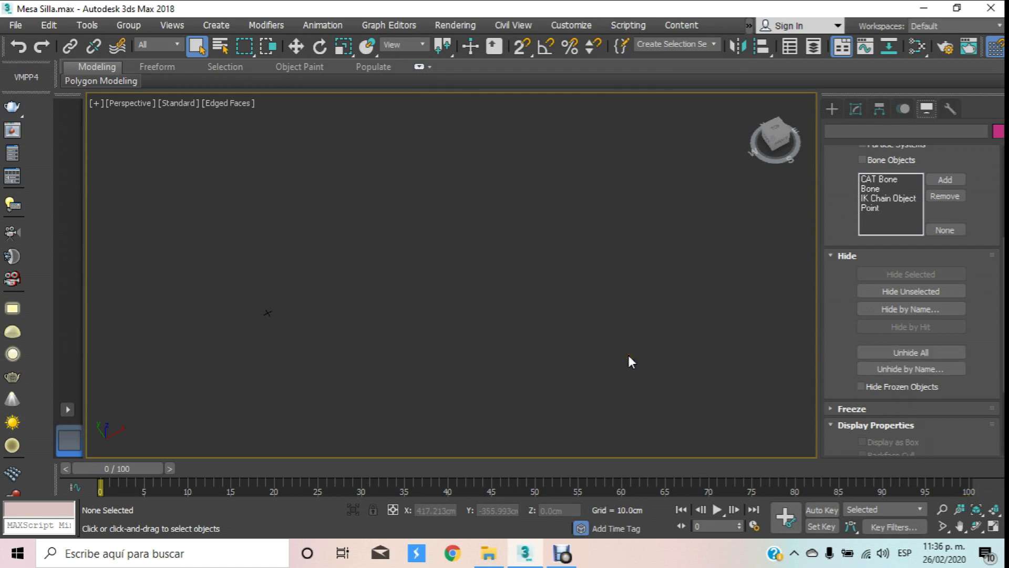
# Step: Restore the four-viewport layout from the maximized view
pyautogui.click(990, 525)
pyautogui.click(194, 367)
pyautogui.click(241, 198)
pyautogui.click(258, 343)
pyautogui.click(522, 365)
pyautogui.click(361, 188)
# Step: Turn three of the viewports into Top, Left and Perspective views
pyautogui.press('t')
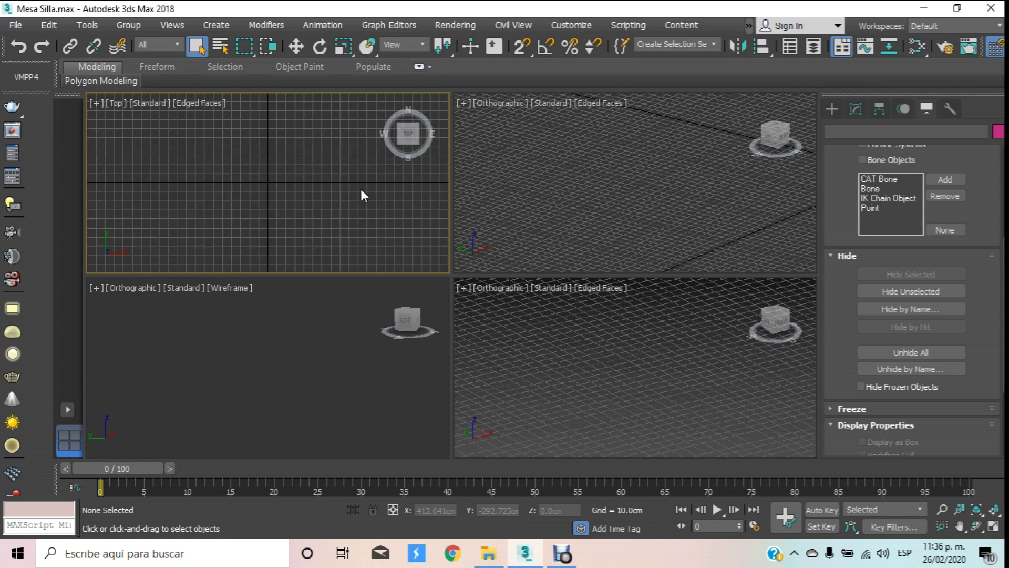
pyautogui.click(367, 211)
pyautogui.rightClick(636, 187)
pyautogui.press('l')
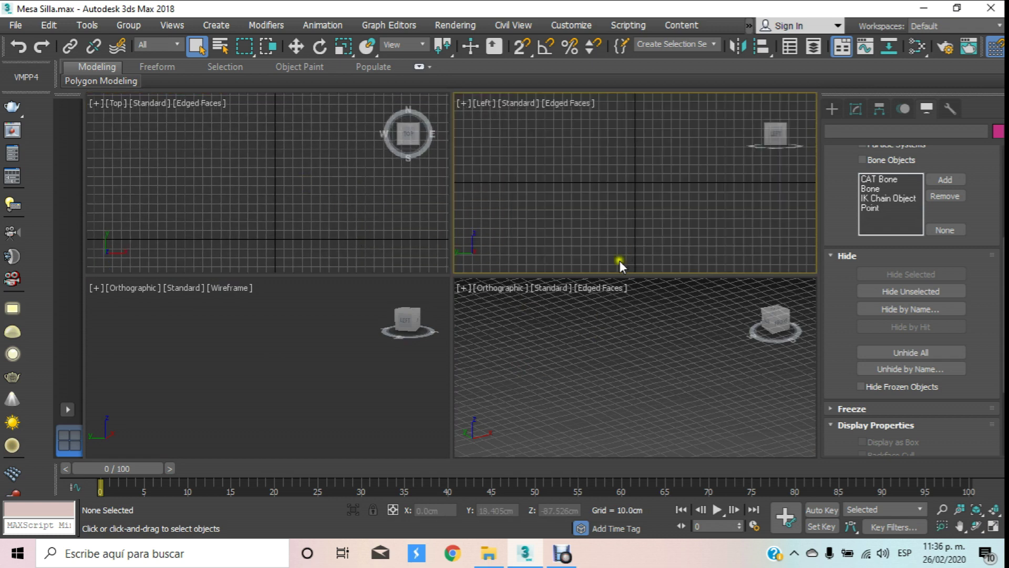
pyautogui.rightClick(362, 365)
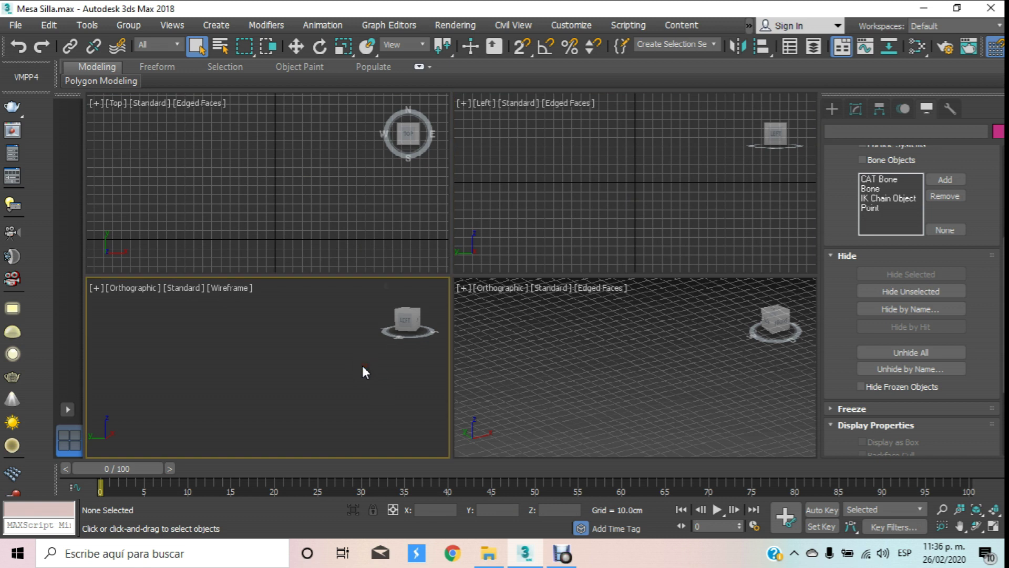
pyautogui.press('p')
# Step: Set the last viewport to Front, then pan and maximize the Top view
pyautogui.rightClick(648, 377)
pyautogui.rightClick(649, 378)
pyautogui.click(601, 379)
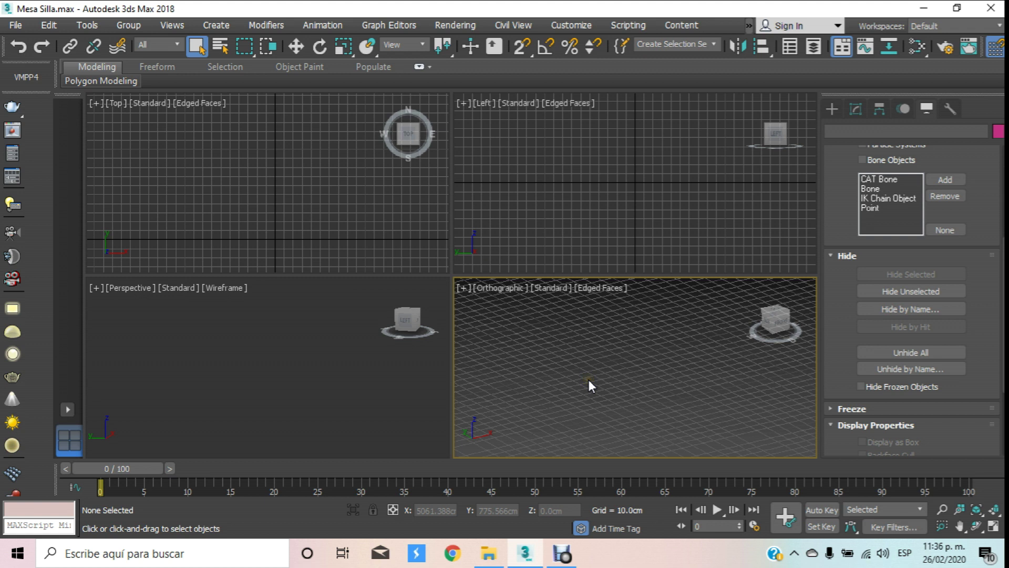
pyautogui.press('f')
pyautogui.rightClick(280, 191)
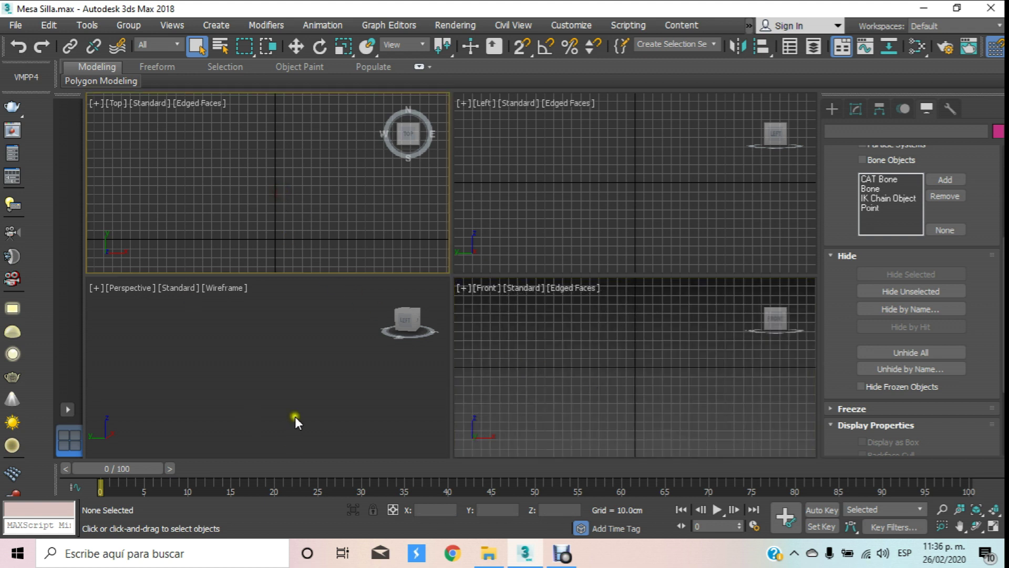
pyautogui.moveTo(245, 169); pyautogui.dragTo(245, 137, button='middle')
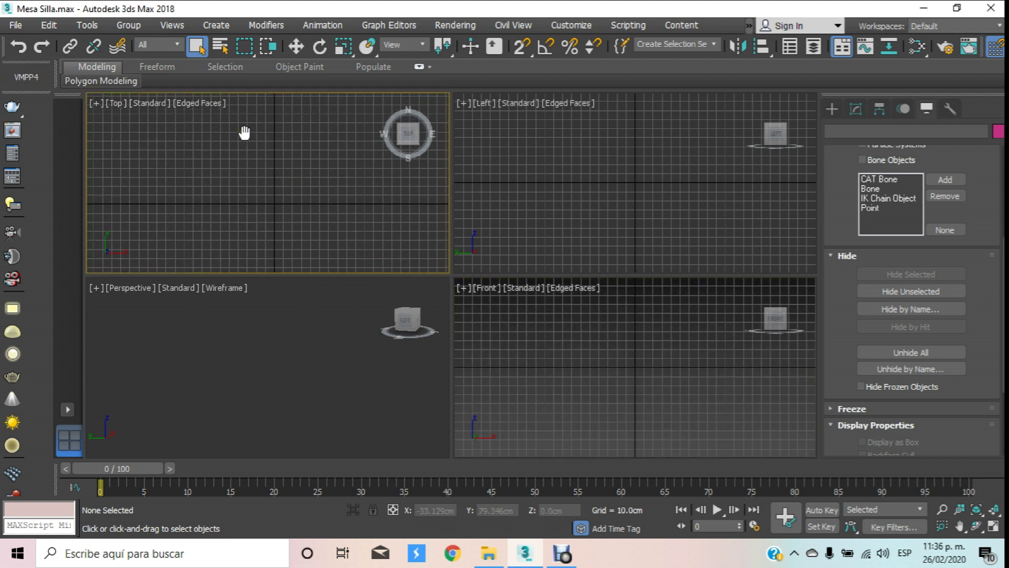
pyautogui.click(992, 527)
# Step: Zoom in on the maximized Top view and recentre it on the origin
pyautogui.scroll(3, 453, 309)
pyautogui.scroll(2, 436, 314)
pyautogui.scroll(3, 441, 320)
pyautogui.scroll(3, 457, 304)
pyautogui.moveTo(457, 304); pyautogui.dragTo(449, 330, button='middle')
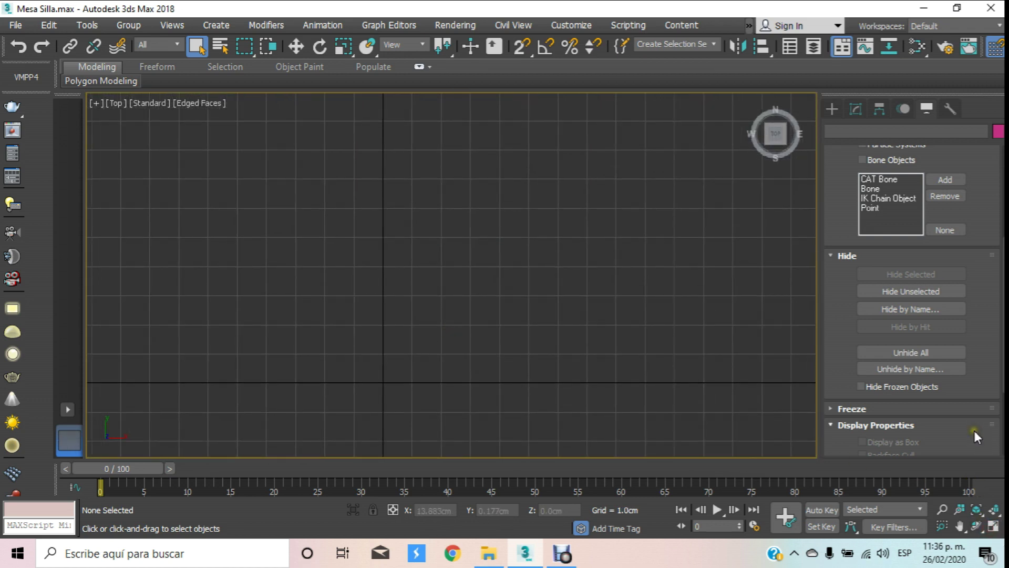
# Step: Switch the view to Perspective, zoom extents, and close in on the origin grid
pyautogui.press('p')
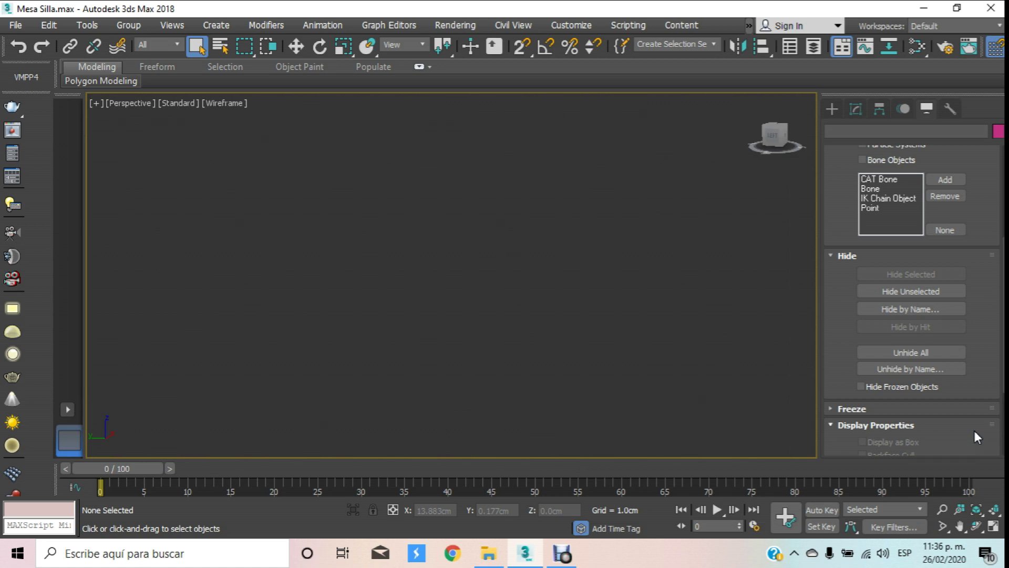
pyautogui.click(979, 510)
pyautogui.moveTo(539, 296); pyautogui.dragTo(534, 297, button='middle')
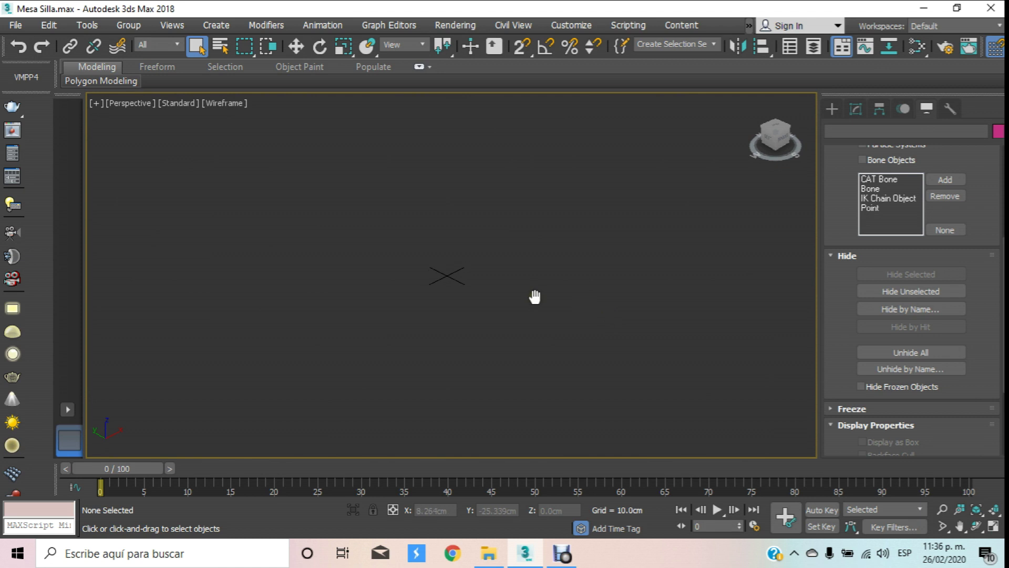
pyautogui.scroll(3, 462, 263)
pyautogui.scroll(2, 459, 281)
pyautogui.press('t')
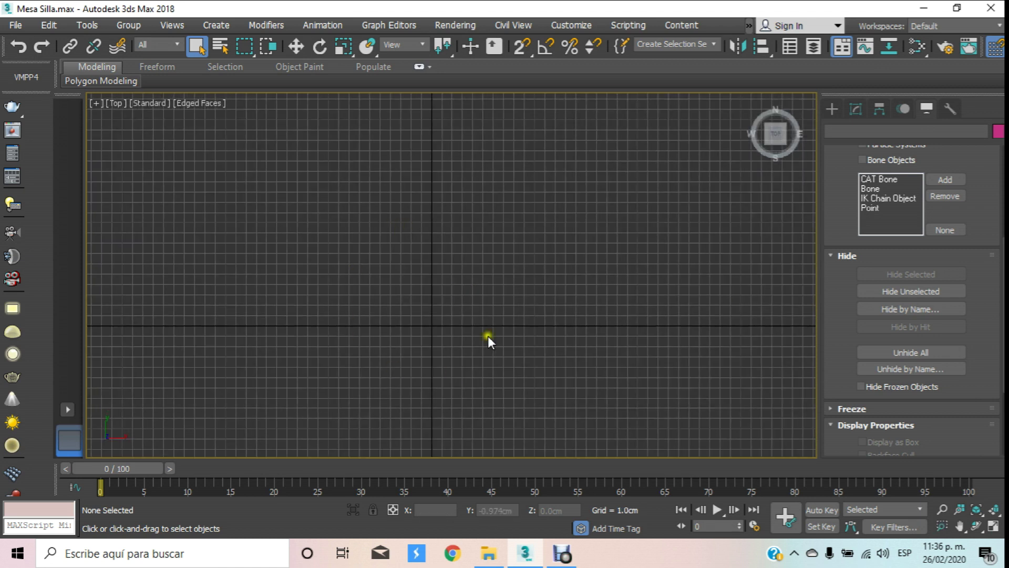
pyautogui.scroll(3, 434, 326)
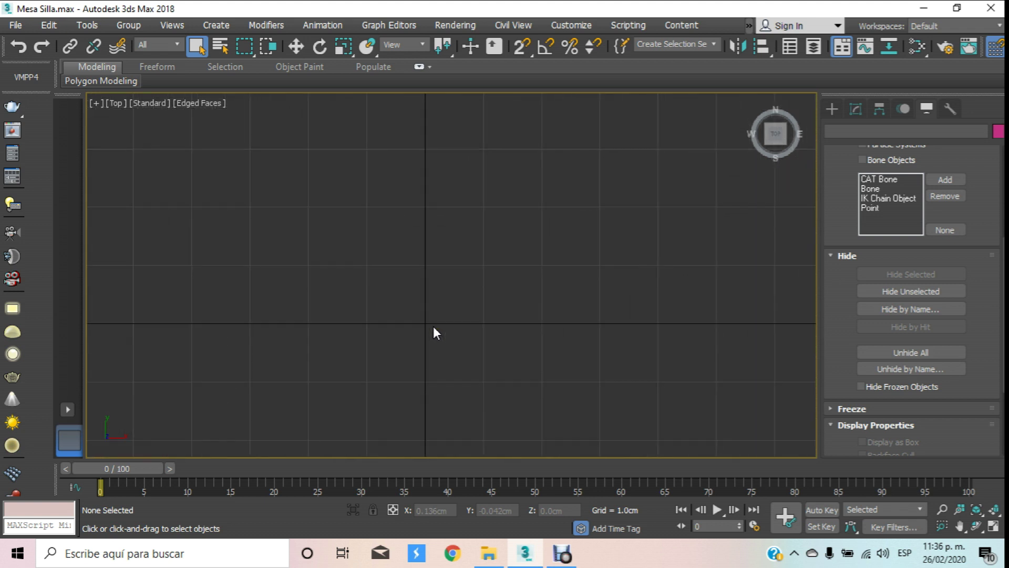
pyautogui.press('p')
pyautogui.moveTo(433, 325); pyautogui.dragTo(431, 324, button='middle')
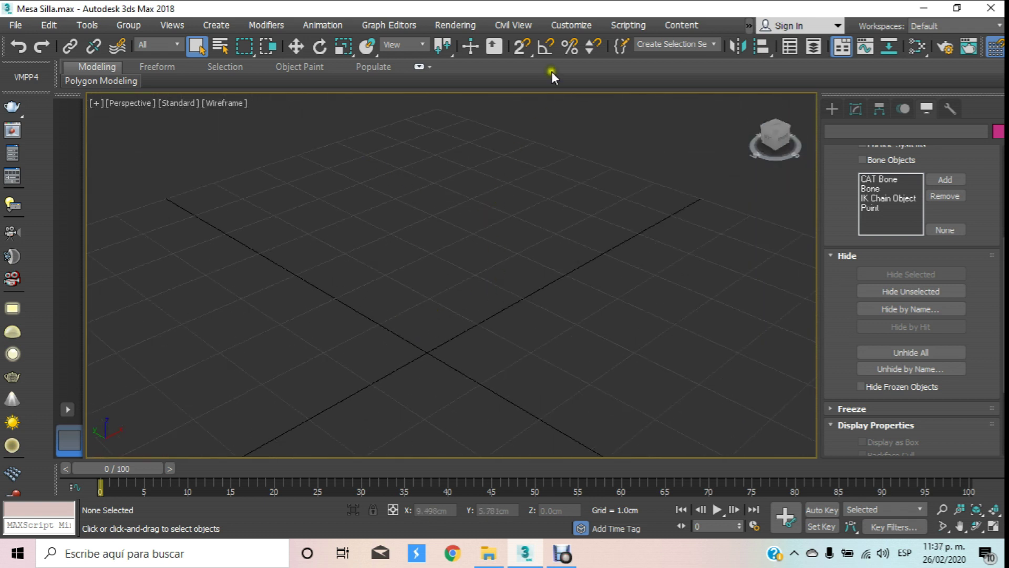
# Step: Confirm in Units Setup that the system unit is centimetres (1 unit = 1.0 cm)
pyautogui.click(571, 25)
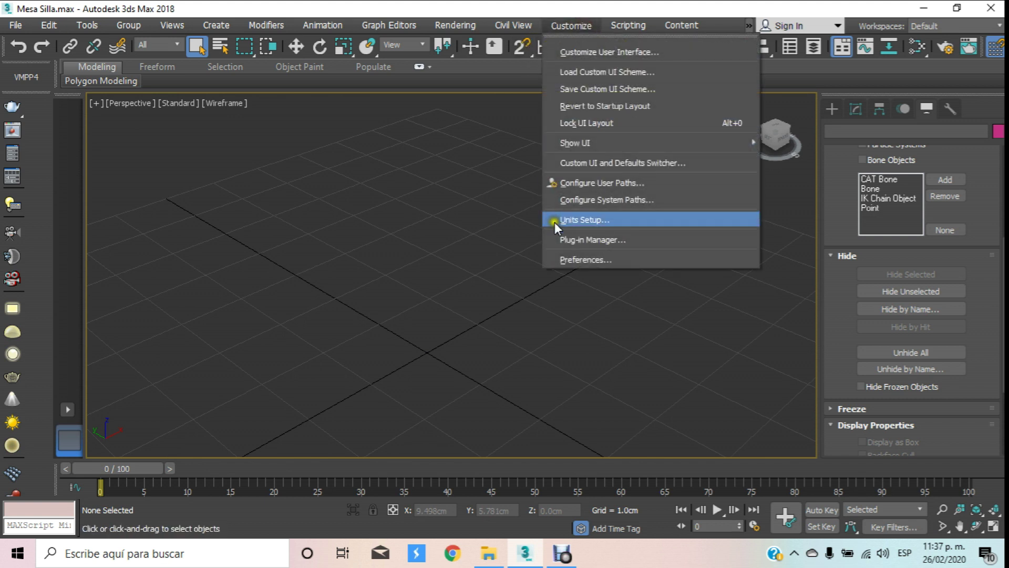
pyautogui.click(591, 219)
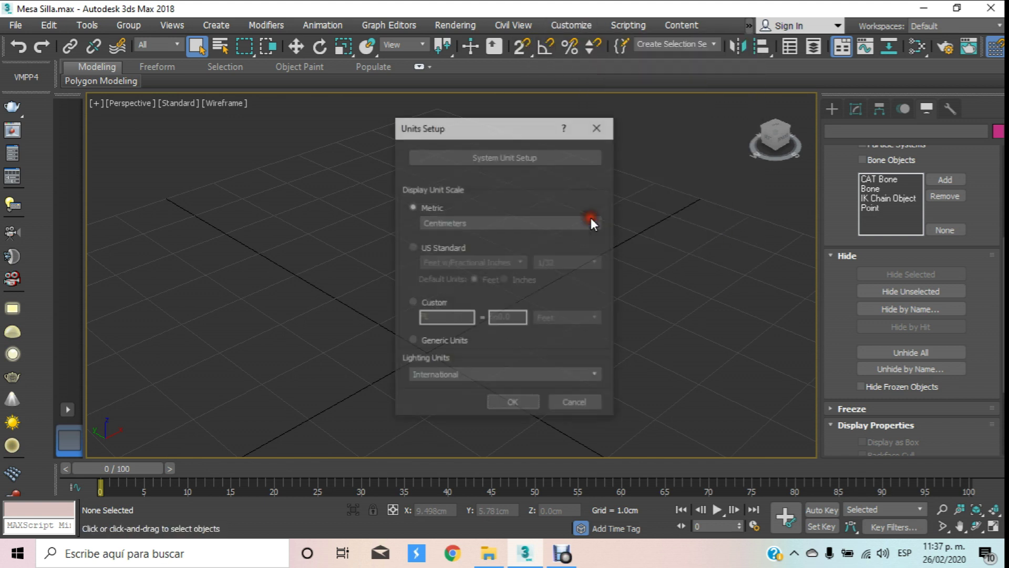
pyautogui.click(536, 155)
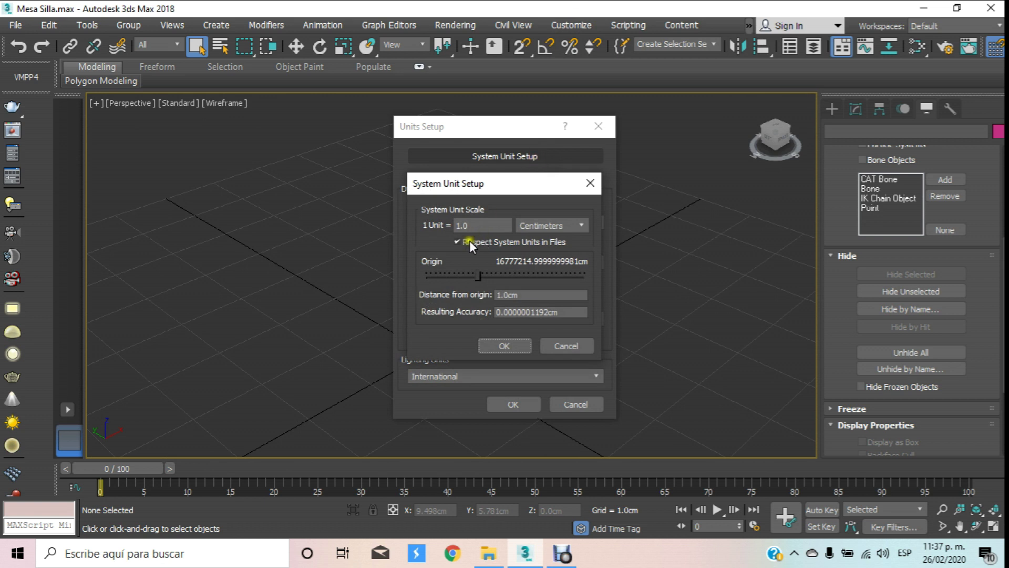
pyautogui.click(590, 183)
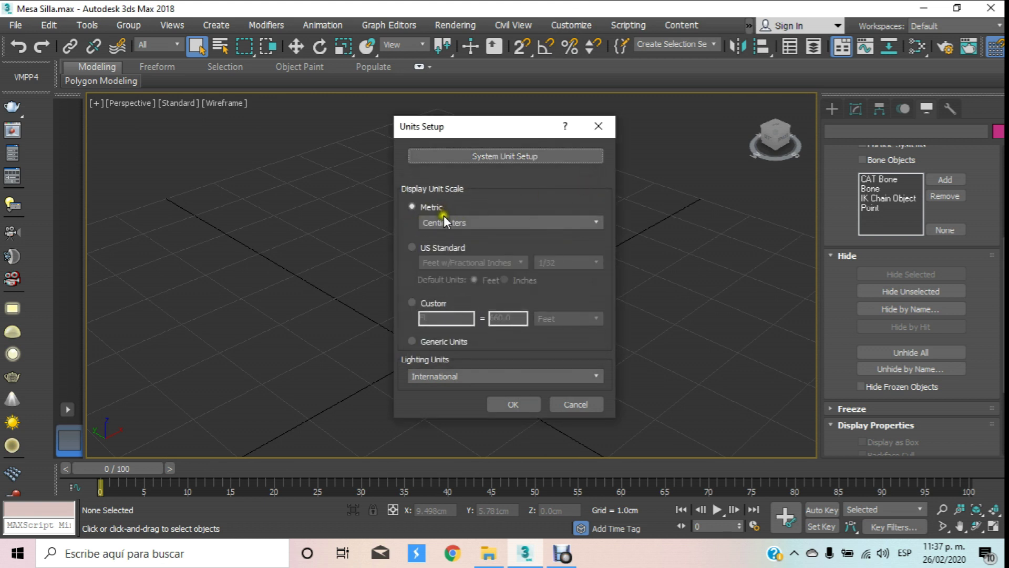
pyautogui.click(510, 400)
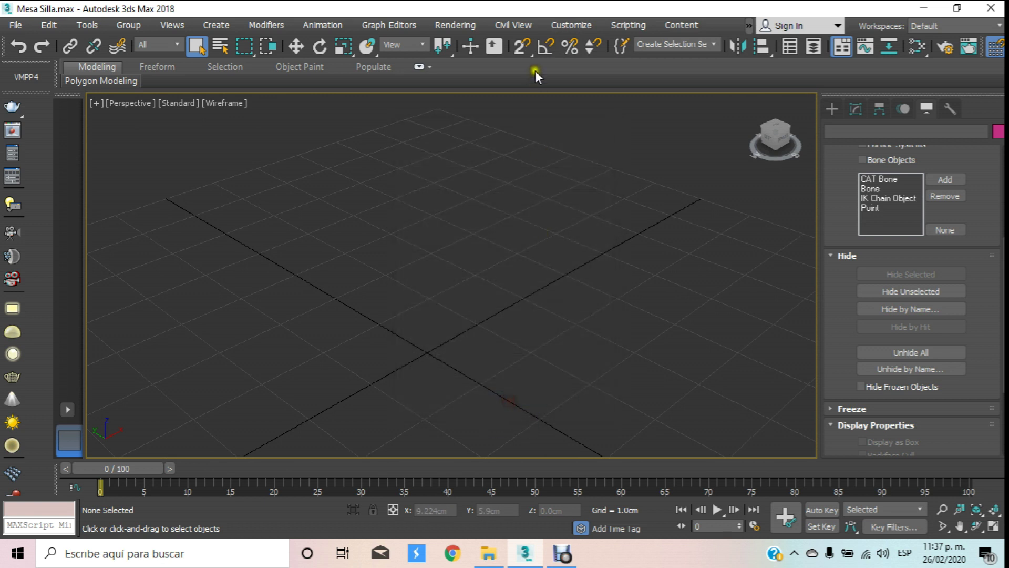
# Step: Check the 1.0 cm home grid spacing and bring up the Standard Primitives
pyautogui.rightClick(522, 46)
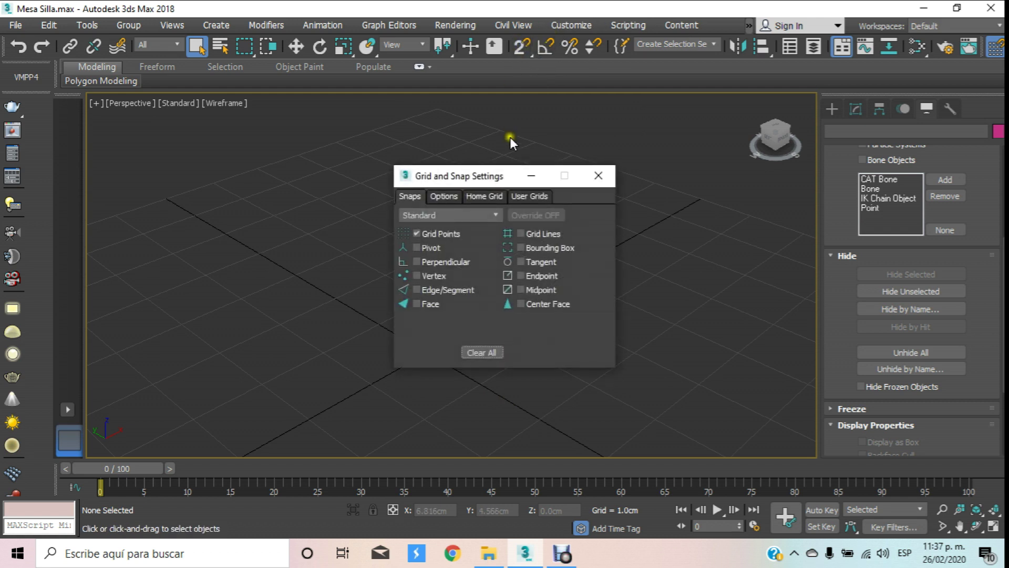
pyautogui.click(493, 196)
pyautogui.click(608, 179)
pyautogui.click(828, 109)
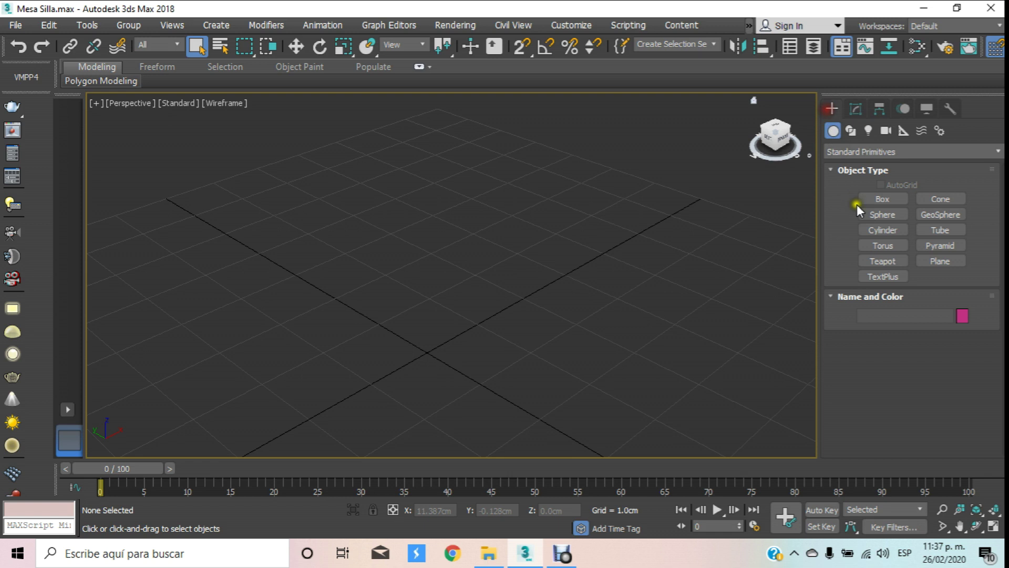
# Step: Draw a box at the grid origin with grid snapping on
pyautogui.click(883, 199)
pyautogui.click(524, 46)
pyautogui.moveTo(379, 324); pyautogui.dragTo(476, 333)
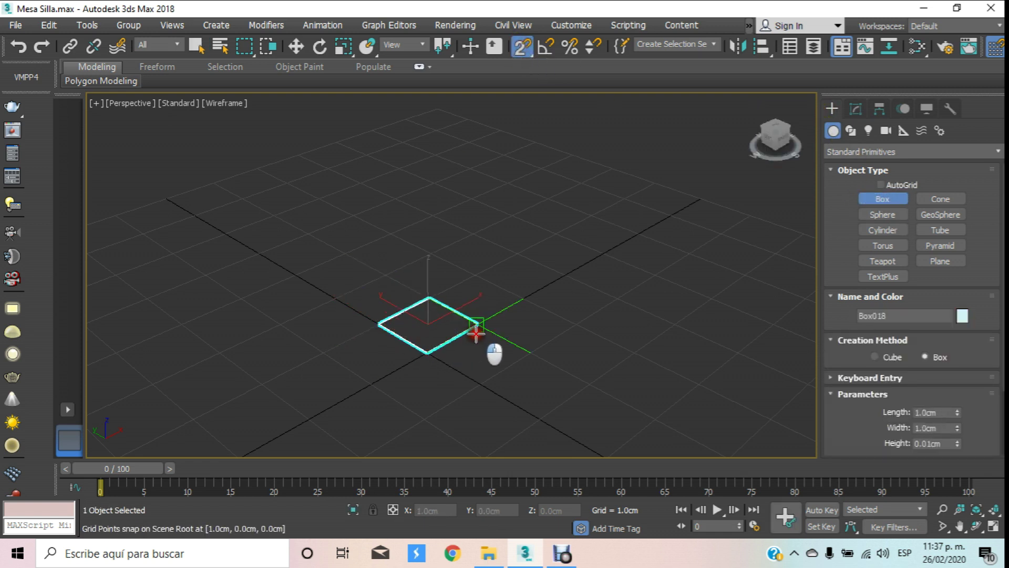
pyautogui.click(638, 336)
# Step: Set the box's length and width to 7.5 cm and switch to Select and Move
pyautogui.click(949, 412)
pyautogui.write('7.')
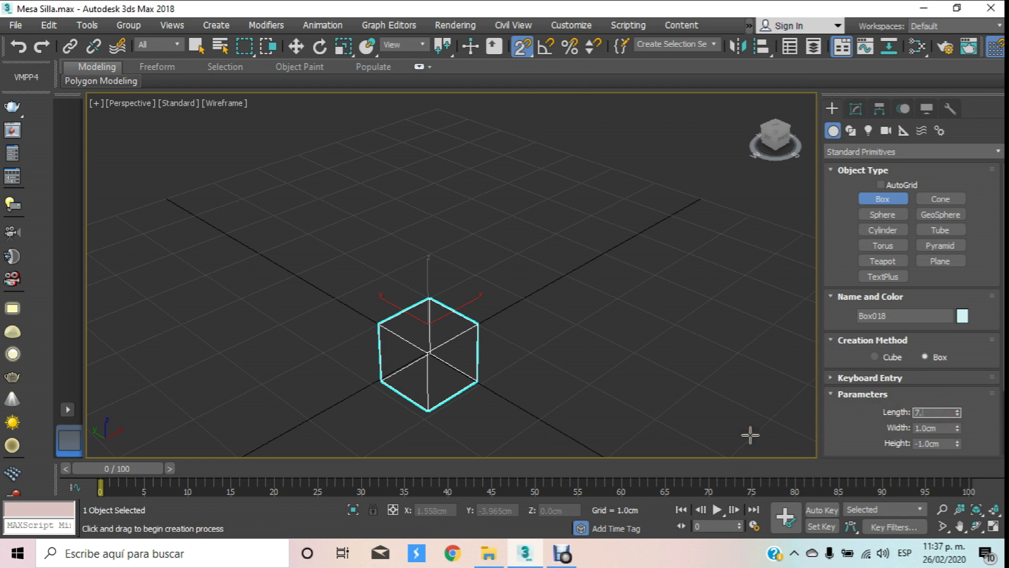
pyautogui.press('Return')
pyautogui.press('Tab')
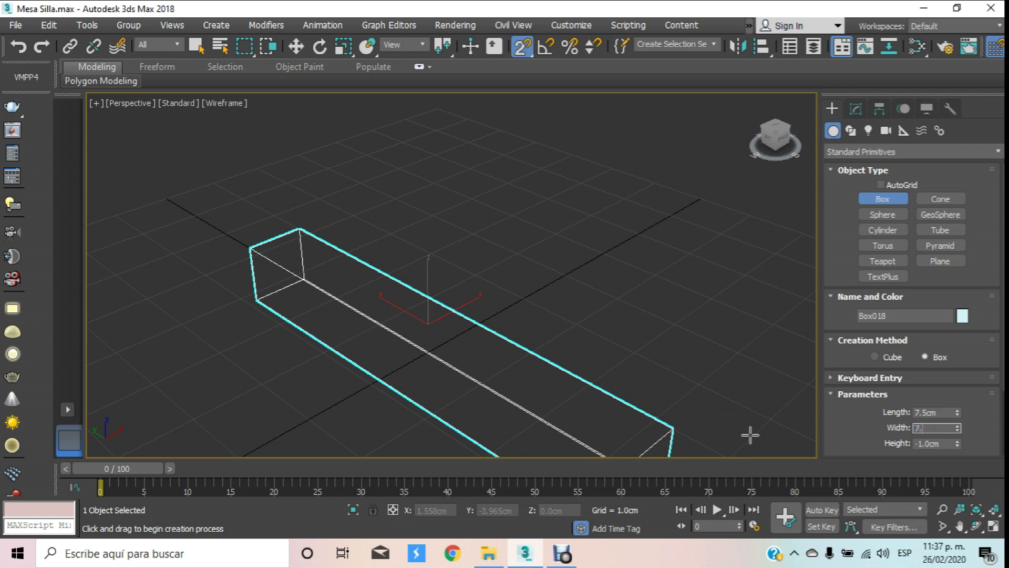
pyautogui.write('5')
pyautogui.press('Return')
pyautogui.scroll(-3, 423, 359)
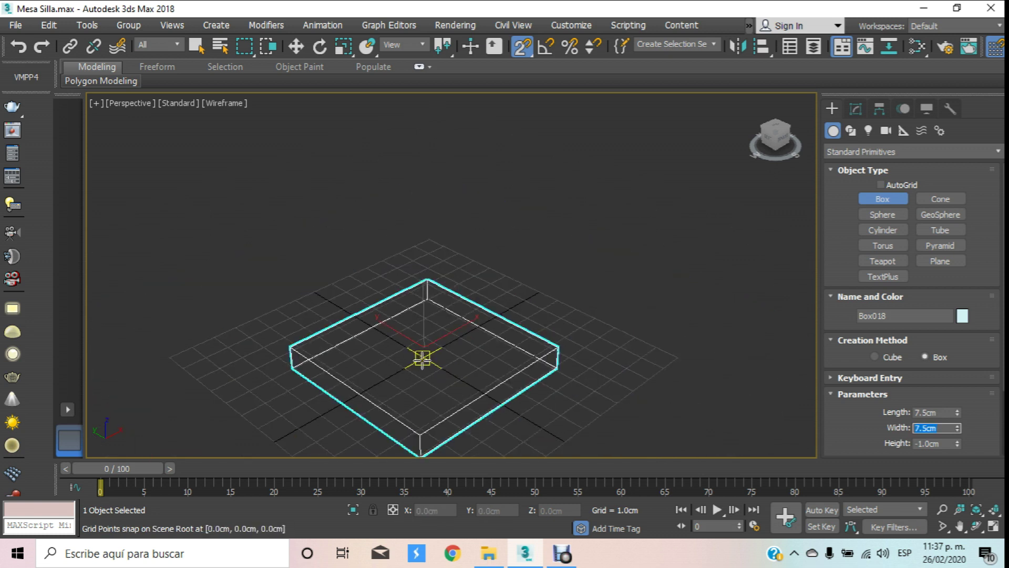
pyautogui.scroll(-5, 423, 360)
pyautogui.scroll(2, 423, 360)
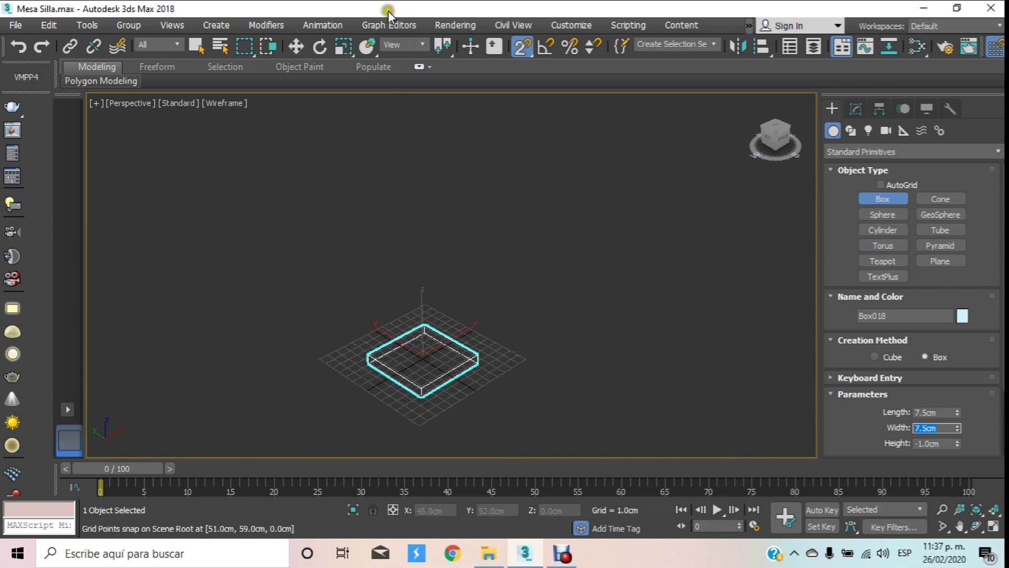
pyautogui.click(292, 46)
pyautogui.moveTo(775, 138)
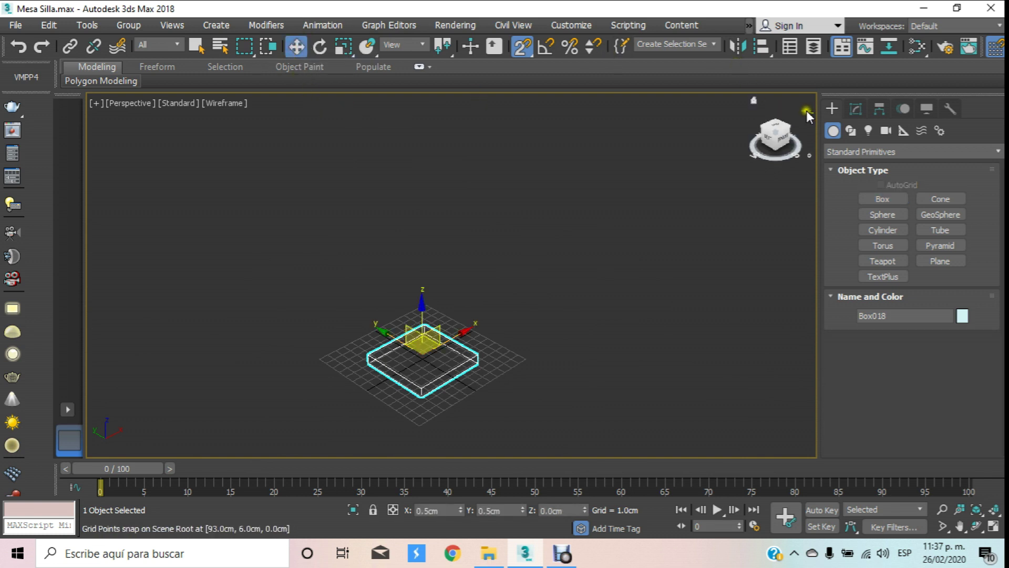
pyautogui.click(856, 111)
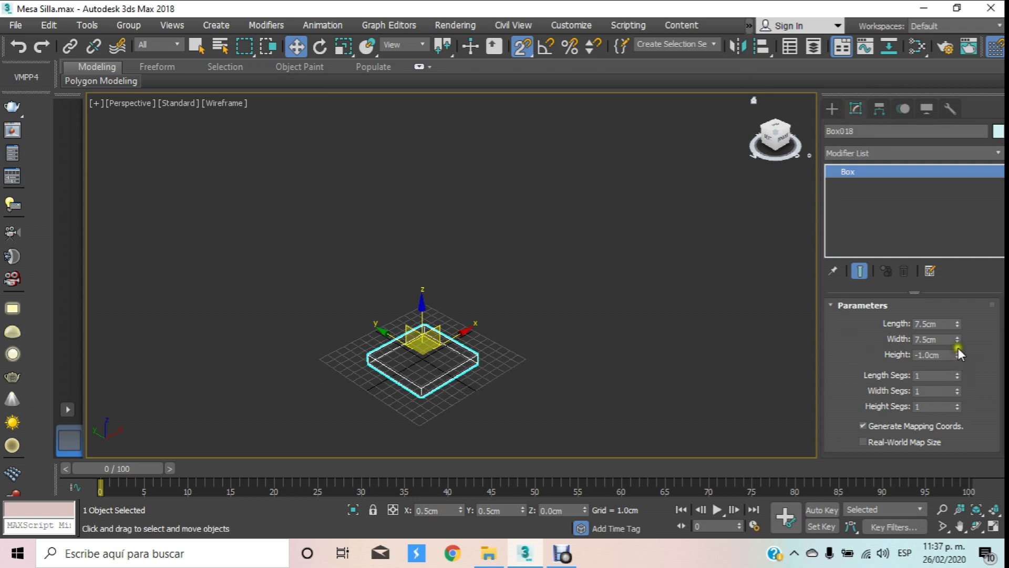
# Step: Set Box018's height to 70 cm and reframe the view to see the whole column
pyautogui.moveTo(946, 351); pyautogui.dragTo(868, 363)
pyautogui.write('75')
pyautogui.press('Return')
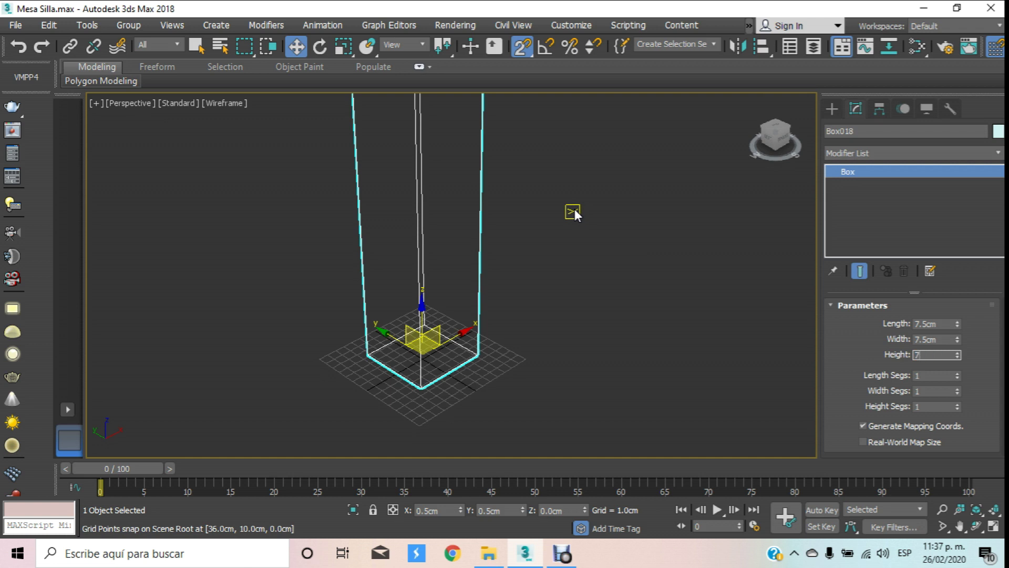
pyautogui.press('Return')
pyautogui.scroll(-3, 366, 219)
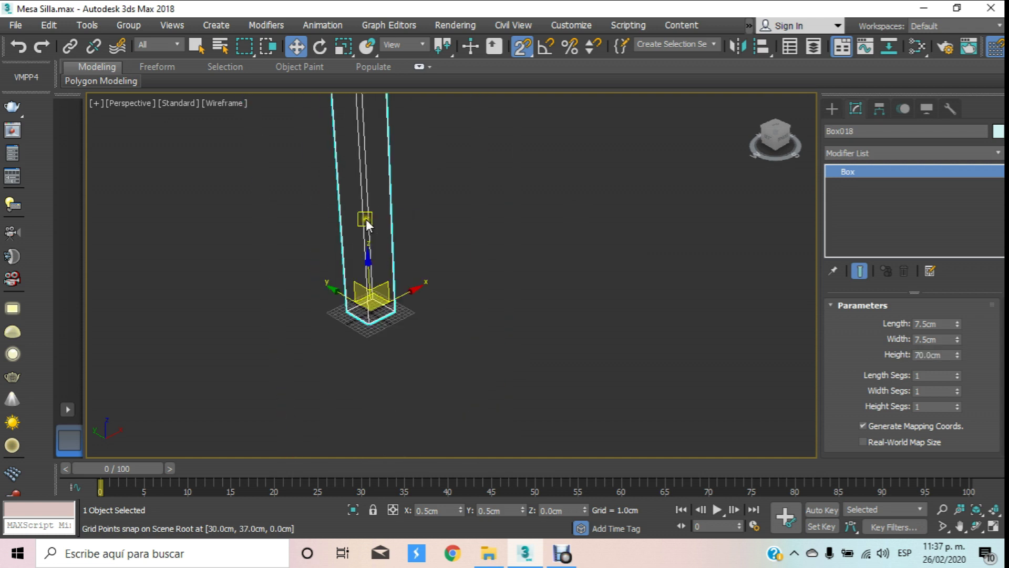
pyautogui.moveTo(366, 211); pyautogui.dragTo(360, 275, button='middle')
pyautogui.click(239, 103)
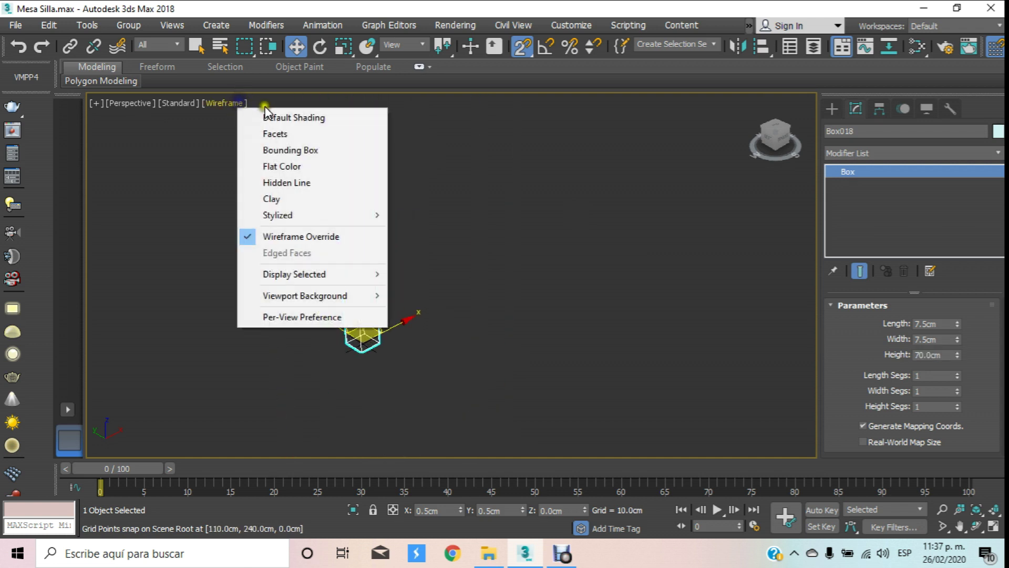
# Step: Shade the column, shift it on the grid, and orbit around it
pyautogui.click(272, 112)
pyautogui.moveTo(360, 174)
pyautogui.mouseDown()
pyautogui.moveTo(412, 198)
pyautogui.moveTo(452, 199)
pyautogui.mouseUp()
pyautogui.click(976, 526)
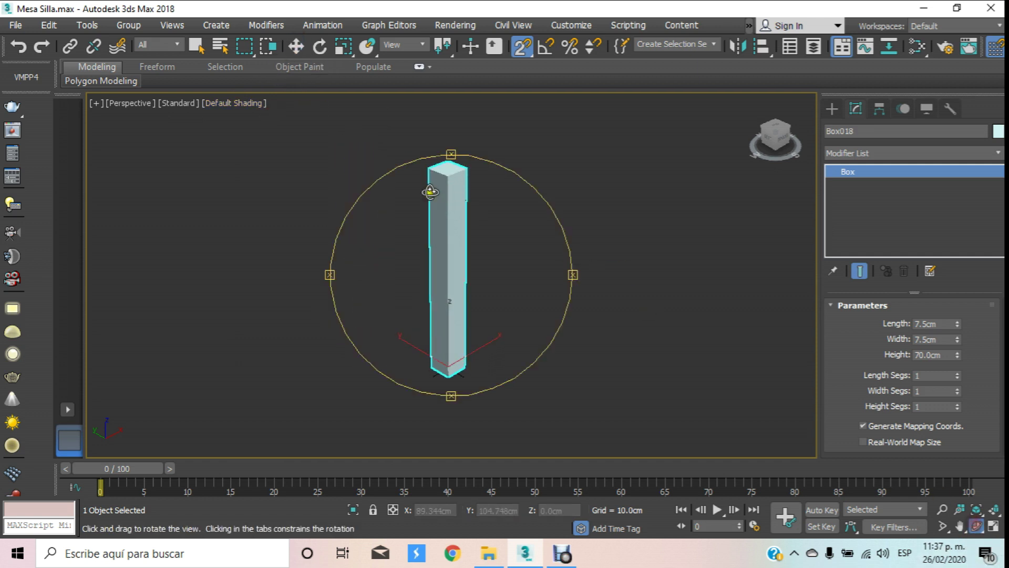
pyautogui.moveTo(428, 192); pyautogui.dragTo(484, 220)
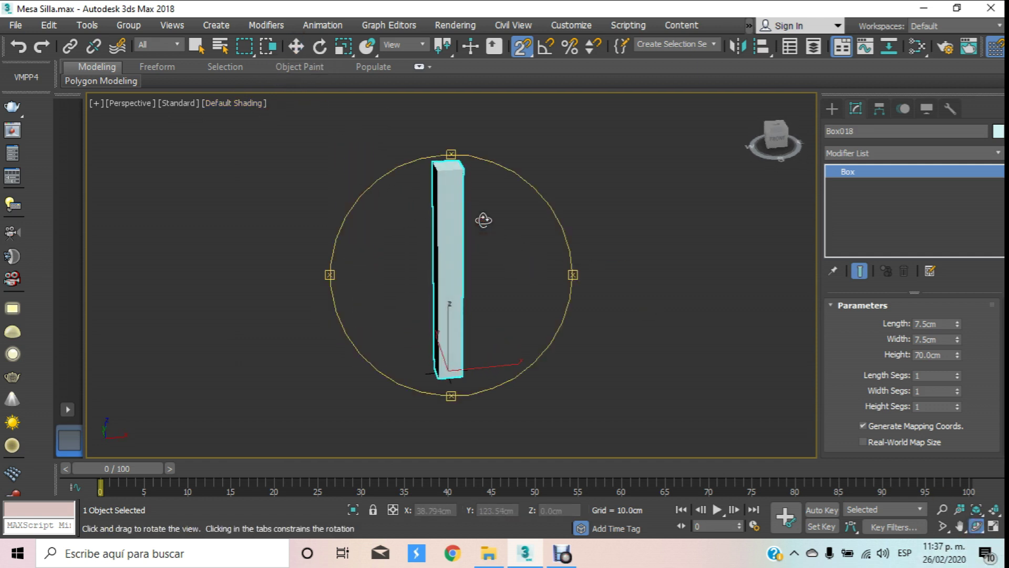
pyautogui.moveTo(484, 219)
pyautogui.mouseDown()
pyautogui.moveTo(471, 224)
pyautogui.moveTo(427, 169)
pyautogui.mouseUp()
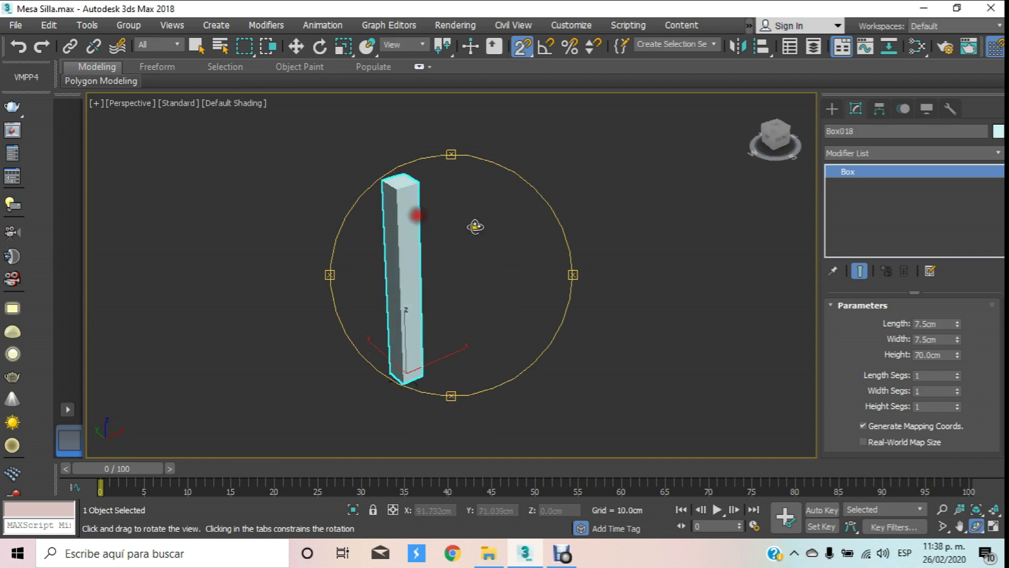
# Step: Unhide all objects and move the column against the green table leg
pyautogui.click(926, 109)
pyautogui.click(933, 351)
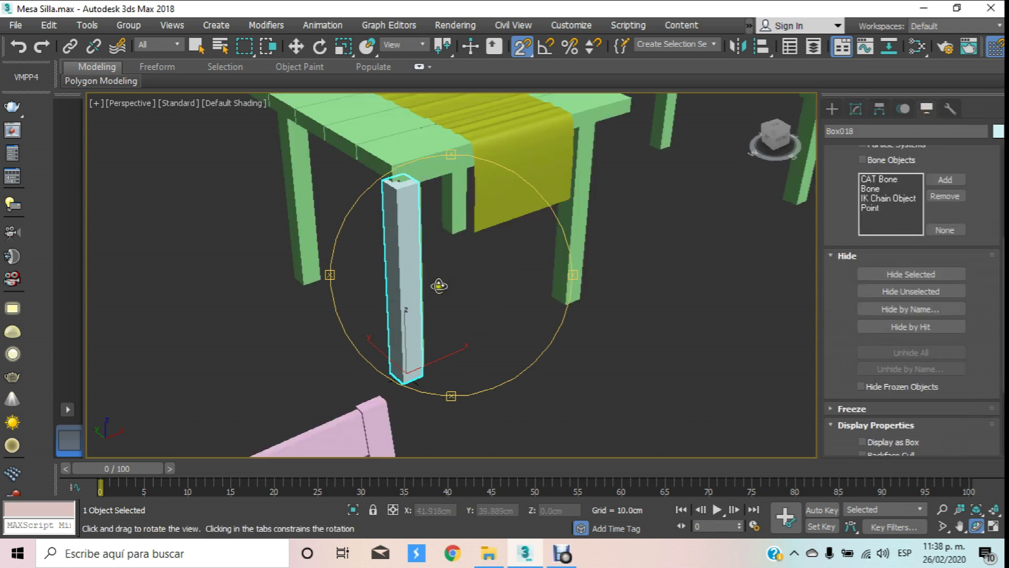
pyautogui.click(296, 46)
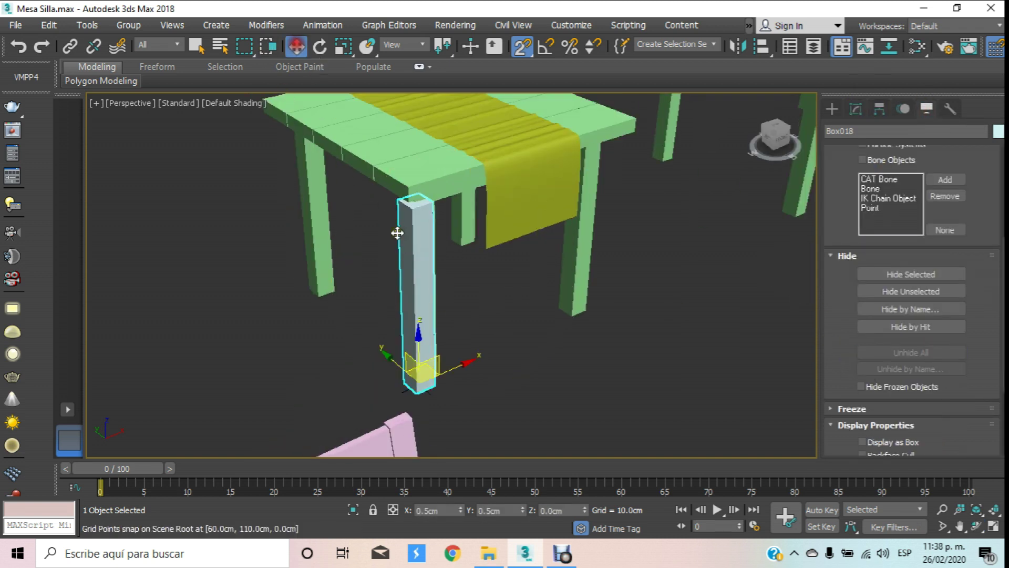
pyautogui.scroll(5, 423, 362)
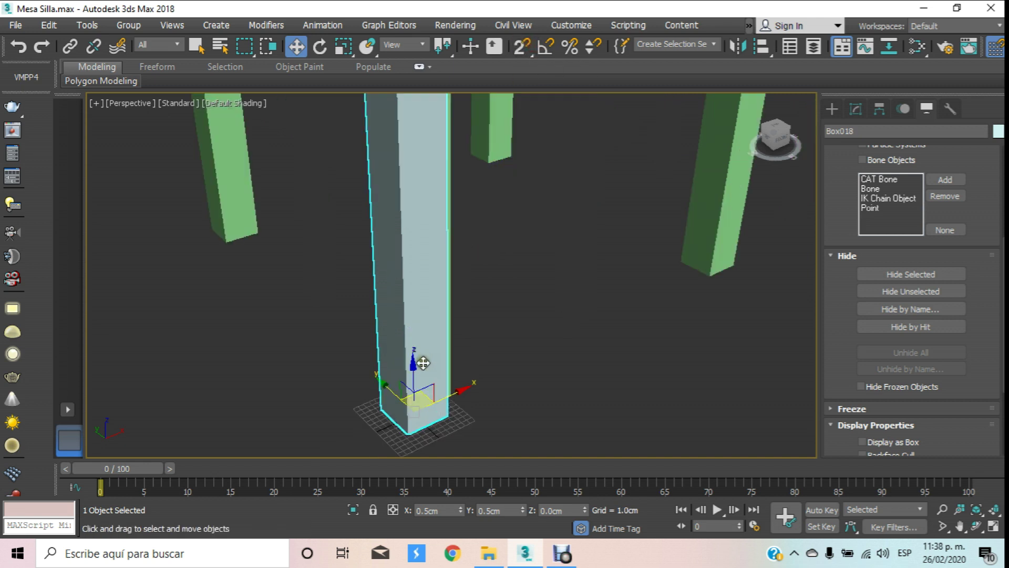
pyautogui.moveTo(389, 404); pyautogui.dragTo(384, 383)
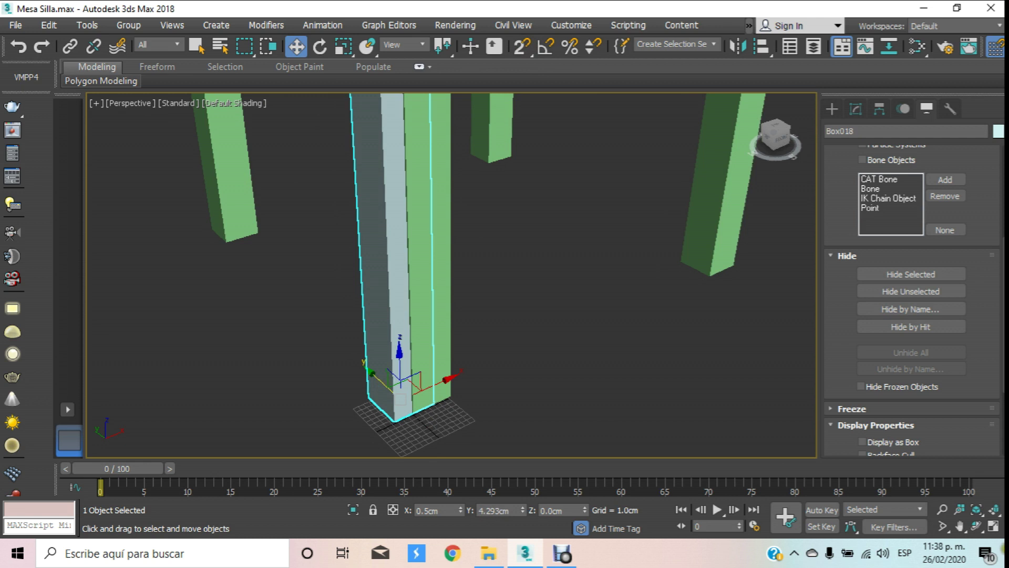
pyautogui.click(975, 527)
# Step: Try a 65 cm column height, then undo back to 70 cm
pyautogui.moveTo(444, 291)
pyautogui.mouseDown()
pyautogui.moveTo(410, 293)
pyautogui.moveTo(560, 291)
pyautogui.moveTo(500, 329)
pyautogui.moveTo(626, 293)
pyautogui.moveTo(654, 298)
pyautogui.moveTo(462, 372)
pyautogui.moveTo(379, 360)
pyautogui.moveTo(372, 322)
pyautogui.moveTo(315, 283)
pyautogui.moveTo(194, 293)
pyautogui.moveTo(356, 181)
pyautogui.moveTo(412, 266)
pyautogui.moveTo(399, 249)
pyautogui.moveTo(401, 271)
pyautogui.moveTo(419, 282)
pyautogui.moveTo(416, 259)
pyautogui.moveTo(451, 288)
pyautogui.moveTo(419, 288)
pyautogui.moveTo(448, 273)
pyautogui.moveTo(419, 340)
pyautogui.moveTo(405, 294)
pyautogui.moveTo(449, 315)
pyautogui.mouseUp()
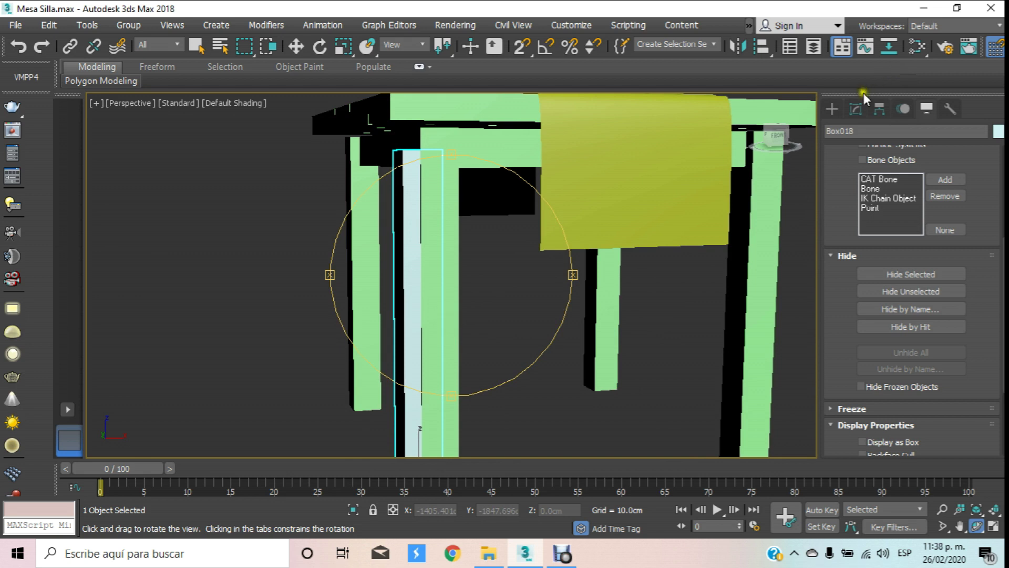
pyautogui.click(854, 110)
pyautogui.doubleClick(943, 355)
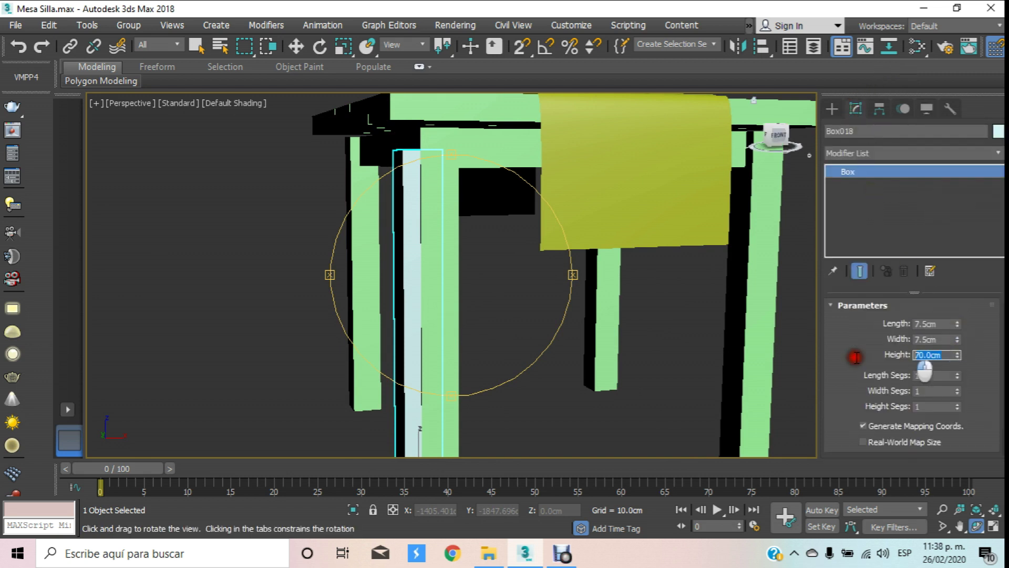
pyautogui.write('65')
pyautogui.press('Return')
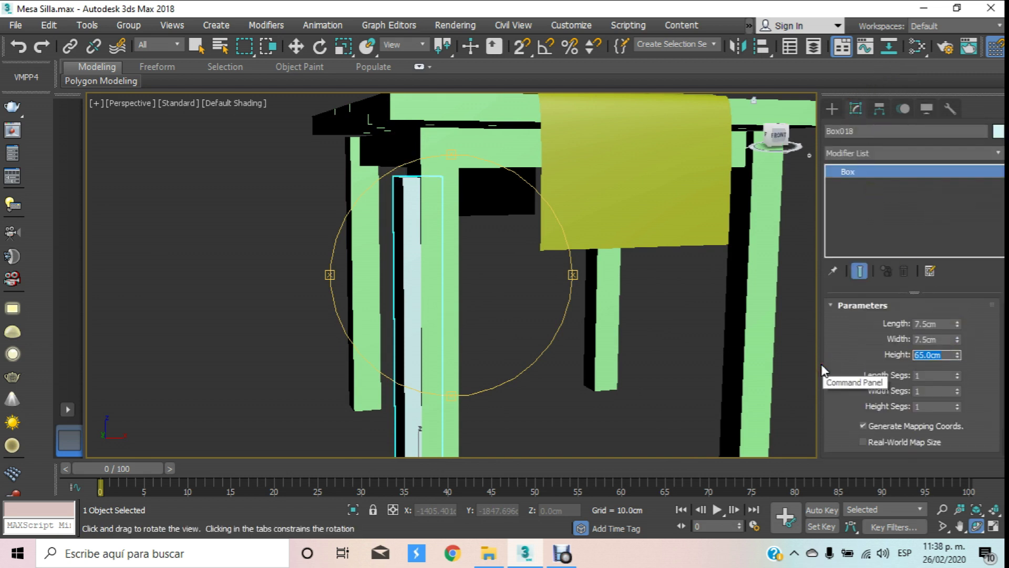
pyautogui.hotkey('ctrl', 'z')
# Step: Undo the column's move and isolate it from the rest of the scene
pyautogui.click(296, 46)
pyautogui.scroll(-2, 407, 160)
pyautogui.scroll(-2, 406, 160)
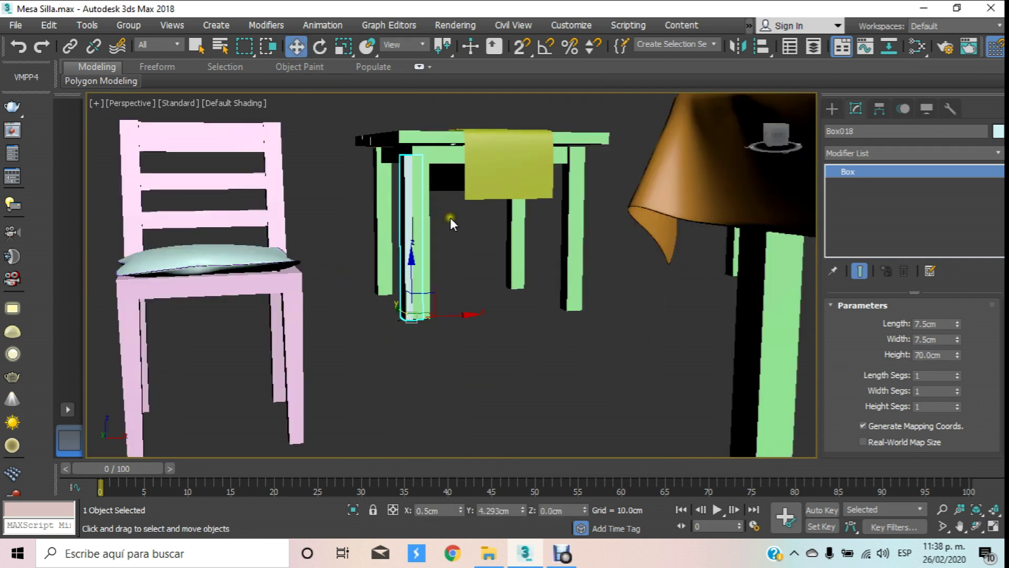
pyautogui.hotkey('ctrl', 'z')
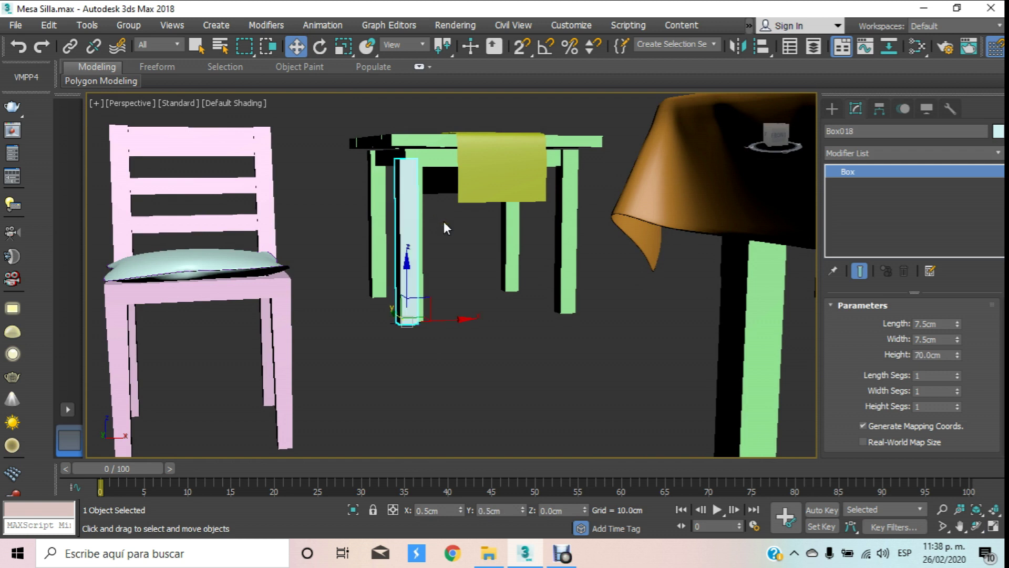
pyautogui.hotkey('alt', 'q')
pyautogui.scroll(-3, 444, 222)
pyautogui.scroll(3, 444, 222)
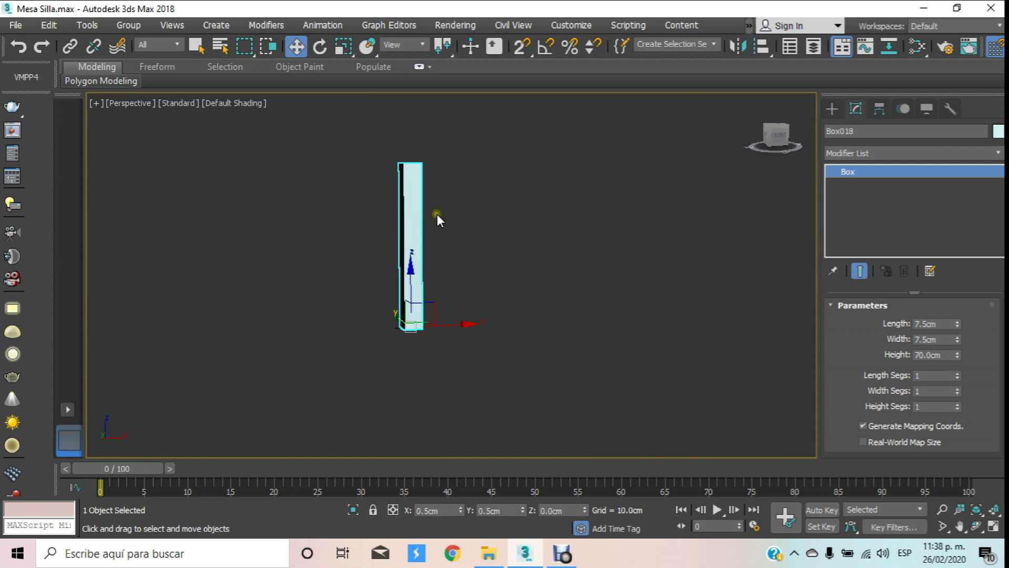
pyautogui.scroll(2, 436, 218)
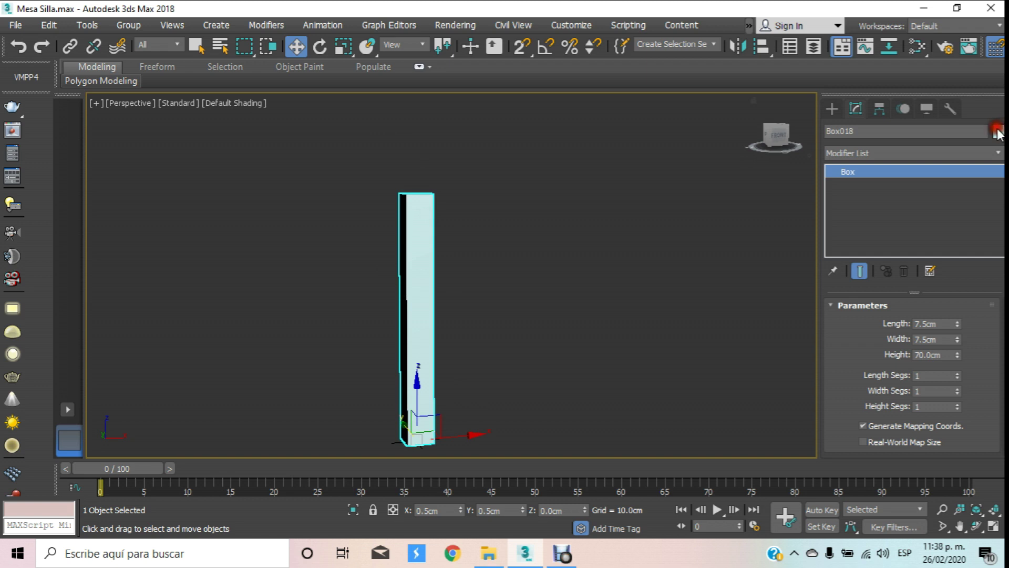
# Step: Recolour the column yellow-green
pyautogui.click(999, 131)
pyautogui.click(438, 250)
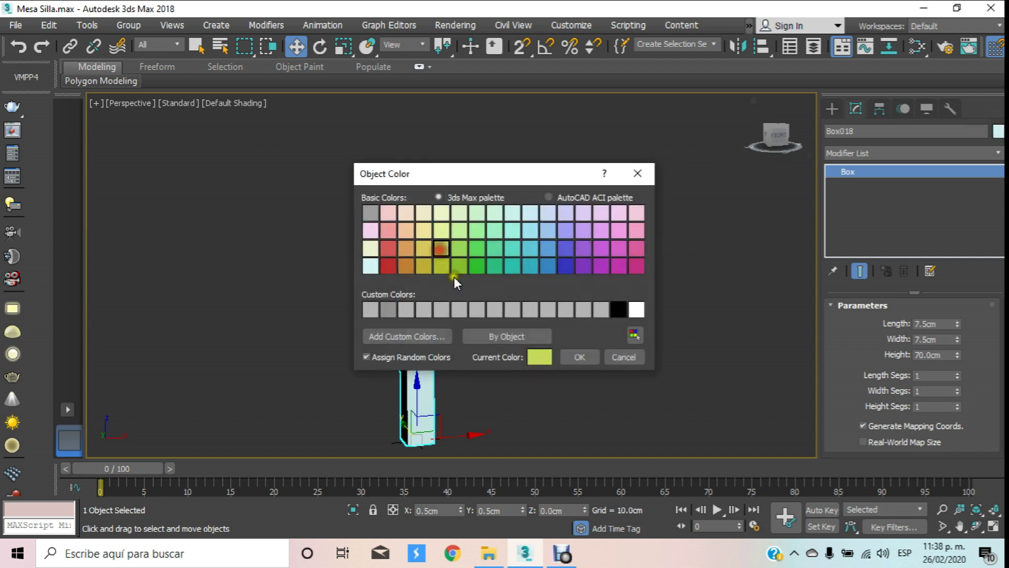
pyautogui.click(579, 358)
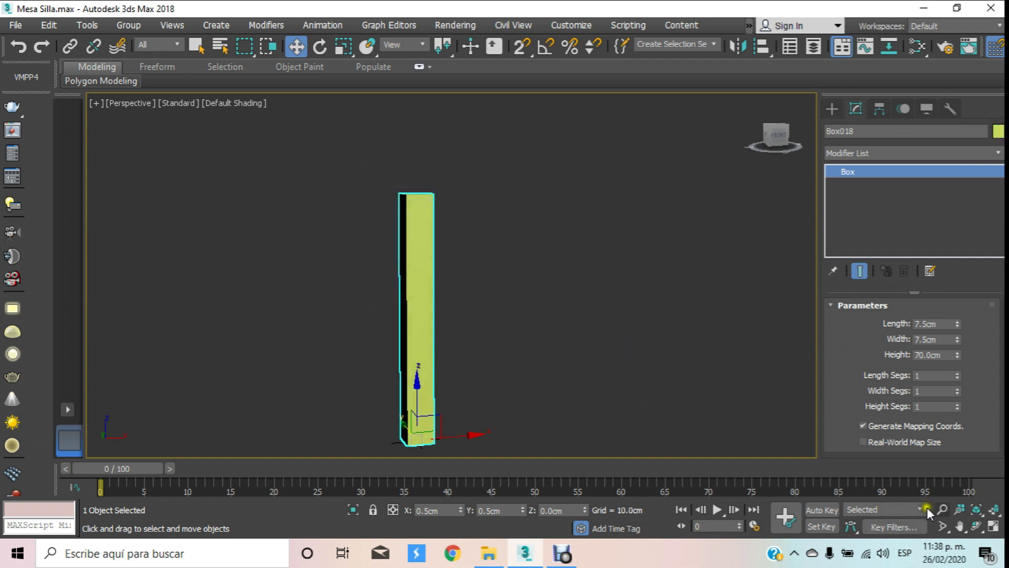
pyautogui.click(254, 106)
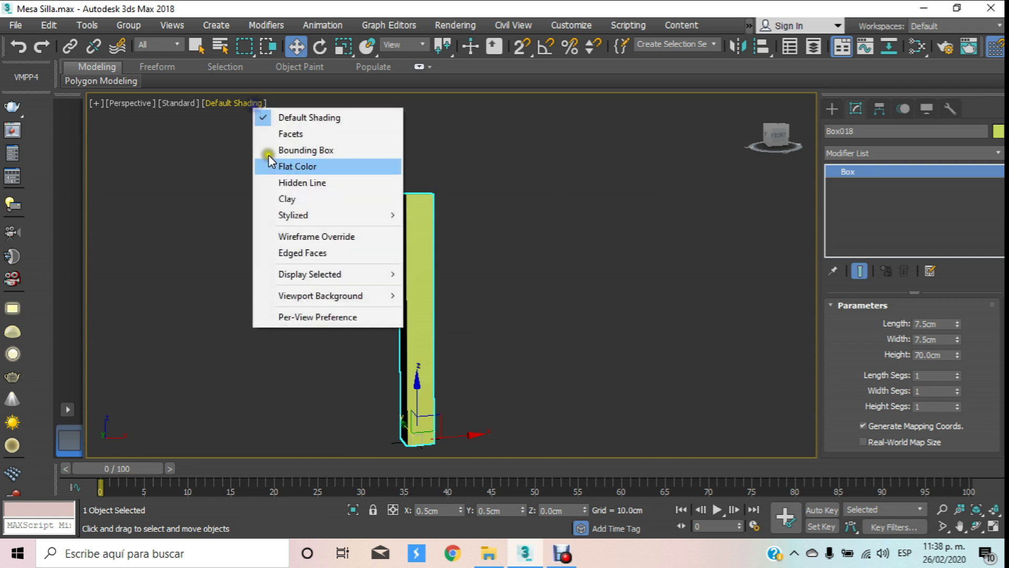
# Step: Switch the viewport to Edged Faces and convert the column to an Editable Poly
pyautogui.click(318, 255)
pyautogui.click(976, 526)
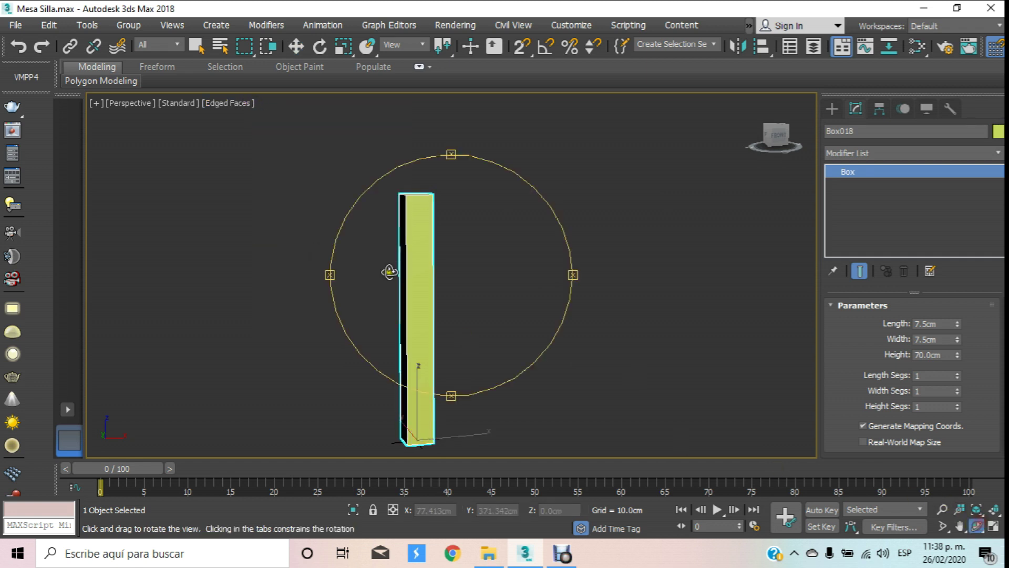
pyautogui.moveTo(389, 271); pyautogui.dragTo(420, 322)
pyautogui.click(296, 46)
pyautogui.click(458, 244)
pyautogui.click(420, 242)
pyautogui.rightClick(424, 241)
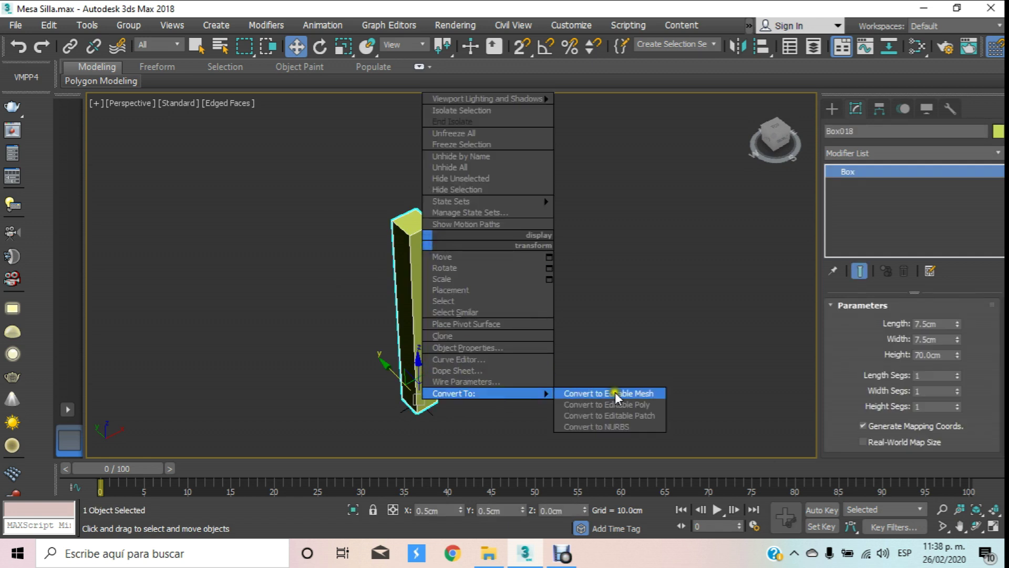
pyautogui.click(628, 404)
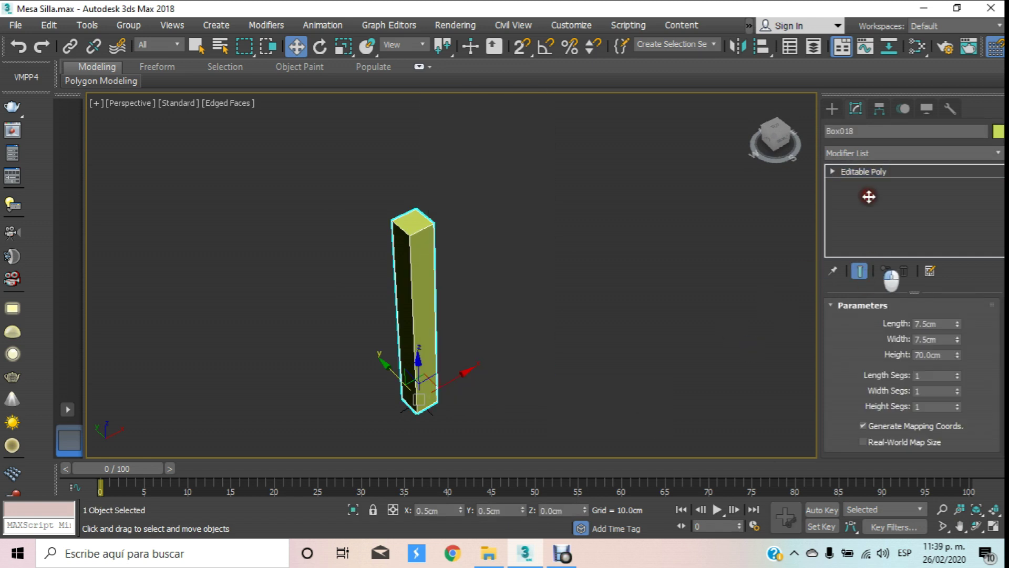
# Step: Extrude the column's top polygon upward by 7.5 cm
pyautogui.click(833, 171)
pyautogui.click(862, 221)
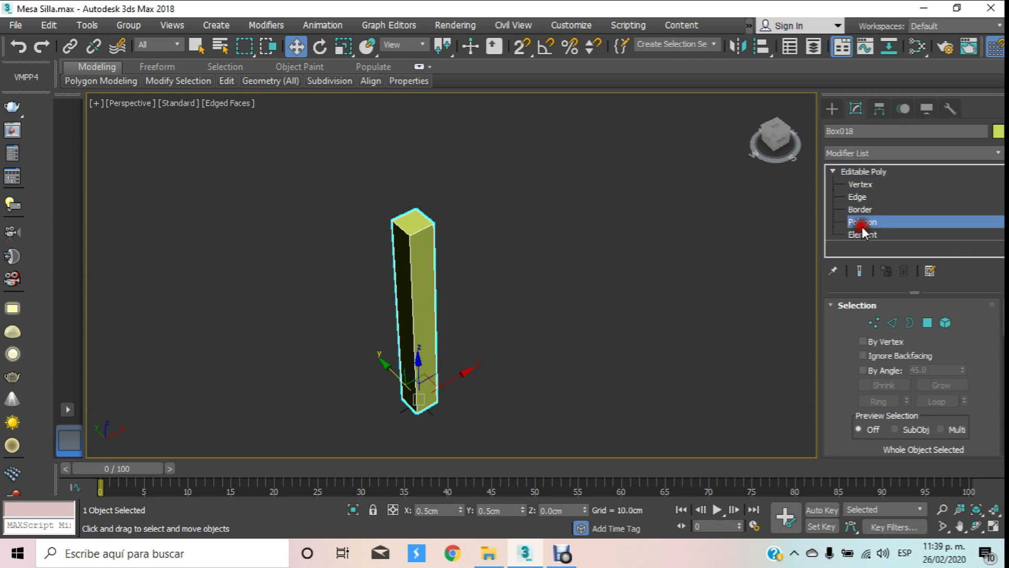
pyautogui.scroll(2, 429, 224)
pyautogui.click(407, 223)
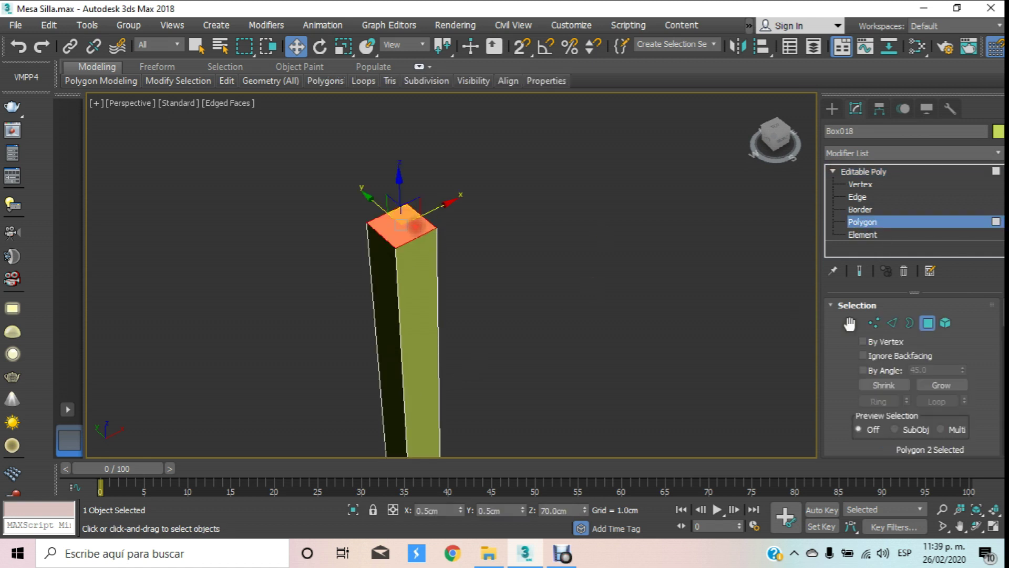
pyautogui.moveTo(994, 402); pyautogui.dragTo(991, 234)
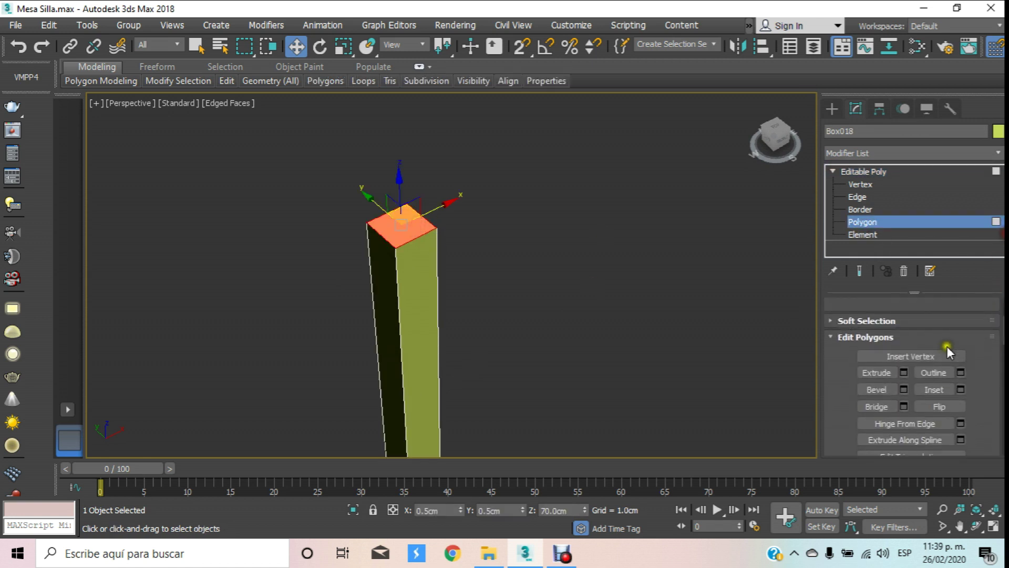
pyautogui.click(906, 372)
pyautogui.click(500, 305)
pyautogui.write('7.')
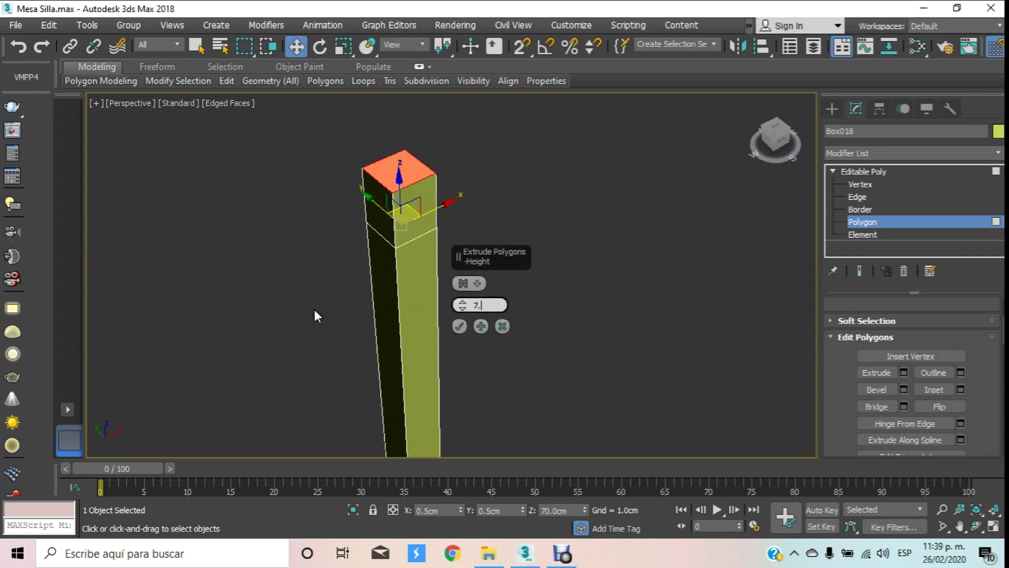
pyautogui.write('5')
pyautogui.press('Return')
pyautogui.click(460, 326)
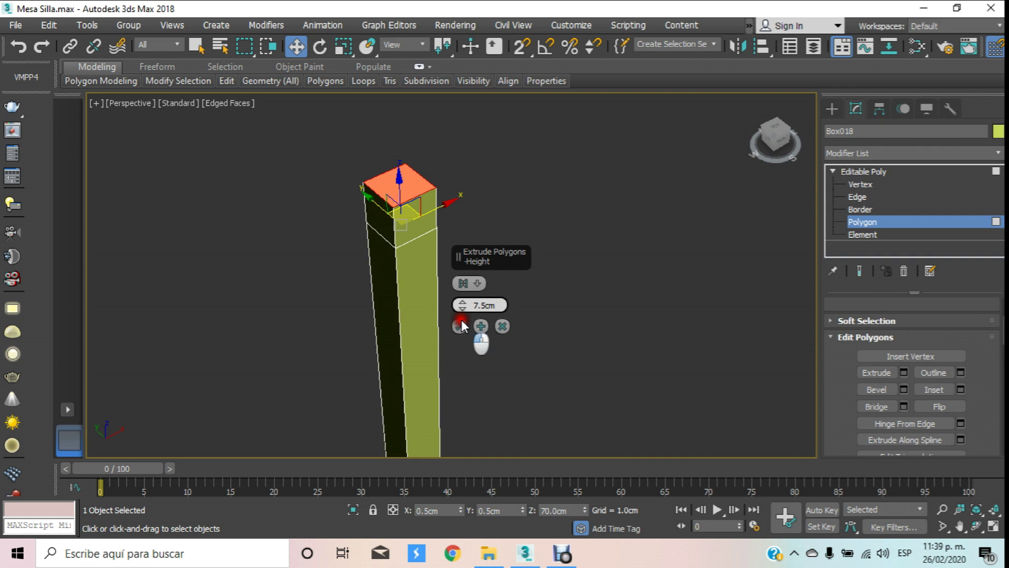
# Step: Orbit around the extruded column and deselect the top face
pyautogui.click(976, 526)
pyautogui.moveTo(425, 292)
pyautogui.mouseDown()
pyautogui.moveTo(206, 270)
pyautogui.moveTo(316, 210)
pyautogui.mouseUp()
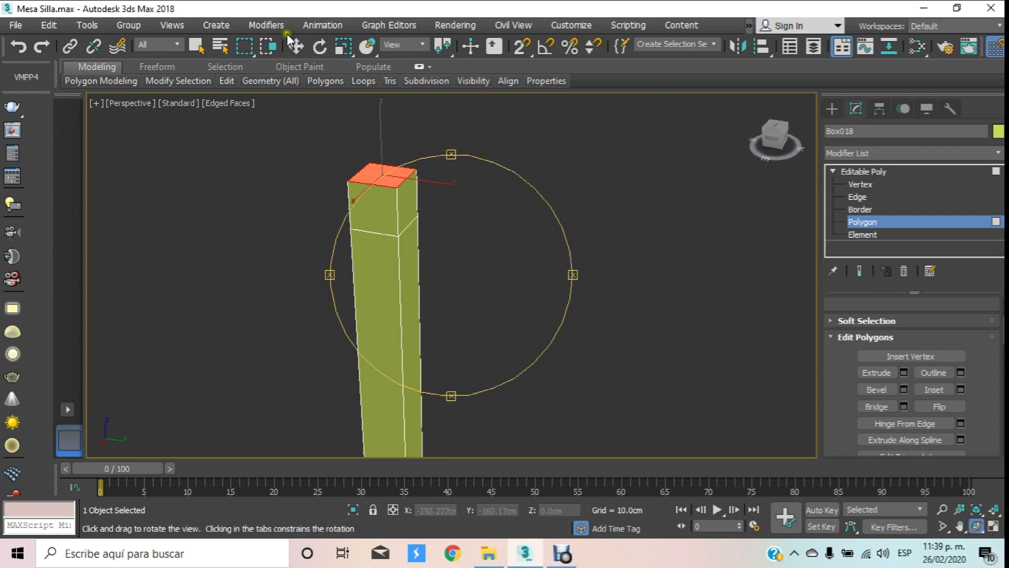
pyautogui.click(296, 46)
pyautogui.click(292, 162)
# Step: Connect the front face's edges of the top segment with 2 new vertical edges
pyautogui.scroll(4, 377, 187)
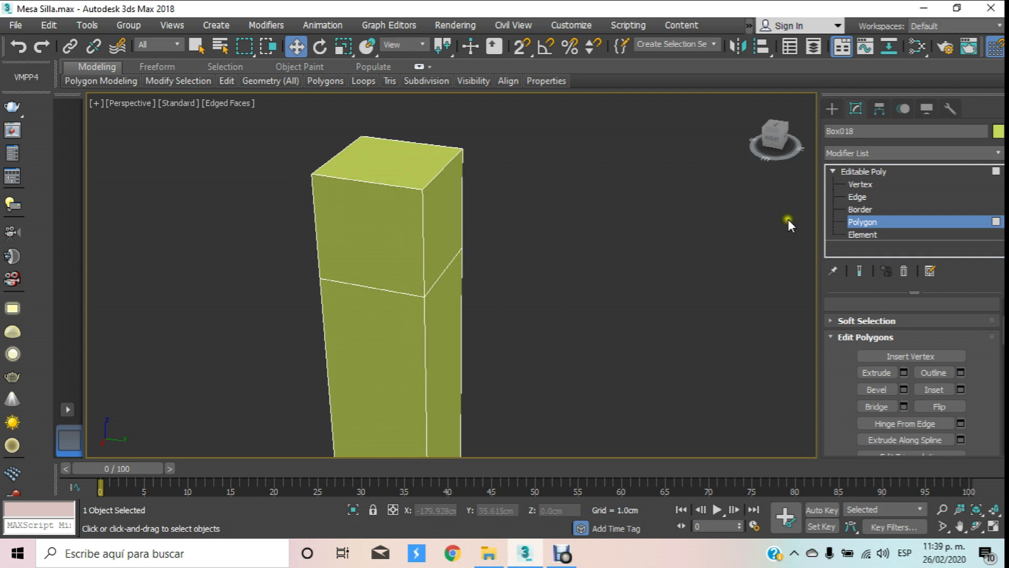
pyautogui.click(860, 196)
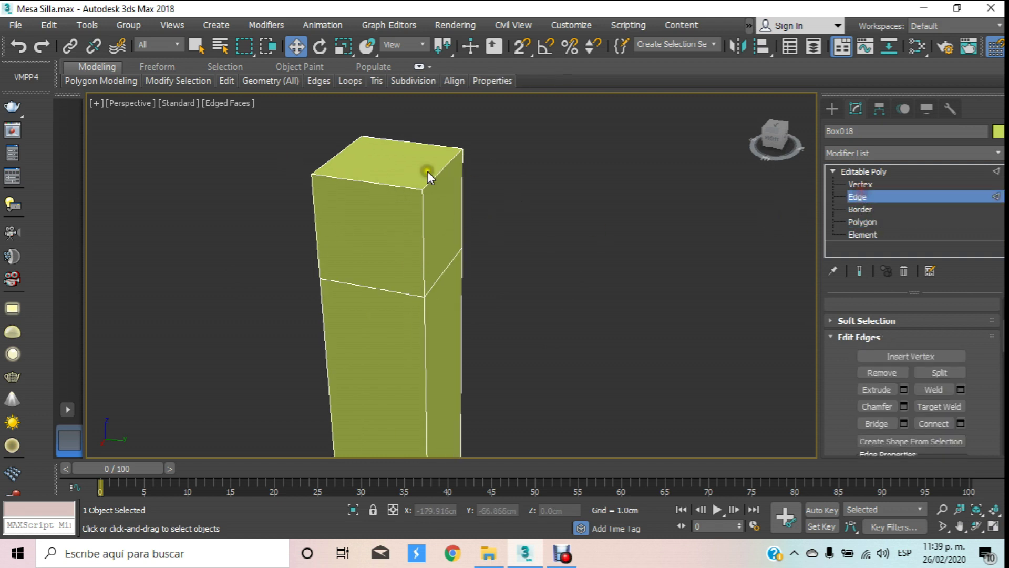
pyautogui.click(372, 184)
pyautogui.keyDown('ctrl'); pyautogui.click(378, 287); pyautogui.keyUp('ctrl')
pyautogui.click(866, 368)
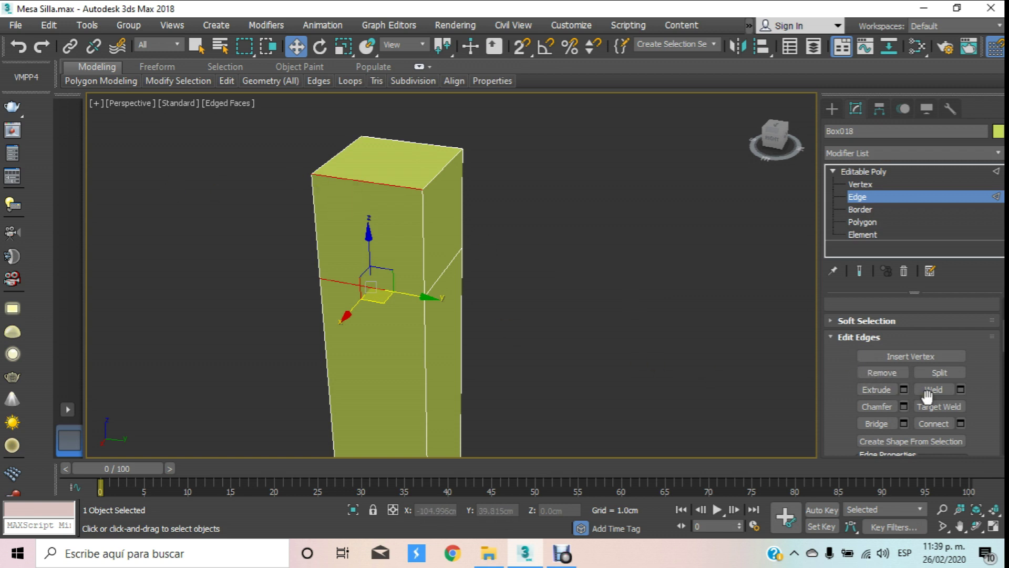
pyautogui.click(962, 422)
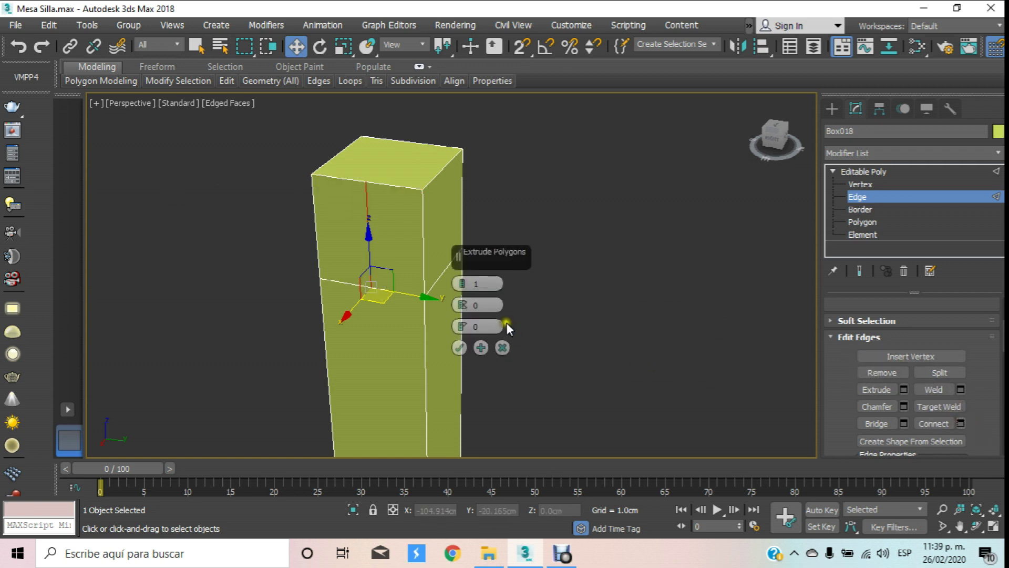
pyautogui.moveTo(464, 282); pyautogui.dragTo(462, 282)
pyautogui.click(453, 348)
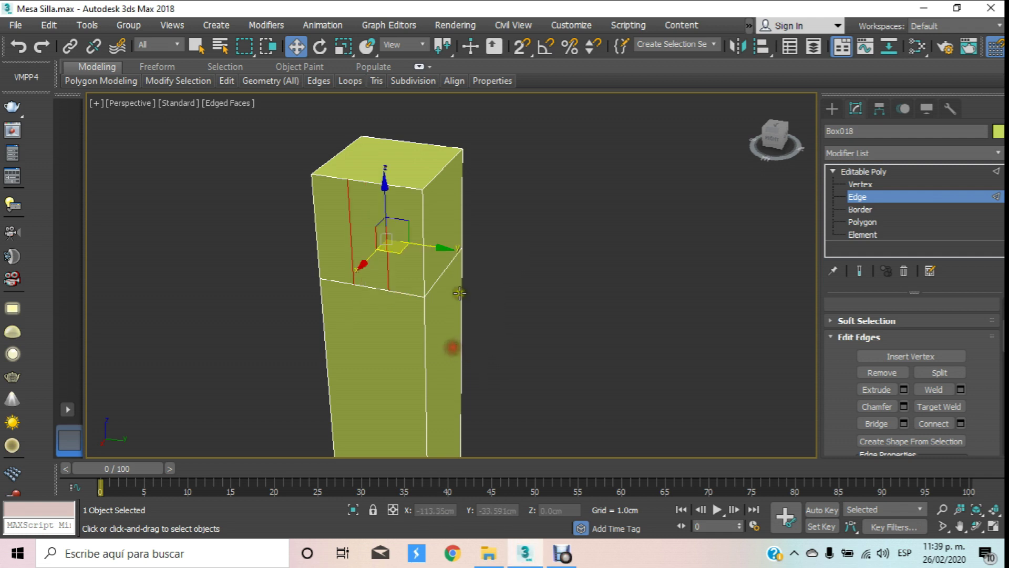
# Step: Add two connecting vertical edges across the leg's side face
pyautogui.moveTo(477, 287); pyautogui.dragTo(339, 314, button='middle')
pyautogui.click(326, 295)
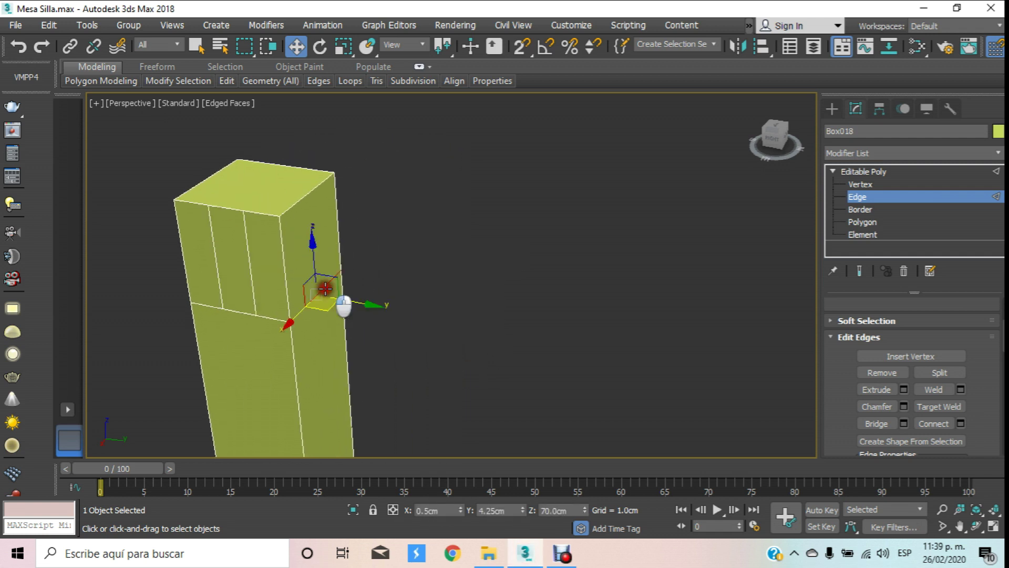
pyautogui.click(311, 191)
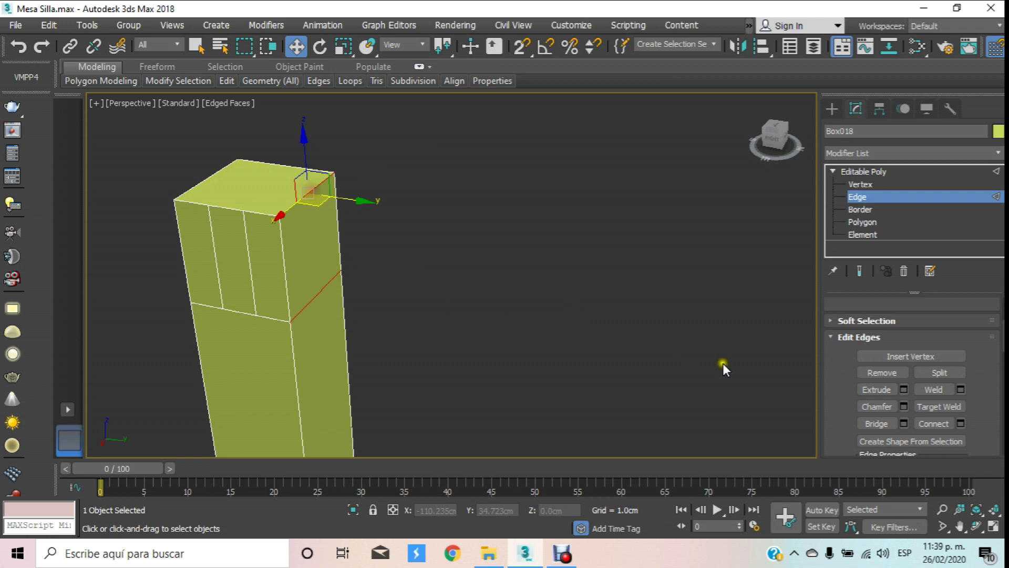
pyautogui.click(959, 424)
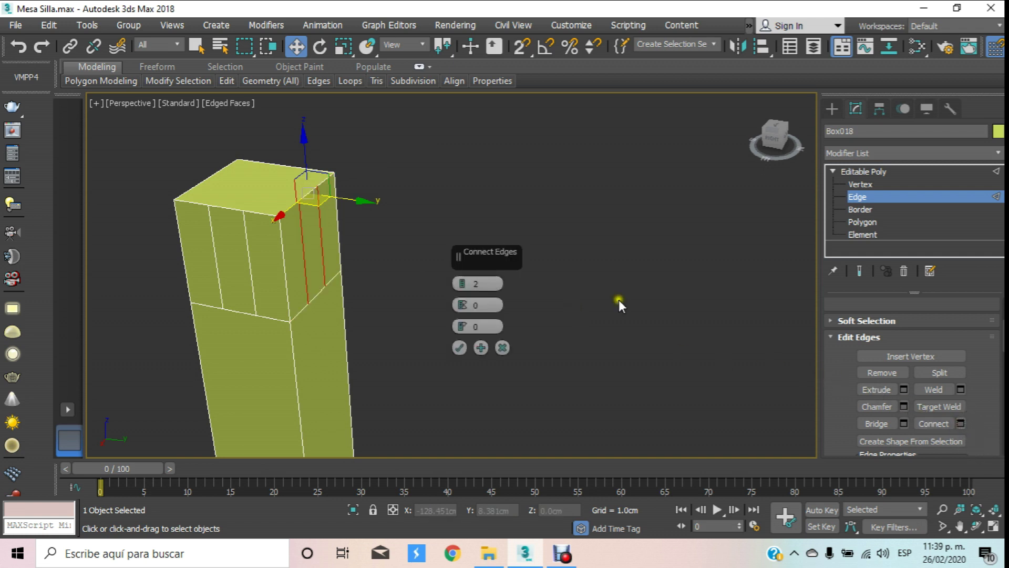
pyautogui.click(459, 347)
# Step: Reframe and orbit the leg, then exit Edge level and deselect it
pyautogui.scroll(-3, 437, 235)
pyautogui.scroll(3, 441, 232)
pyautogui.scroll(2, 412, 252)
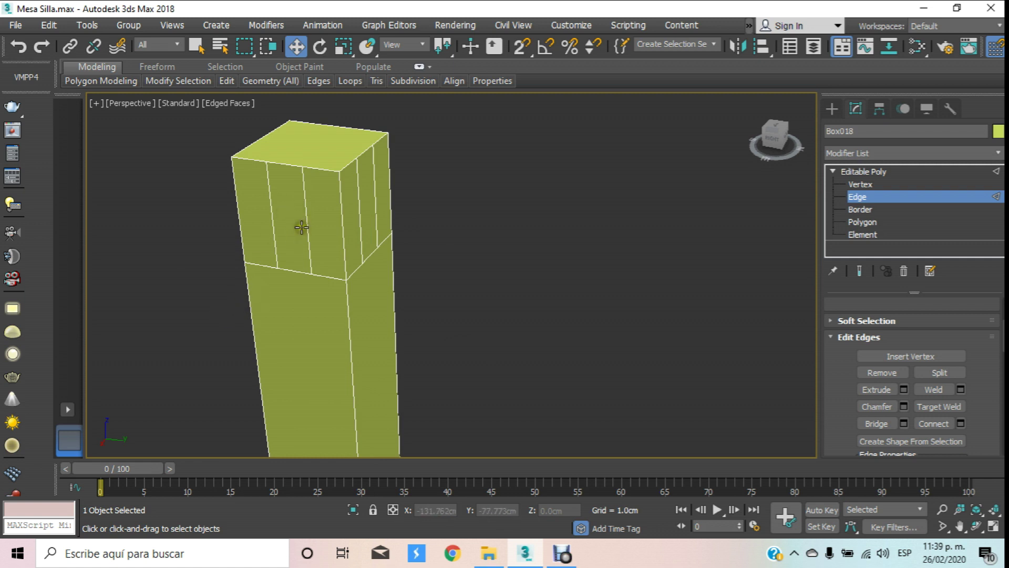
pyautogui.scroll(-4, 468, 235)
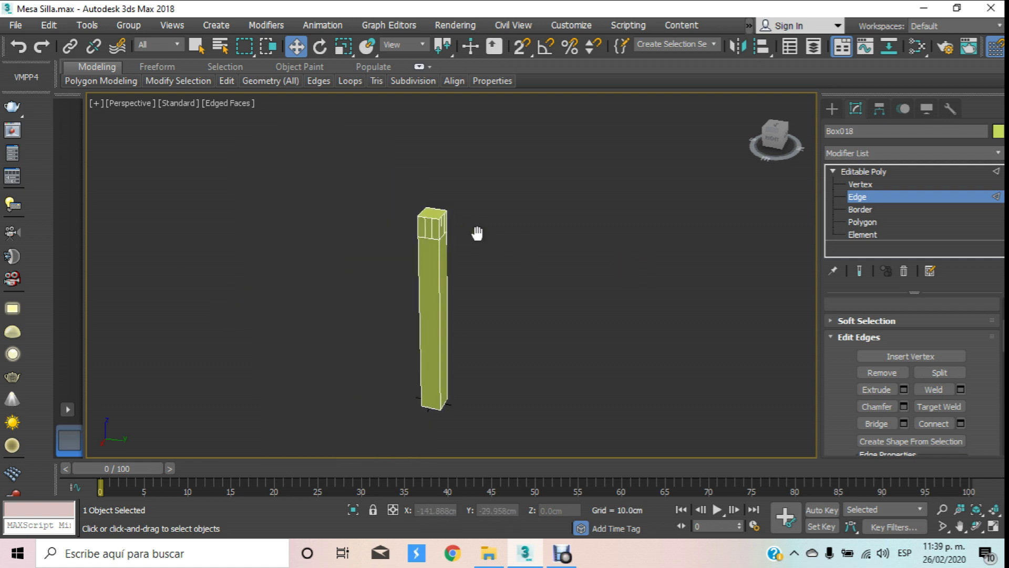
pyautogui.moveTo(476, 230); pyautogui.dragTo(442, 237, button='middle')
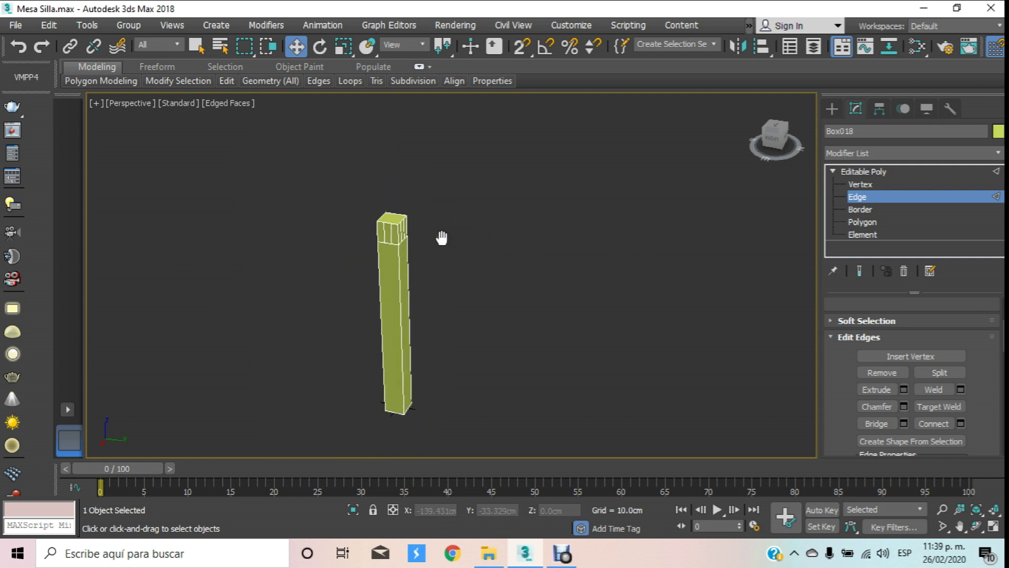
pyautogui.click(977, 526)
pyautogui.moveTo(407, 299)
pyautogui.mouseDown()
pyautogui.moveTo(311, 307)
pyautogui.moveTo(401, 326)
pyautogui.mouseUp()
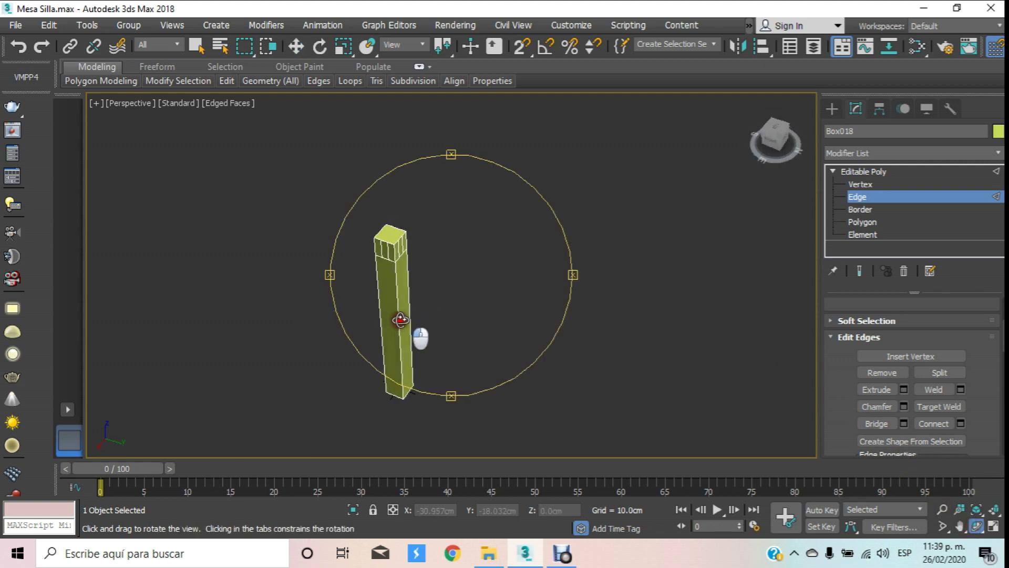
pyautogui.click(296, 49)
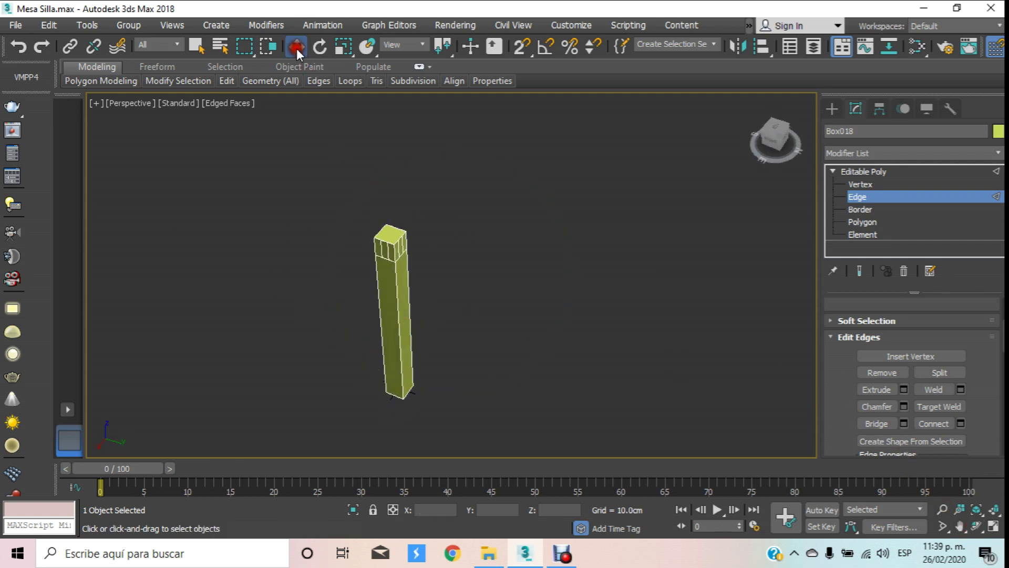
pyautogui.click(903, 198)
pyautogui.click(567, 279)
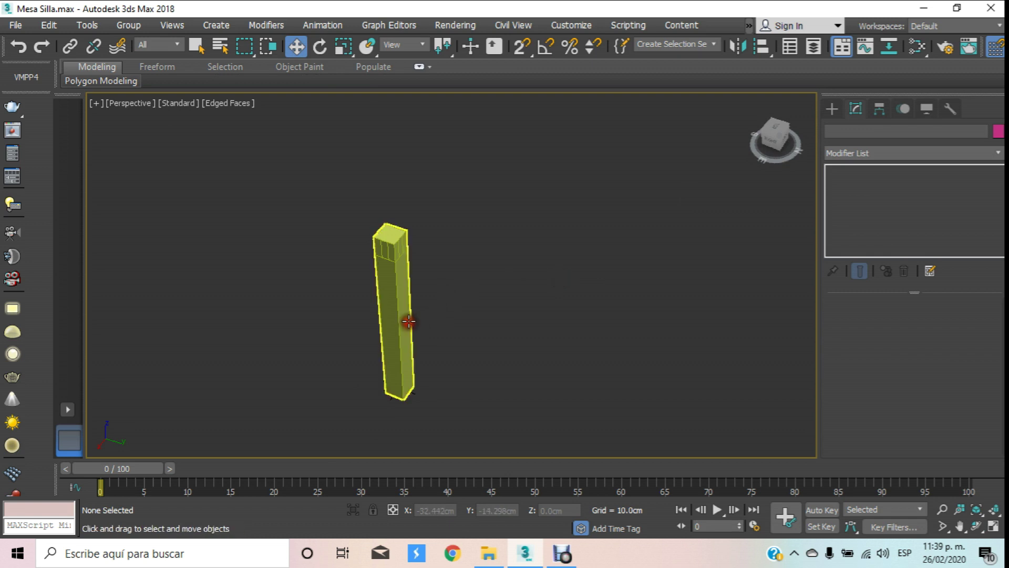
# Step: Mirror the leg as a copy on the X axis and slide the copy away along Y
pyautogui.click(738, 46)
pyautogui.click(558, 329)
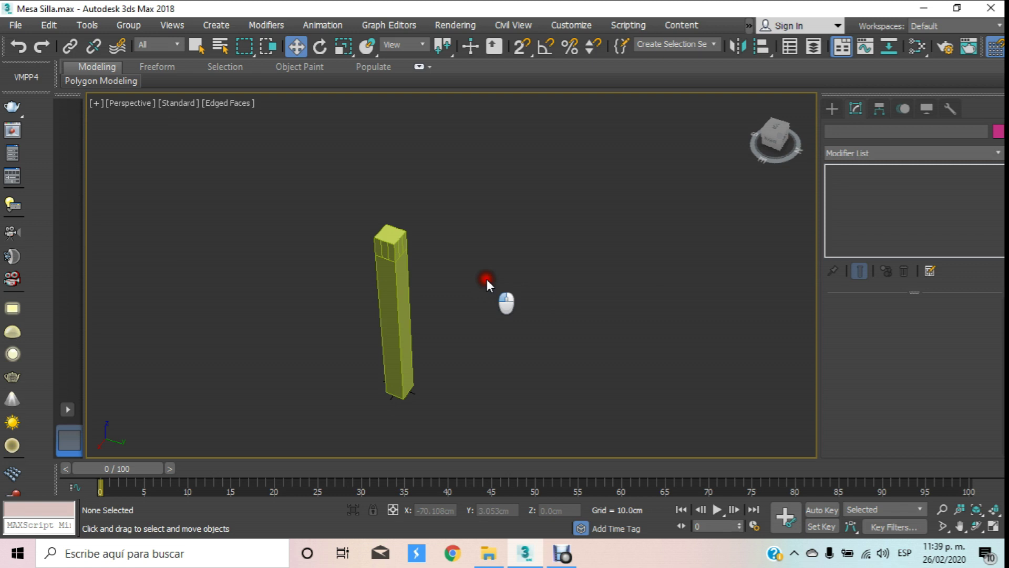
pyautogui.click(389, 276)
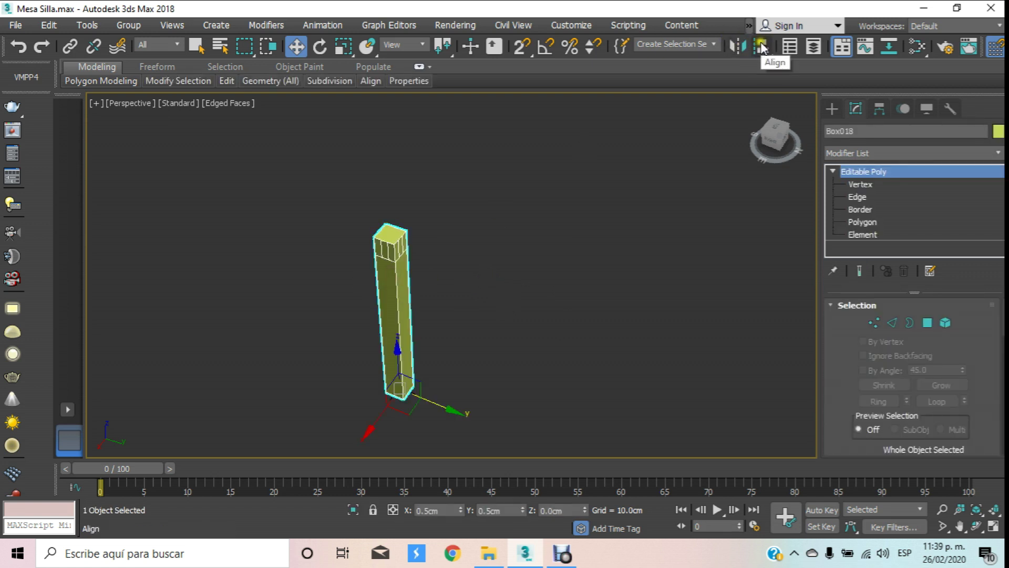
pyautogui.click(737, 47)
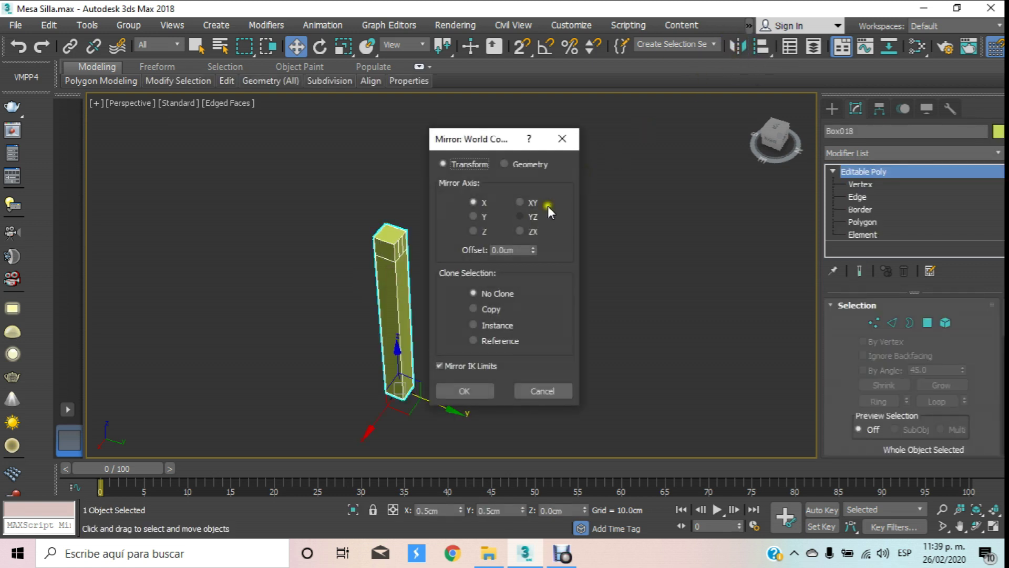
pyautogui.click(483, 312)
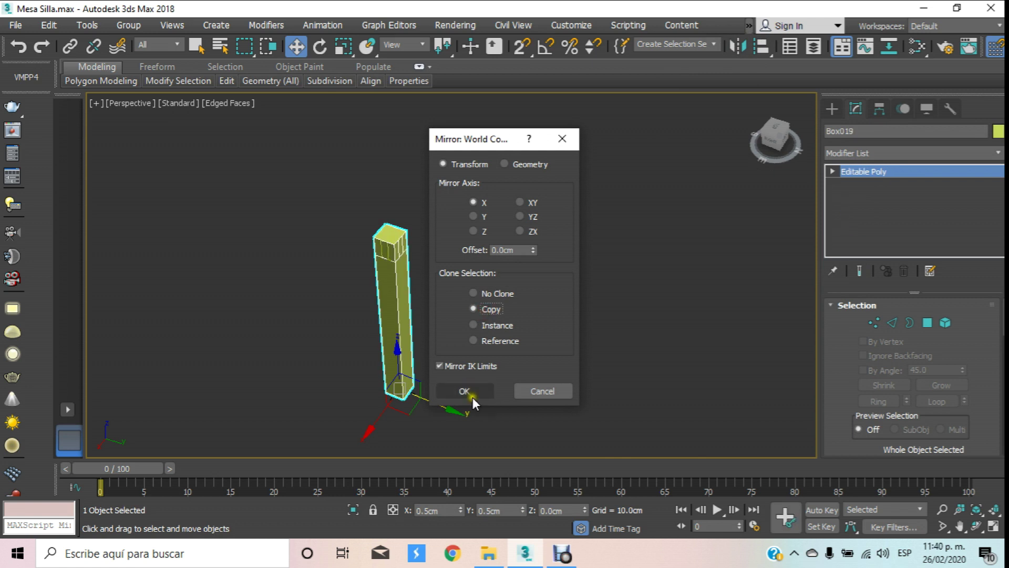
pyautogui.click(472, 390)
pyautogui.moveTo(472, 390); pyautogui.dragTo(461, 252, button='middle')
pyautogui.moveTo(421, 291)
pyautogui.mouseDown()
pyautogui.moveTo(601, 364)
pyautogui.moveTo(393, 310)
pyautogui.moveTo(269, 422)
pyautogui.mouseUp()
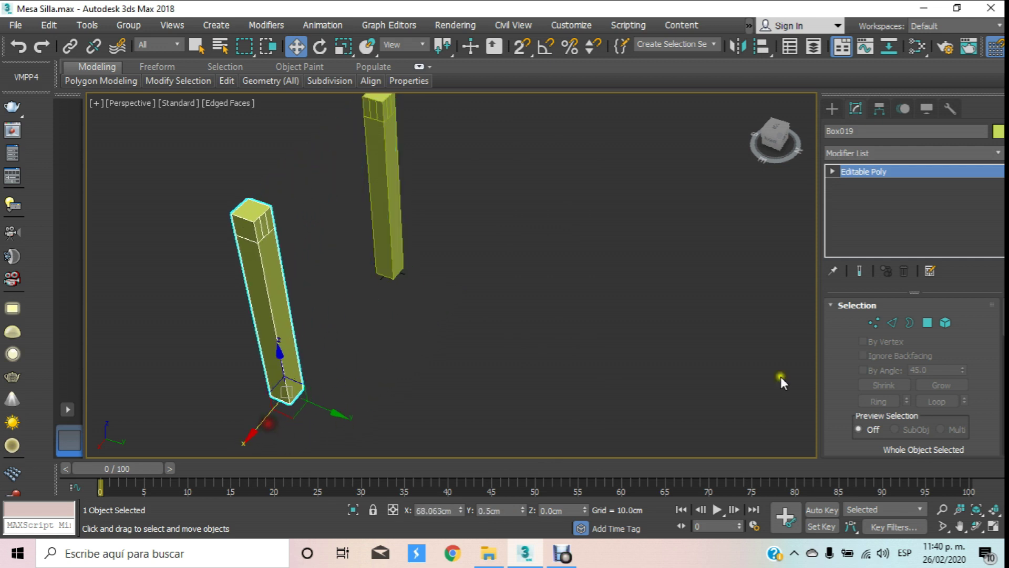
# Step: Orbit to view both legs and reselect the copied leg
pyautogui.click(976, 526)
pyautogui.moveTo(507, 263)
pyautogui.mouseDown()
pyautogui.moveTo(370, 218)
pyautogui.moveTo(333, 225)
pyautogui.moveTo(388, 144)
pyautogui.moveTo(408, 167)
pyautogui.moveTo(477, 192)
pyautogui.moveTo(559, 207)
pyautogui.moveTo(489, 299)
pyautogui.moveTo(500, 277)
pyautogui.mouseUp()
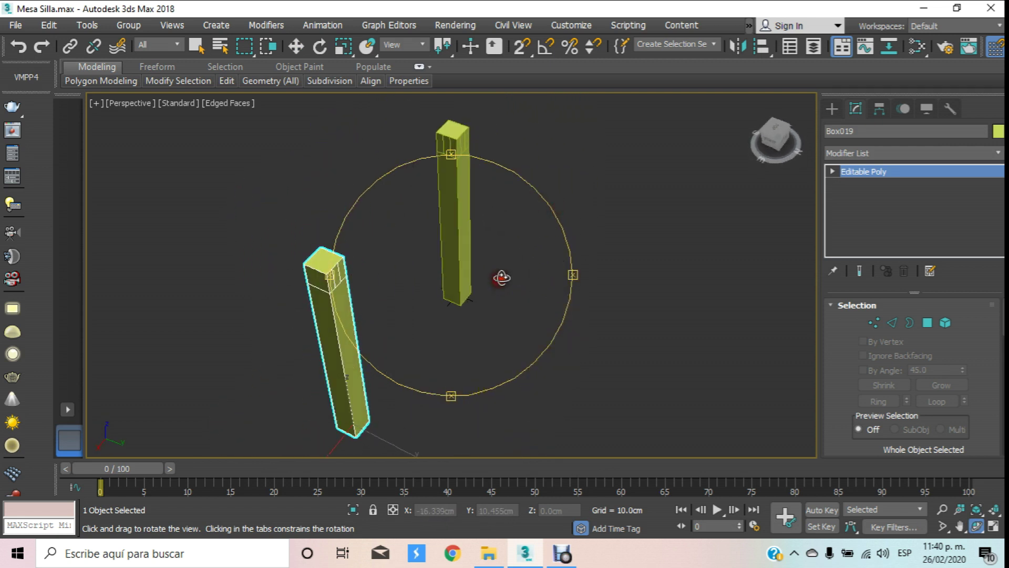
pyautogui.click(296, 46)
pyautogui.click(525, 235)
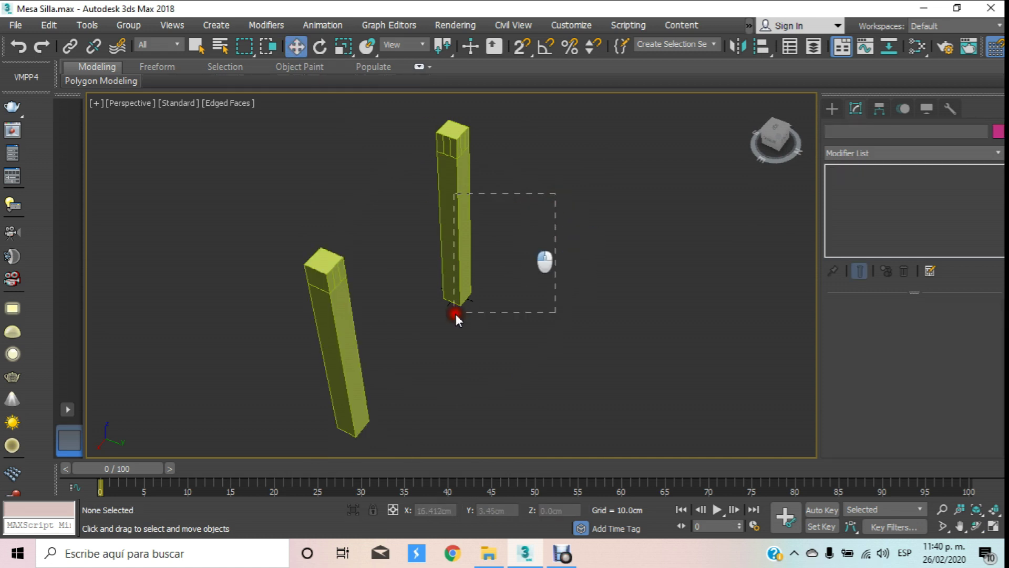
pyautogui.click(342, 368)
pyautogui.moveTo(312, 395); pyautogui.dragTo(337, 284, button='middle')
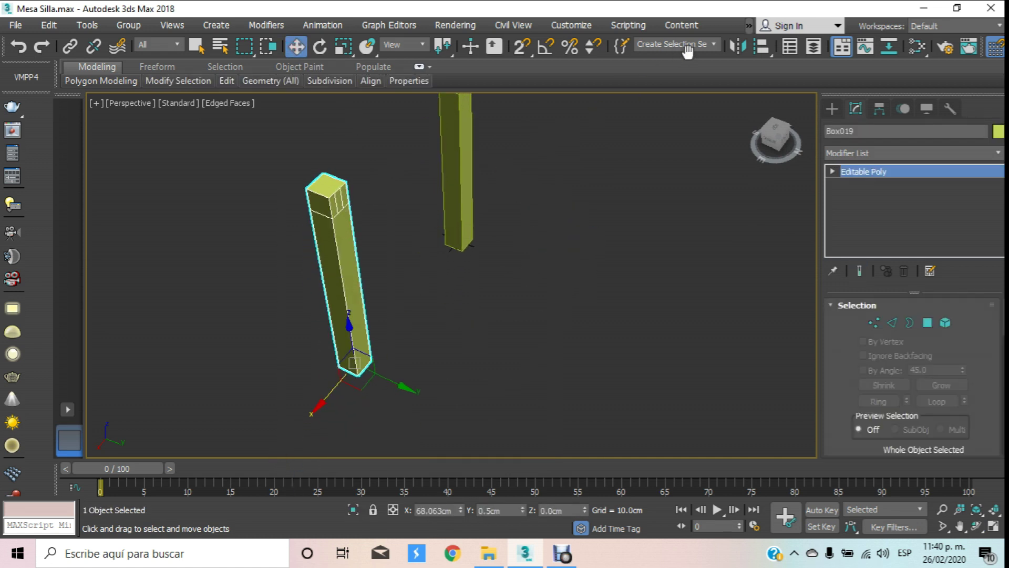
# Step: Make a Y-mirrored copy of the leg, then undo it to remove the misplaced third leg
pyautogui.click(738, 47)
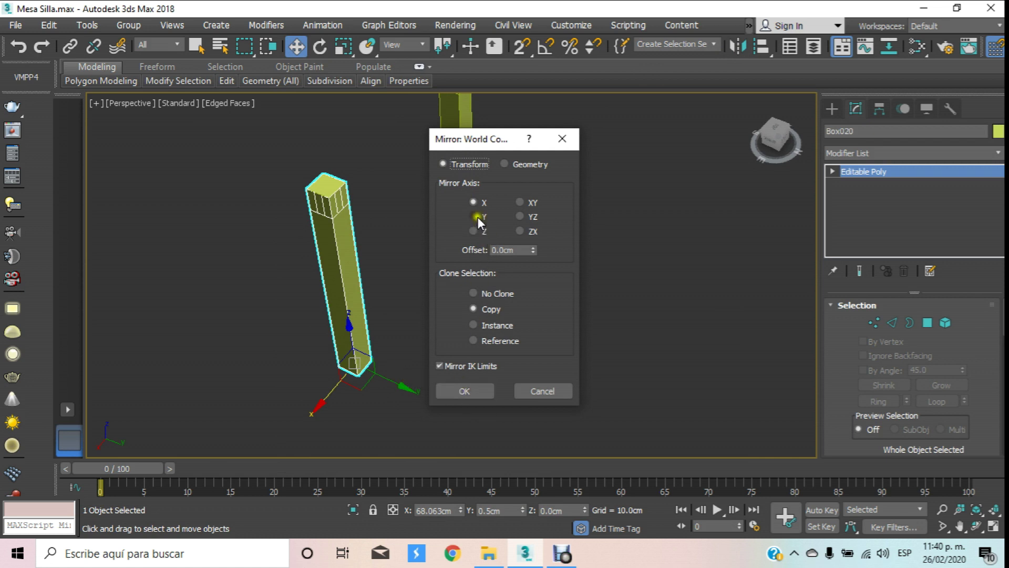
pyautogui.click(478, 394)
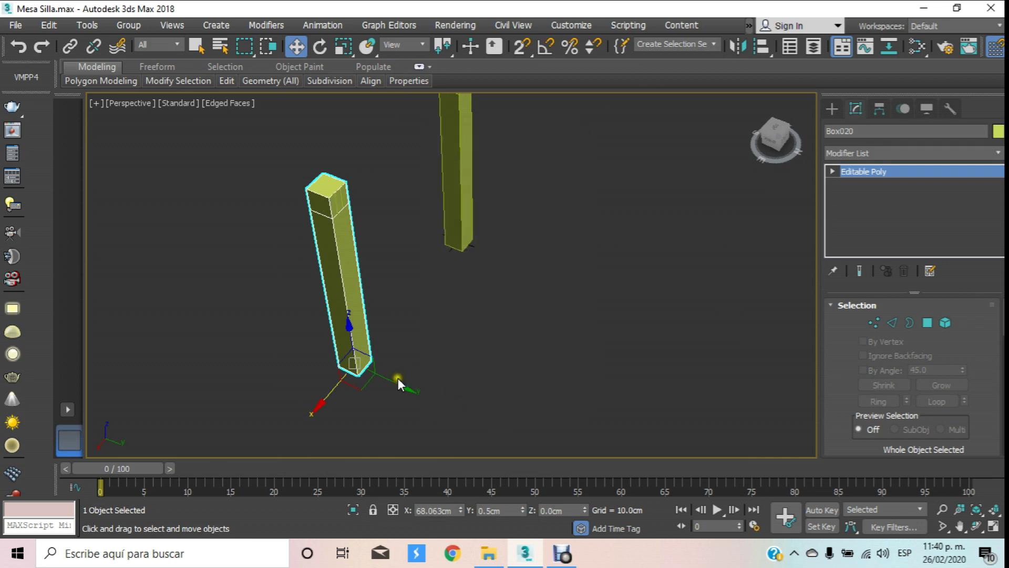
pyautogui.moveTo(397, 379); pyautogui.dragTo(573, 436)
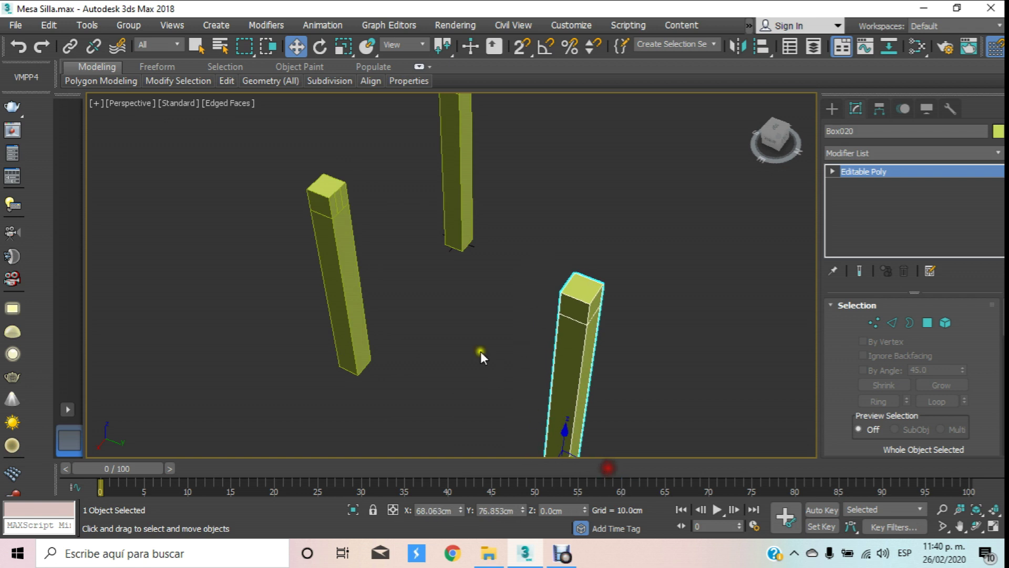
pyautogui.scroll(-2, 480, 351)
pyautogui.moveTo(500, 324); pyautogui.dragTo(491, 295, button='middle')
pyautogui.hotkey('ctrl', 'z')
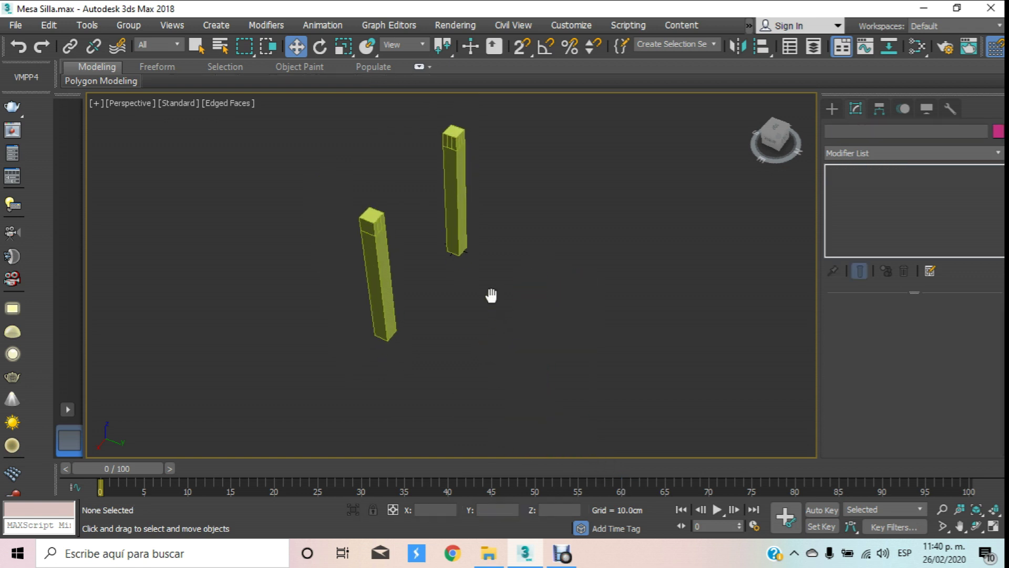
pyautogui.hotkey('ctrl', 'z')
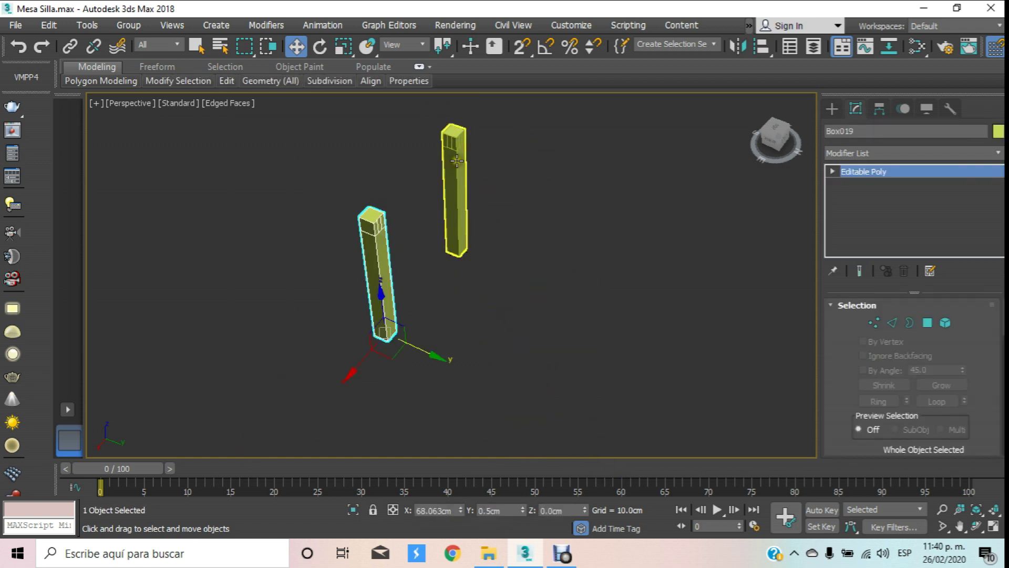
# Step: Mirror both legs as copies across Y and slide them into place, giving four legs
pyautogui.keyDown('ctrl'); pyautogui.click(455, 161); pyautogui.keyUp('ctrl')
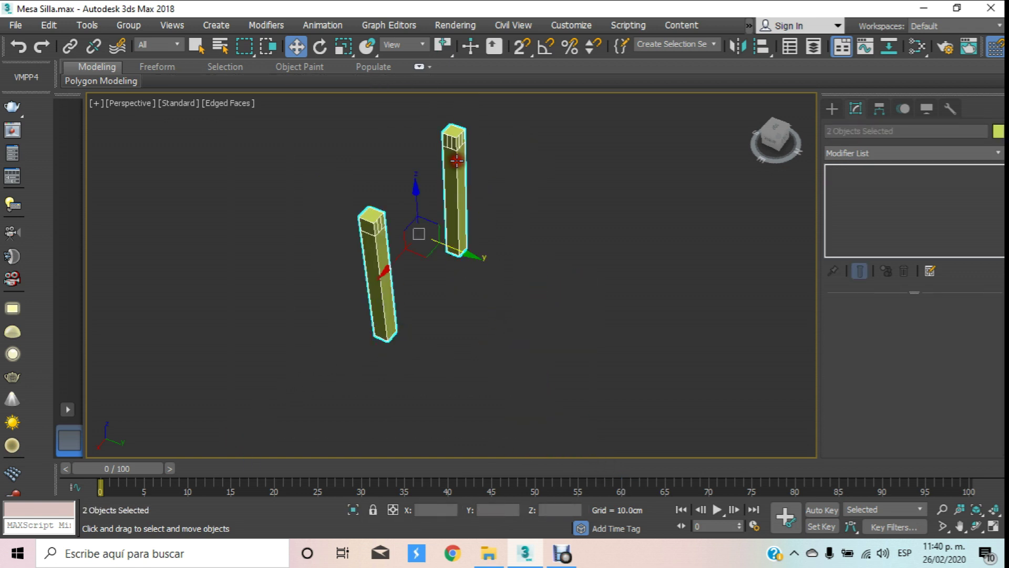
pyautogui.click(737, 45)
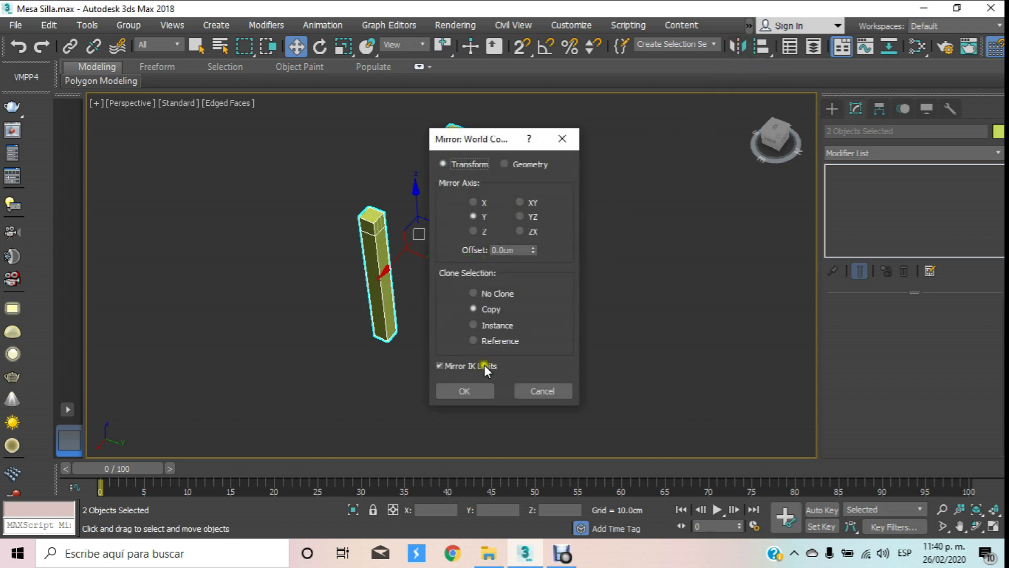
pyautogui.click(455, 392)
pyautogui.moveTo(466, 252); pyautogui.dragTo(578, 293)
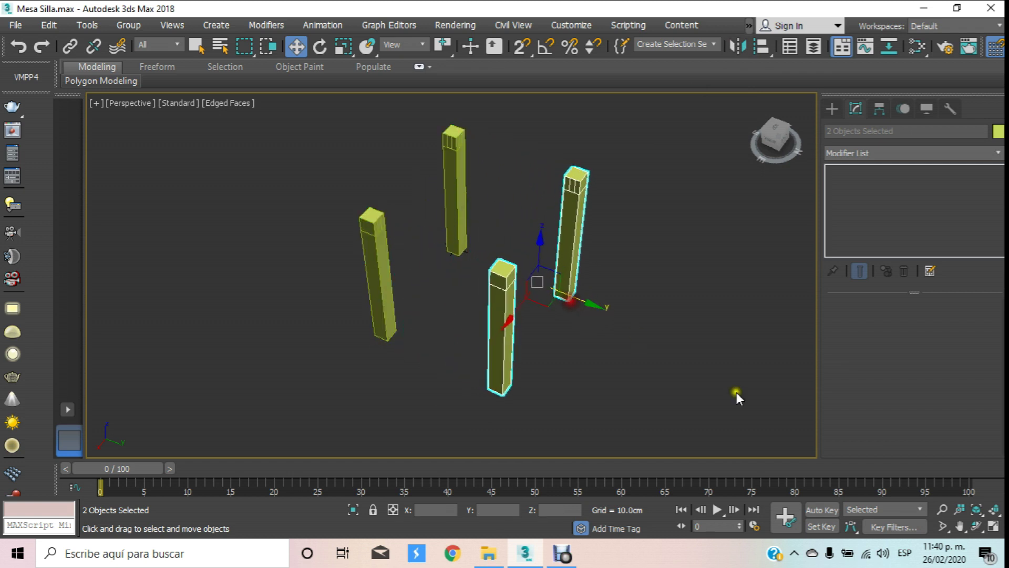
pyautogui.click(972, 528)
pyautogui.moveTo(342, 231)
pyautogui.mouseDown()
pyautogui.moveTo(207, 228)
pyautogui.moveTo(468, 247)
pyautogui.moveTo(275, 268)
pyautogui.moveTo(360, 270)
pyautogui.moveTo(381, 240)
pyautogui.moveTo(419, 266)
pyautogui.moveTo(354, 111)
pyautogui.mouseUp()
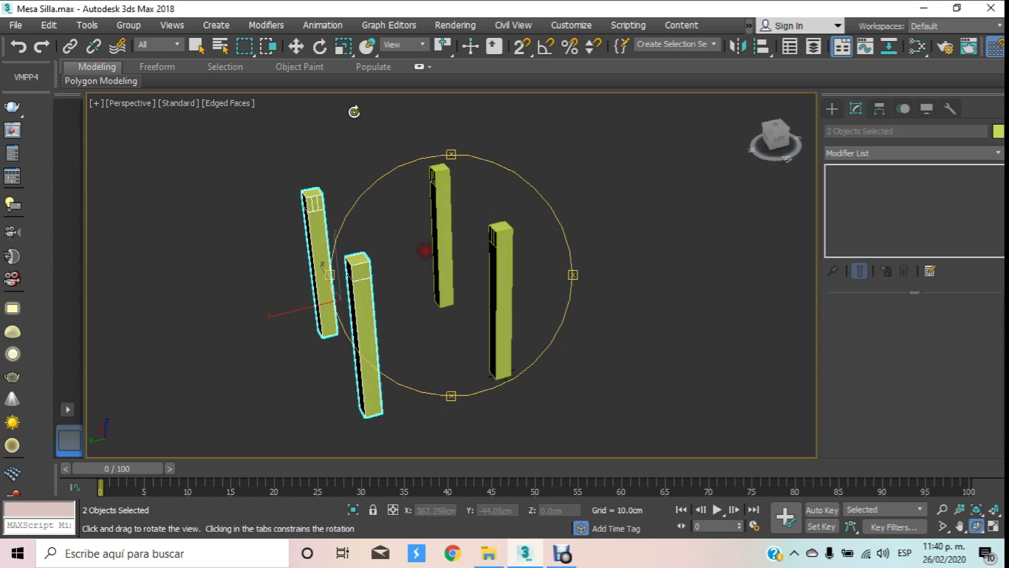
pyautogui.click(297, 46)
# Step: Select the left leg and set its Editable Poly sub-object level to Element
pyautogui.click(352, 141)
pyautogui.scroll(5, 337, 205)
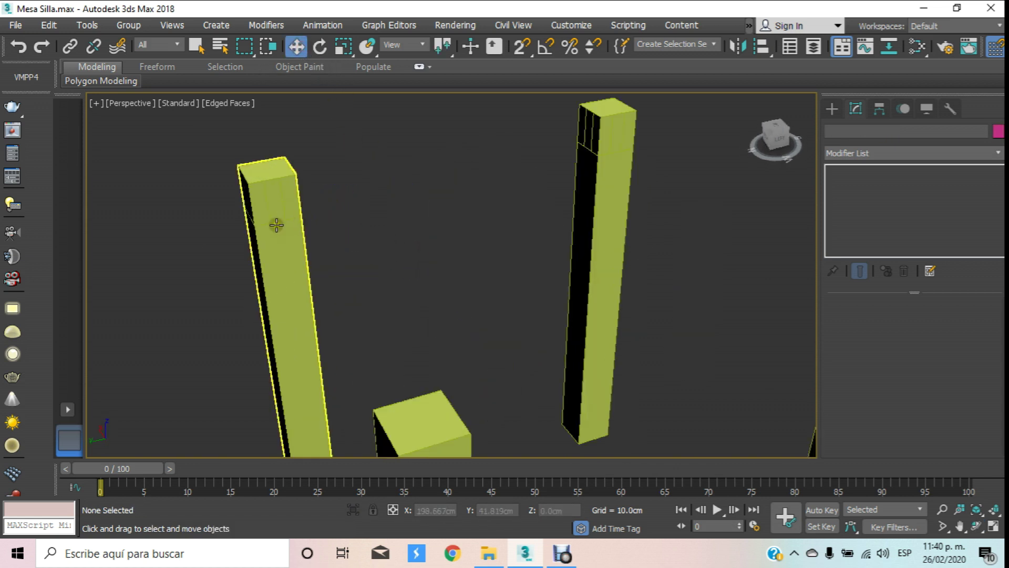
pyautogui.click(282, 225)
pyautogui.click(976, 525)
pyautogui.moveTo(483, 261)
pyautogui.mouseDown()
pyautogui.moveTo(386, 255)
pyautogui.moveTo(461, 213)
pyautogui.moveTo(468, 219)
pyautogui.mouseUp()
pyautogui.click(832, 171)
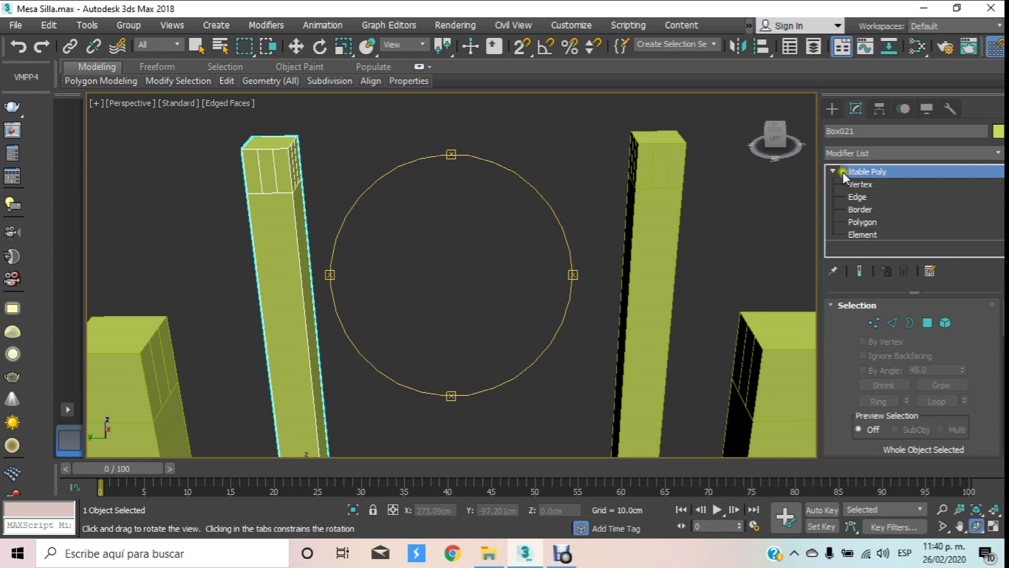
pyautogui.click(865, 232)
# Step: Attach the other three leg boxes to Box021
pyautogui.scroll(-4, 578, 189)
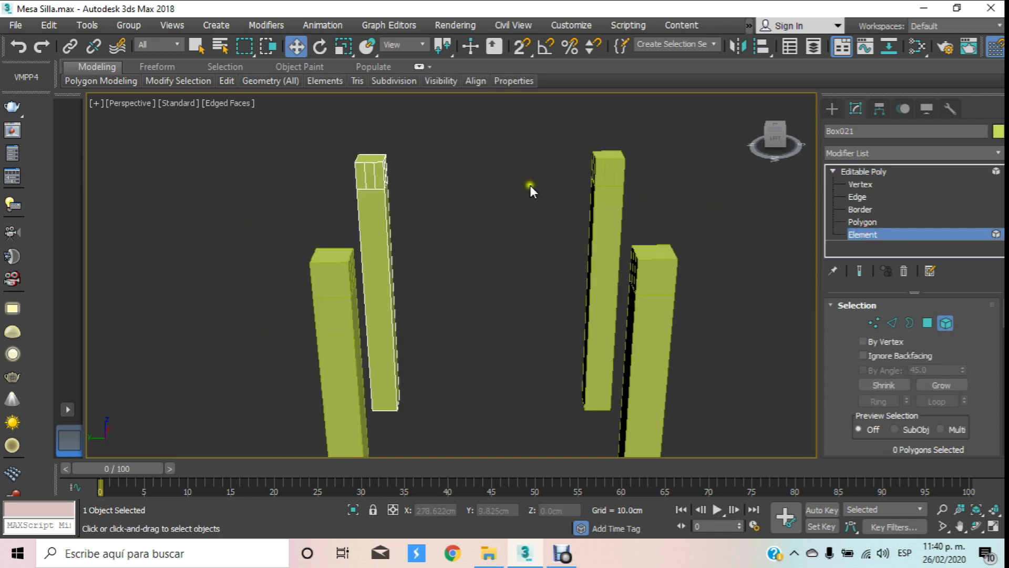
pyautogui.scroll(-2, 833, 388)
pyautogui.scroll(-2, 835, 383)
pyautogui.scroll(-2, 841, 378)
pyautogui.scroll(-2, 859, 373)
pyautogui.click(877, 405)
pyautogui.click(574, 180)
pyautogui.click(632, 296)
pyautogui.click(306, 300)
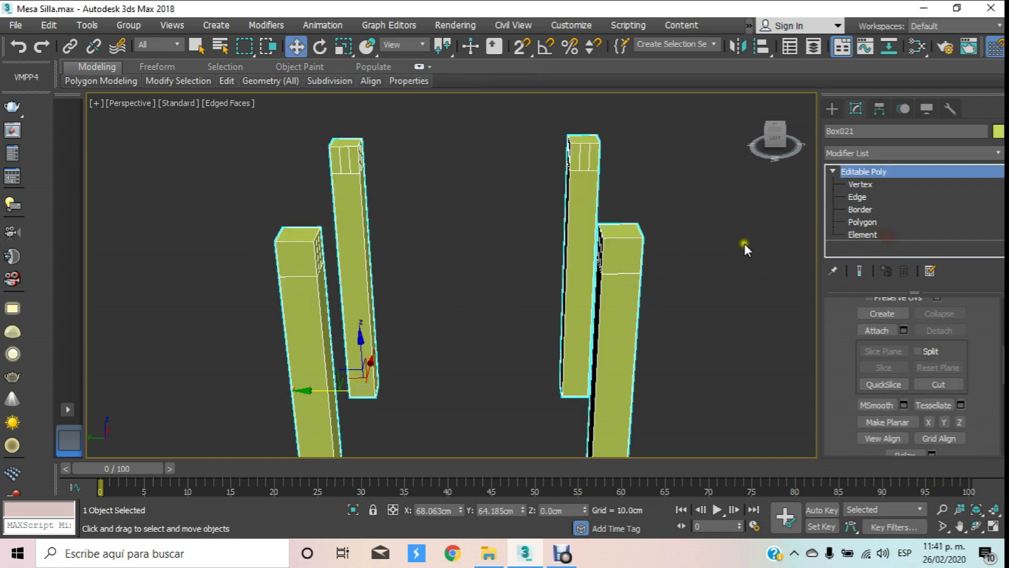
# Step: Reselect the combined legs and test-move them together, cancelling the move
pyautogui.click(744, 244)
pyautogui.click(297, 46)
pyautogui.click(351, 147)
pyautogui.press('z')
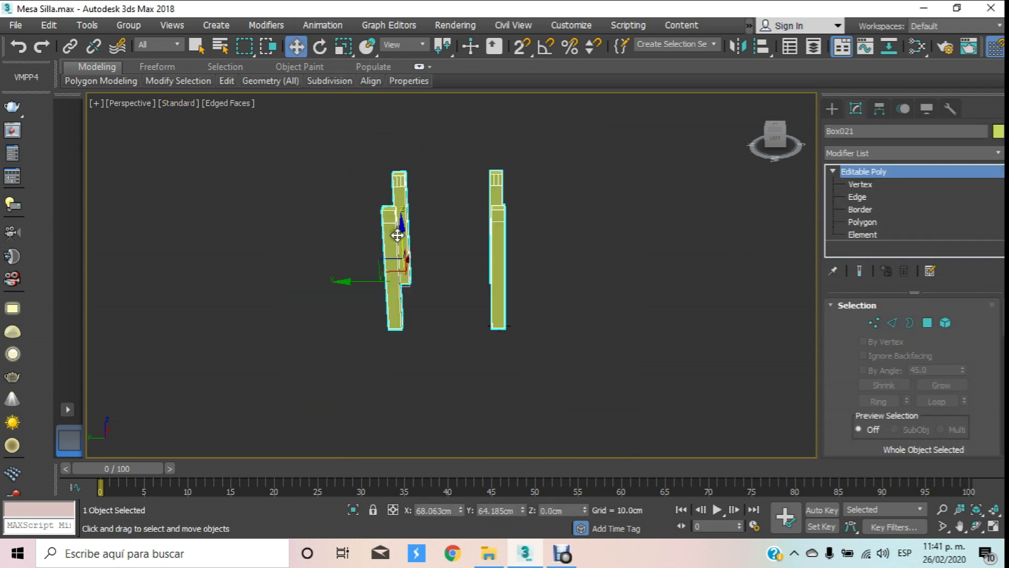
pyautogui.moveTo(398, 235); pyautogui.dragTo(417, 168)
pyautogui.rightClick(417, 169)
# Step: Zoom toward the leg tops and switch Box021 to Polygon level
pyautogui.scroll(1, 442, 203)
pyautogui.scroll(4, 441, 200)
pyautogui.scroll(2, 440, 200)
pyautogui.scroll(2, 440, 200)
pyautogui.moveTo(435, 205); pyautogui.dragTo(417, 185, button='middle')
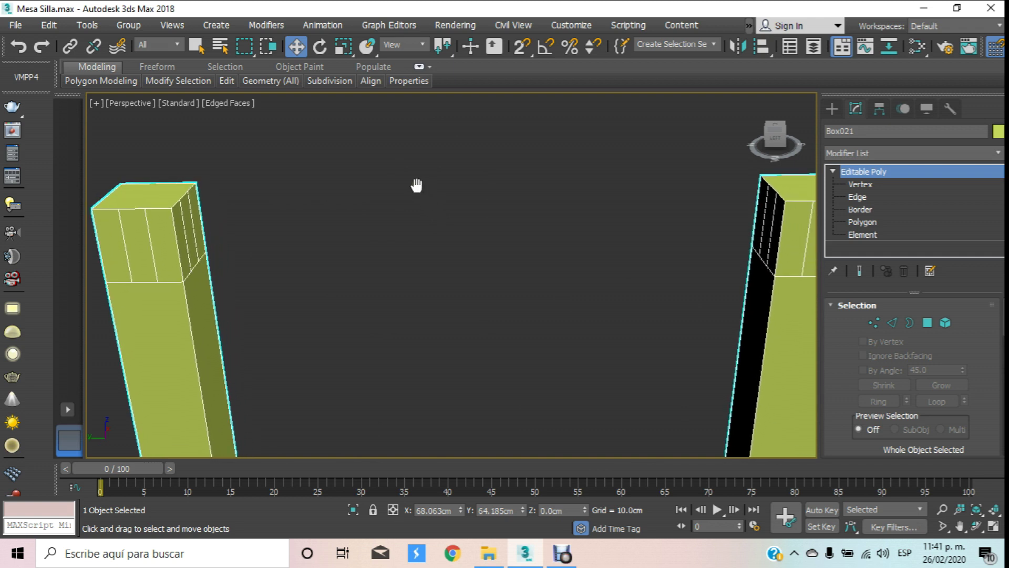
pyautogui.click(863, 223)
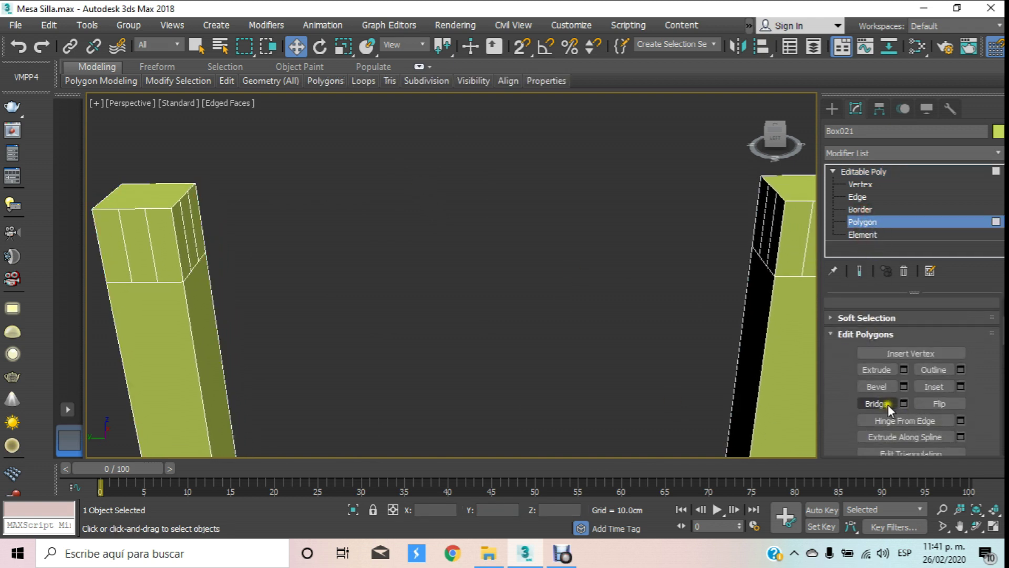
# Step: Bridge the first pair of leg-top faces into a rail
pyautogui.click(882, 406)
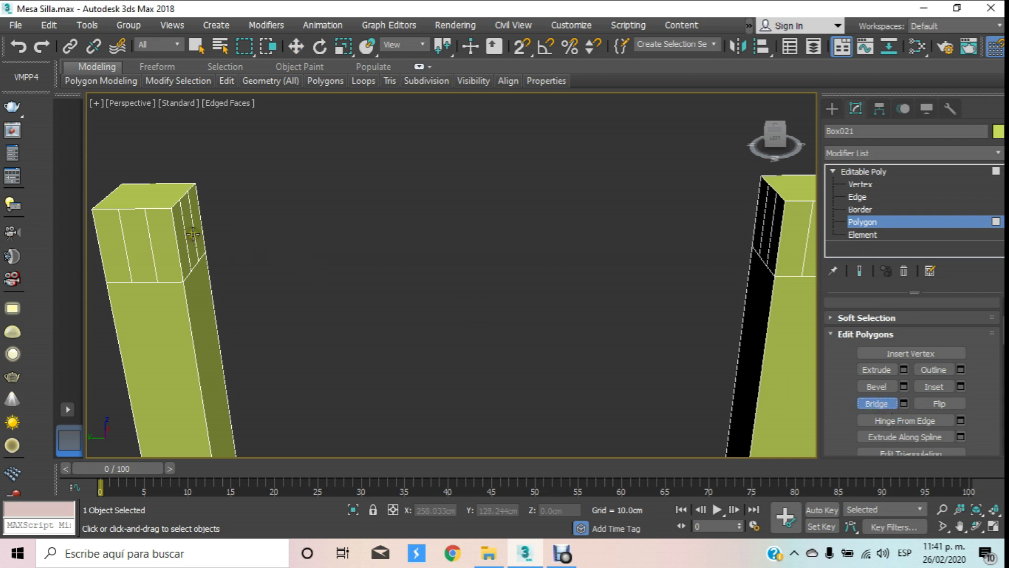
pyautogui.click(767, 239)
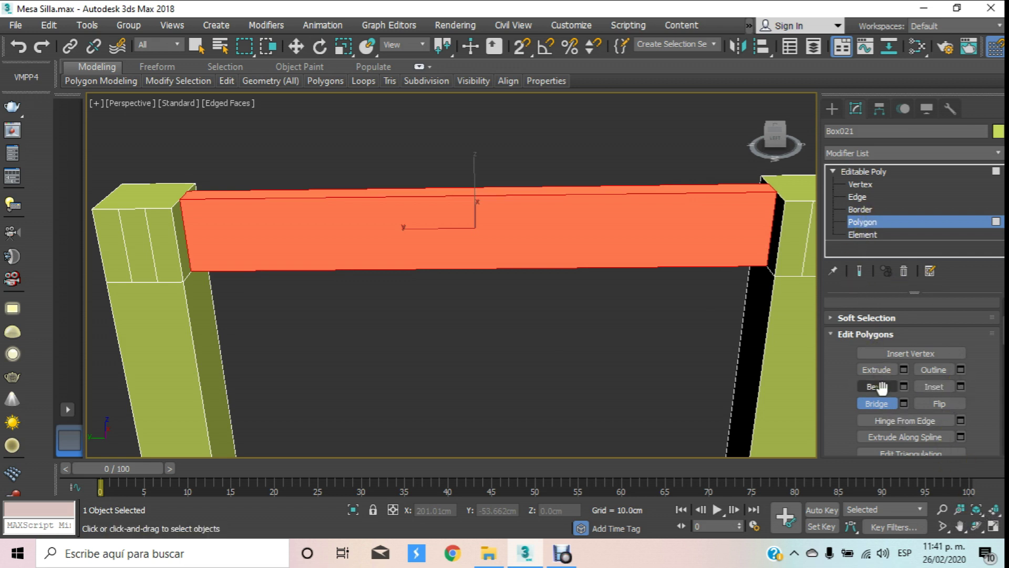
pyautogui.click(977, 526)
pyautogui.moveTo(428, 217)
pyautogui.mouseDown()
pyautogui.moveTo(261, 221)
pyautogui.moveTo(505, 214)
pyautogui.moveTo(434, 272)
pyautogui.moveTo(415, 247)
pyautogui.mouseUp()
pyautogui.click(296, 46)
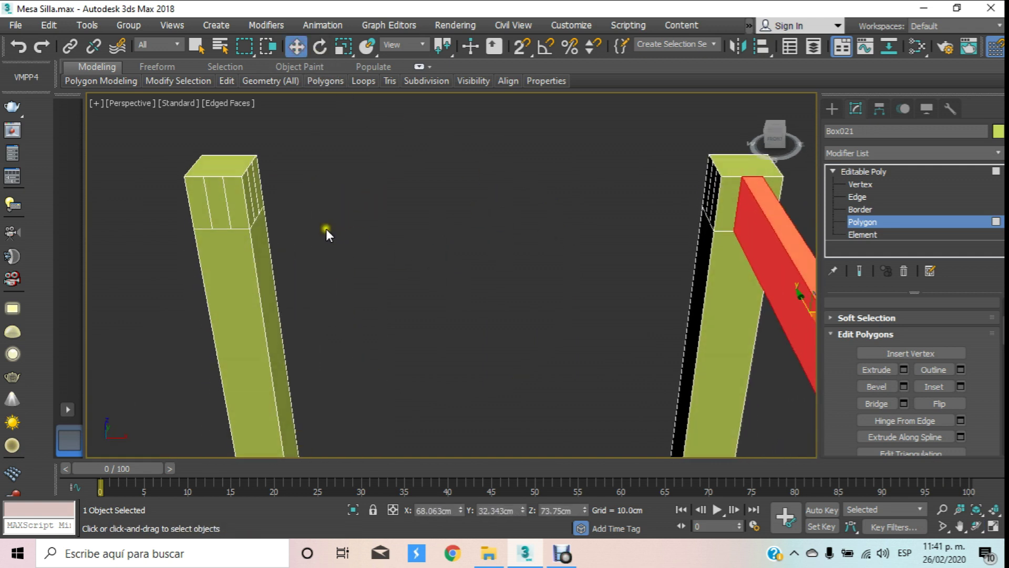
# Step: Bridge the left leg's inner top face to the opposite leg, then exit Polygon level and reselect
pyautogui.click(255, 191)
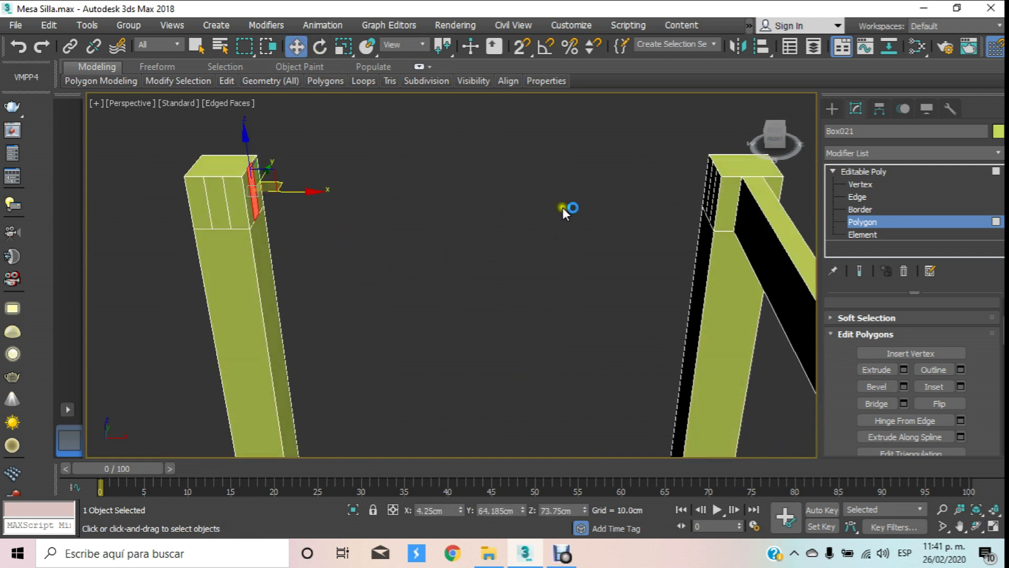
pyautogui.click(885, 404)
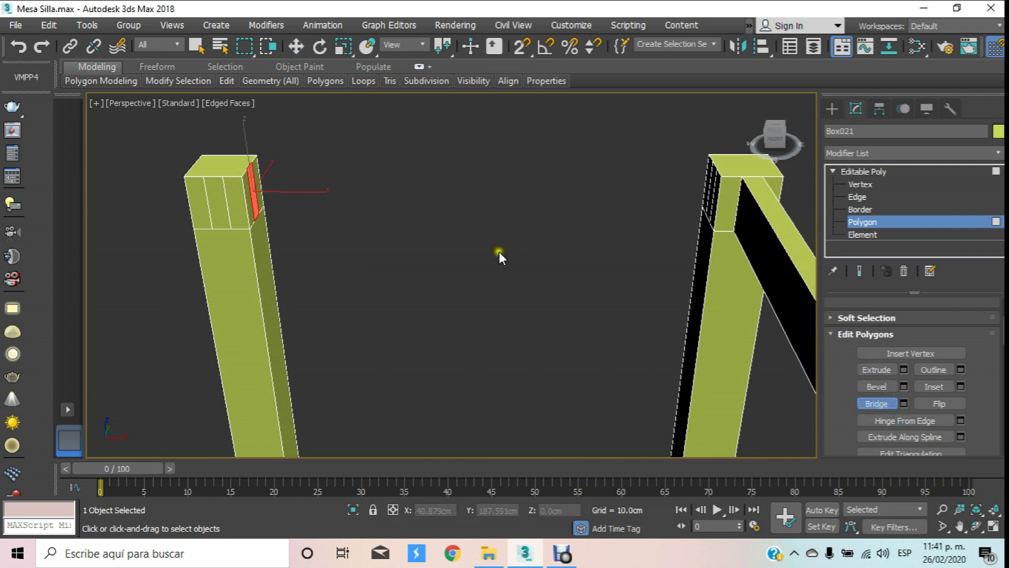
pyautogui.click(256, 199)
pyautogui.click(710, 198)
pyautogui.click(864, 171)
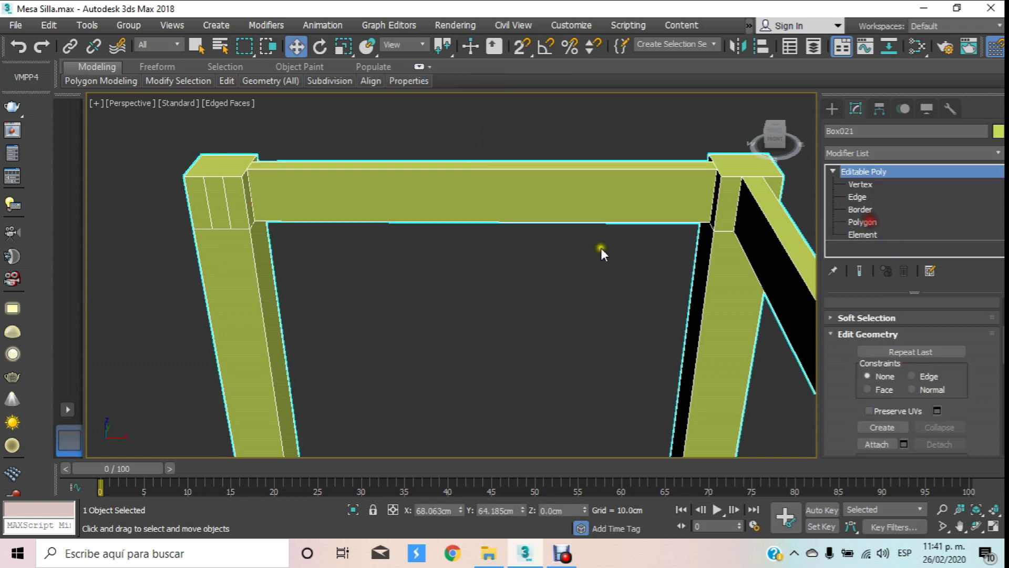
pyautogui.click(600, 245)
pyautogui.scroll(-3, 605, 252)
pyautogui.scroll(-2, 495, 294)
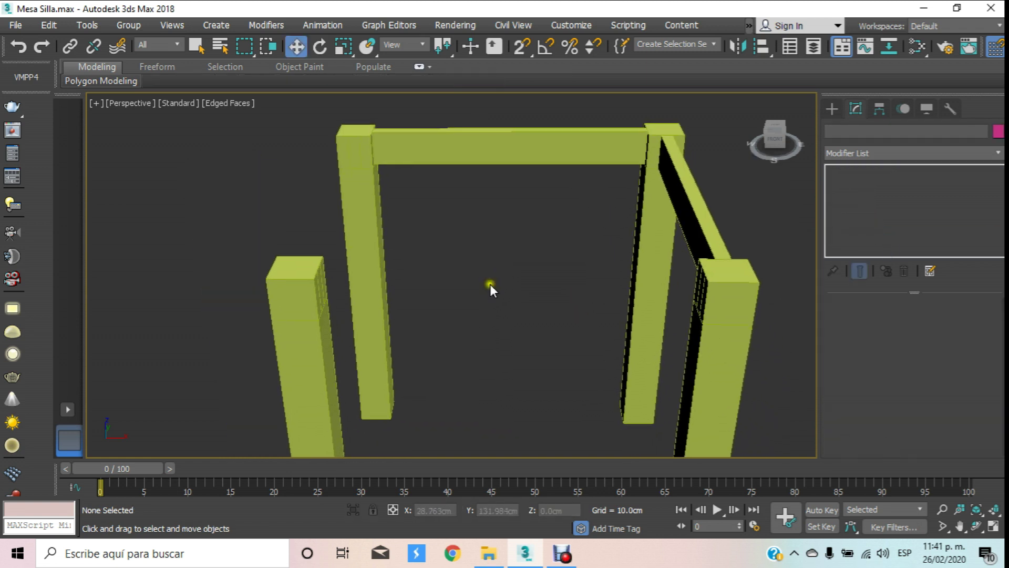
pyautogui.scroll(5, 477, 290)
pyautogui.scroll(-4, 465, 283)
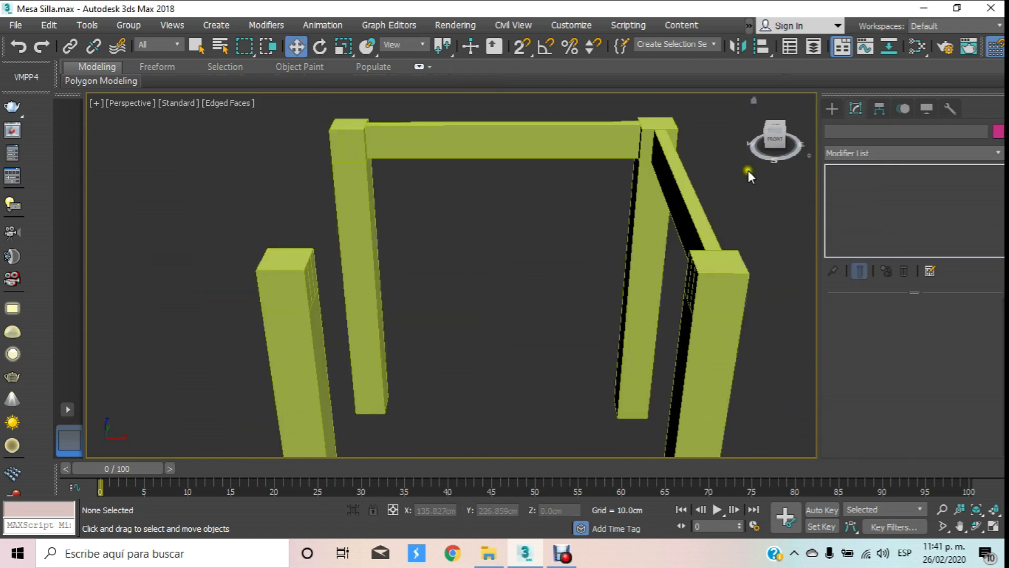
pyautogui.click(721, 288)
# Step: Zoom in on the leg frame and switch Box021 to Polygon level
pyautogui.click(943, 511)
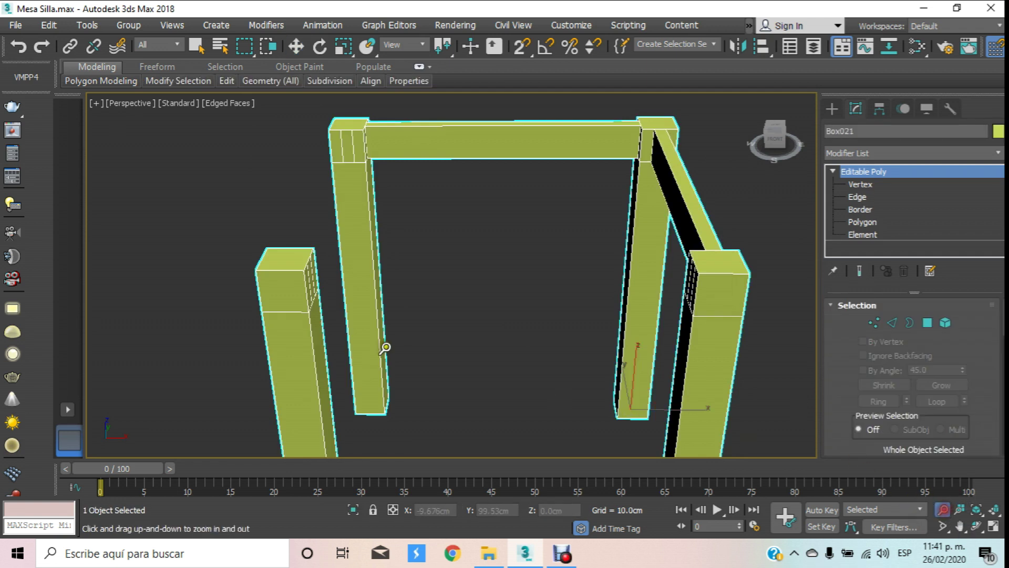
pyautogui.moveTo(405, 305); pyautogui.dragTo(372, 285)
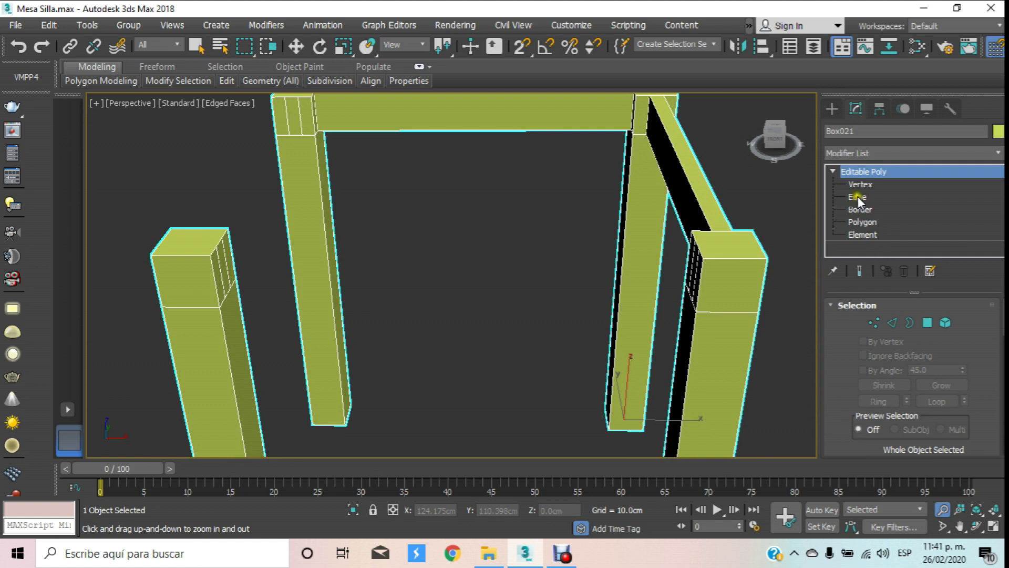
pyautogui.scroll(-5, 862, 352)
pyautogui.scroll(-2, 839, 339)
pyautogui.scroll(-3, 849, 355)
pyautogui.scroll(-2, 852, 360)
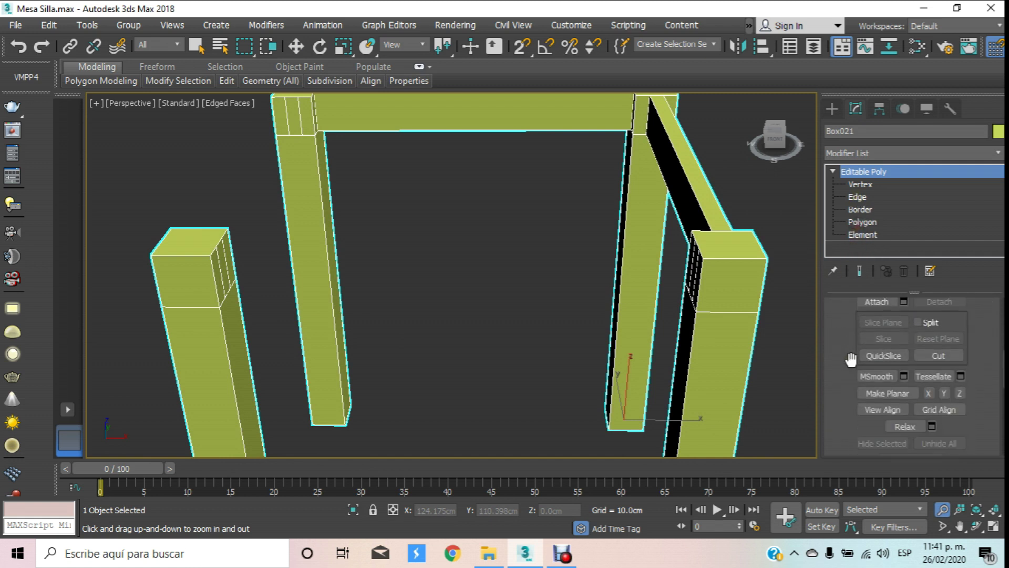
pyautogui.scroll(-2, 851, 361)
pyautogui.click(862, 223)
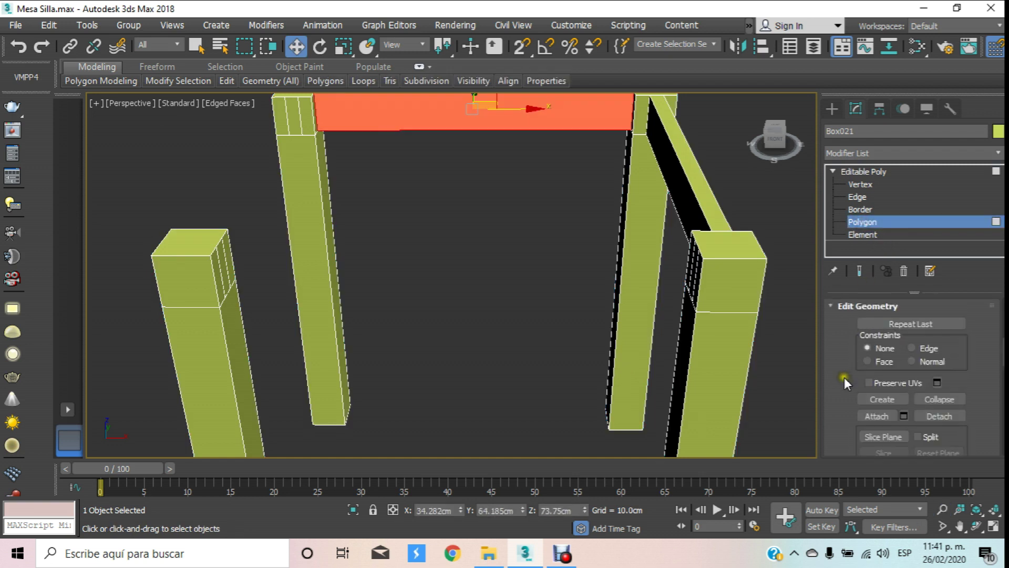
pyautogui.scroll(-2, 845, 377)
pyautogui.scroll(-3, 837, 407)
pyautogui.scroll(-3, 846, 413)
pyautogui.scroll(-3, 856, 417)
pyautogui.scroll(-3, 873, 262)
pyautogui.scroll(3, 841, 342)
pyautogui.scroll(2, 832, 346)
# Step: Bridge the front-left and front-right leg faces with a third rail, then exit and deselect
pyautogui.click(866, 381)
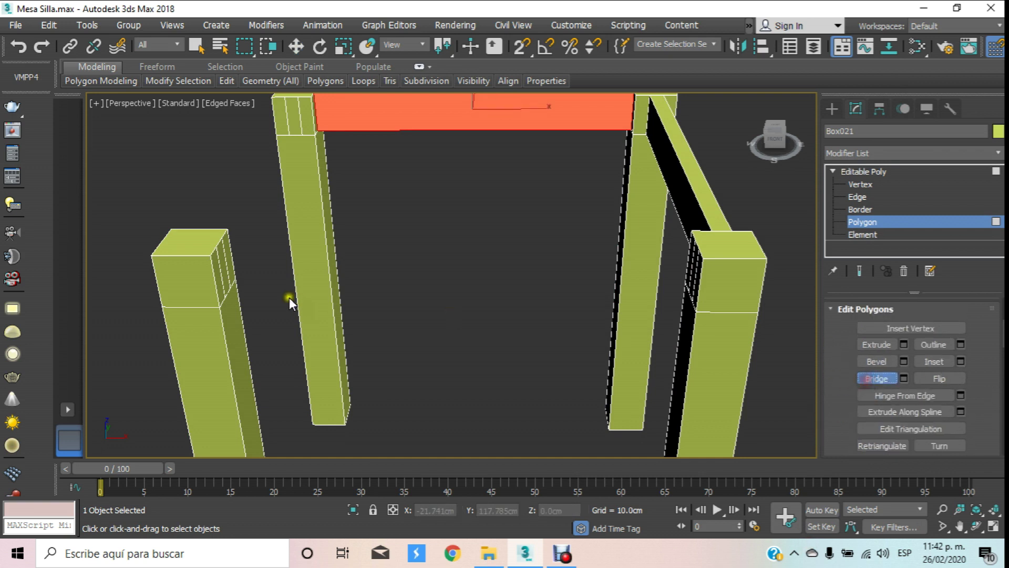
pyautogui.click(225, 270)
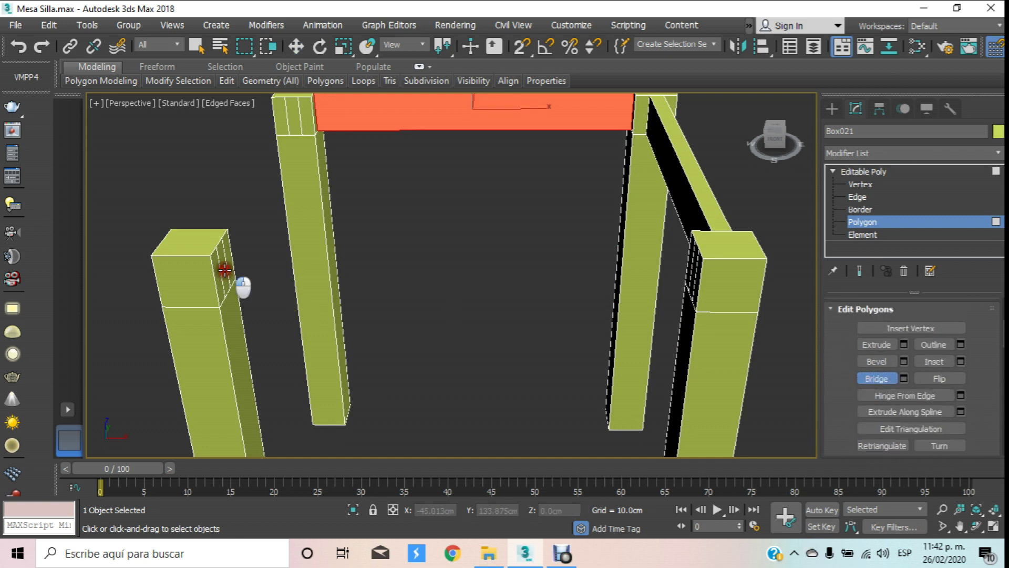
pyautogui.click(692, 275)
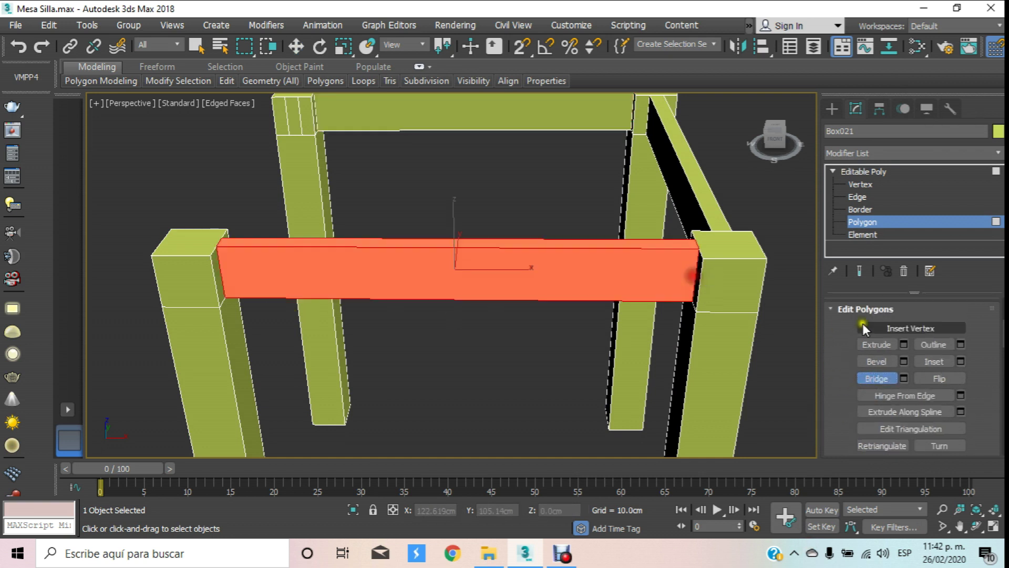
pyautogui.click(877, 222)
pyautogui.click(416, 188)
# Step: Orbit and zoom out toward the open side, then reselect the legs object
pyautogui.hotkey('ctrl', 'r')
pyautogui.moveTo(445, 295)
pyautogui.mouseDown()
pyautogui.moveTo(415, 298)
pyautogui.moveTo(583, 289)
pyautogui.moveTo(371, 228)
pyautogui.moveTo(415, 253)
pyautogui.mouseUp()
pyautogui.click(942, 510)
pyautogui.moveTo(548, 257); pyautogui.dragTo(546, 268)
pyautogui.moveTo(546, 268); pyautogui.dragTo(503, 261, button='middle')
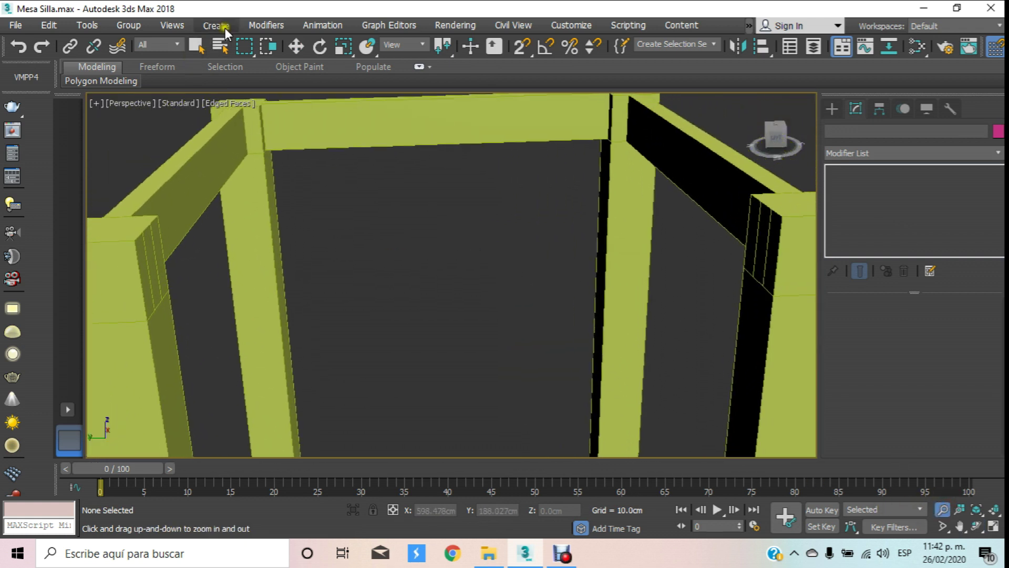
pyautogui.click(296, 47)
pyautogui.click(259, 249)
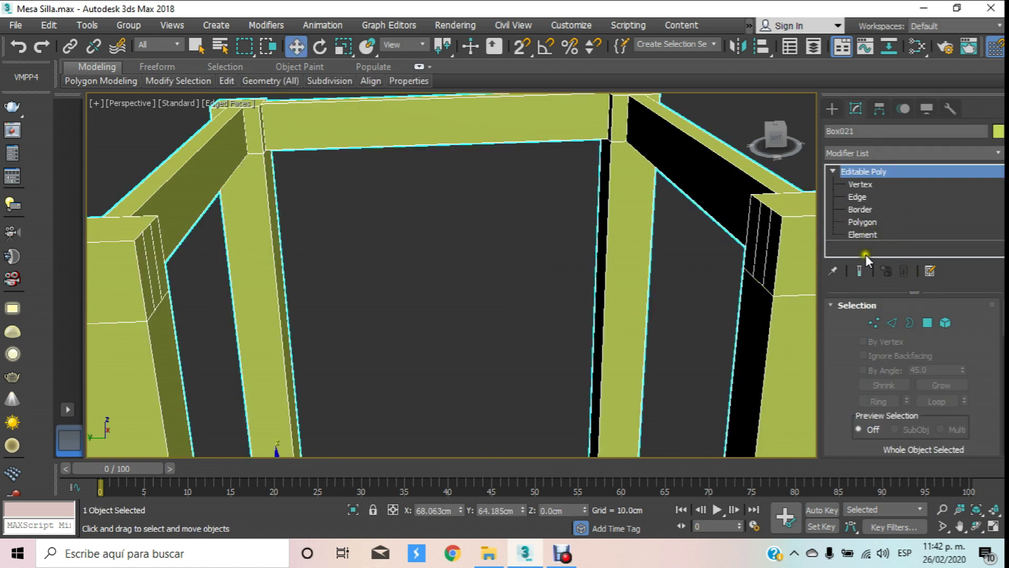
# Step: Bridge the last open side with a fourth rail, then exit Polygon level and deselect
pyautogui.click(854, 220)
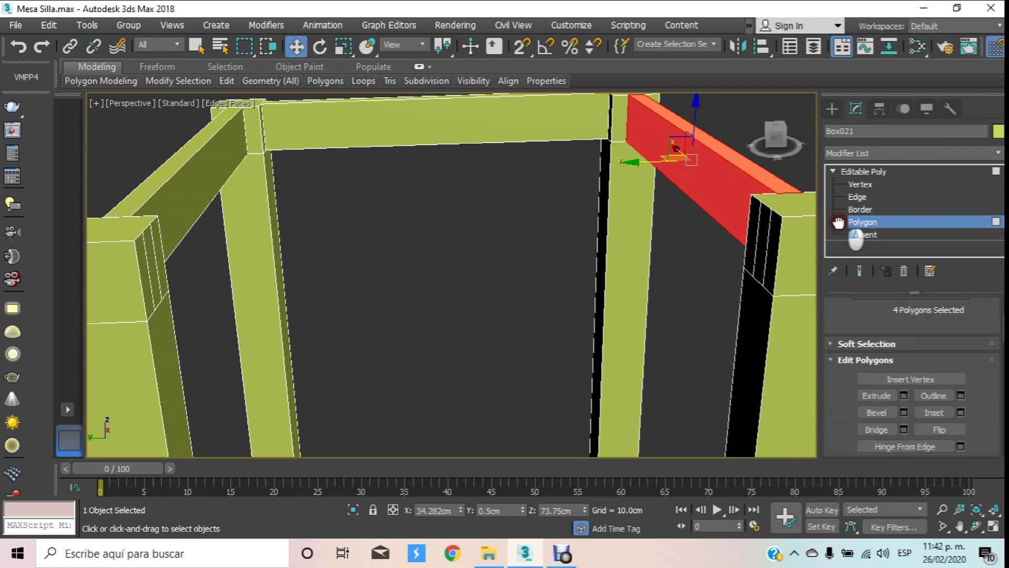
pyautogui.click(876, 377)
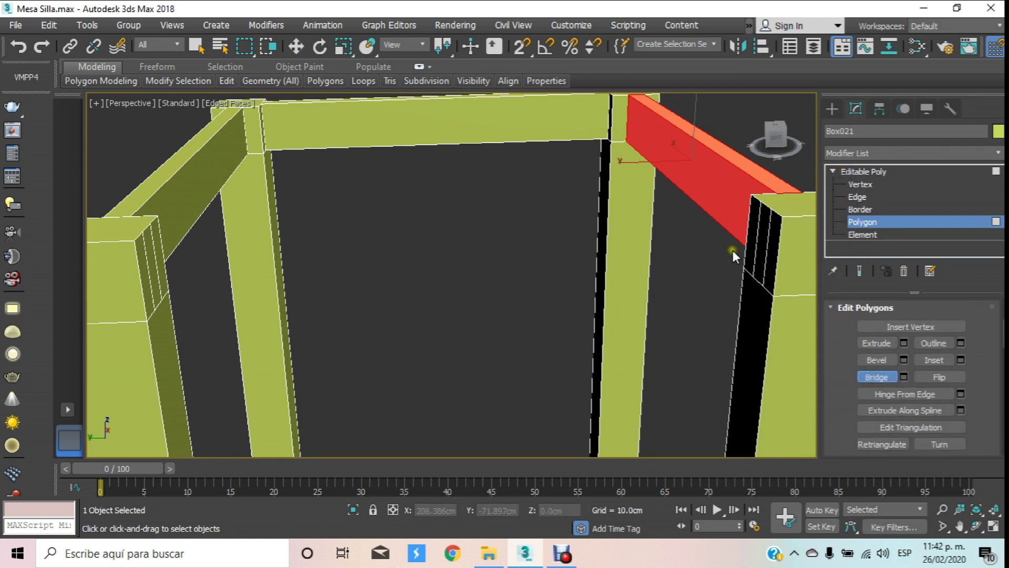
pyautogui.click(154, 267)
pyautogui.click(871, 221)
pyautogui.click(446, 176)
pyautogui.scroll(-5, 534, 197)
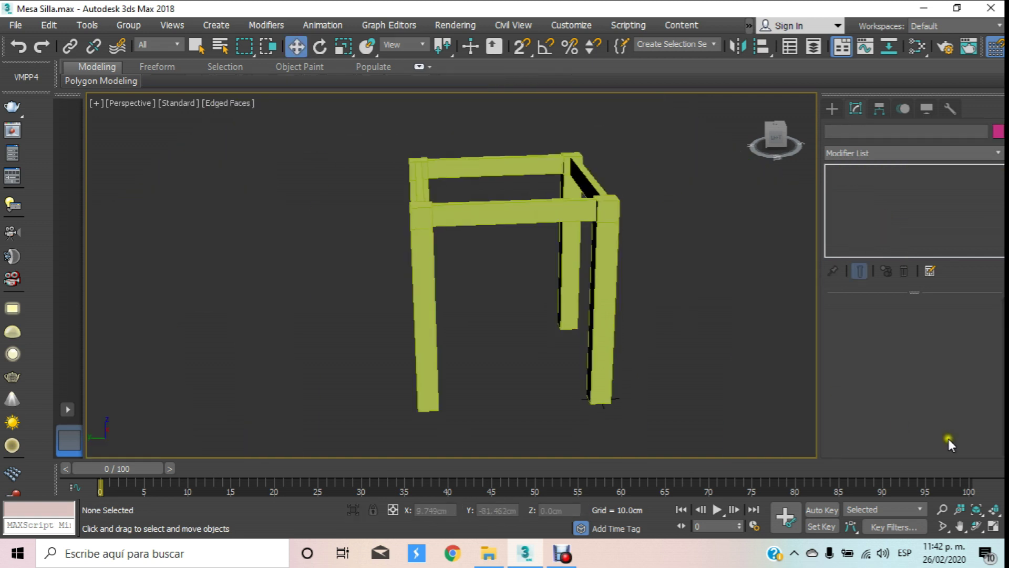
# Step: Inspect the finished frame, then switch to Top view and zoom to fit it
pyautogui.click(977, 526)
pyautogui.moveTo(505, 273)
pyautogui.mouseDown()
pyautogui.moveTo(317, 301)
pyautogui.moveTo(419, 282)
pyautogui.mouseUp()
pyautogui.scroll(5, 321, 227)
pyautogui.scroll(-5, 321, 227)
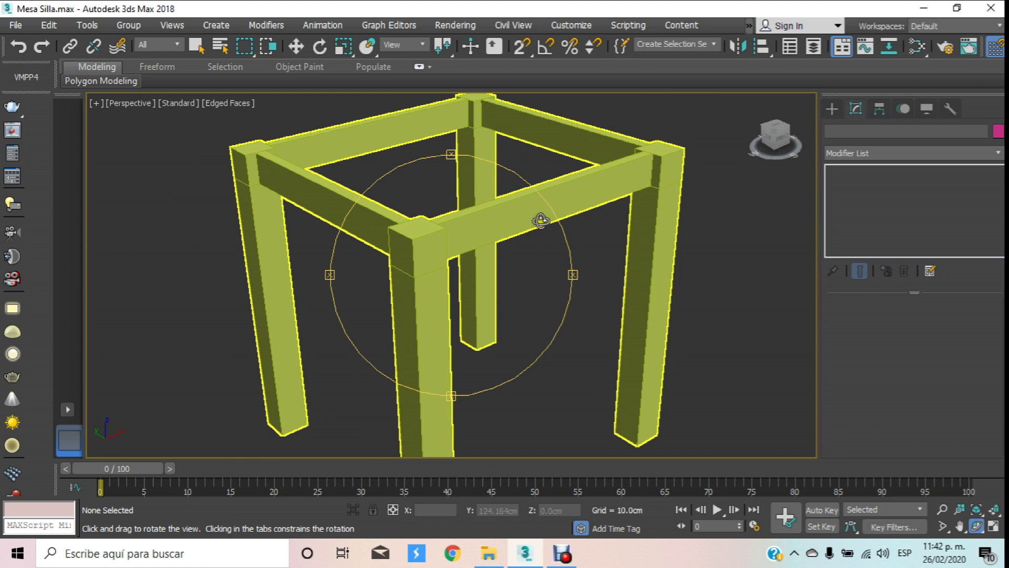
pyautogui.scroll(-2, 509, 253)
pyautogui.scroll(-3, 508, 252)
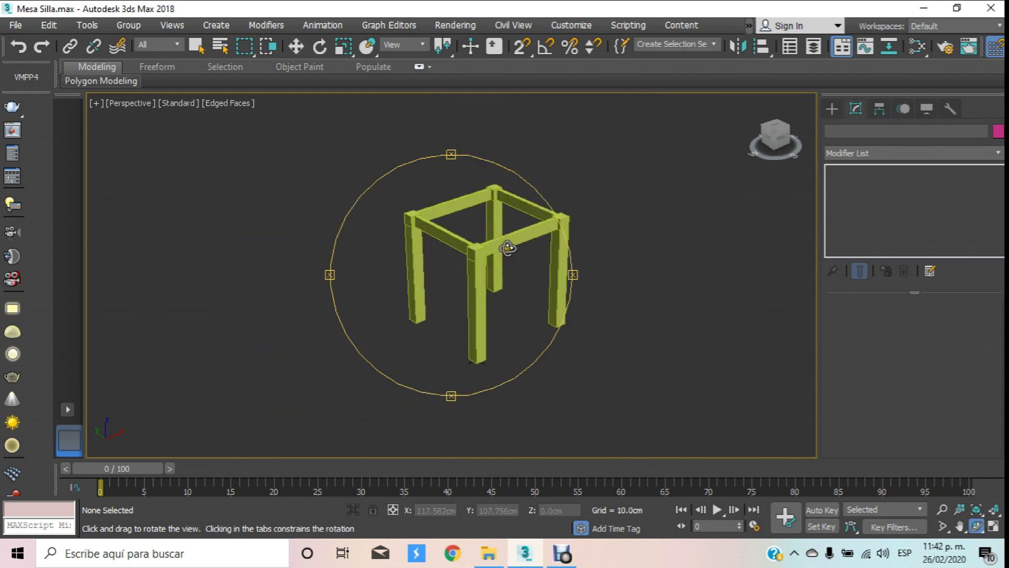
pyautogui.click(304, 52)
pyautogui.press('t')
pyautogui.scroll(-3, 408, 251)
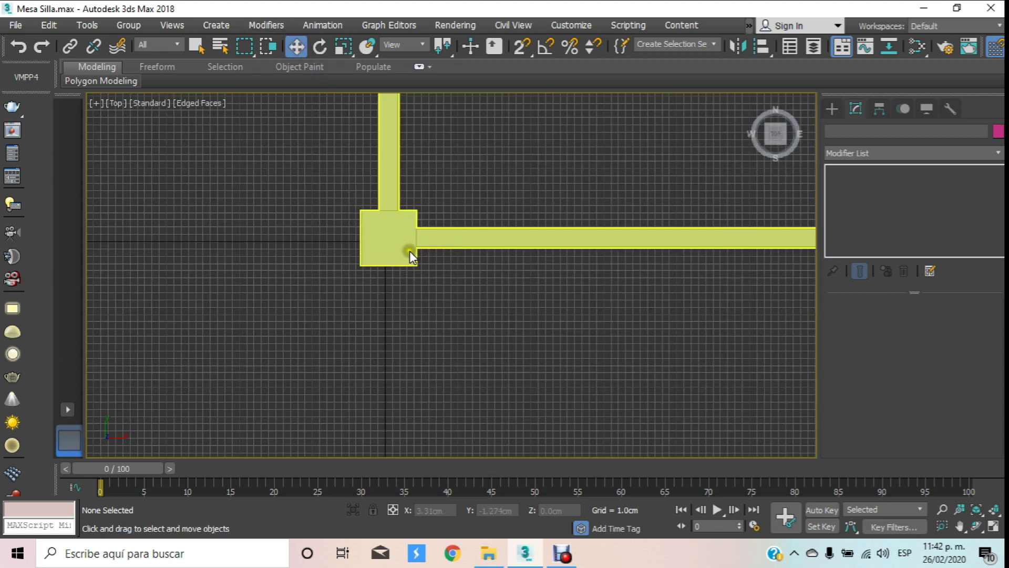
pyautogui.moveTo(408, 251); pyautogui.dragTo(396, 376, button='middle')
pyautogui.scroll(-3, 395, 363)
pyautogui.press('z')
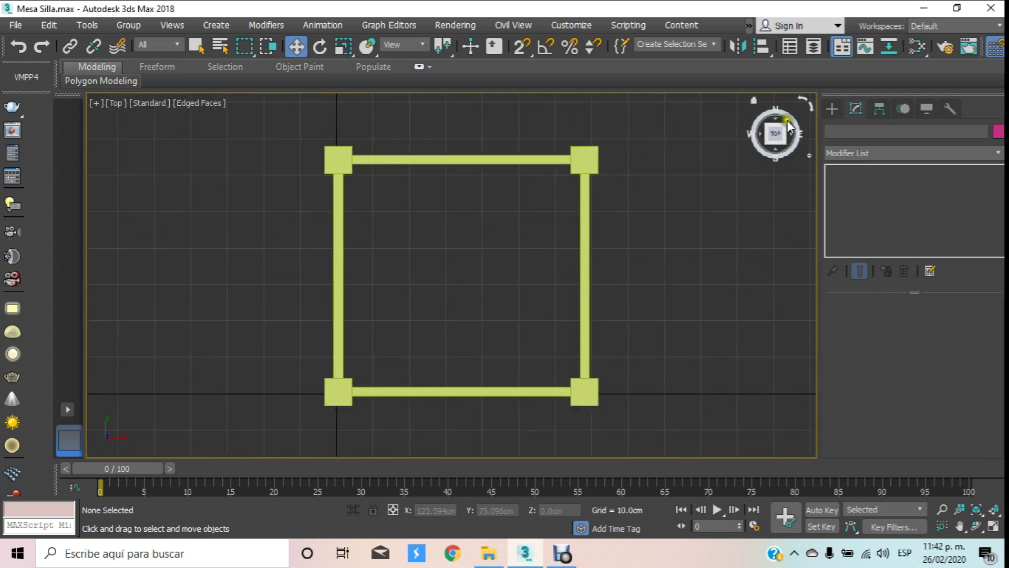
# Step: Pick the Box standard primitive and turn on grid snapping
pyautogui.click(832, 109)
pyautogui.click(883, 198)
pyautogui.click(504, 44)
pyautogui.scroll(2, 439, 149)
pyautogui.moveTo(435, 158)
pyautogui.mouseDown(button='middle')
pyautogui.moveTo(426, 99)
pyautogui.moveTo(422, 118)
pyautogui.mouseUp(button='middle')
pyautogui.scroll(-2, 411, 138)
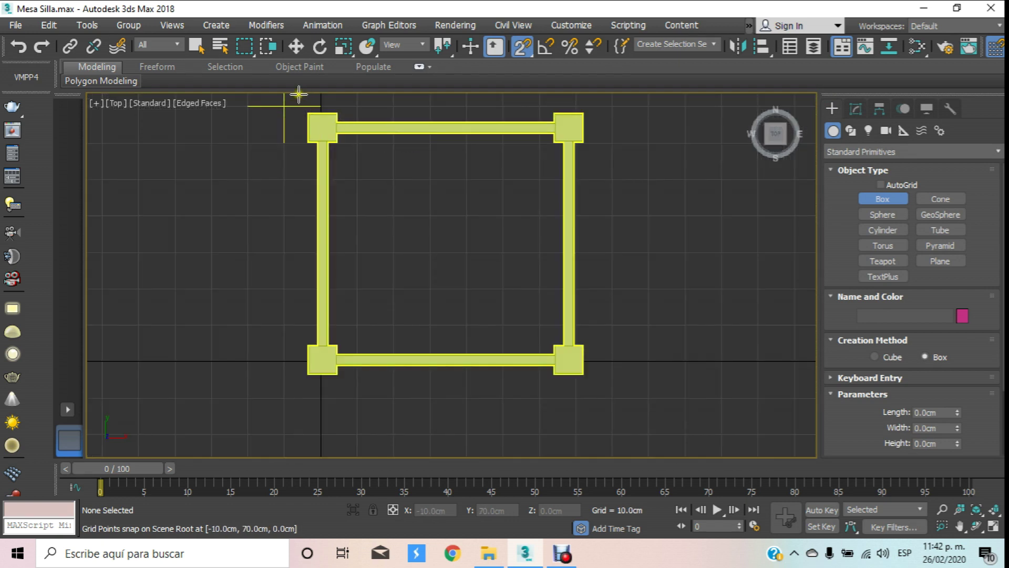
# Step: Draw a box over the leg frame and set Length 90, Width 90, Height 5
pyautogui.moveTo(282, 106)
pyautogui.mouseDown()
pyautogui.moveTo(594, 399)
pyautogui.moveTo(585, 398)
pyautogui.mouseUp()
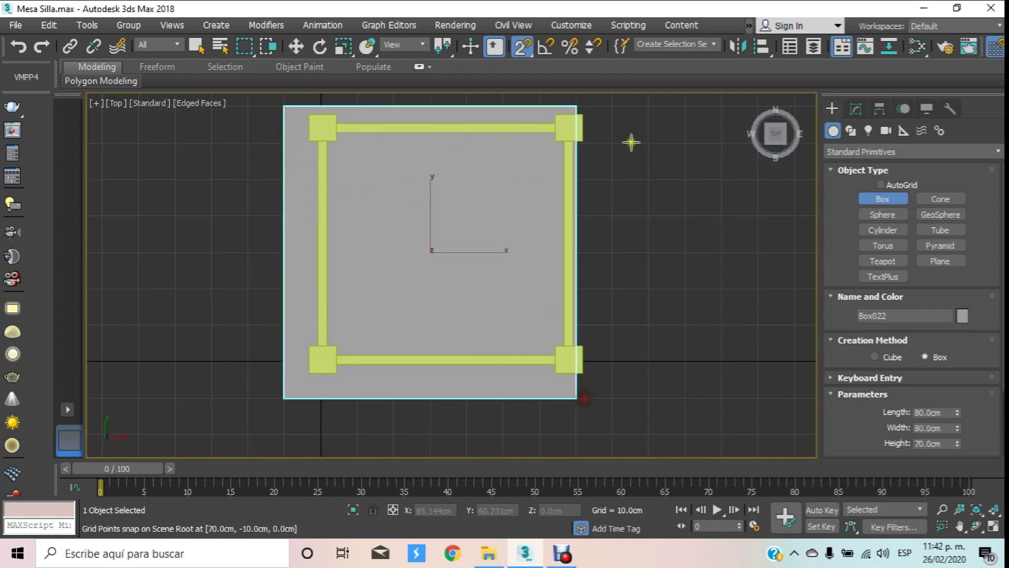
pyautogui.click(297, 46)
pyautogui.click(857, 108)
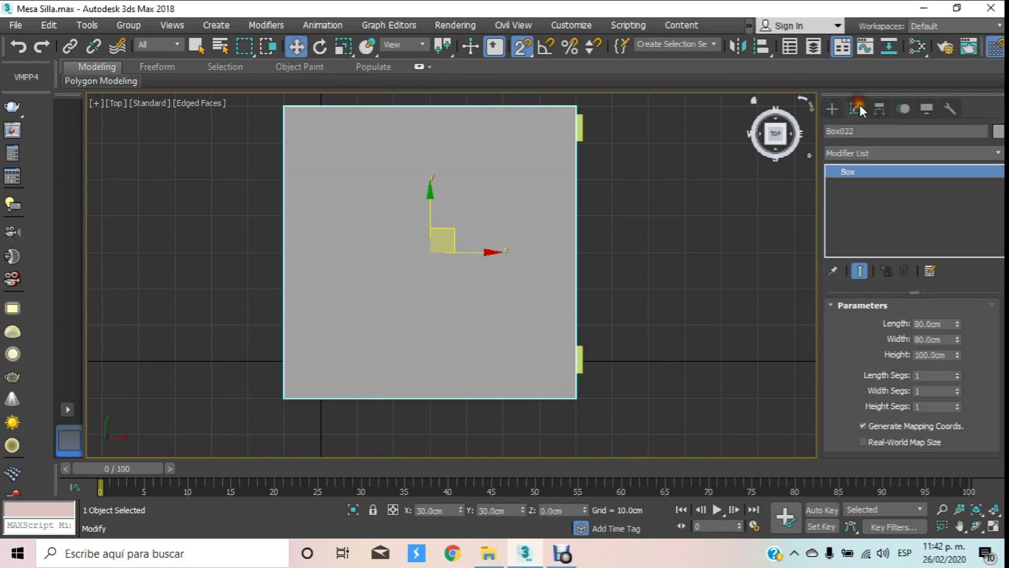
pyautogui.doubleClick(931, 324)
pyautogui.write('90')
pyautogui.press('Return')
pyautogui.press('Tab')
pyautogui.write('90')
pyautogui.press('Return')
pyautogui.press('Tab')
pyautogui.write('5')
pyautogui.press('Return')
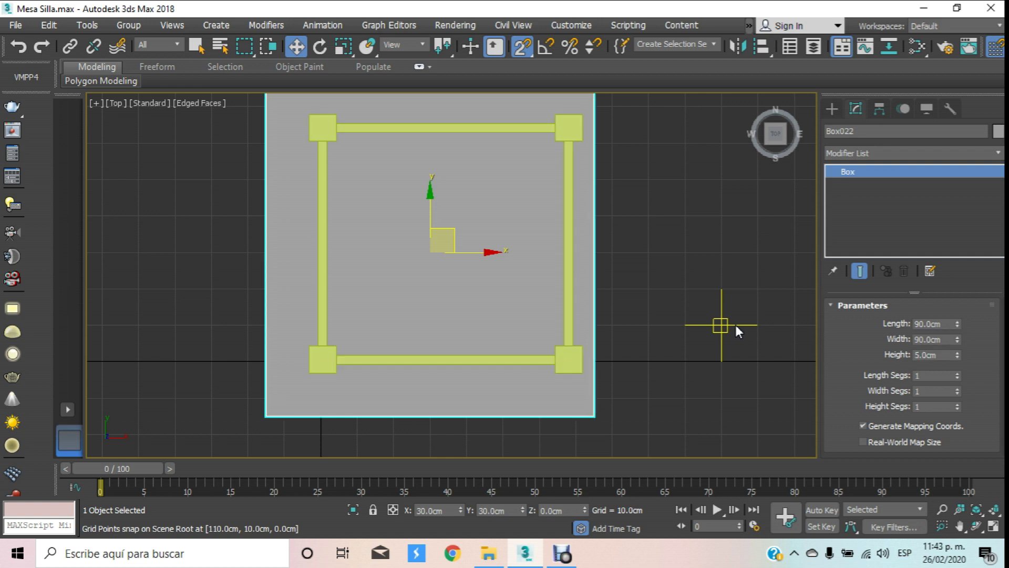
pyautogui.press('p')
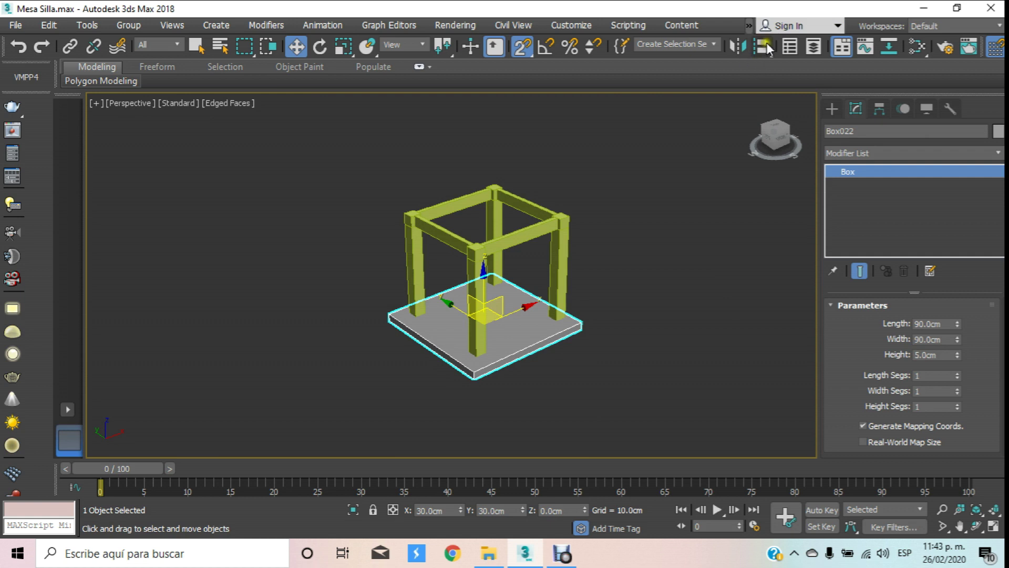
# Step: Align the slab Center-to-Center over the leg frame
pyautogui.click(765, 44)
pyautogui.click(531, 227)
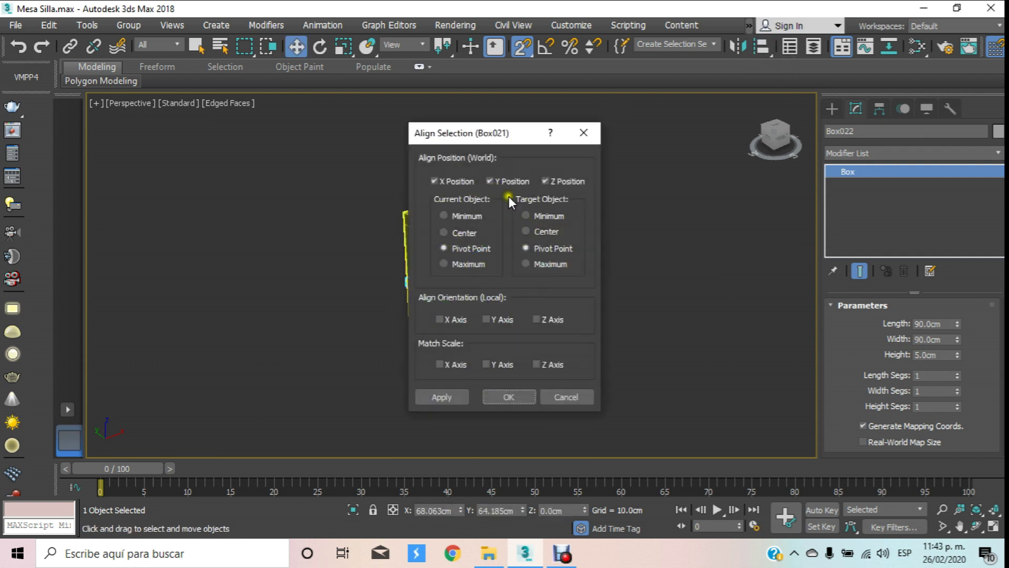
pyautogui.click(471, 232)
pyautogui.click(541, 232)
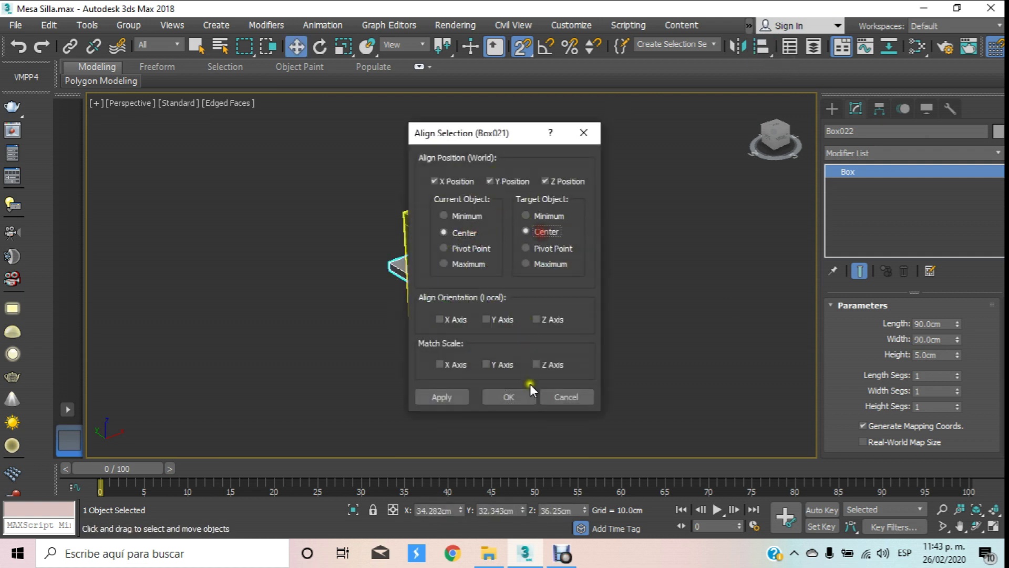
pyautogui.click(530, 396)
# Step: With snaps off, raise the slab in Front view to Z 77.658 cm atop the legs
pyautogui.click(528, 46)
pyautogui.press('f')
pyautogui.scroll(1, 529, 220)
pyautogui.scroll(2, 497, 241)
pyautogui.moveTo(479, 272); pyautogui.dragTo(499, 122)
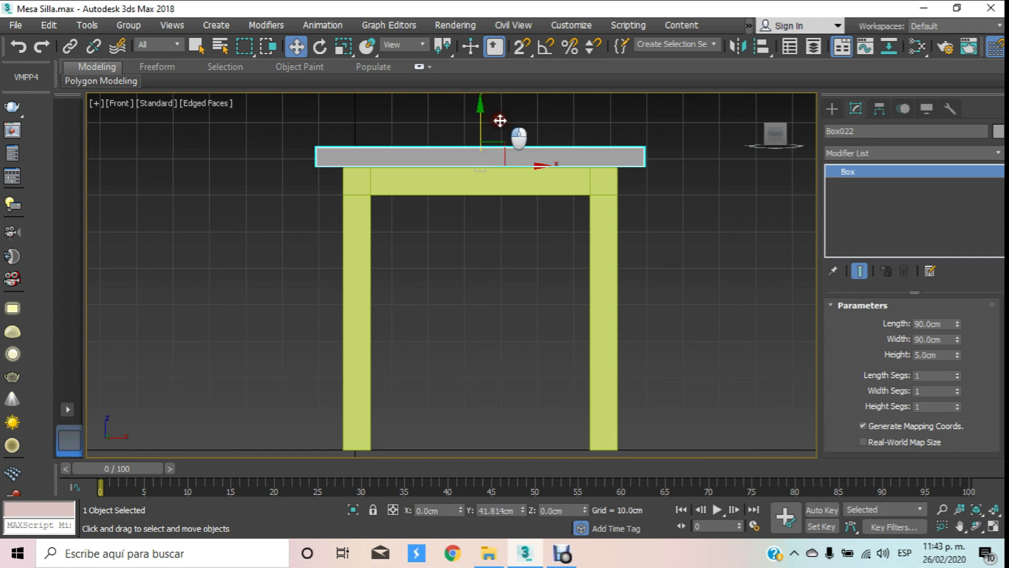
pyautogui.scroll(-2, 502, 122)
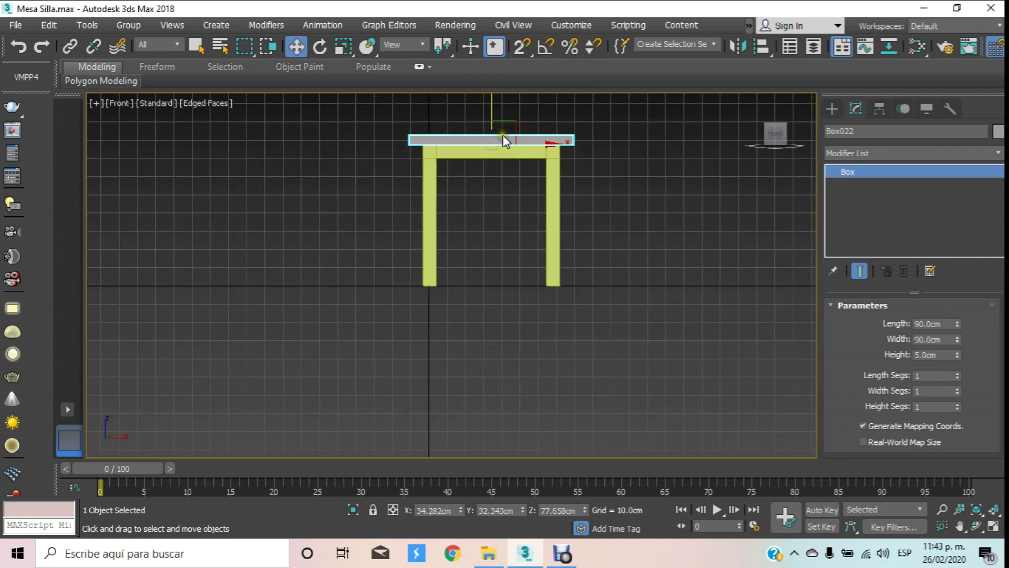
pyautogui.press('p')
pyautogui.scroll(4, 512, 220)
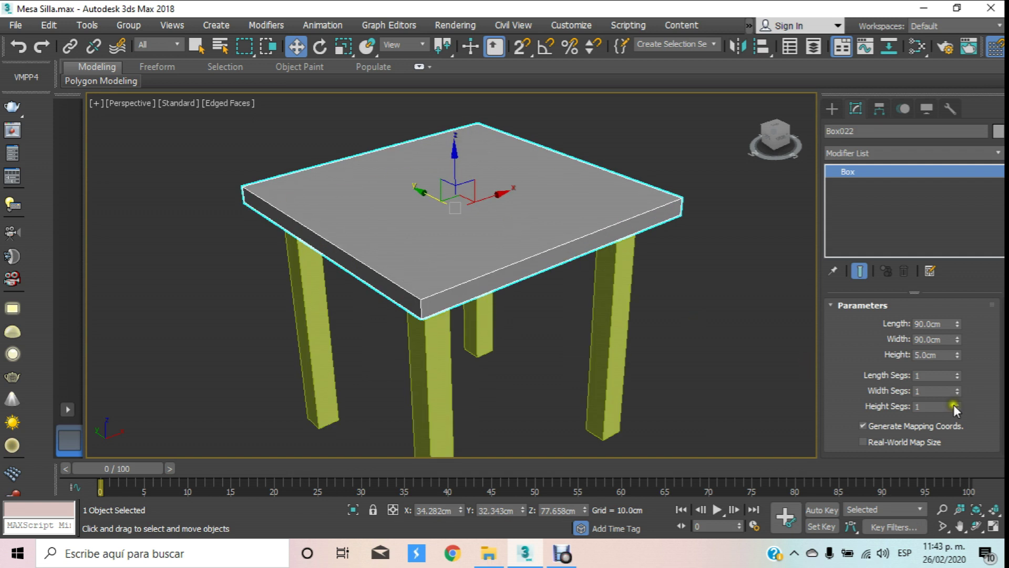
# Step: Set the tabletop's Width Segs to 4
pyautogui.doubleClick(936, 393)
pyautogui.write('4')
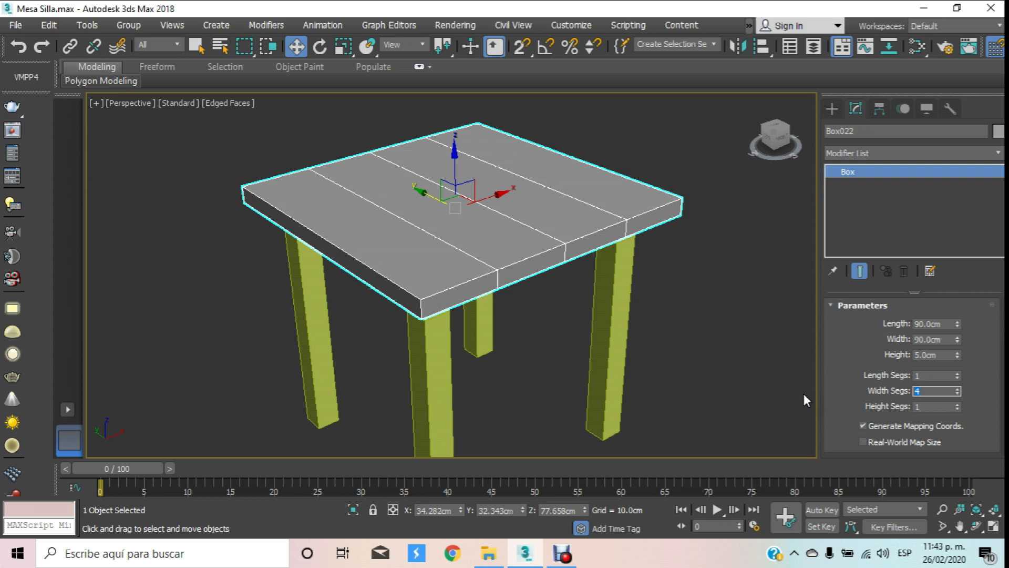
pyautogui.click(761, 260)
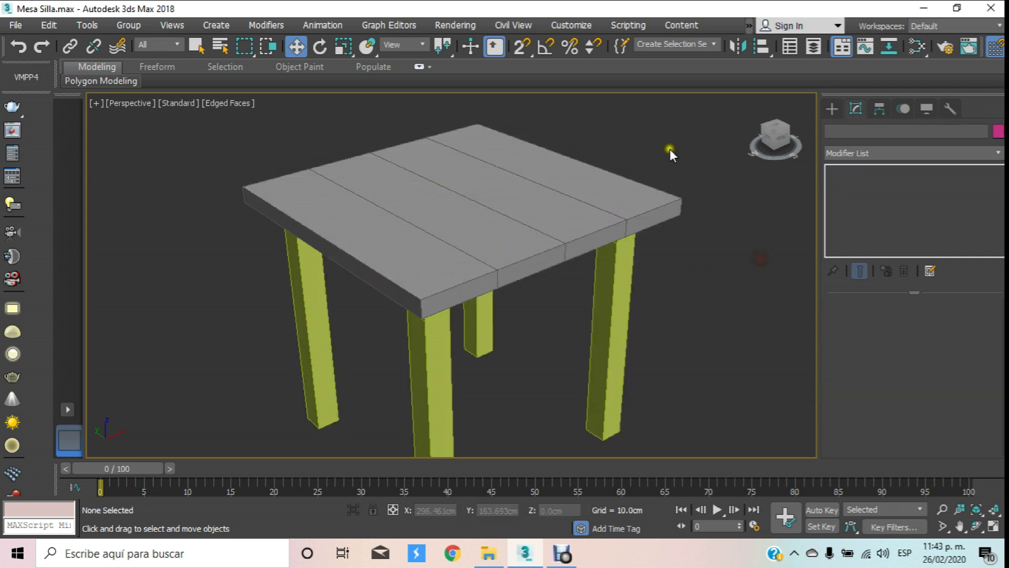
# Step: Convert the tabletop Box022 to an Editable Poly
pyautogui.click(605, 200)
pyautogui.rightClick(605, 200)
pyautogui.moveTo(632, 350)
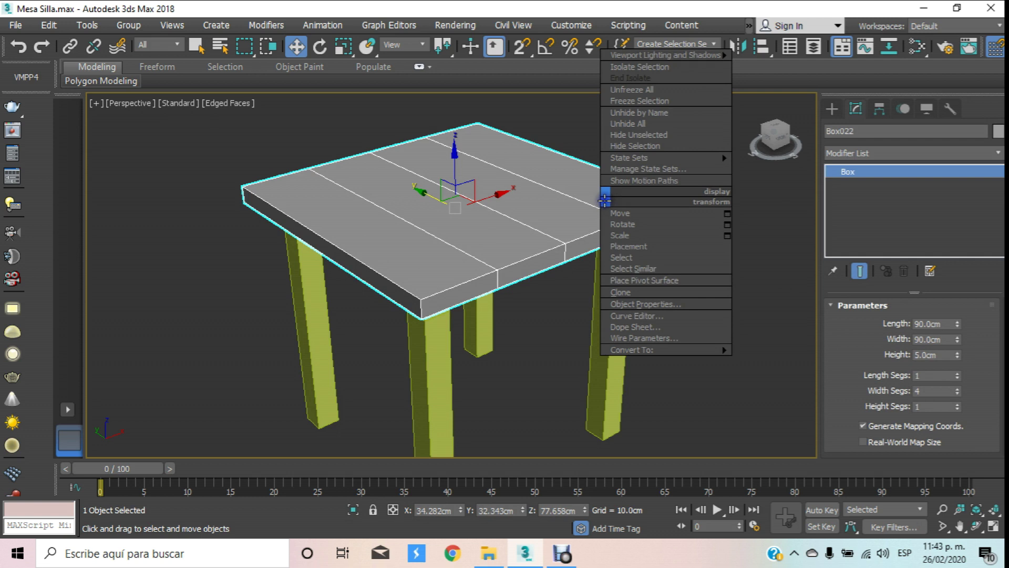
pyautogui.click(802, 349)
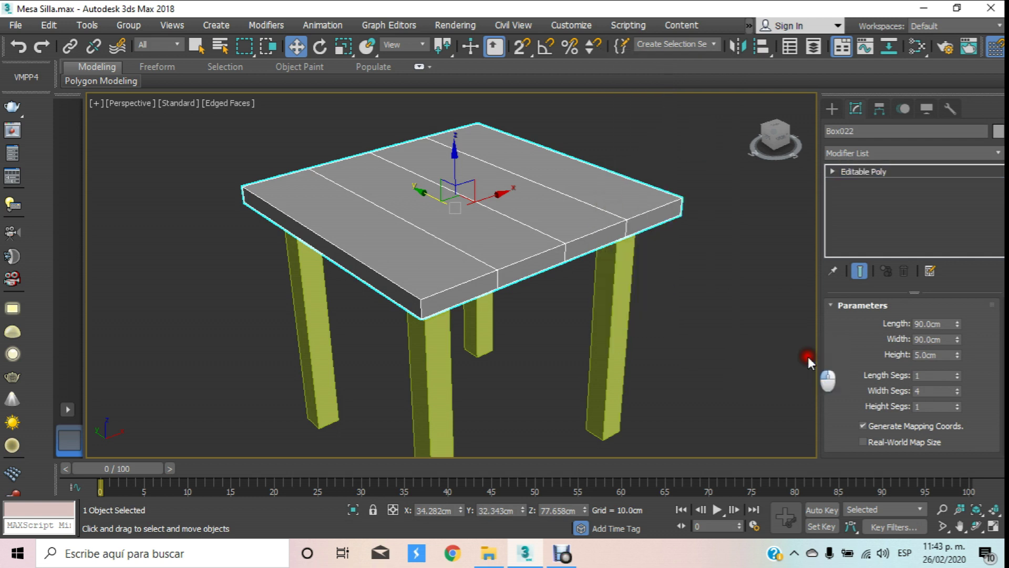
pyautogui.click(728, 307)
pyautogui.scroll(2, 524, 274)
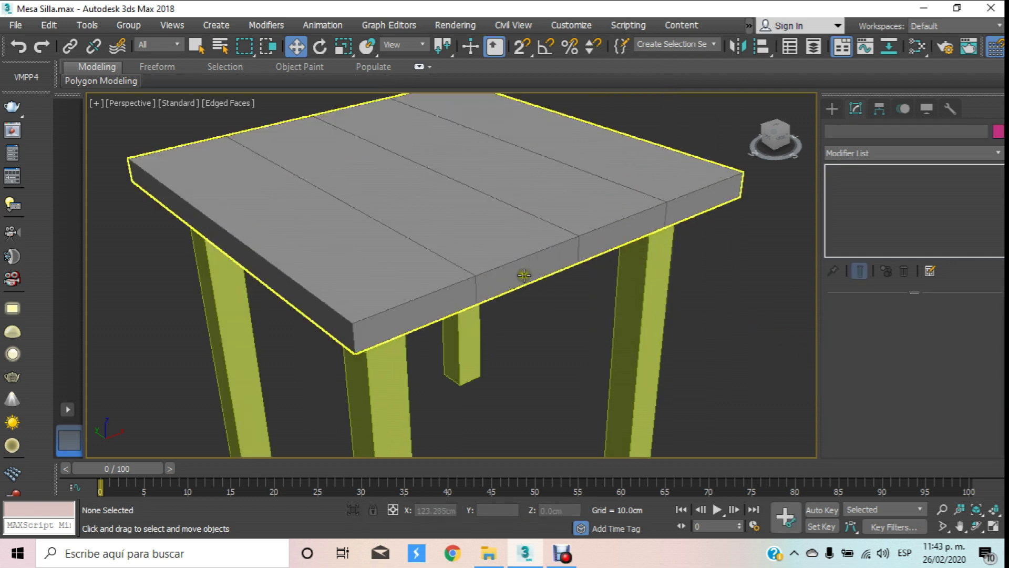
pyautogui.click(496, 277)
# Step: At Edge level, select the three plank-dividing edges and extend each into a loop
pyautogui.scroll(2, 525, 271)
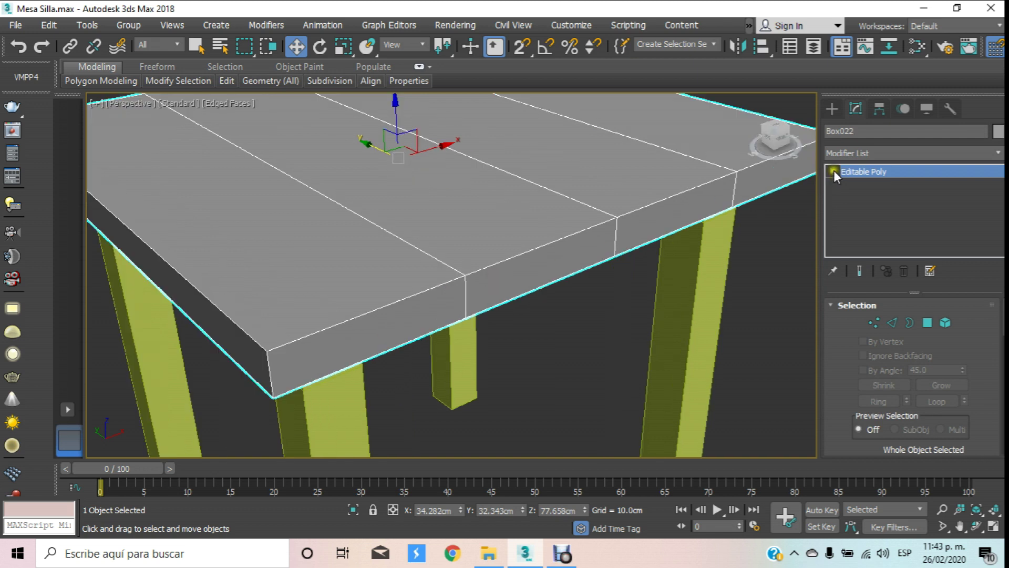
pyautogui.click(833, 170)
pyautogui.click(856, 196)
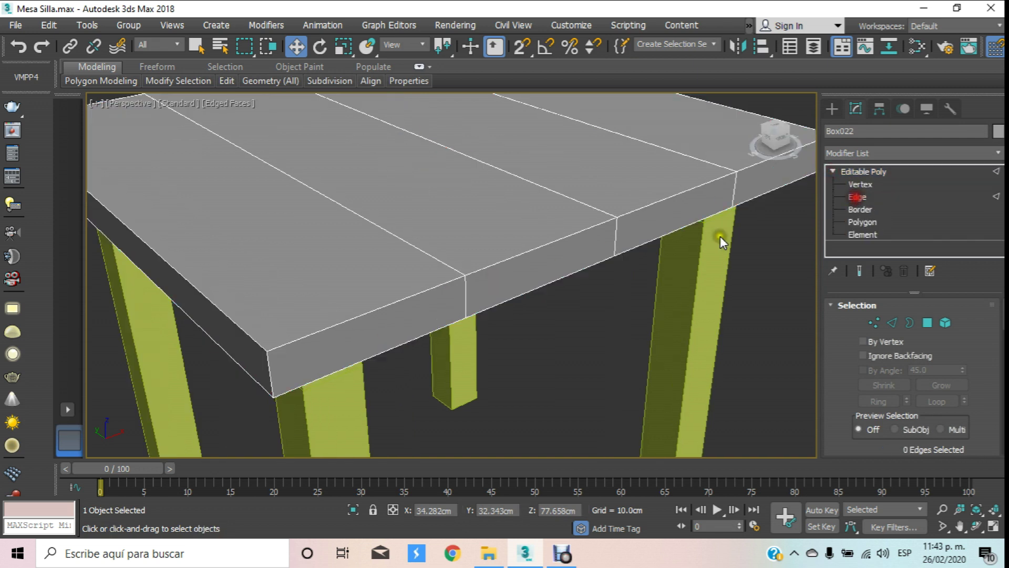
pyautogui.click(435, 261)
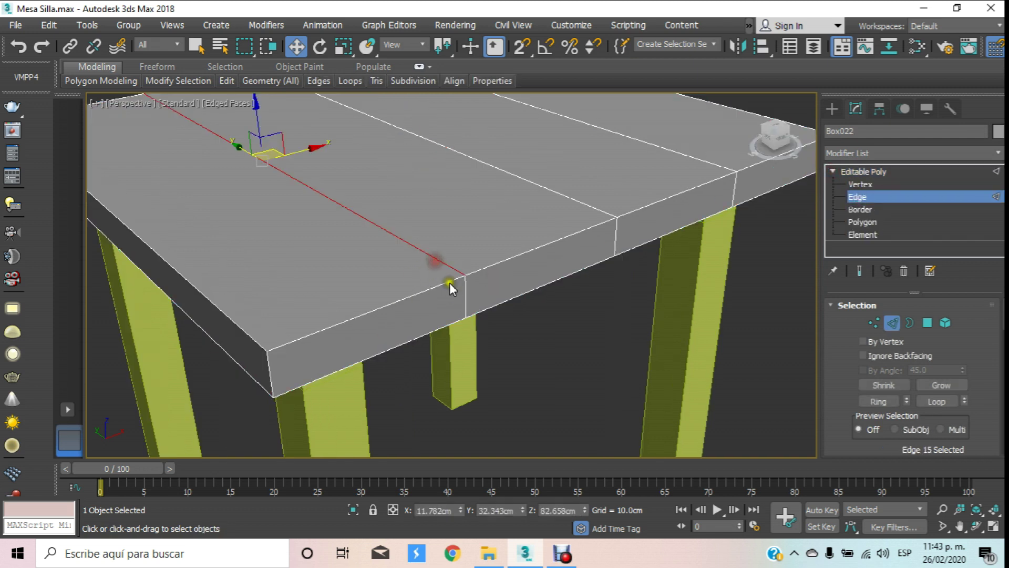
pyautogui.click(937, 402)
pyautogui.moveTo(532, 330); pyautogui.dragTo(515, 345, button='middle')
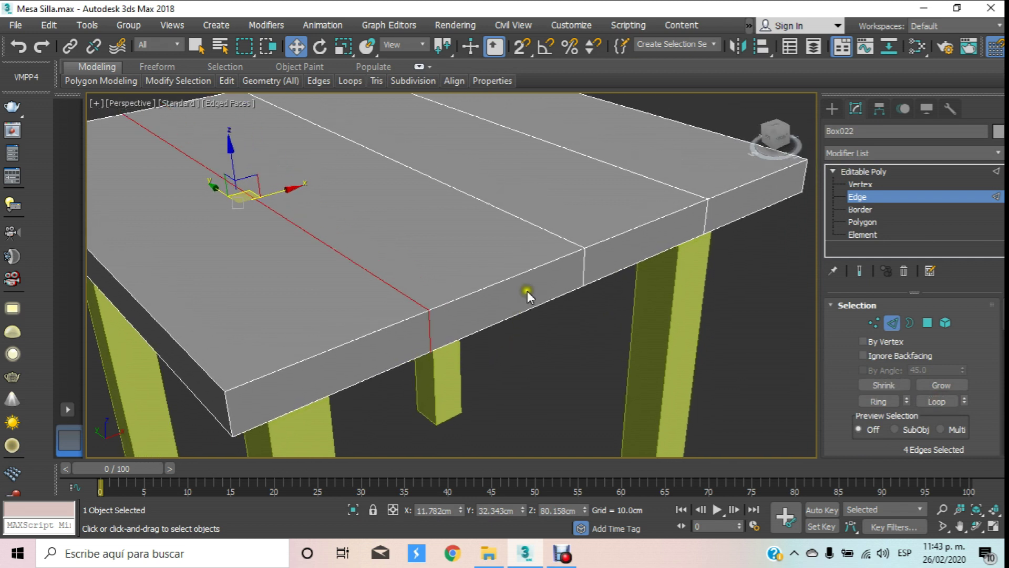
pyautogui.keyDown('ctrl'); pyautogui.click(555, 238); pyautogui.keyUp('ctrl')
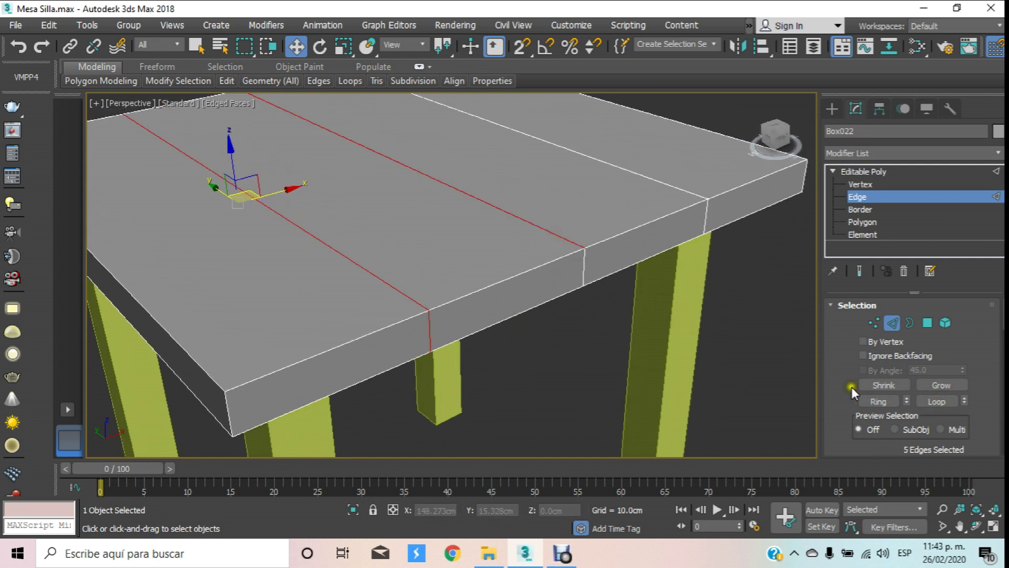
pyautogui.click(937, 402)
pyautogui.moveTo(566, 258); pyautogui.dragTo(499, 307, button='middle')
pyautogui.keyDown('ctrl'); pyautogui.click(589, 237); pyautogui.keyUp('ctrl')
pyautogui.click(951, 402)
# Step: Preview a 1.0cm, 1-segment chamfer on the three selected edge loops
pyautogui.scroll(-5, 541, 267)
pyautogui.moveTo(541, 267); pyautogui.dragTo(527, 251, button='middle')
pyautogui.scroll(2, 452, 204)
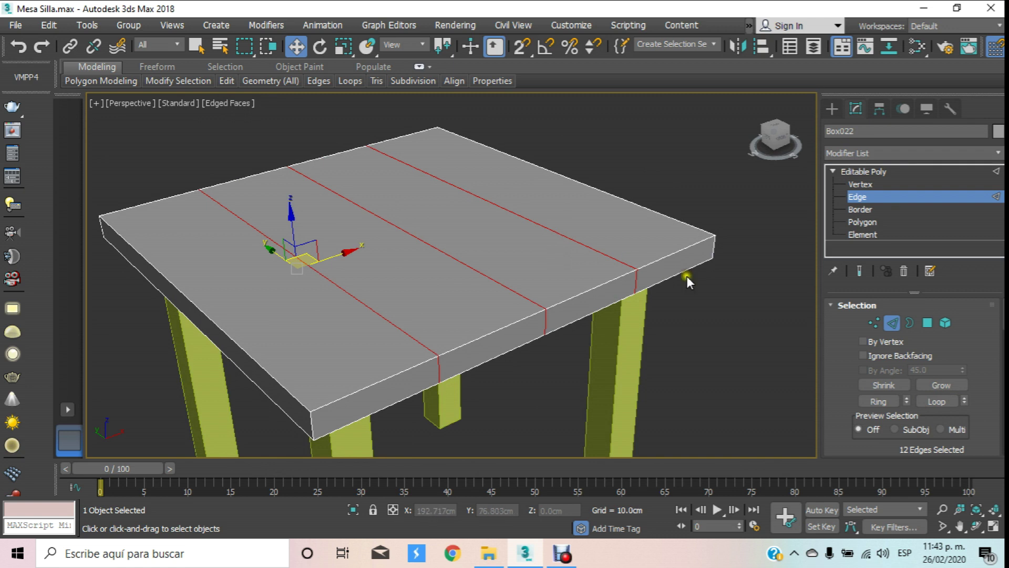
pyautogui.scroll(-1, 944, 325)
pyautogui.scroll(-1, 944, 325)
pyautogui.scroll(-1, 943, 325)
pyautogui.scroll(-1, 944, 325)
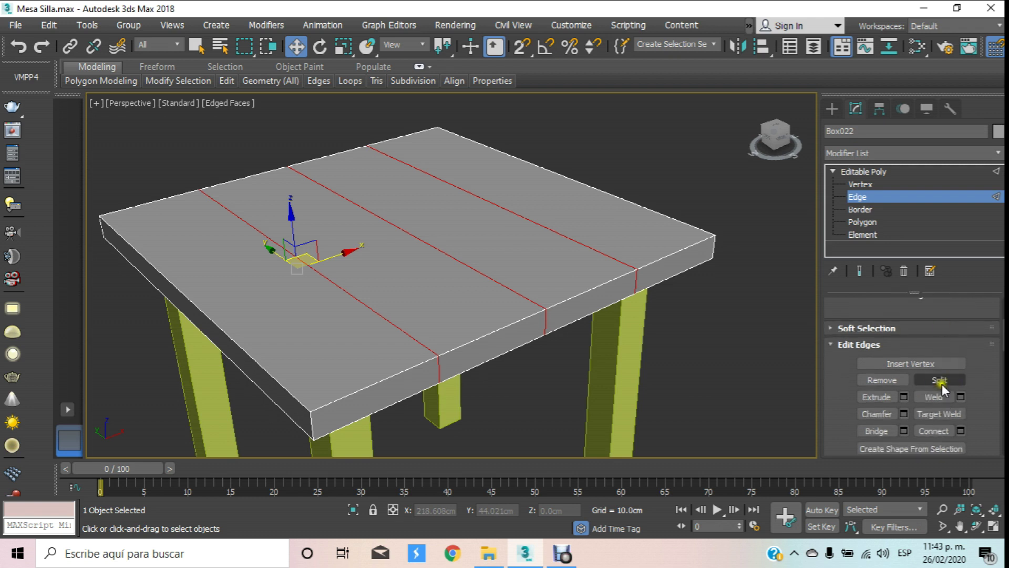
pyautogui.click(903, 413)
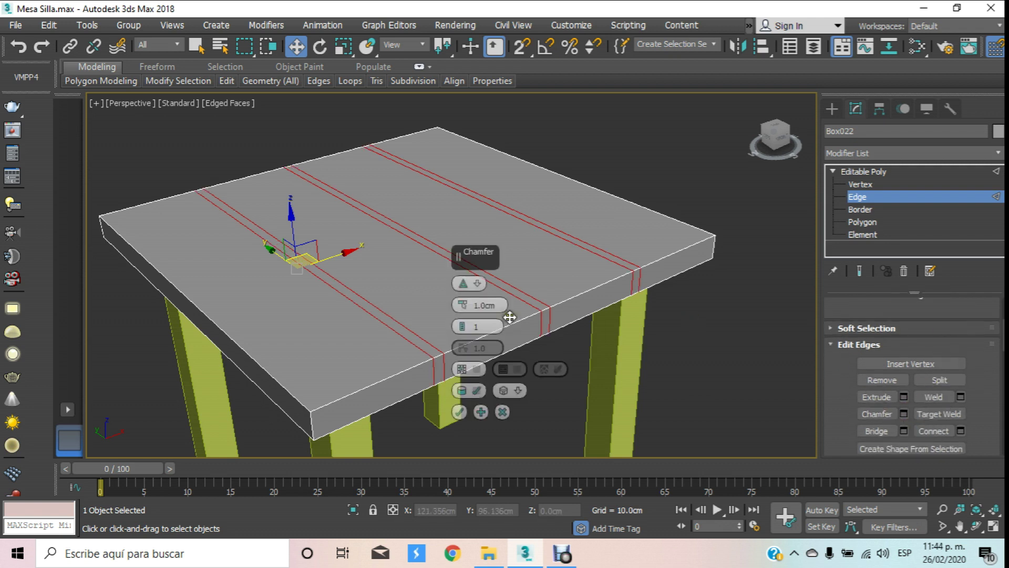
# Step: Set the chamfer amount to 0.25cm, commit it, and switch to Polygon level
pyautogui.write('.25')
pyautogui.press('Return')
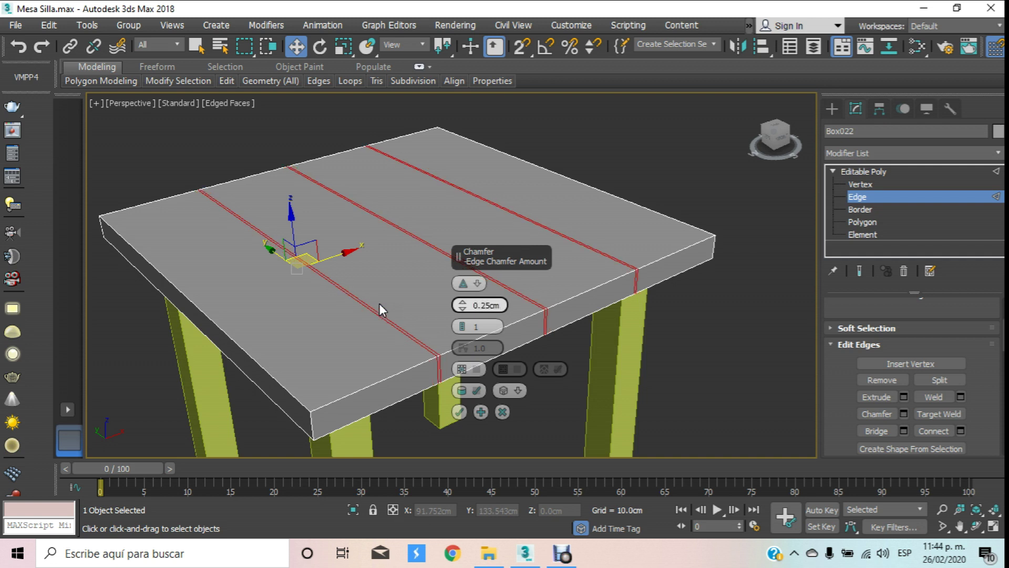
pyautogui.scroll(2, 362, 335)
pyautogui.scroll(2, 362, 335)
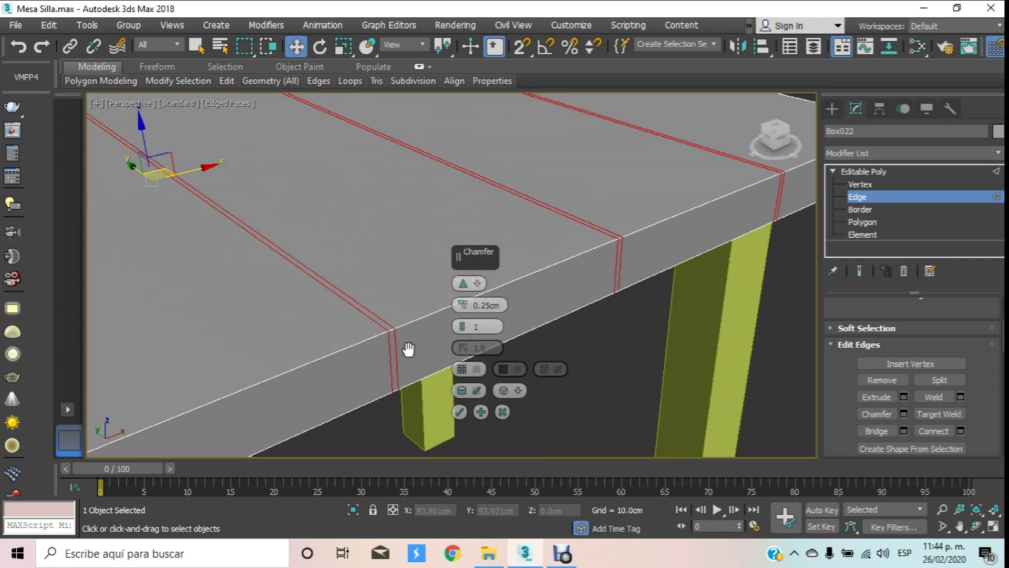
pyautogui.scroll(2, 360, 317)
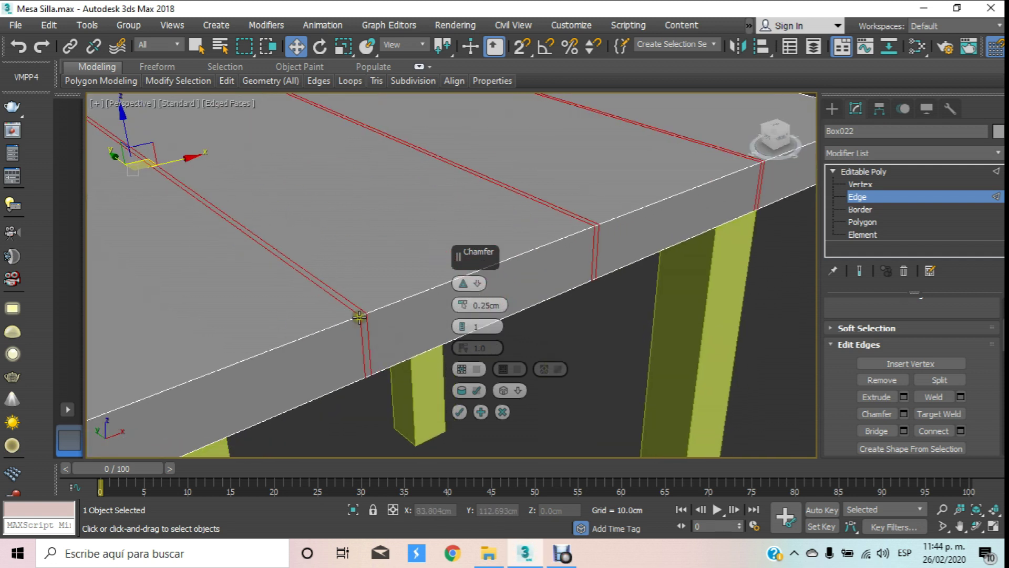
pyautogui.click(460, 412)
pyautogui.click(862, 222)
pyautogui.scroll(2, 363, 311)
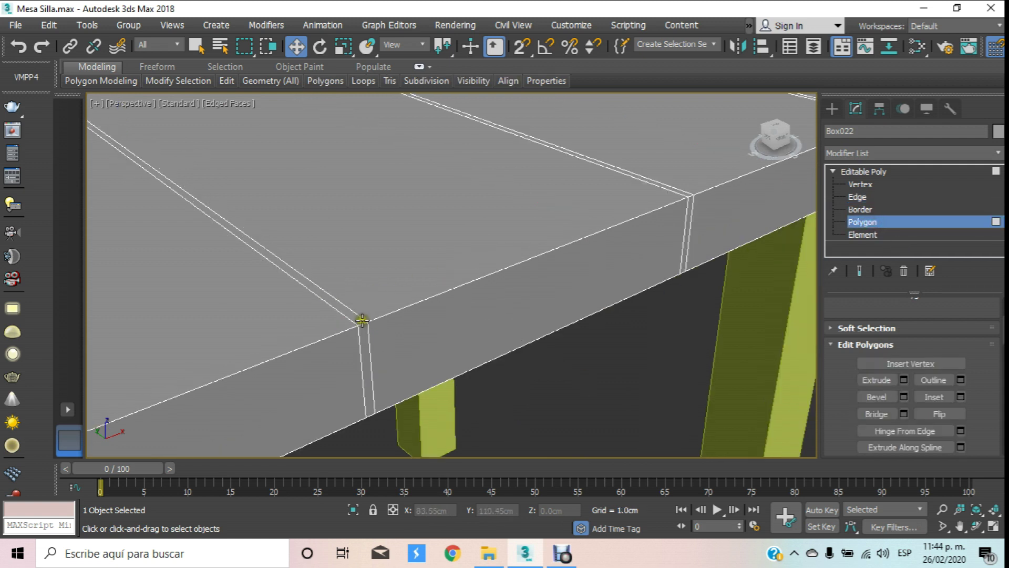
# Step: Select the thin chamfer strip faces of all three tabletop seams
pyautogui.click(363, 336)
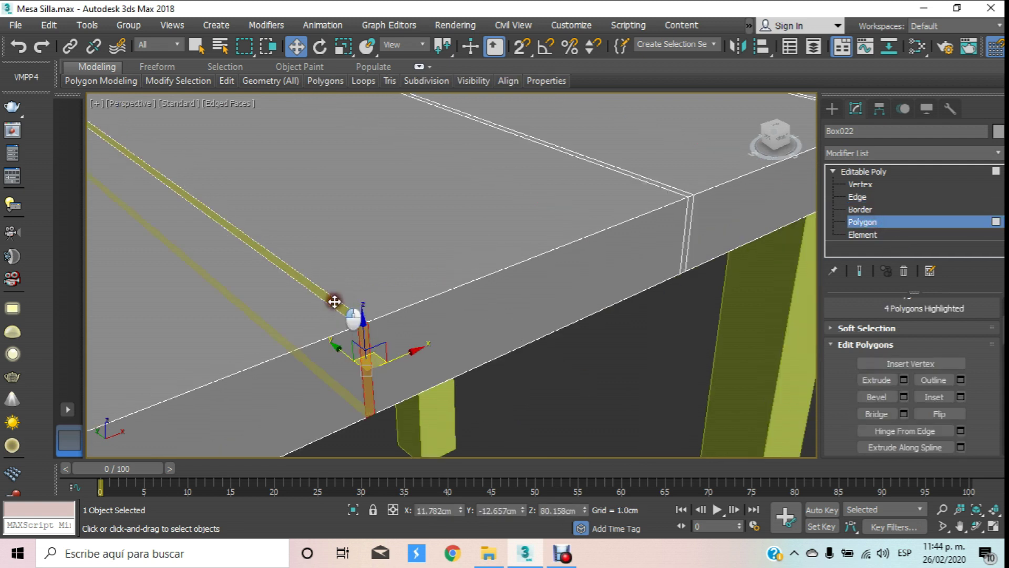
pyautogui.keyDown('ctrl'); pyautogui.click(334, 301); pyautogui.keyUp('ctrl')
pyautogui.moveTo(669, 221); pyautogui.dragTo(488, 355, button='middle')
pyautogui.click(494, 347)
pyautogui.keyDown('ctrl'); pyautogui.click(486, 328); pyautogui.keyUp('ctrl')
pyautogui.moveTo(592, 301); pyautogui.dragTo(590, 276, button='middle')
pyautogui.hotkey('ctrl', 'd')
pyautogui.click(571, 295)
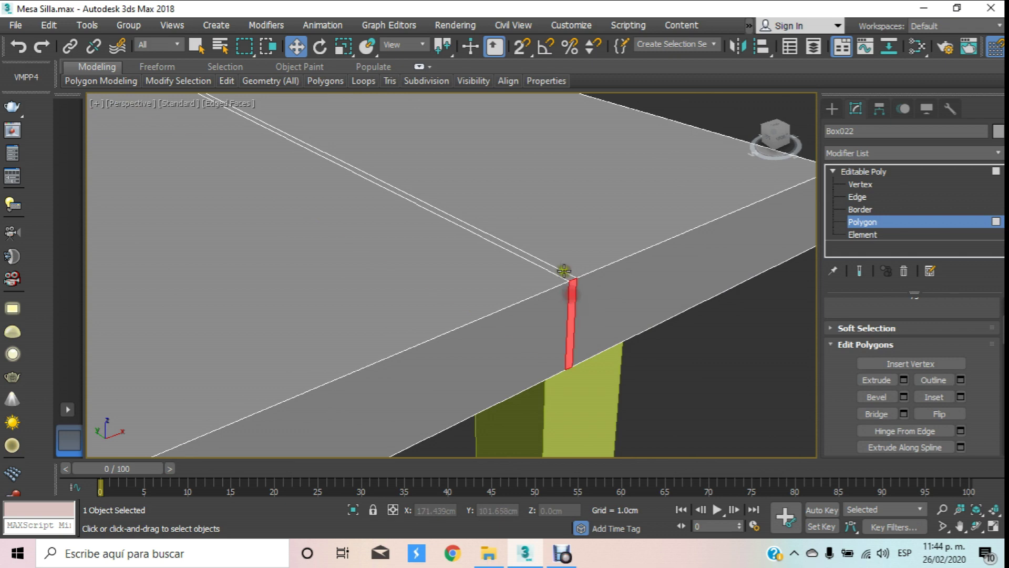
pyautogui.keyDown('ctrl'); pyautogui.click(558, 271); pyautogui.keyUp('ctrl')
pyautogui.scroll(-4, 557, 268)
pyautogui.moveTo(557, 266); pyautogui.dragTo(636, 255, button='middle')
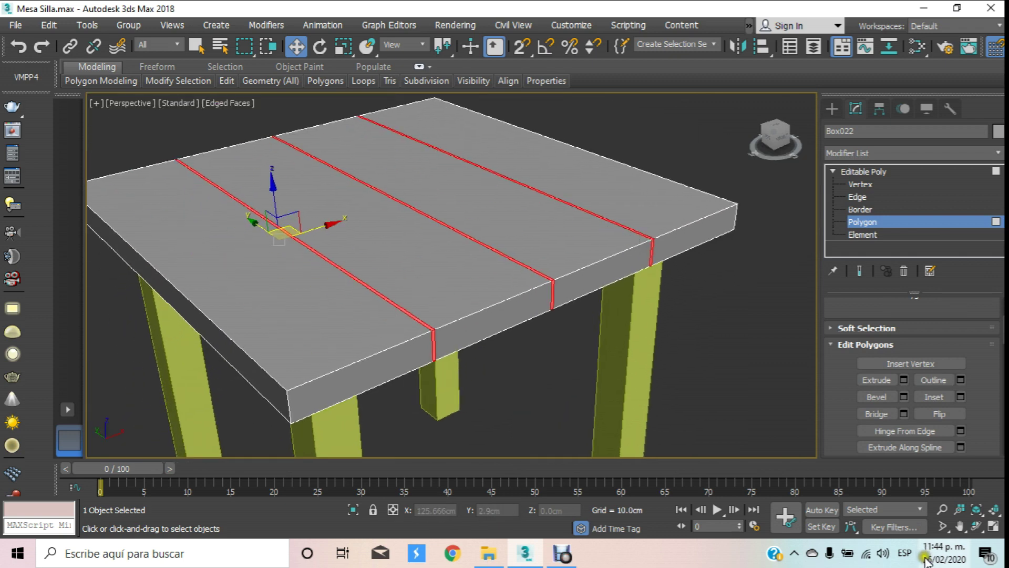
# Step: Extrude the selected seam faces -0.5cm using Local Normal
pyautogui.click(977, 509)
pyautogui.moveTo(533, 330)
pyautogui.mouseDown()
pyautogui.moveTo(695, 292)
pyautogui.moveTo(473, 349)
pyautogui.moveTo(473, 322)
pyautogui.mouseUp()
pyautogui.scroll(2, 458, 344)
pyautogui.scroll(3, 457, 345)
pyautogui.moveTo(458, 344); pyautogui.dragTo(805, 408, button='middle')
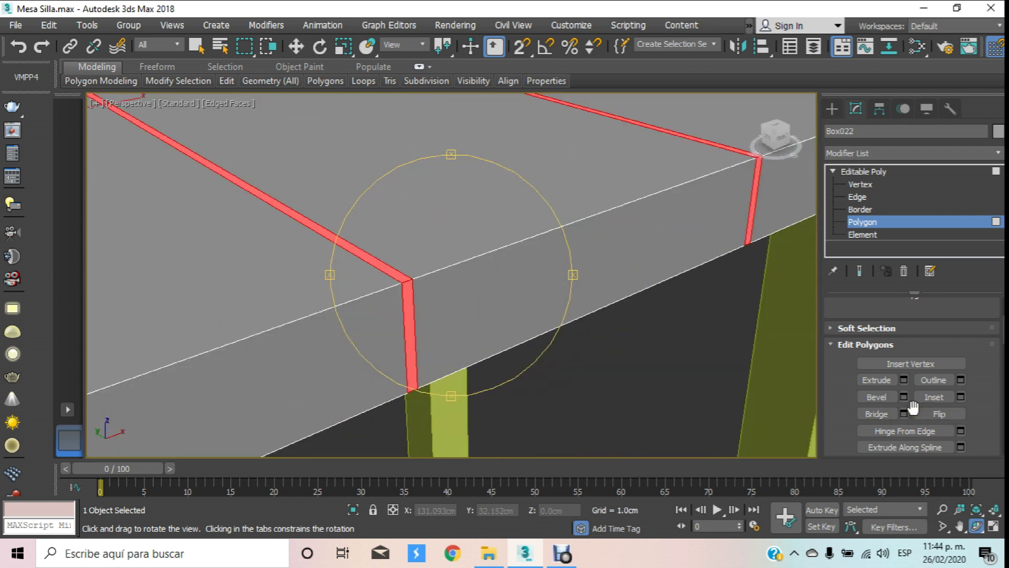
pyautogui.click(904, 380)
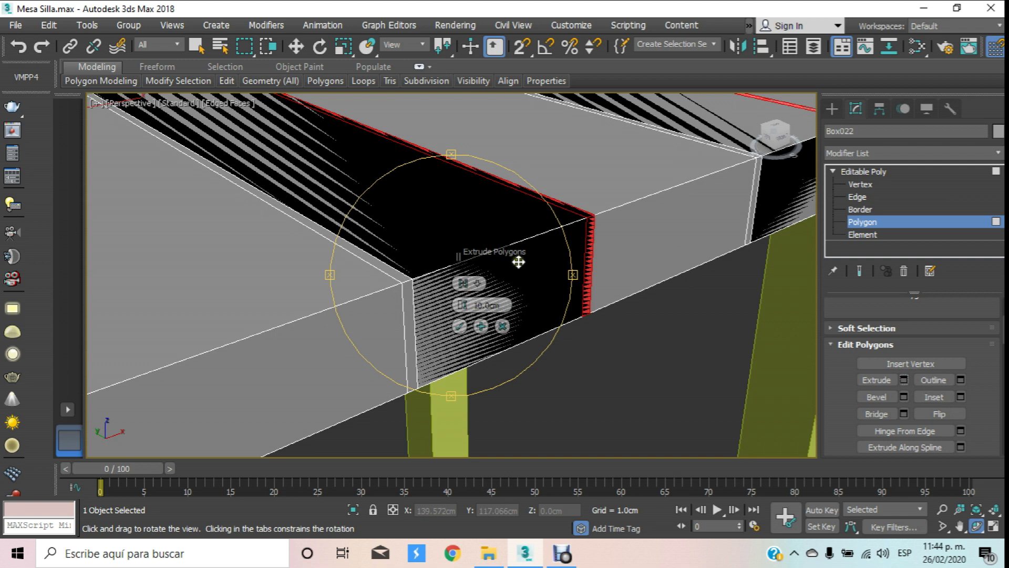
pyautogui.click(465, 283)
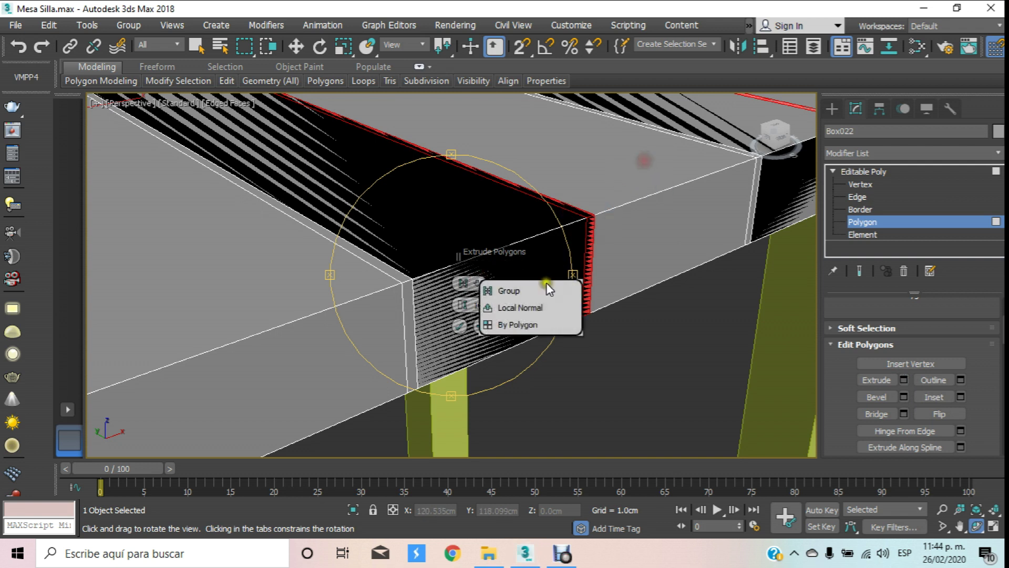
pyautogui.click(538, 307)
pyautogui.click(482, 305)
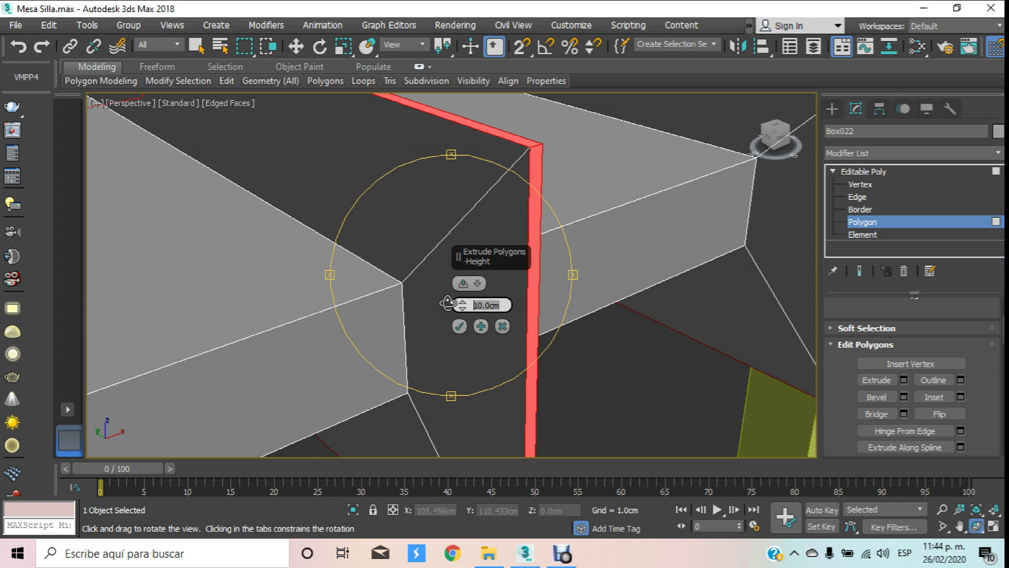
pyautogui.write('5')
pyautogui.press('Return')
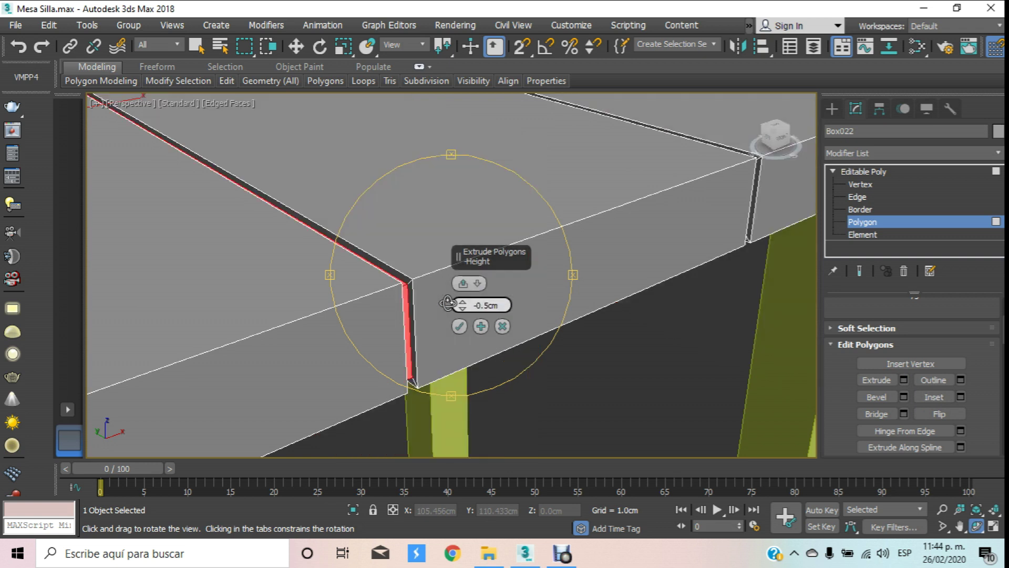
# Step: Inspect the grooves, commit the extrusion, and exit Polygon level
pyautogui.moveTo(384, 213)
pyautogui.mouseDown()
pyautogui.moveTo(401, 226)
pyautogui.moveTo(383, 228)
pyautogui.mouseUp()
pyautogui.scroll(4, 542, 205)
pyautogui.moveTo(541, 205); pyautogui.dragTo(485, 203, button='middle')
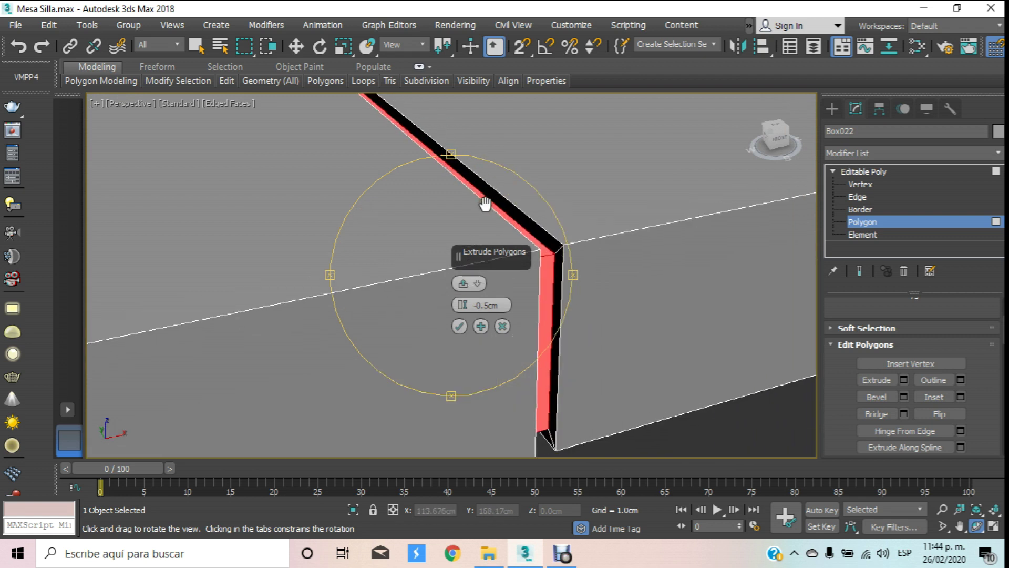
pyautogui.click(459, 327)
pyautogui.moveTo(462, 333); pyautogui.dragTo(500, 228)
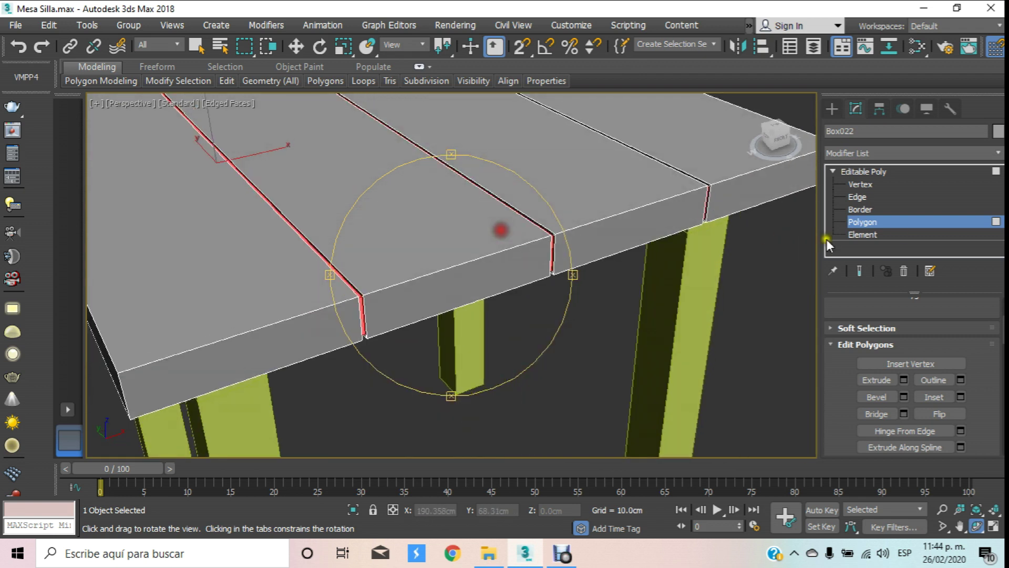
pyautogui.click(904, 225)
pyautogui.click(768, 316)
pyautogui.scroll(-5, 650, 295)
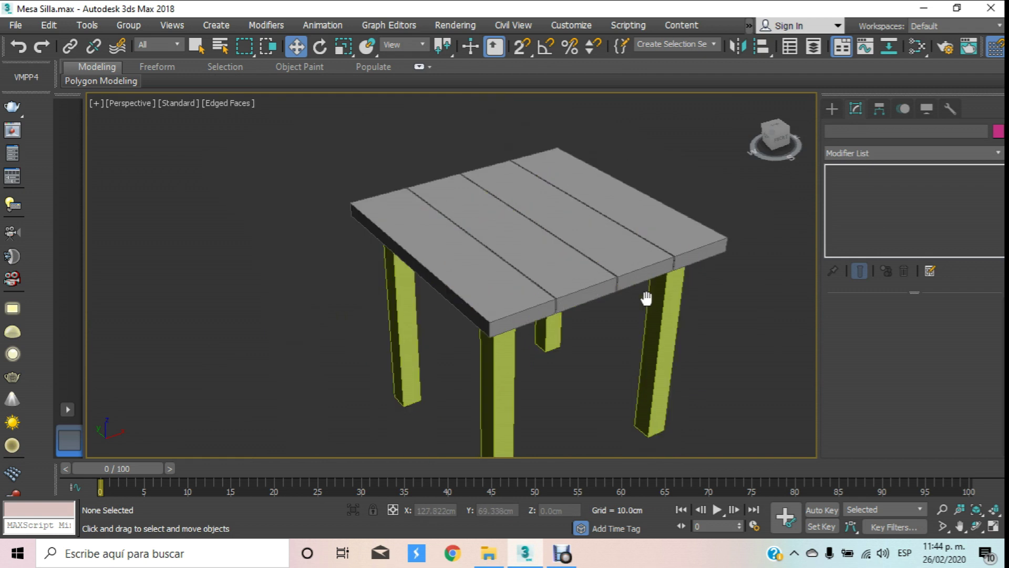
# Step: Inspect the table from below and select the legs frame Box021
pyautogui.scroll(3, 603, 236)
pyautogui.moveTo(610, 277); pyautogui.dragTo(494, 244, button='middle')
pyautogui.scroll(-1, 494, 244)
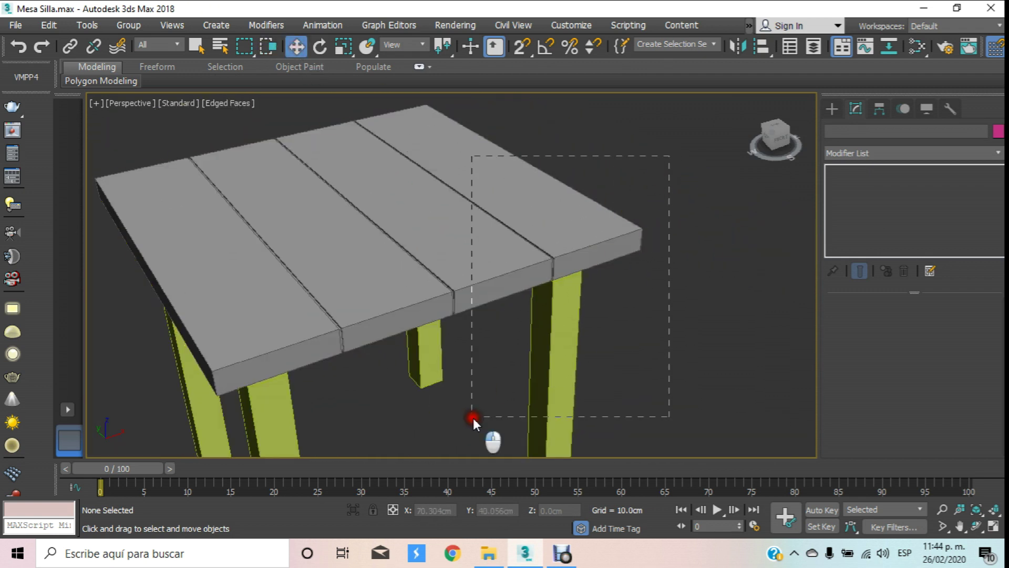
pyautogui.click(586, 346)
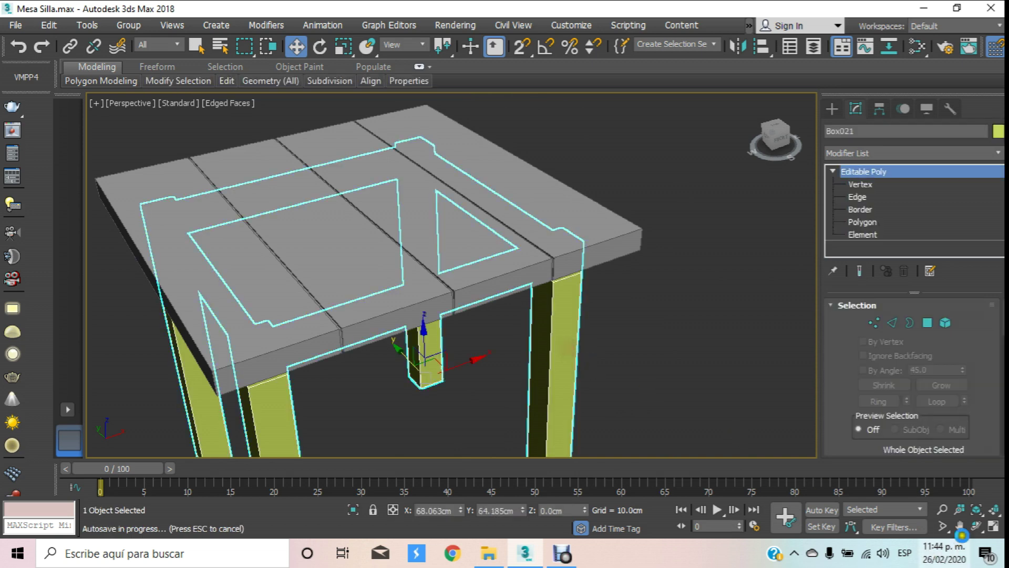
pyautogui.click(976, 528)
pyautogui.moveTo(535, 340)
pyautogui.mouseDown()
pyautogui.moveTo(510, 227)
pyautogui.moveTo(439, 274)
pyautogui.moveTo(492, 216)
pyautogui.mouseUp()
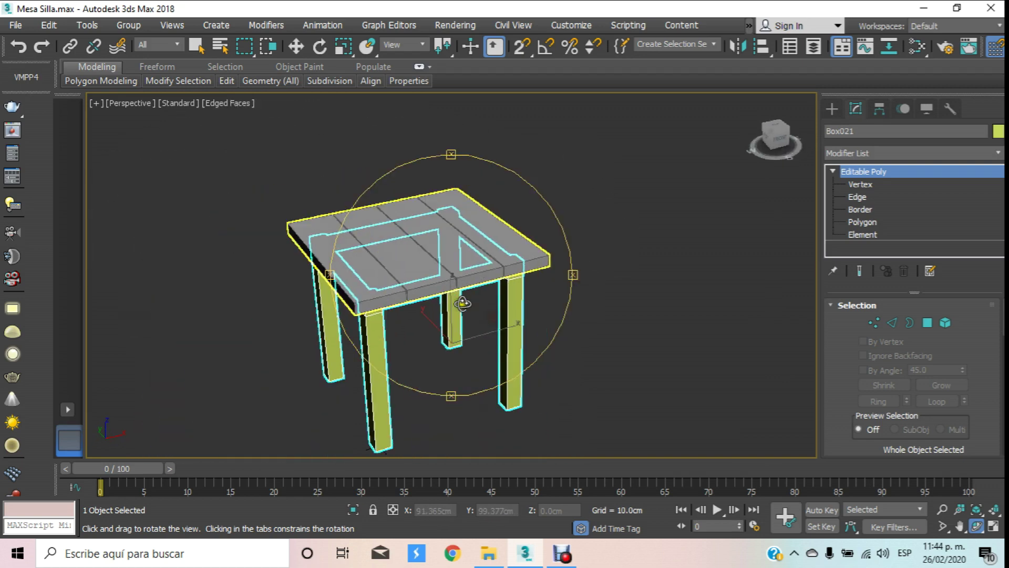
pyautogui.scroll(2, 487, 153)
pyautogui.scroll(2, 460, 242)
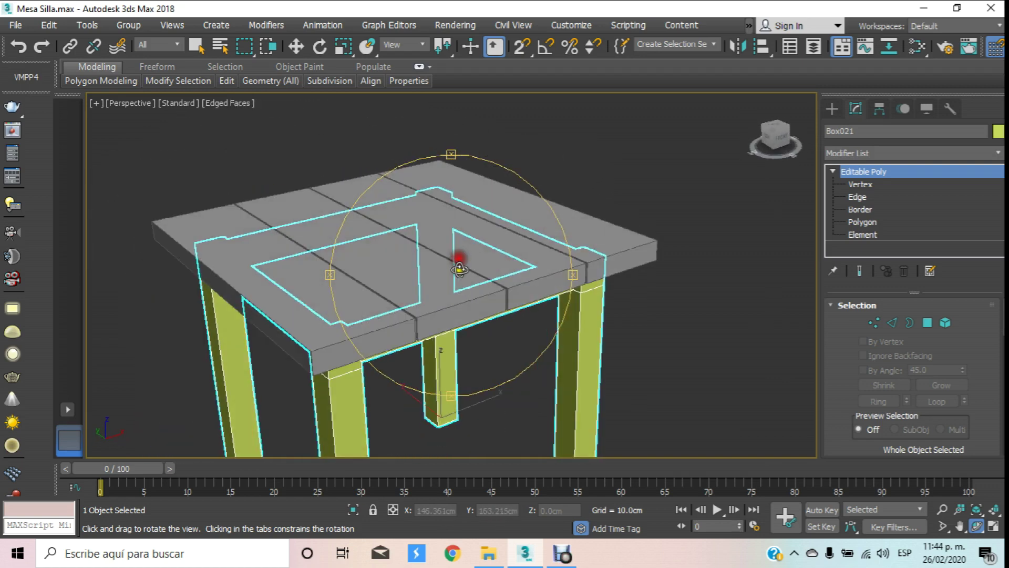
pyautogui.click(296, 47)
pyautogui.moveTo(685, 205); pyautogui.dragTo(612, 294)
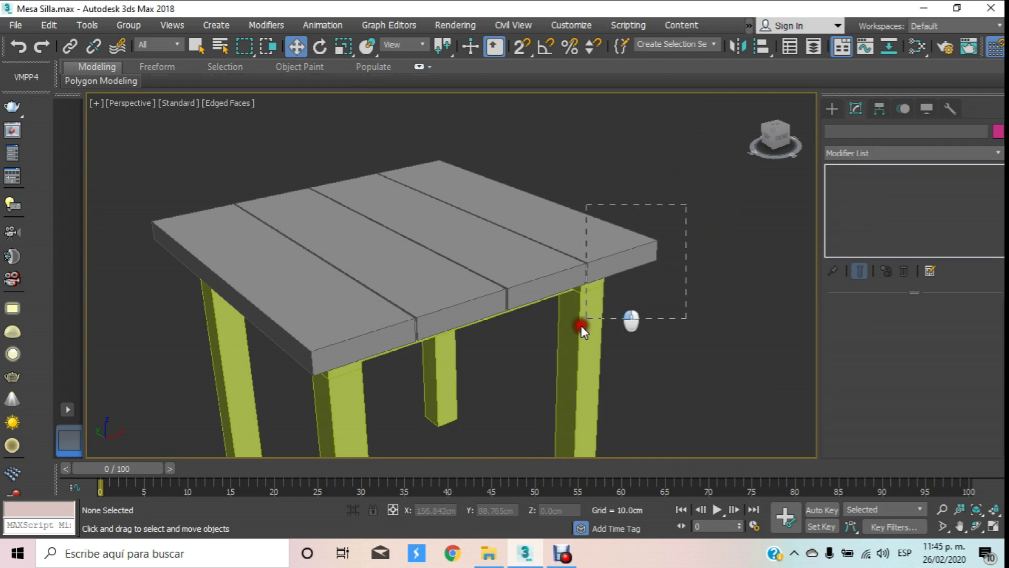
pyautogui.click(578, 355)
pyautogui.scroll(-2, 605, 244)
pyautogui.scroll(-2, 624, 298)
pyautogui.click(623, 299)
pyautogui.scroll(3, 617, 279)
pyautogui.scroll(-1, 624, 253)
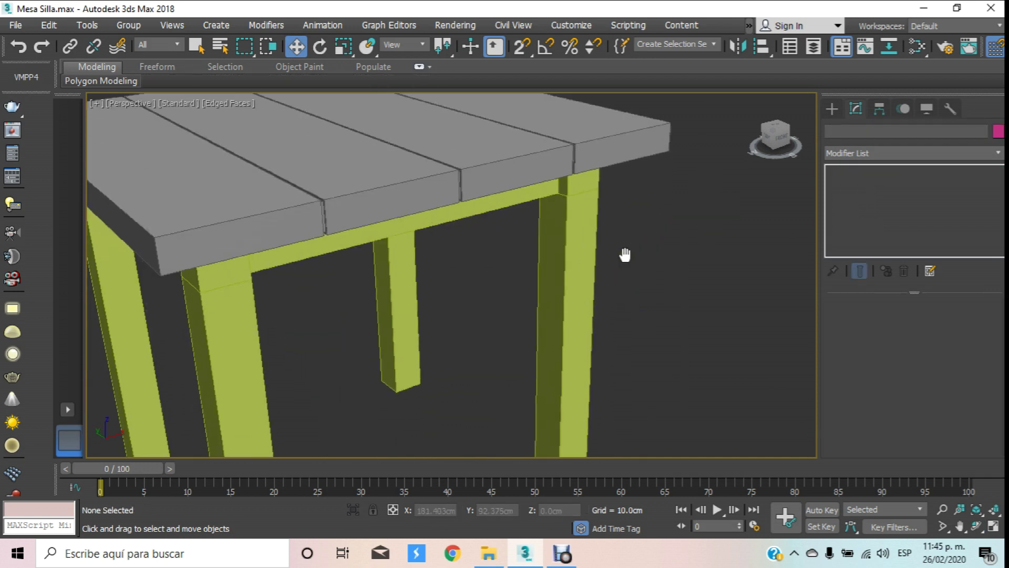
pyautogui.scroll(-1, 624, 252)
pyautogui.click(606, 247)
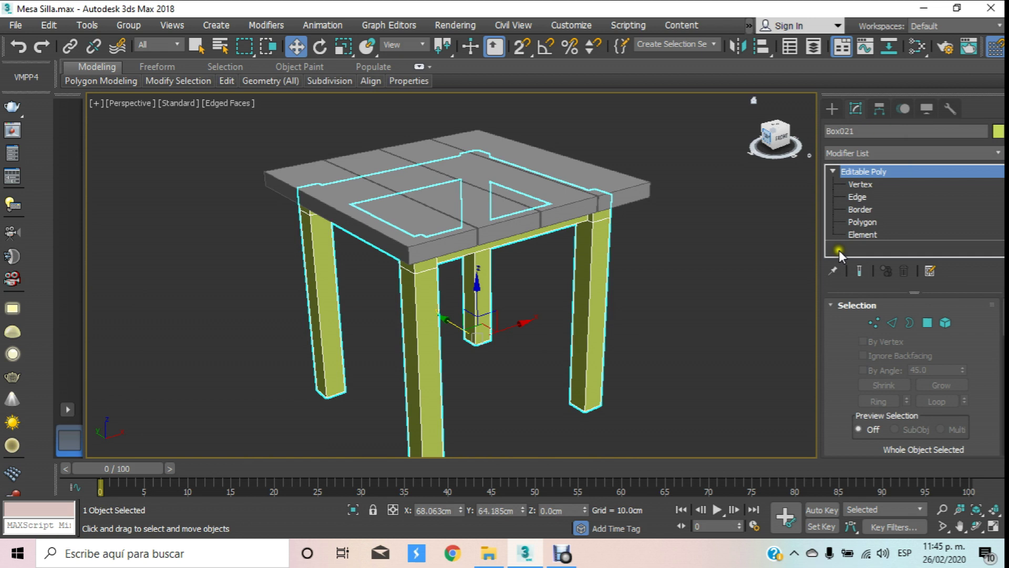
# Step: Attach the grooved tabletop to Box021 at Element level
pyautogui.click(862, 234)
pyautogui.scroll(-5, 841, 342)
pyautogui.scroll(-5, 883, 328)
pyautogui.click(877, 408)
pyautogui.click(612, 193)
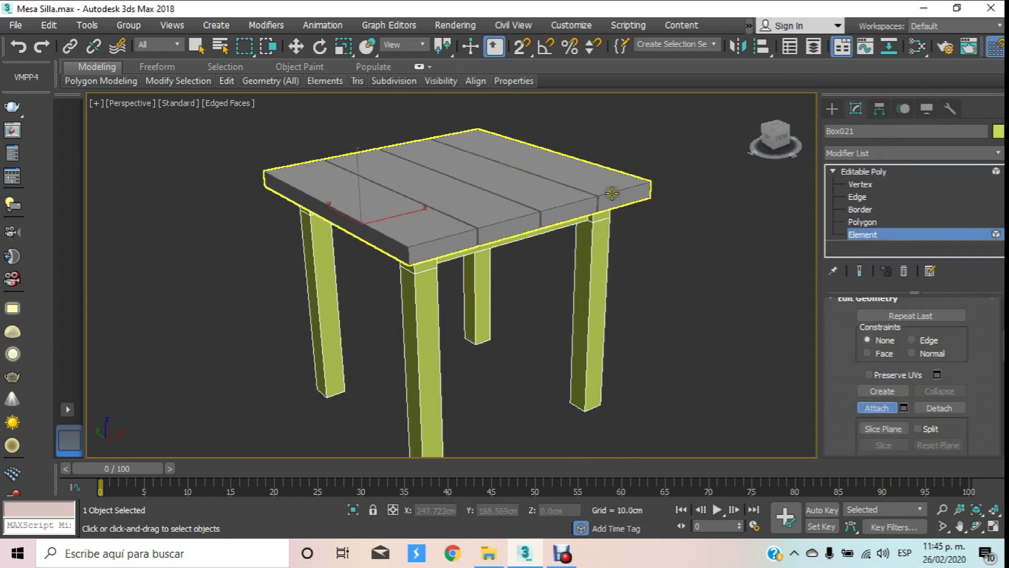
pyautogui.click(891, 229)
# Step: Move the combined table to X -47.108cm, Y 0
pyautogui.click(669, 248)
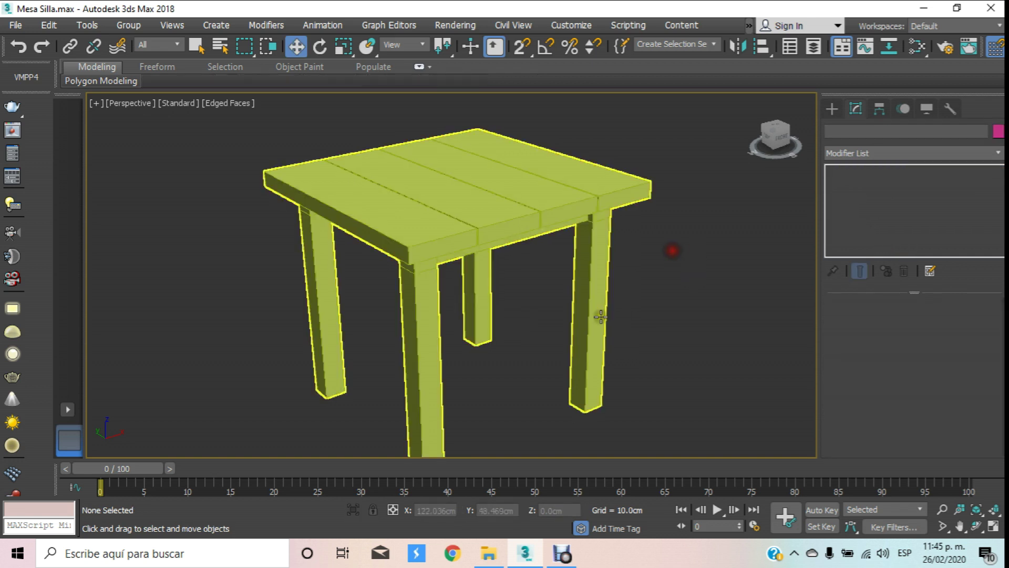
pyautogui.click(598, 300)
pyautogui.press('w')
pyautogui.scroll(-4, 565, 290)
pyautogui.moveTo(565, 296)
pyautogui.mouseDown()
pyautogui.moveTo(520, 332)
pyautogui.moveTo(583, 332)
pyautogui.mouseUp()
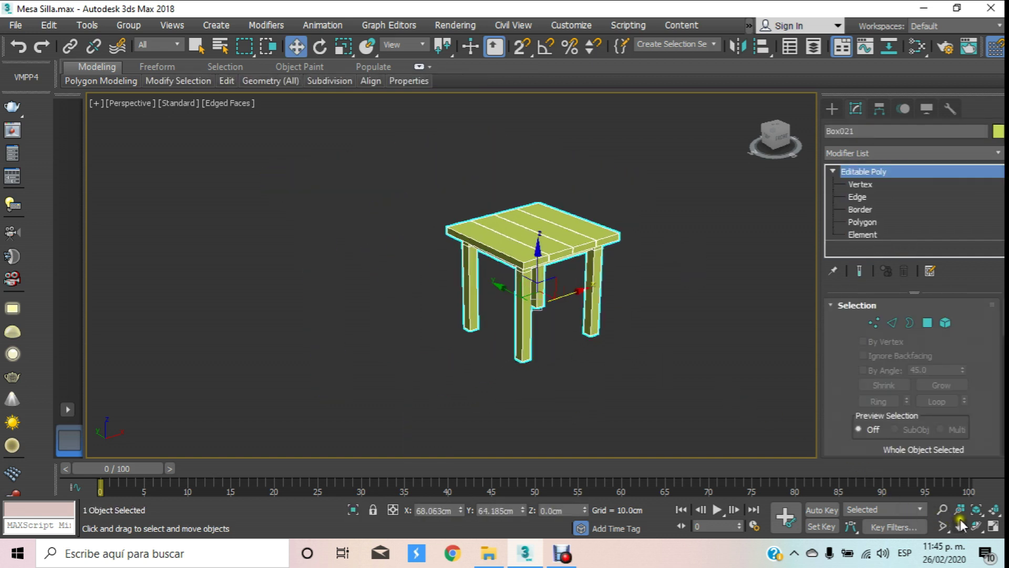
pyautogui.click(977, 527)
# Step: Select the tabletop Box022 alone and slide it away from the legs
pyautogui.moveTo(491, 280)
pyautogui.mouseDown()
pyautogui.moveTo(432, 268)
pyautogui.moveTo(421, 280)
pyautogui.moveTo(447, 295)
pyautogui.moveTo(457, 284)
pyautogui.moveTo(502, 353)
pyautogui.moveTo(638, 229)
pyautogui.moveTo(505, 275)
pyautogui.moveTo(577, 289)
pyautogui.moveTo(521, 313)
pyautogui.moveTo(509, 300)
pyautogui.moveTo(467, 384)
pyautogui.moveTo(600, 316)
pyautogui.moveTo(513, 311)
pyautogui.moveTo(509, 284)
pyautogui.moveTo(434, 317)
pyautogui.moveTo(434, 248)
pyautogui.mouseUp()
pyautogui.click(296, 46)
pyautogui.click(547, 283)
pyautogui.click(497, 298)
pyautogui.moveTo(399, 315); pyautogui.dragTo(250, 358)
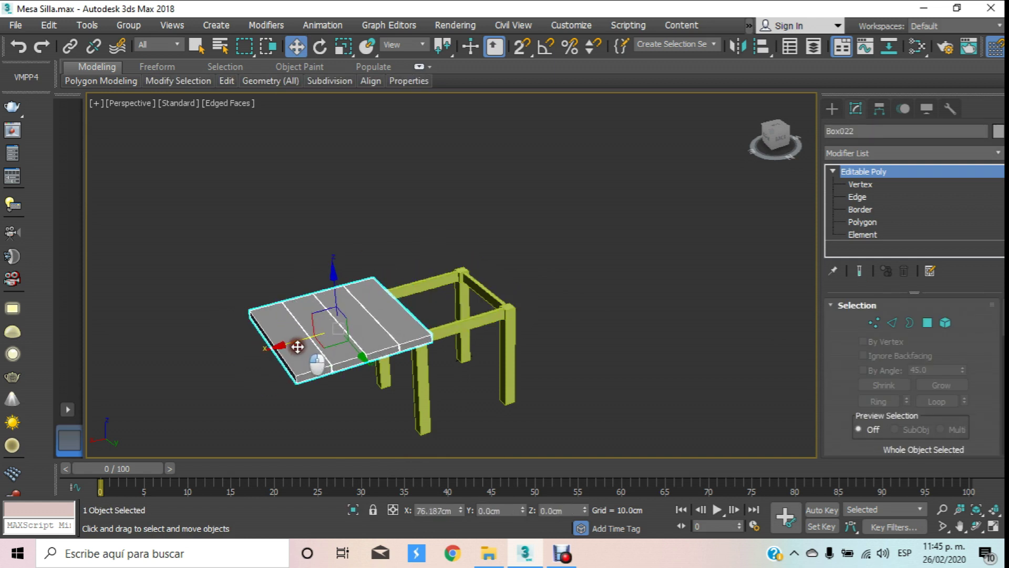
# Step: Align Box022 to Box021 by centre in X and Y only, keeping its height
pyautogui.click(762, 46)
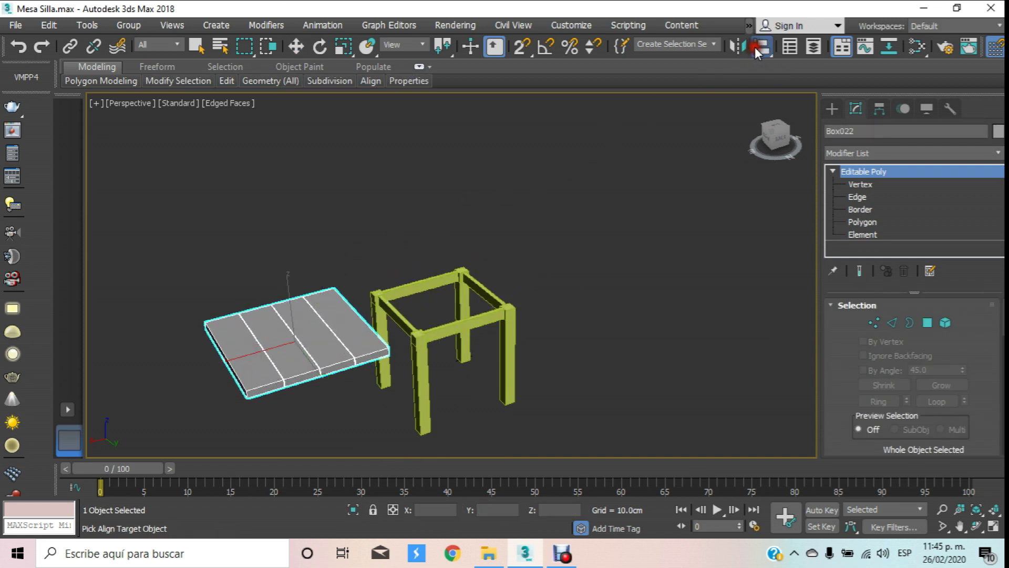
pyautogui.click(484, 288)
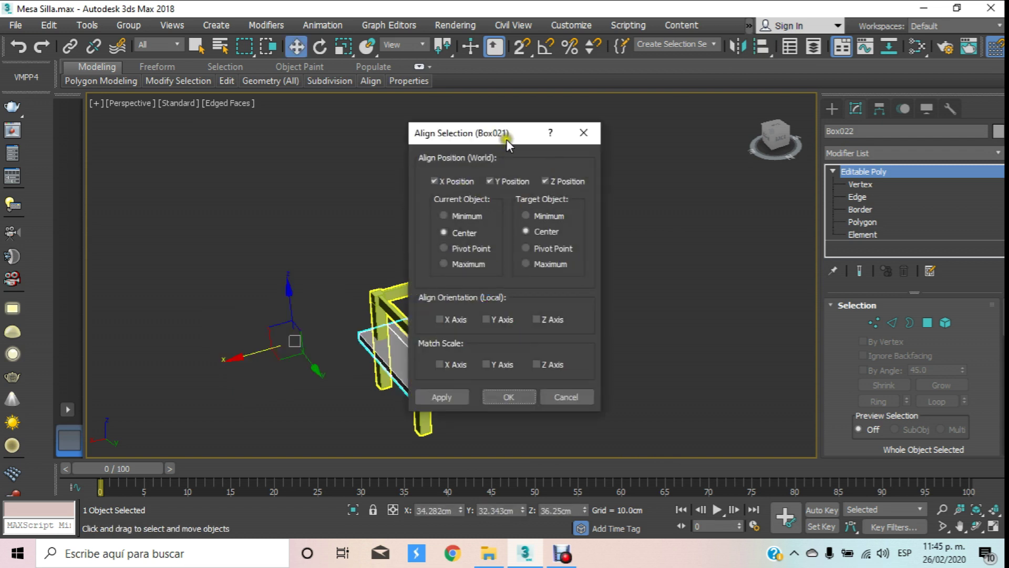
pyautogui.moveTo(505, 132); pyautogui.dragTo(778, 133)
pyautogui.click(831, 179)
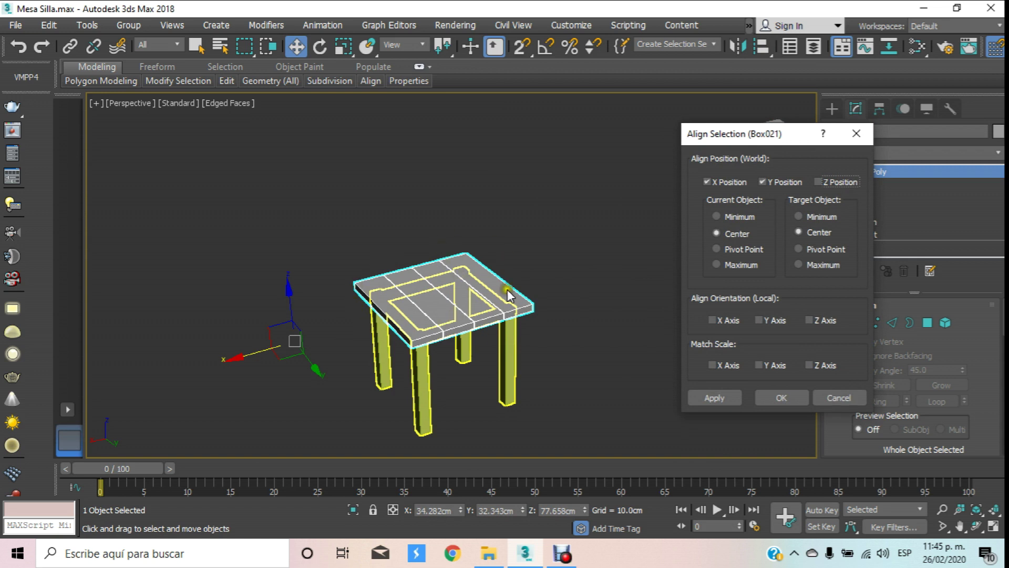
pyautogui.click(782, 398)
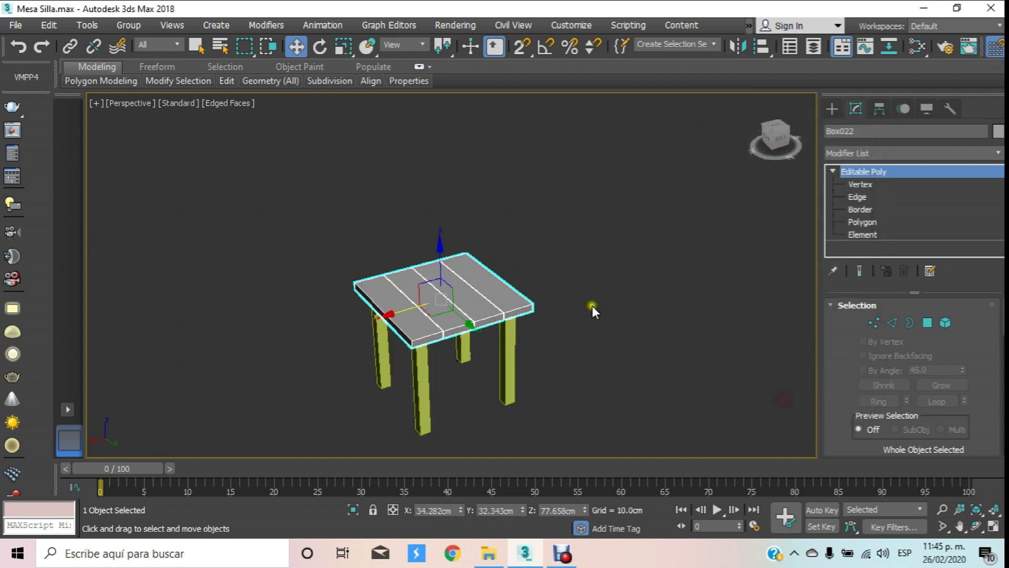
pyautogui.click(445, 271)
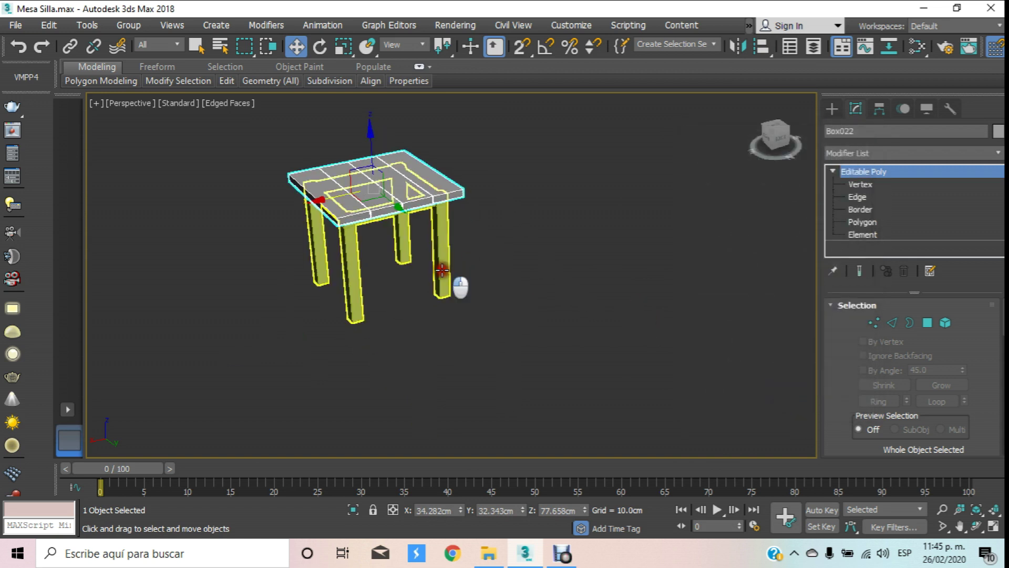
# Step: Attach the realigned tabletop into Box021 at Element level
pyautogui.click(867, 232)
pyautogui.moveTo(835, 355); pyautogui.dragTo(840, 108)
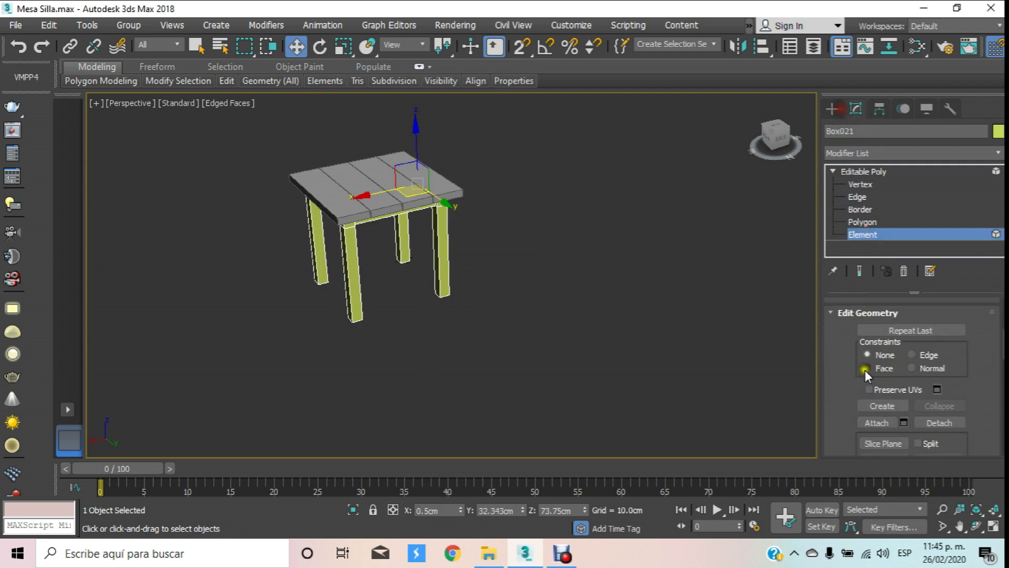
pyautogui.click(875, 419)
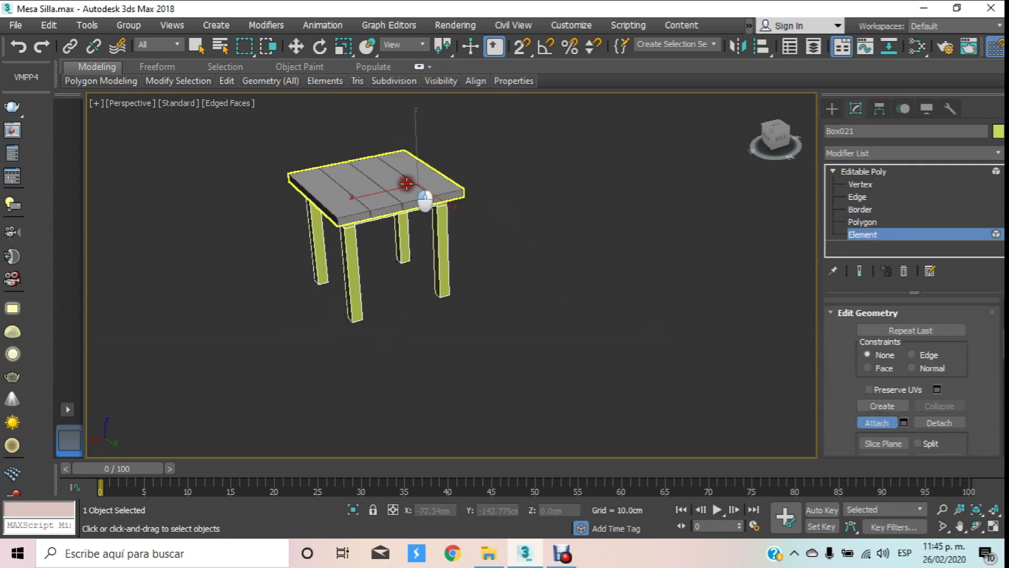
pyautogui.click(405, 180)
pyautogui.press('w')
pyautogui.click(894, 229)
pyautogui.click(625, 238)
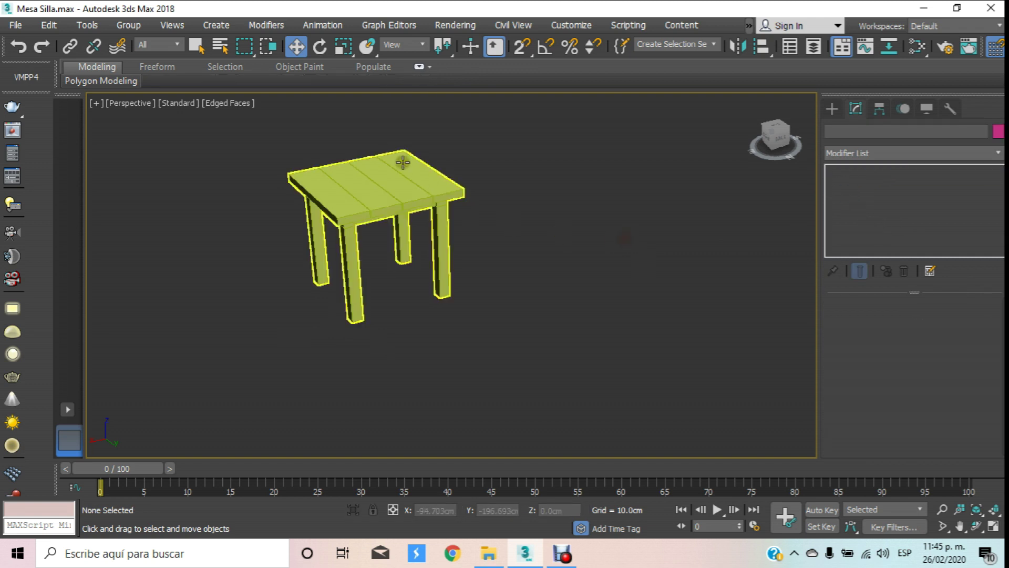
# Step: Orbit around the combined table to inspect it from below and above
pyautogui.scroll(4, 389, 182)
pyautogui.moveTo(389, 182); pyautogui.dragTo(395, 155, button='middle')
pyautogui.click(976, 526)
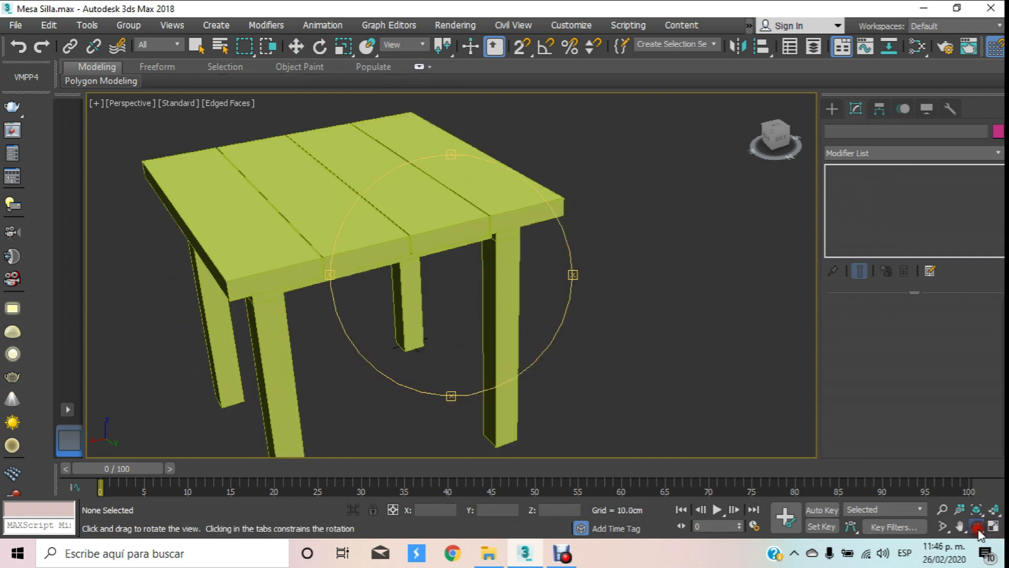
pyautogui.moveTo(520, 352)
pyautogui.mouseDown()
pyautogui.moveTo(523, 294)
pyautogui.moveTo(563, 274)
pyautogui.moveTo(410, 332)
pyautogui.moveTo(410, 305)
pyautogui.moveTo(447, 288)
pyautogui.moveTo(322, 270)
pyautogui.mouseUp()
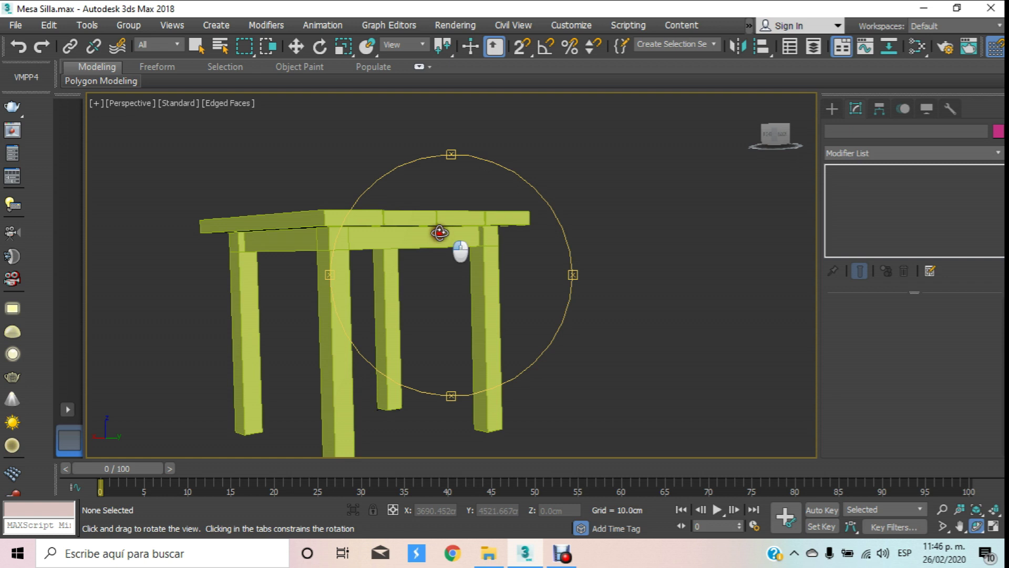
pyautogui.moveTo(441, 234); pyautogui.dragTo(432, 225)
pyautogui.click(437, 223)
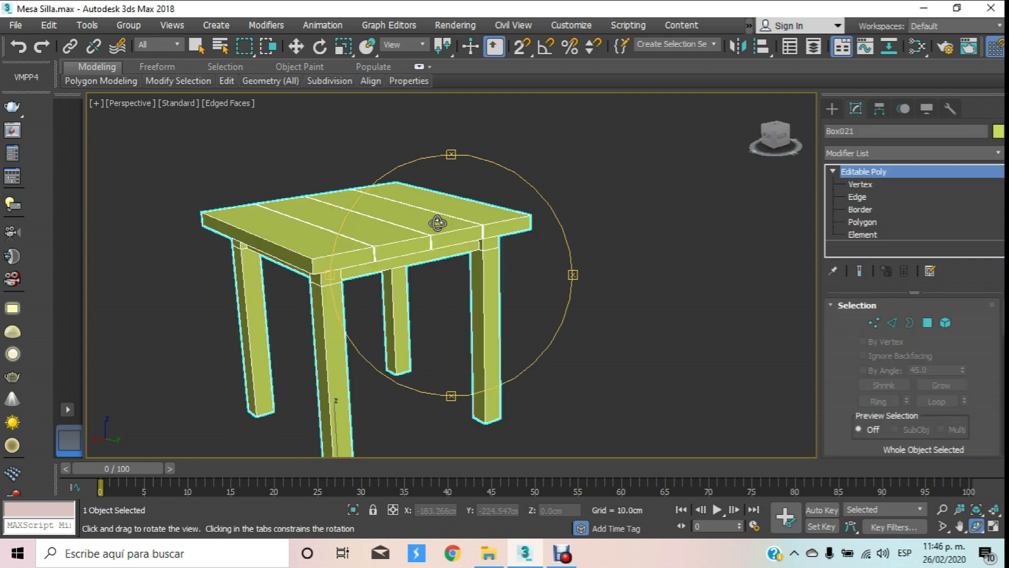
# Step: Select the table frame and tabletop and clone the whole table off to the right
pyautogui.click(298, 47)
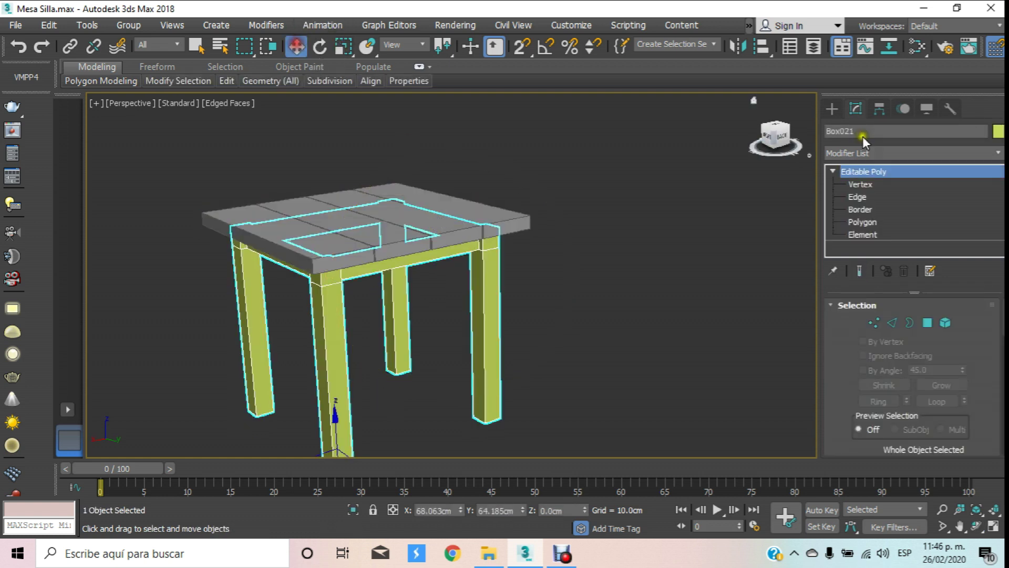
pyautogui.click(888, 181)
pyautogui.moveTo(593, 153)
pyautogui.mouseDown()
pyautogui.moveTo(297, 385)
pyautogui.moveTo(815, 250)
pyautogui.mouseUp()
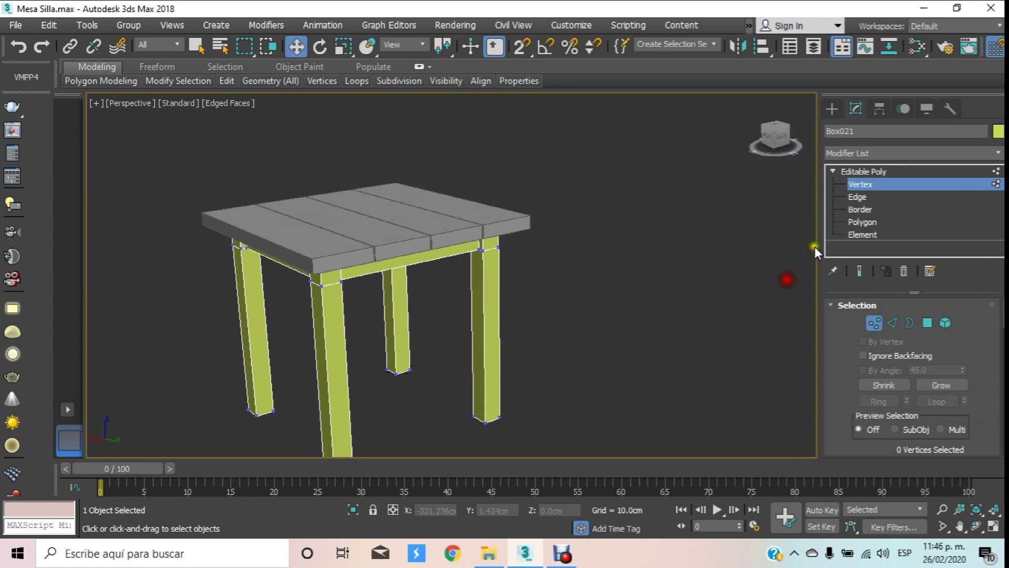
pyautogui.click(873, 171)
pyautogui.click(697, 246)
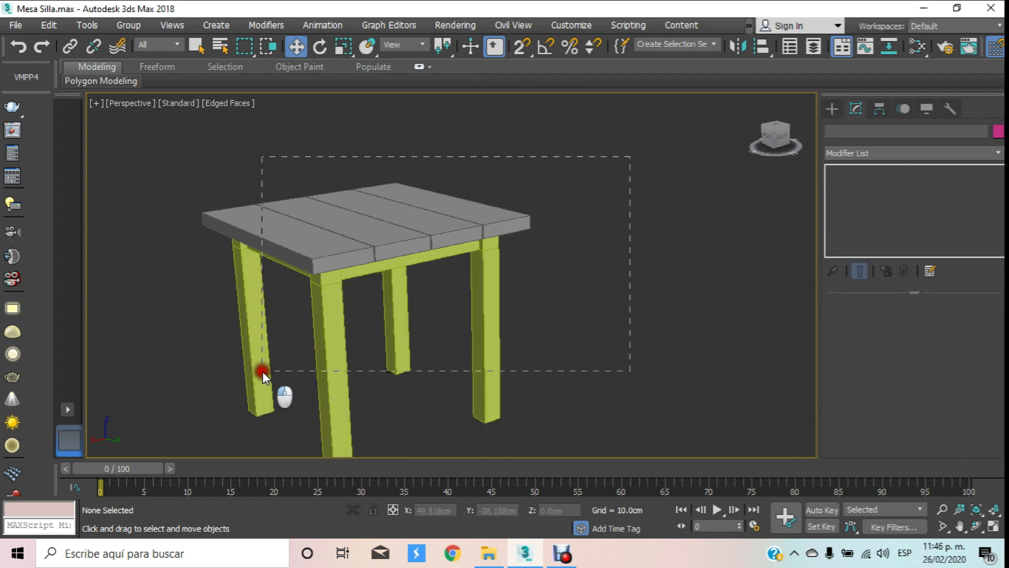
pyautogui.moveTo(239, 351); pyautogui.dragTo(242, 358)
pyautogui.keyDown('ctrl'); pyautogui.click(368, 256); pyautogui.keyUp('ctrl')
pyautogui.scroll(-5, 368, 256)
pyautogui.keyDown('shift'); pyautogui.moveTo(294, 313); pyautogui.dragTo(424, 386); pyautogui.keyUp('shift')
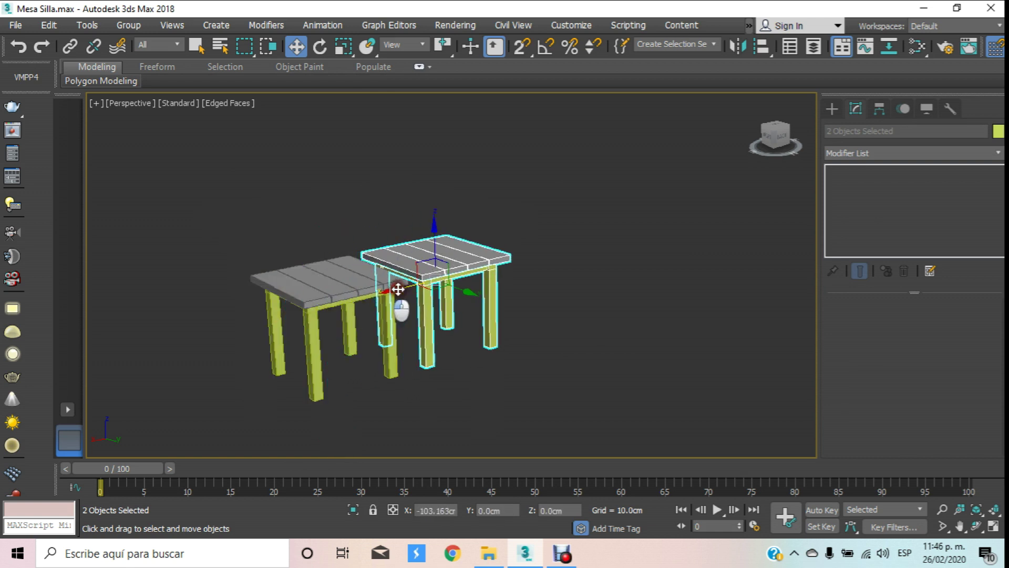
pyautogui.click(517, 339)
pyautogui.click(452, 368)
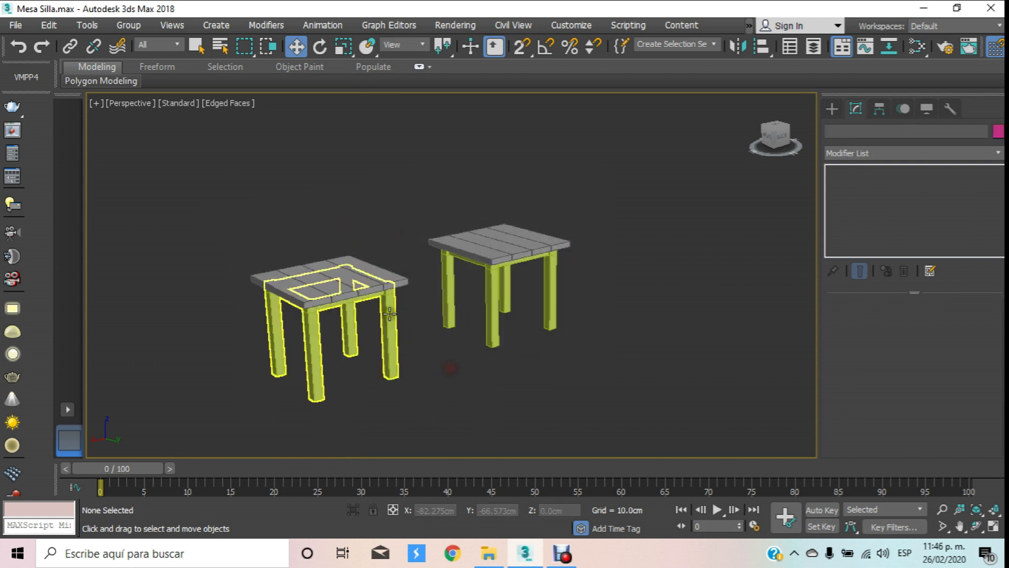
# Step: Attach the left table's tabletop to its leg frame as a single object
pyautogui.click(397, 331)
pyautogui.click(946, 324)
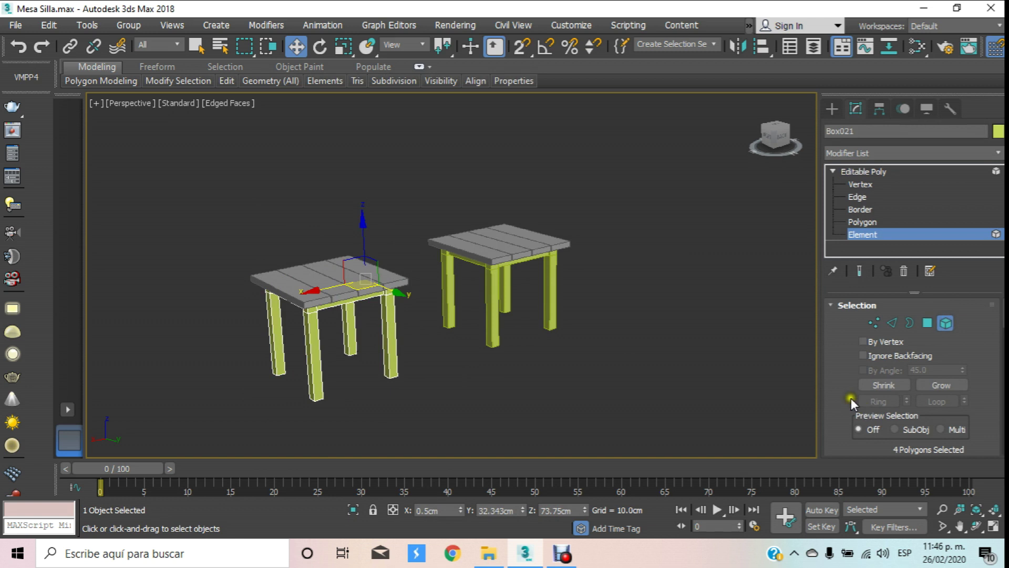
pyautogui.scroll(-5, 850, 389)
pyautogui.scroll(-2, 850, 363)
pyautogui.scroll(-2, 850, 359)
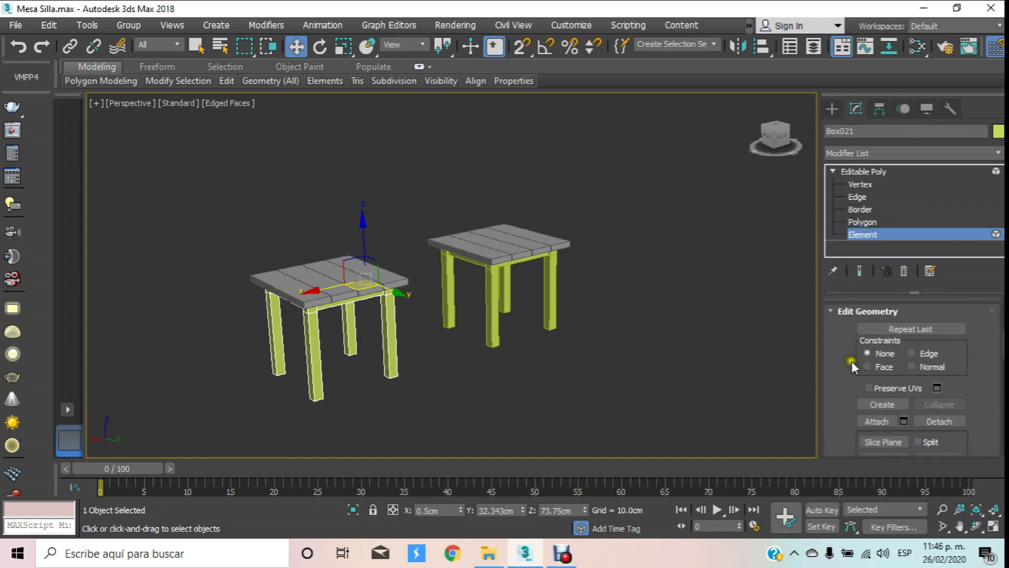
pyautogui.click(875, 421)
pyautogui.click(312, 273)
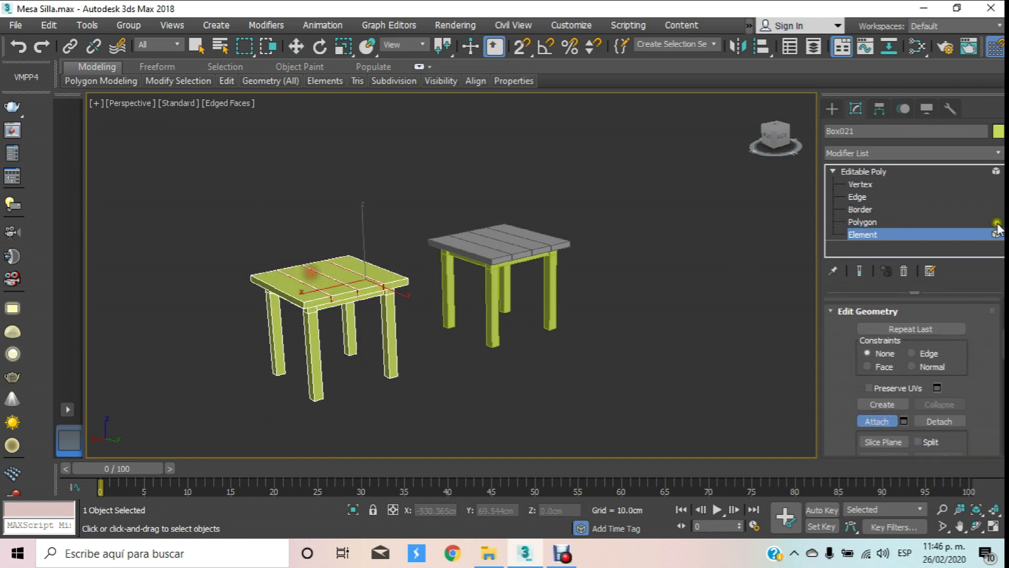
pyautogui.click(922, 238)
pyautogui.click(610, 346)
pyautogui.moveTo(466, 282); pyautogui.dragTo(471, 257, button='middle')
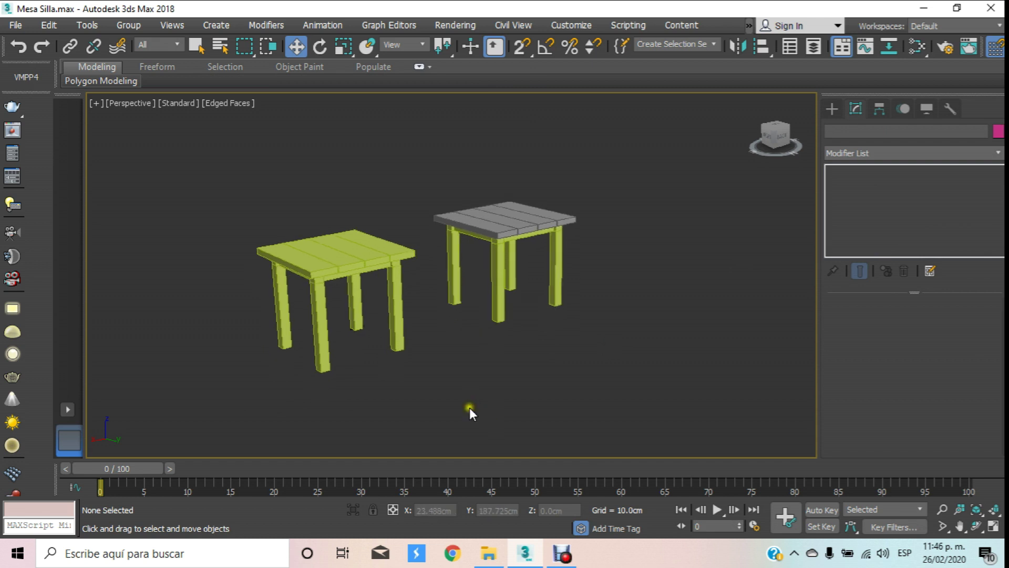
pyautogui.scroll(2, 469, 408)
pyautogui.scroll(5, 435, 346)
# Step: Draw a tall standard-primitive box in front of the tables
pyautogui.press('z')
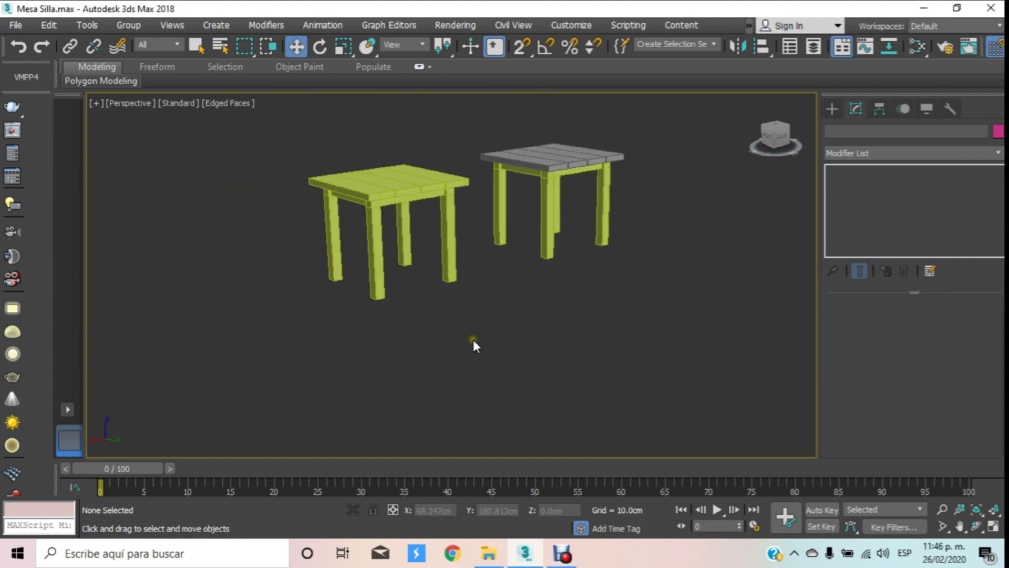
pyautogui.click(833, 108)
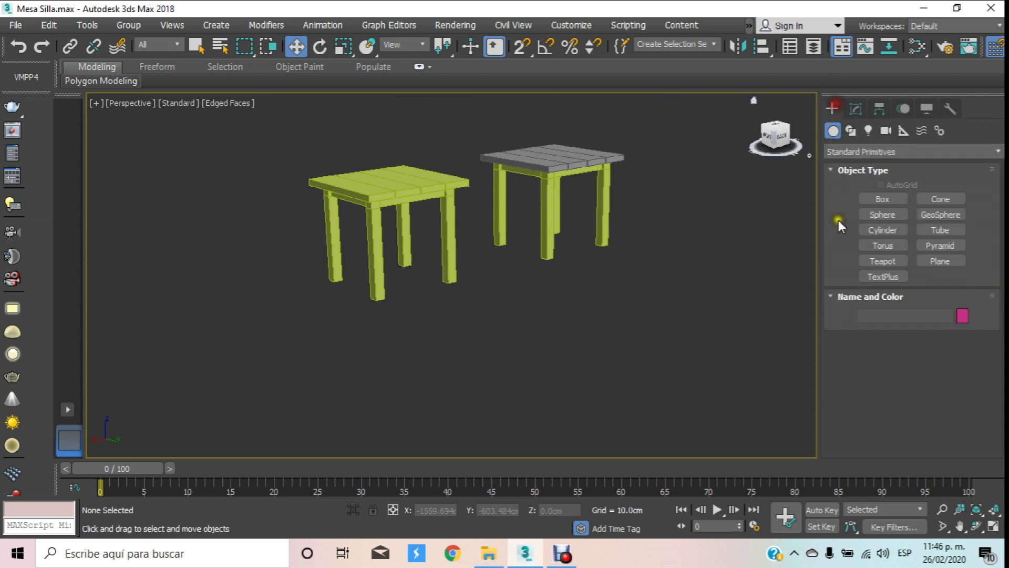
pyautogui.click(887, 200)
pyautogui.moveTo(457, 334); pyautogui.dragTo(503, 342)
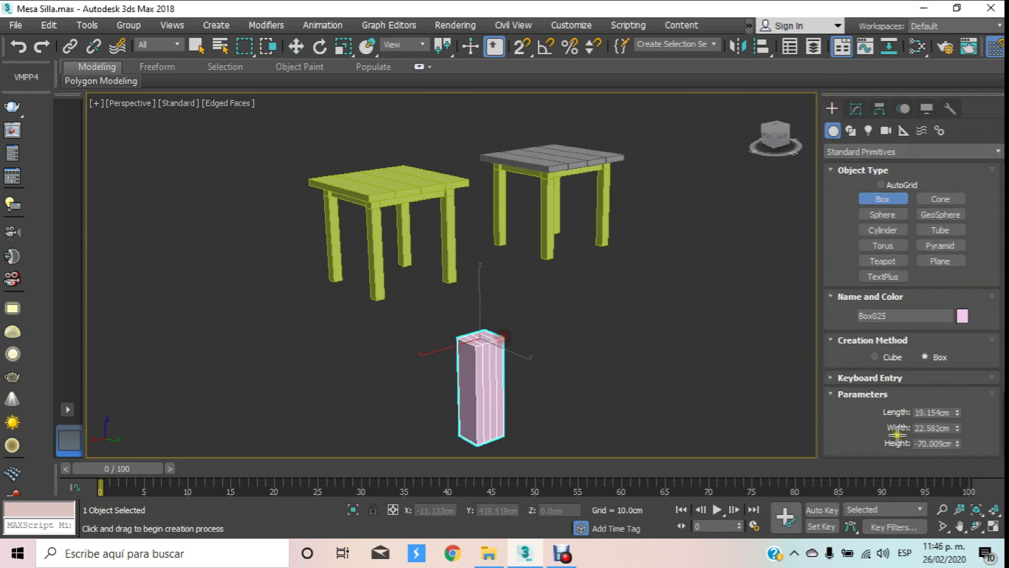
pyautogui.click(762, 267)
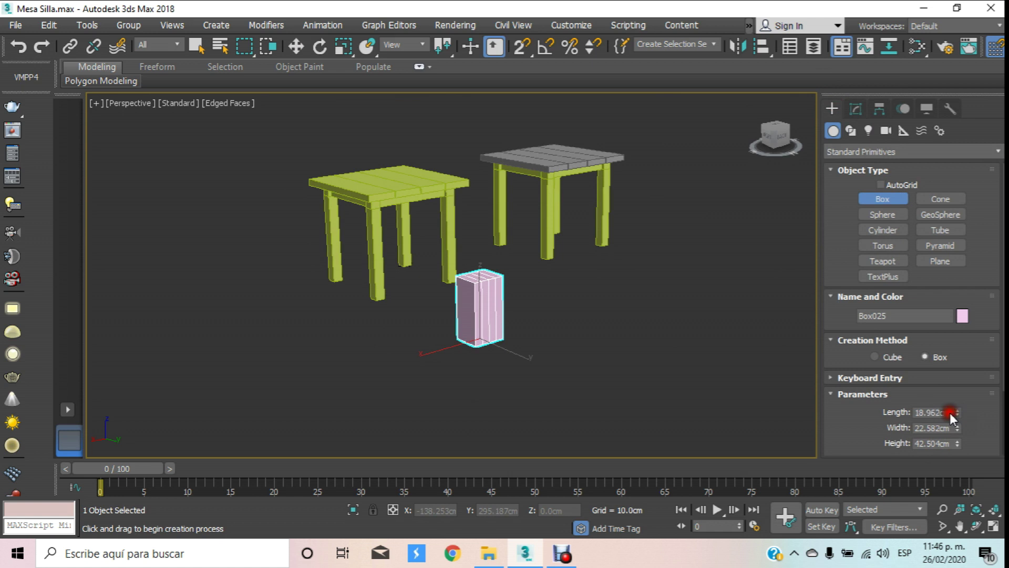
# Step: Size the box to 7.5 × 7.5 × 40 cm with 1 width segment
pyautogui.moveTo(955, 411); pyautogui.dragTo(954, 413)
pyautogui.press('Tab')
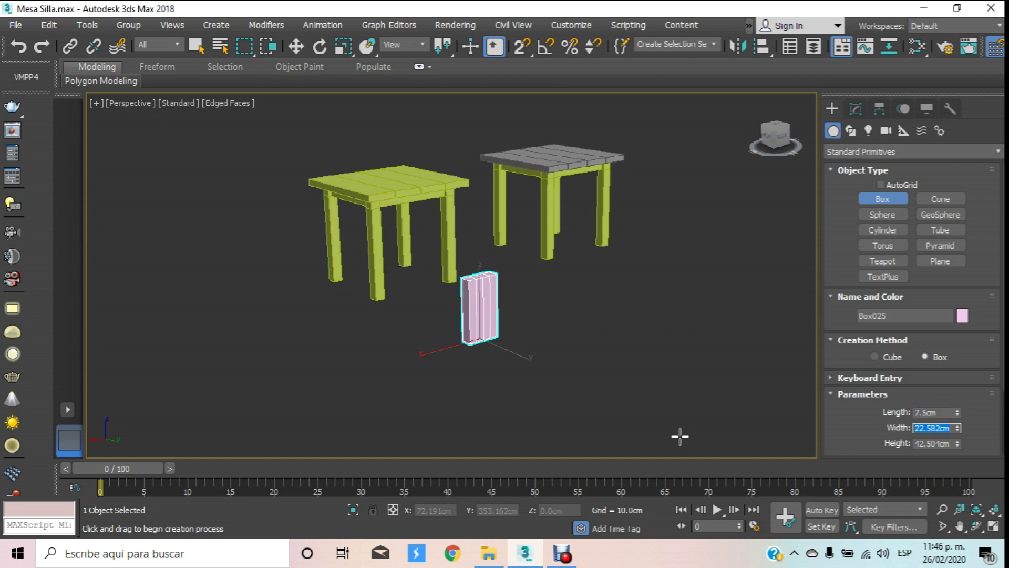
pyautogui.write('5')
pyautogui.press('Return')
pyautogui.press('Tab')
pyautogui.write('40')
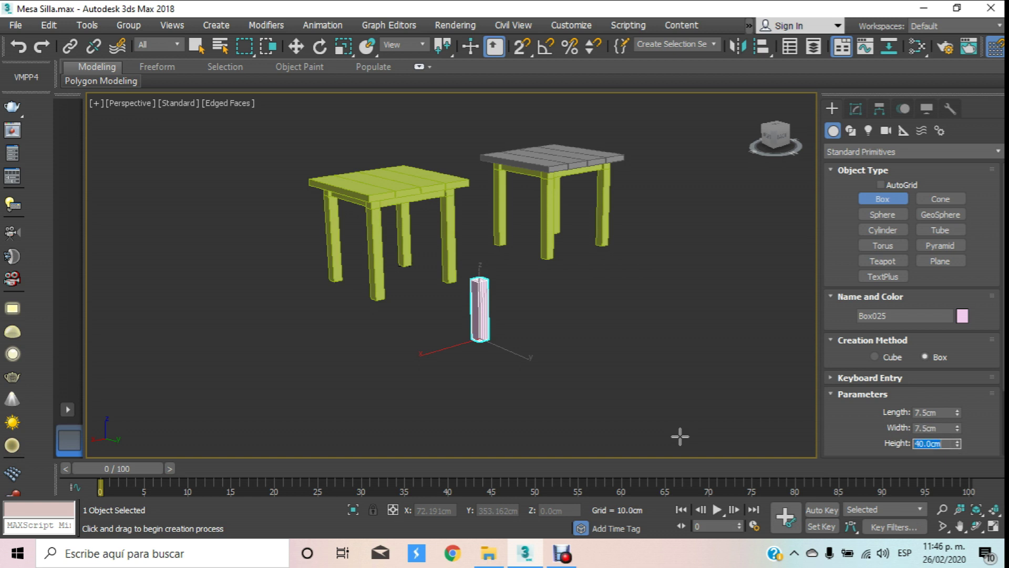
pyautogui.moveTo(915, 422); pyautogui.dragTo(883, 337)
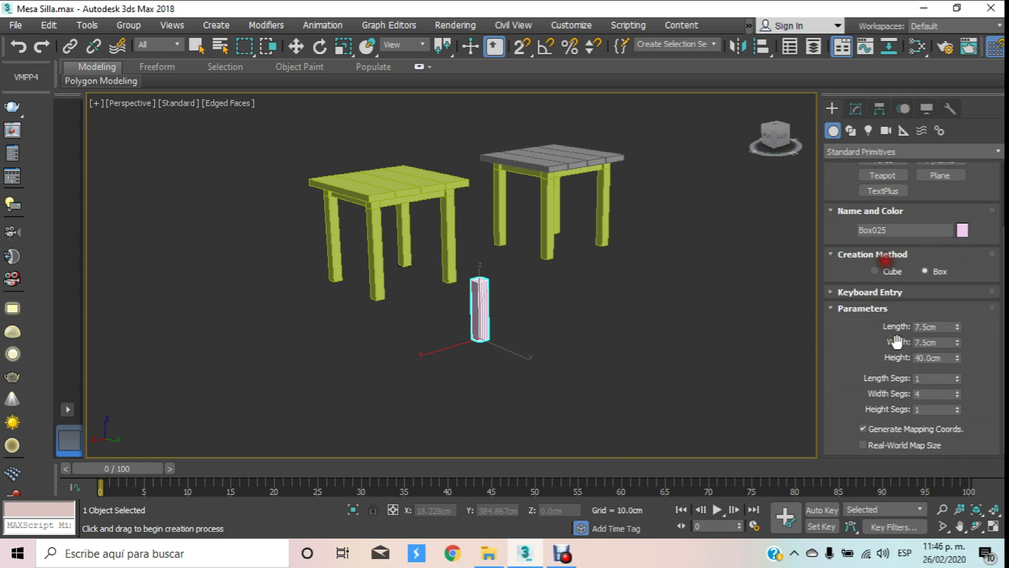
pyautogui.doubleClick(936, 393)
pyautogui.write('41')
pyautogui.press('Return')
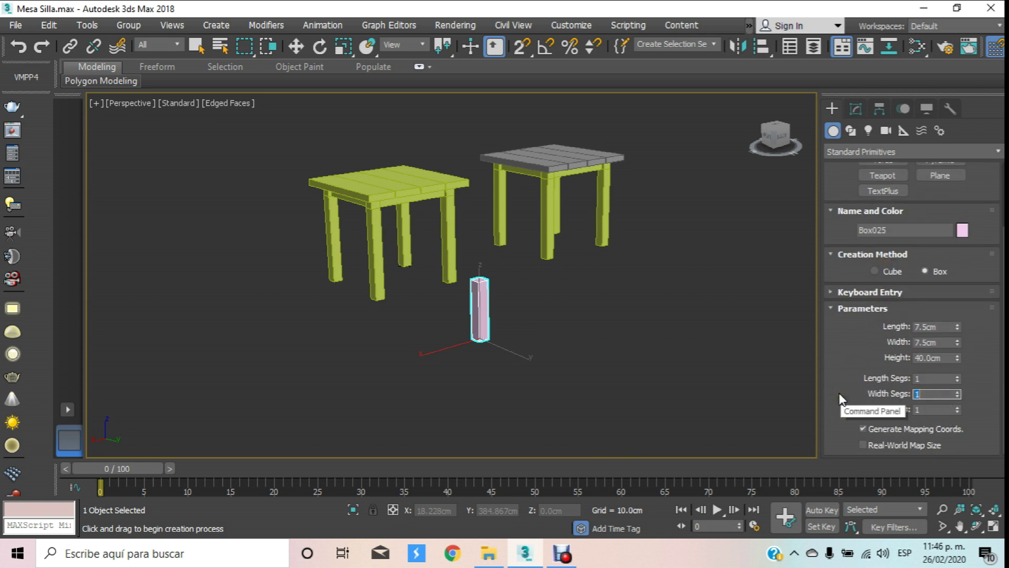
pyautogui.click(296, 46)
pyautogui.click(562, 310)
pyautogui.scroll(-4, 559, 237)
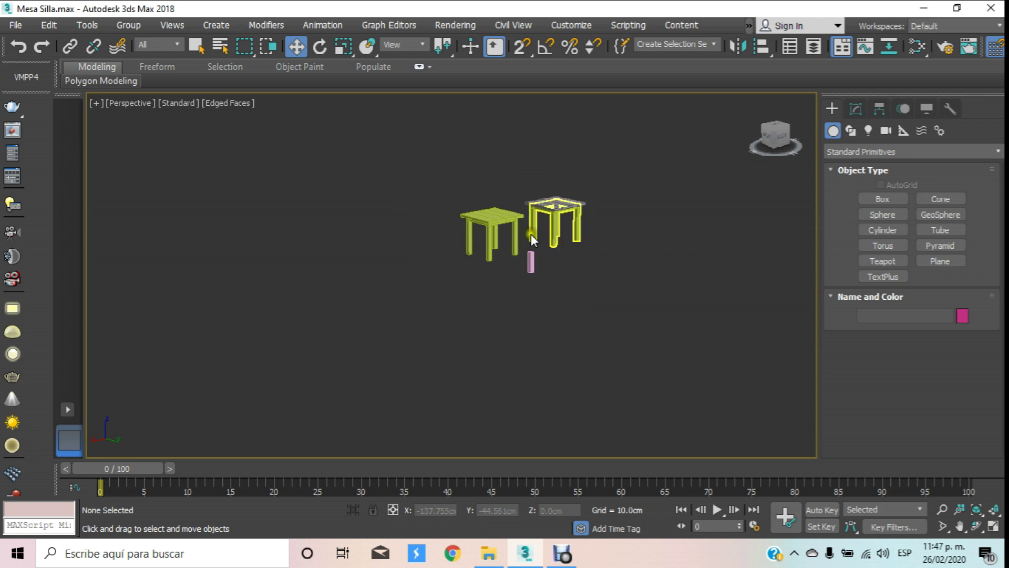
# Step: Unhide all objects and move the pink chair toward the green table
pyautogui.click(926, 109)
pyautogui.click(917, 353)
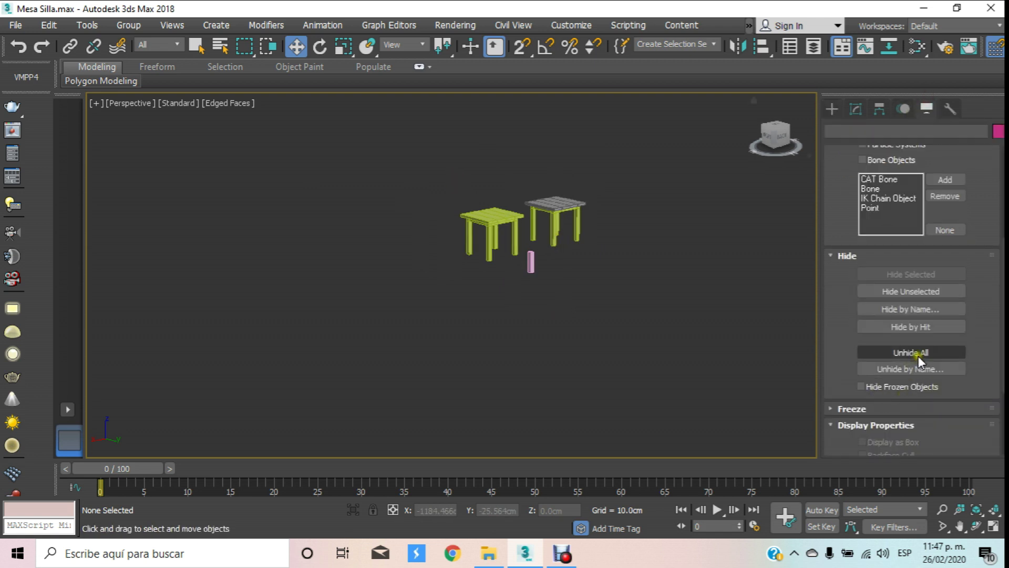
pyautogui.scroll(5, 469, 200)
pyautogui.moveTo(547, 210)
pyautogui.mouseDown()
pyautogui.moveTo(509, 275)
pyautogui.moveTo(746, 352)
pyautogui.mouseUp()
pyautogui.moveTo(804, 408)
pyautogui.mouseDown(button='middle')
pyautogui.moveTo(733, 367)
pyautogui.moveTo(518, 327)
pyautogui.mouseUp(button='middle')
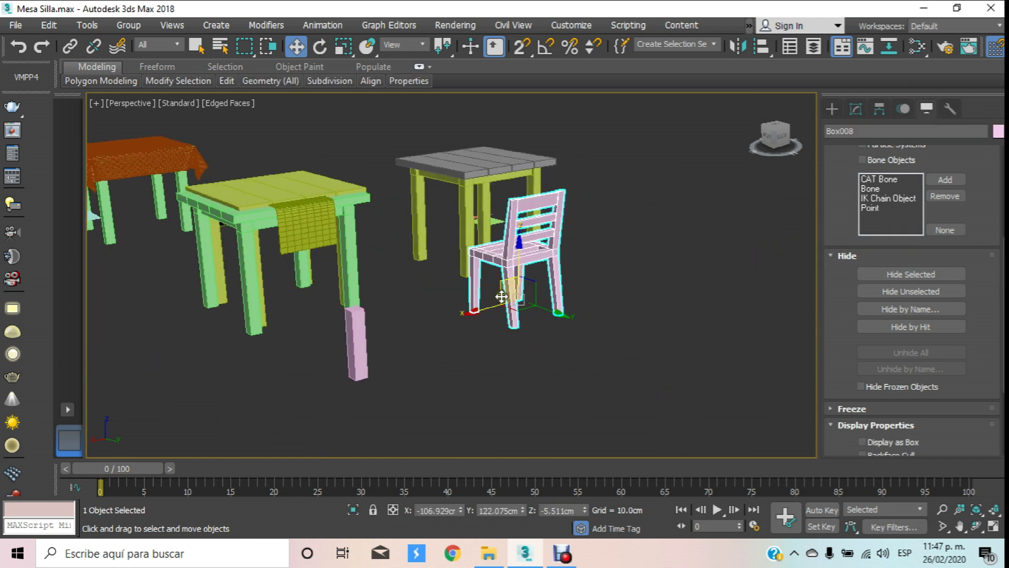
pyautogui.moveTo(485, 305); pyautogui.dragTo(344, 379)
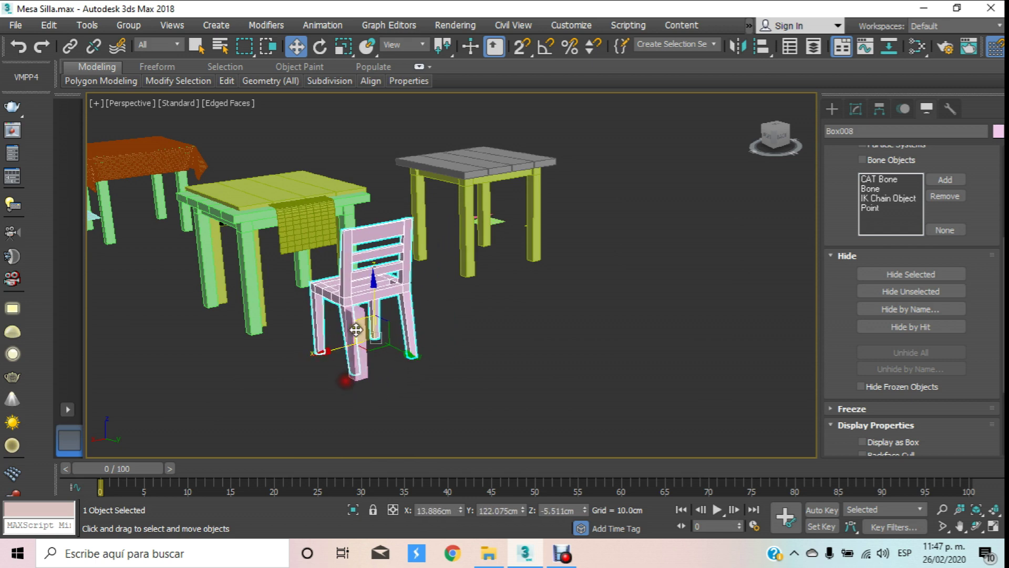
# Step: In Top view, position the pink chair so the new box sits at its corner
pyautogui.scroll(5, 355, 316)
pyautogui.scroll(5, 355, 316)
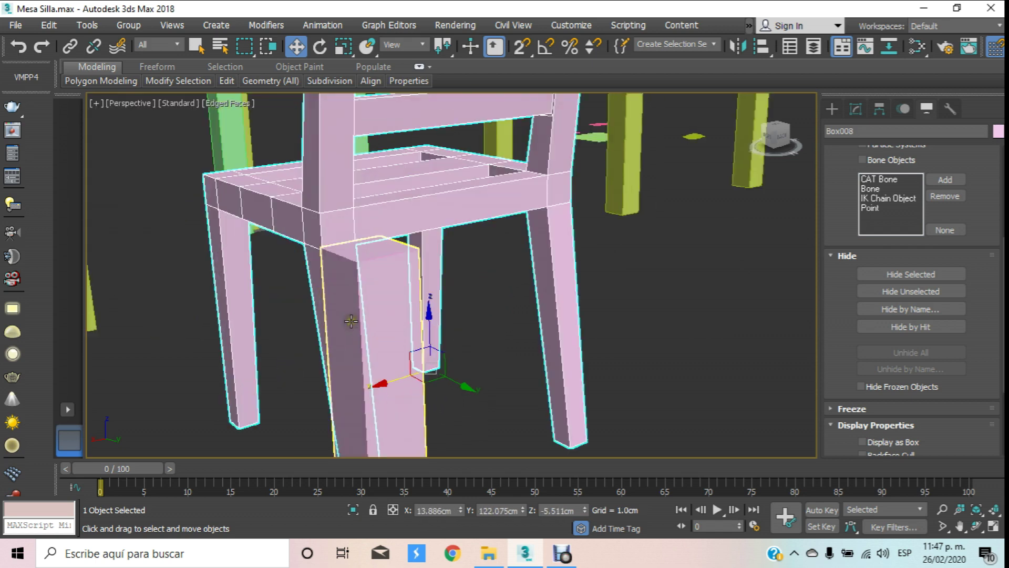
pyautogui.click(976, 526)
pyautogui.moveTo(510, 285)
pyautogui.mouseDown()
pyautogui.moveTo(428, 277)
pyautogui.moveTo(412, 290)
pyautogui.moveTo(446, 243)
pyautogui.mouseUp()
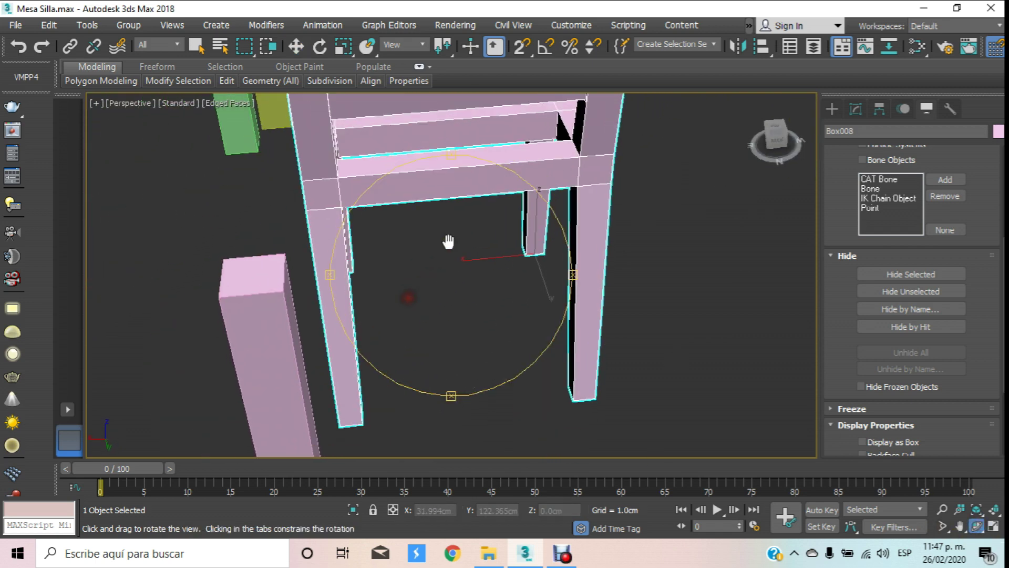
pyautogui.press('t')
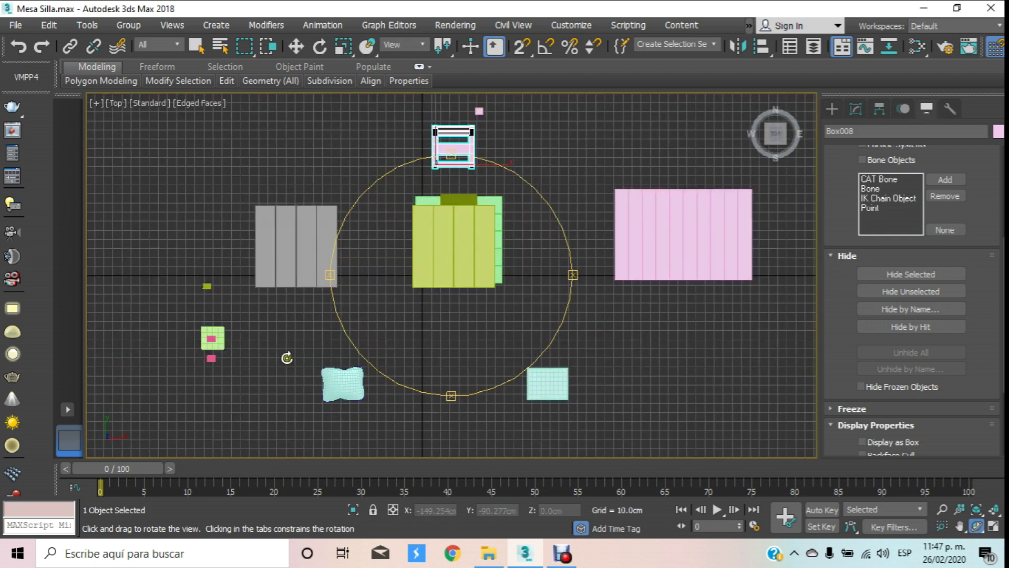
pyautogui.moveTo(365, 246)
pyautogui.mouseDown()
pyautogui.moveTo(439, 252)
pyautogui.moveTo(436, 275)
pyautogui.mouseUp()
pyautogui.scroll(3, 436, 276)
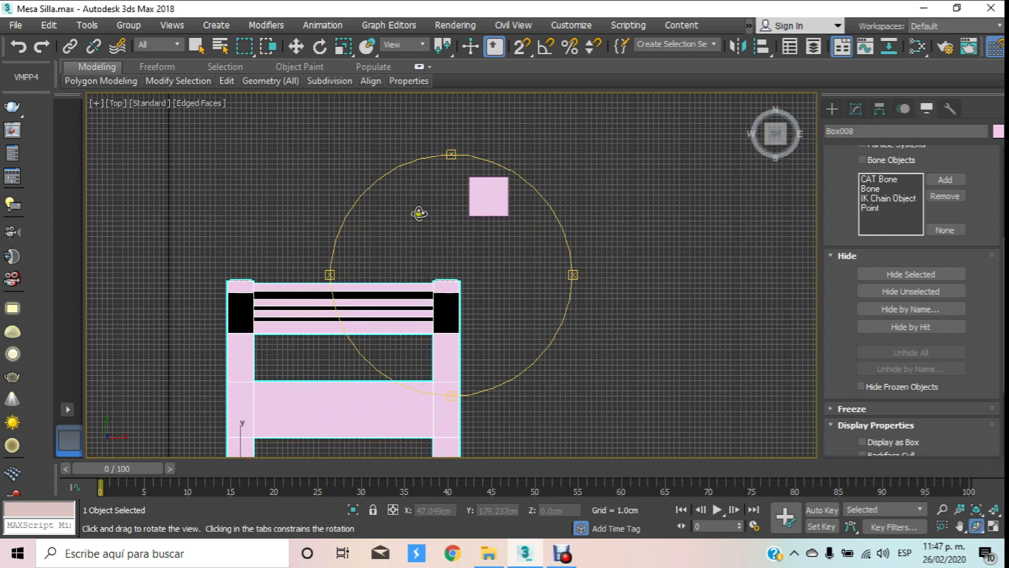
pyautogui.press('w')
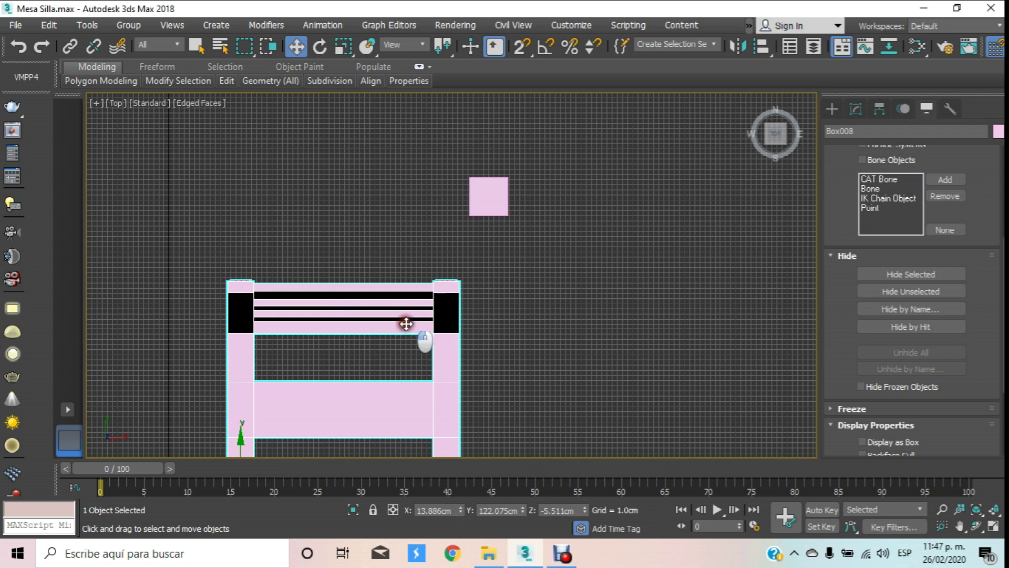
pyautogui.scroll(-3, 400, 323)
pyautogui.moveTo(286, 398); pyautogui.dragTo(334, 295)
pyautogui.moveTo(340, 341); pyautogui.dragTo(370, 342)
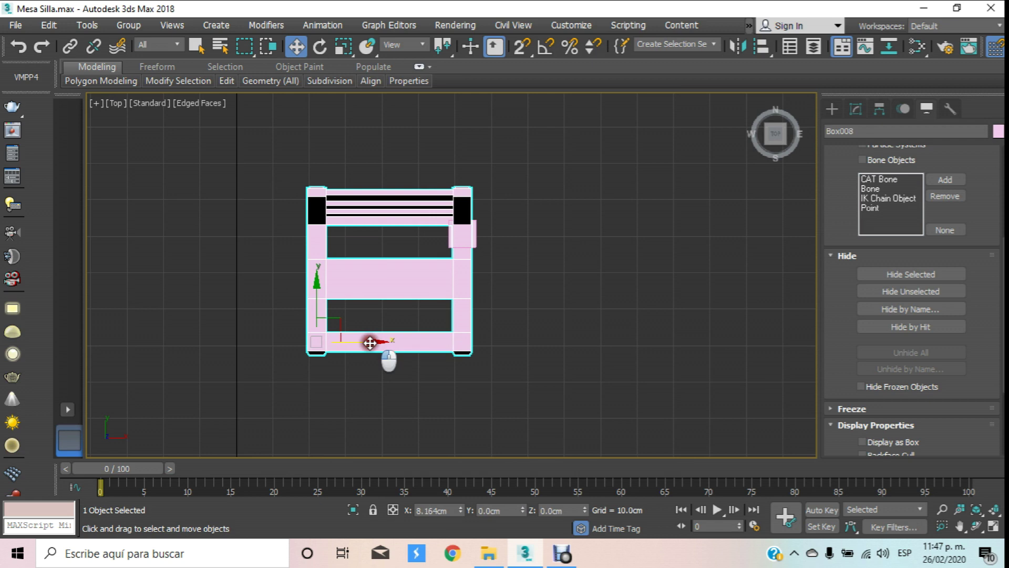
# Step: Hide the pink chair and the other selected scene objects
pyautogui.click(894, 275)
pyautogui.scroll(-2, 648, 250)
pyautogui.scroll(-2, 636, 239)
pyautogui.scroll(-1, 573, 216)
pyautogui.scroll(-2, 573, 215)
pyautogui.moveTo(573, 217); pyautogui.dragTo(516, 207, button='middle')
pyautogui.moveTo(452, 184); pyautogui.dragTo(653, 418)
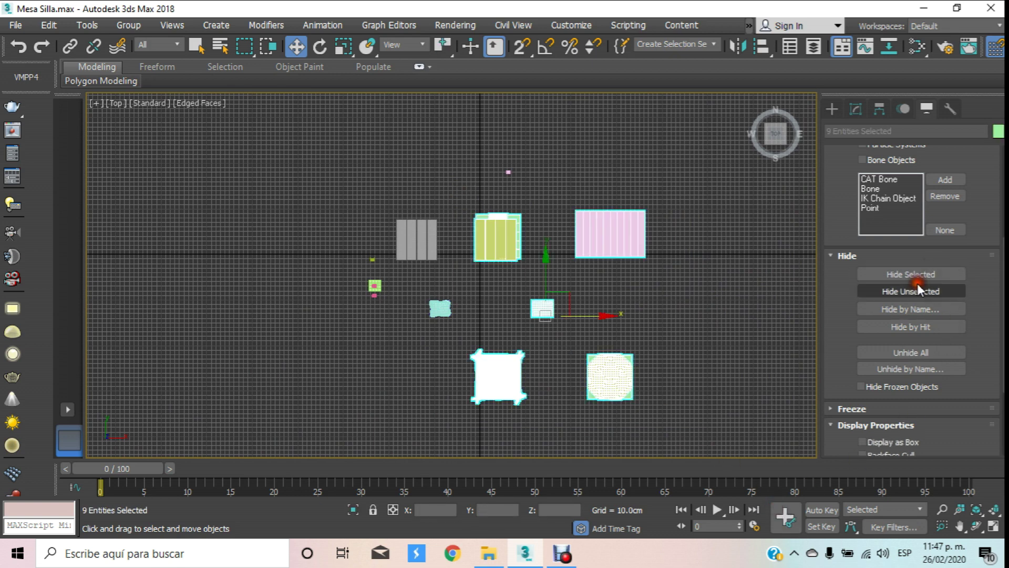
pyautogui.click(912, 275)
# Step: Hide the leftover objects and Cojin group, turn off the grid, and select the pink box in Perspective
pyautogui.moveTo(337, 270); pyautogui.dragTo(457, 316)
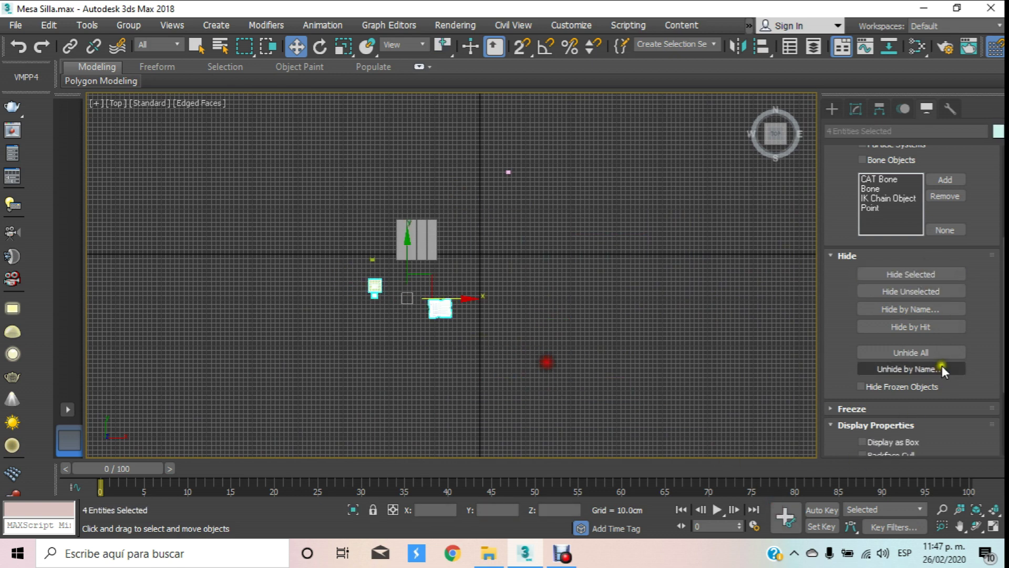
pyautogui.click(911, 274)
pyautogui.moveTo(360, 237); pyautogui.dragTo(379, 291)
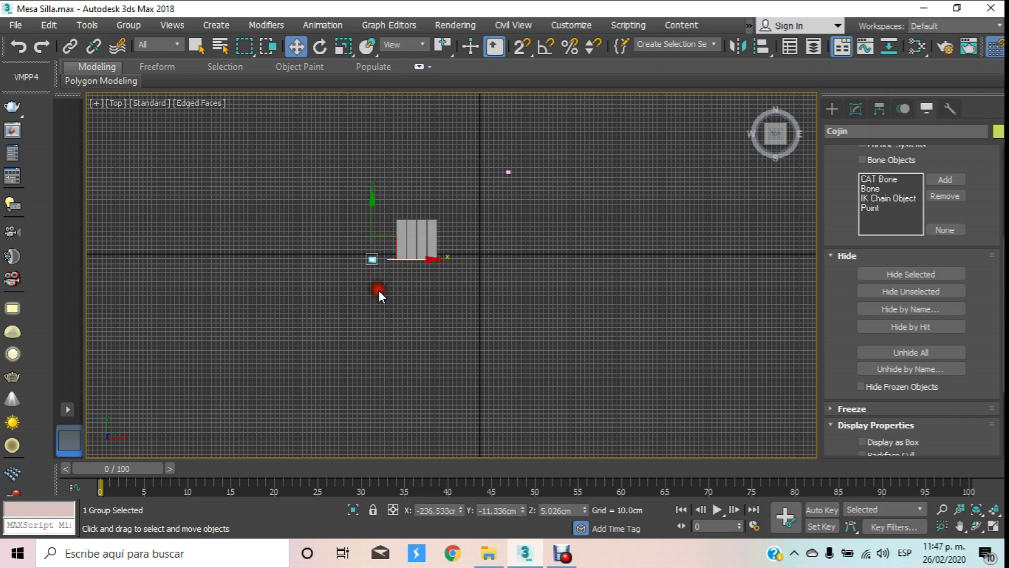
pyautogui.click(897, 273)
pyautogui.moveTo(546, 238); pyautogui.dragTo(512, 286, button='middle')
pyautogui.scroll(3, 478, 208)
pyautogui.scroll(2, 455, 256)
pyautogui.press('g')
pyautogui.press('p')
pyautogui.moveTo(362, 361); pyautogui.dragTo(433, 231, button='middle')
pyautogui.click(405, 232)
# Step: Set the pink box's length and width to 5.0cm
pyautogui.click(855, 110)
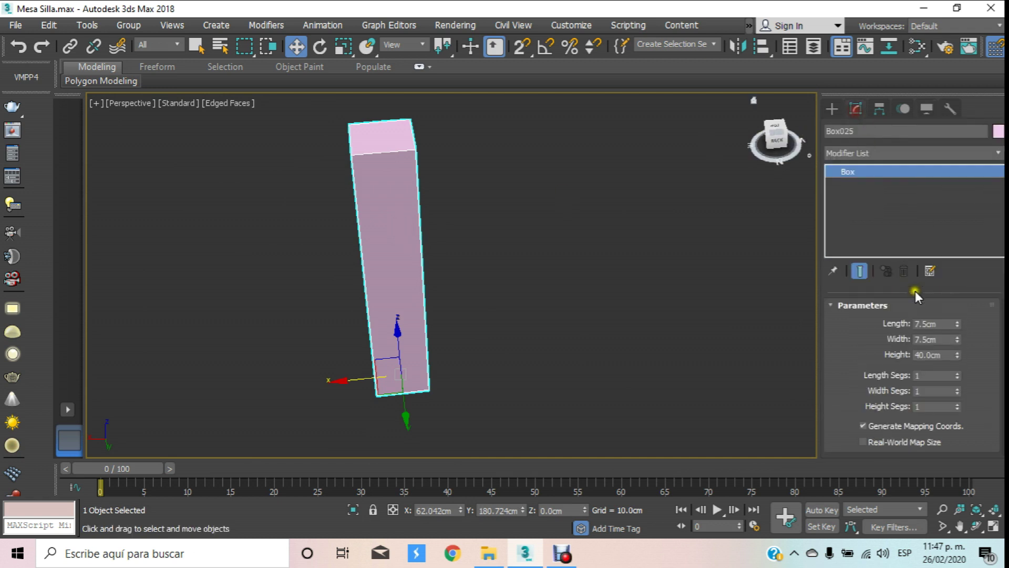
pyautogui.doubleClick(944, 341)
pyautogui.write('5')
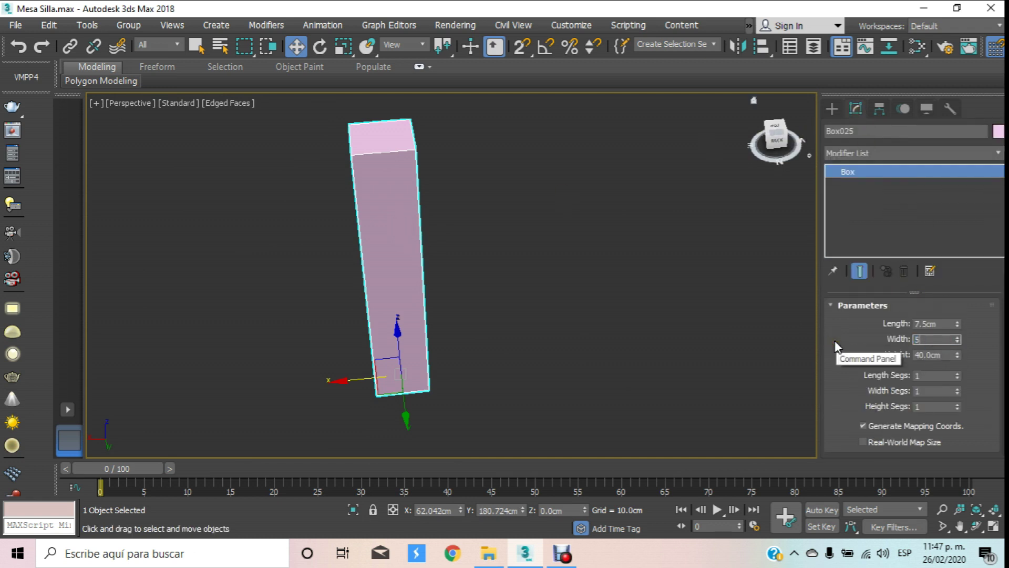
pyautogui.press('Tab')
pyautogui.write('5')
pyautogui.press('Return')
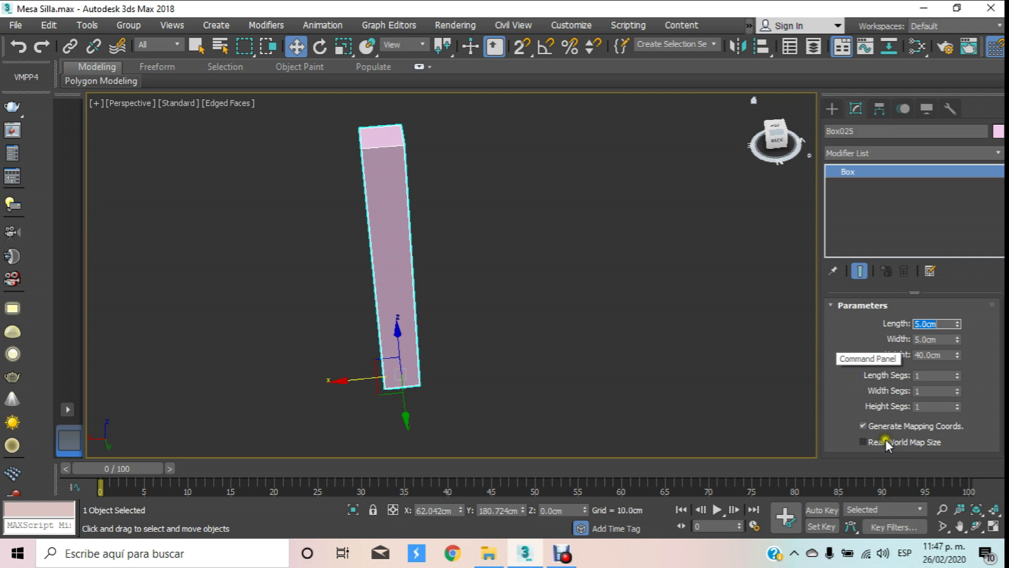
pyautogui.click(977, 525)
pyautogui.moveTo(361, 289)
pyautogui.mouseDown()
pyautogui.moveTo(462, 292)
pyautogui.moveTo(516, 318)
pyautogui.moveTo(516, 279)
pyautogui.moveTo(436, 214)
pyautogui.moveTo(420, 173)
pyautogui.mouseUp()
# Step: Convert the leg box to an Editable Poly
pyautogui.click(296, 46)
pyautogui.click(497, 280)
pyautogui.click(464, 273)
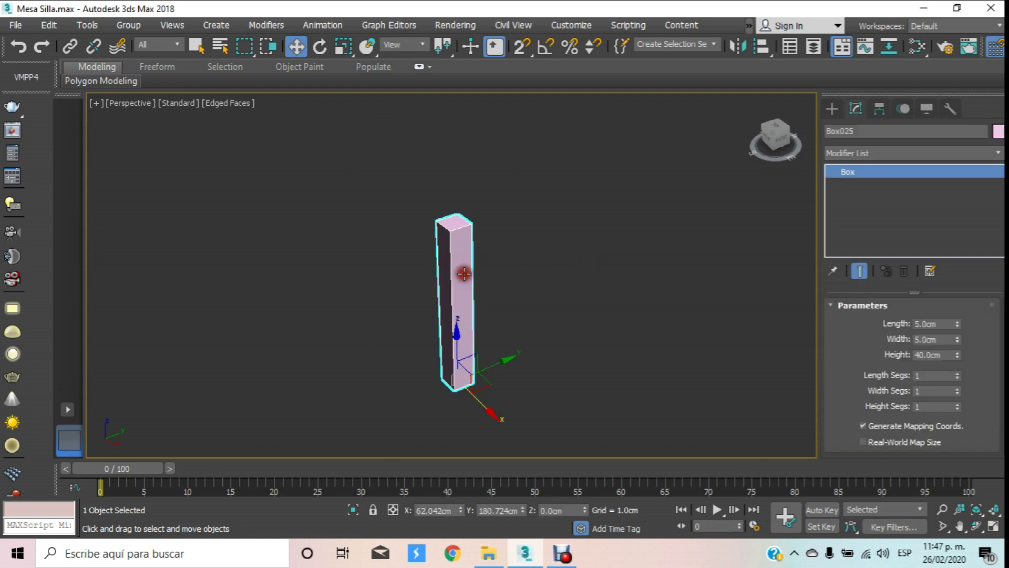
pyautogui.rightClick(464, 274)
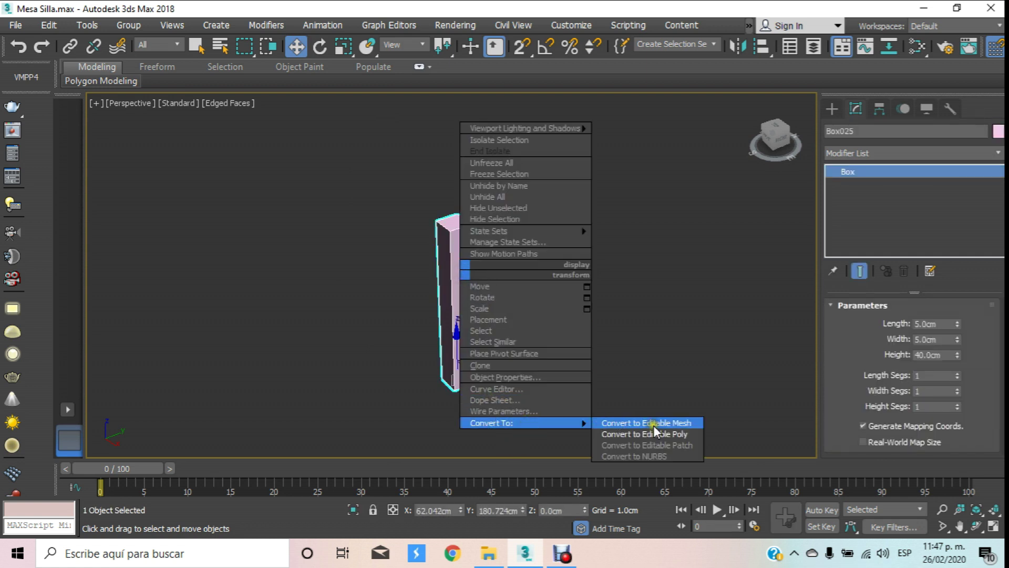
pyautogui.click(654, 434)
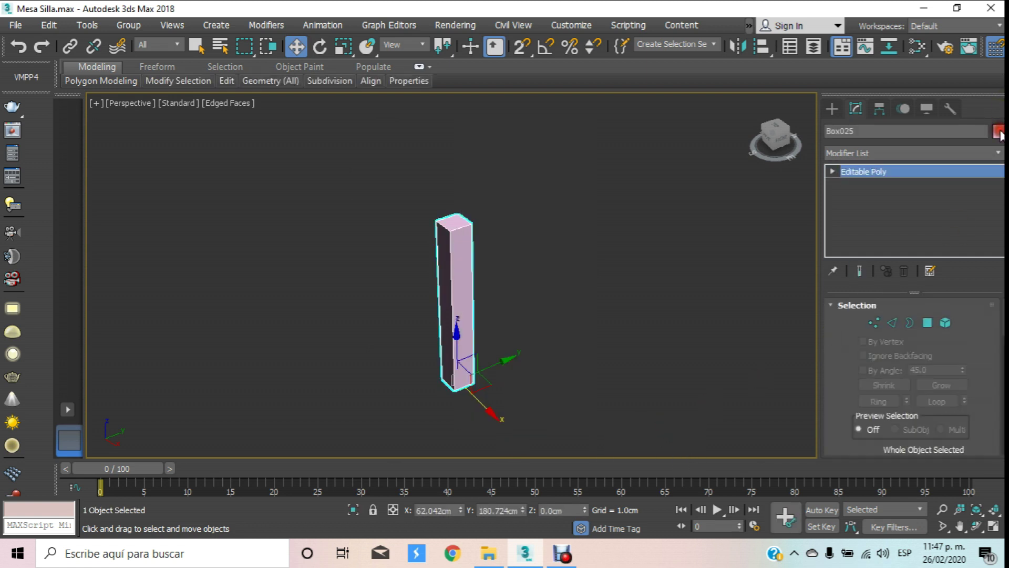
# Step: Change the leg box's object colour to red
pyautogui.click(998, 132)
pyautogui.click(457, 266)
pyautogui.click(407, 245)
pyautogui.click(390, 249)
pyautogui.click(581, 358)
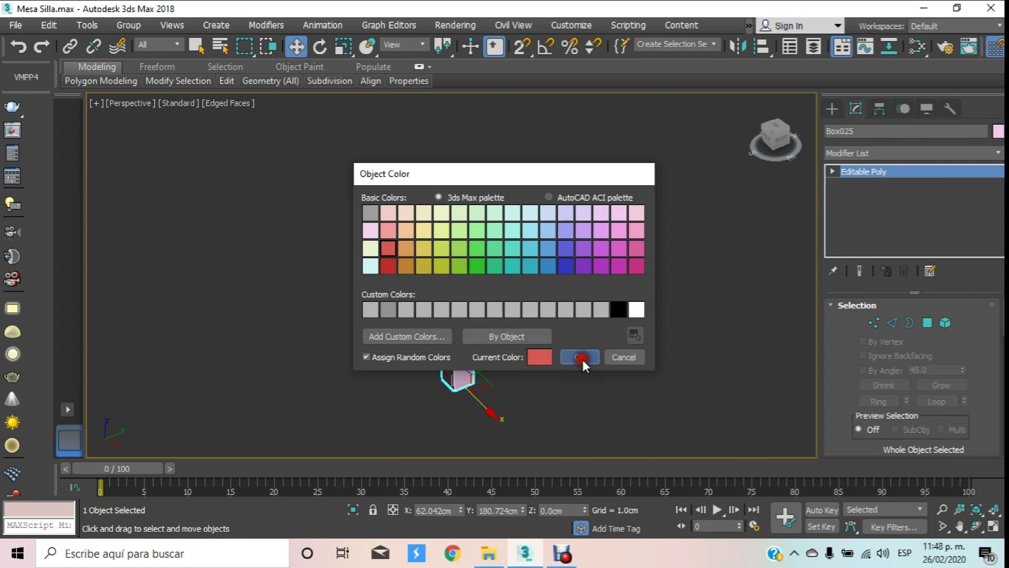
pyautogui.click(529, 298)
pyautogui.scroll(4, 529, 298)
pyautogui.scroll(-5, 528, 280)
pyautogui.scroll(3, 528, 279)
pyautogui.scroll(4, 512, 269)
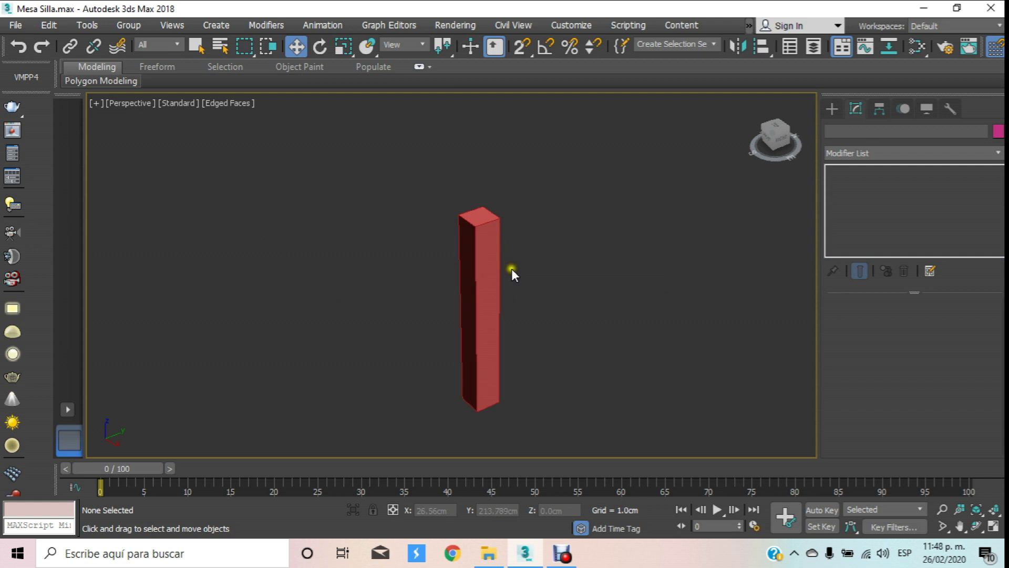
pyautogui.scroll(2, 512, 269)
pyautogui.click(491, 226)
pyautogui.moveTo(492, 224)
pyautogui.mouseDown(button='middle')
pyautogui.moveTo(503, 202)
pyautogui.moveTo(514, 209)
pyautogui.moveTo(546, 187)
pyautogui.mouseUp(button='middle')
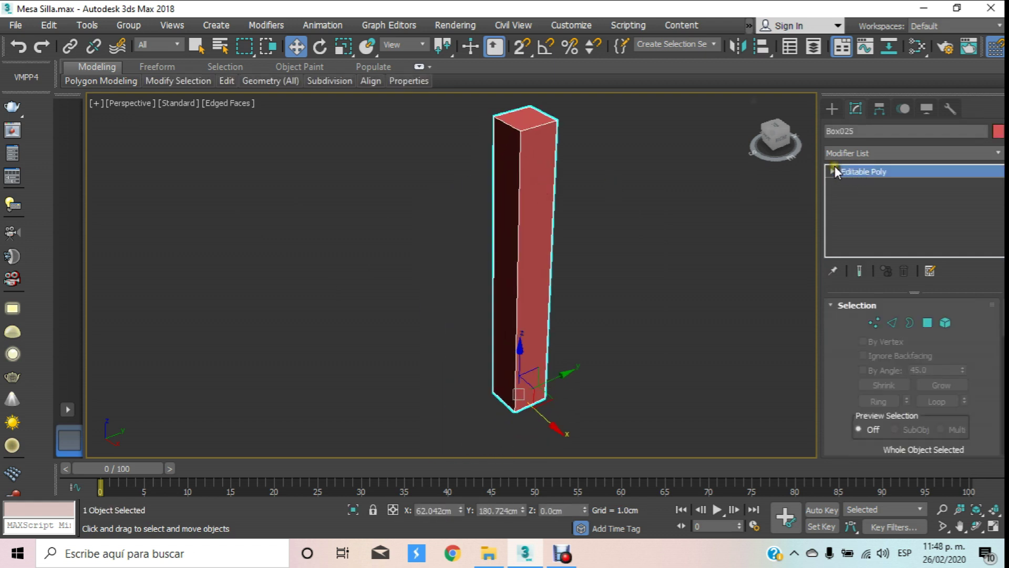
# Step: Select the leg's four bottom vertices for uniform scaling about the selection centre
pyautogui.click(833, 170)
pyautogui.click(861, 184)
pyautogui.moveTo(429, 377); pyautogui.dragTo(673, 460)
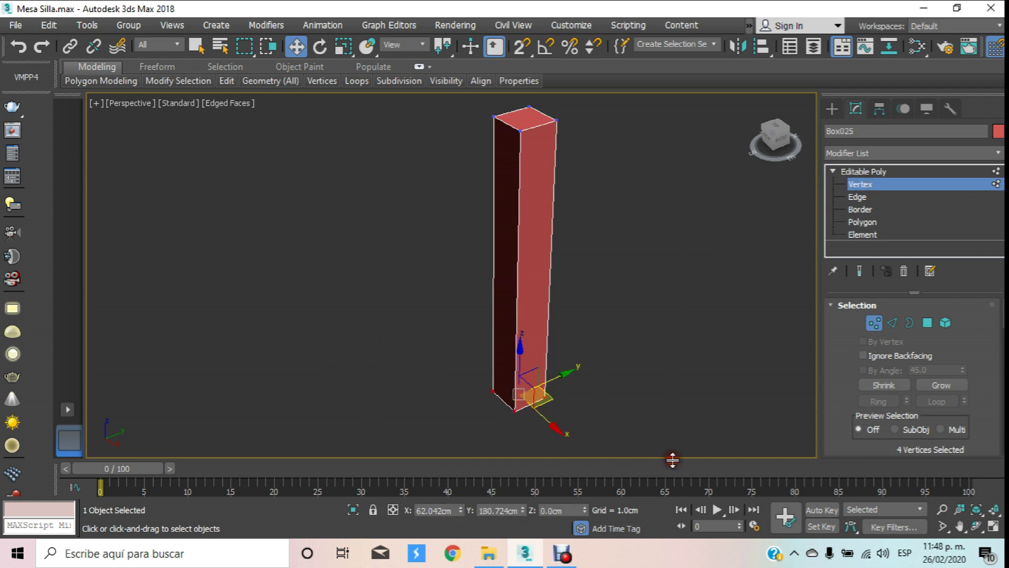
pyautogui.moveTo(438, 320); pyautogui.dragTo(738, 500)
pyautogui.click(337, 55)
pyautogui.moveTo(443, 46); pyautogui.dragTo(444, 88)
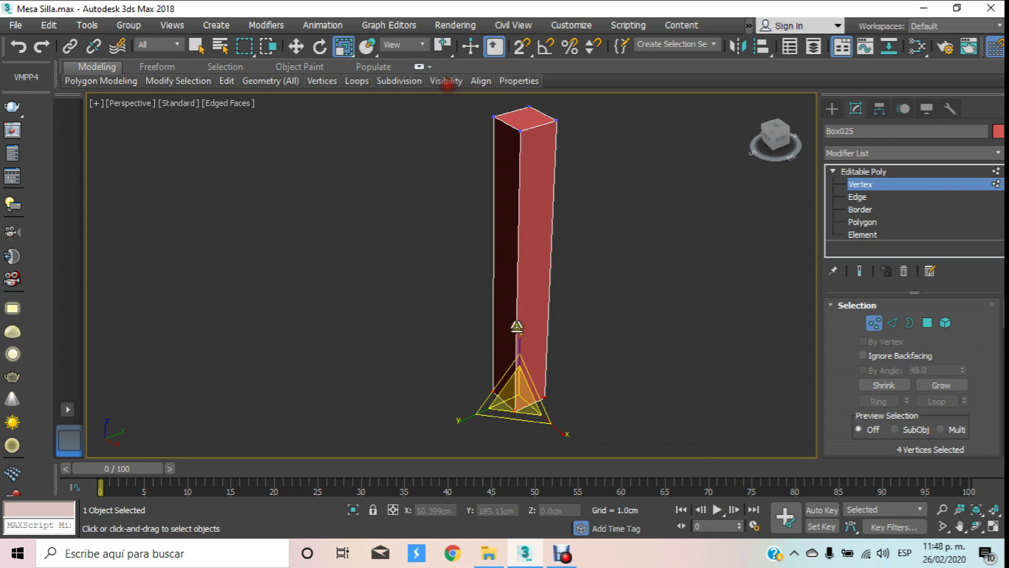
pyautogui.moveTo(526, 393); pyautogui.dragTo(527, 404)
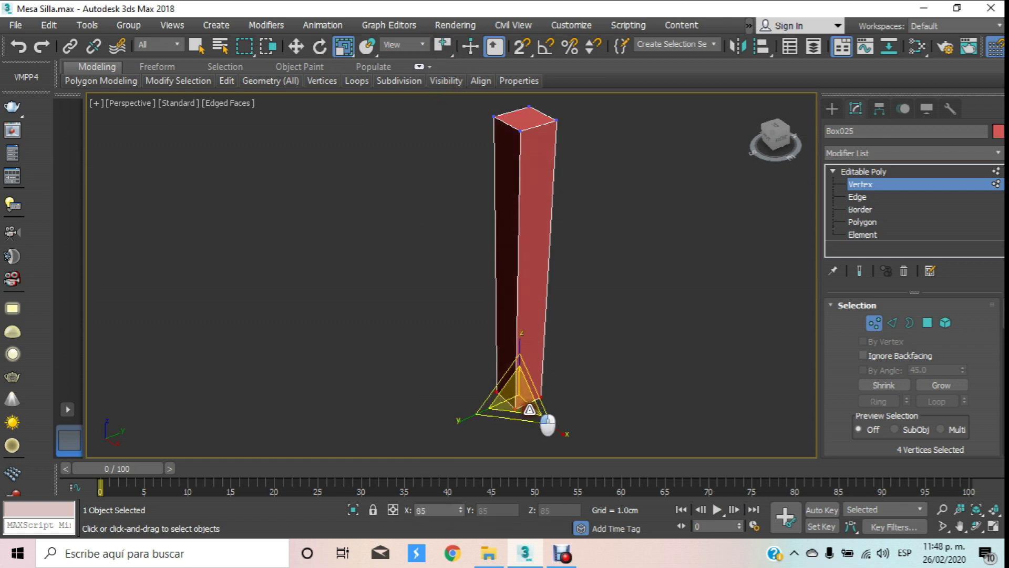
# Step: Scale the bottom vertices inward in Front view to taper the leg
pyautogui.press('f')
pyautogui.scroll(4, 557, 357)
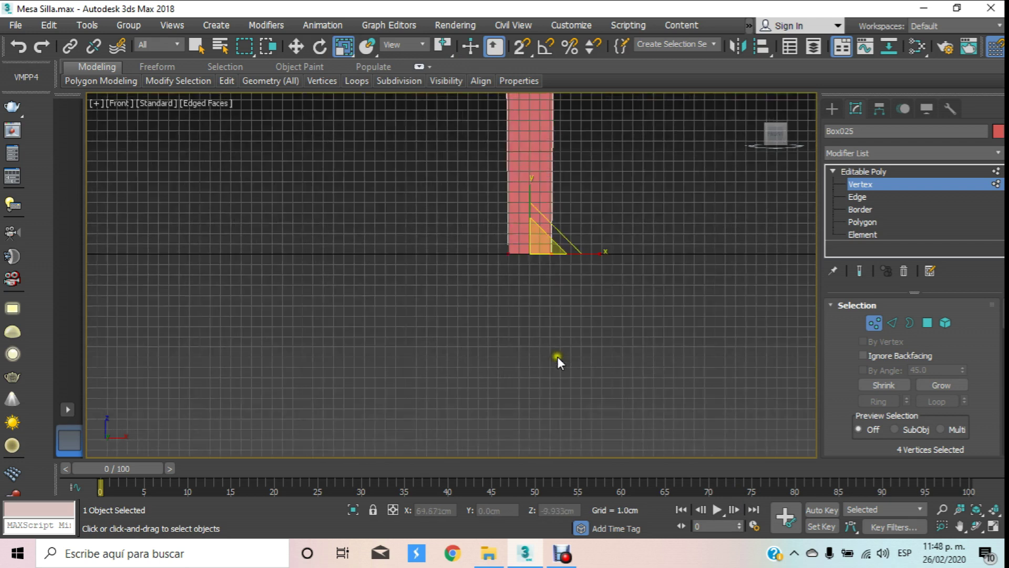
pyautogui.scroll(3, 516, 228)
pyautogui.moveTo(575, 298); pyautogui.dragTo(566, 291)
pyautogui.scroll(-5, 546, 342)
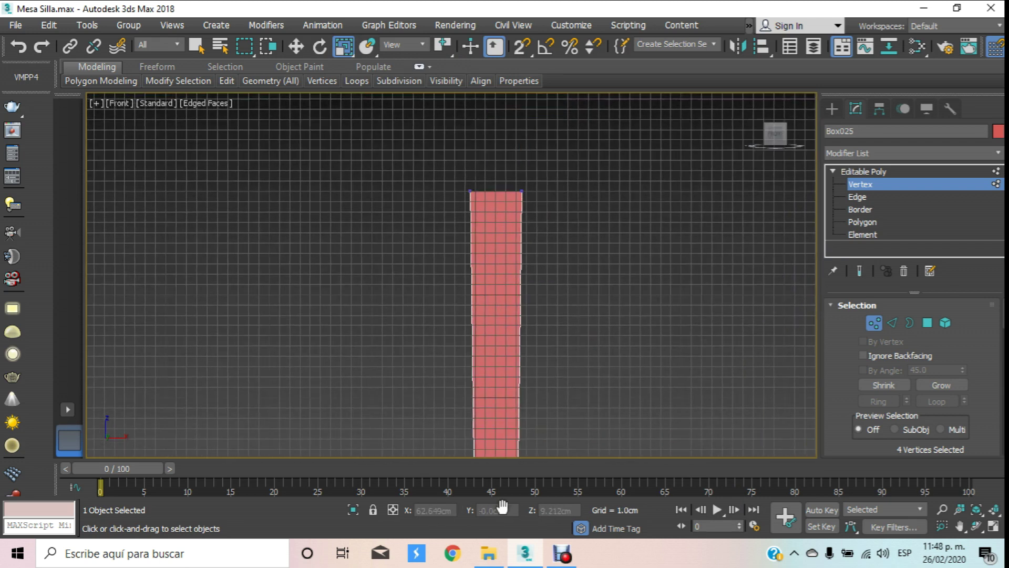
pyautogui.press('p')
pyautogui.scroll(-3, 579, 346)
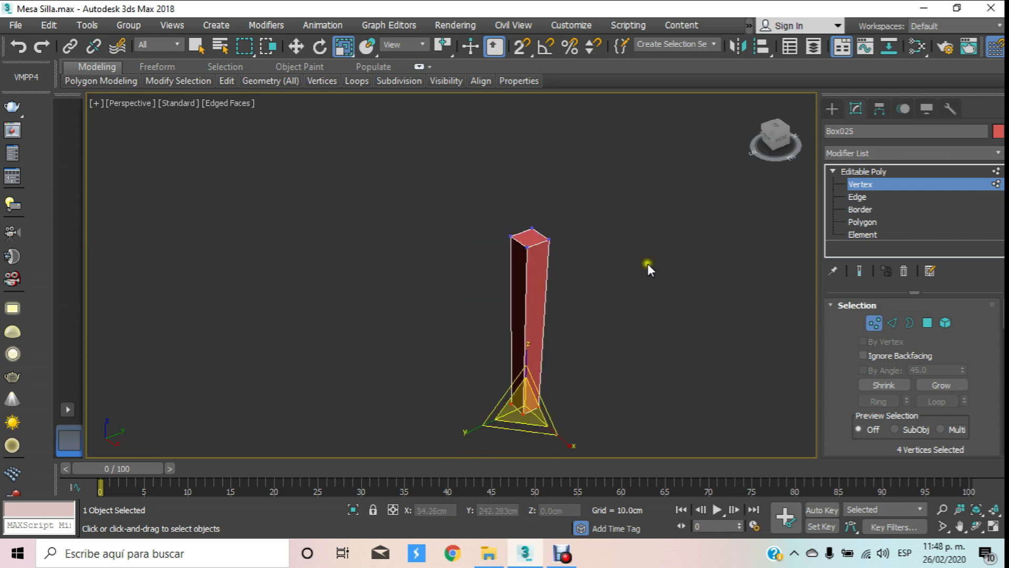
pyautogui.click(861, 184)
pyautogui.click(296, 47)
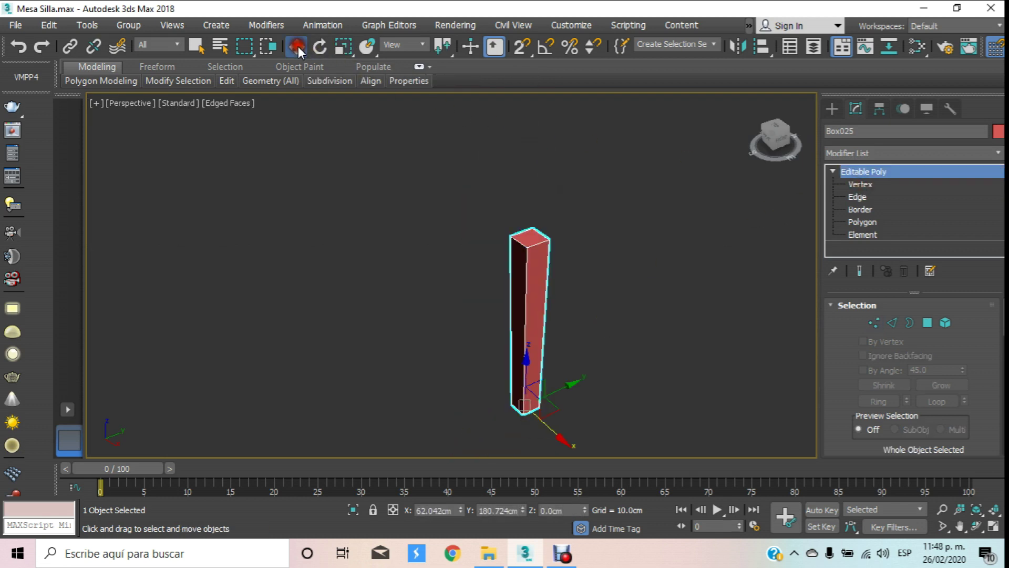
# Step: Select the top polygon of the red leg
pyautogui.moveTo(493, 395); pyautogui.dragTo(514, 366, button='middle')
pyautogui.scroll(2, 554, 226)
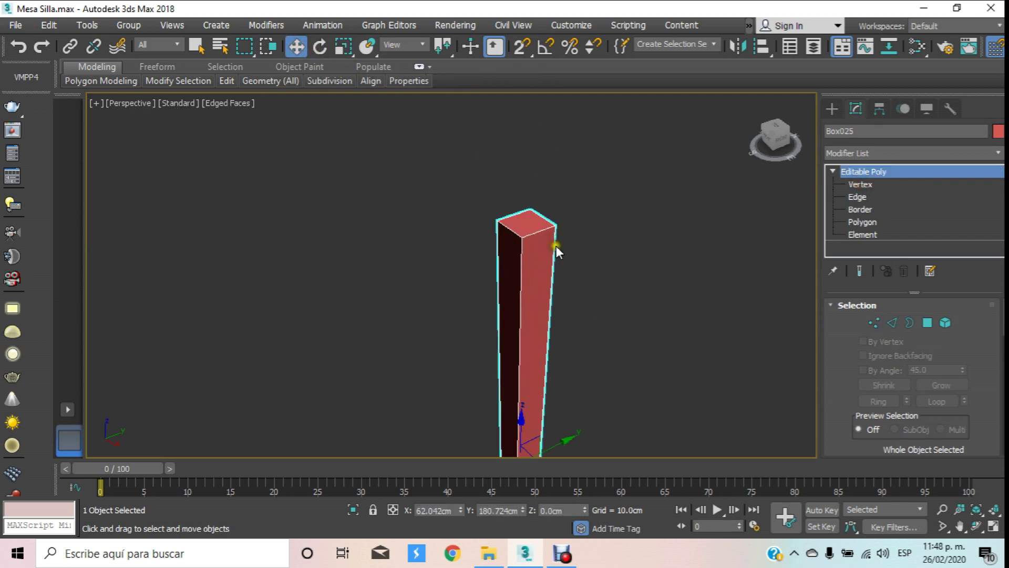
pyautogui.click(856, 222)
pyautogui.click(527, 221)
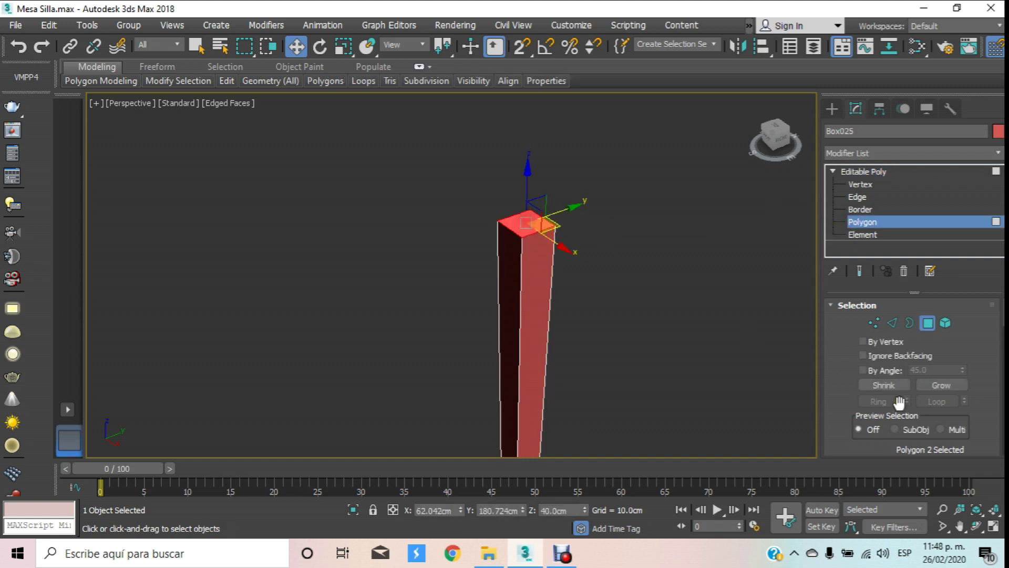
pyautogui.scroll(-3, 834, 382)
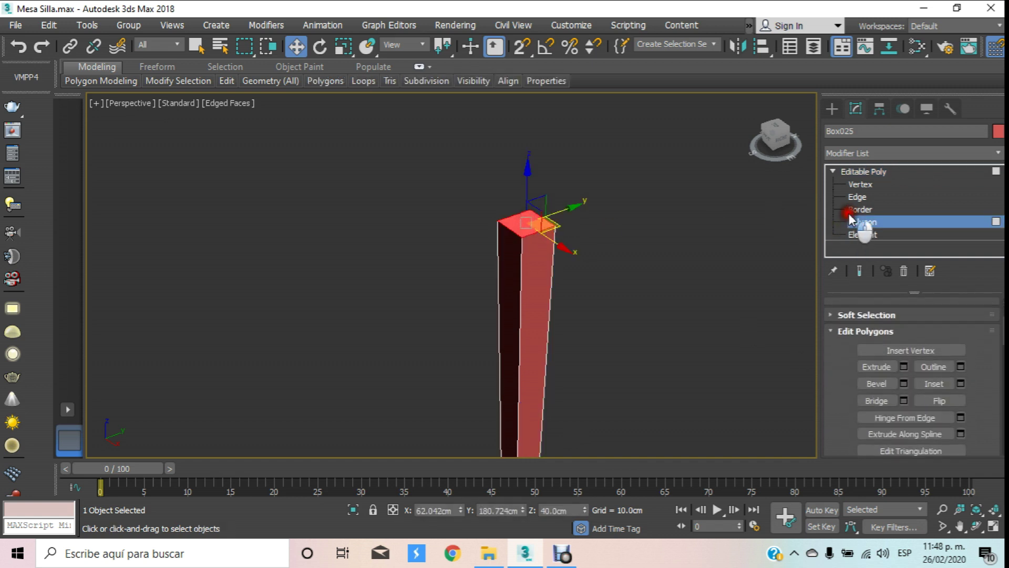
# Step: Extrude the top face upward by 5.0cm
pyautogui.click(904, 366)
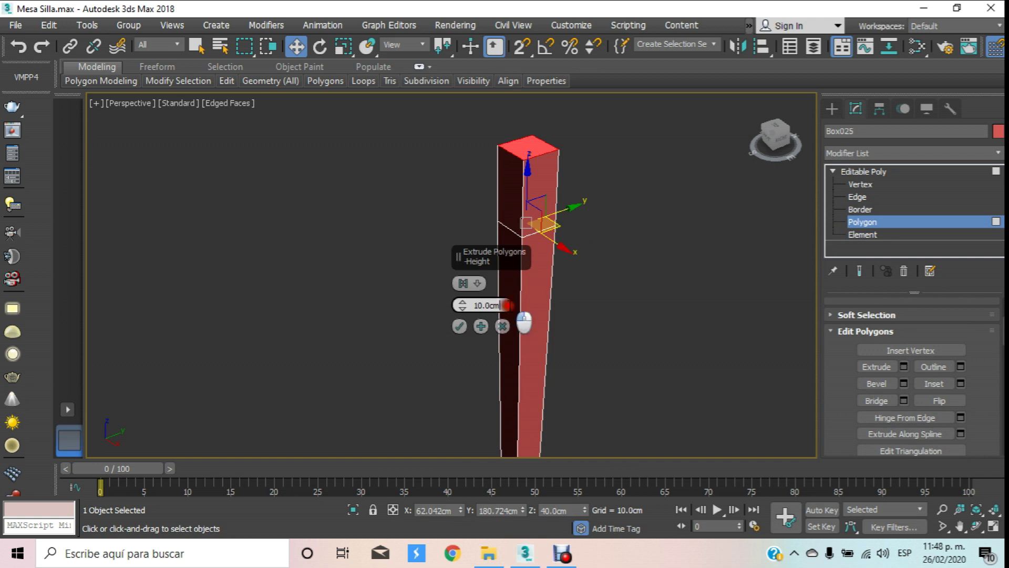
pyautogui.write('5')
pyautogui.press('Return')
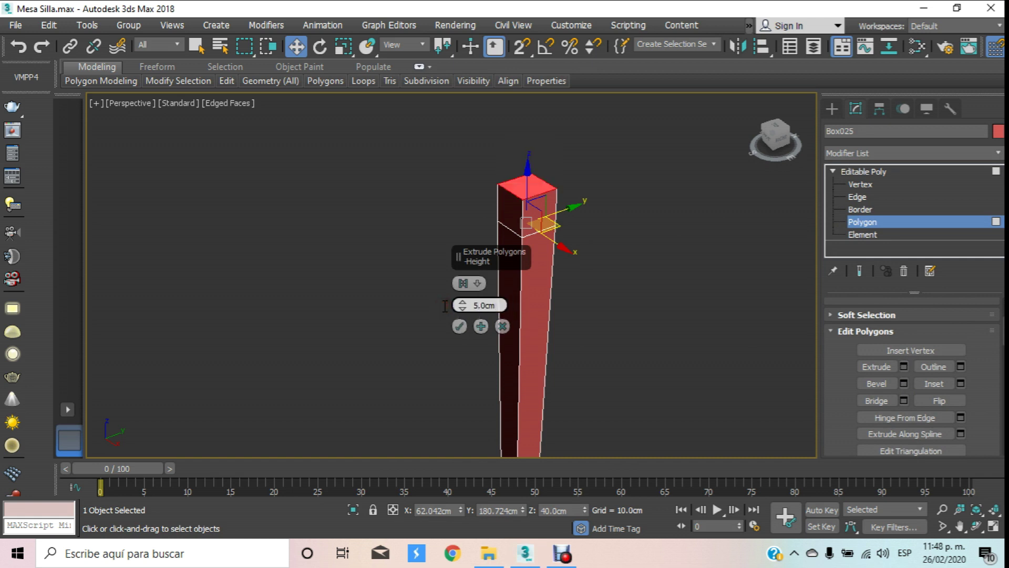
pyautogui.click(456, 326)
pyautogui.click(578, 279)
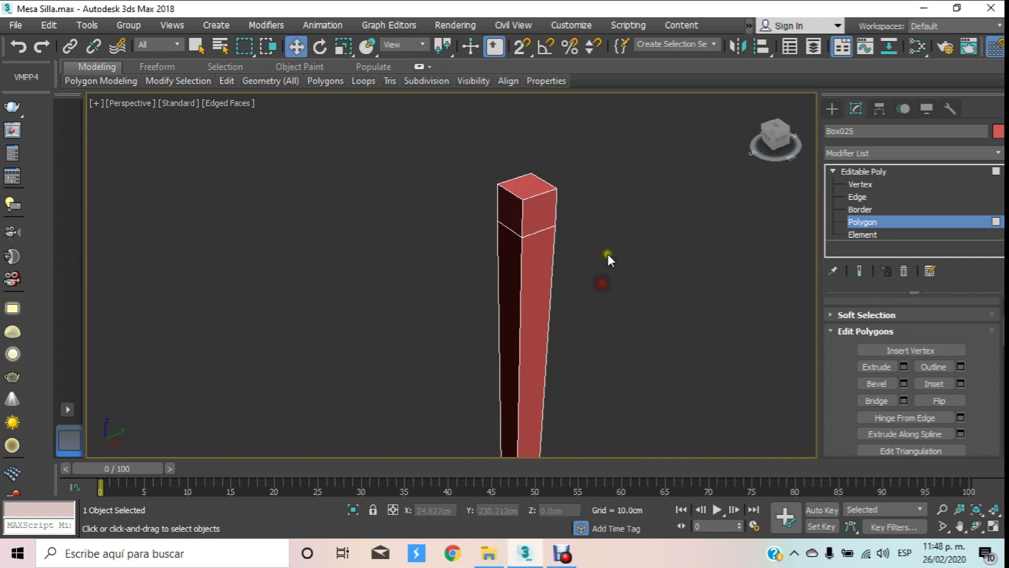
pyautogui.scroll(-3, 615, 273)
pyautogui.click(935, 221)
pyautogui.click(614, 288)
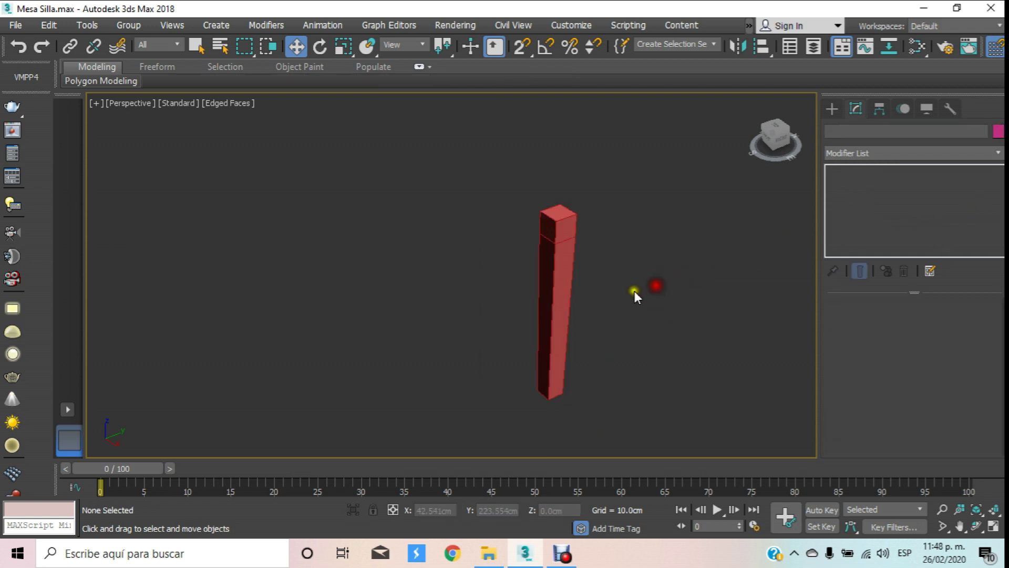
pyautogui.click(579, 307)
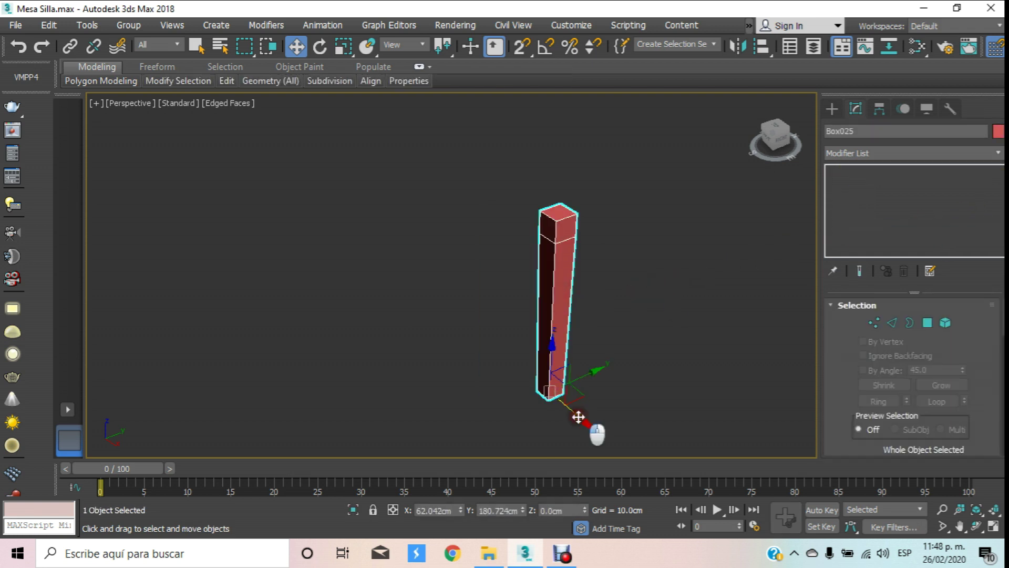
# Step: Copy the red leg to its left as Box026 and view it in Front view
pyautogui.keyDown('shift'); pyautogui.moveTo(579, 417); pyautogui.dragTo(502, 336); pyautogui.keyUp('shift')
pyautogui.click(499, 337)
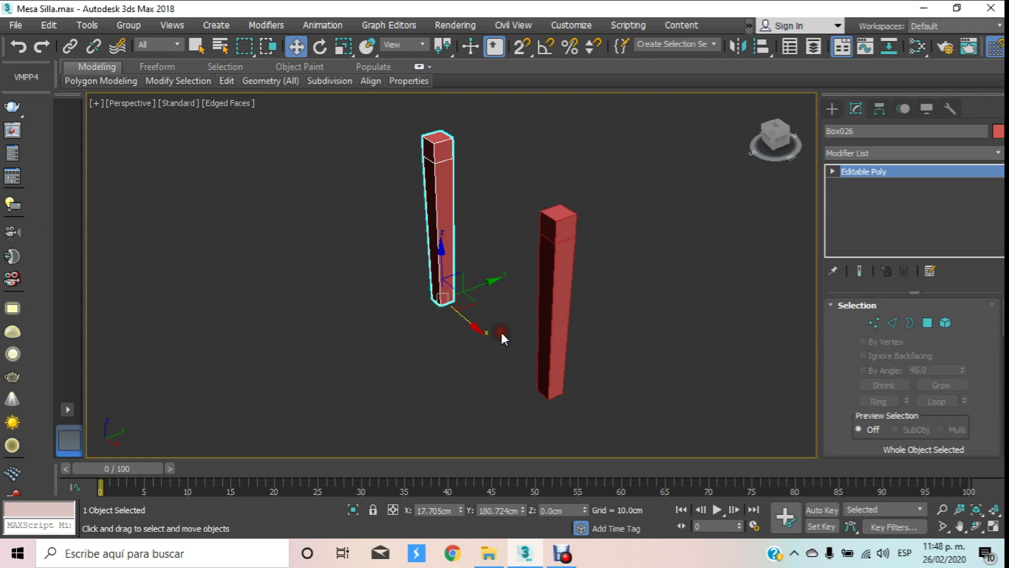
pyautogui.press('f')
pyautogui.scroll(-5, 509, 329)
pyautogui.scroll(3, 485, 364)
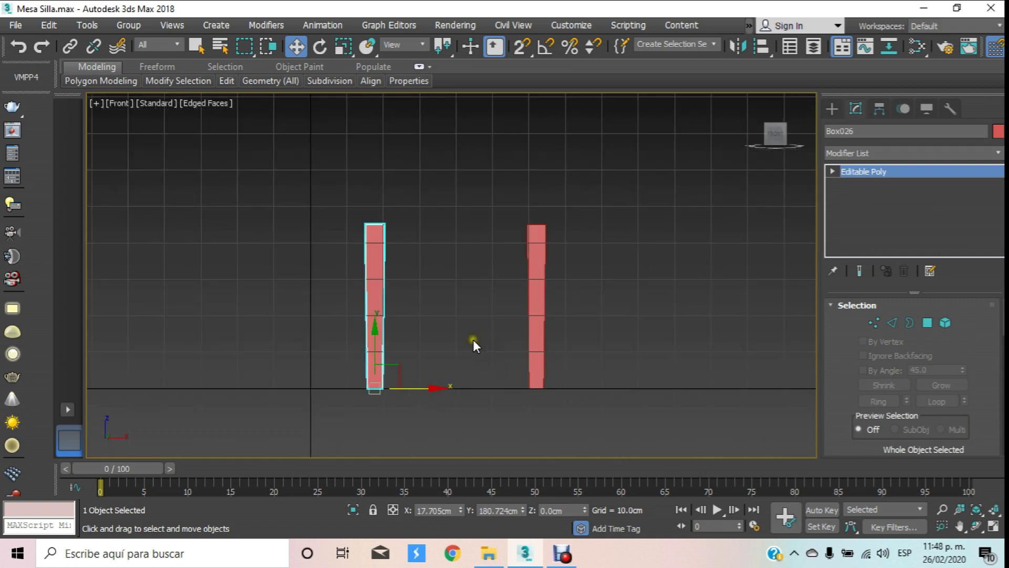
# Step: Delete the extra left post and reposition the remaining leg, Box025, in Top view
pyautogui.press('Delete')
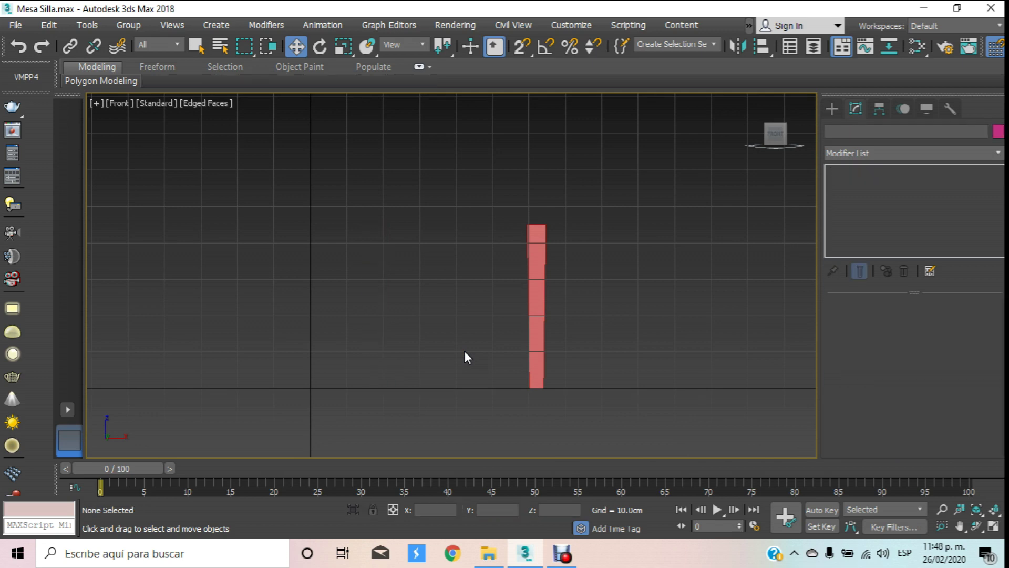
pyautogui.press('t')
pyautogui.click(449, 232)
pyautogui.scroll(2, 450, 232)
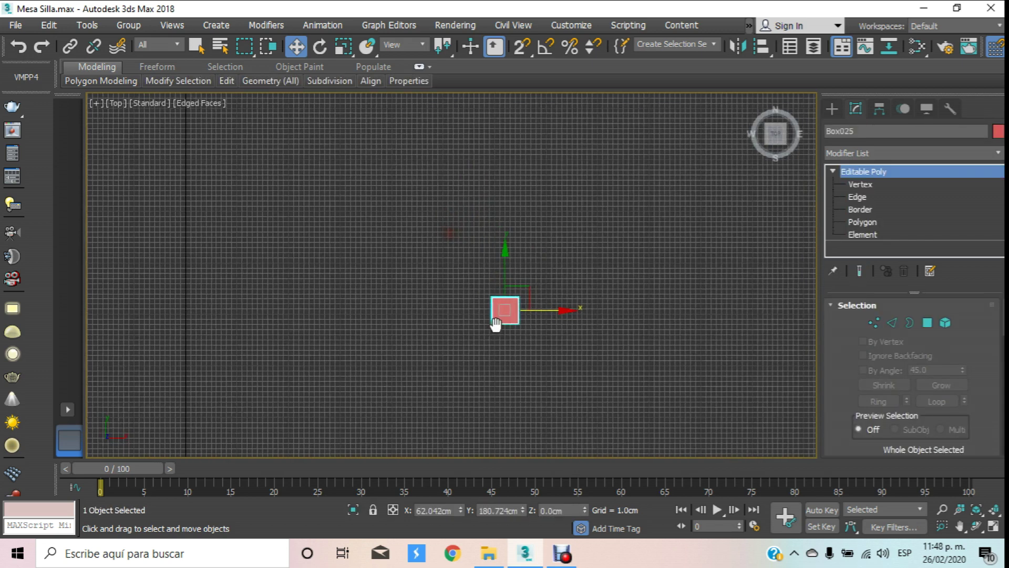
pyautogui.moveTo(526, 323); pyautogui.dragTo(225, 331)
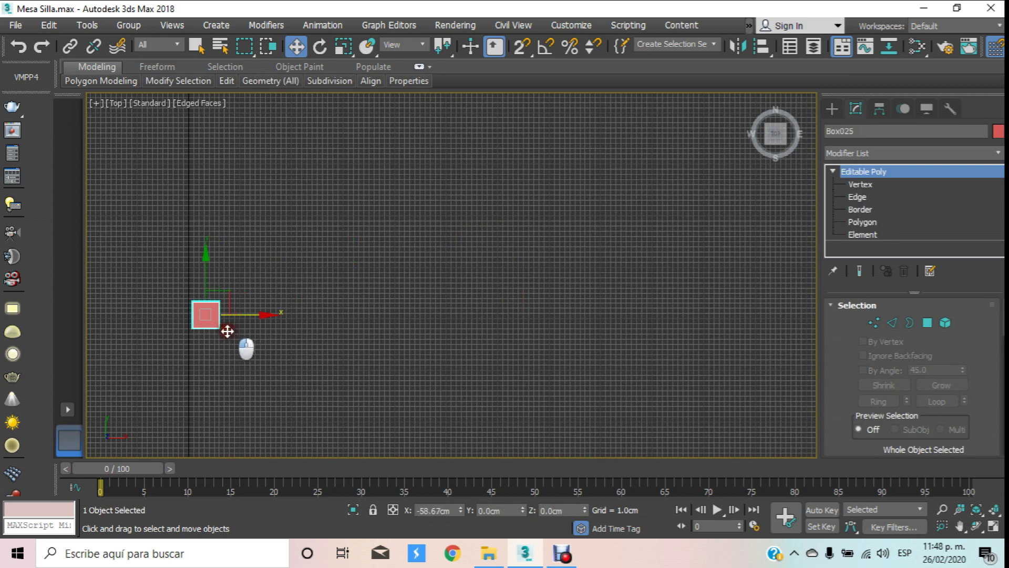
pyautogui.moveTo(202, 272)
pyautogui.mouseDown()
pyautogui.moveTo(210, 262)
pyautogui.moveTo(398, 350)
pyautogui.moveTo(401, 281)
pyautogui.mouseUp()
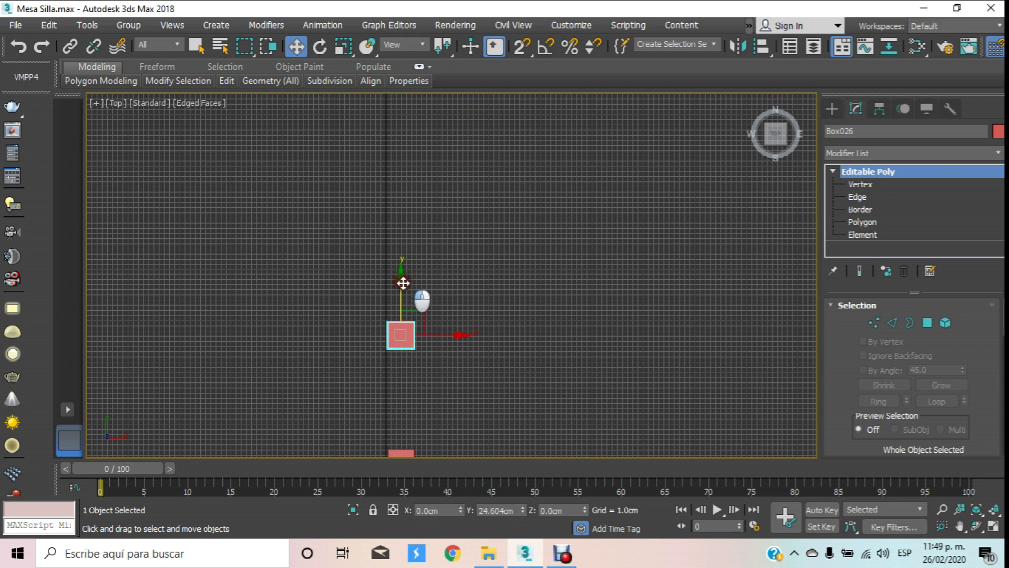
# Step: Clone Box025 as a copy named Box026 and frame both legs in Left view
pyautogui.keyDown('shift'); pyautogui.moveTo(401, 280); pyautogui.dragTo(399, 283); pyautogui.keyUp('shift')
pyautogui.click(494, 338)
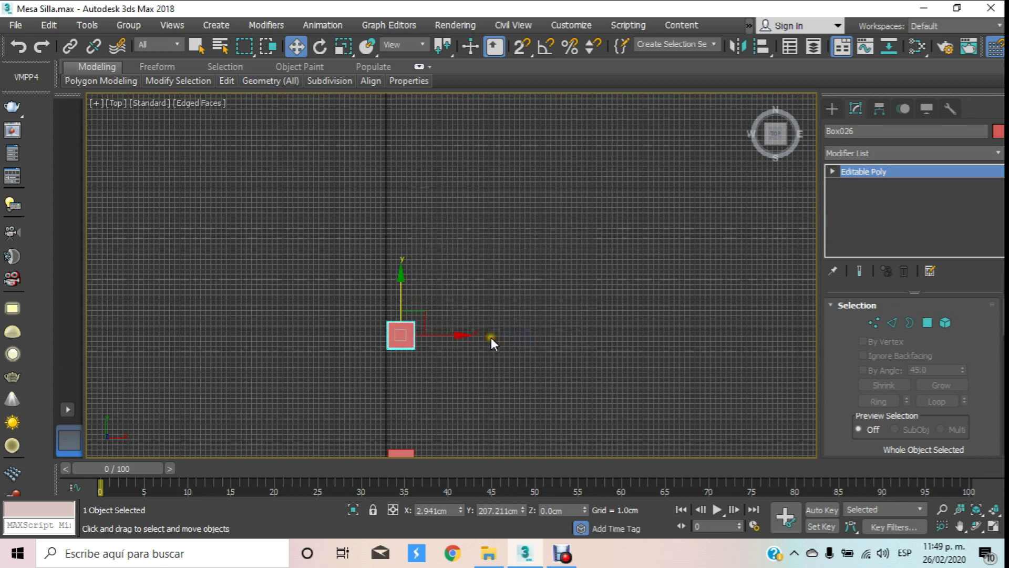
pyautogui.press('l')
pyautogui.moveTo(474, 274); pyautogui.dragTo(693, 279, button='middle')
pyautogui.scroll(3, 308, 213)
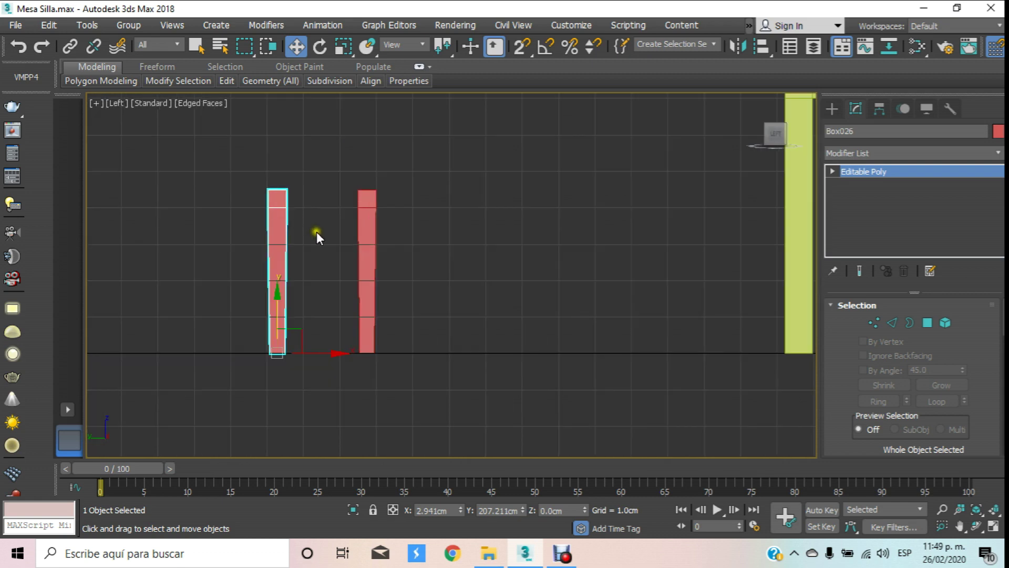
pyautogui.moveTo(316, 232); pyautogui.dragTo(359, 243, button='middle')
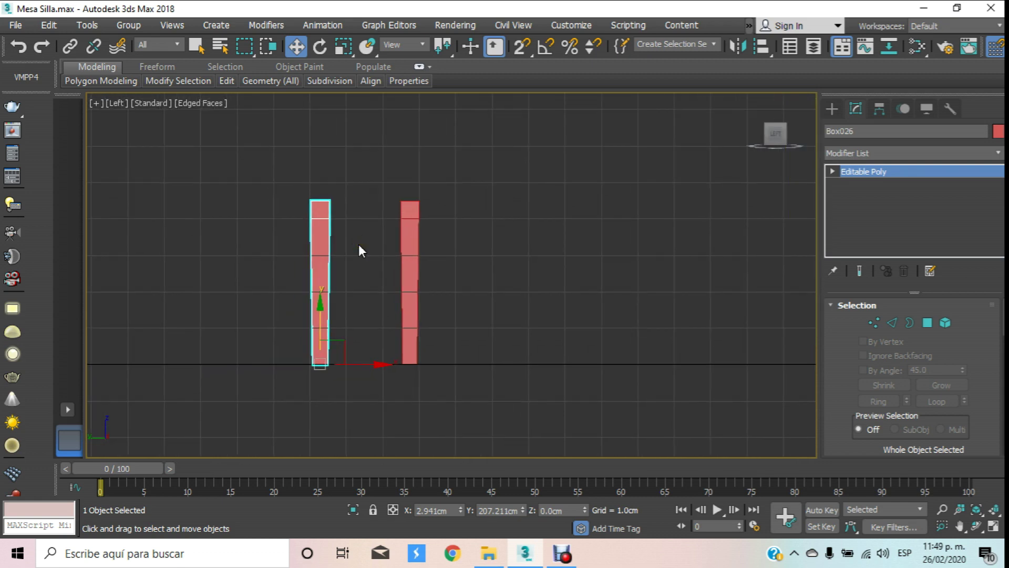
# Step: Move the copied leg Box026 left along X, away from the original
pyautogui.press('t')
pyautogui.scroll(-2, 359, 244)
pyautogui.scroll(-2, 358, 244)
pyautogui.scroll(-2, 358, 244)
pyautogui.scroll(3, 358, 244)
pyautogui.scroll(3, 368, 282)
pyautogui.press('l')
pyautogui.moveTo(369, 361); pyautogui.dragTo(388, 368, button='middle')
pyautogui.moveTo(383, 372); pyautogui.dragTo(348, 371)
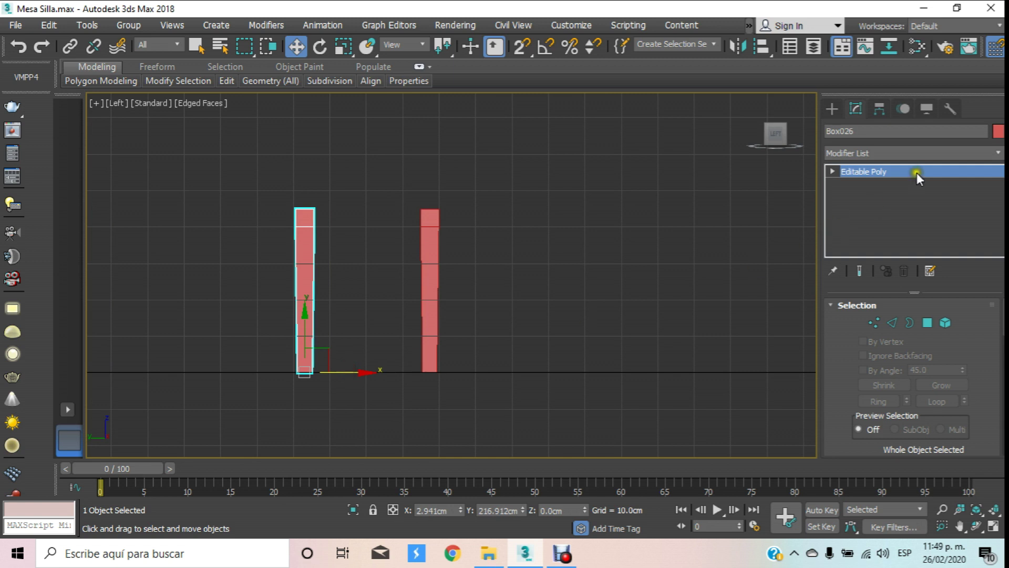
# Step: Slant the left leg by shifting its bottom vertices left along X
pyautogui.click(839, 168)
pyautogui.click(861, 184)
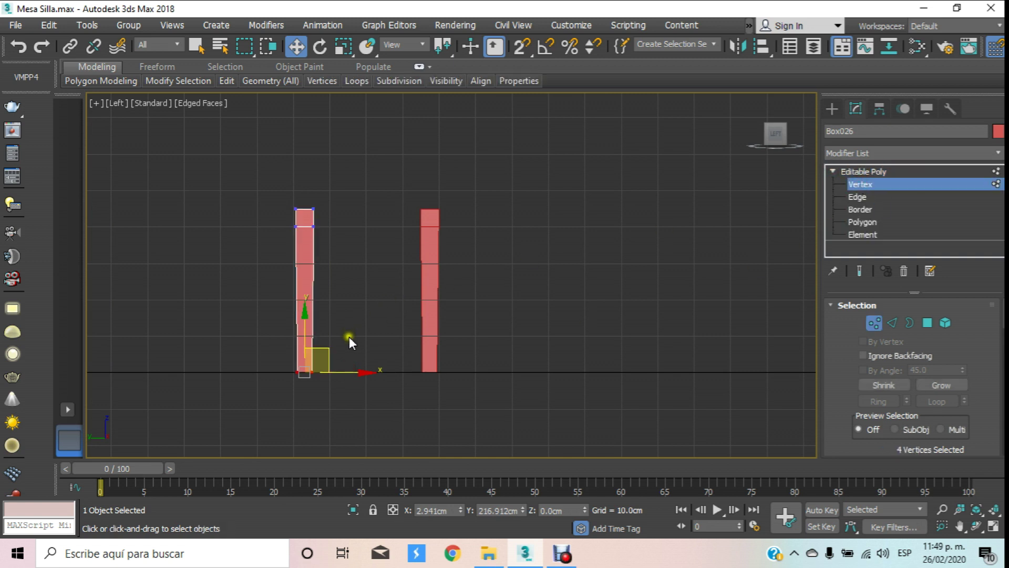
pyautogui.moveTo(339, 374); pyautogui.dragTo(320, 375)
pyautogui.click(864, 171)
pyautogui.click(503, 270)
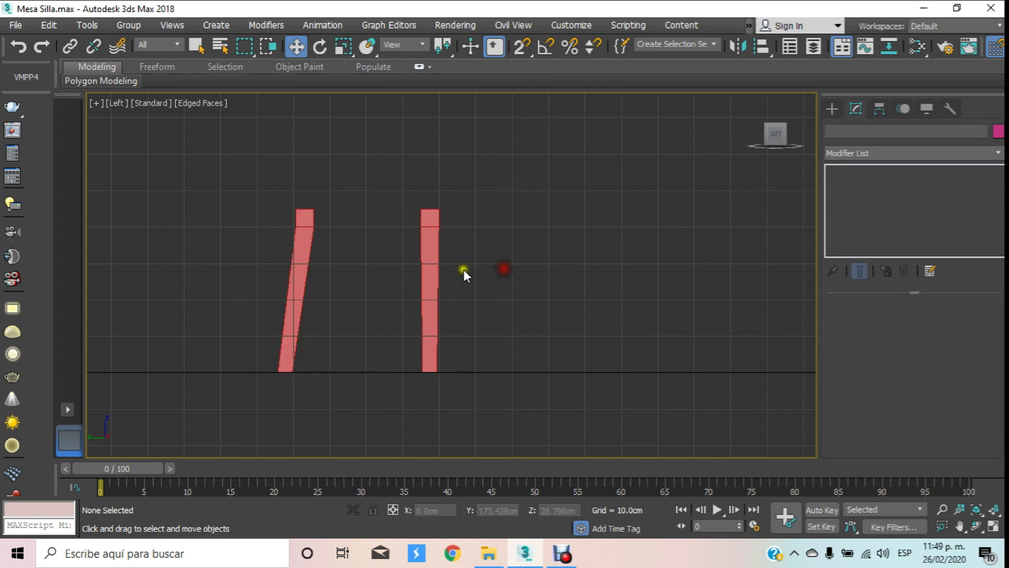
# Step: Slant the right leg by moving its bottom vertices outward along X
pyautogui.click(420, 240)
pyautogui.click(860, 186)
pyautogui.moveTo(369, 367)
pyautogui.mouseDown()
pyautogui.moveTo(447, 400)
pyautogui.moveTo(483, 377)
pyautogui.mouseUp()
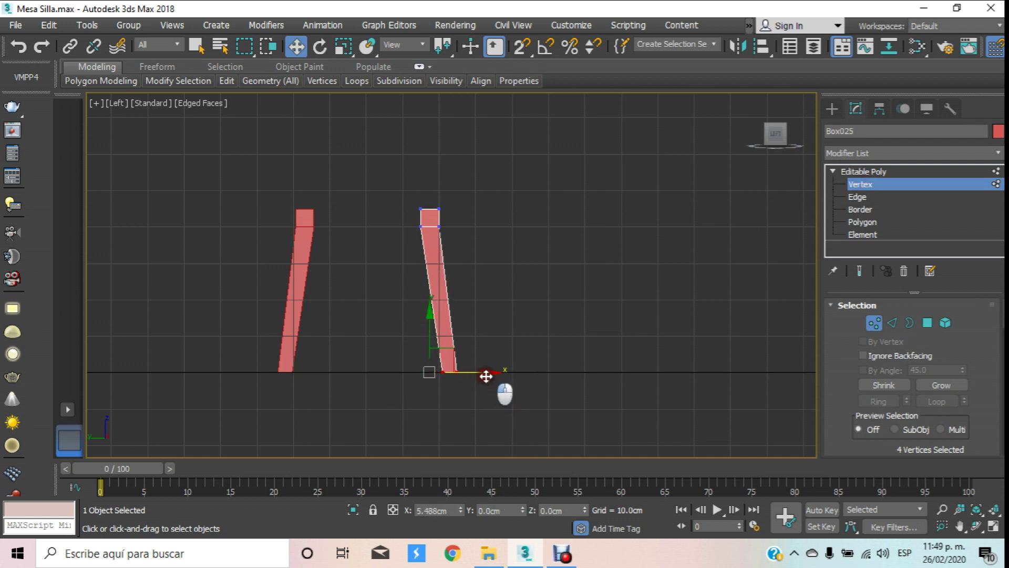
pyautogui.moveTo(483, 377); pyautogui.dragTo(474, 377)
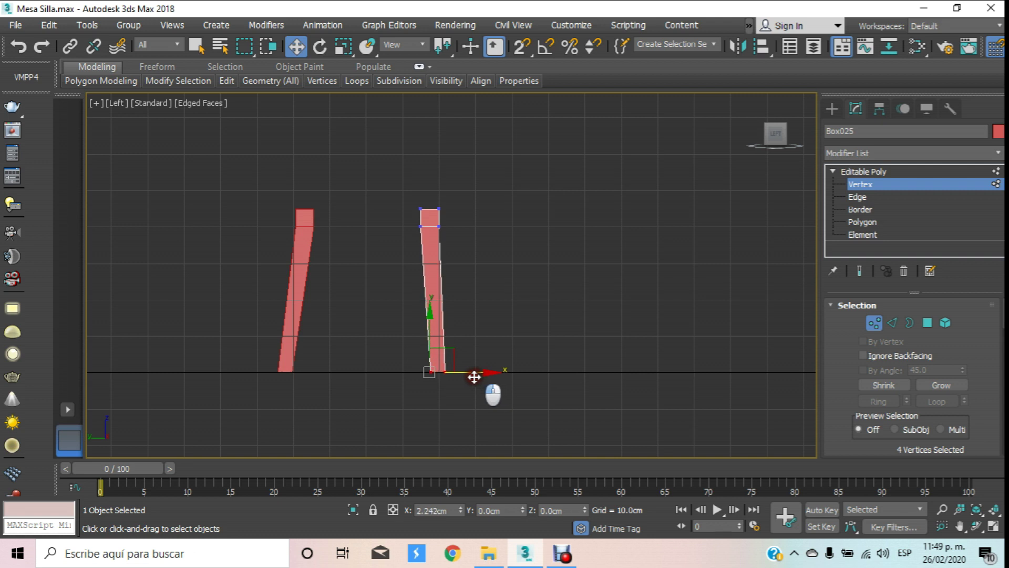
pyautogui.scroll(2, 461, 379)
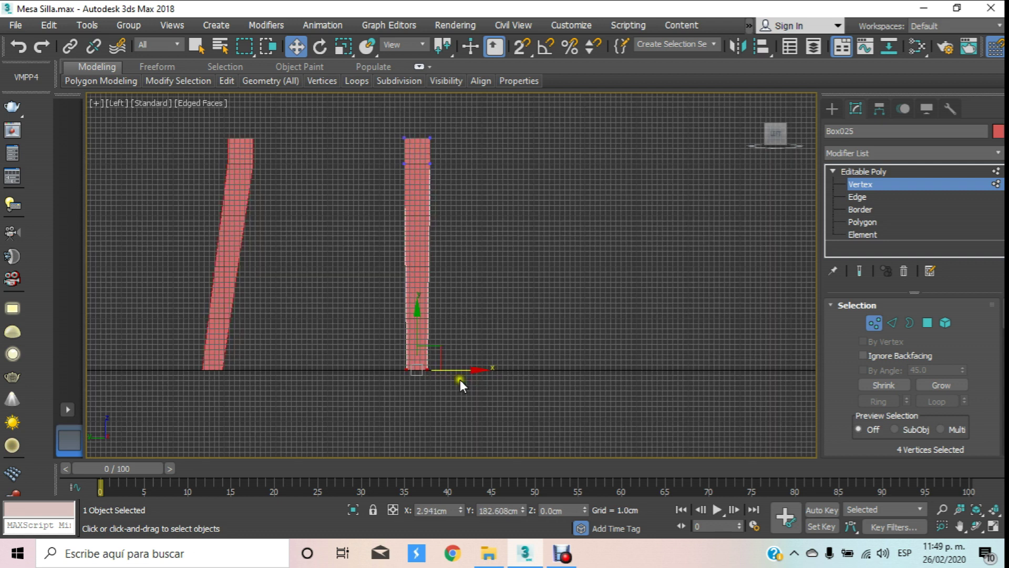
pyautogui.scroll(2, 460, 379)
pyautogui.moveTo(430, 361); pyautogui.dragTo(458, 367)
pyautogui.scroll(-2, 453, 363)
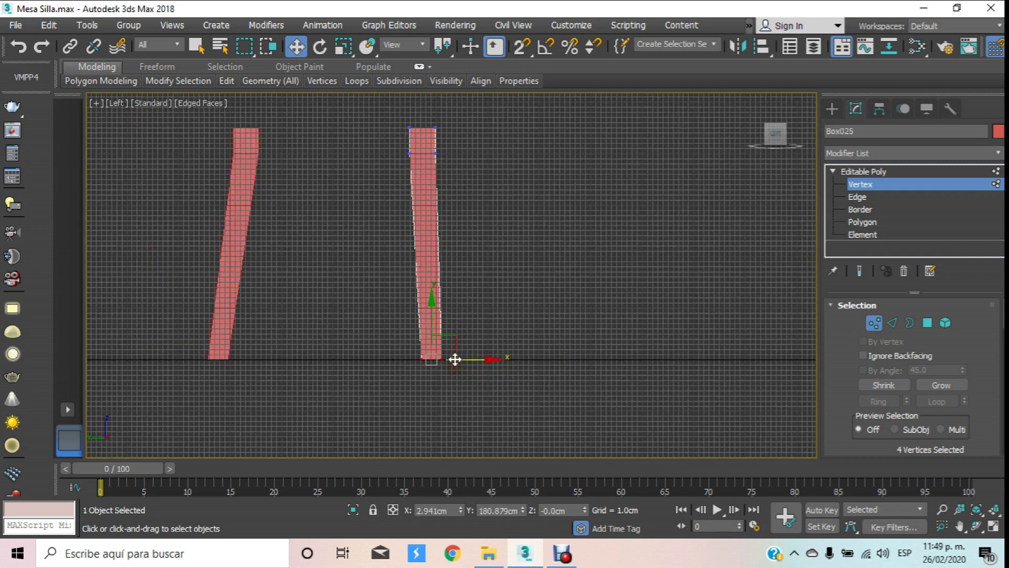
pyautogui.scroll(-2, 452, 355)
pyautogui.scroll(2, 442, 294)
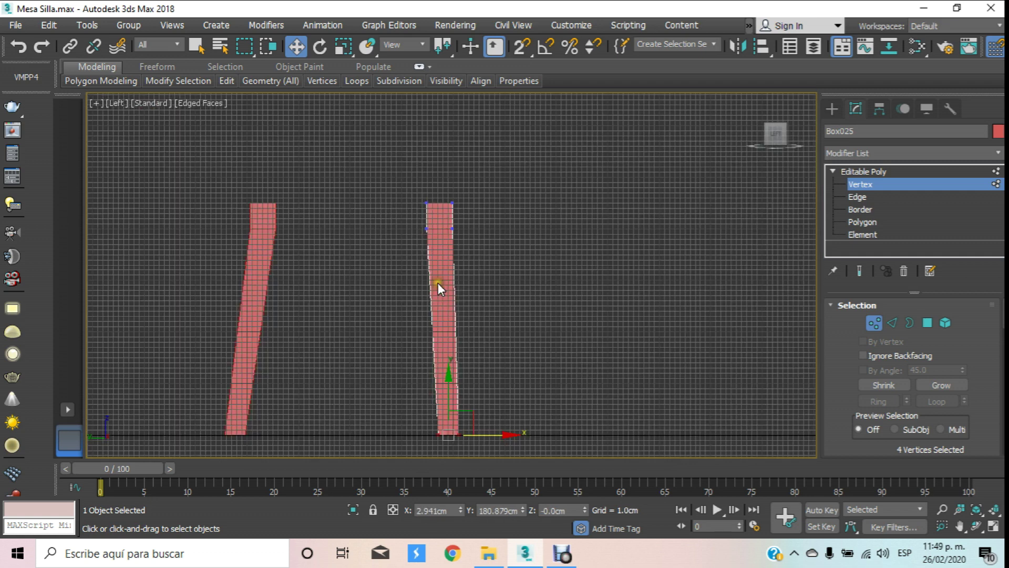
# Step: Exit vertex editing and check both splayed legs in Perspective view
pyautogui.click(872, 182)
pyautogui.click(604, 260)
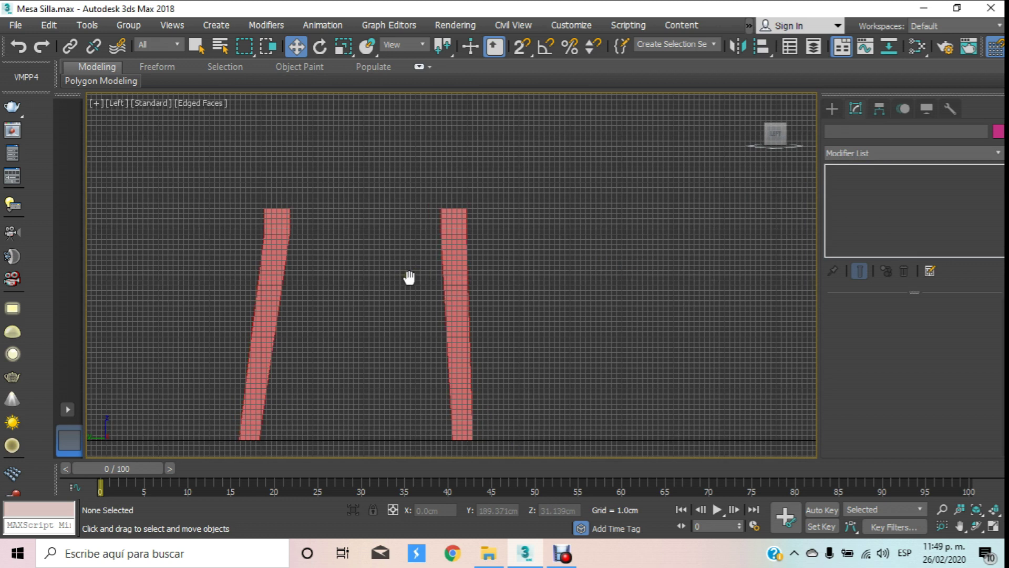
pyautogui.moveTo(408, 277); pyautogui.dragTo(507, 293, button='middle')
pyautogui.scroll(-2, 491, 279)
pyautogui.scroll(2, 468, 247)
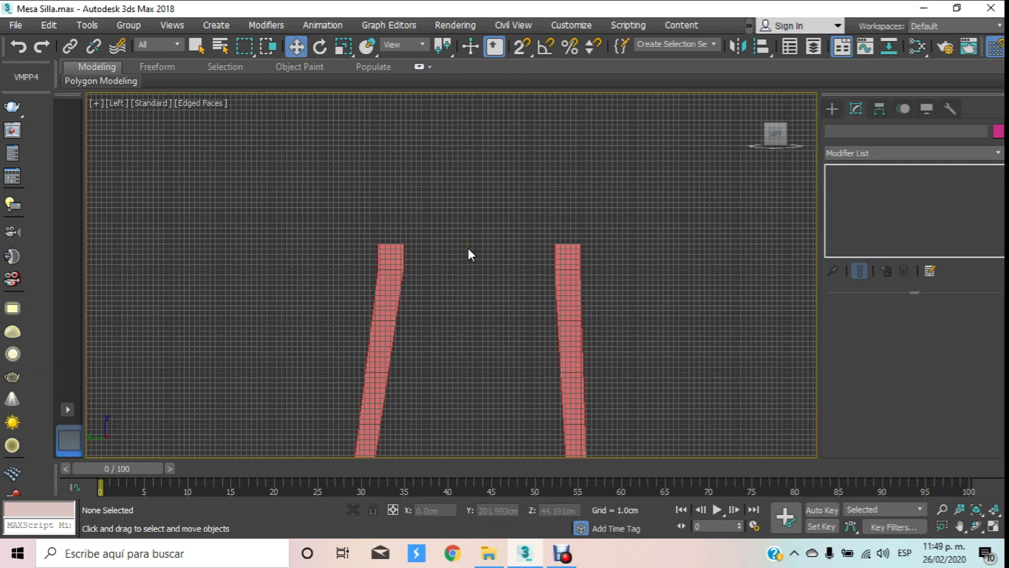
pyautogui.press('p')
pyautogui.moveTo(468, 257); pyautogui.dragTo(442, 395, button='middle')
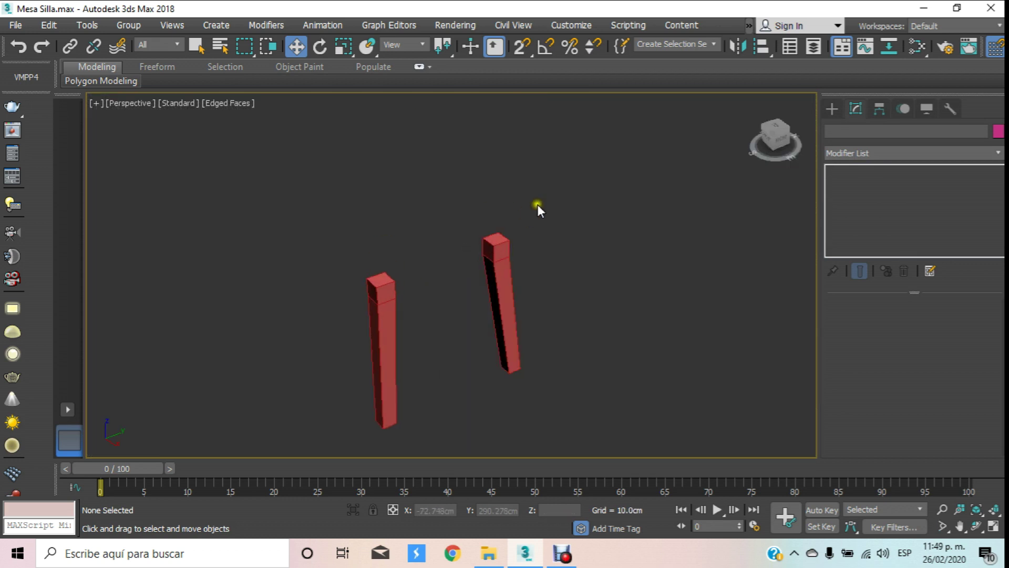
pyautogui.moveTo(329, 372); pyautogui.dragTo(318, 377)
# Step: Copy both slanted legs to the right along X in Top view
pyautogui.press('t')
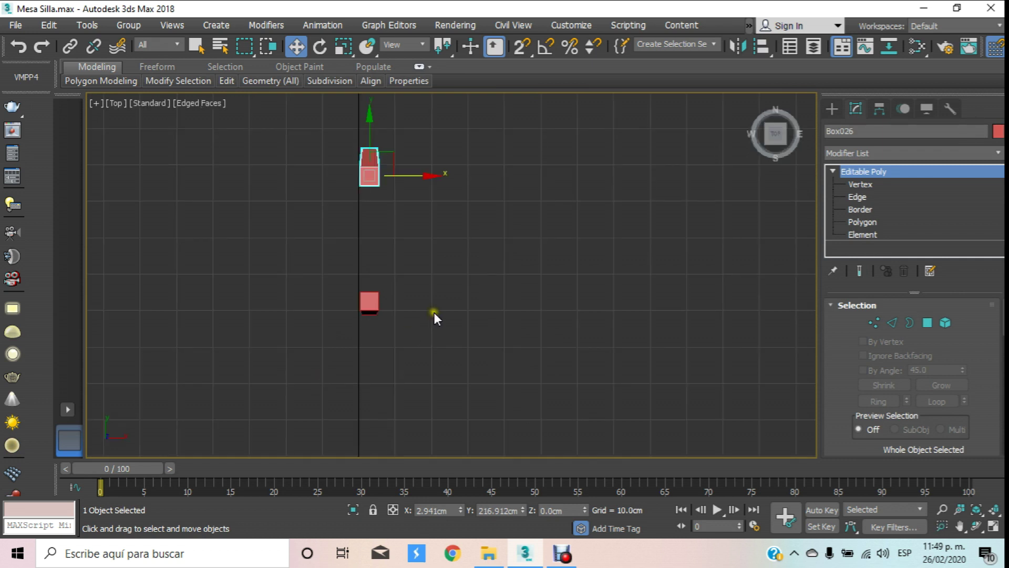
pyautogui.moveTo(332, 134); pyautogui.dragTo(538, 477)
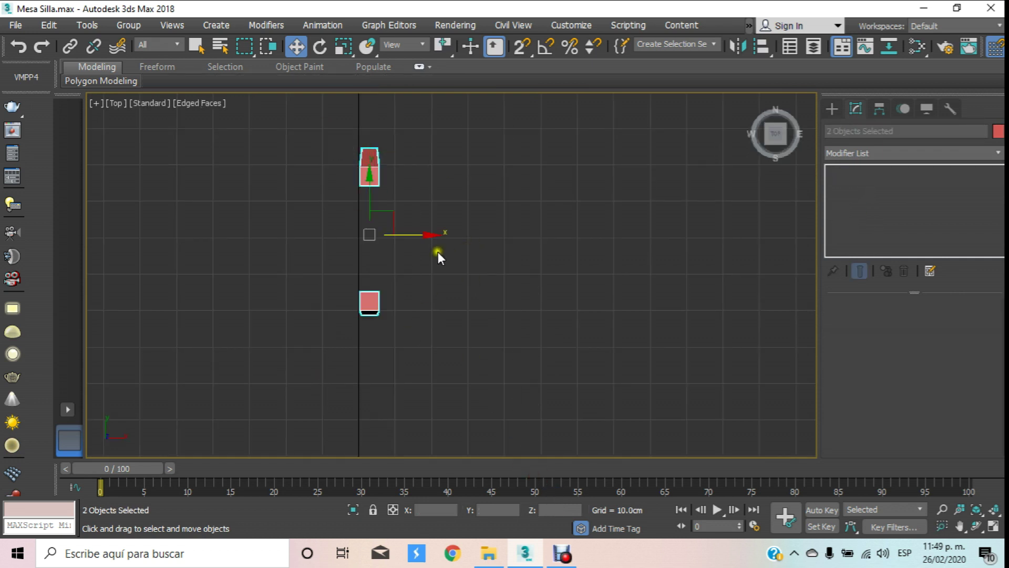
pyautogui.keyDown('shift'); pyautogui.moveTo(412, 236); pyautogui.dragTo(558, 240); pyautogui.keyUp('shift')
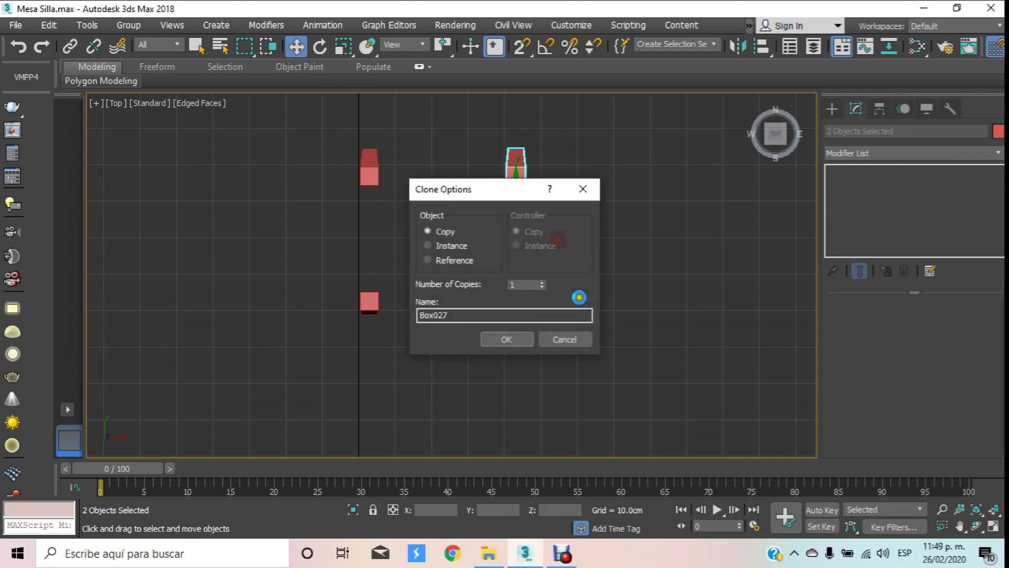
pyautogui.click(520, 342)
pyautogui.click(412, 197)
# Step: Select the front leg in Perspective view and enter Element sub-object mode
pyautogui.press('p')
pyautogui.moveTo(413, 200)
pyautogui.keyDown('alt'); pyautogui.mouseDown(button='middle')
pyautogui.moveTo(385, 177)
pyautogui.moveTo(392, 198)
pyautogui.moveTo(337, 159)
pyautogui.mouseUp(button='middle'); pyautogui.keyUp('alt')
pyautogui.scroll(5, 384, 219)
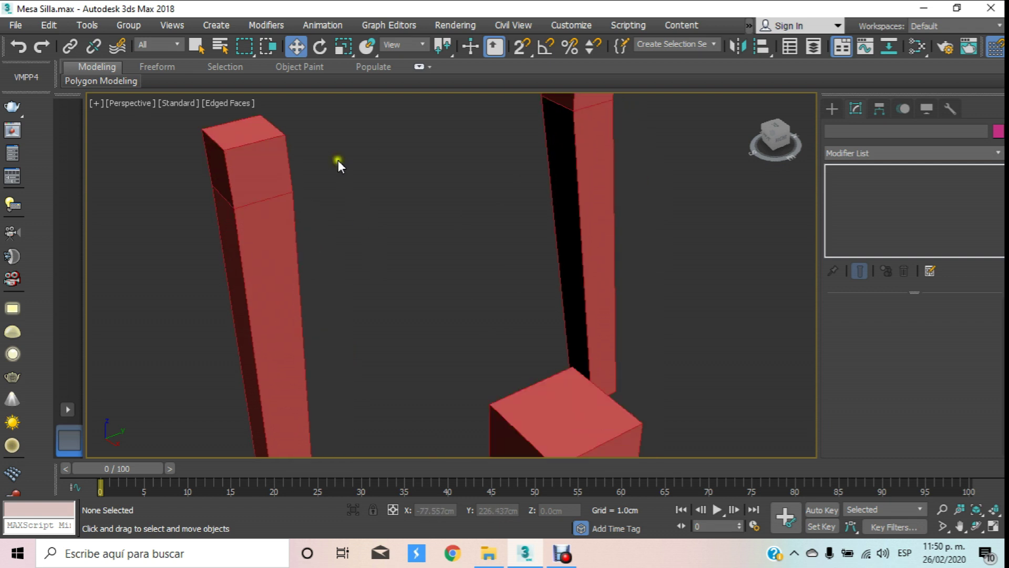
pyautogui.scroll(-5, 319, 254)
pyautogui.click(380, 327)
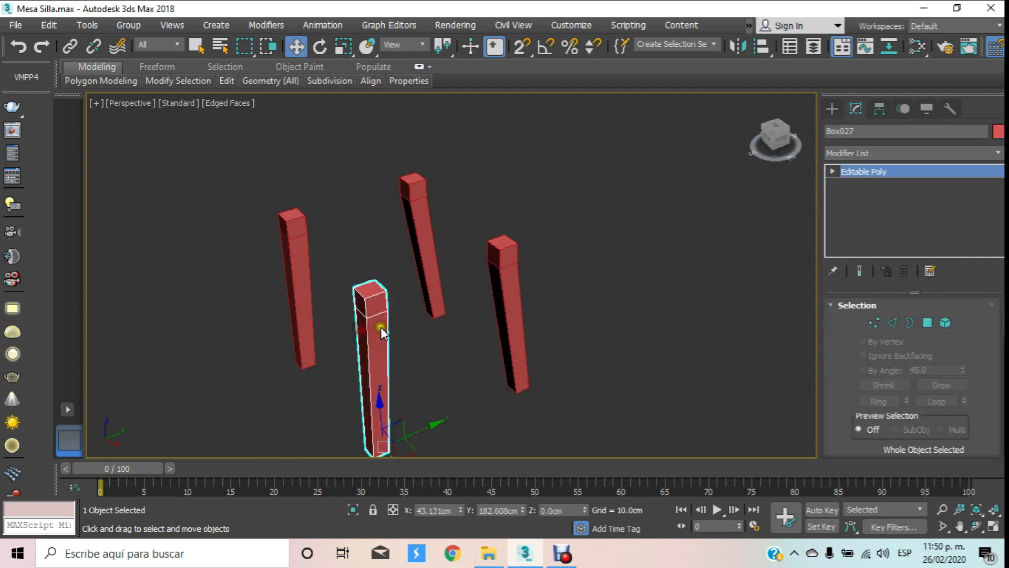
pyautogui.click(946, 322)
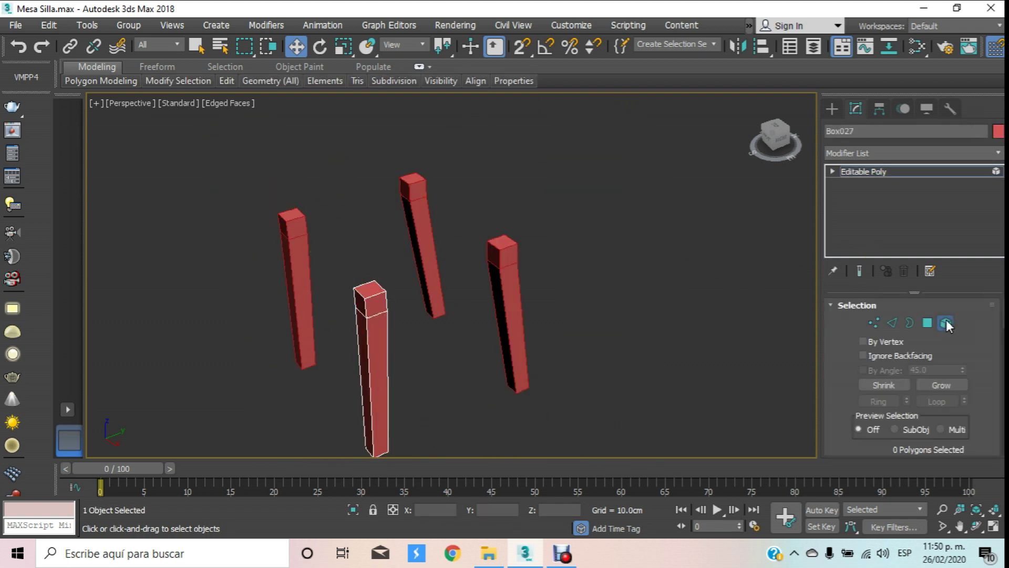
pyautogui.scroll(-5, 894, 357)
pyautogui.scroll(-3, 864, 348)
pyautogui.scroll(-2, 862, 368)
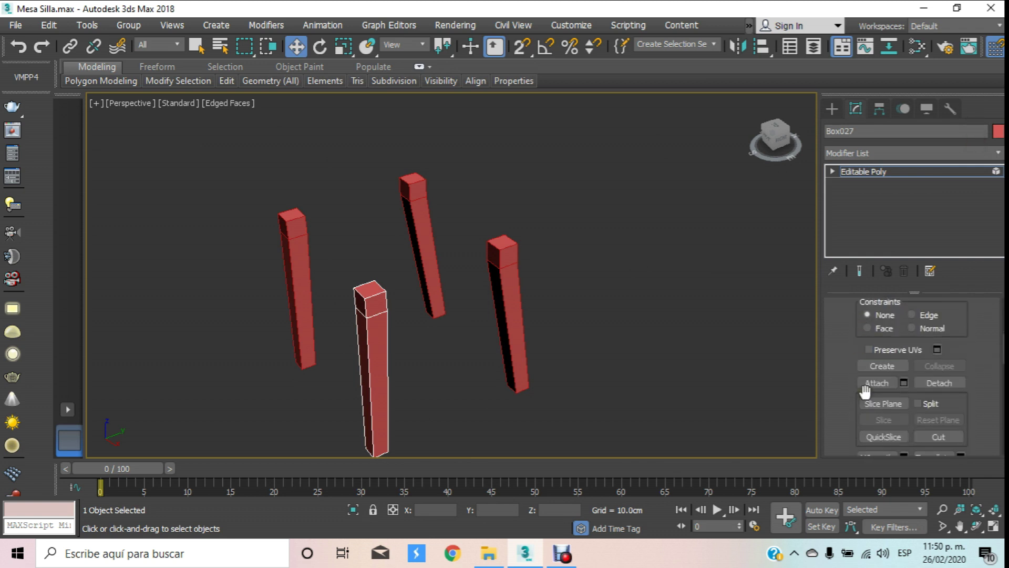
# Step: Attach the other legs to the front leg, forming one object, Box027
pyautogui.click(877, 383)
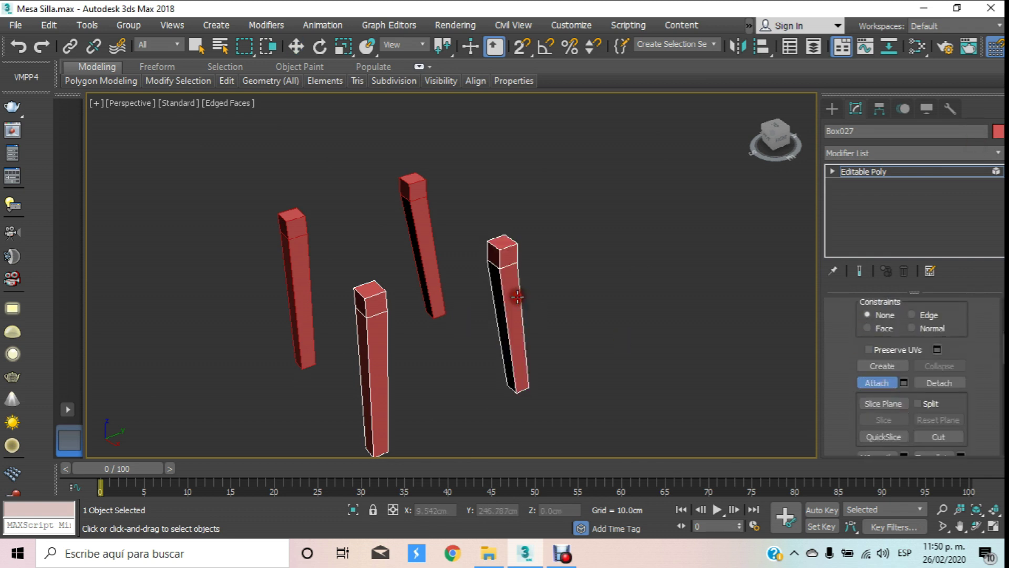
pyautogui.click(430, 220)
pyautogui.click(289, 249)
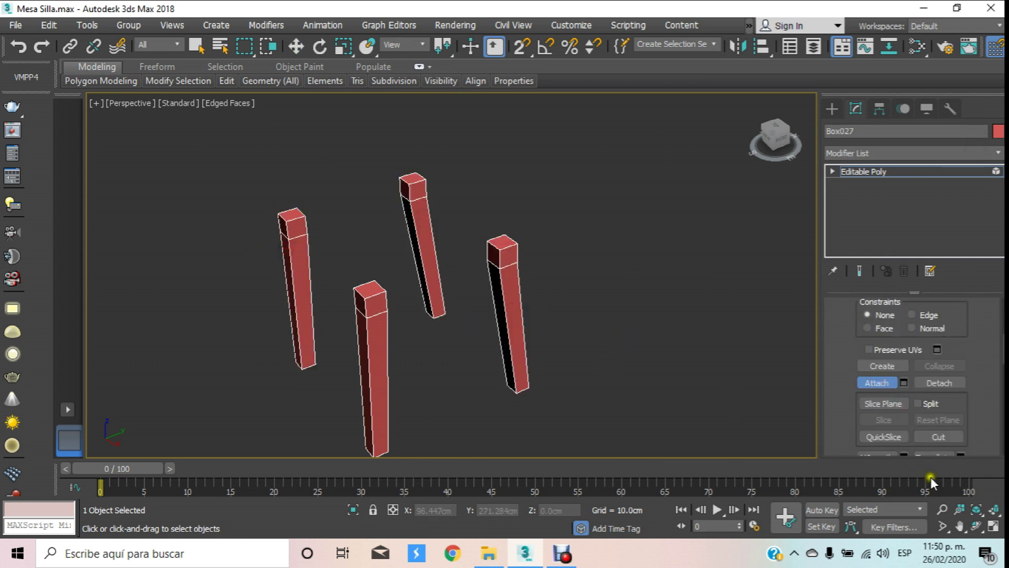
pyautogui.click(975, 526)
pyautogui.moveTo(518, 315); pyautogui.dragTo(383, 254)
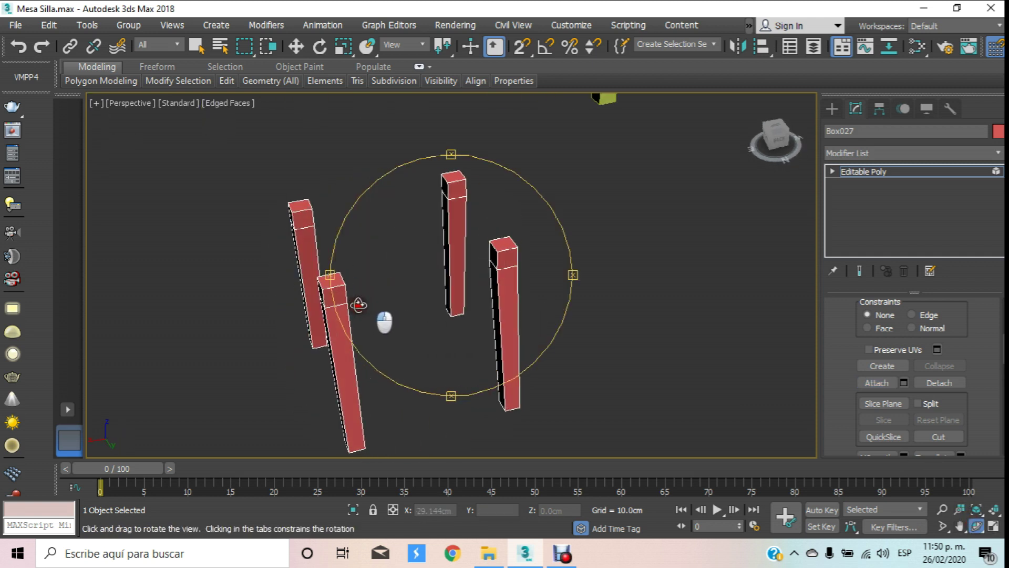
pyautogui.scroll(5, 383, 254)
pyautogui.scroll(1, 394, 268)
pyautogui.scroll(-5, 394, 271)
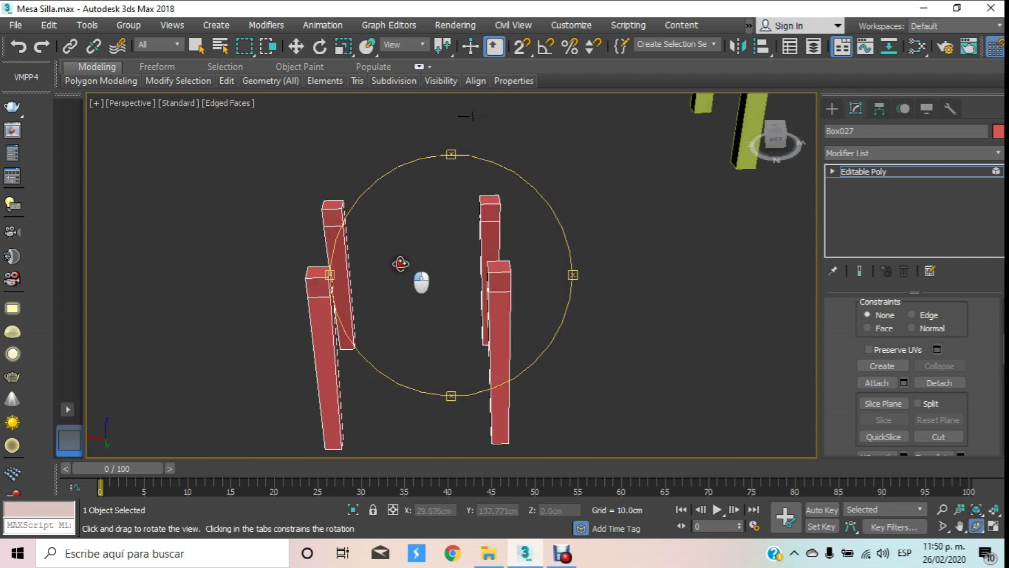
pyautogui.scroll(4, 401, 266)
# Step: Zoom around to inspect the joined legs and expand Box027's sub-object levels
pyautogui.click(292, 51)
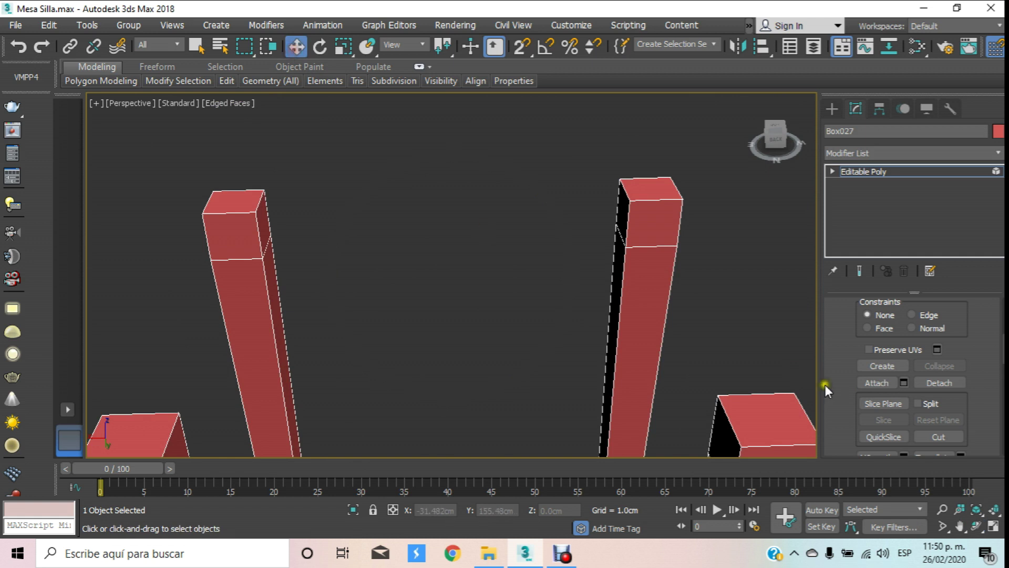
pyautogui.scroll(-5, 825, 384)
pyautogui.scroll(-1, 831, 361)
pyautogui.scroll(1, 831, 371)
pyautogui.scroll(2, 831, 371)
pyautogui.scroll(3, 831, 371)
pyautogui.scroll(2, 831, 372)
pyautogui.scroll(1, 831, 371)
pyautogui.scroll(-3, 831, 372)
pyautogui.scroll(-2, 831, 371)
pyautogui.scroll(-2, 831, 365)
pyautogui.scroll(-2, 831, 365)
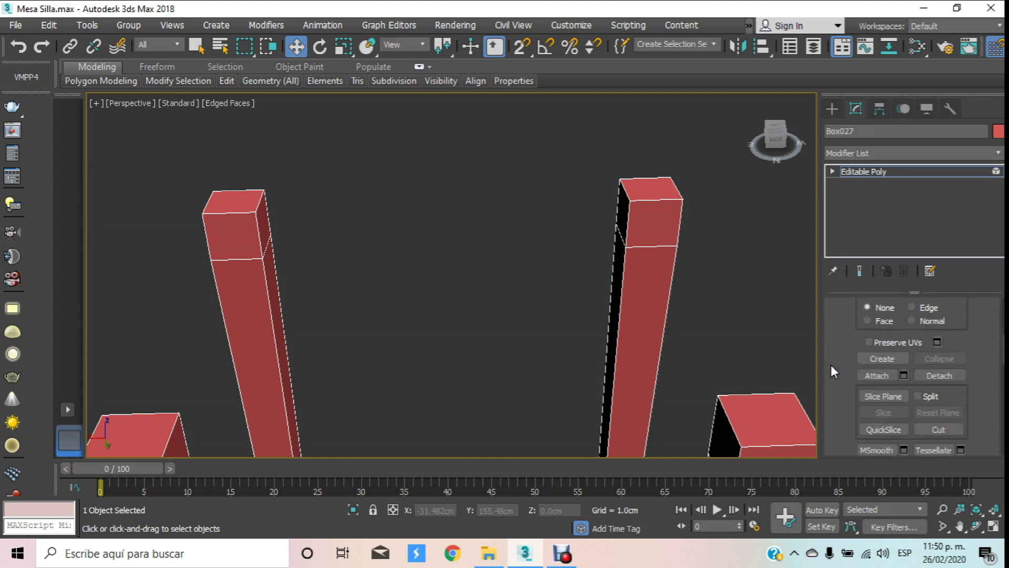
pyautogui.scroll(-1, 831, 364)
pyautogui.click(837, 169)
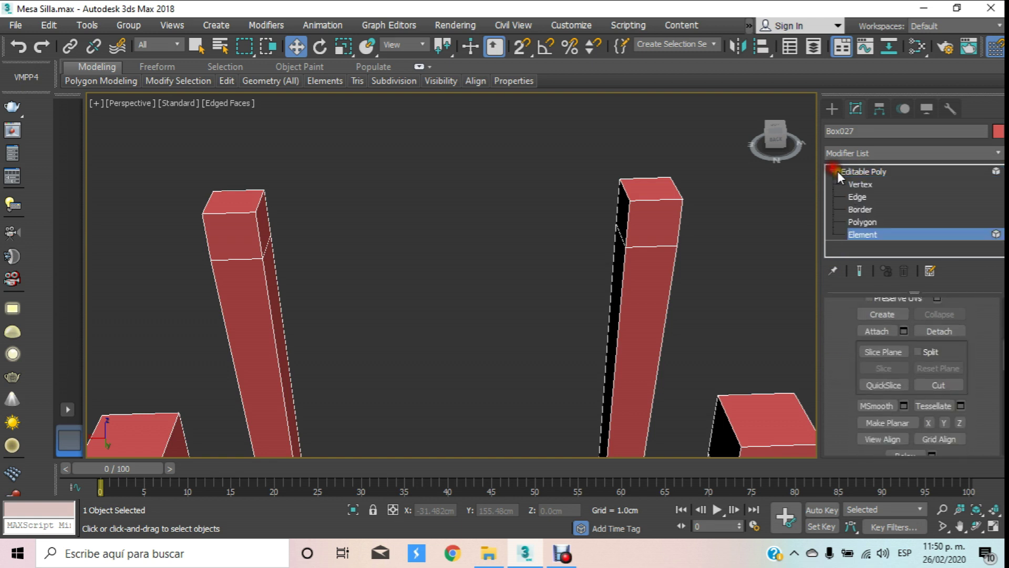
# Step: Bridge the top polygons of the two back legs to form the first rail
pyautogui.click(857, 222)
pyautogui.scroll(-2, 846, 362)
pyautogui.scroll(-1, 850, 349)
pyautogui.scroll(2, 850, 349)
pyautogui.scroll(3, 850, 349)
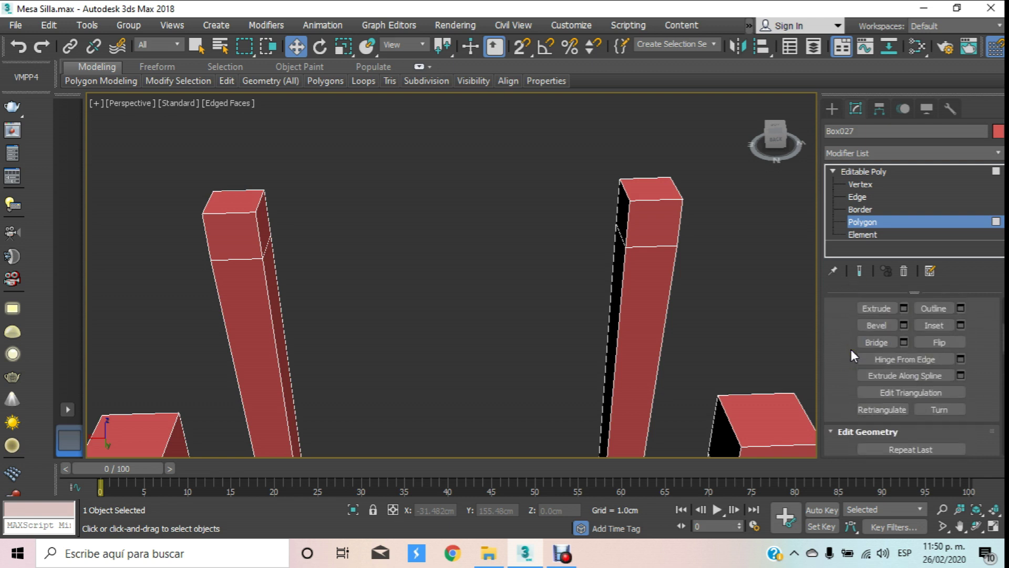
pyautogui.click(877, 343)
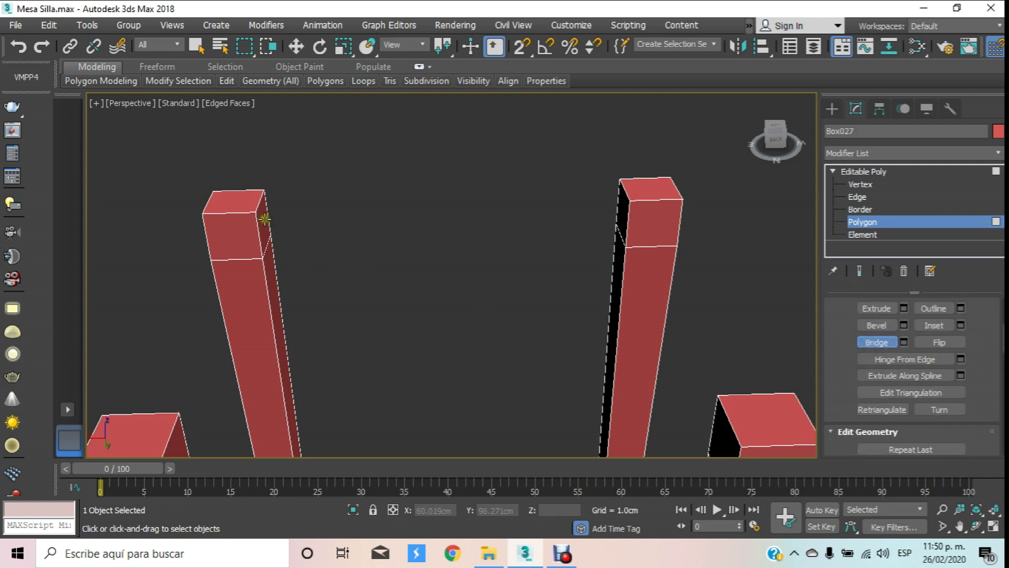
pyautogui.click(622, 219)
# Step: Bridge the top faces of the two front legs
pyautogui.scroll(-2, 529, 296)
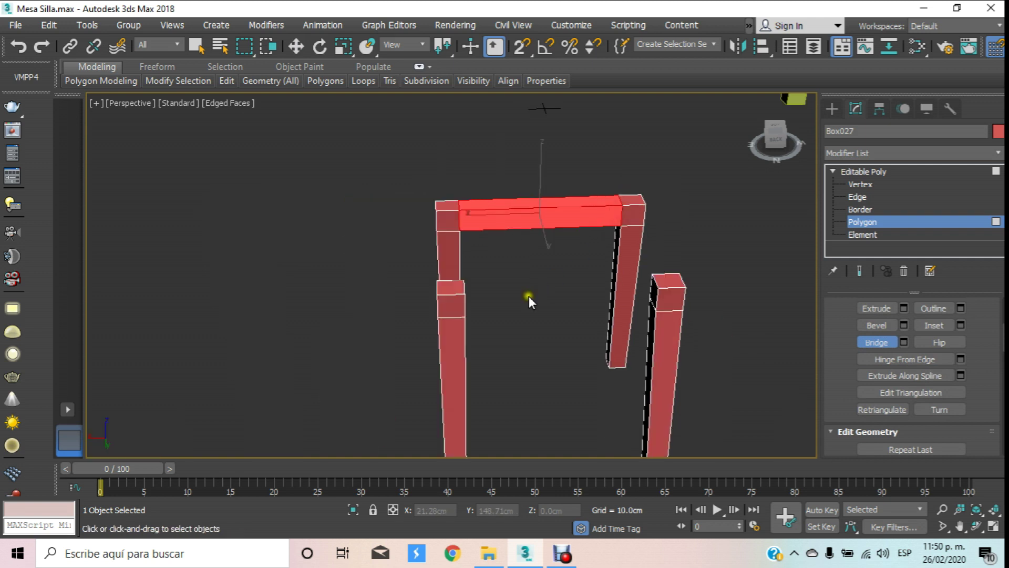
pyautogui.keyDown('alt'); pyautogui.moveTo(529, 295); pyautogui.dragTo(440, 267, button='middle'); pyautogui.keyUp('alt')
pyautogui.scroll(3, 437, 267)
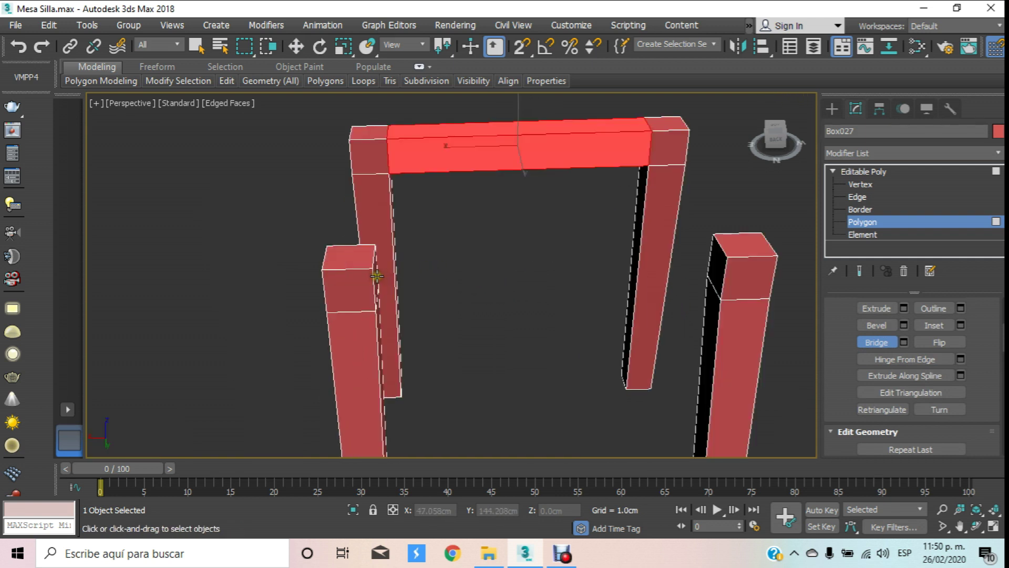
pyautogui.click(718, 266)
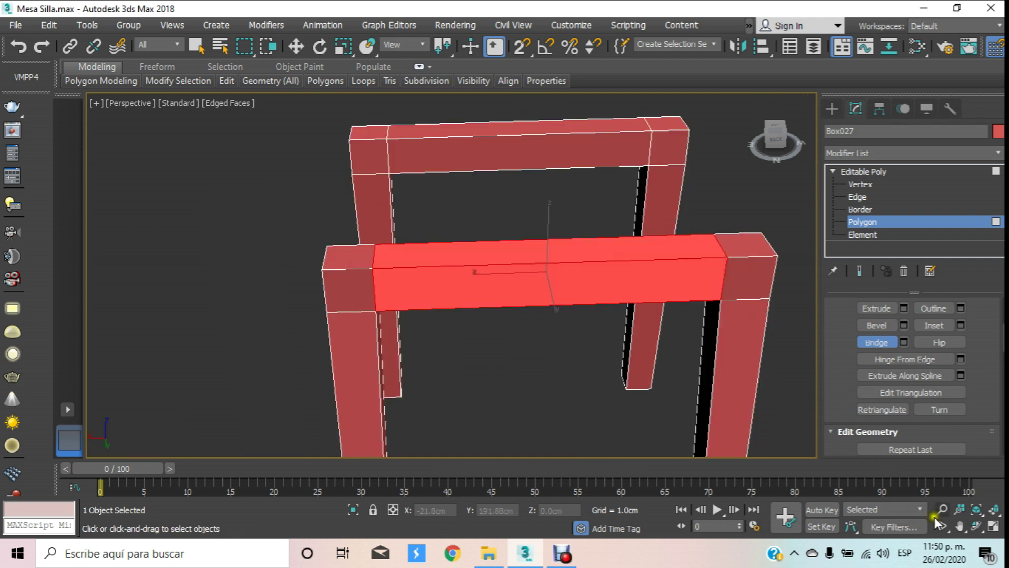
# Step: Bridge the inner side faces of a leg pair to create a side rail
pyautogui.click(975, 527)
pyautogui.moveTo(480, 281)
pyautogui.mouseDown()
pyautogui.moveTo(223, 230)
pyautogui.moveTo(288, 281)
pyautogui.moveTo(379, 273)
pyautogui.mouseUp()
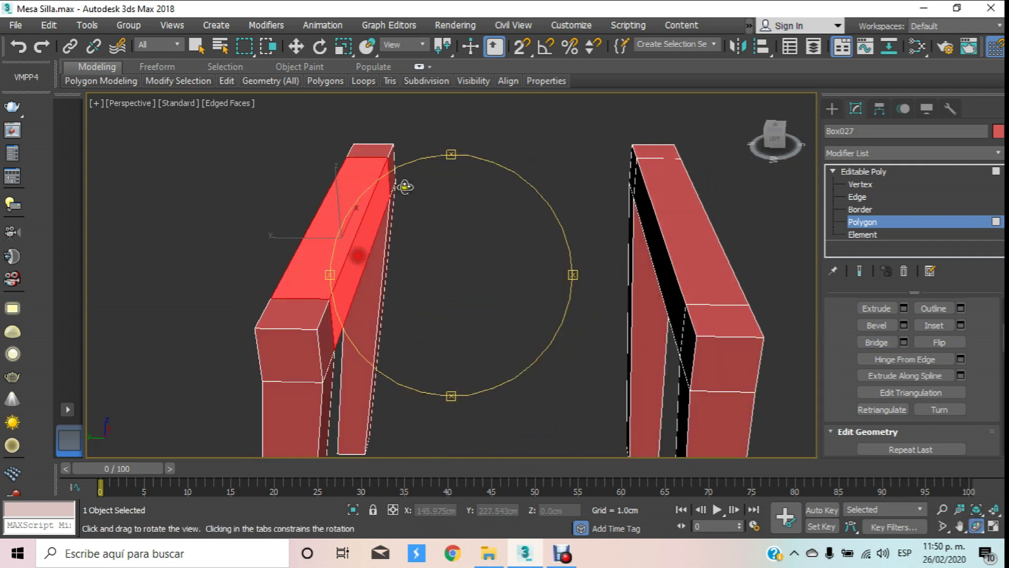
pyautogui.scroll(3, 402, 182)
pyautogui.scroll(-3, 512, 239)
pyautogui.press('w')
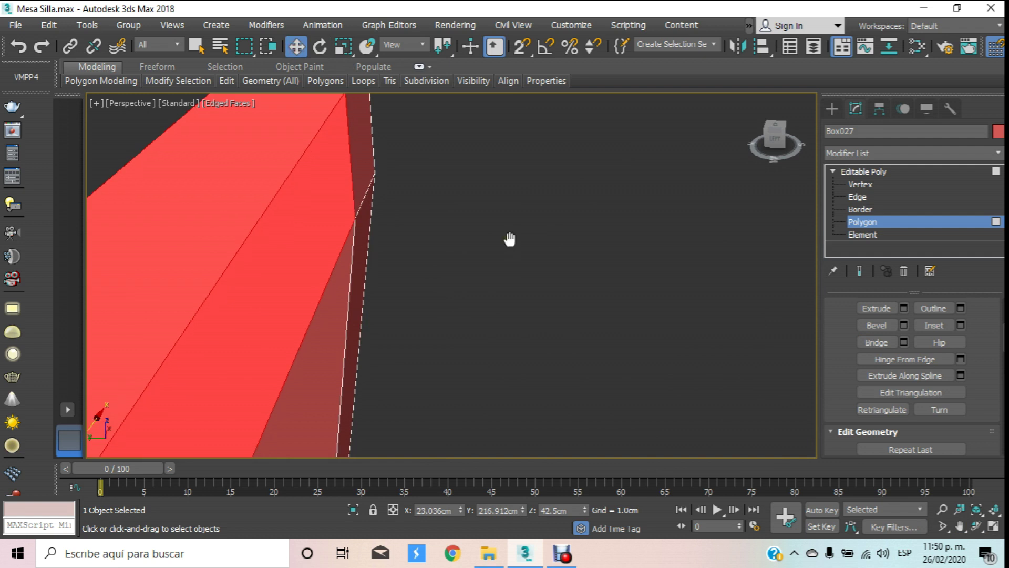
pyautogui.click(877, 343)
pyautogui.moveTo(803, 327)
pyautogui.mouseDown(button='middle')
pyautogui.moveTo(419, 223)
pyautogui.moveTo(396, 228)
pyautogui.mouseUp(button='middle')
pyautogui.scroll(-2, 356, 218)
pyautogui.click(269, 222)
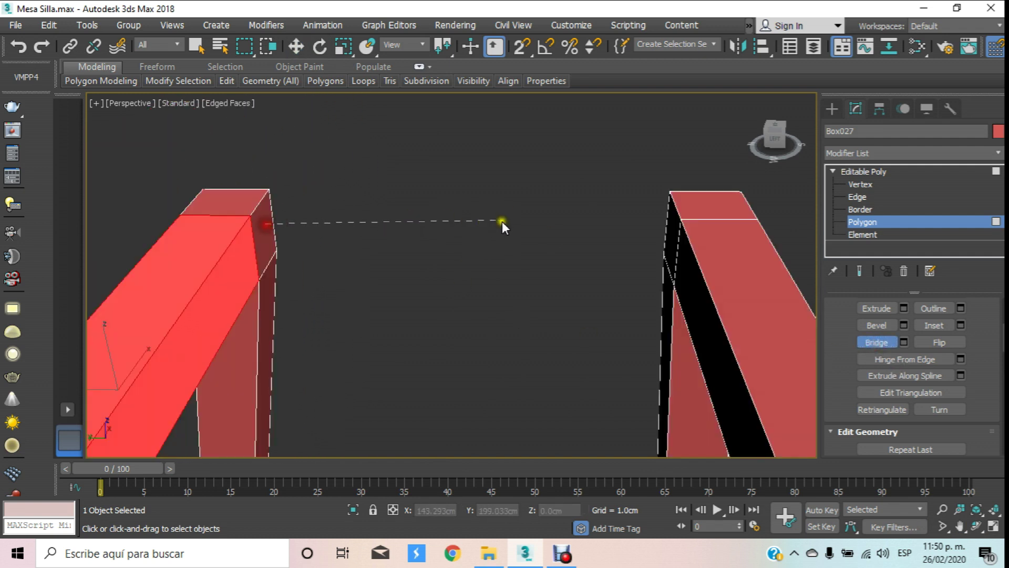
pyautogui.click(673, 232)
# Step: Bridge the last side rail and exit polygon editing
pyautogui.scroll(-5, 676, 236)
pyautogui.scroll(5, 461, 262)
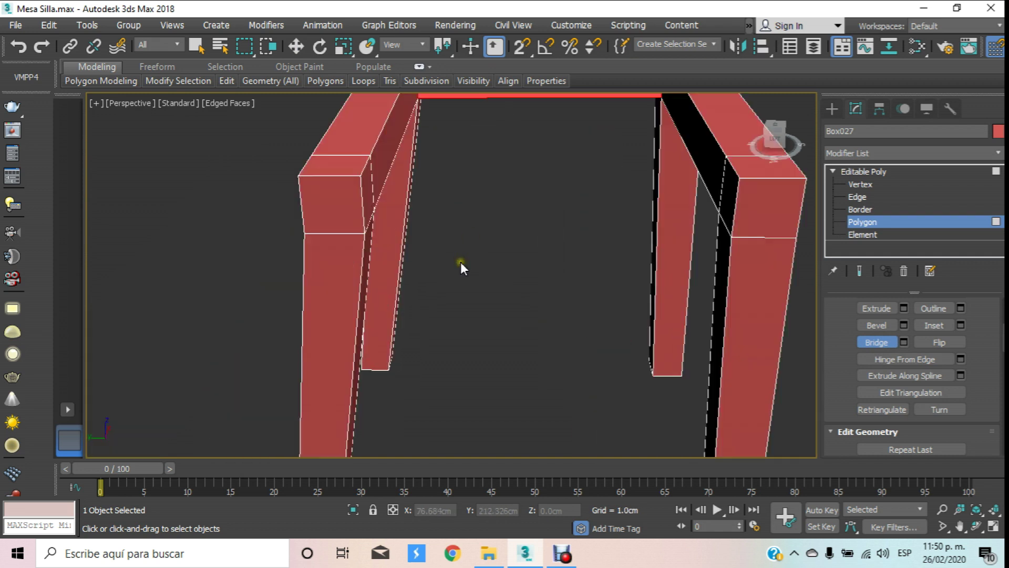
pyautogui.click(722, 195)
pyautogui.press('w')
pyautogui.click(888, 223)
pyautogui.click(589, 312)
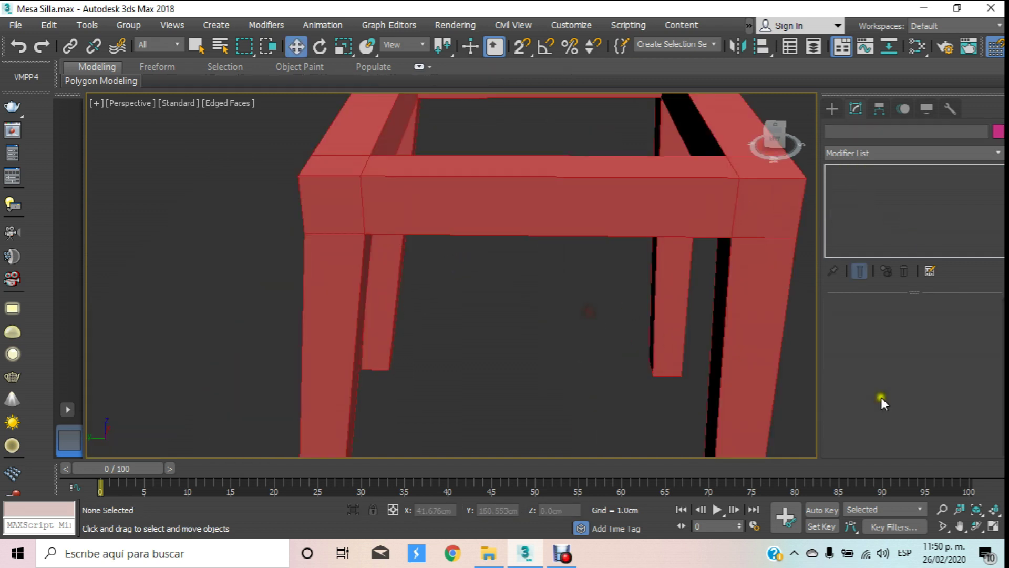
pyautogui.click(976, 526)
pyautogui.scroll(-5, 492, 315)
pyautogui.moveTo(492, 315)
pyautogui.mouseDown()
pyautogui.moveTo(516, 295)
pyautogui.moveTo(433, 336)
pyautogui.moveTo(484, 286)
pyautogui.moveTo(484, 298)
pyautogui.moveTo(535, 311)
pyautogui.moveTo(434, 250)
pyautogui.moveTo(338, 248)
pyautogui.moveTo(366, 254)
pyautogui.mouseUp()
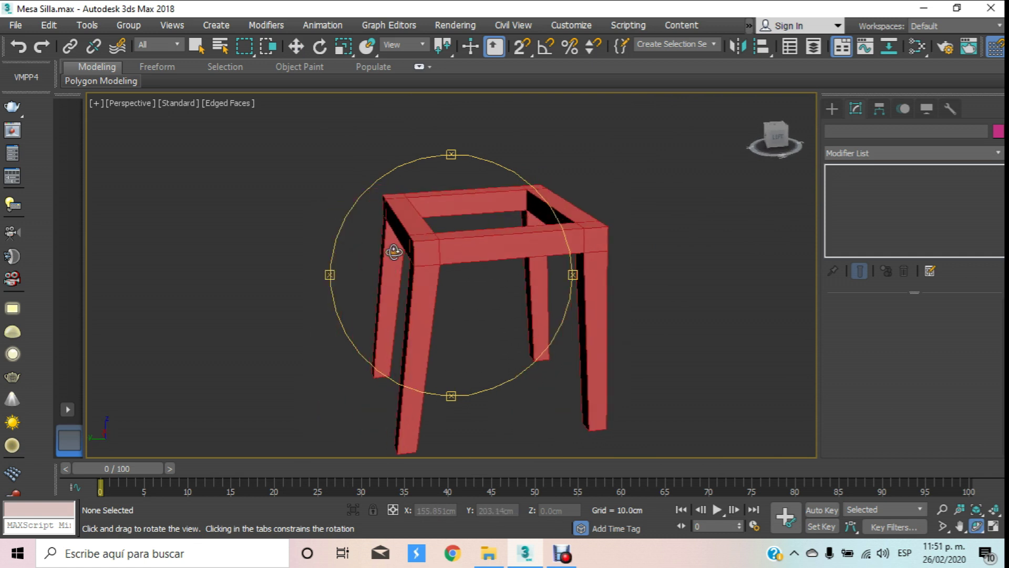
pyautogui.moveTo(412, 250)
pyautogui.mouseDown()
pyautogui.moveTo(500, 326)
pyautogui.moveTo(526, 243)
pyautogui.moveTo(453, 367)
pyautogui.moveTo(450, 293)
pyautogui.mouseUp()
pyautogui.scroll(2, 451, 293)
pyautogui.click(296, 47)
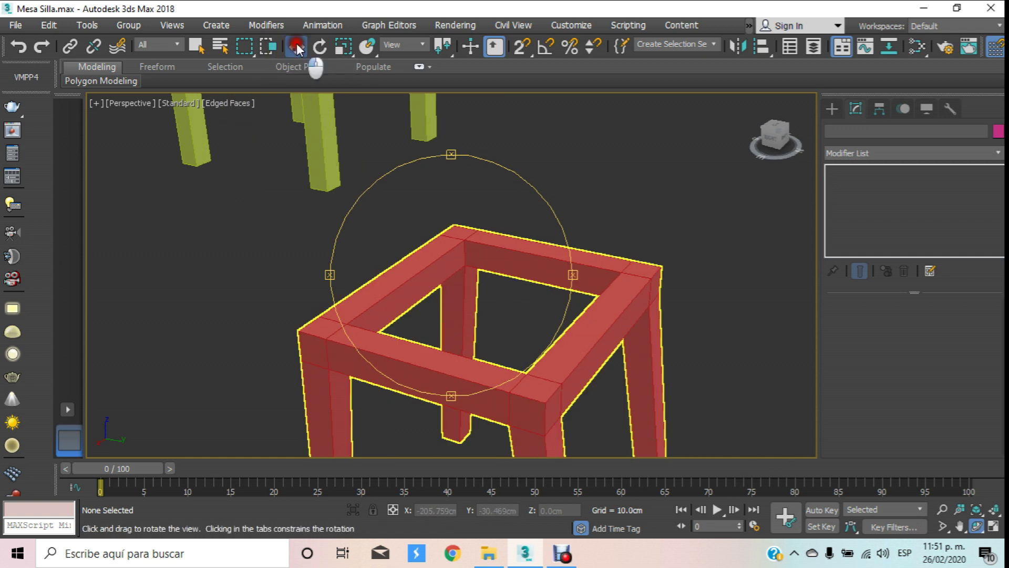
pyautogui.click(588, 321)
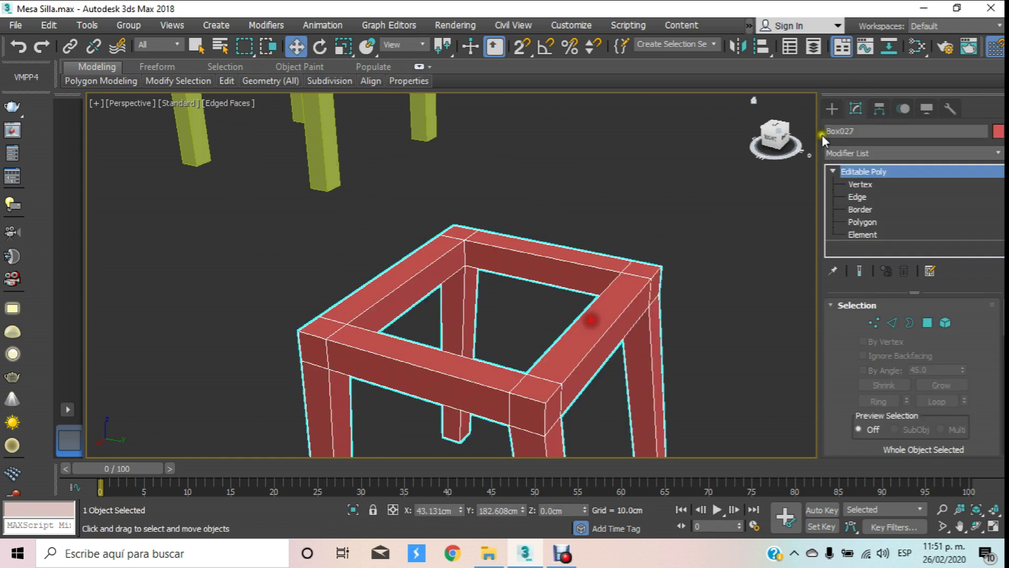
pyautogui.click(832, 109)
pyautogui.click(855, 110)
pyautogui.click(931, 327)
pyautogui.click(541, 263)
pyautogui.moveTo(563, 316); pyautogui.dragTo(545, 242, button='middle')
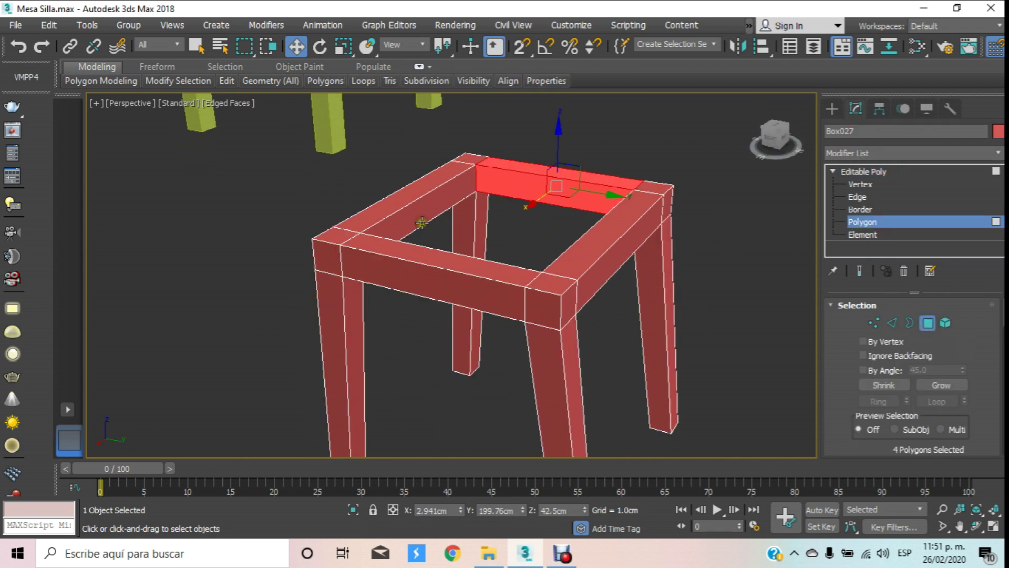
pyautogui.scroll(-5, 468, 207)
pyautogui.scroll(5, 468, 237)
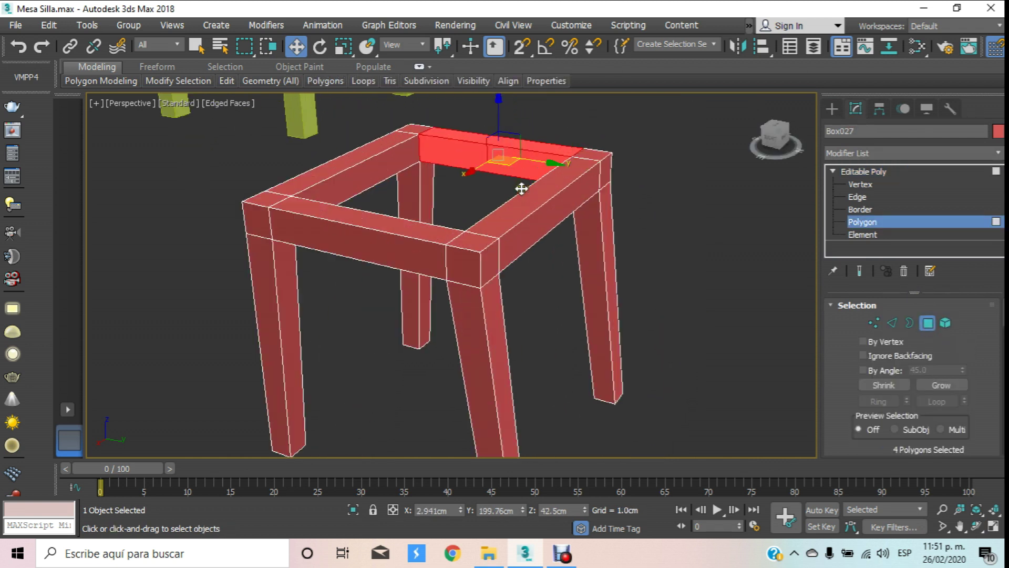
pyautogui.click(481, 241)
pyautogui.moveTo(520, 254)
pyautogui.mouseDown(button='middle')
pyautogui.moveTo(519, 284)
pyautogui.moveTo(537, 250)
pyautogui.mouseUp(button='middle')
pyautogui.keyDown('ctrl'); pyautogui.click(604, 149); pyautogui.keyUp('ctrl')
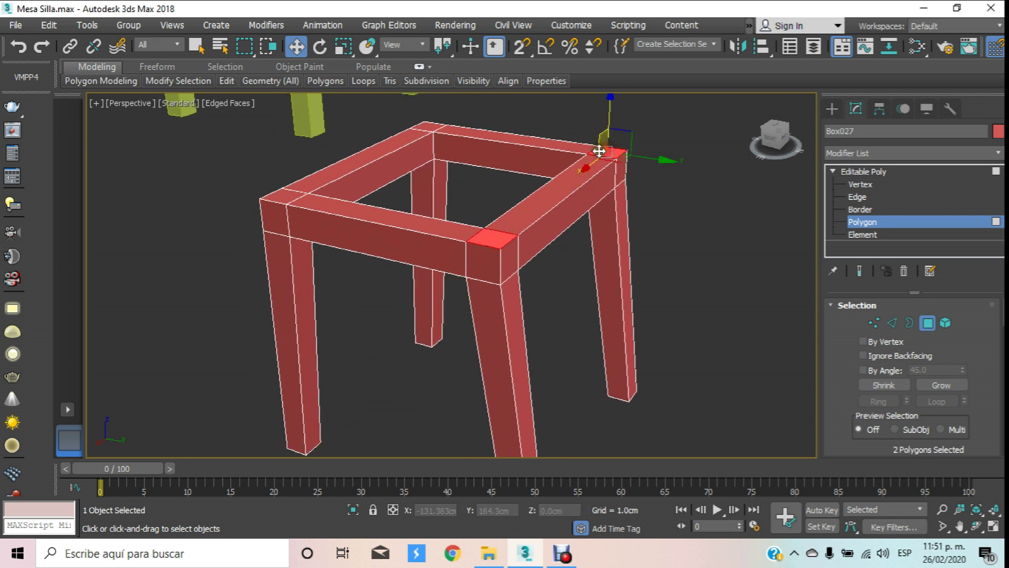
pyautogui.keyDown('alt'); pyautogui.moveTo(603, 153); pyautogui.dragTo(583, 173, button='middle'); pyautogui.keyUp('alt')
pyautogui.press('f')
pyautogui.moveTo(535, 216); pyautogui.dragTo(567, 223, button='middle')
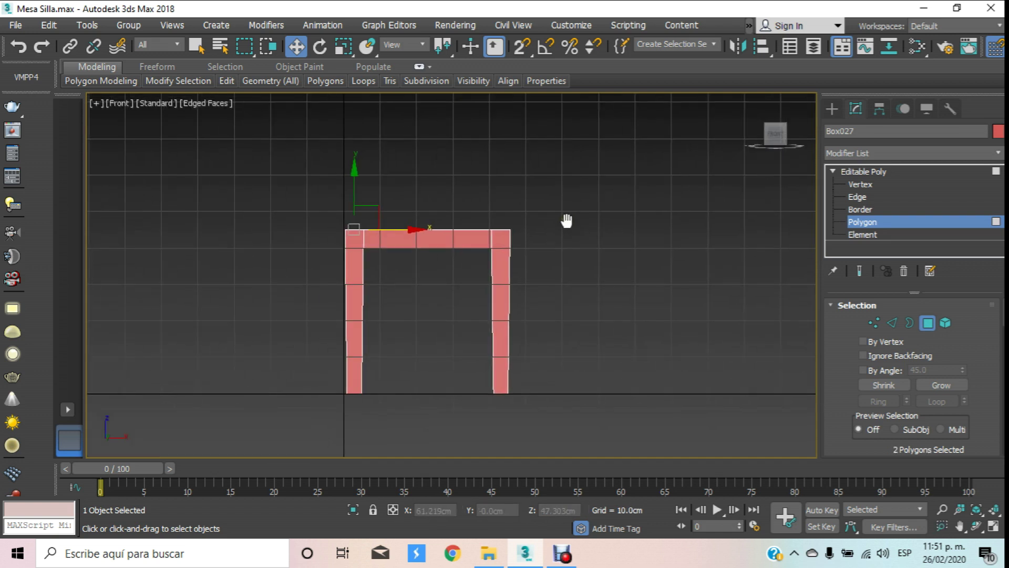
pyautogui.press('l')
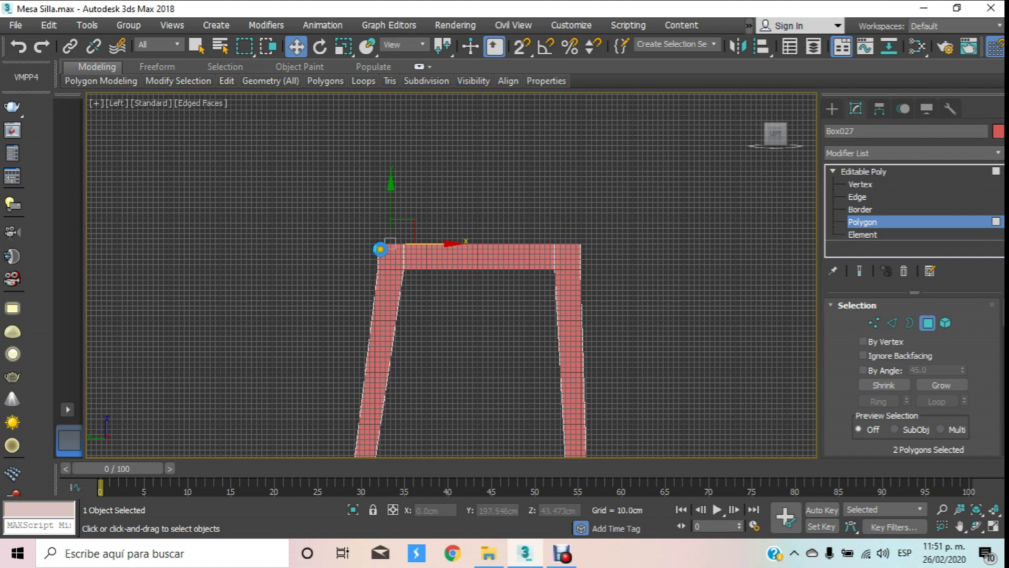
pyautogui.press('h')
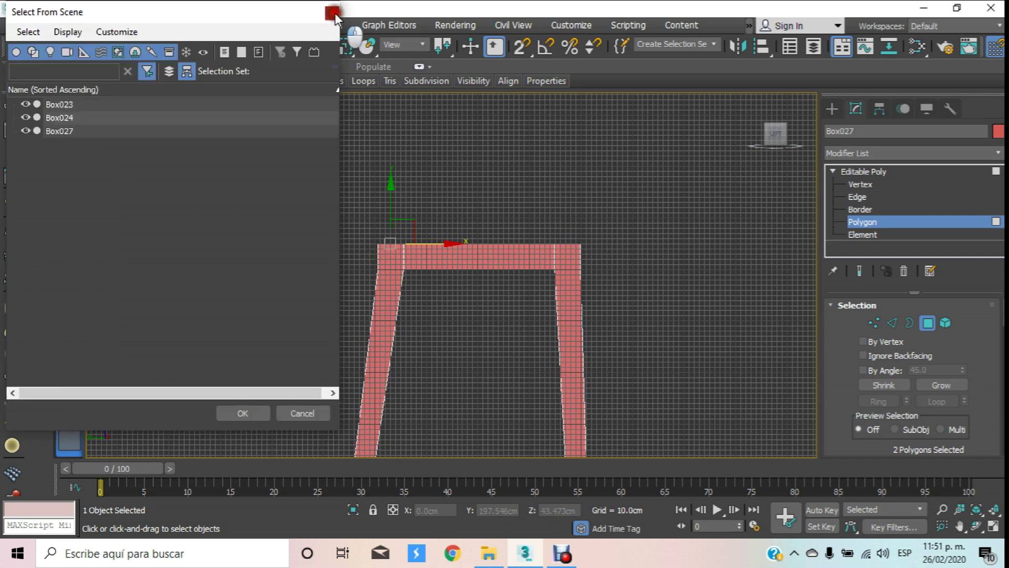
pyautogui.click(331, 13)
pyautogui.press('p')
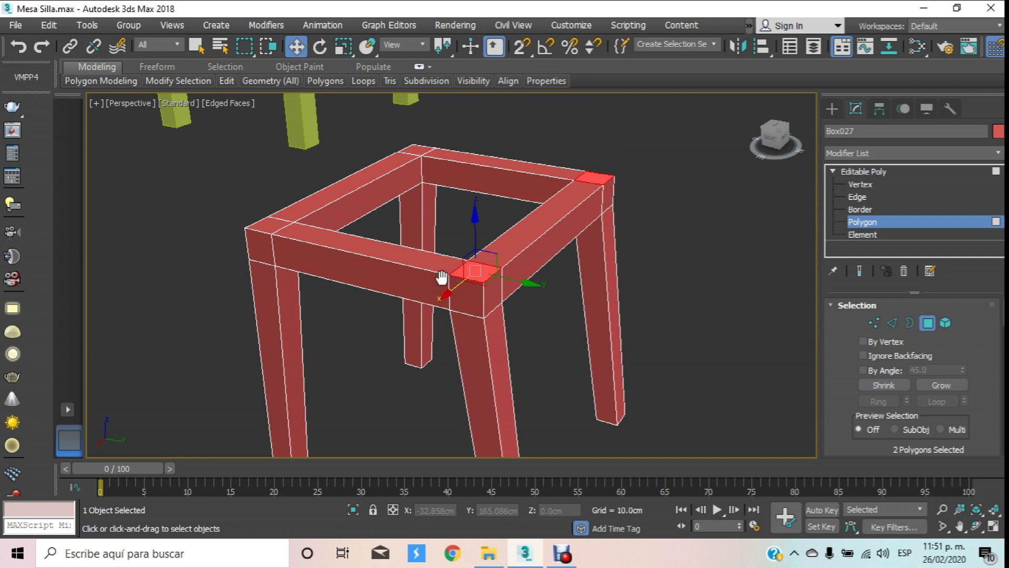
pyautogui.moveTo(441, 277); pyautogui.dragTo(428, 279, button='middle')
pyautogui.moveTo(841, 383)
pyautogui.mouseDown()
pyautogui.moveTo(834, 389)
pyautogui.moveTo(871, 242)
pyautogui.mouseUp()
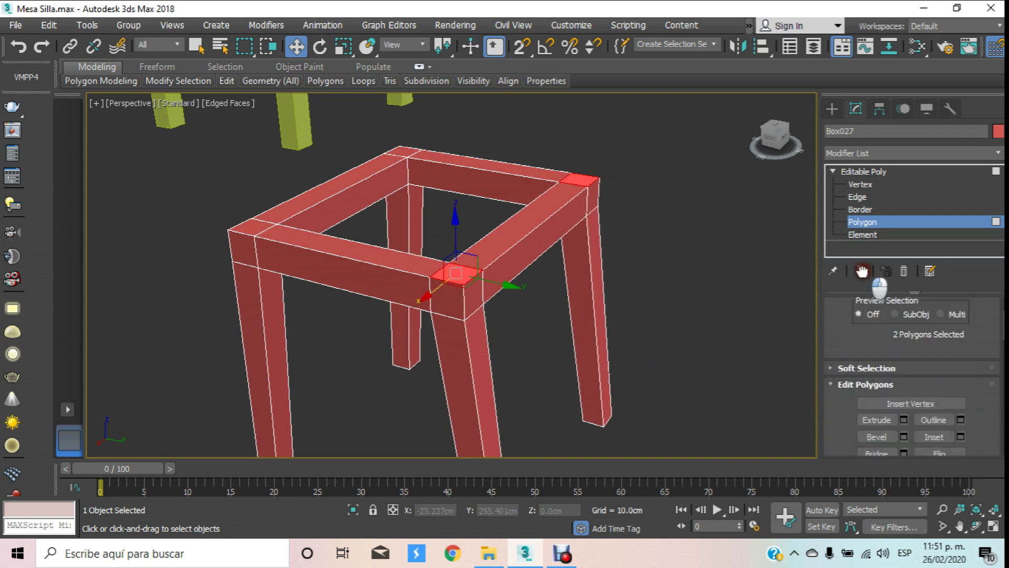
pyautogui.scroll(-3, 538, 256)
pyautogui.scroll(-3, 538, 256)
pyautogui.scroll(-2, 539, 256)
pyautogui.scroll(2, 538, 255)
pyautogui.click(679, 245)
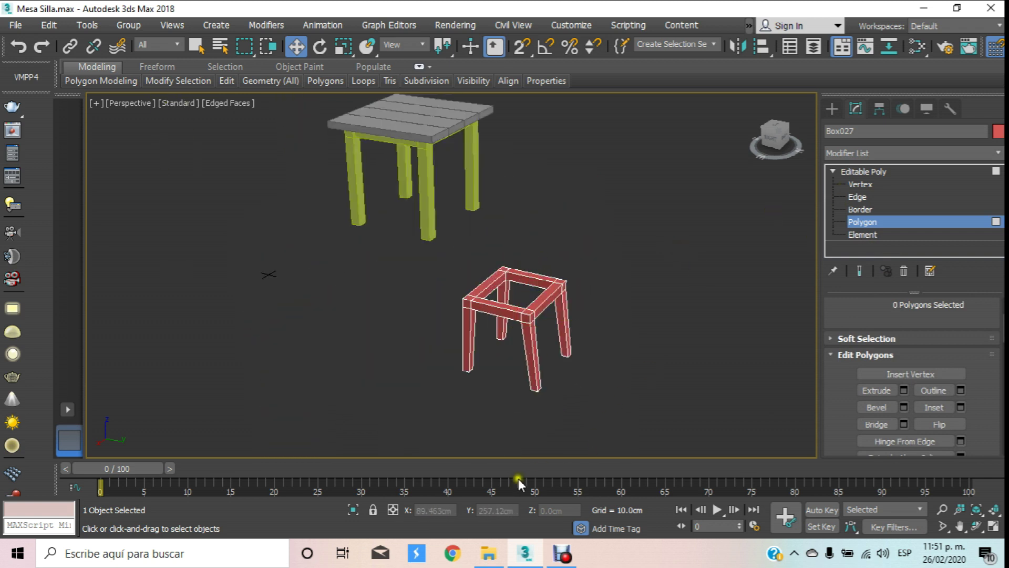
pyautogui.click(497, 553)
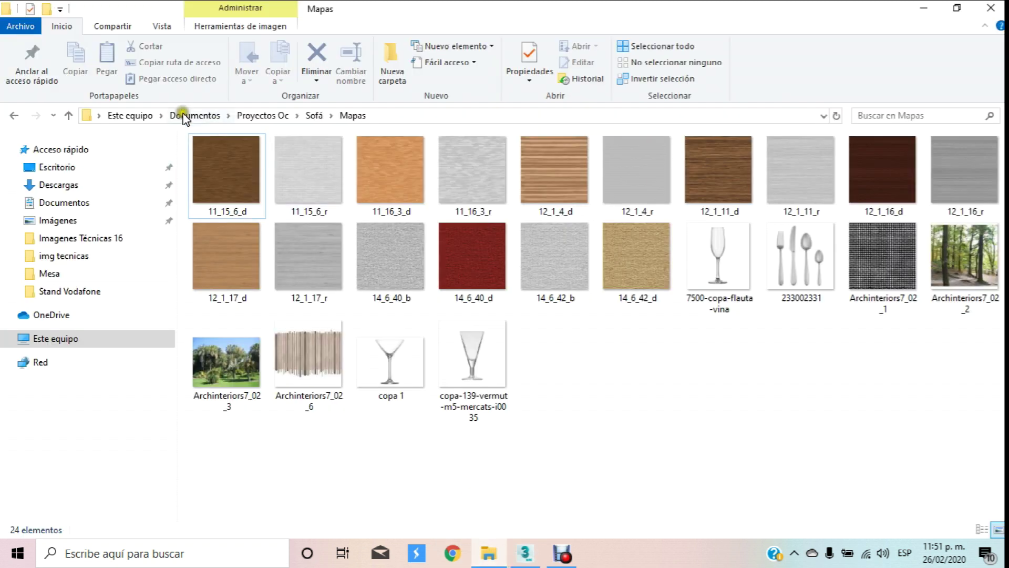
pyautogui.click(14, 115)
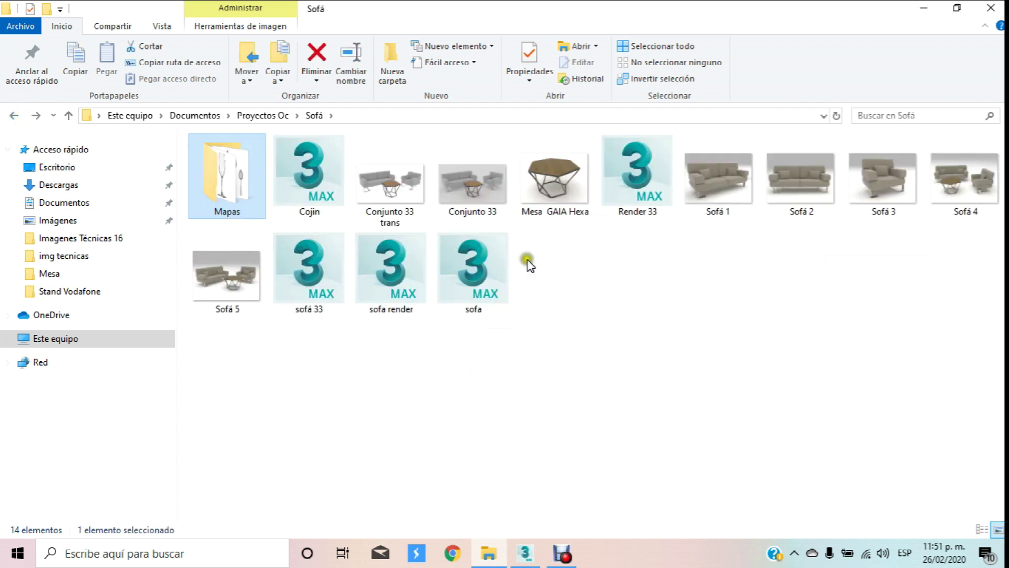
pyautogui.click(14, 115)
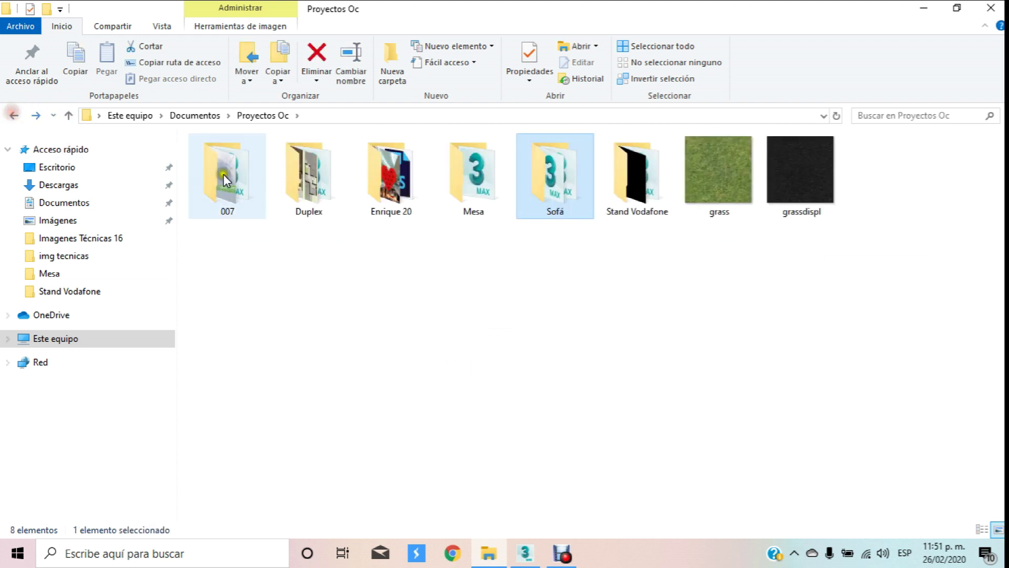
pyautogui.doubleClick(468, 178)
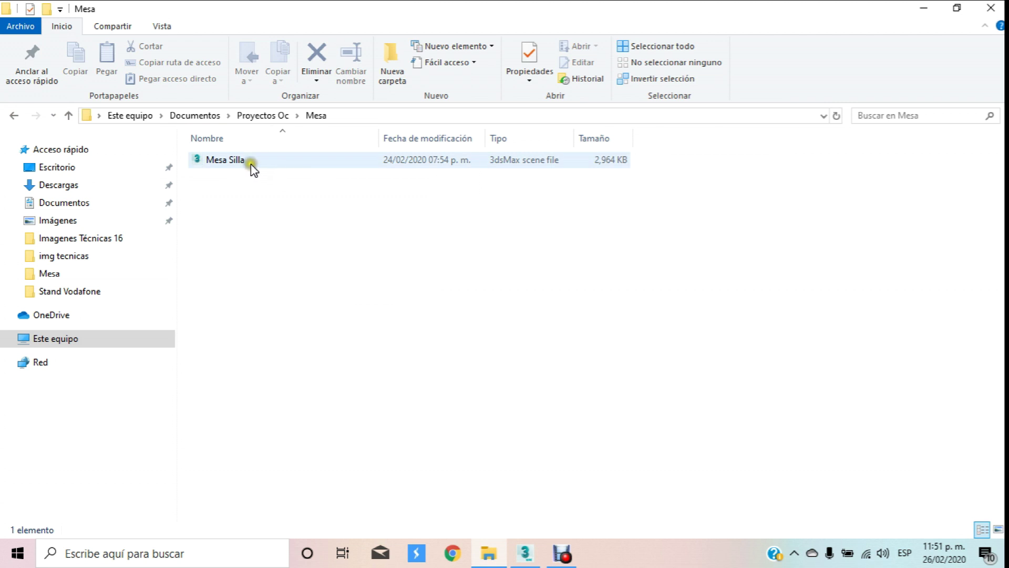
pyautogui.click(14, 115)
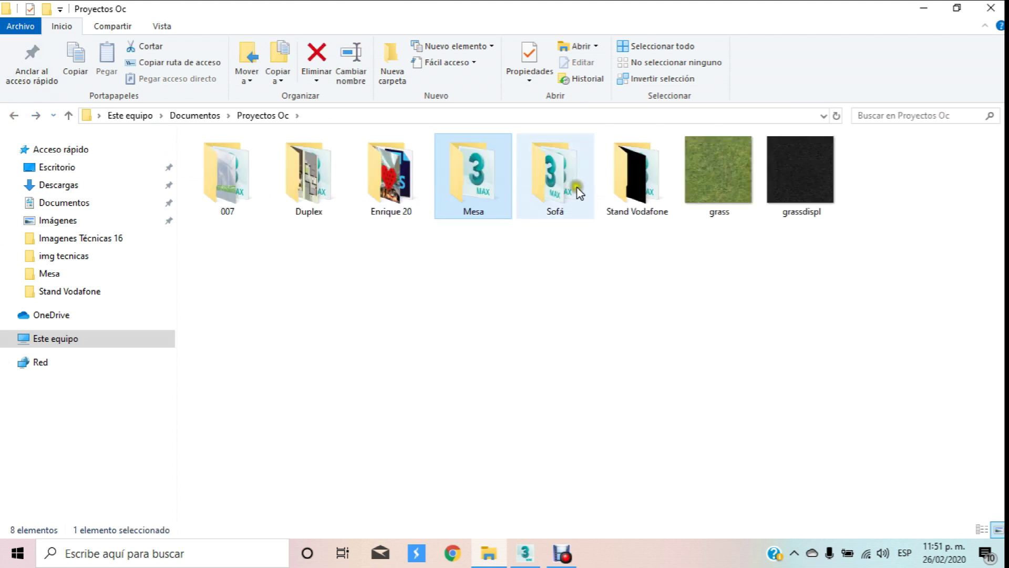
pyautogui.doubleClick(558, 181)
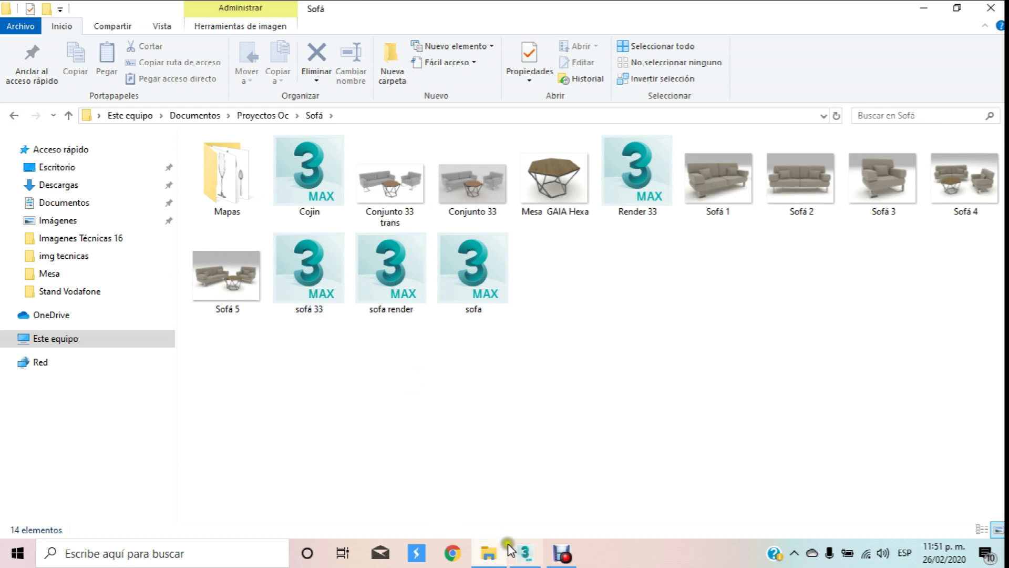
pyautogui.click(524, 554)
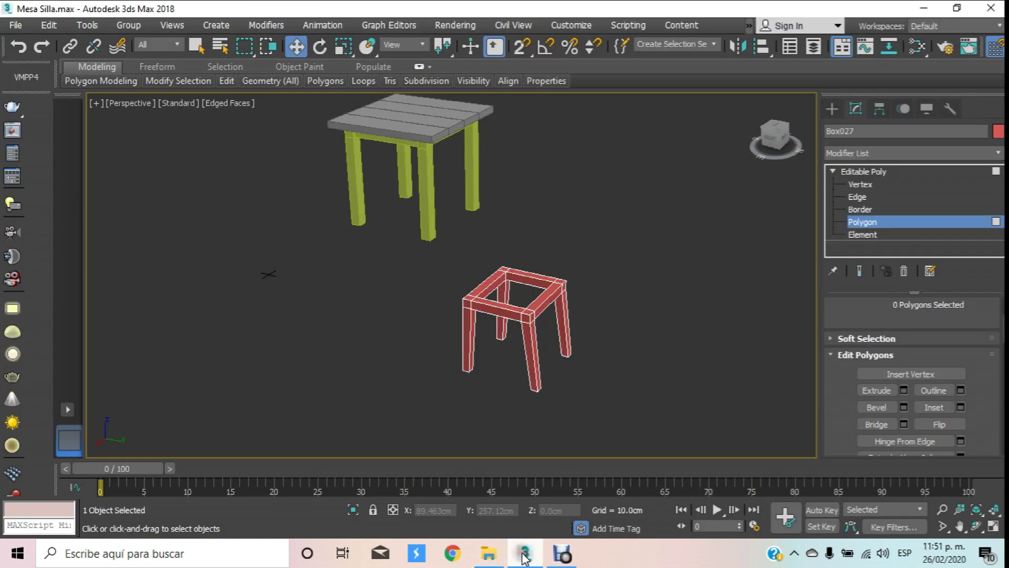
# Step: Unhide all objects and move the pink chair away from the red frame
pyautogui.click(927, 109)
pyautogui.click(902, 351)
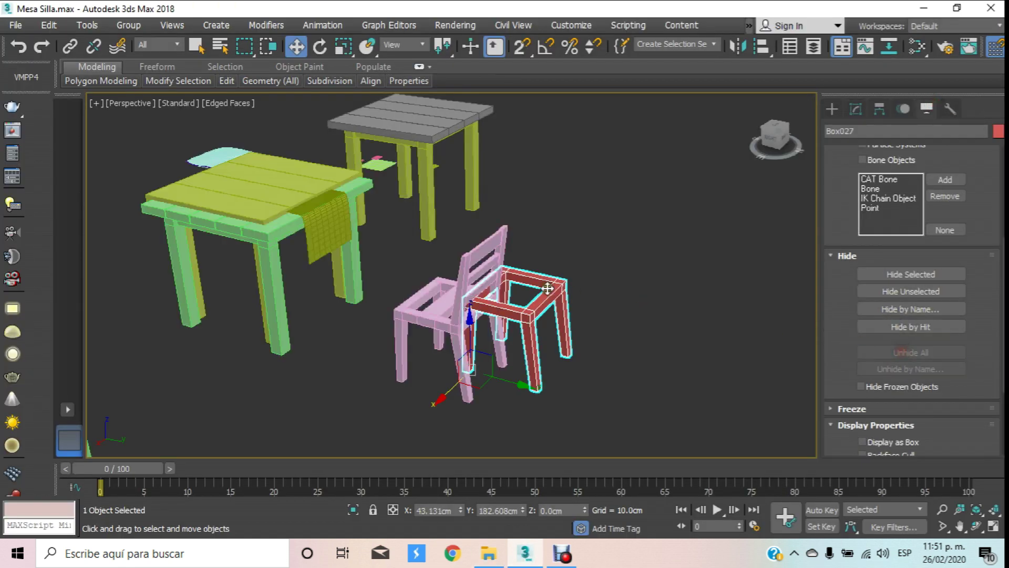
pyautogui.click(633, 172)
pyautogui.click(487, 303)
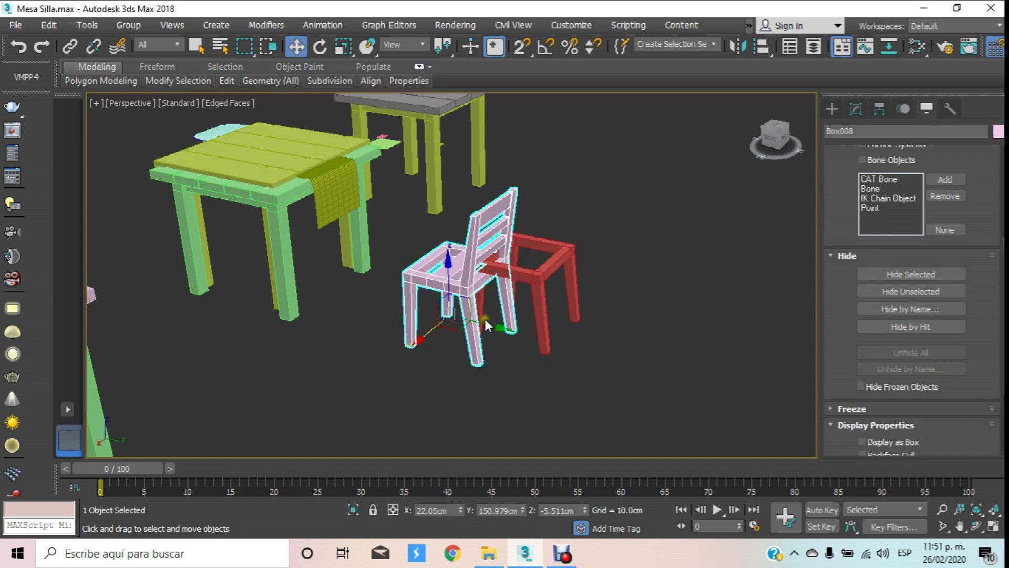
pyautogui.moveTo(484, 318); pyautogui.dragTo(671, 418)
# Step: Hide the selected pink chair, Box008, and zoom out over the scene
pyautogui.scroll(5, 564, 227)
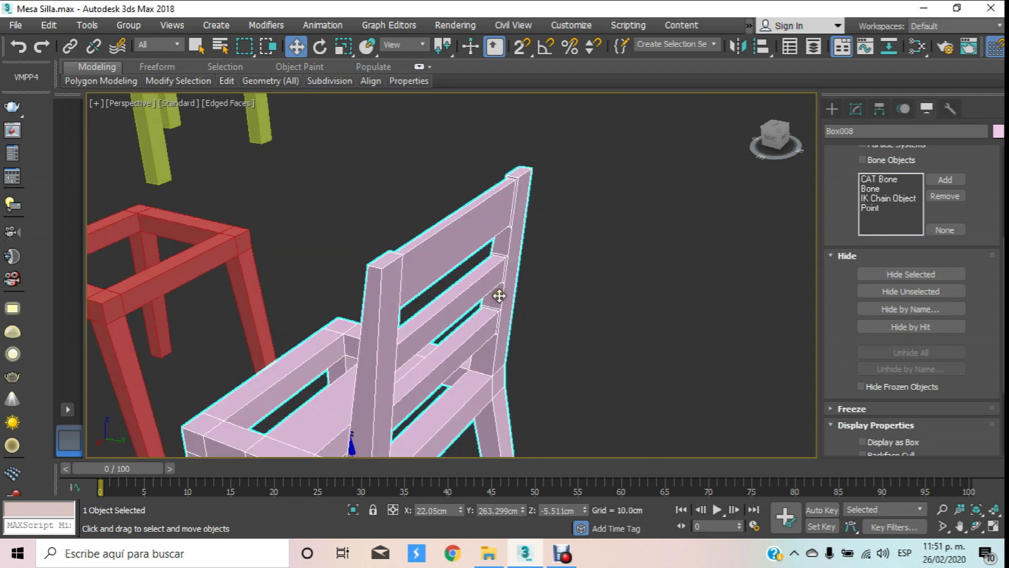
pyautogui.scroll(-5, 501, 204)
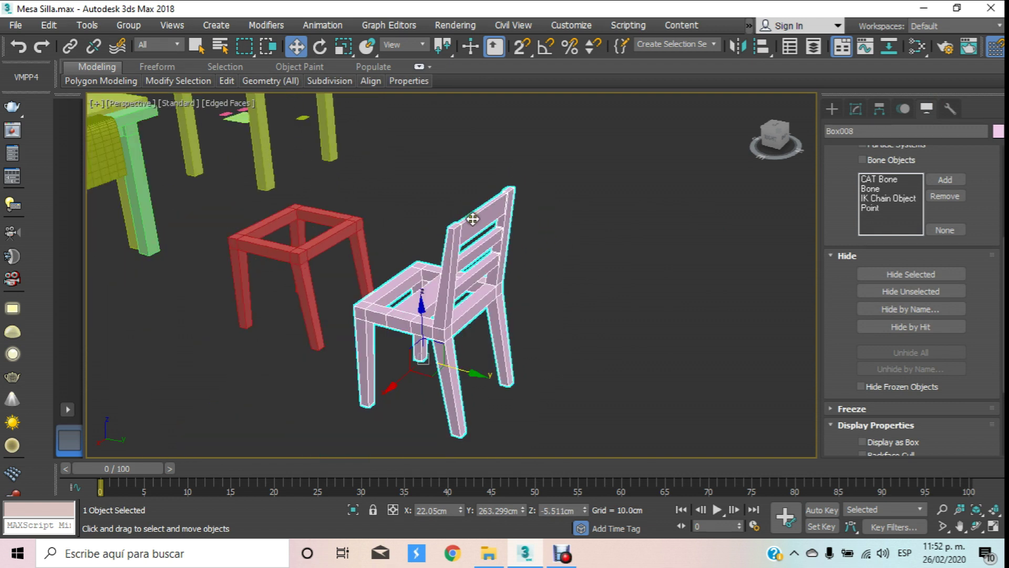
pyautogui.scroll(2, 624, 264)
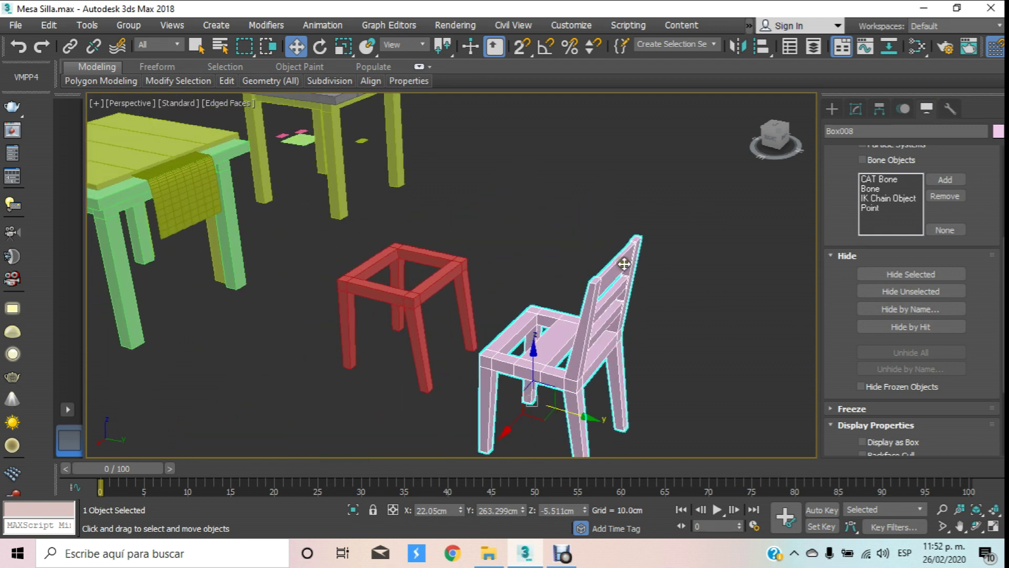
pyautogui.click(879, 274)
pyautogui.scroll(-4, 637, 256)
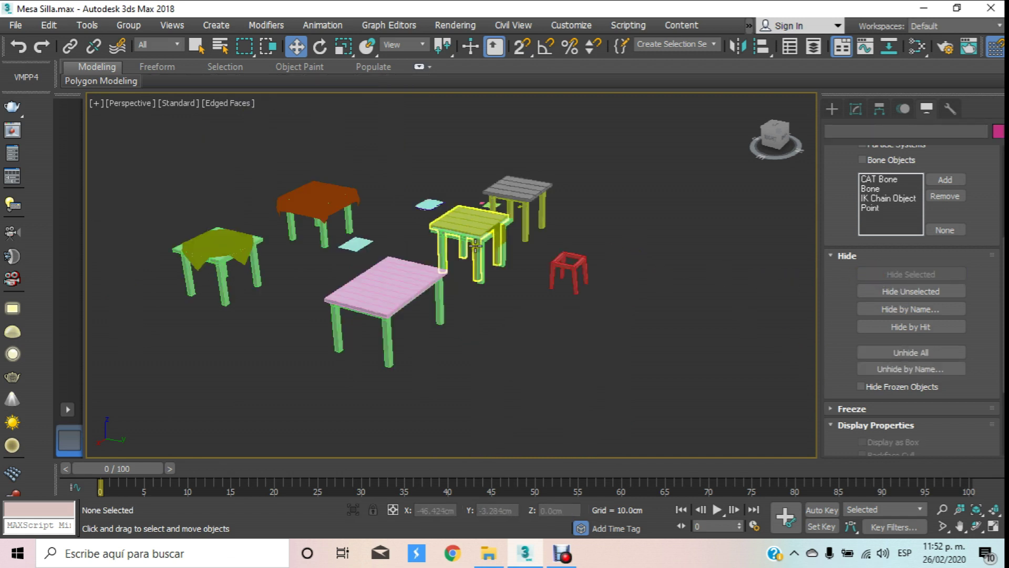
# Step: Bring back the pink chair and hide the five tables and tablecloths
pyautogui.hotkey('ctrl', 'z')
pyautogui.click(472, 360)
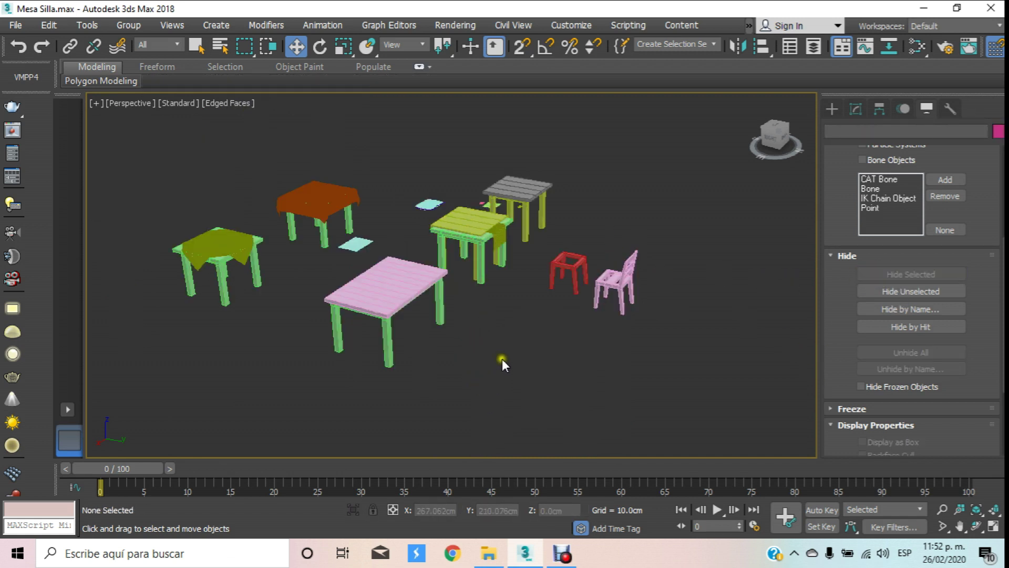
pyautogui.moveTo(475, 348); pyautogui.dragTo(115, 136)
pyautogui.click(877, 274)
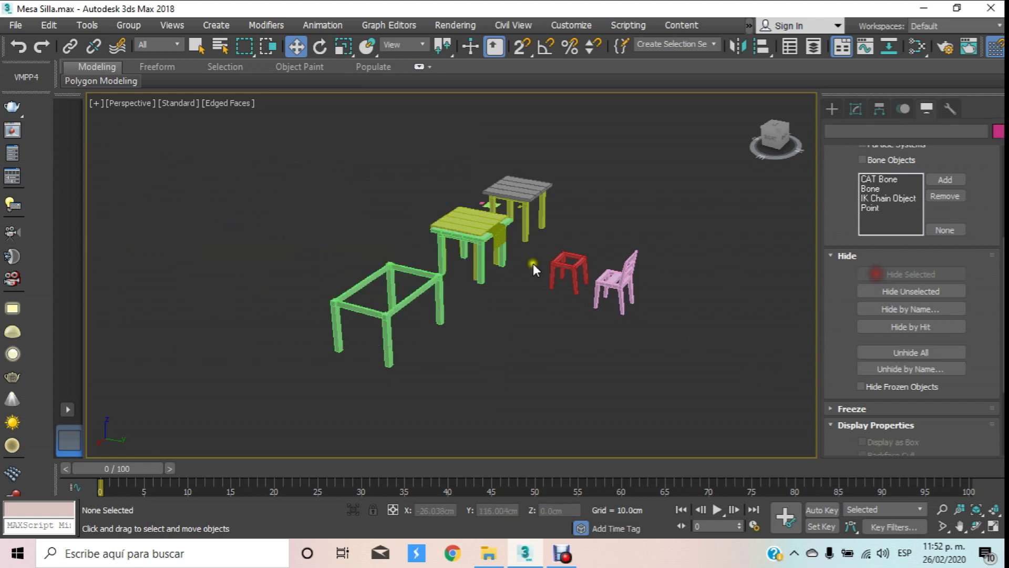
pyautogui.scroll(5, 469, 237)
# Step: Hide the green table frame and the green table top
pyautogui.click(495, 322)
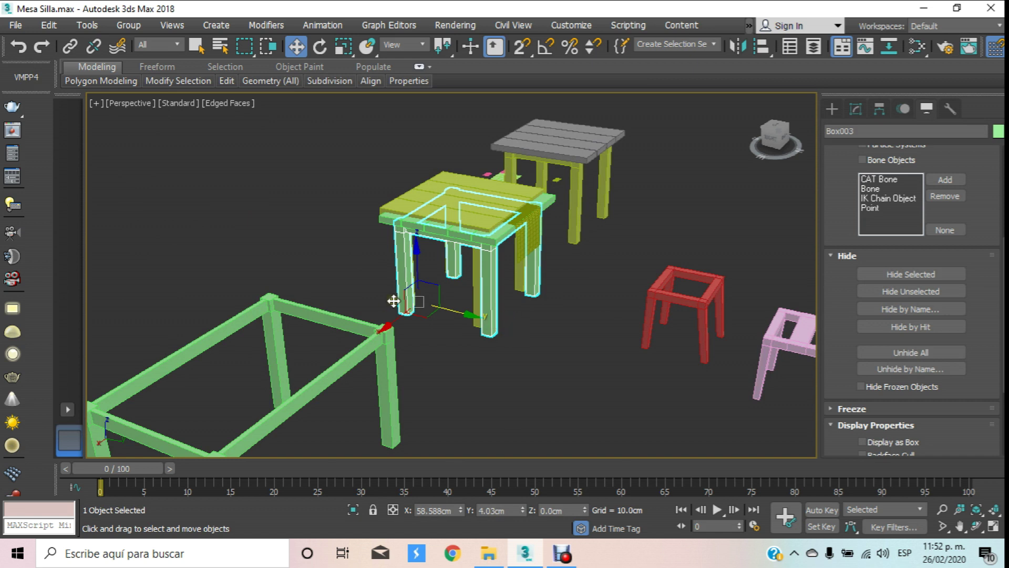
pyautogui.keyDown('ctrl'); pyautogui.click(283, 348); pyautogui.keyUp('ctrl')
pyautogui.click(881, 275)
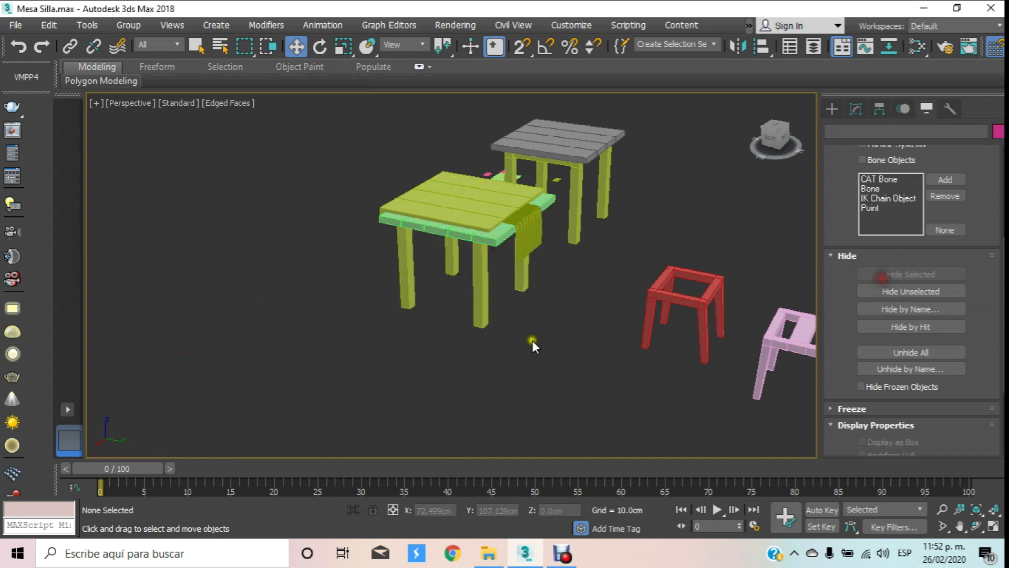
pyautogui.click(486, 238)
pyautogui.click(868, 274)
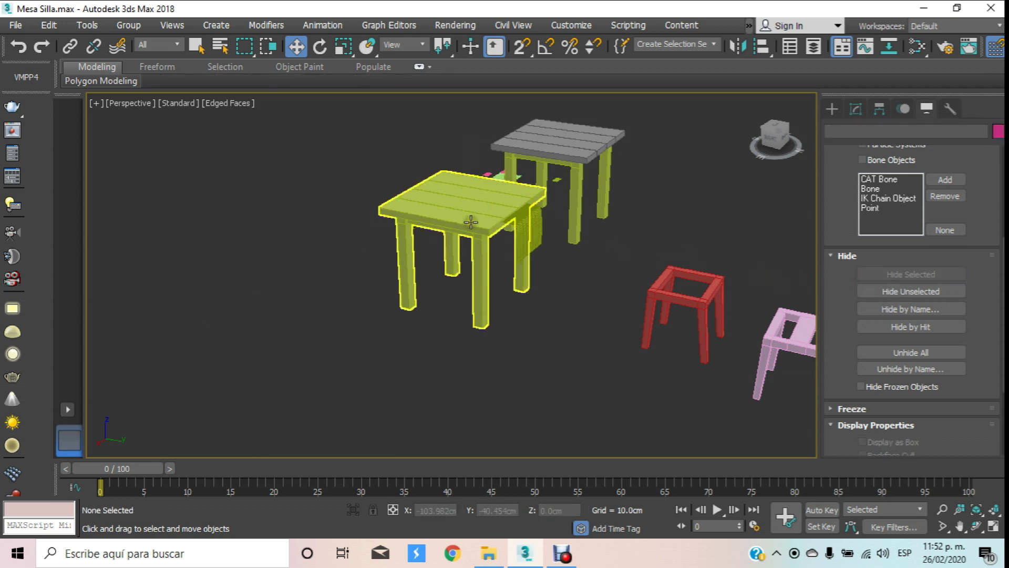
# Step: In Top view, box-select and hide the four small objects left of centre
pyautogui.press('t')
pyautogui.scroll(-5, 472, 213)
pyautogui.scroll(-3, 480, 190)
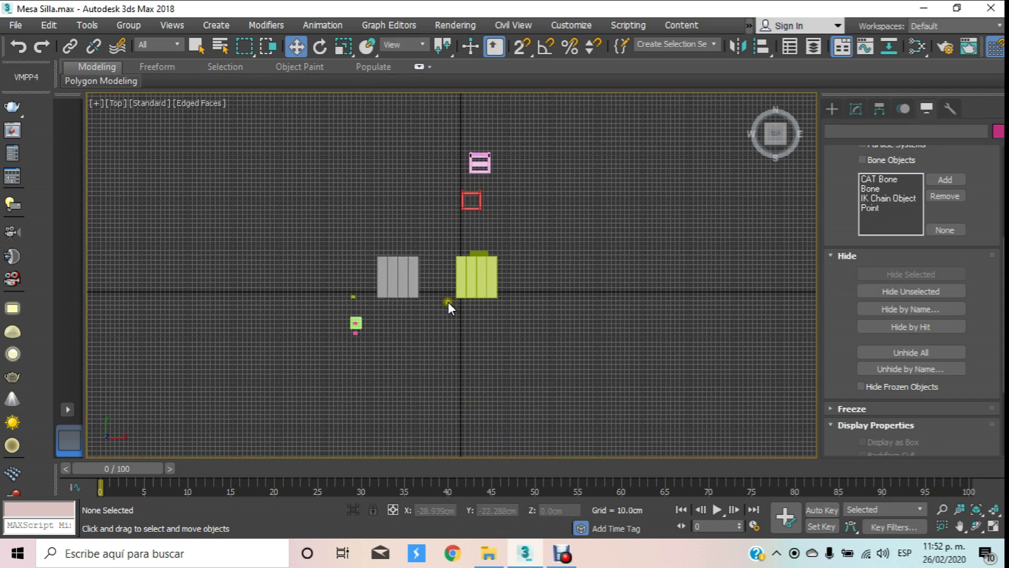
pyautogui.moveTo(344, 260); pyautogui.dragTo(369, 371)
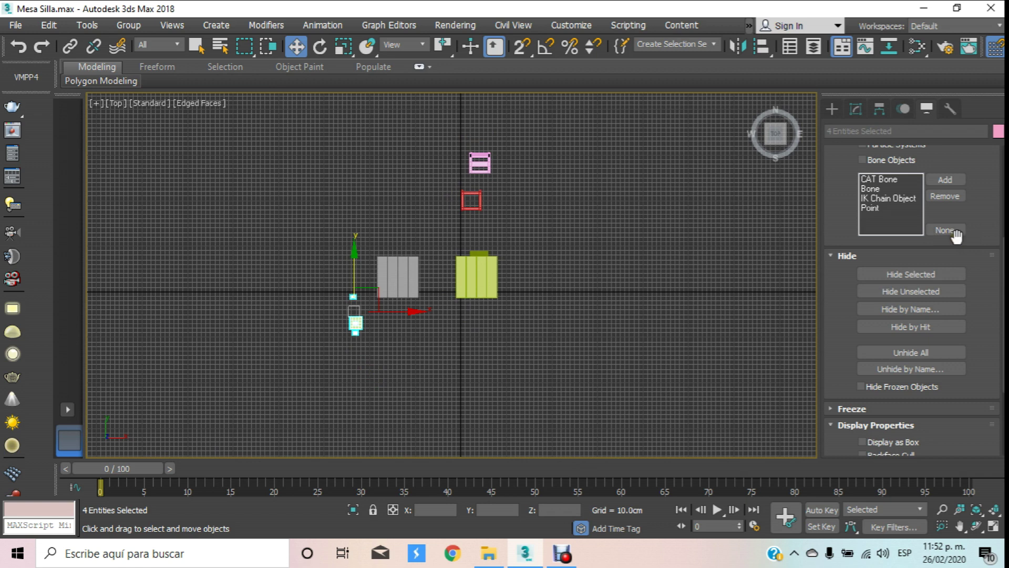
pyautogui.click(933, 272)
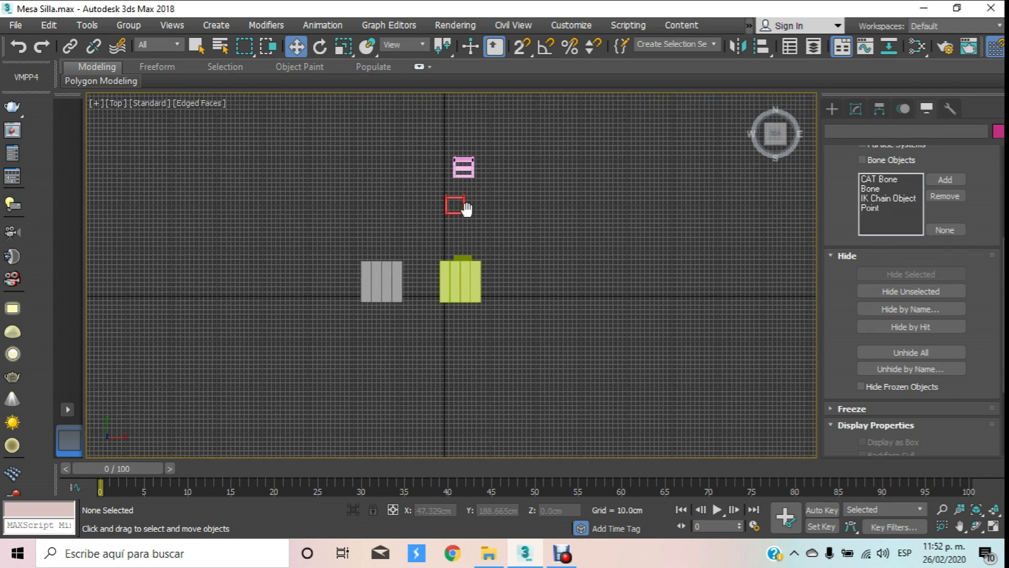
# Step: Return to Perspective view, frame the remaining furniture and select the red stool
pyautogui.press('p')
pyautogui.keyDown('alt'); pyautogui.moveTo(510, 208); pyautogui.dragTo(476, 320, button='middle'); pyautogui.keyUp('alt')
pyautogui.scroll(5, 476, 320)
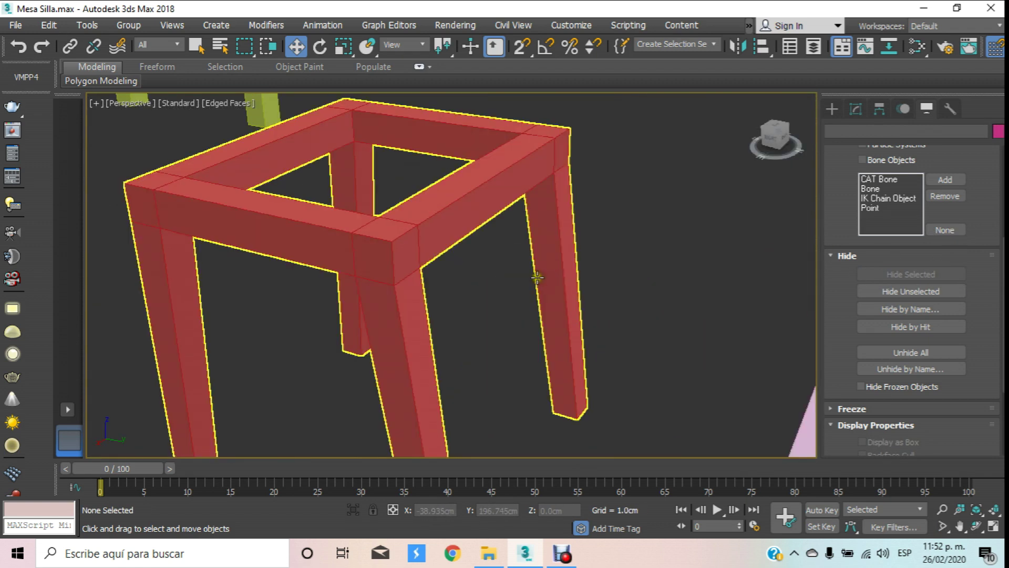
pyautogui.scroll(-3, 527, 232)
pyautogui.moveTo(527, 233)
pyautogui.mouseDown(button='middle')
pyautogui.moveTo(466, 179)
pyautogui.moveTo(474, 244)
pyautogui.moveTo(475, 205)
pyautogui.mouseUp(button='middle')
pyautogui.scroll(-5, 467, 178)
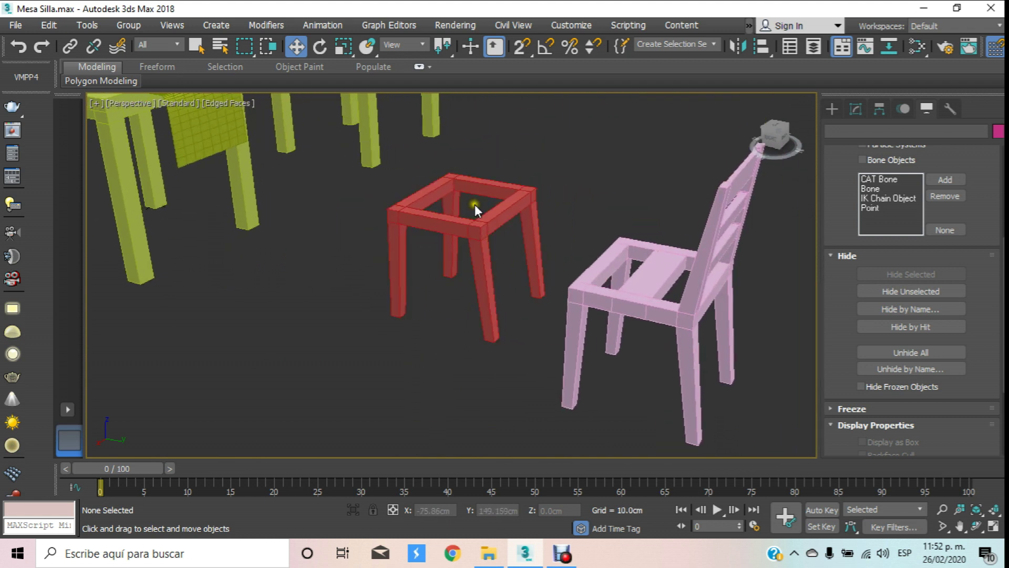
pyautogui.scroll(5, 475, 207)
pyautogui.scroll(-3, 484, 227)
pyautogui.click(599, 228)
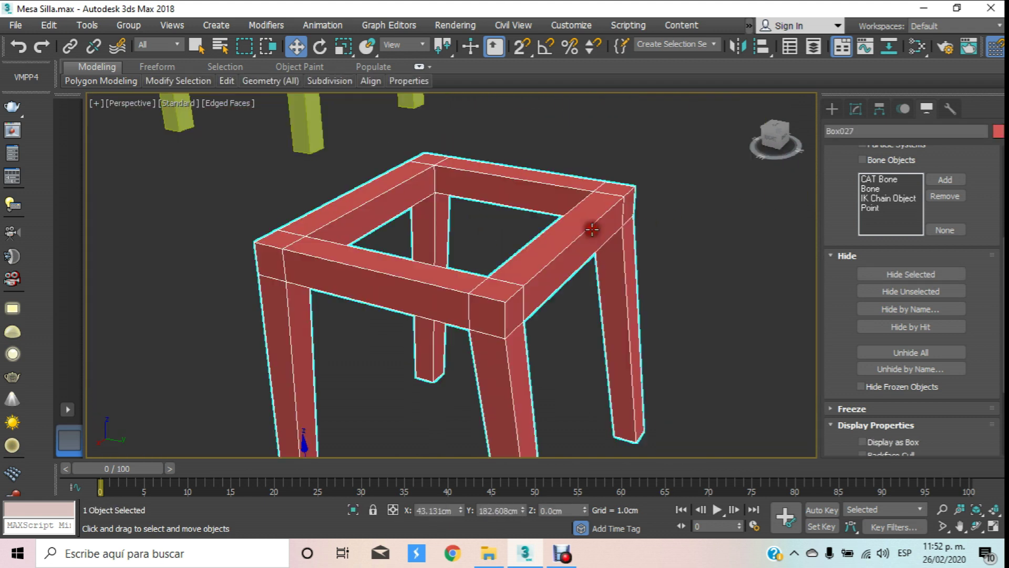
# Step: At Polygon level, extrude the stool's two back corner tops 40 cm upward
pyautogui.click(854, 110)
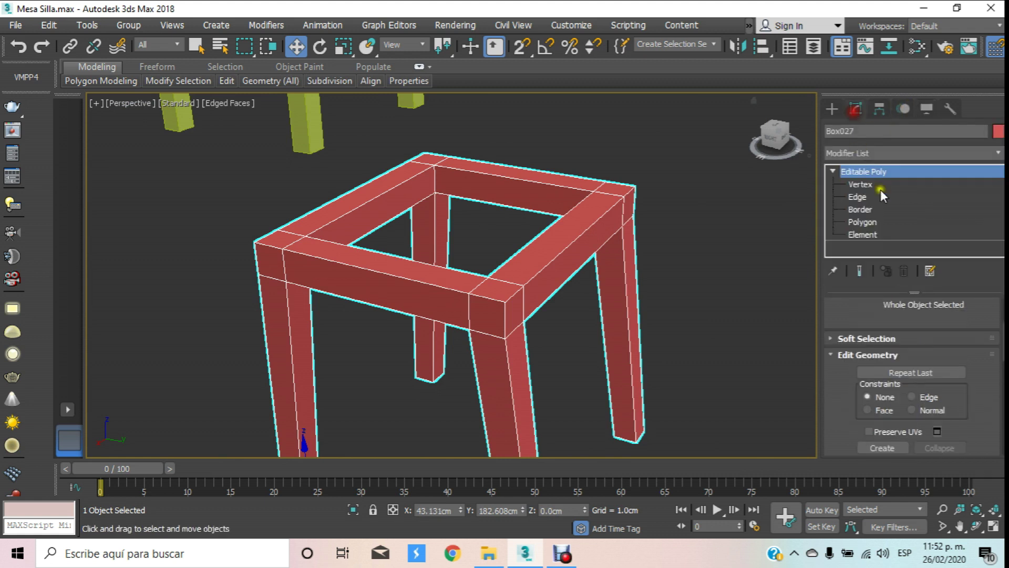
pyautogui.click(865, 221)
pyautogui.click(608, 190)
pyautogui.keyDown('ctrl'); pyautogui.click(504, 287); pyautogui.keyUp('ctrl')
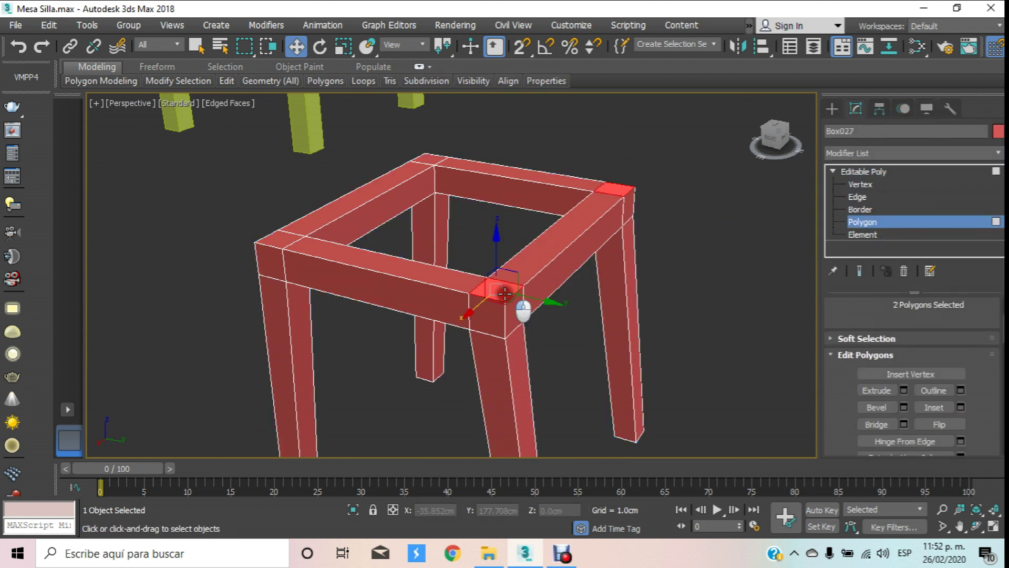
pyautogui.click(905, 389)
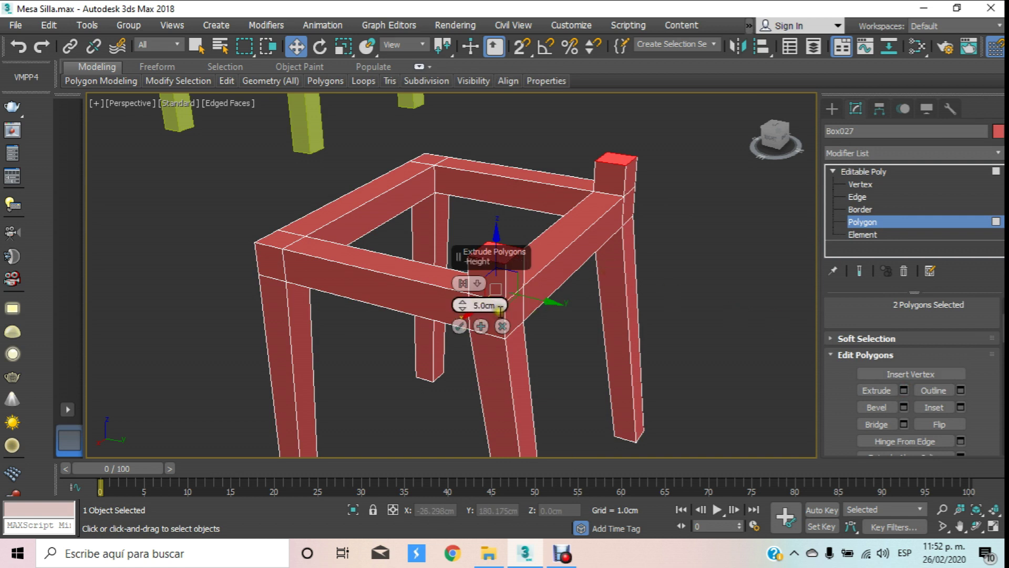
pyautogui.write('0')
pyautogui.press('Return')
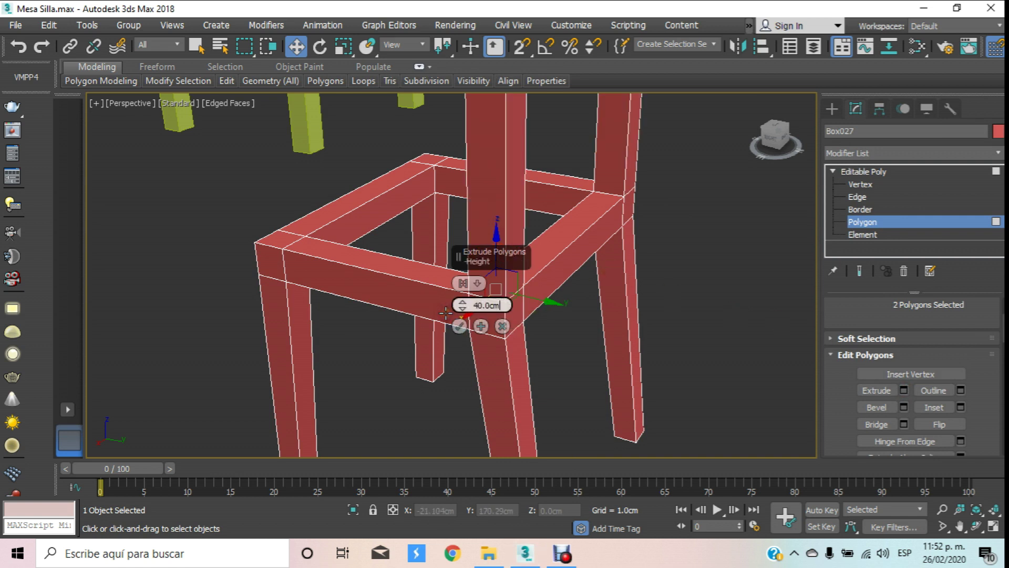
pyautogui.click(458, 327)
# Step: Scale the tops of the new posts narrower along one axis
pyautogui.scroll(-3, 462, 332)
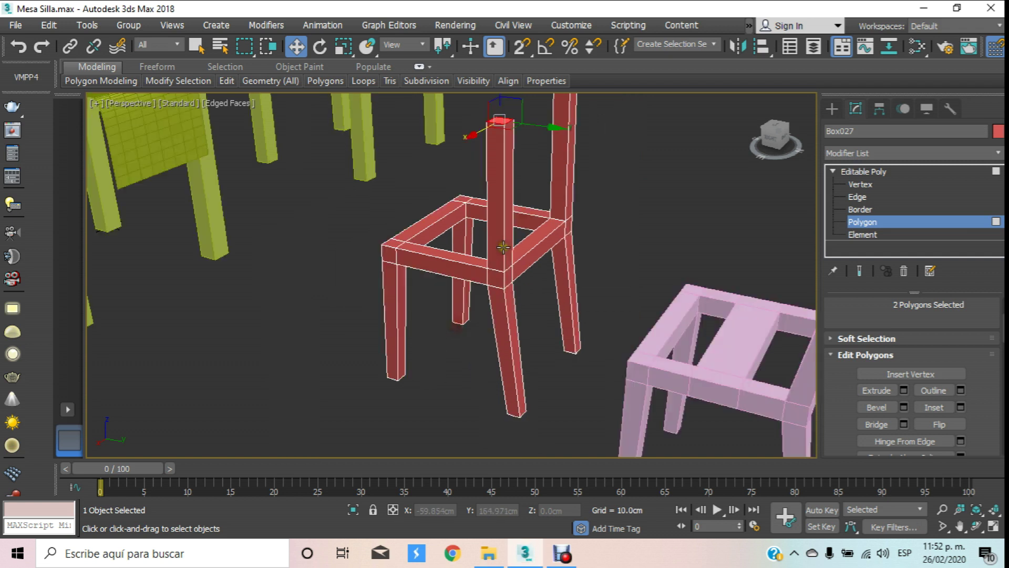
pyautogui.scroll(2, 473, 336)
pyautogui.scroll(3, 554, 168)
pyautogui.scroll(-1, 525, 178)
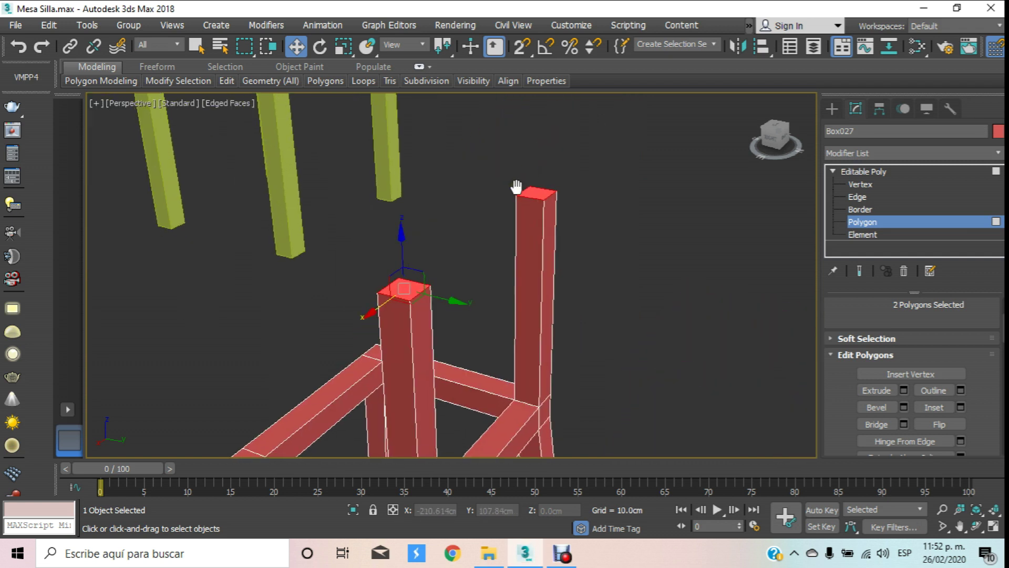
pyautogui.scroll(2, 550, 216)
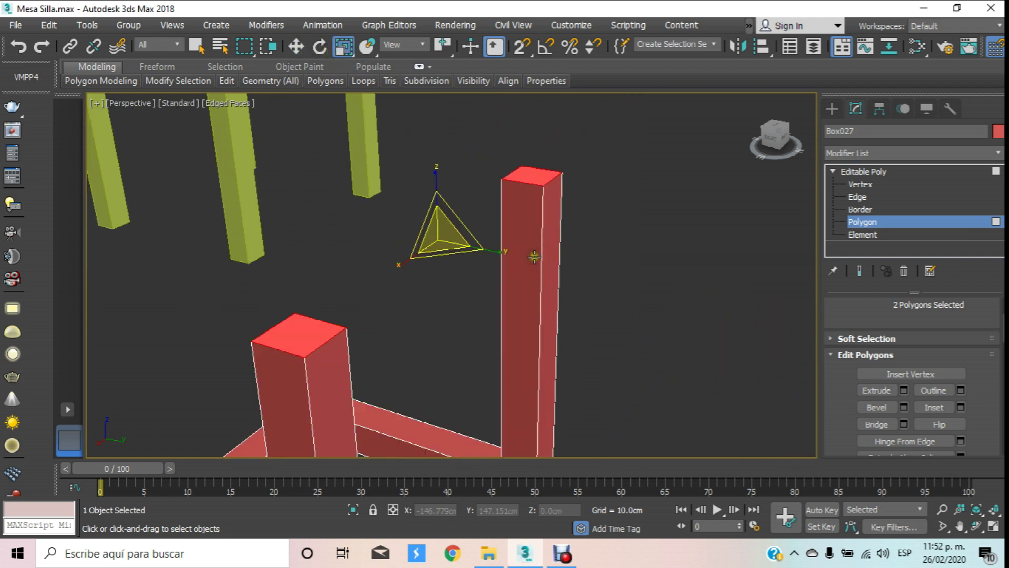
pyautogui.moveTo(495, 249); pyautogui.dragTo(441, 252)
pyautogui.scroll(-3, 440, 251)
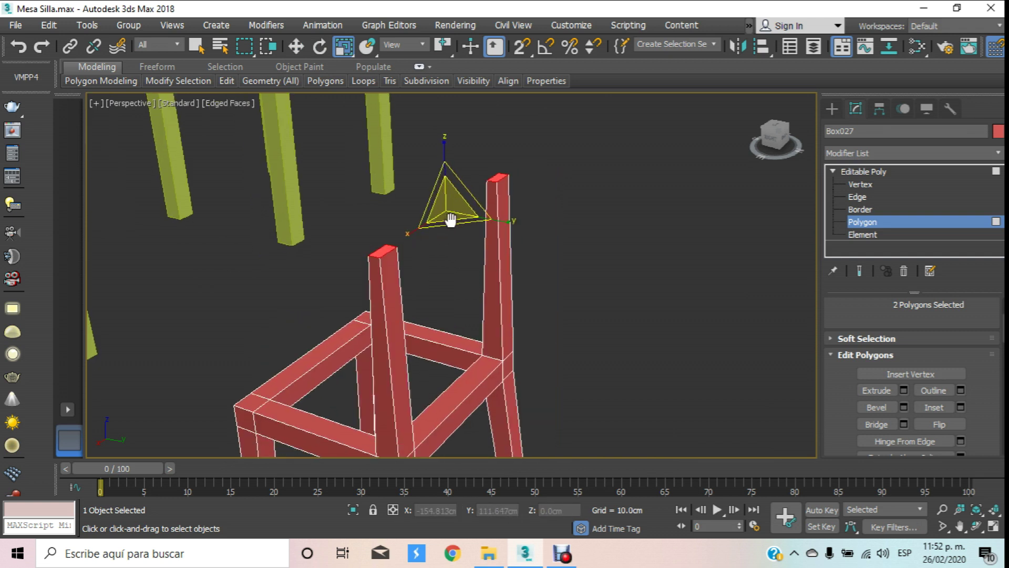
pyautogui.click(297, 46)
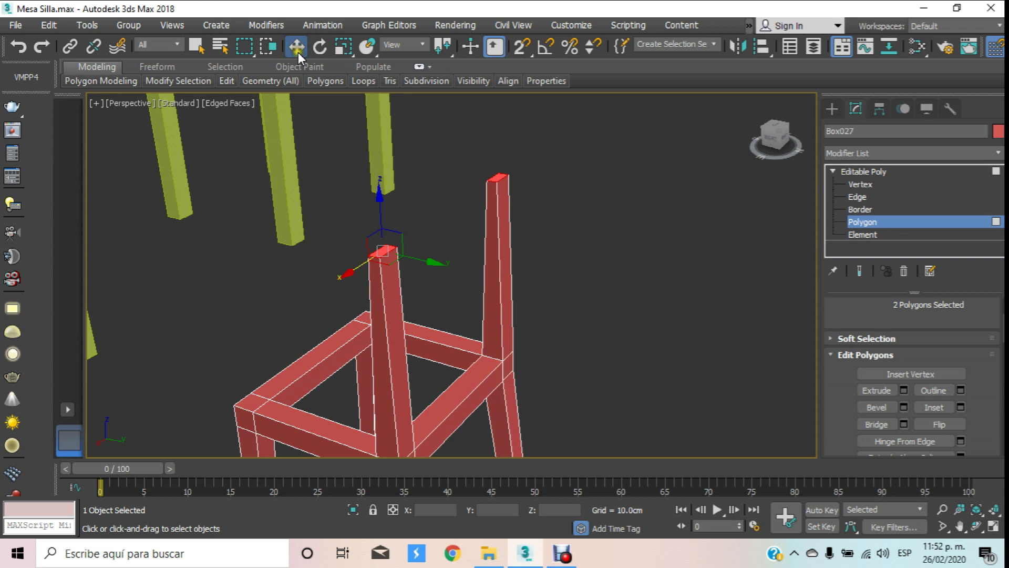
# Step: Frame both chairs in Left view and return to the whole-object level
pyautogui.press('f')
pyautogui.moveTo(457, 150); pyautogui.dragTo(457, 206, button='middle')
pyautogui.press('l')
pyautogui.scroll(-5, 489, 208)
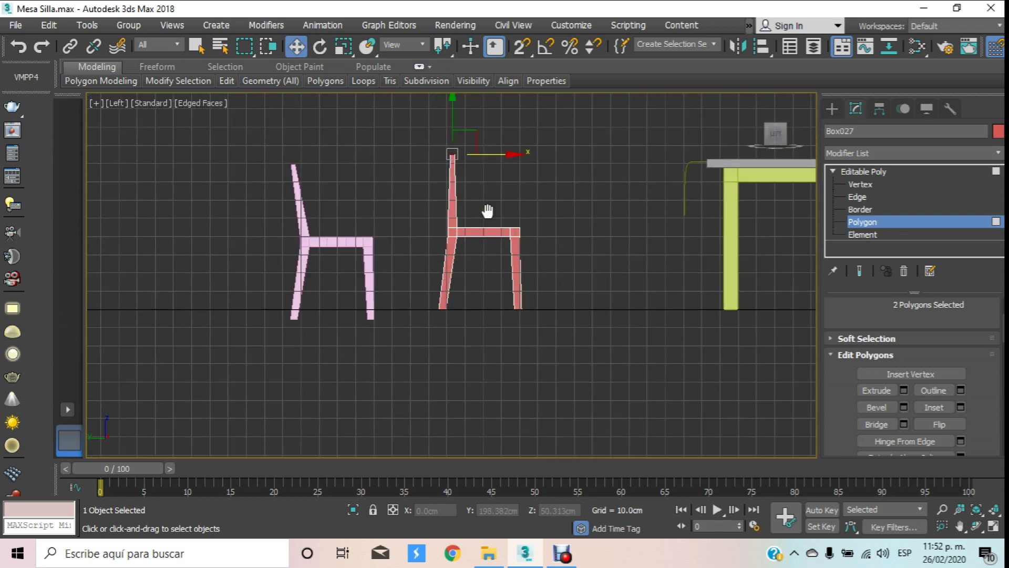
pyautogui.scroll(2, 478, 212)
pyautogui.scroll(3, 460, 166)
pyautogui.scroll(2, 453, 141)
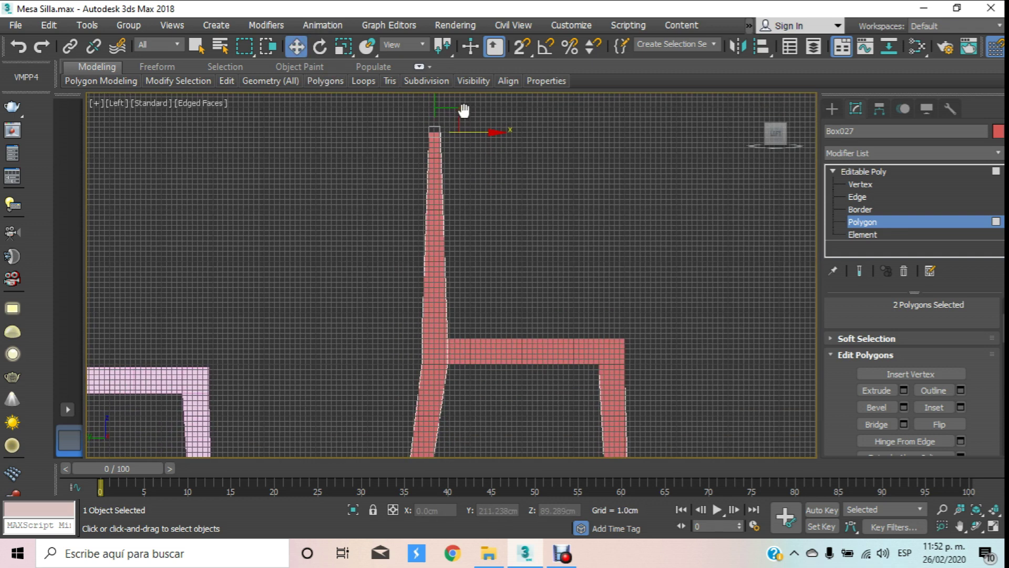
pyautogui.click(879, 221)
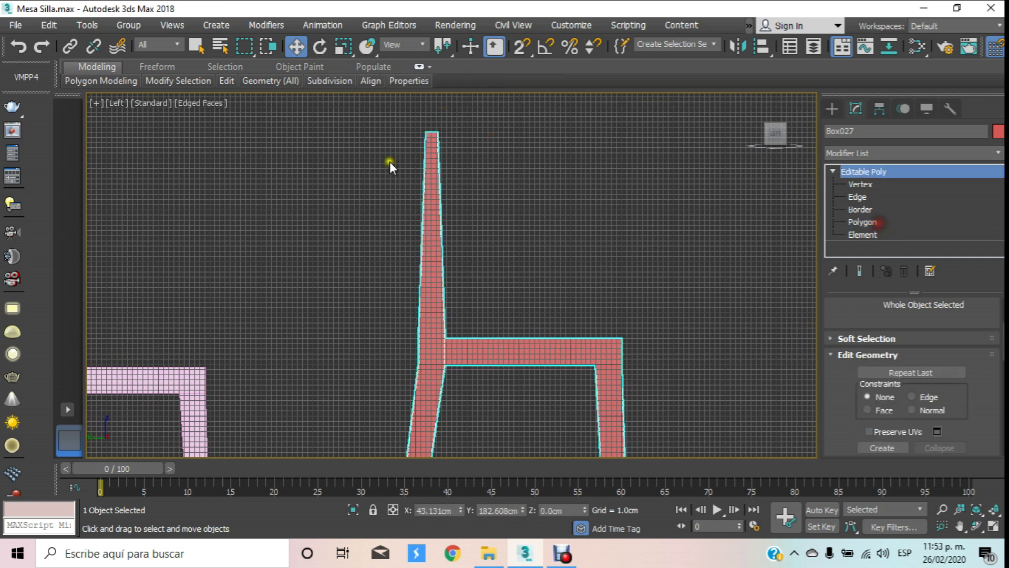
# Step: In Left view, move the back posts' top vertices backward along X to slant them
pyautogui.scroll(-5, 390, 163)
pyautogui.scroll(2, 560, 340)
pyautogui.moveTo(583, 384); pyautogui.dragTo(602, 392)
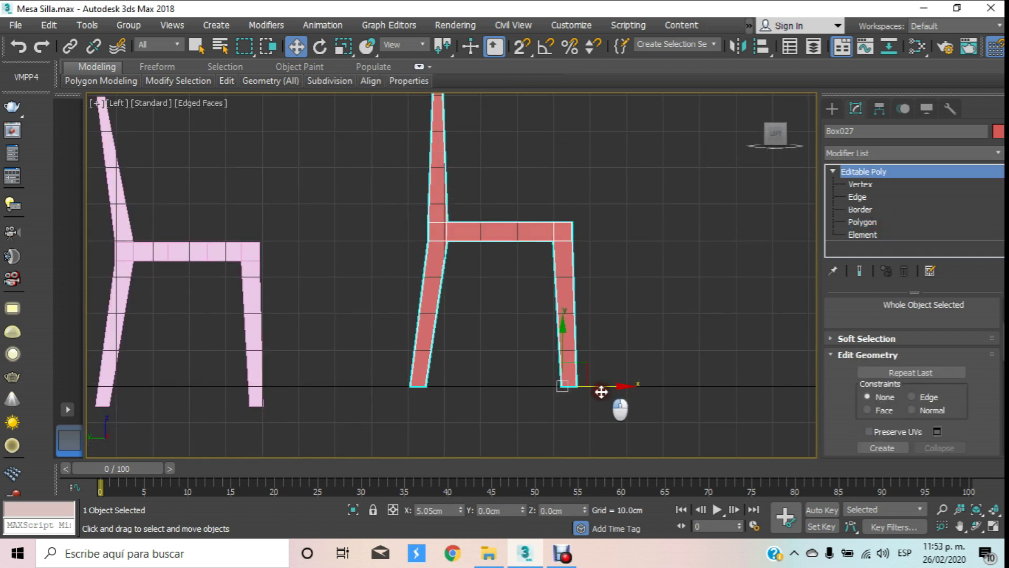
pyautogui.moveTo(508, 228); pyautogui.dragTo(520, 313, button='middle')
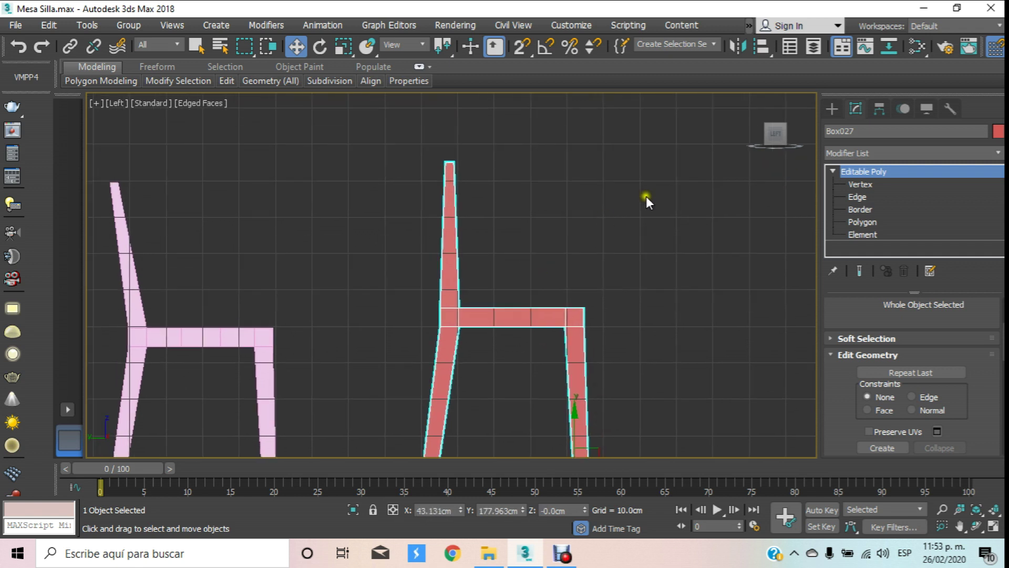
pyautogui.click(851, 185)
pyautogui.moveTo(521, 137); pyautogui.dragTo(387, 213)
pyautogui.moveTo(481, 164); pyautogui.dragTo(458, 166)
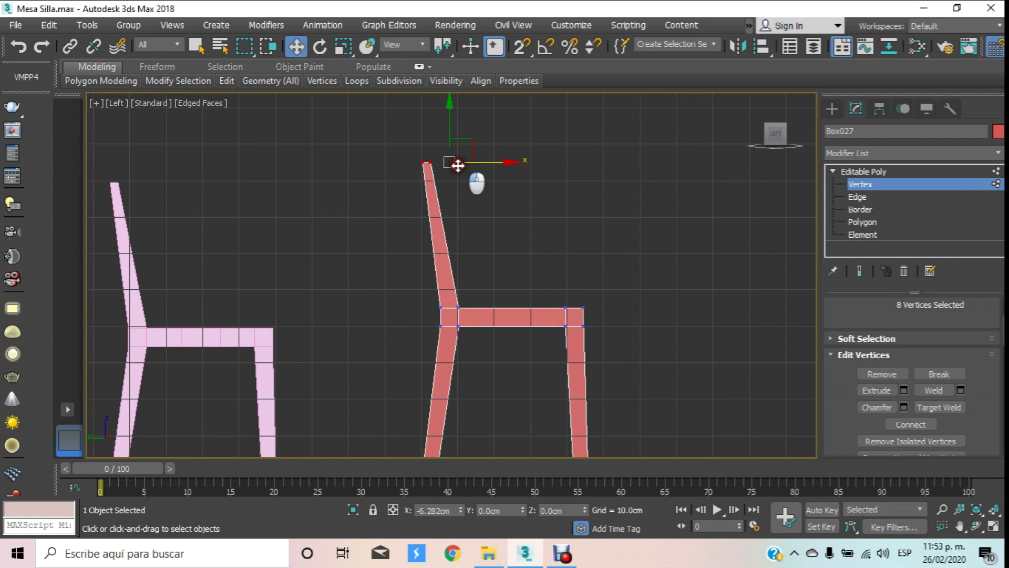
pyautogui.moveTo(531, 233); pyautogui.dragTo(533, 190, button='middle')
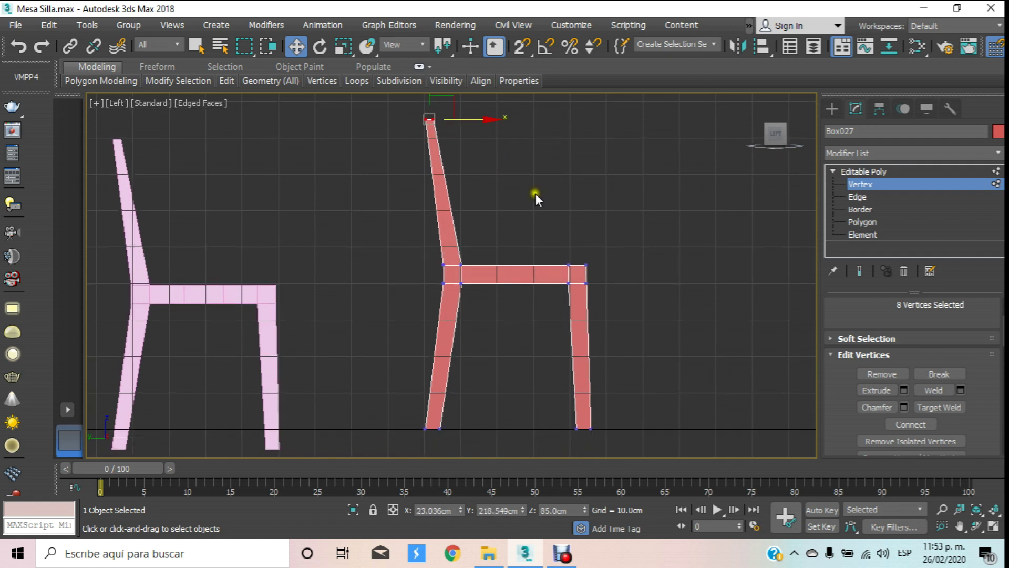
pyautogui.click(890, 185)
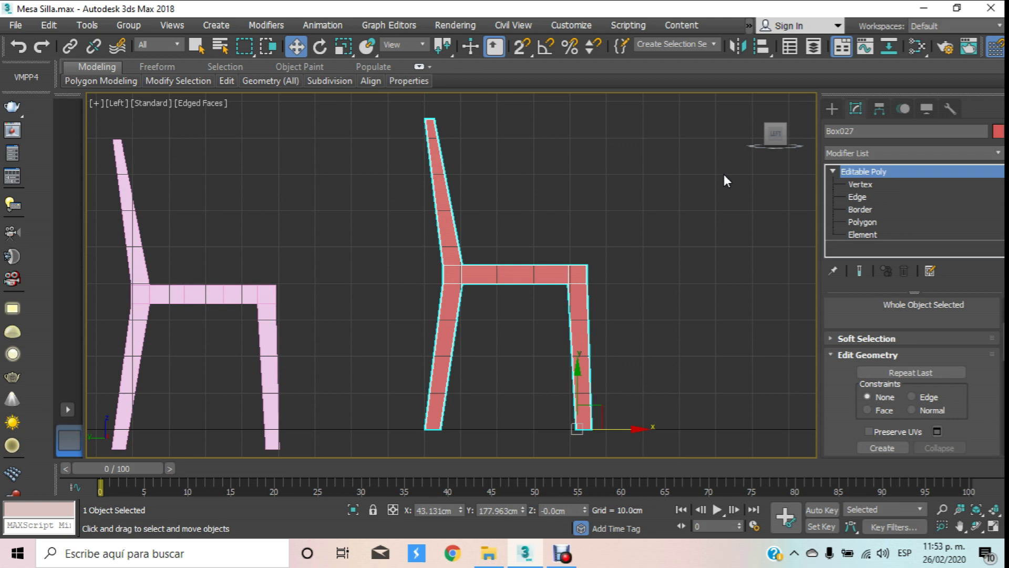
# Step: In Perspective view at Edge level, select one back post's vertical edges
pyautogui.press('p')
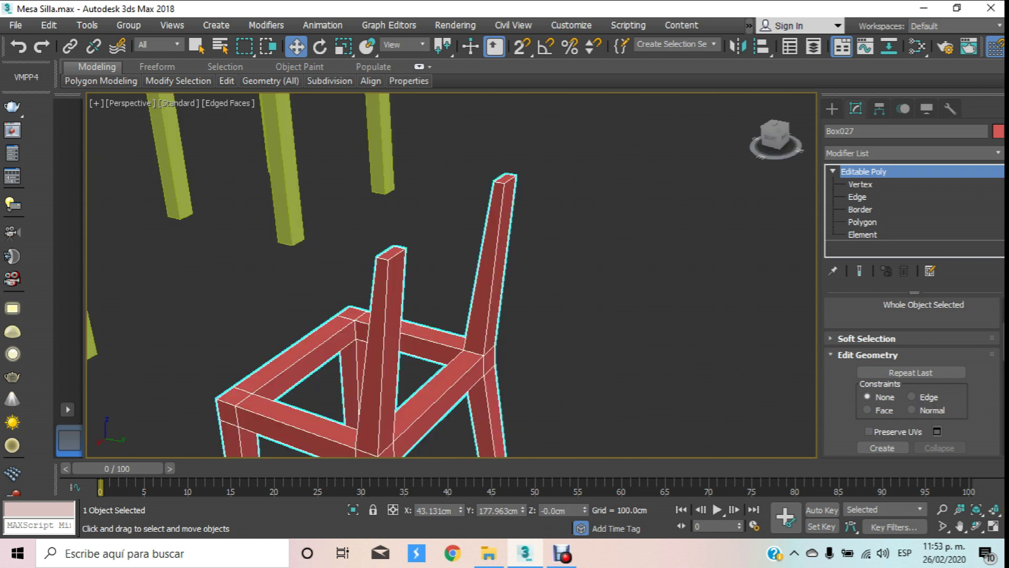
pyautogui.click(977, 526)
pyautogui.moveTo(407, 351)
pyautogui.mouseDown()
pyautogui.moveTo(487, 298)
pyautogui.moveTo(448, 275)
pyautogui.mouseUp()
pyautogui.rightClick(448, 275)
pyautogui.click(858, 196)
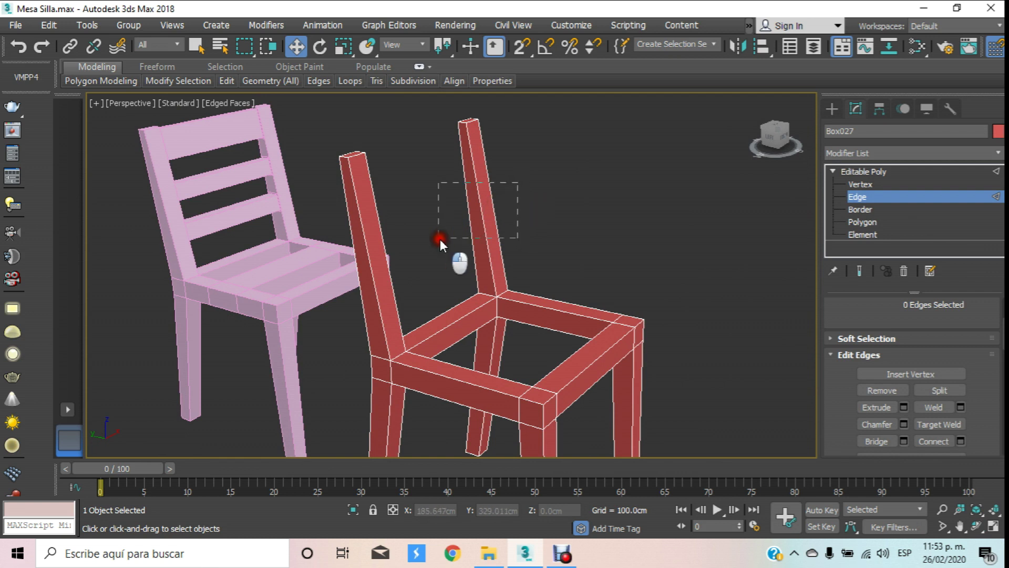
pyautogui.doubleClick(477, 212)
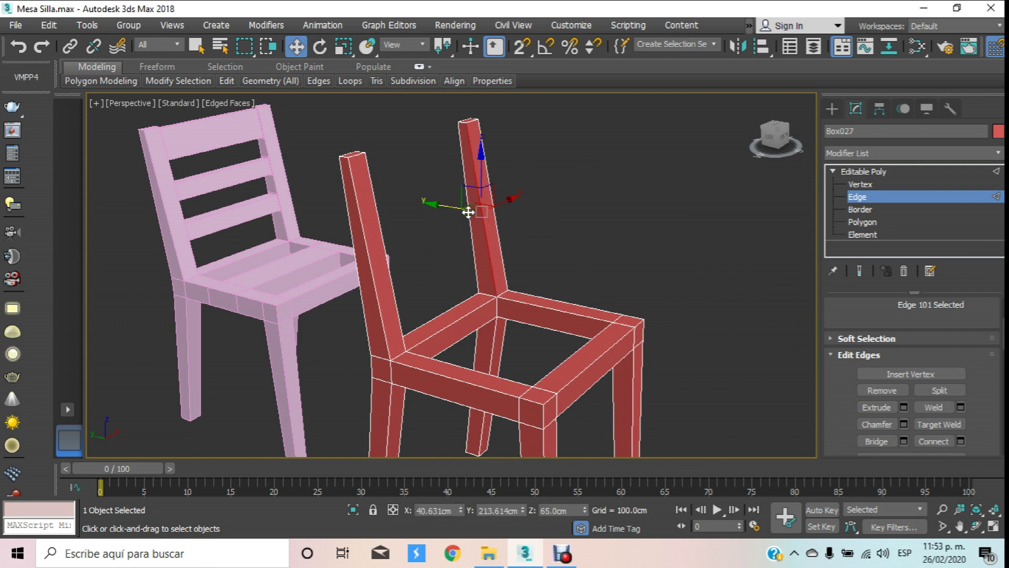
# Step: In Left view, reselect the back post's vertical edges
pyautogui.press('f')
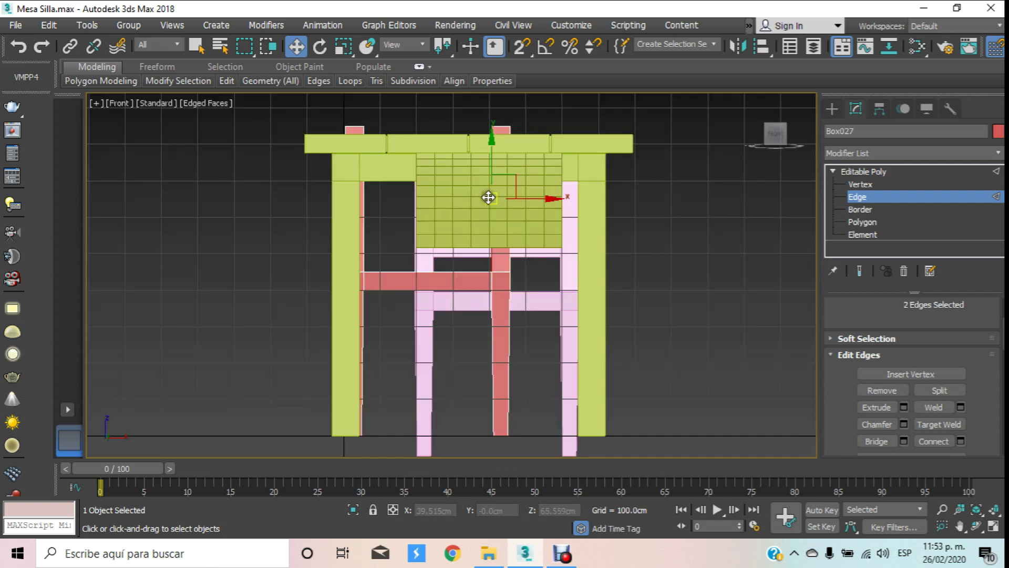
pyautogui.press('l')
pyautogui.click(497, 210)
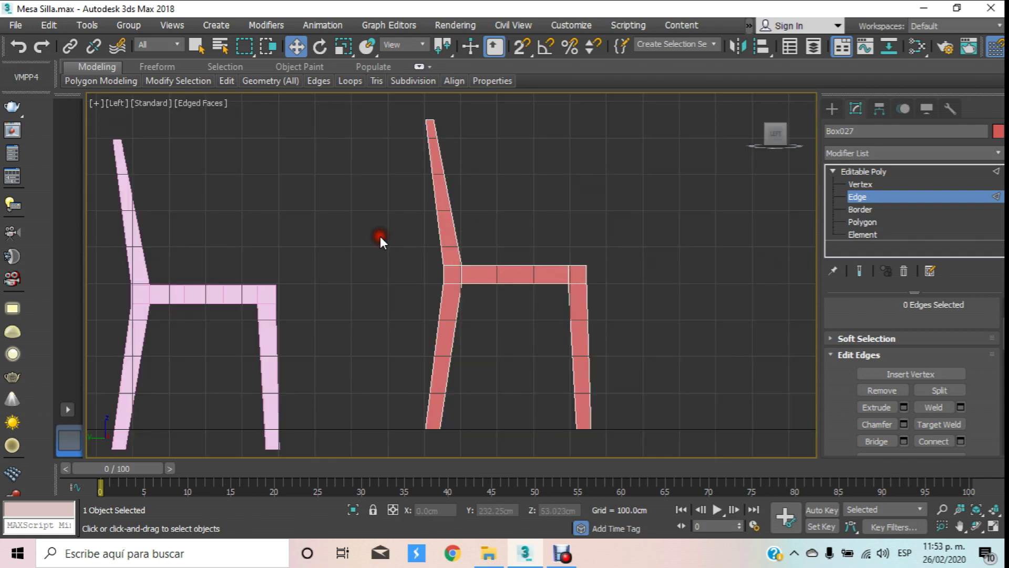
pyautogui.scroll(5, 438, 191)
pyautogui.click(439, 195)
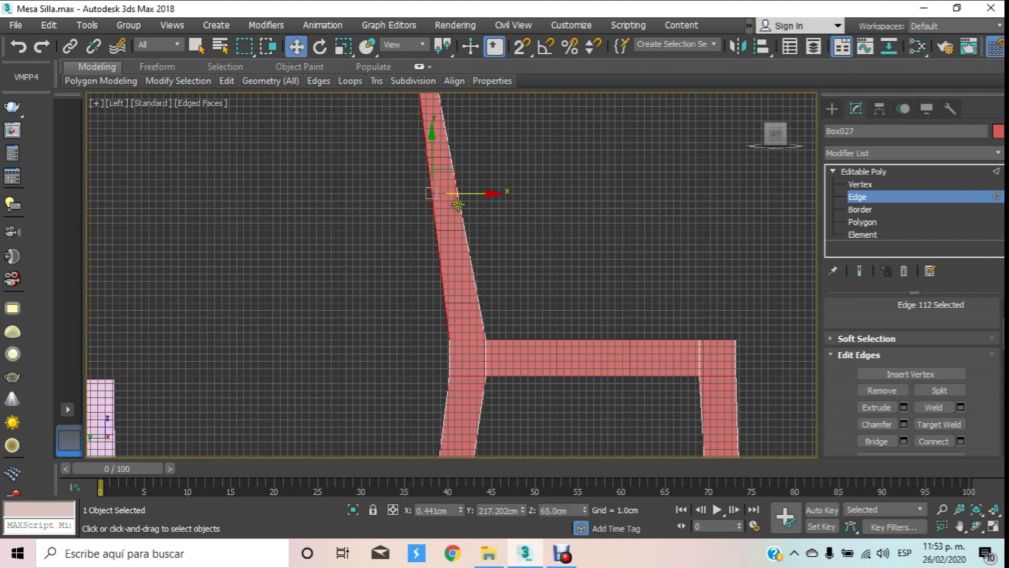
pyautogui.doubleClick(461, 204)
# Step: Back in Perspective, add the other back post's vertical edges to the selection
pyautogui.press('p')
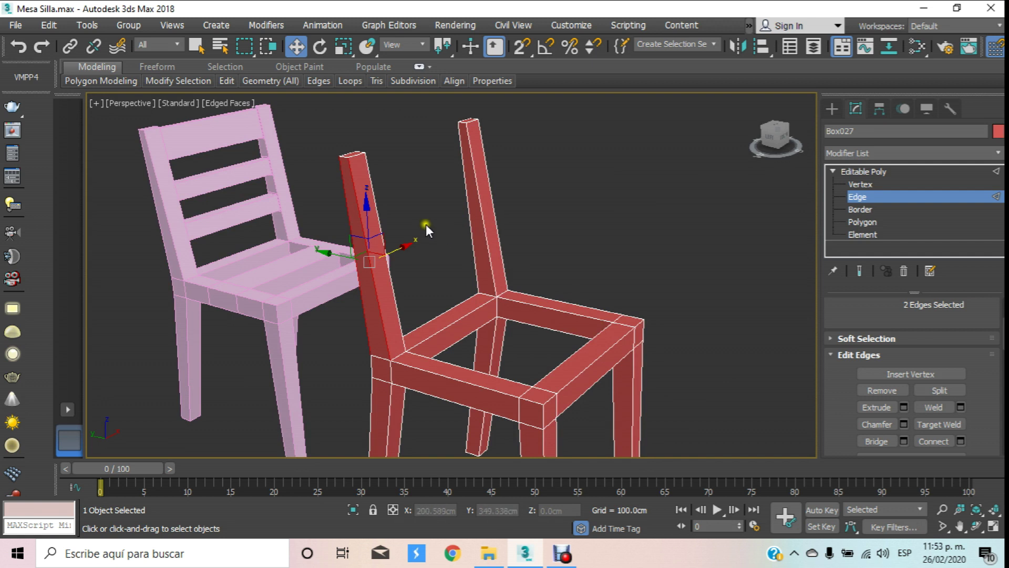
pyautogui.keyDown('ctrl'); pyautogui.click(473, 240); pyautogui.keyUp('ctrl')
pyautogui.keyDown('ctrl'); pyautogui.click(484, 241); pyautogui.keyUp('ctrl')
pyautogui.keyDown('ctrl'); pyautogui.click(394, 281); pyautogui.keyUp('ctrl')
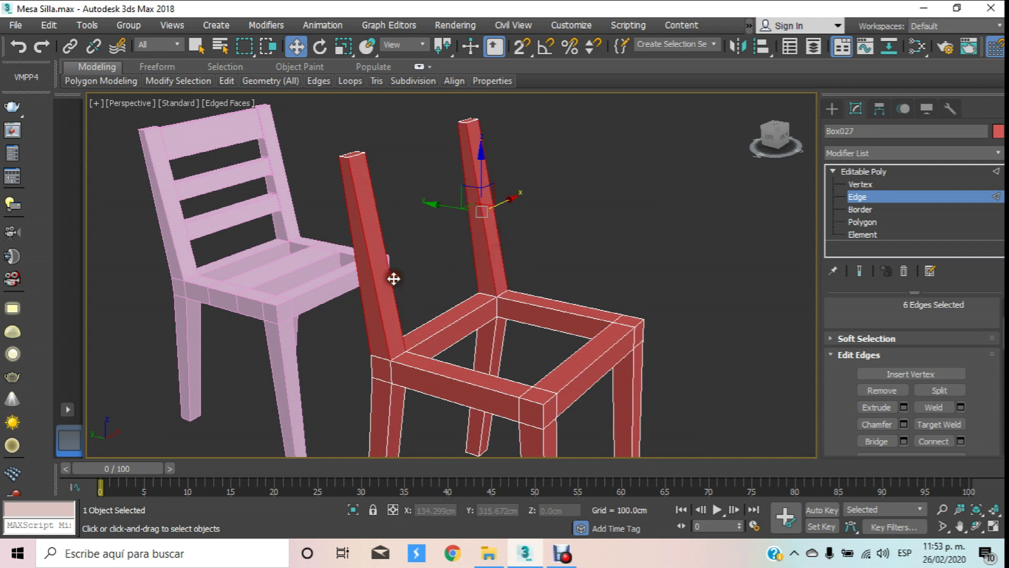
# Step: Orbit behind the chair and add the remaining hidden-side post edges, eight in total
pyautogui.click(976, 526)
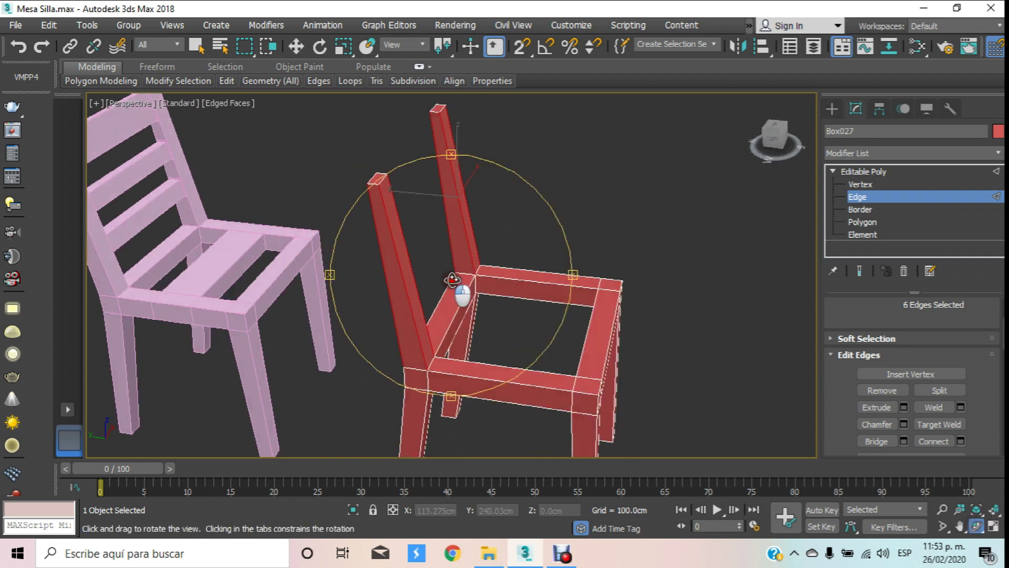
pyautogui.moveTo(434, 257); pyautogui.dragTo(669, 286)
pyautogui.click(303, 42)
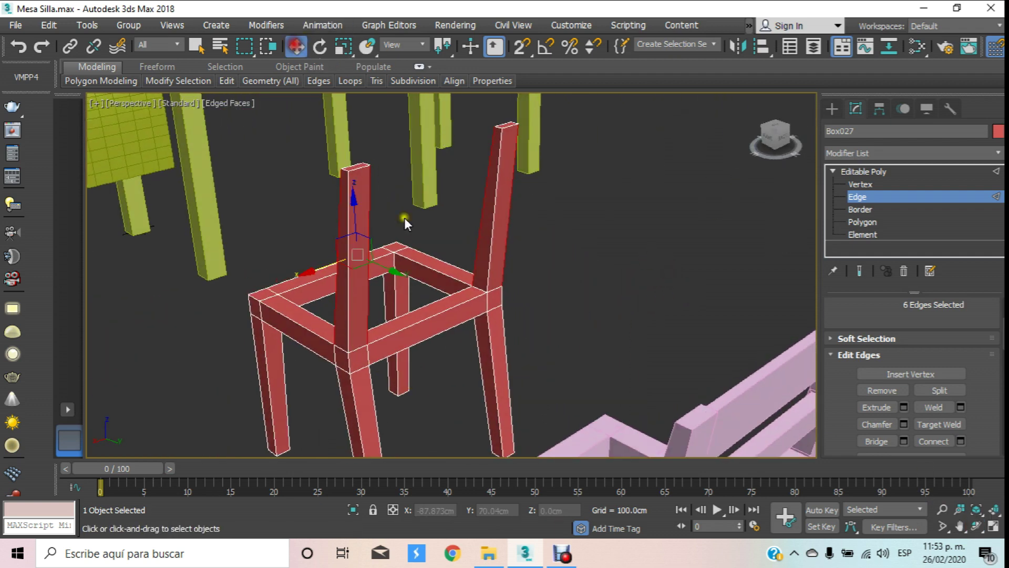
pyautogui.keyDown('ctrl'); pyautogui.click(489, 272); pyautogui.keyUp('ctrl')
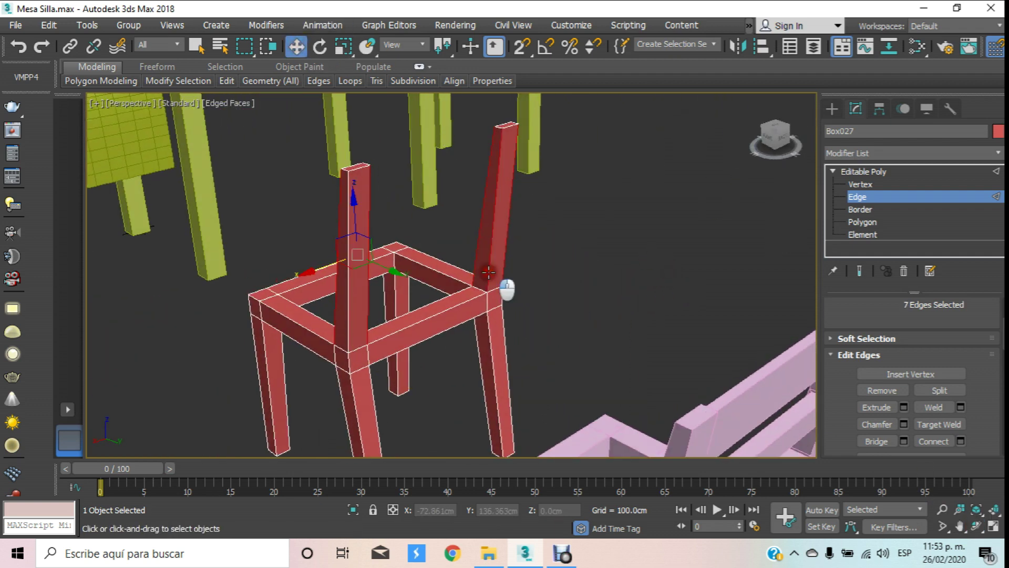
pyautogui.keyDown('ctrl'); pyautogui.click(348, 311); pyautogui.keyUp('ctrl')
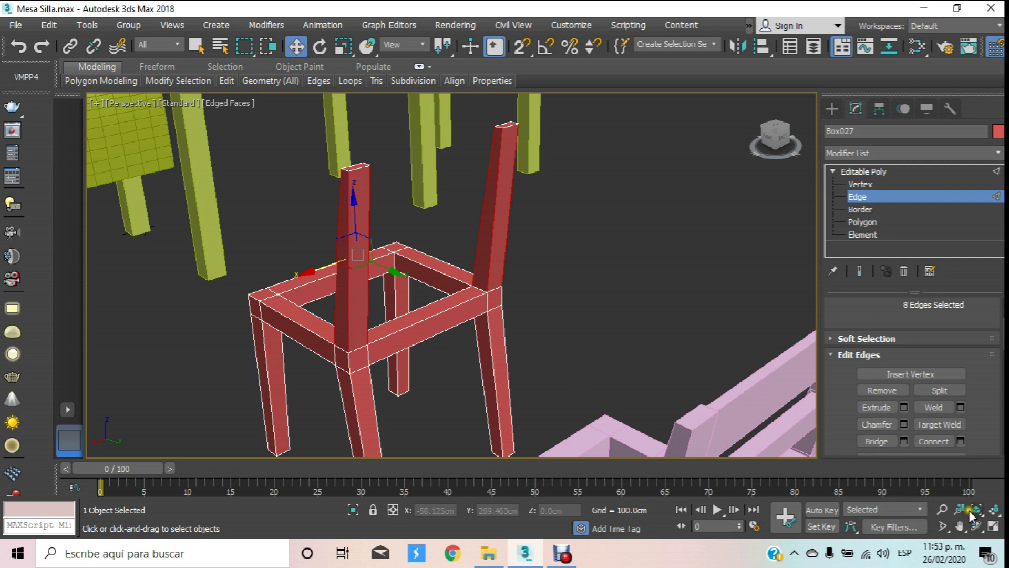
pyautogui.click(976, 526)
pyautogui.moveTo(444, 248)
pyautogui.mouseDown()
pyautogui.moveTo(691, 230)
pyautogui.moveTo(735, 256)
pyautogui.mouseUp()
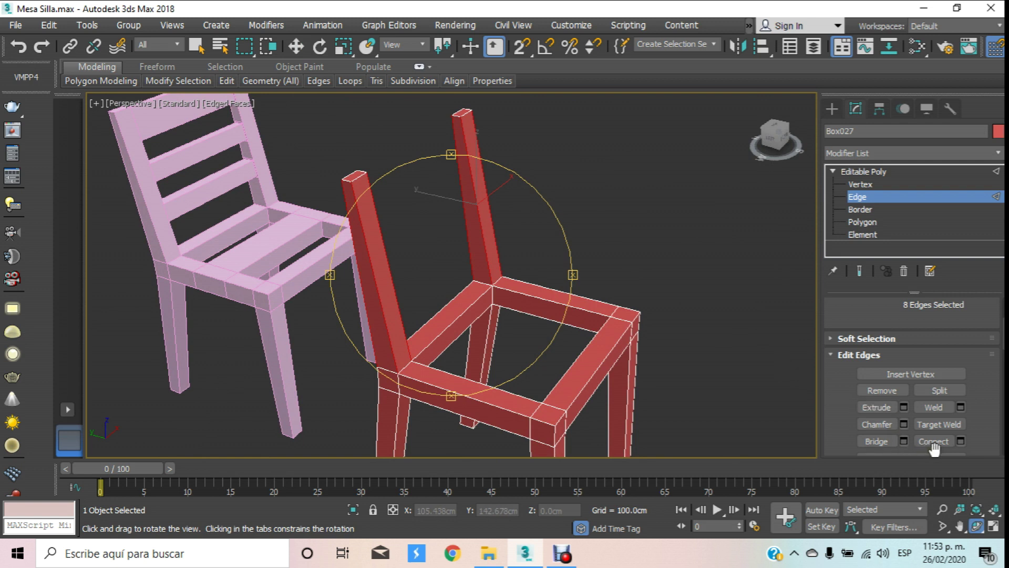
# Step: Connect the eight selected back-post edges with 5 segments and apply
pyautogui.click(961, 441)
pyautogui.moveTo(465, 208); pyautogui.dragTo(417, 198)
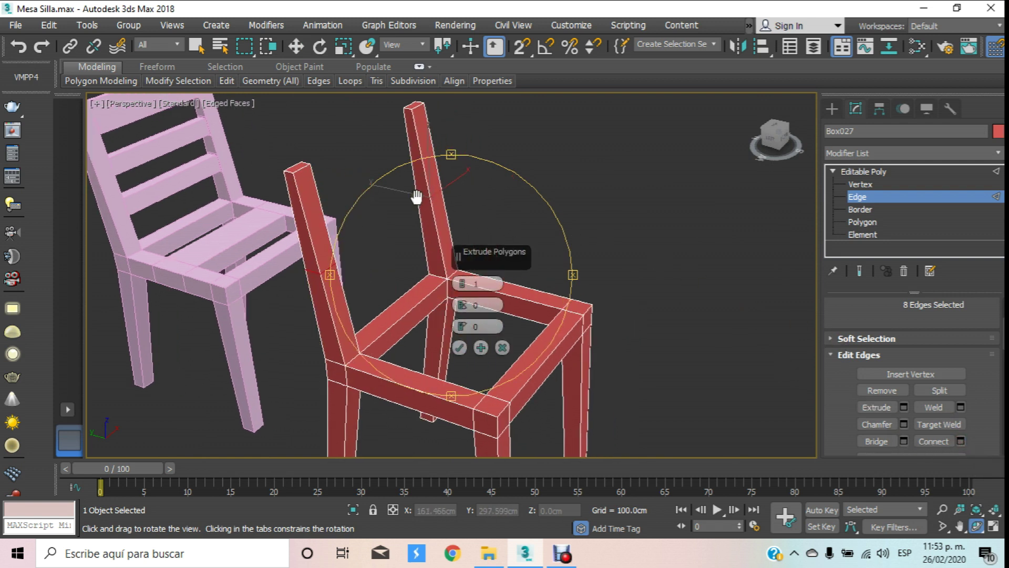
pyautogui.scroll(1, 373, 221)
pyautogui.scroll(2, 379, 213)
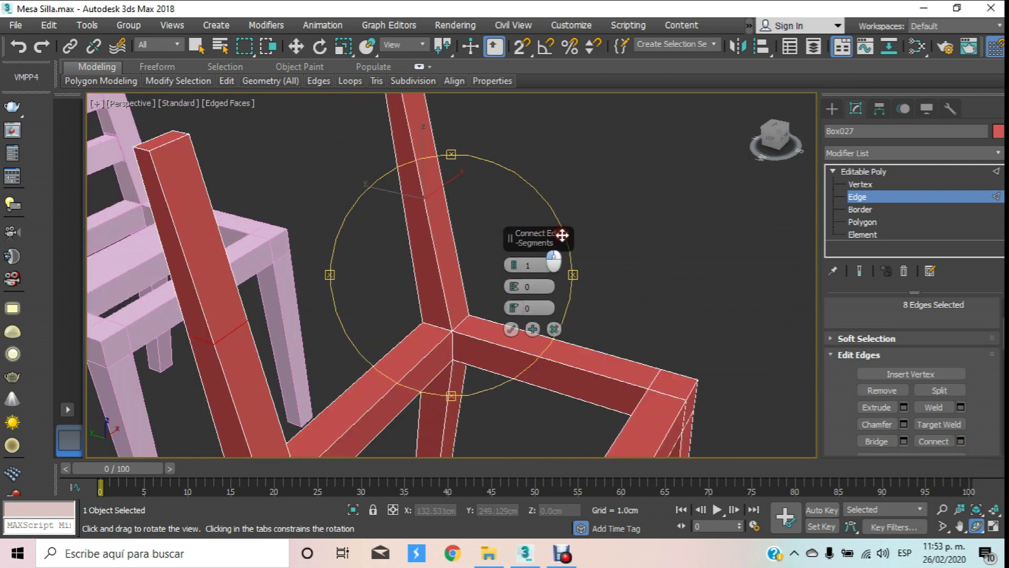
pyautogui.moveTo(535, 243); pyautogui.dragTo(671, 240)
pyautogui.moveTo(625, 270); pyautogui.dragTo(627, 265)
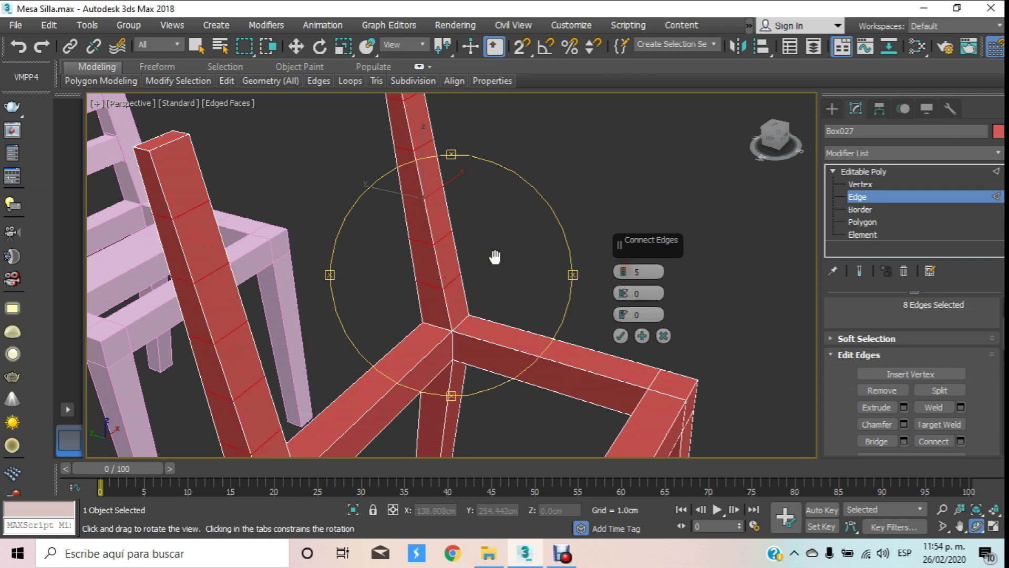
pyautogui.scroll(-1, 495, 257)
pyautogui.scroll(-2, 458, 286)
pyautogui.moveTo(457, 286); pyautogui.dragTo(434, 254)
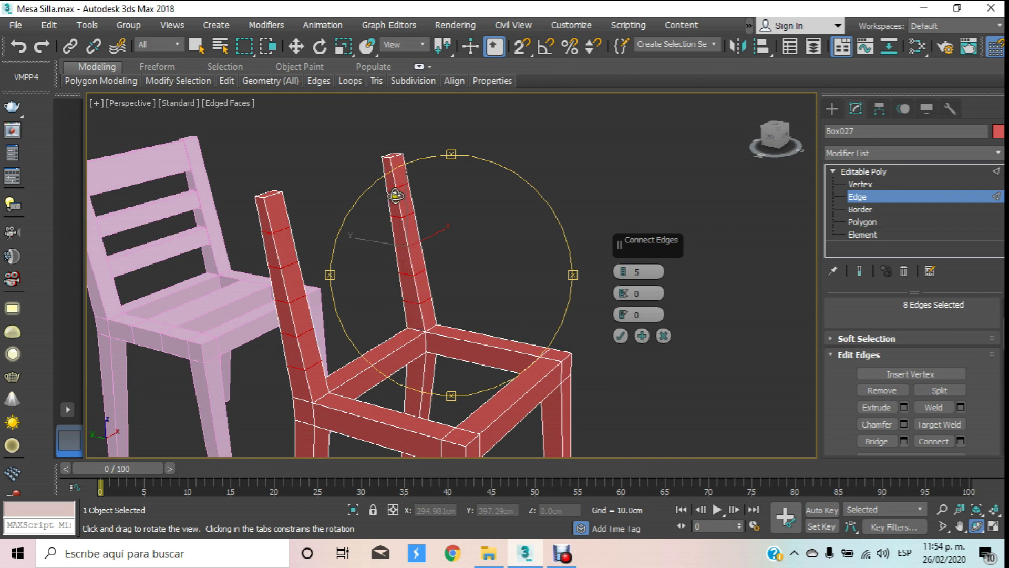
pyautogui.click(621, 336)
pyautogui.moveTo(455, 224); pyautogui.dragTo(482, 208)
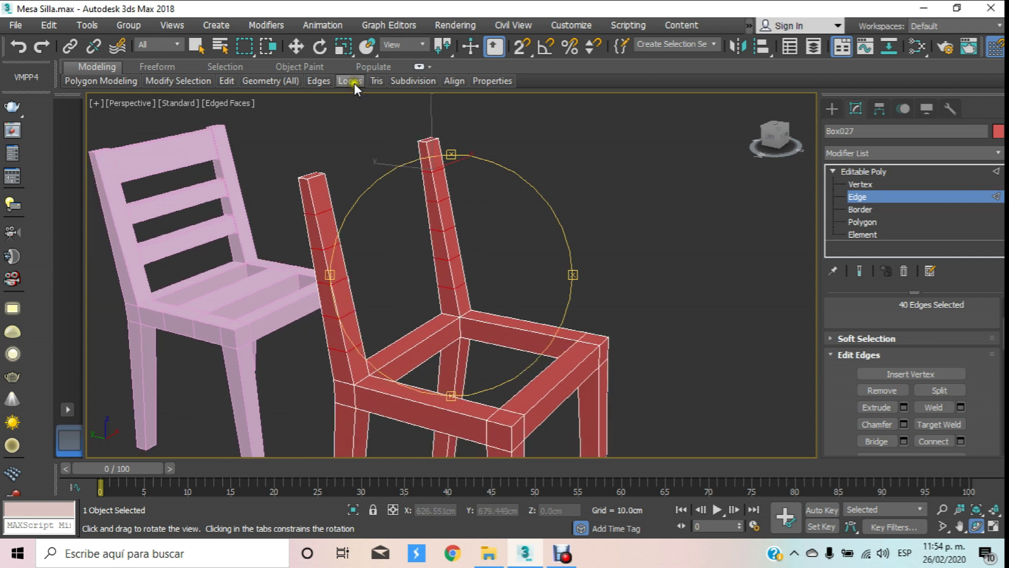
pyautogui.click(288, 50)
pyautogui.click(563, 157)
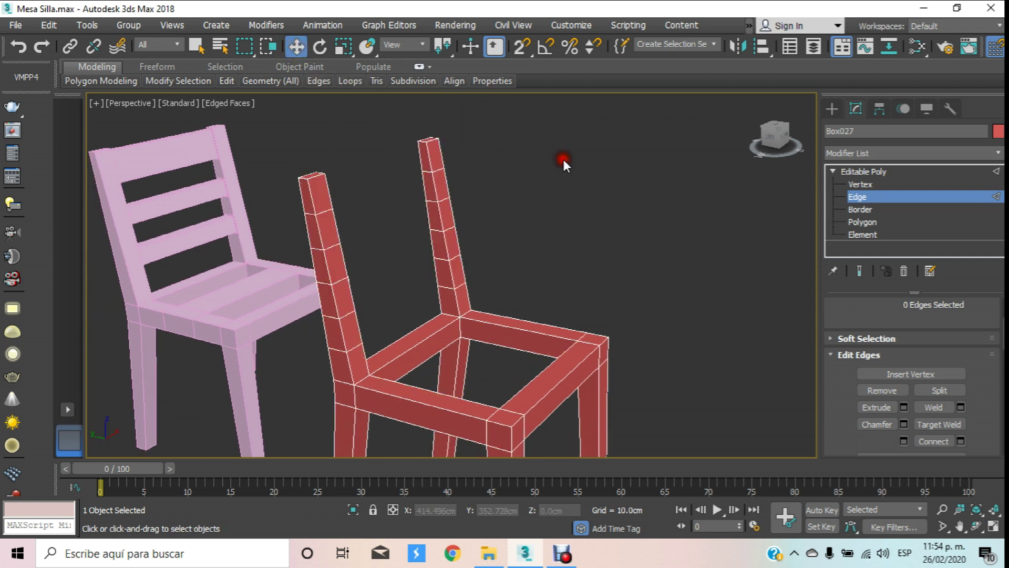
pyautogui.scroll(-4, 538, 172)
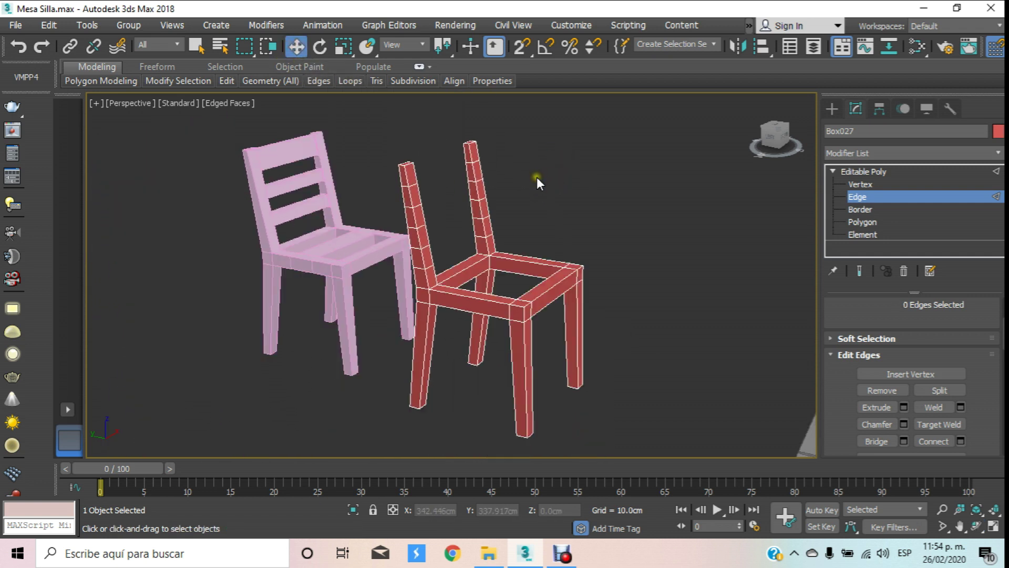
pyautogui.press('l')
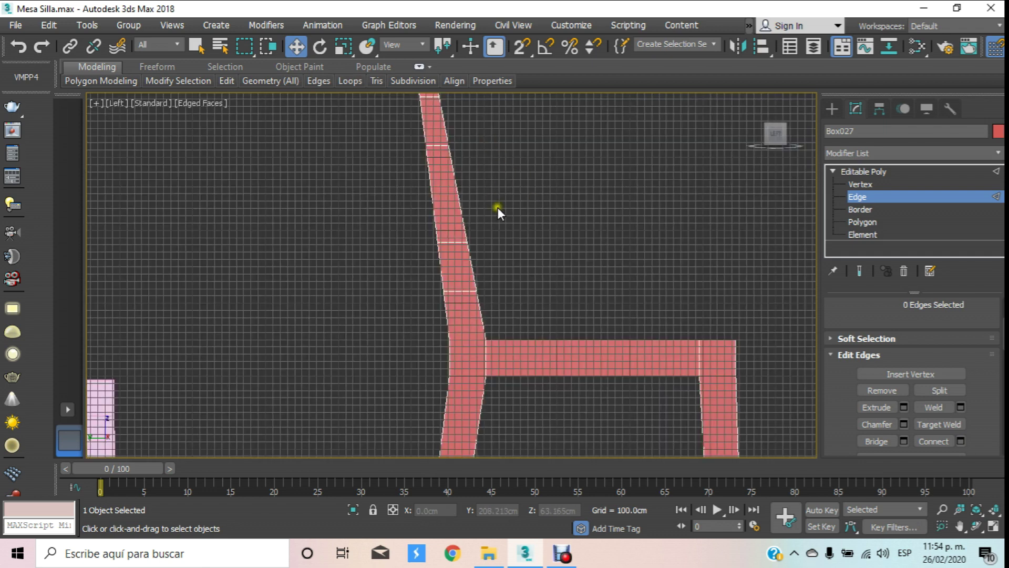
pyautogui.moveTo(497, 207); pyautogui.dragTo(532, 247, button='middle')
pyautogui.scroll(-5, 532, 248)
pyautogui.scroll(4, 516, 276)
pyautogui.scroll(2, 516, 264)
pyautogui.scroll(-2, 516, 259)
pyautogui.scroll(2, 497, 177)
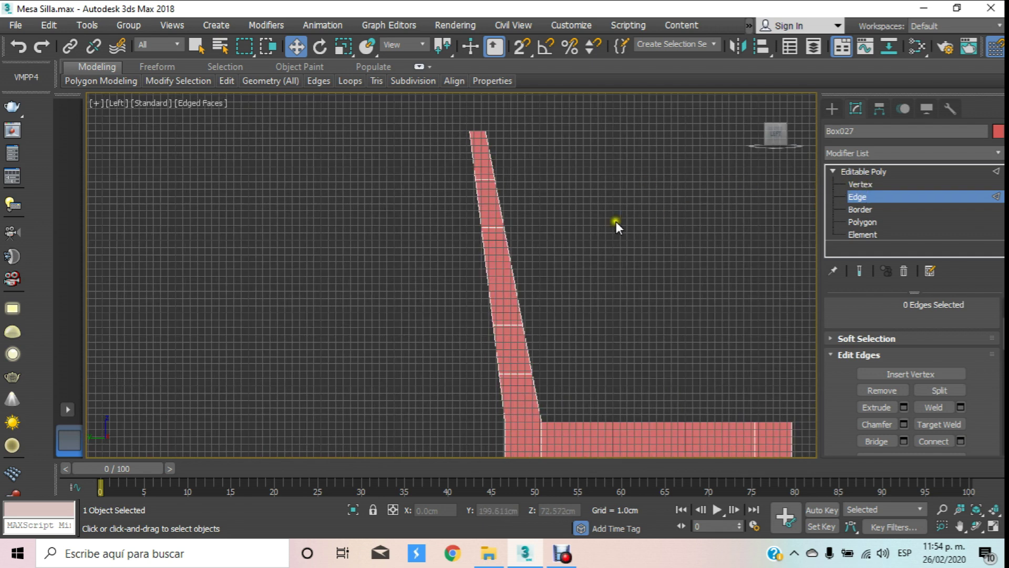
pyautogui.scroll(2, 619, 222)
pyautogui.press('p')
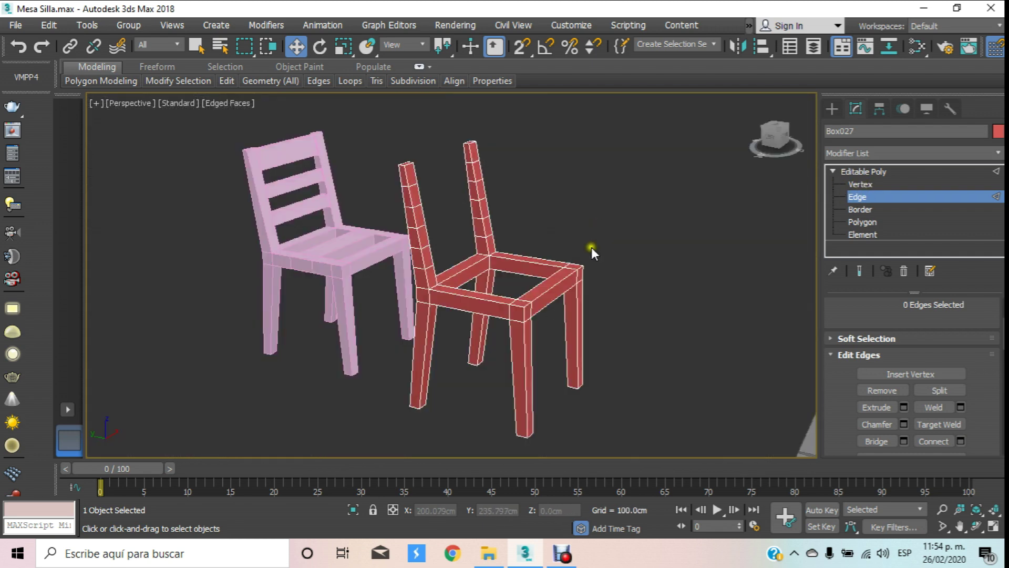
pyautogui.scroll(3, 471, 181)
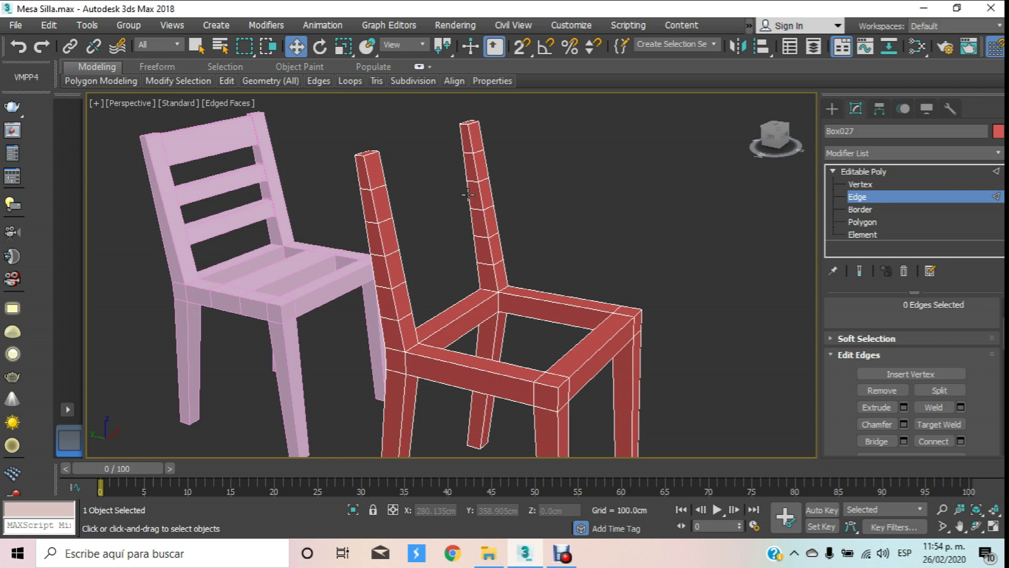
# Step: Apply a second 5-segment Connect with pinch set to -25, then enter Polygon level
pyautogui.click(976, 526)
pyautogui.moveTo(493, 306); pyautogui.dragTo(466, 288)
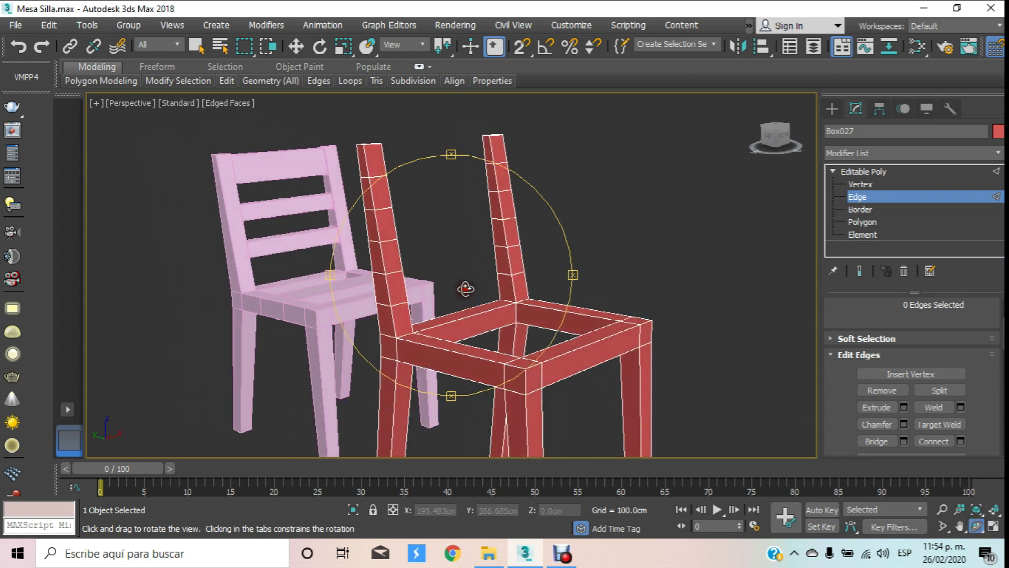
pyautogui.click(926, 406)
pyautogui.click(958, 440)
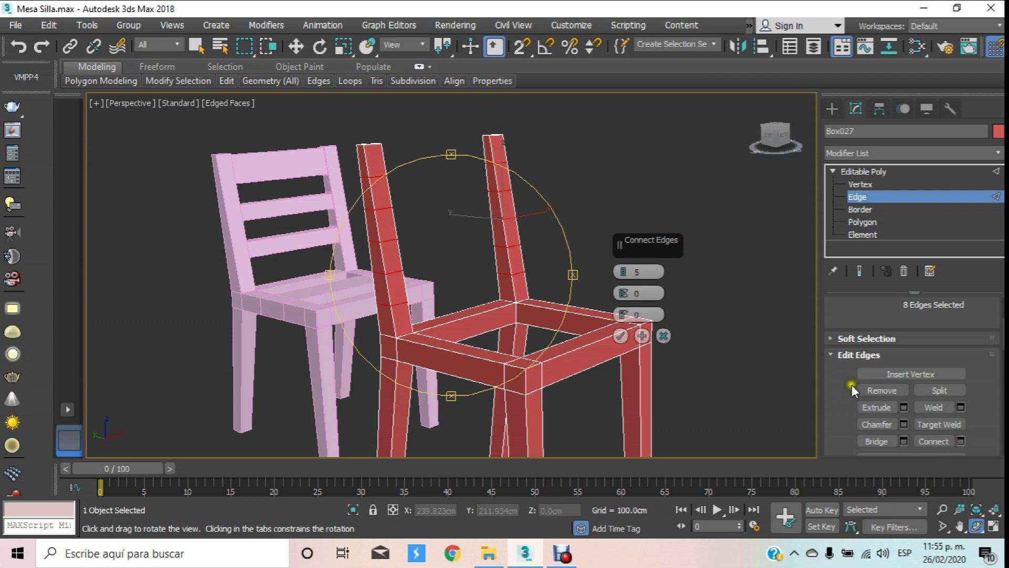
pyautogui.moveTo(626, 298)
pyautogui.mouseDown()
pyautogui.moveTo(628, 171)
pyautogui.moveTo(637, 373)
pyautogui.moveTo(642, 342)
pyautogui.mouseUp()
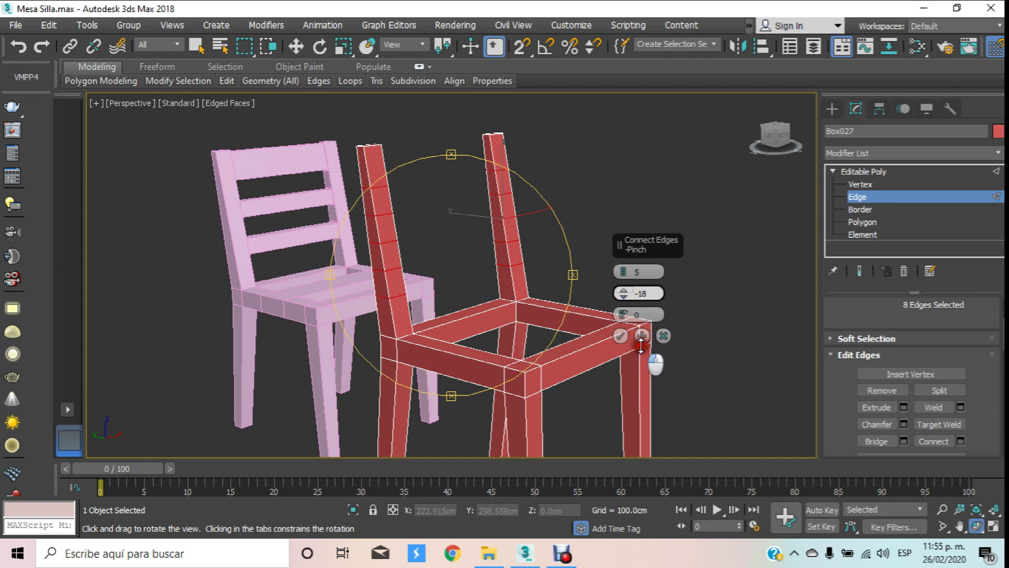
pyautogui.moveTo(484, 265); pyautogui.dragTo(491, 261)
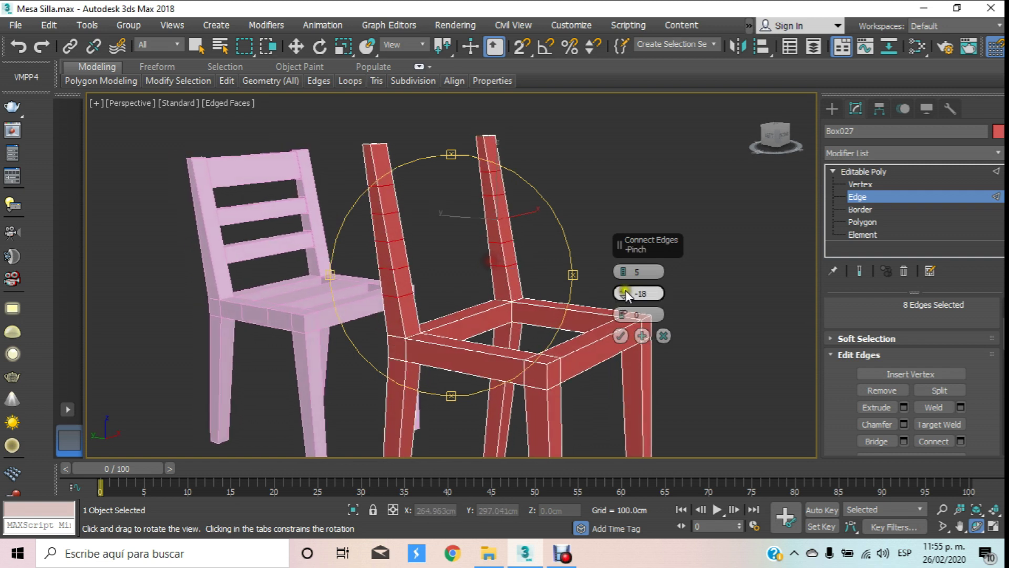
pyautogui.moveTo(621, 295); pyautogui.dragTo(627, 310)
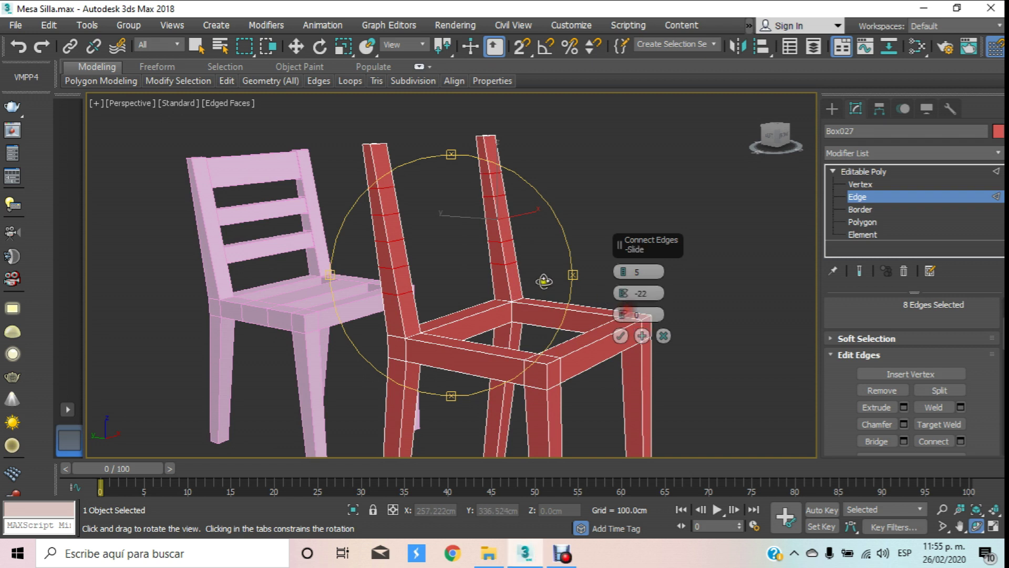
pyautogui.moveTo(532, 289); pyautogui.dragTo(557, 298)
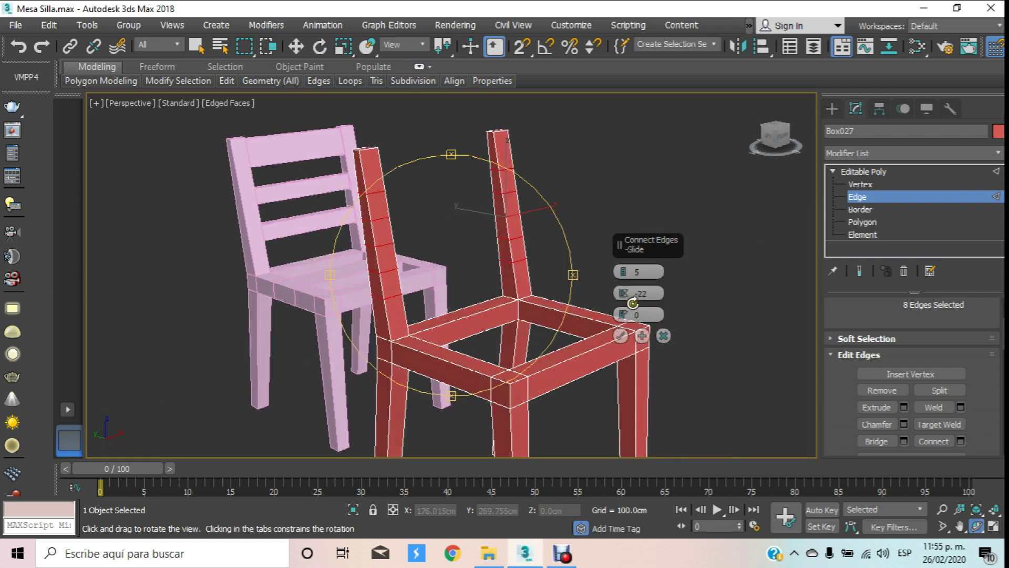
pyautogui.moveTo(623, 295); pyautogui.dragTo(624, 302)
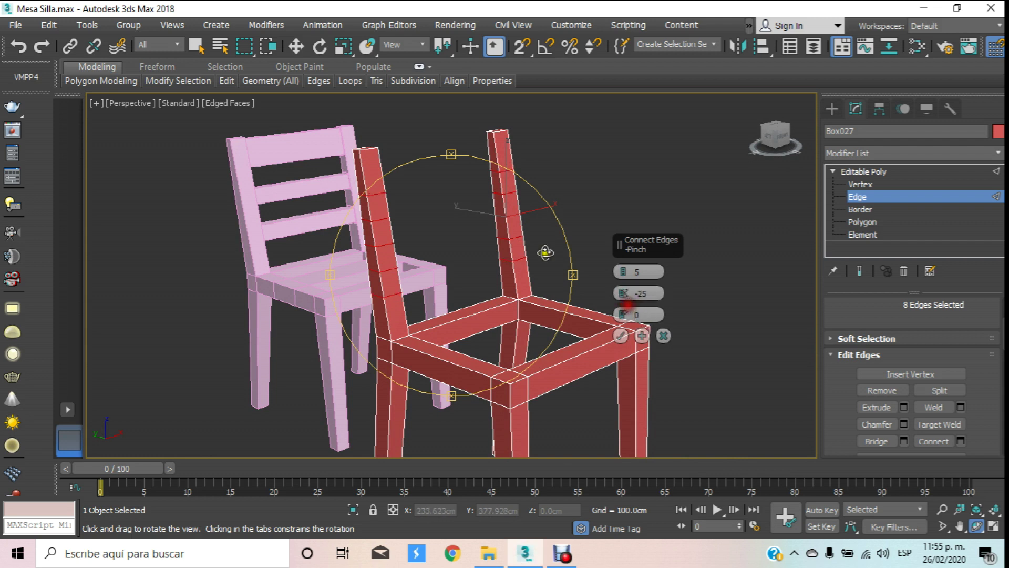
pyautogui.click(620, 336)
pyautogui.click(849, 225)
# Step: Select three matching faces on each of the two back posts
pyautogui.press('w')
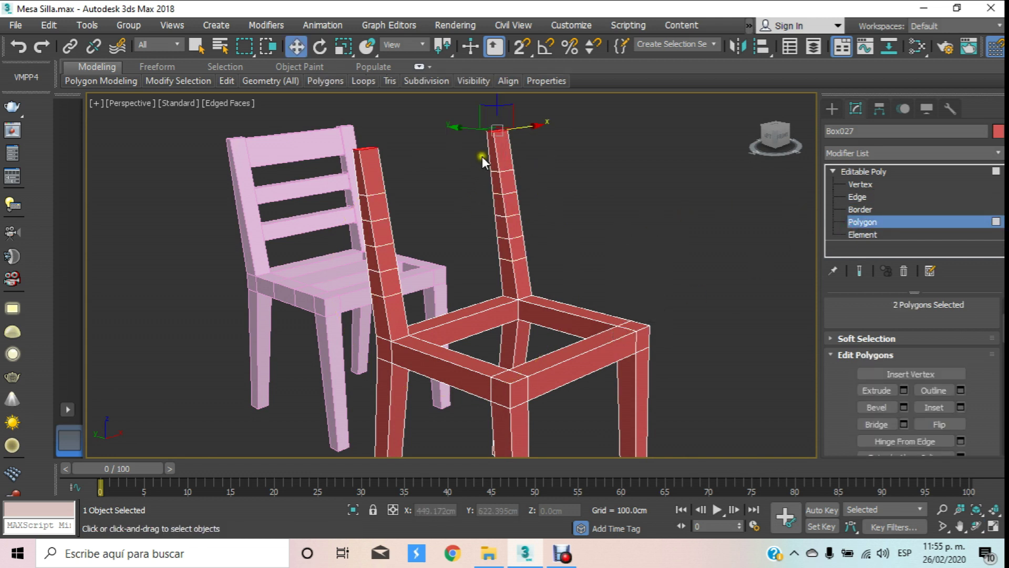
pyautogui.scroll(3, 482, 157)
pyautogui.click(502, 165)
pyautogui.keyDown('ctrl'); pyautogui.click(511, 234); pyautogui.keyUp('ctrl')
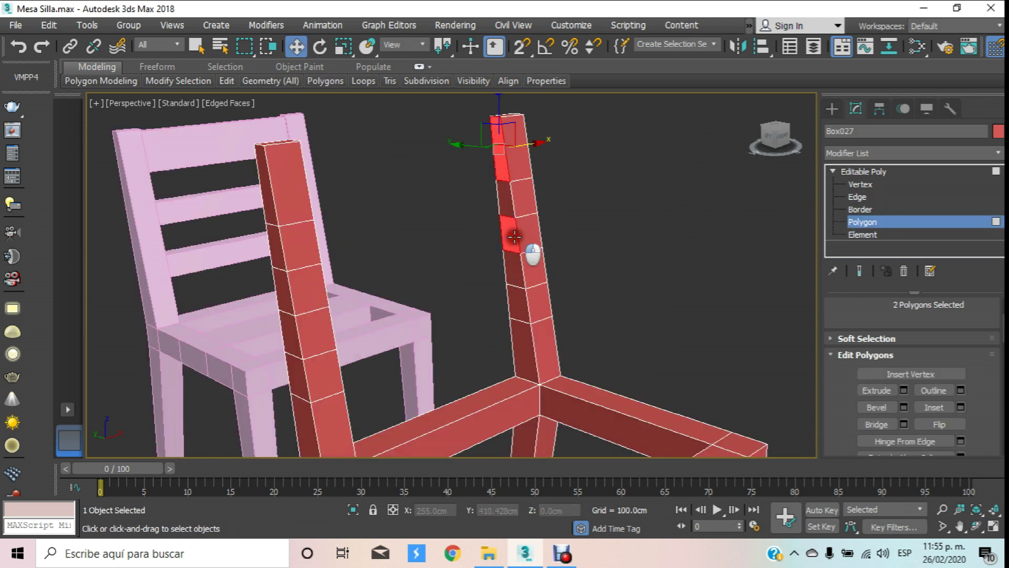
pyautogui.keyDown('ctrl'); pyautogui.click(518, 304); pyautogui.keyUp('ctrl')
pyautogui.click(976, 526)
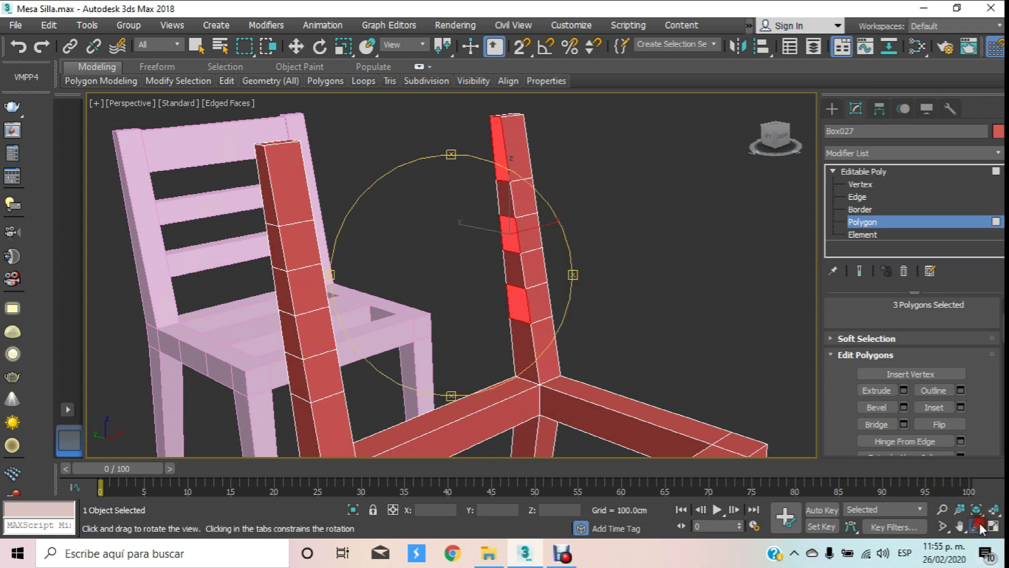
pyautogui.moveTo(496, 299); pyautogui.dragTo(361, 299)
pyautogui.press('Escape')
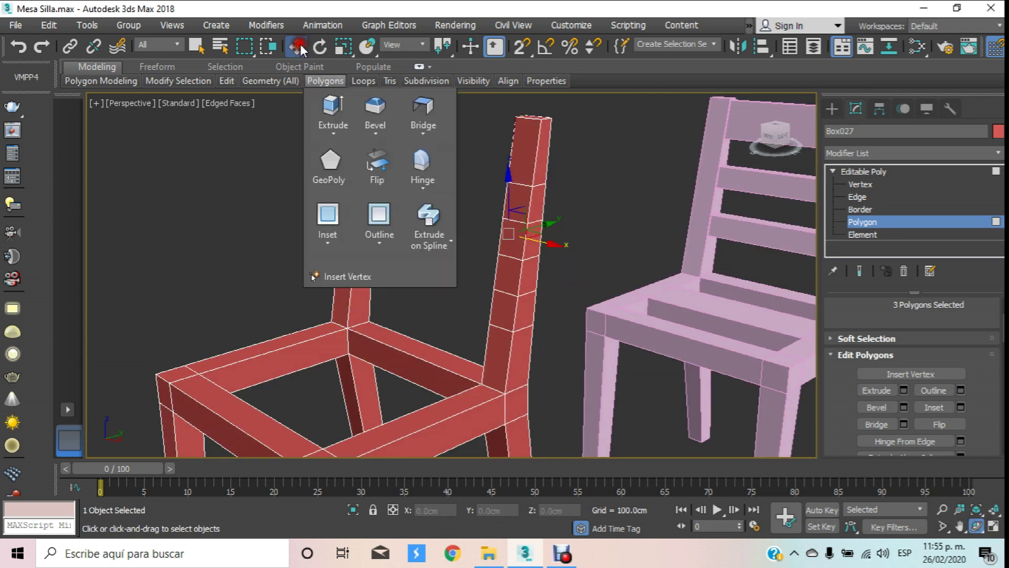
pyautogui.keyDown('ctrl'); pyautogui.click(372, 140); pyautogui.keyUp('ctrl')
pyautogui.keyDown('ctrl'); pyautogui.click(366, 202); pyautogui.keyUp('ctrl')
pyautogui.keyDown('ctrl'); pyautogui.click(361, 261); pyautogui.keyUp('ctrl')
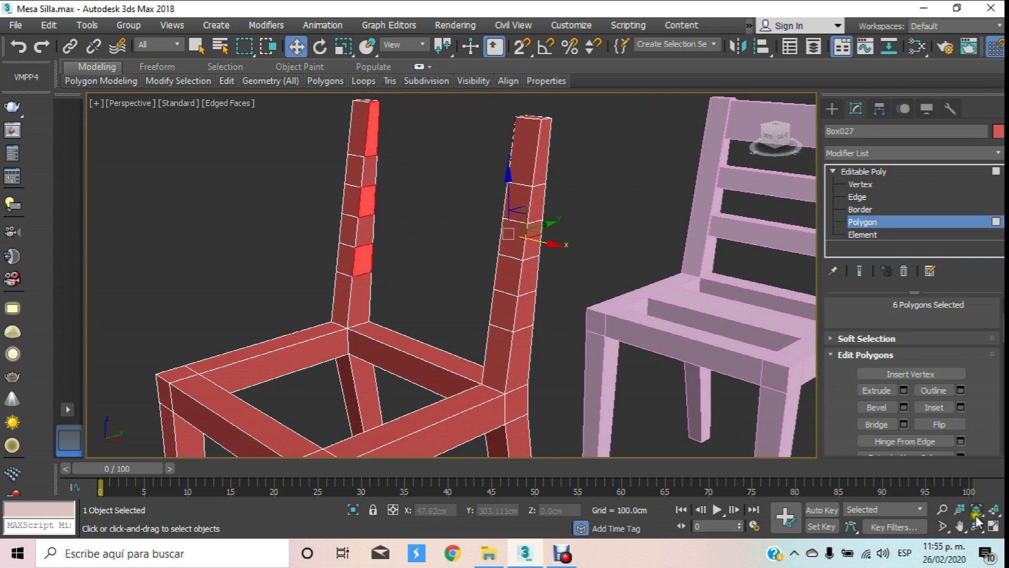
# Step: Inset the six selected post faces by 0.5 cm
pyautogui.click(960, 407)
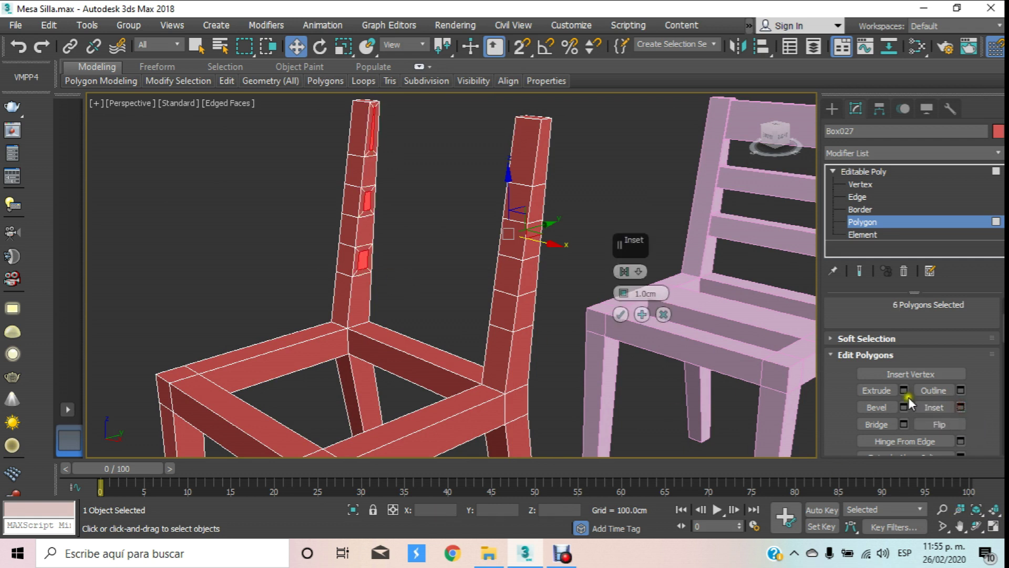
pyautogui.write('0.5')
pyautogui.press('Return')
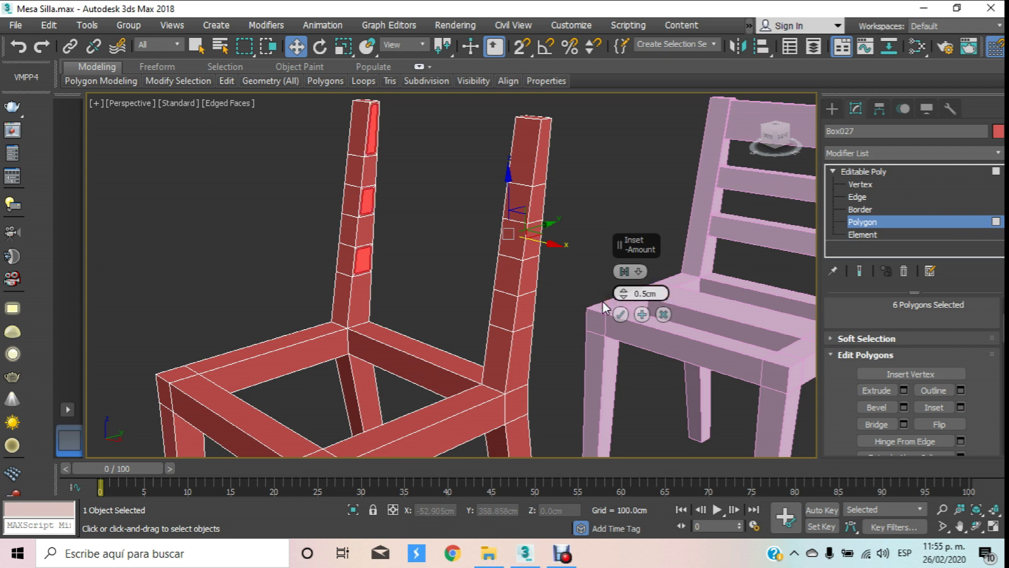
pyautogui.click(619, 315)
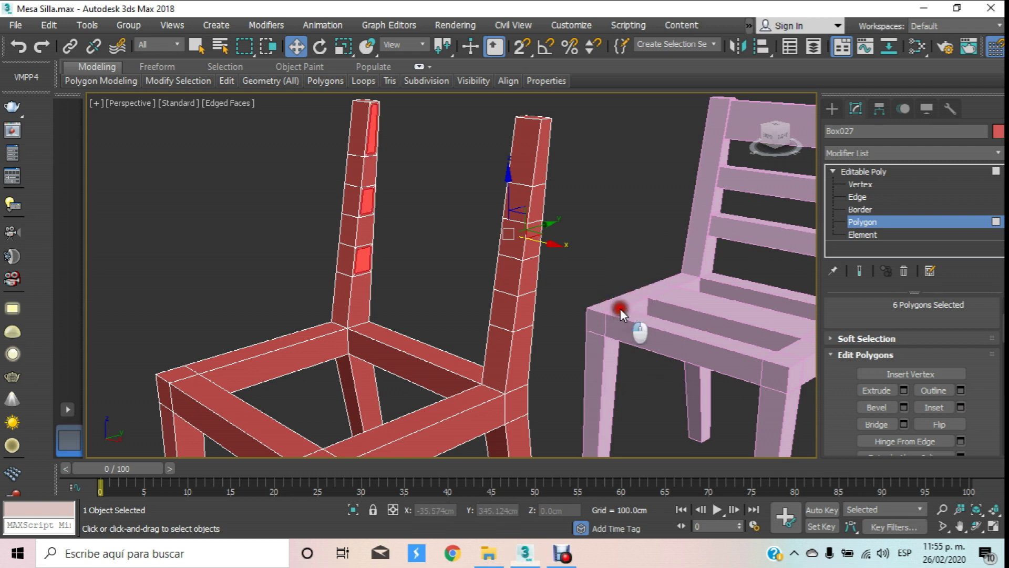
# Step: Bridge the inset faces into three horizontal backrest slats
pyautogui.click(978, 525)
pyautogui.moveTo(435, 321)
pyautogui.mouseDown()
pyautogui.moveTo(459, 286)
pyautogui.moveTo(383, 232)
pyautogui.moveTo(417, 259)
pyautogui.mouseUp()
pyautogui.scroll(5, 383, 233)
pyautogui.scroll(-5, 389, 239)
pyautogui.click(876, 426)
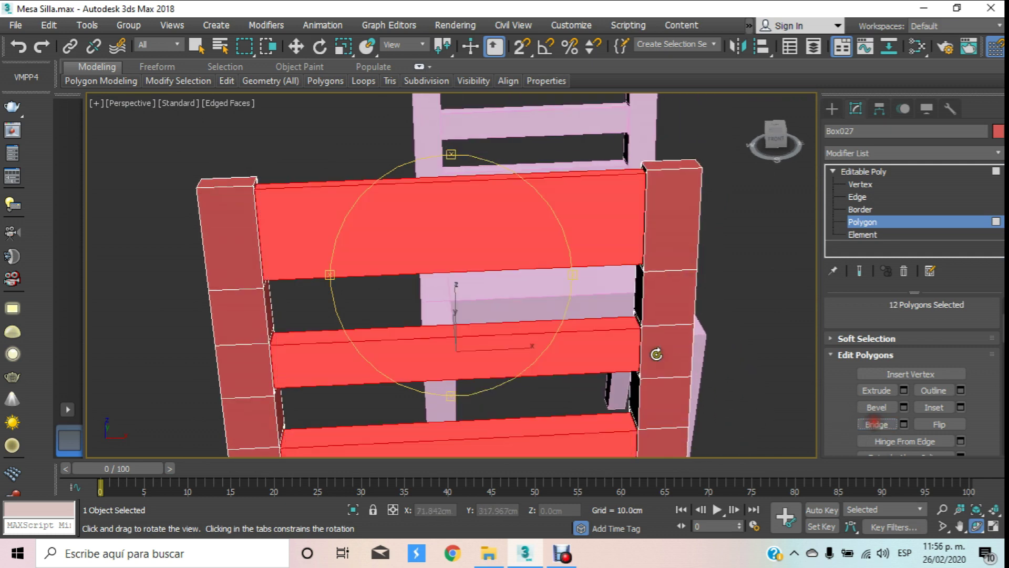
pyautogui.moveTo(545, 300)
pyautogui.mouseDown()
pyautogui.moveTo(421, 216)
pyautogui.moveTo(451, 289)
pyautogui.moveTo(705, 214)
pyautogui.moveTo(509, 280)
pyautogui.moveTo(444, 251)
pyautogui.moveTo(522, 314)
pyautogui.moveTo(530, 311)
pyautogui.mouseUp()
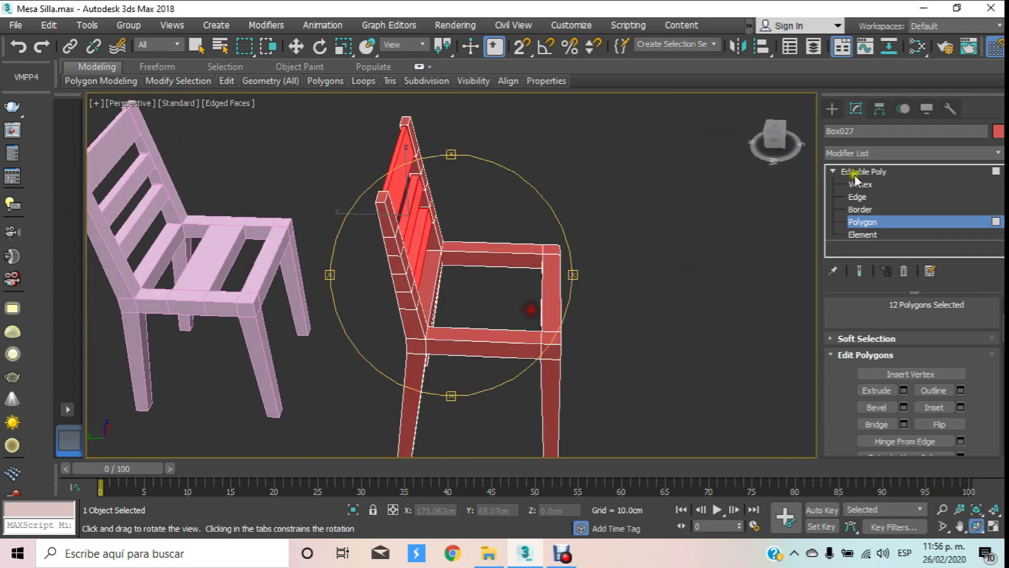
pyautogui.click(459, 392)
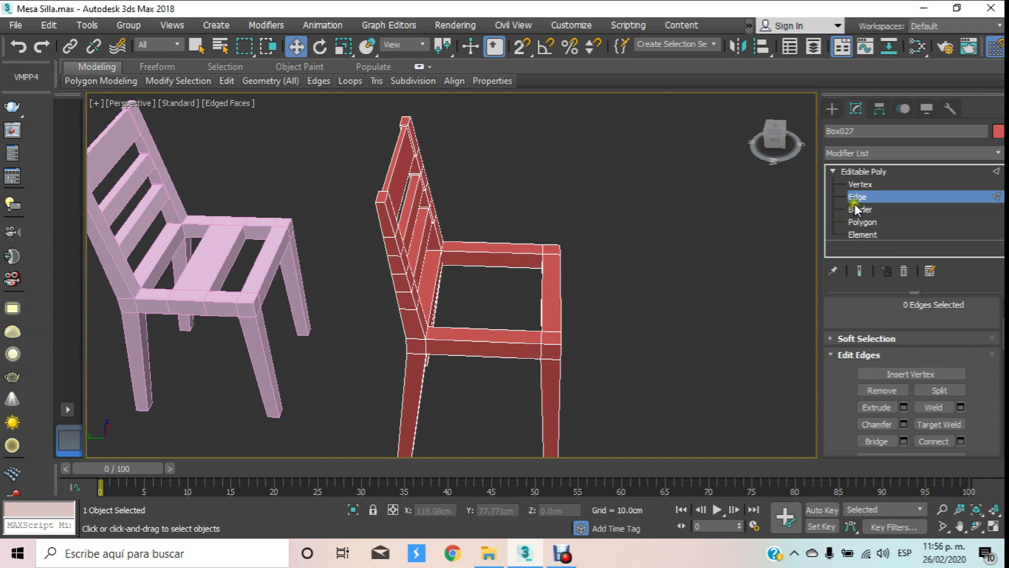
# Step: Select the seat-rail edges around the red chair's seat, including the front rail
pyautogui.click(503, 354)
pyautogui.keyDown('ctrl'); pyautogui.click(509, 329); pyautogui.keyUp('ctrl')
pyautogui.keyDown('ctrl'); pyautogui.click(508, 248); pyautogui.keyUp('ctrl')
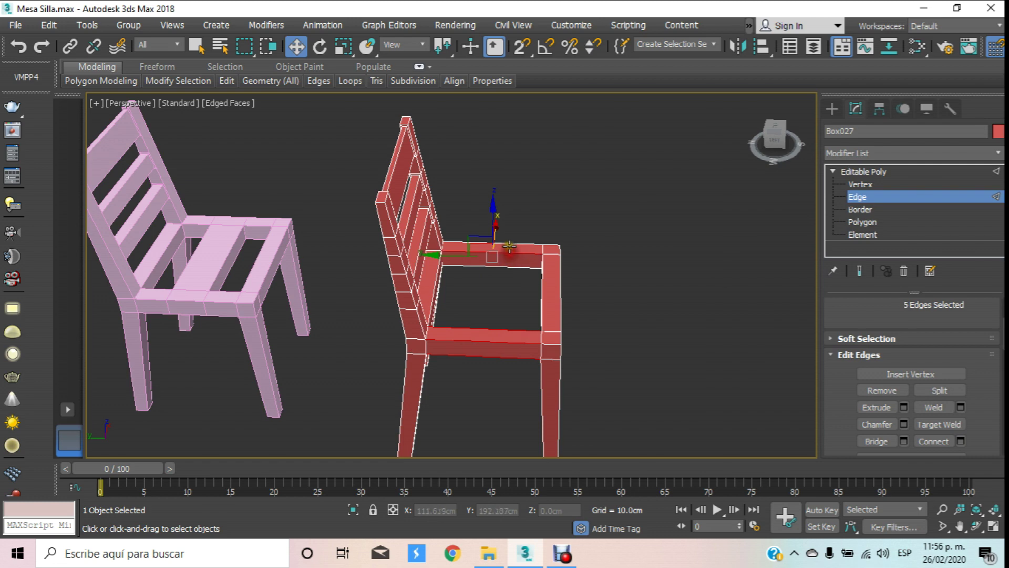
pyautogui.keyDown('ctrl'); pyautogui.click(505, 267); pyautogui.keyUp('ctrl')
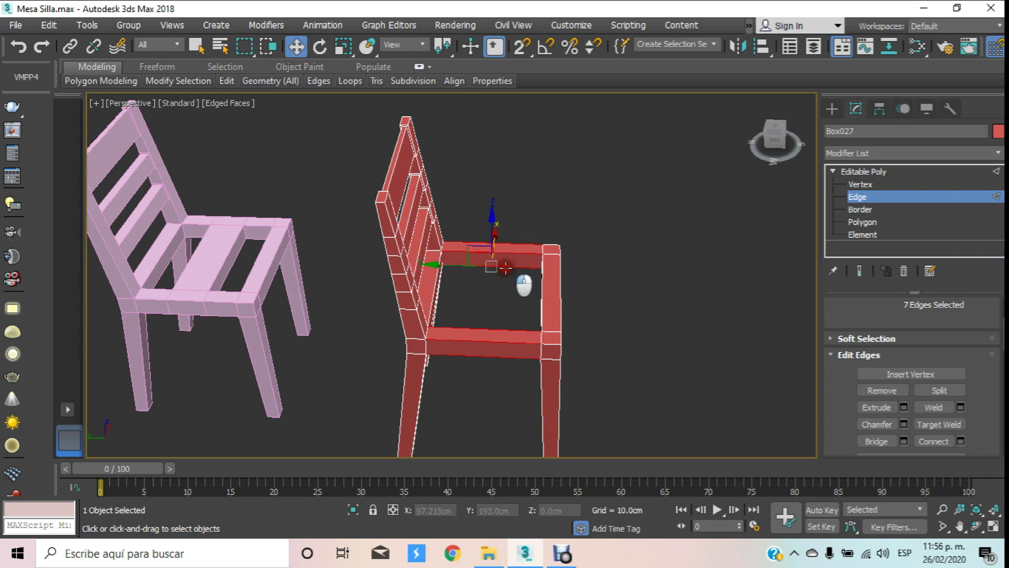
pyautogui.click(993, 525)
pyautogui.moveTo(368, 284); pyautogui.dragTo(309, 200)
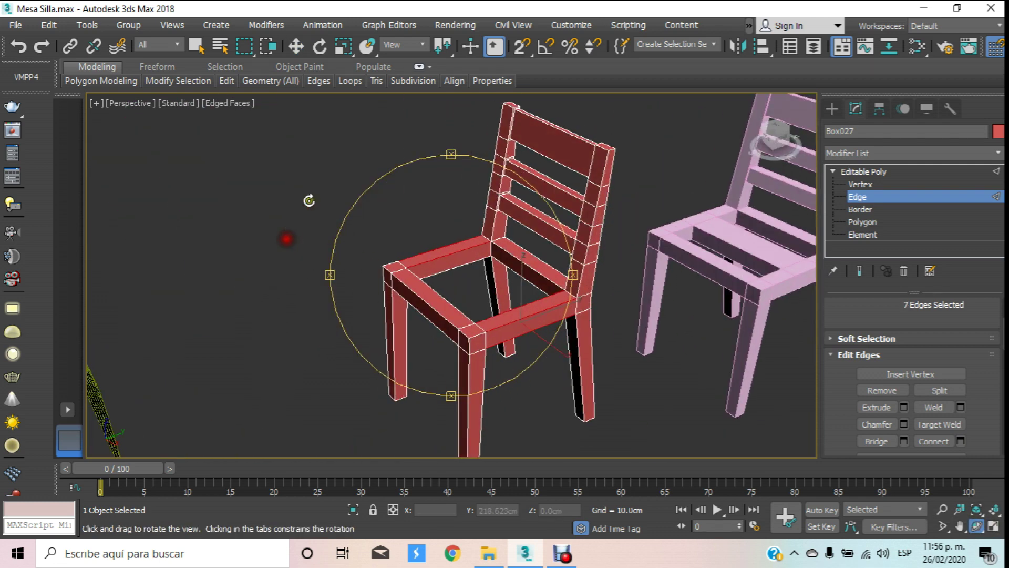
pyautogui.click(295, 48)
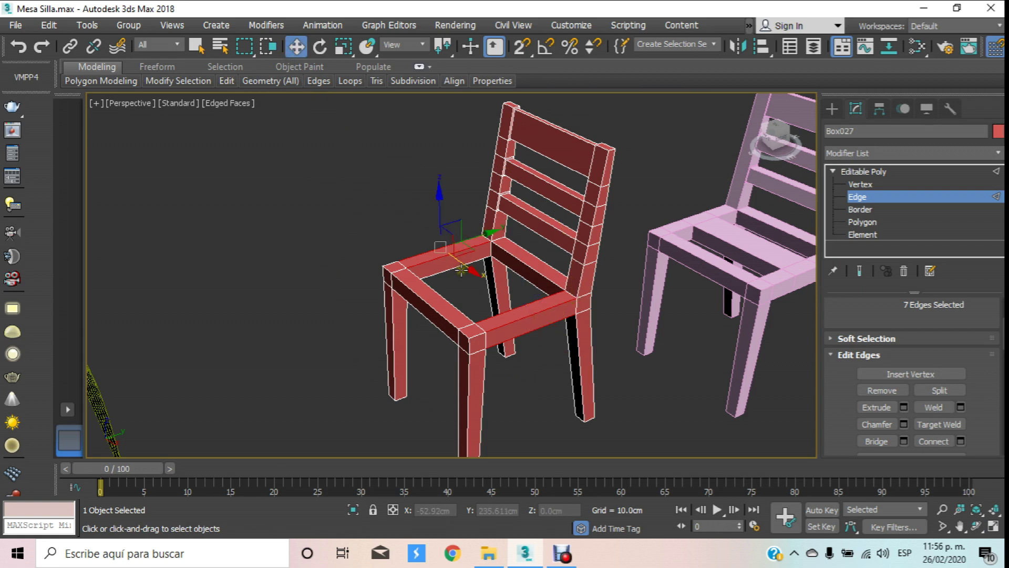
pyautogui.keyDown('ctrl'); pyautogui.click(531, 314); pyautogui.keyUp('ctrl')
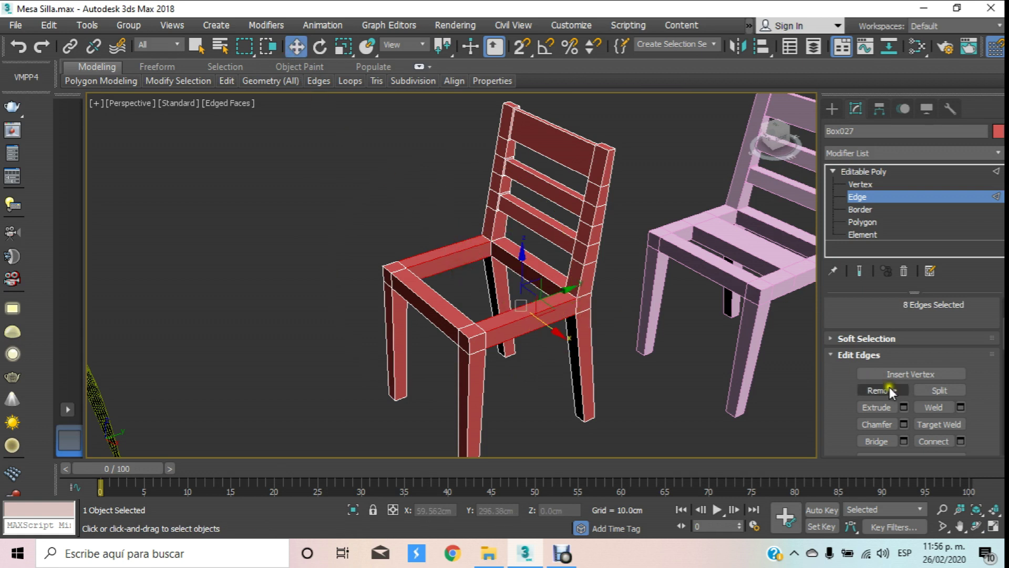
# Step: Connect the selected edges with 2 segments pinched far apart, and confirm
pyautogui.click(959, 441)
pyautogui.scroll(5, 547, 298)
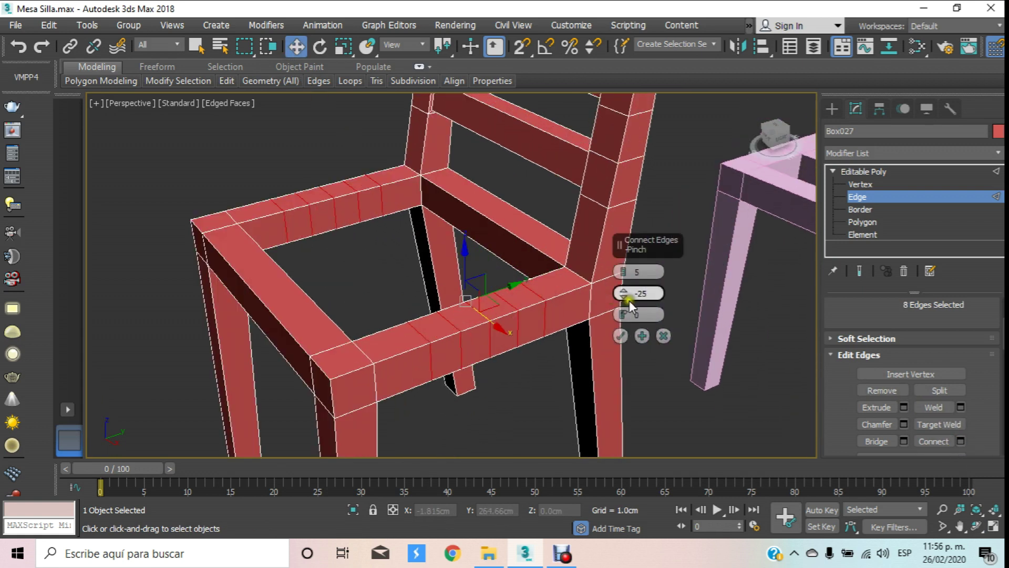
pyautogui.doubleClick(642, 291)
pyautogui.write('0')
pyautogui.moveTo(622, 275); pyautogui.dragTo(623, 276)
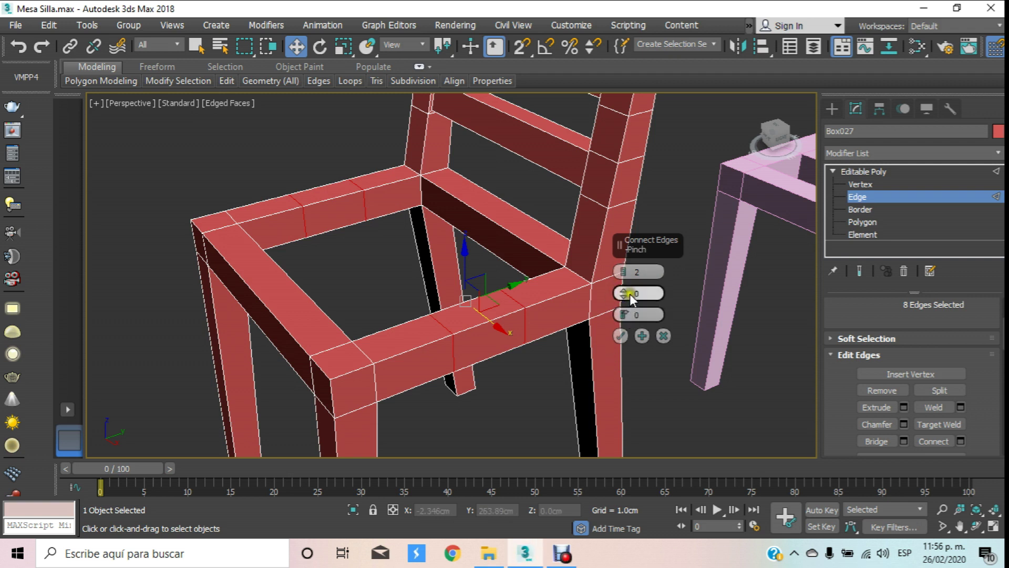
pyautogui.moveTo(623, 292); pyautogui.dragTo(627, 211)
pyautogui.click(621, 337)
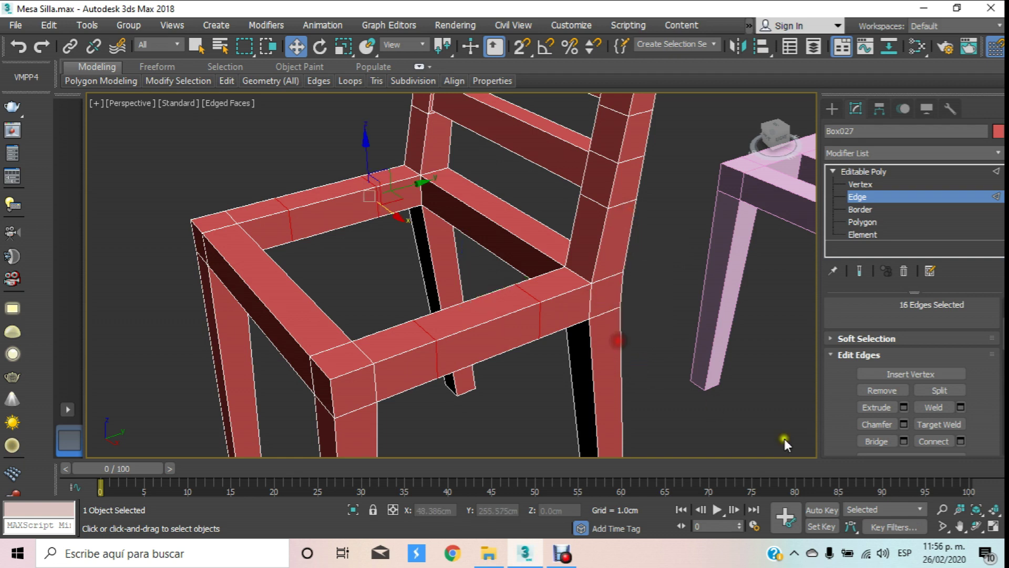
pyautogui.click(976, 510)
pyautogui.moveTo(432, 304)
pyautogui.mouseDown()
pyautogui.moveTo(552, 327)
pyautogui.moveTo(523, 304)
pyautogui.mouseUp()
pyautogui.press('Escape')
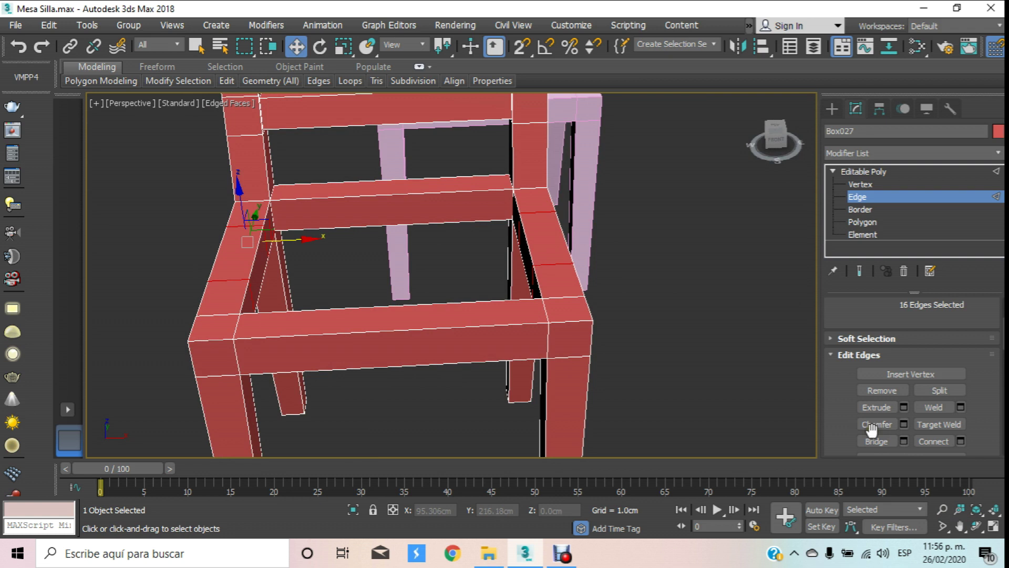
# Step: Select the inner faces of two opposite seat rails at Polygon level
pyautogui.click(544, 271)
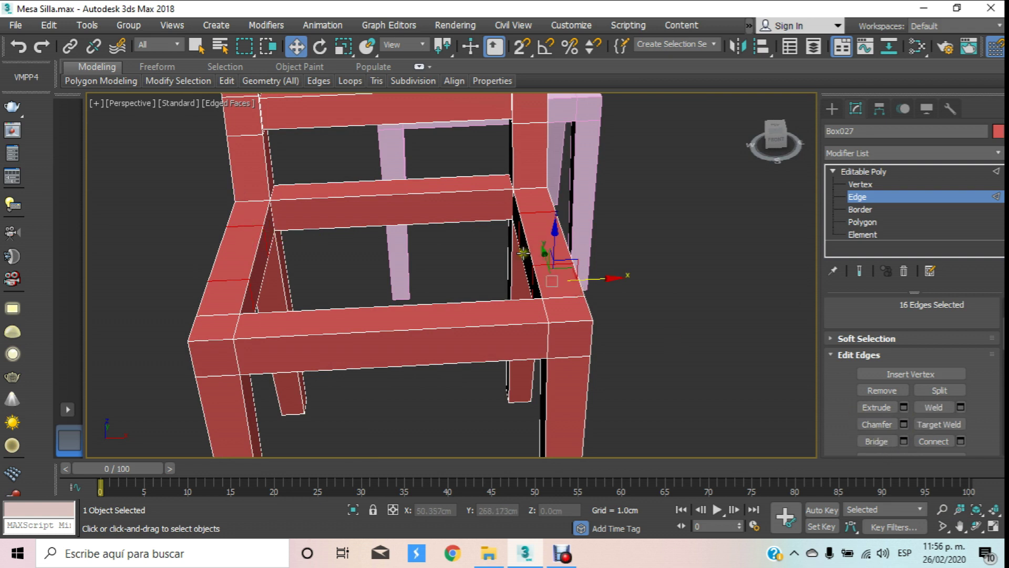
pyautogui.click(526, 252)
pyautogui.click(862, 222)
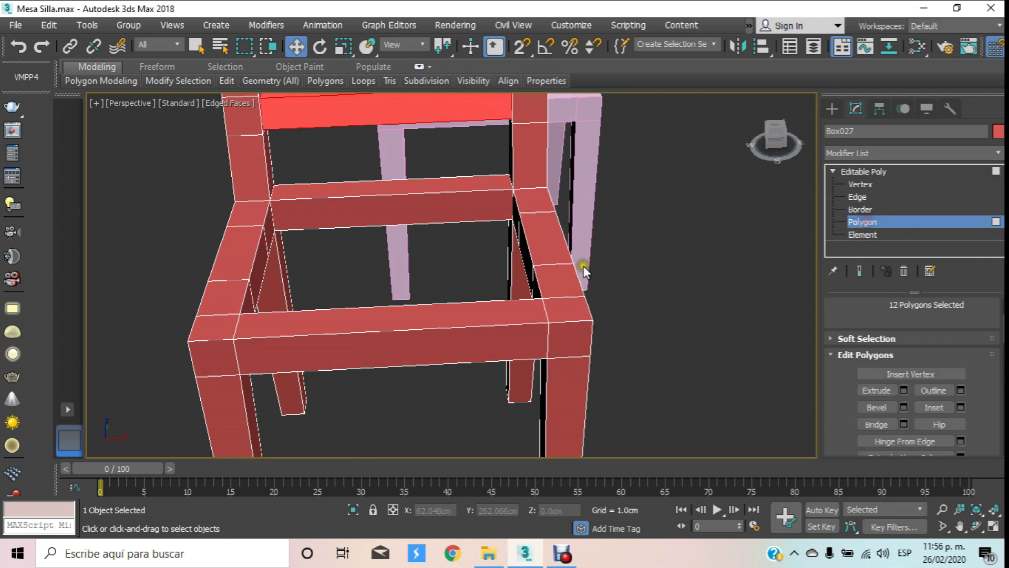
pyautogui.click(521, 257)
pyautogui.click(534, 254)
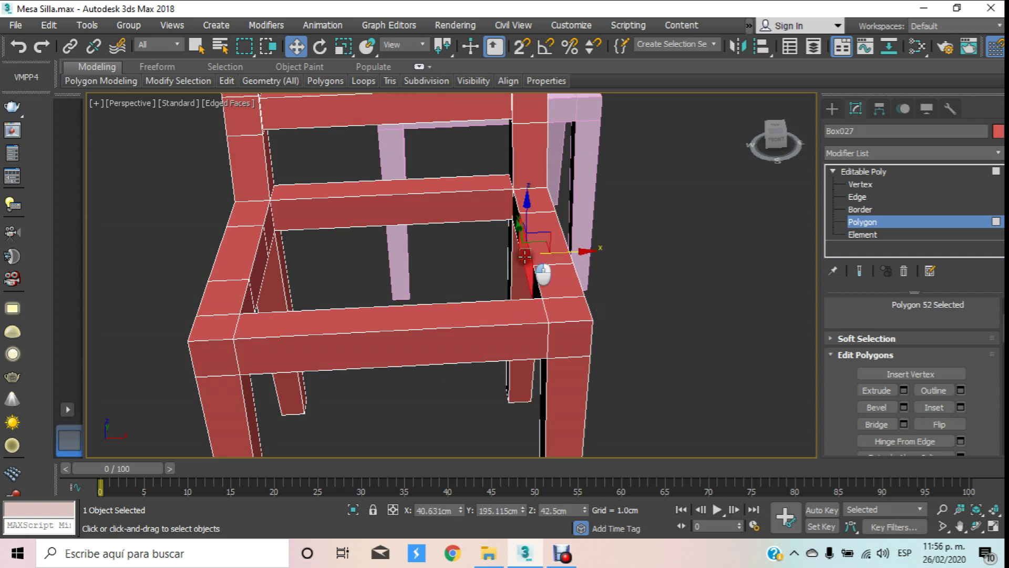
pyautogui.keyDown('ctrl'); pyautogui.click(255, 272); pyautogui.keyUp('ctrl')
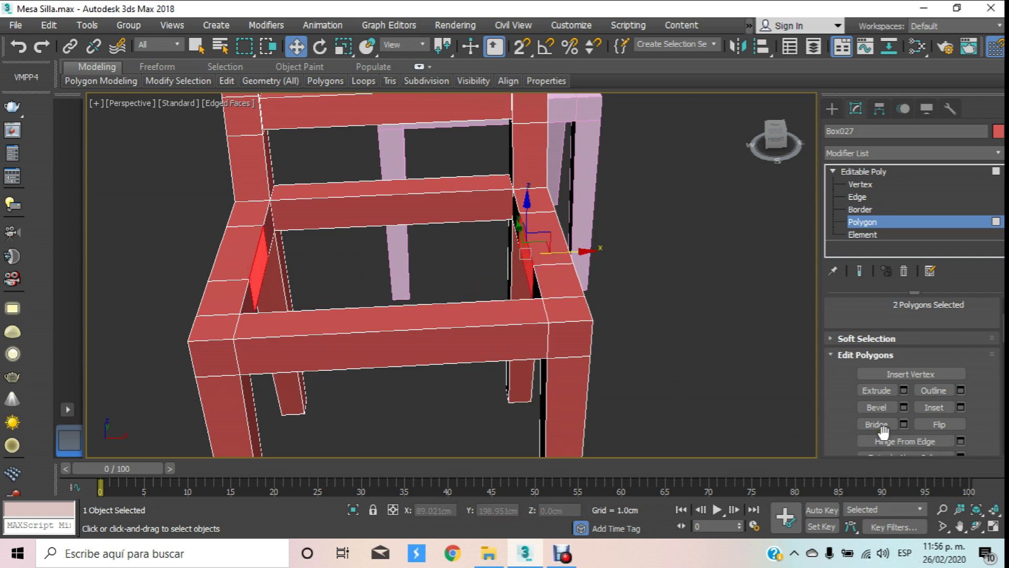
# Step: Bridge the two rail faces into a seat panel, then view the table and chairs
pyautogui.click(902, 423)
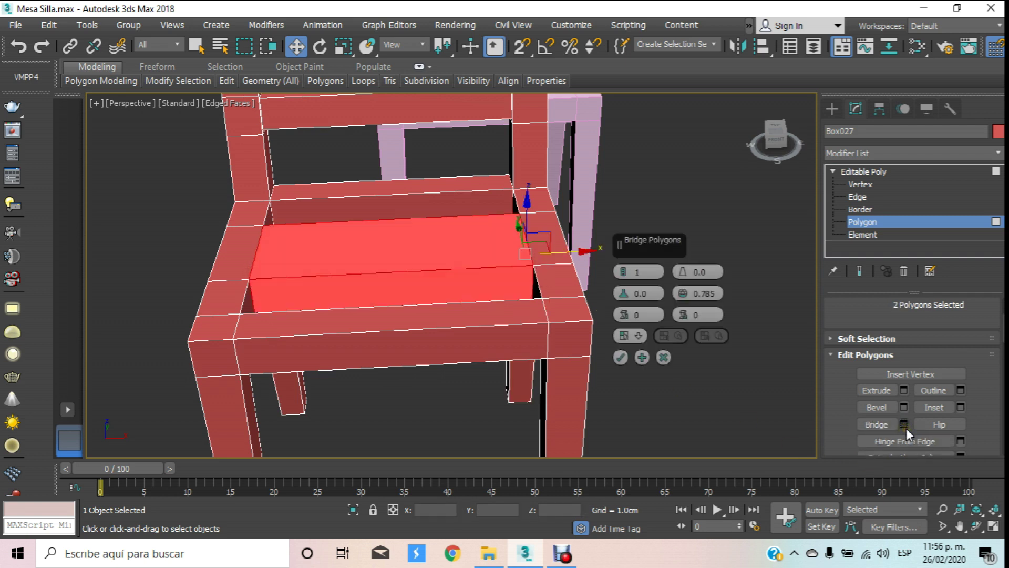
pyautogui.click(621, 357)
pyautogui.click(637, 319)
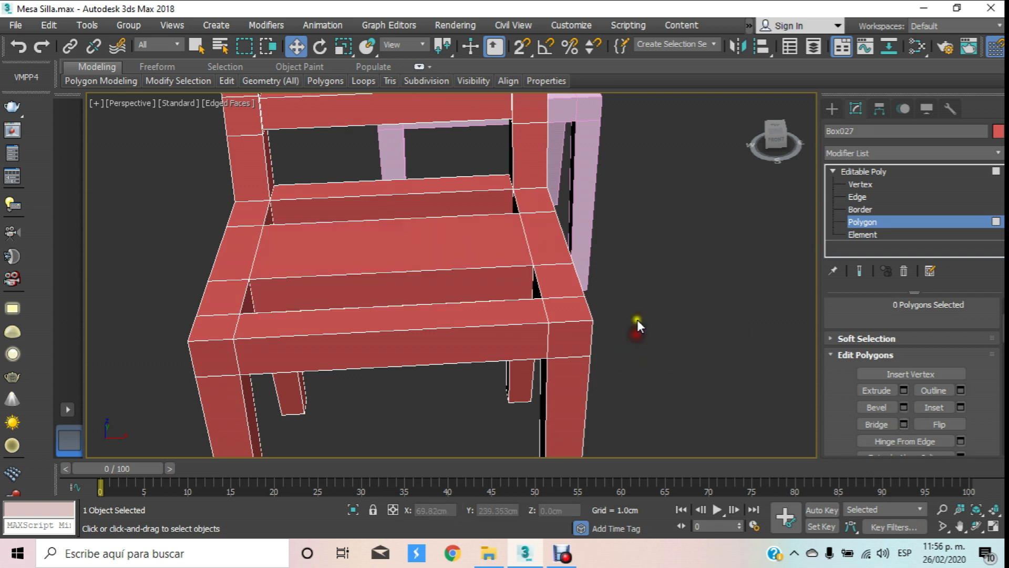
pyautogui.click(960, 526)
pyautogui.click(977, 526)
pyautogui.moveTo(549, 274)
pyautogui.mouseDown()
pyautogui.moveTo(479, 239)
pyautogui.moveTo(508, 248)
pyautogui.moveTo(322, 277)
pyautogui.moveTo(383, 306)
pyautogui.moveTo(435, 305)
pyautogui.moveTo(418, 335)
pyautogui.moveTo(500, 316)
pyautogui.mouseUp()
pyautogui.scroll(2, 504, 294)
pyautogui.scroll(2, 513, 246)
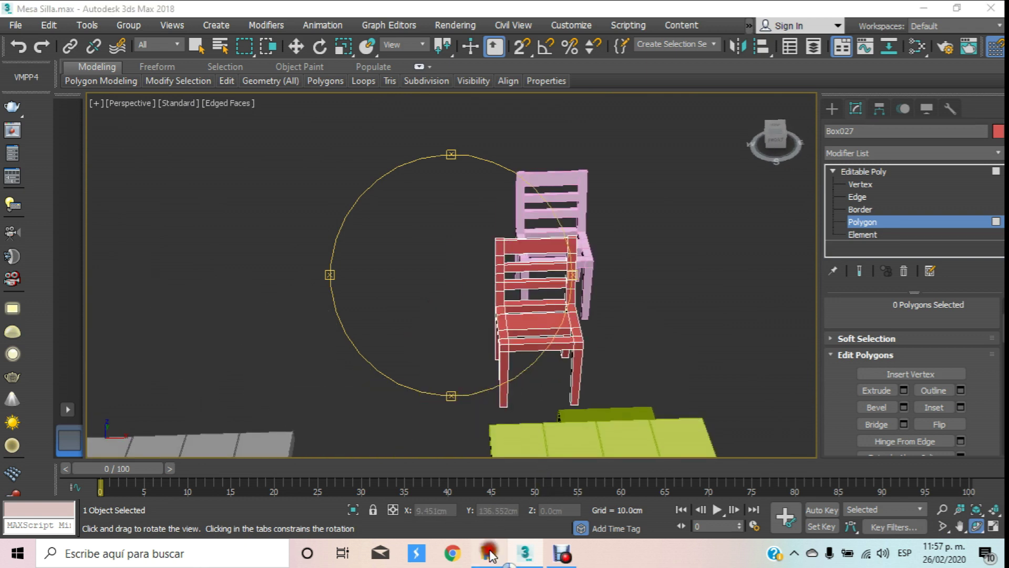
# Step: Open the 7500-copa-flauta-vina glass image from the Sofá > Mapas folder
pyautogui.click(489, 553)
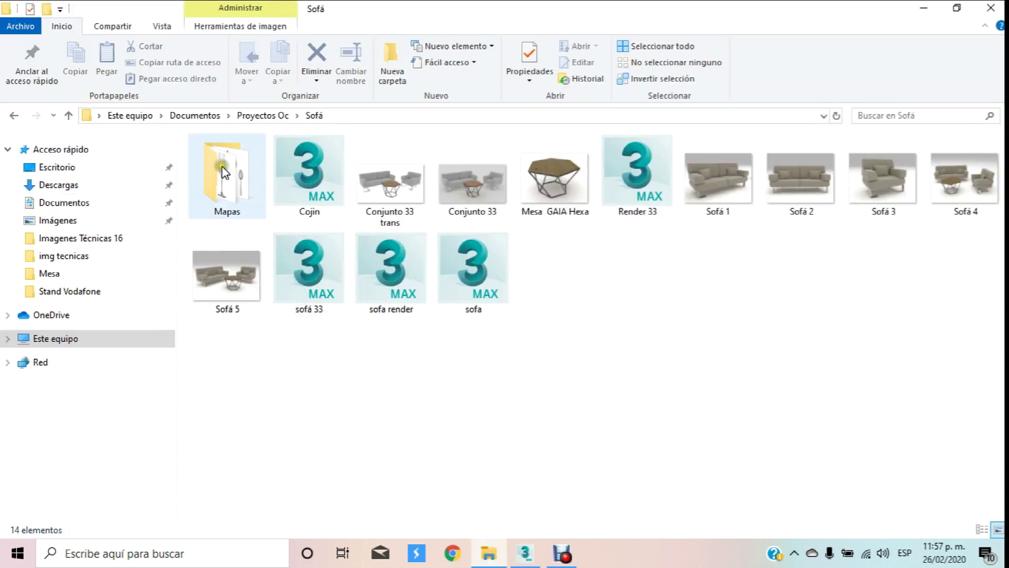
pyautogui.doubleClick(222, 166)
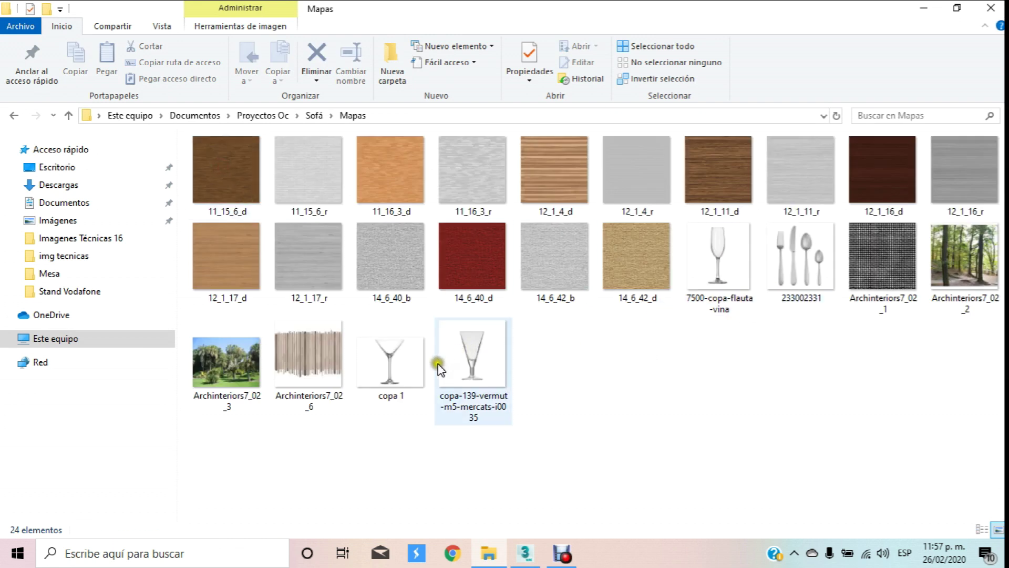
pyautogui.doubleClick(724, 258)
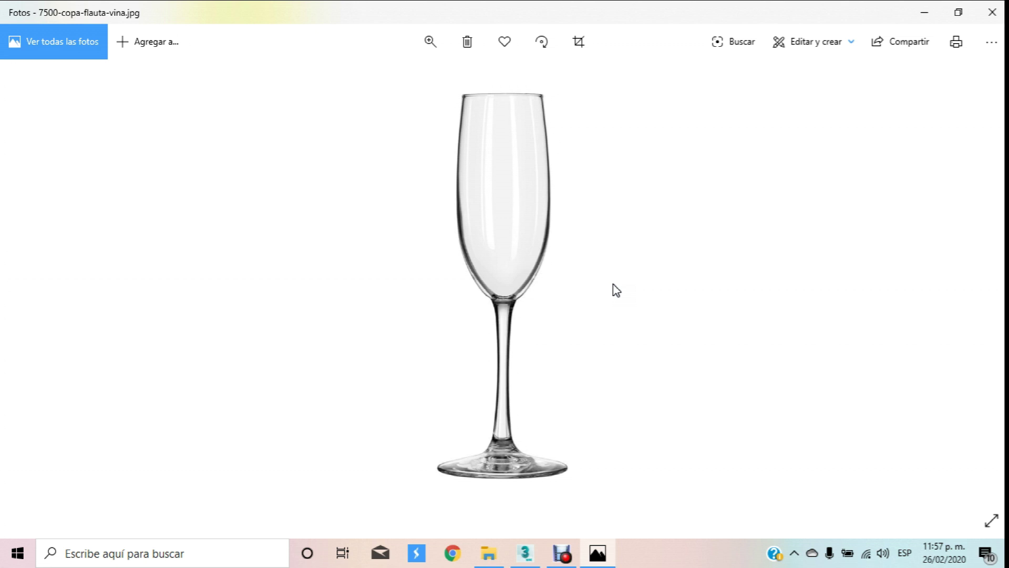
# Step: Back in 3ds Max, look around the chairs and tables, then reset to Front view
pyautogui.click(524, 553)
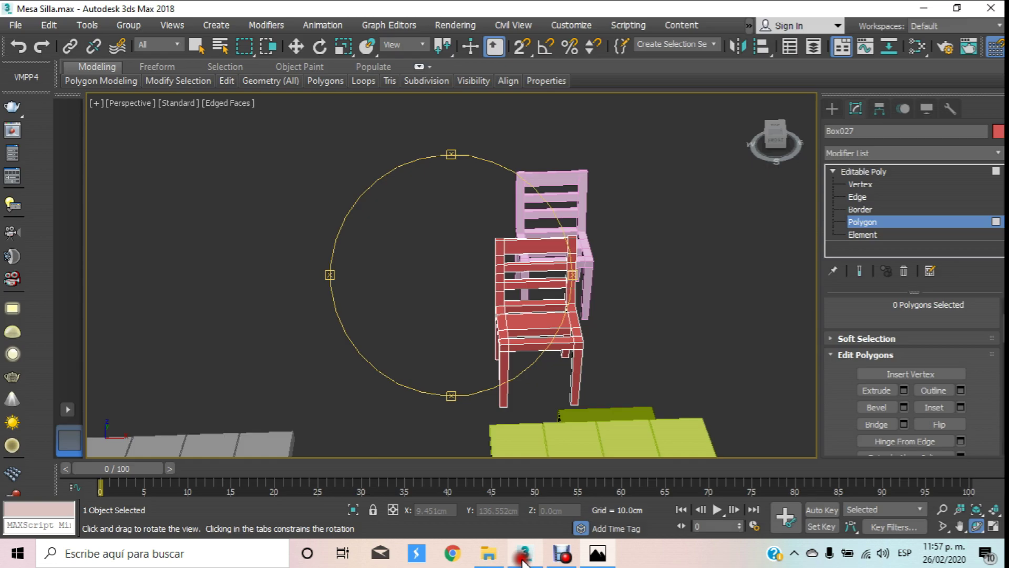
pyautogui.scroll(-5, 553, 292)
pyautogui.moveTo(547, 263); pyautogui.dragTo(527, 252, button='middle')
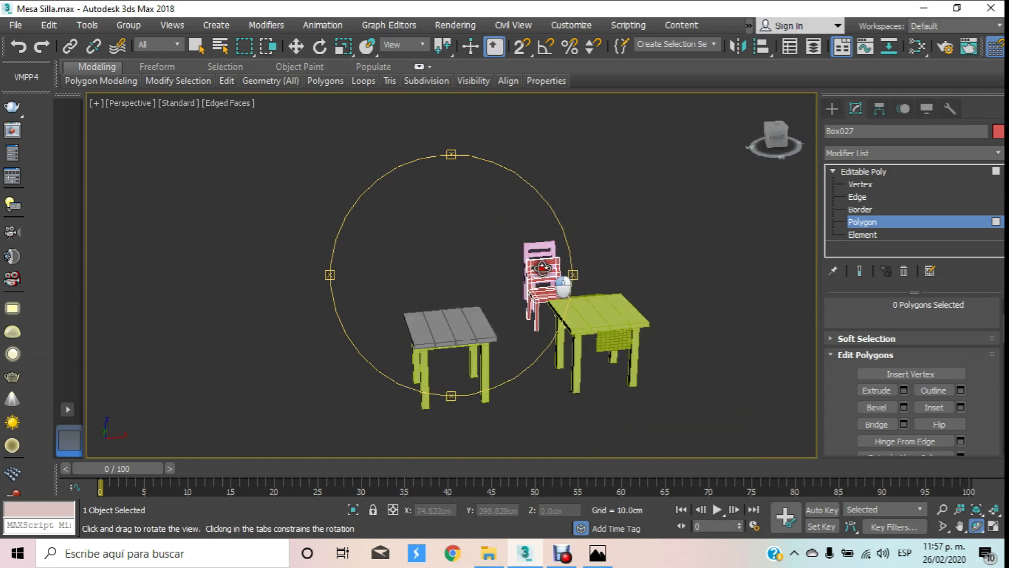
pyautogui.moveTo(540, 257); pyautogui.dragTo(557, 295)
pyautogui.click(488, 553)
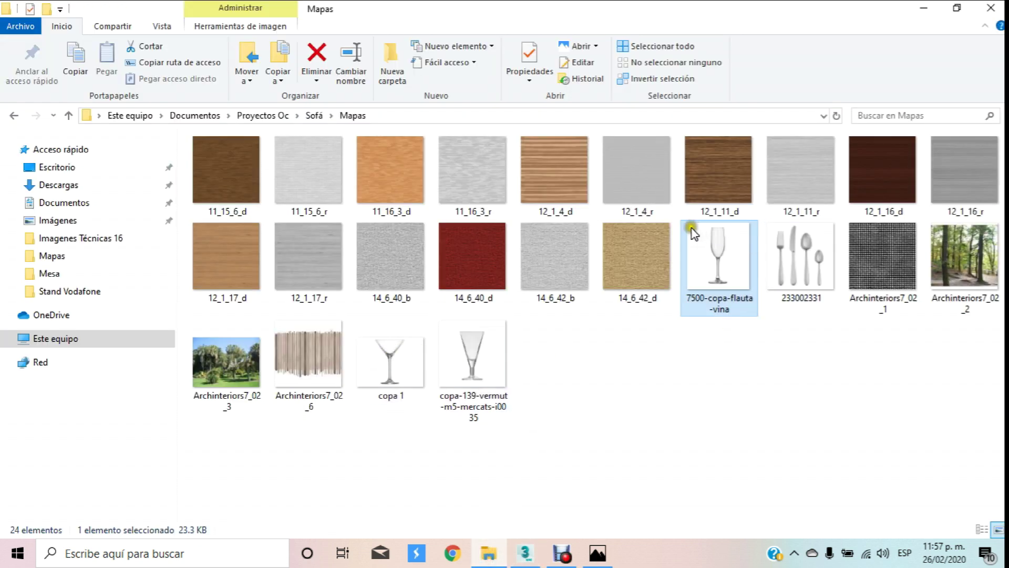
pyautogui.click(524, 553)
pyautogui.moveTo(361, 321); pyautogui.dragTo(414, 302)
pyautogui.press('f')
pyautogui.press('w')
# Step: Open the Standard Primitives creation panel
pyautogui.click(832, 109)
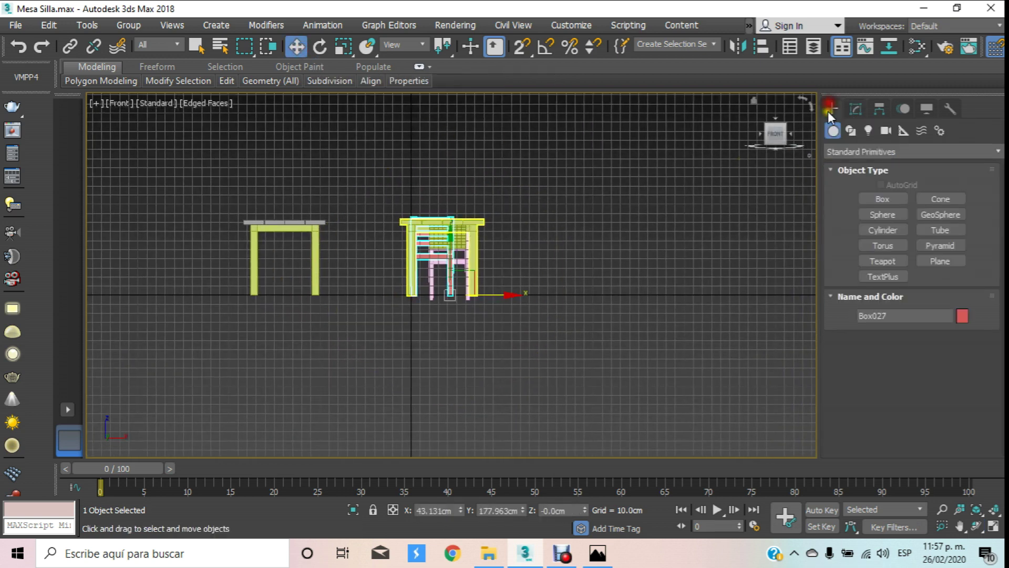
# Step: Create a grid-snapped 20×20 box up-right of the table with 1 cm height
pyautogui.click(883, 198)
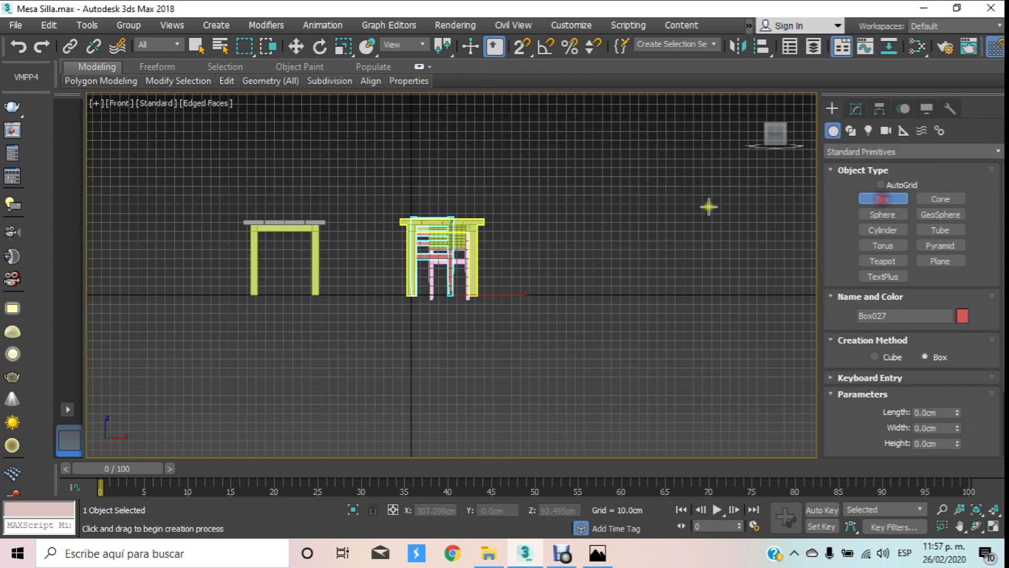
pyautogui.click(522, 46)
pyautogui.scroll(2, 498, 206)
pyautogui.scroll(2, 473, 250)
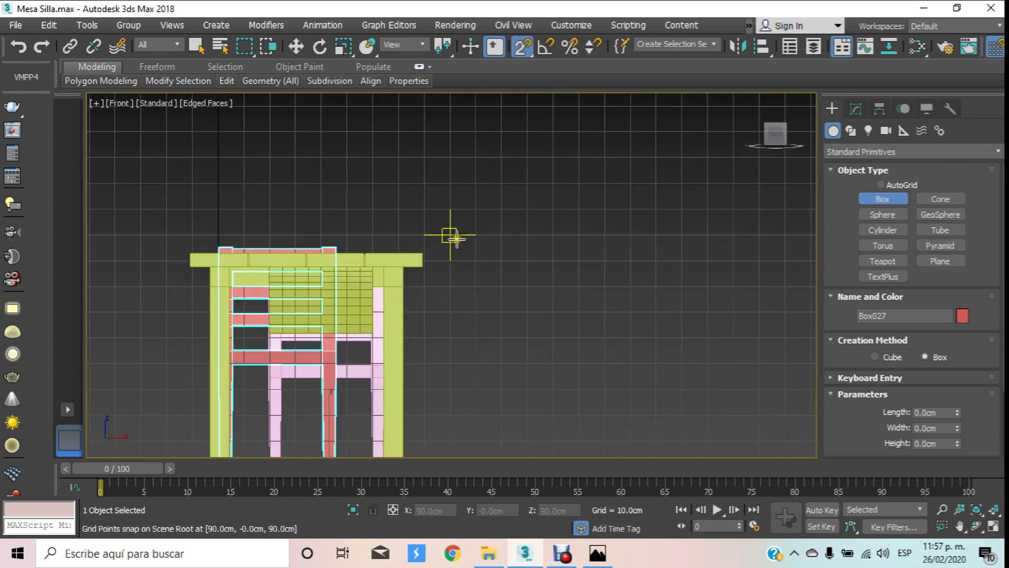
pyautogui.moveTo(450, 261); pyautogui.dragTo(494, 209)
pyautogui.click(498, 209)
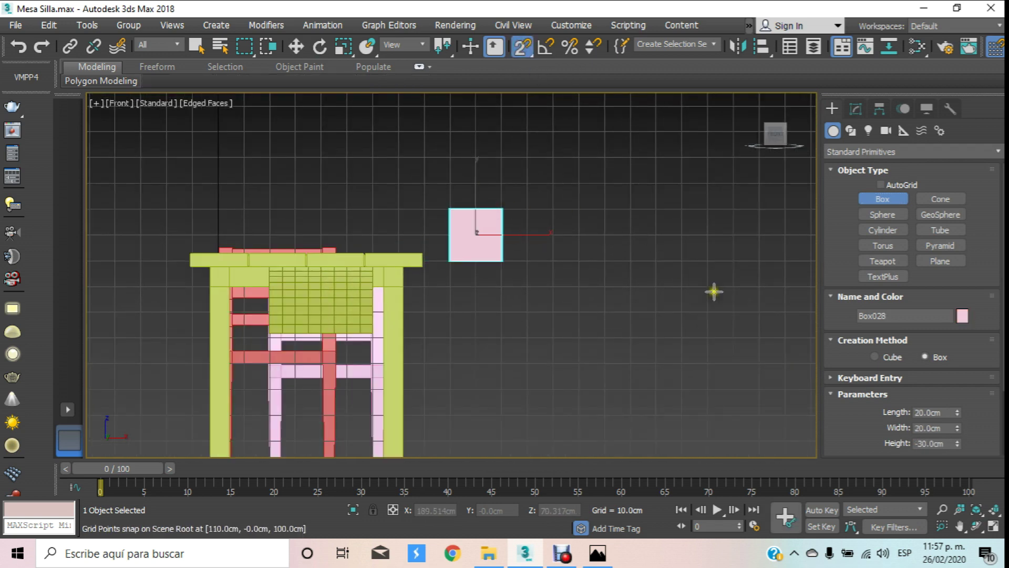
pyautogui.doubleClick(933, 443)
pyautogui.write('1')
pyautogui.press('Return')
# Step: Nudge the box along Y in Top view and open the Slate Material Editor
pyautogui.press('p')
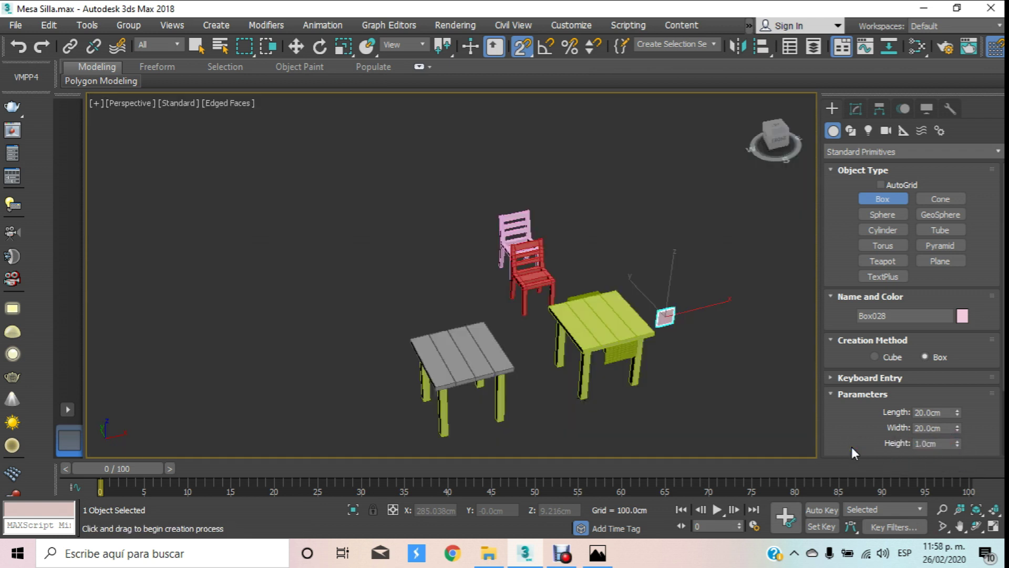
pyautogui.click(297, 51)
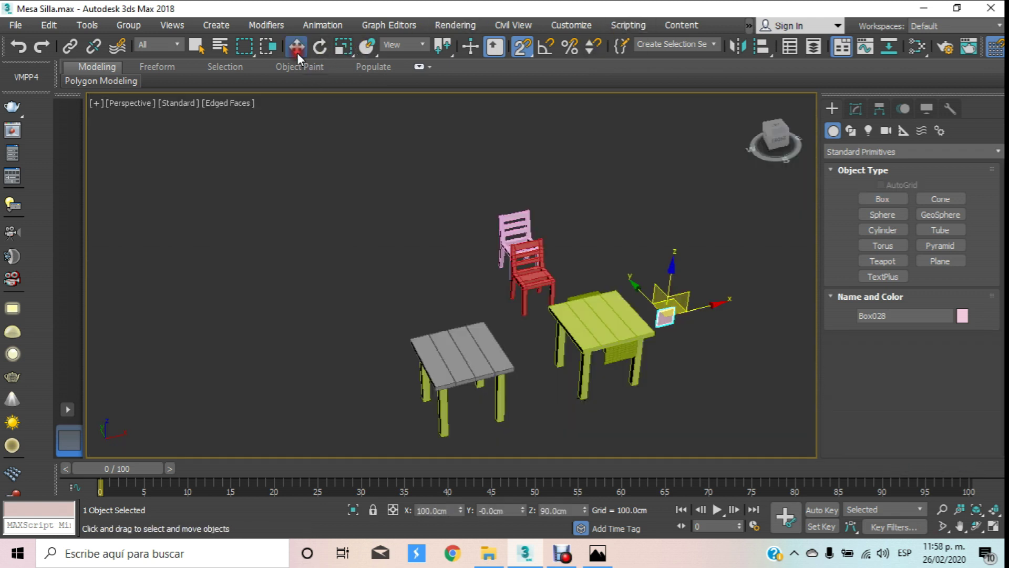
pyautogui.press('t')
pyautogui.scroll(3, 469, 227)
pyautogui.click(522, 46)
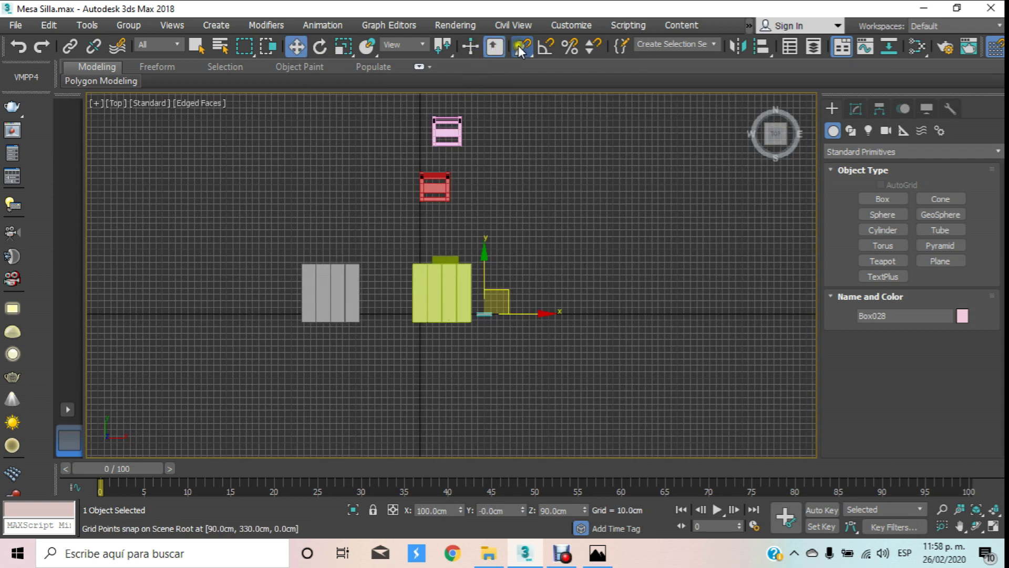
pyautogui.scroll(4, 494, 278)
pyautogui.moveTo(469, 287); pyautogui.dragTo(470, 267)
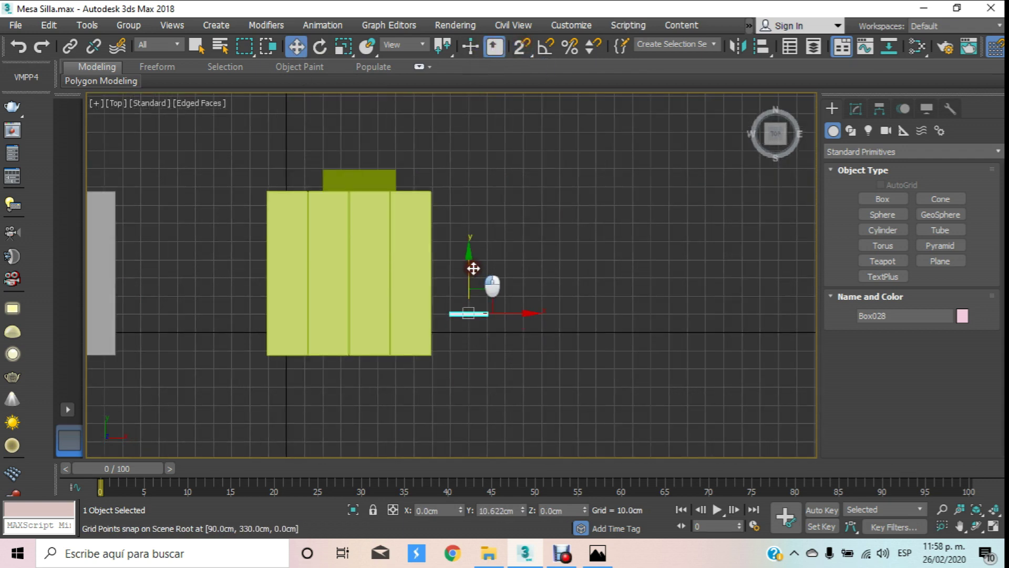
pyautogui.press('f')
pyautogui.scroll(3, 488, 196)
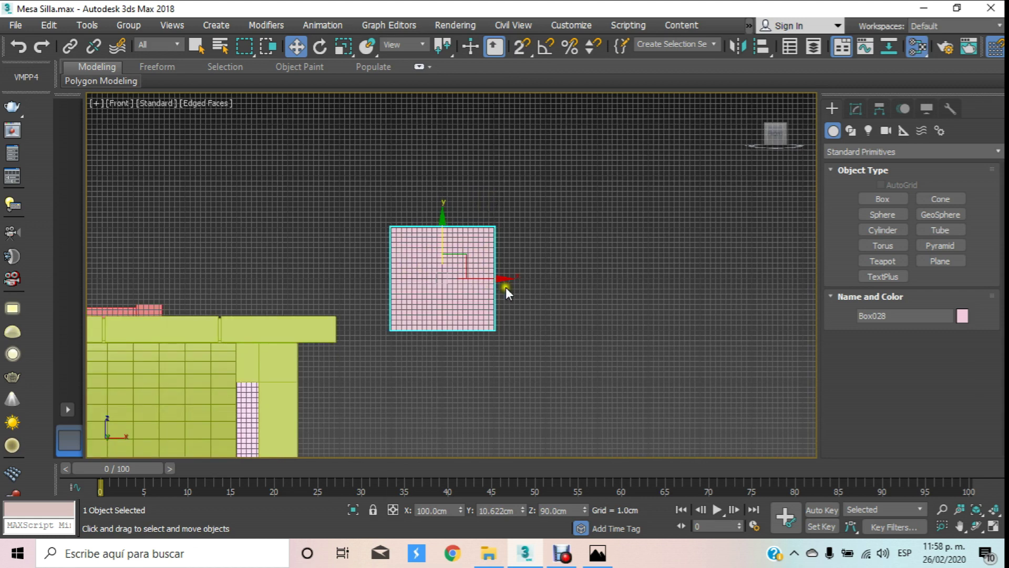
pyautogui.press('m')
pyautogui.moveTo(580, 226); pyautogui.dragTo(469, 157)
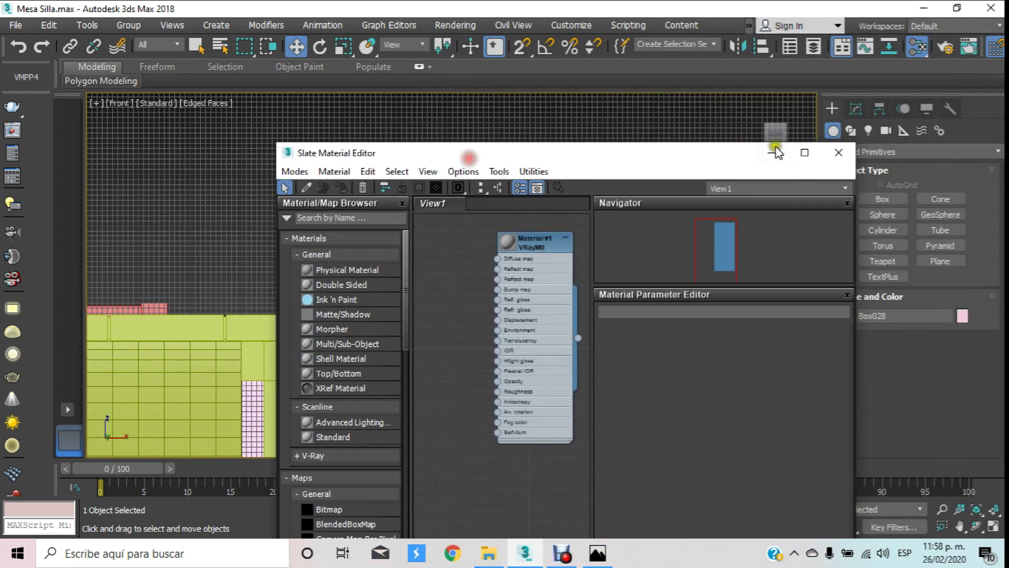
# Step: Reopen the Slate Material Editor and position its window up and right
pyautogui.click(838, 153)
pyautogui.click(916, 46)
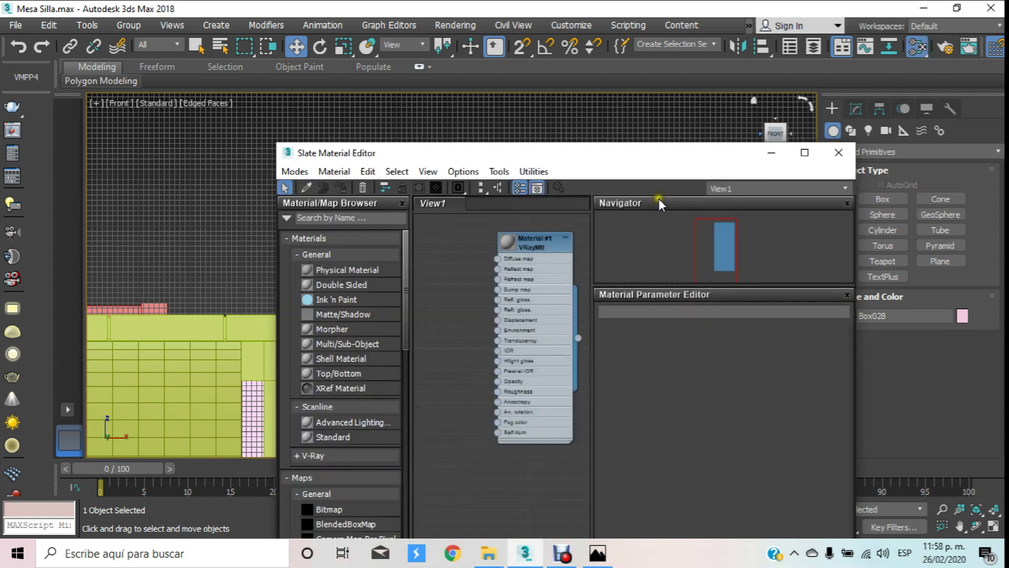
pyautogui.moveTo(644, 158); pyautogui.dragTo(663, 92)
pyautogui.scroll(-3, 518, 232)
pyautogui.scroll(-2, 520, 231)
pyautogui.scroll(2, 522, 234)
pyautogui.scroll(2, 528, 241)
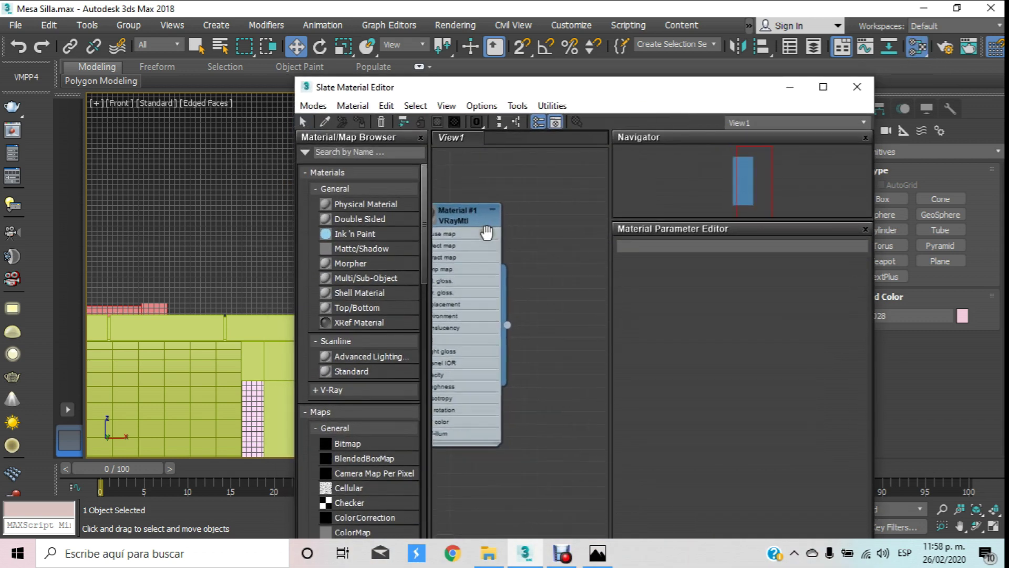
# Step: Delete the VRayMtl node and add a Standard scanline material, Material #0
pyautogui.click(472, 212)
pyautogui.press('Delete')
pyautogui.rightClick(472, 211)
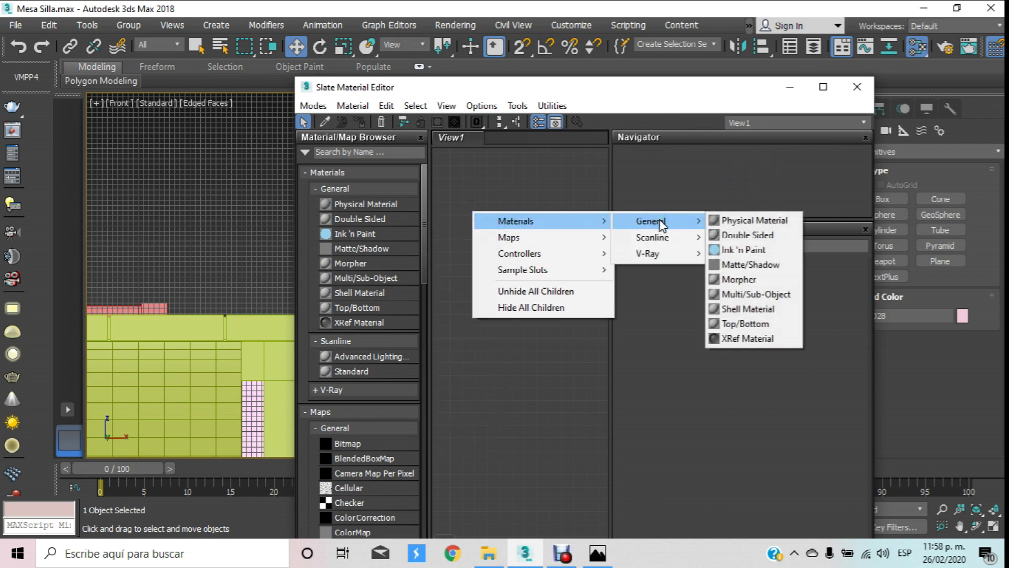
pyautogui.moveTo(653, 238)
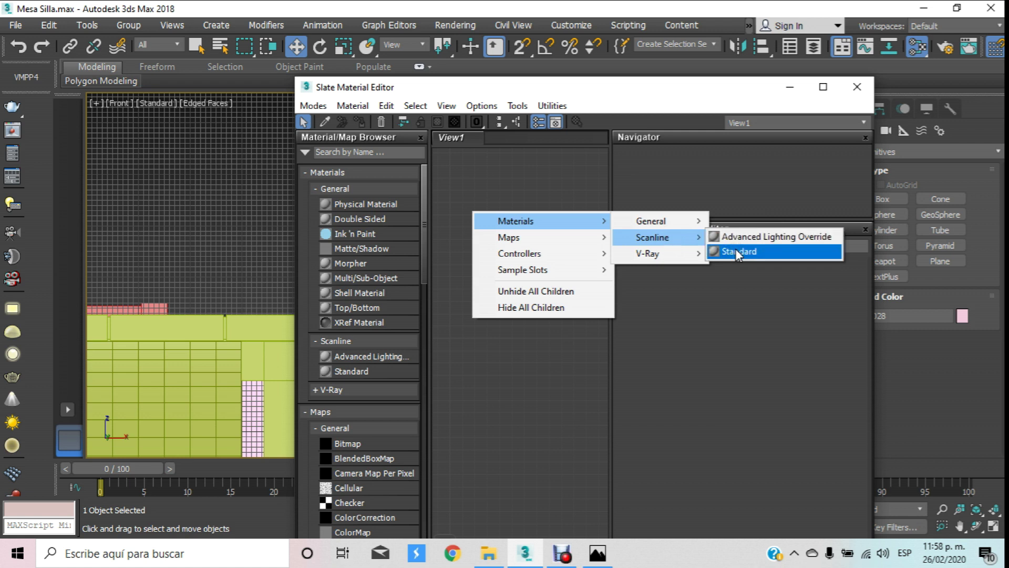
pyautogui.click(736, 251)
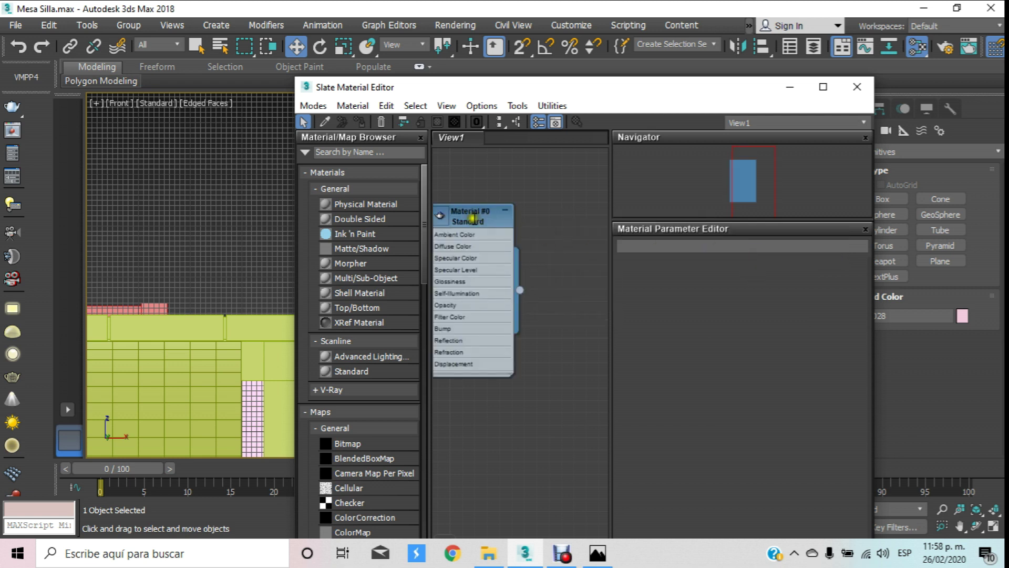
pyautogui.moveTo(475, 218); pyautogui.dragTo(529, 230)
pyautogui.rightClick(443, 231)
pyautogui.moveTo(480, 254)
pyautogui.moveTo(621, 254)
pyautogui.click(772, 25)
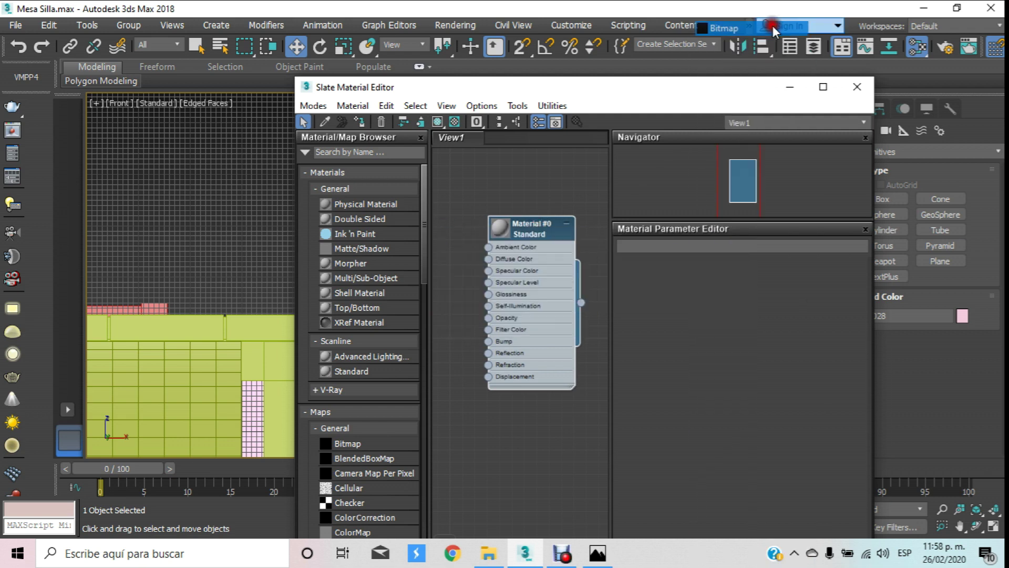
# Step: Load the wine-glass image from Documentos > Proyectos Oc > Sofá > Mapas as the bitmap
pyautogui.click(298, 116)
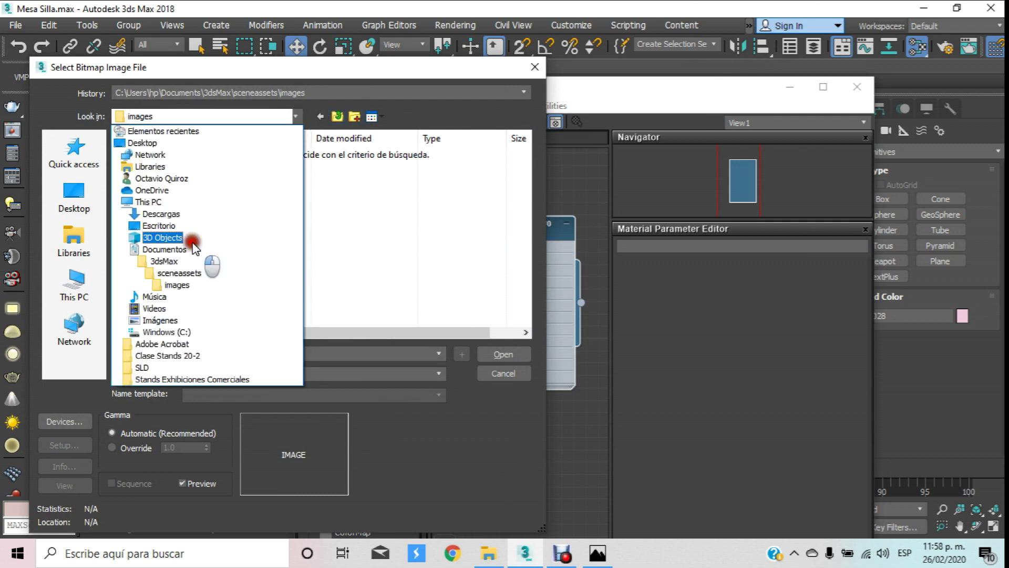
pyautogui.click(205, 250)
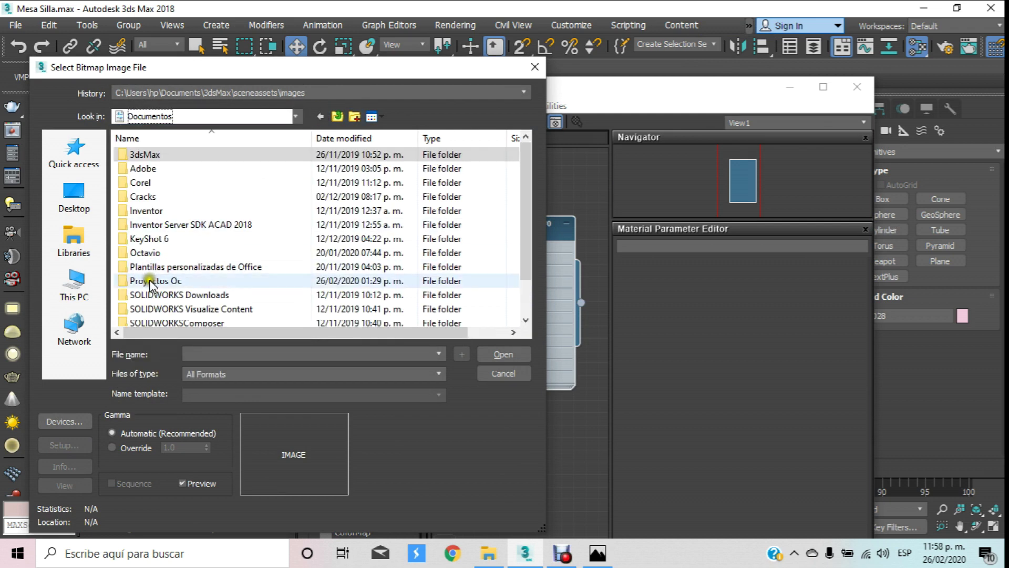
pyautogui.doubleClick(150, 281)
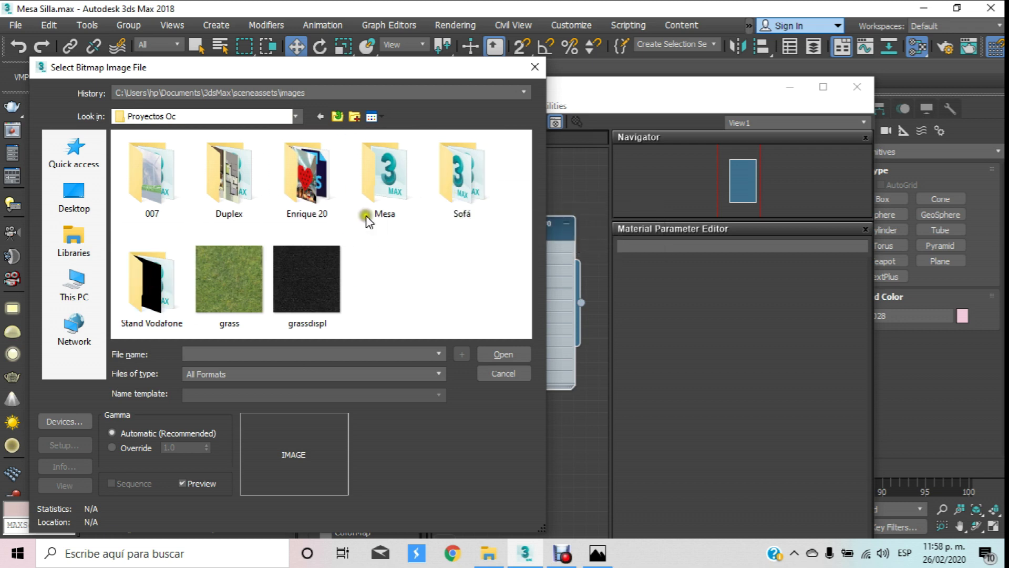
pyautogui.click(393, 204)
pyautogui.click(478, 182)
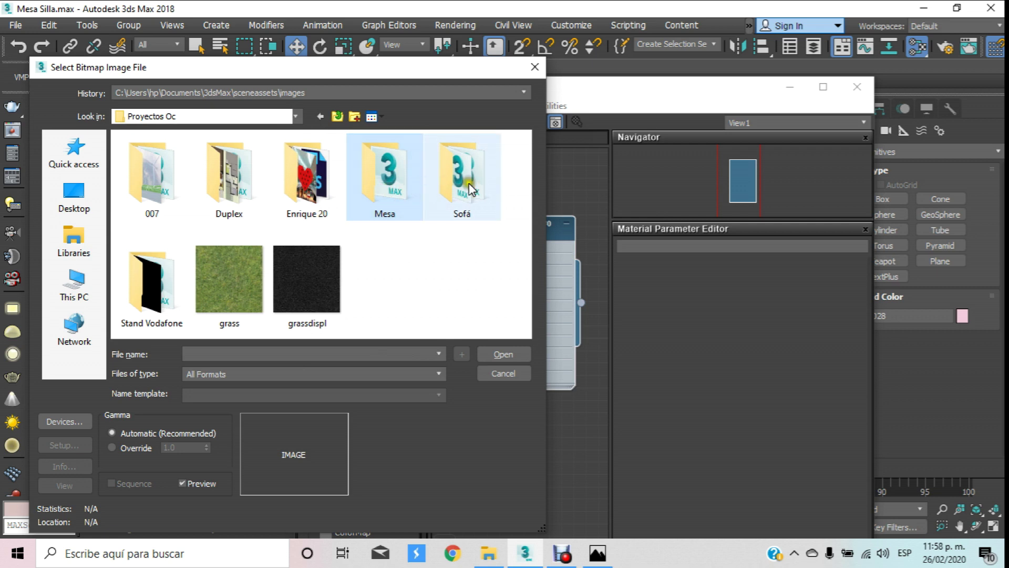
pyautogui.doubleClick(478, 181)
pyautogui.doubleClick(157, 176)
pyautogui.scroll(-3, 308, 253)
pyautogui.scroll(-2, 307, 252)
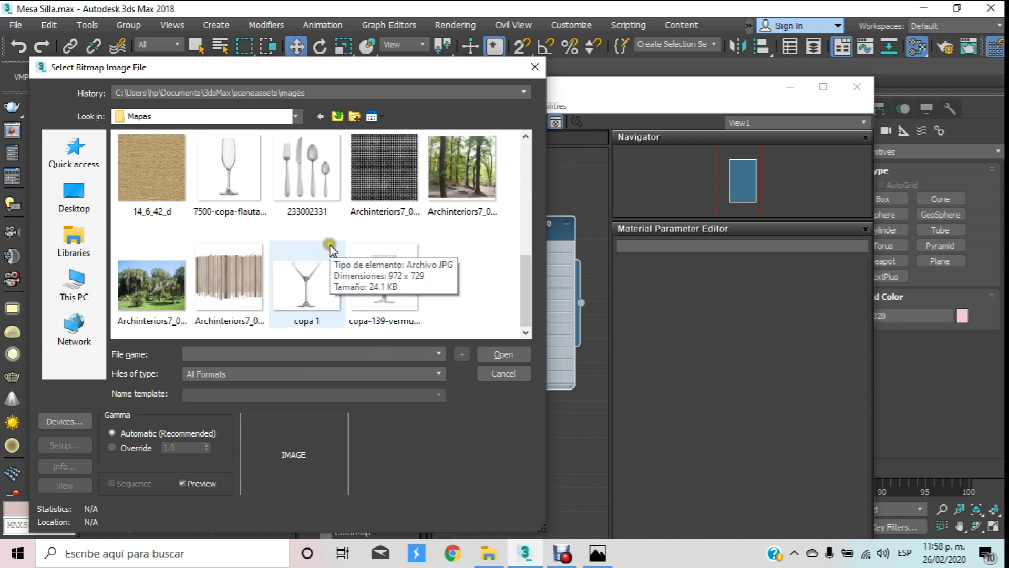
pyautogui.doubleClick(225, 173)
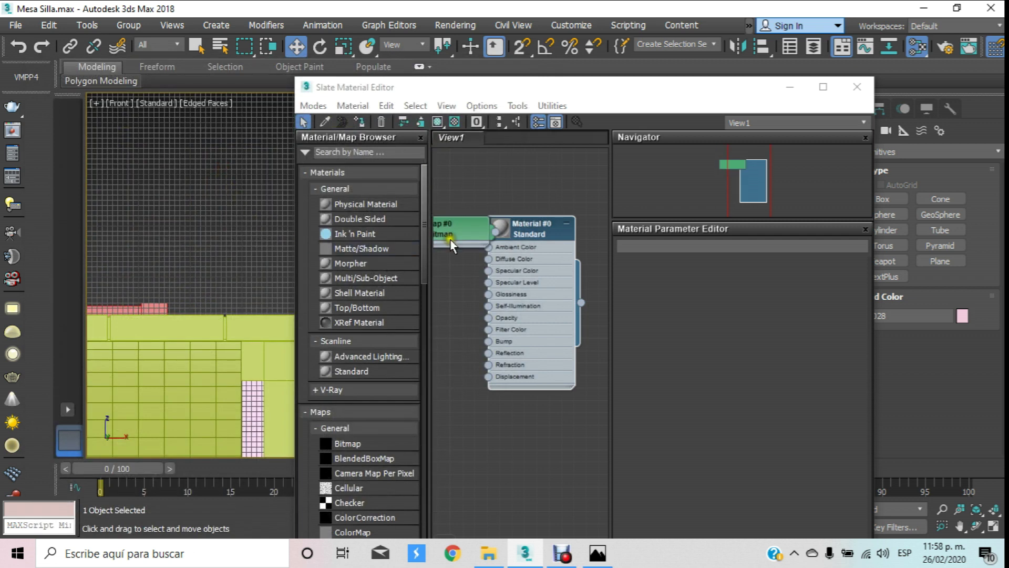
# Step: Wire the Map #0 bitmap into Material #0's Diffuse Color and show its preview
pyautogui.moveTo(451, 243); pyautogui.dragTo(452, 271)
pyautogui.moveTo(536, 226); pyautogui.dragTo(582, 249)
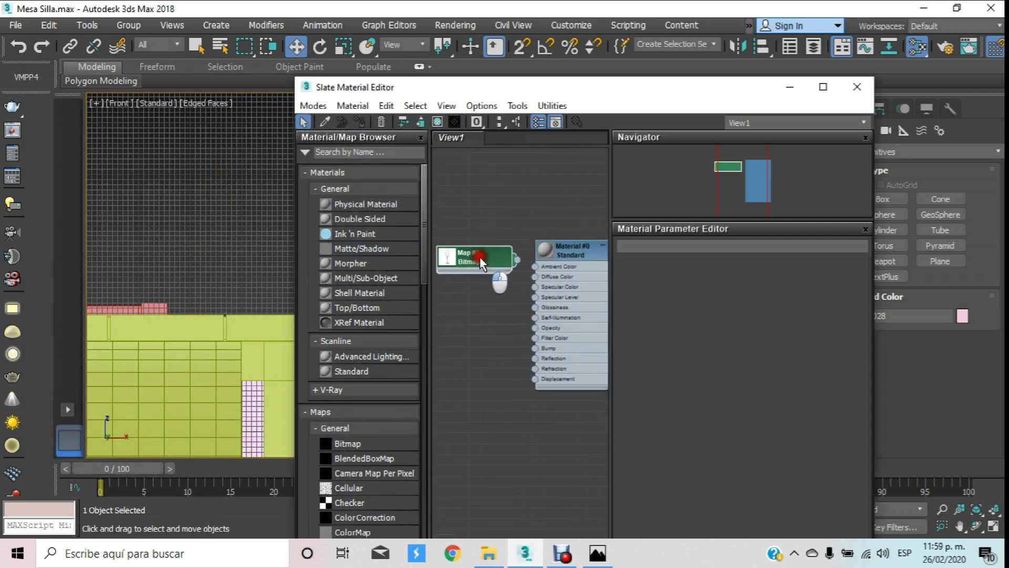
pyautogui.scroll(2, 486, 250)
pyautogui.click(494, 272)
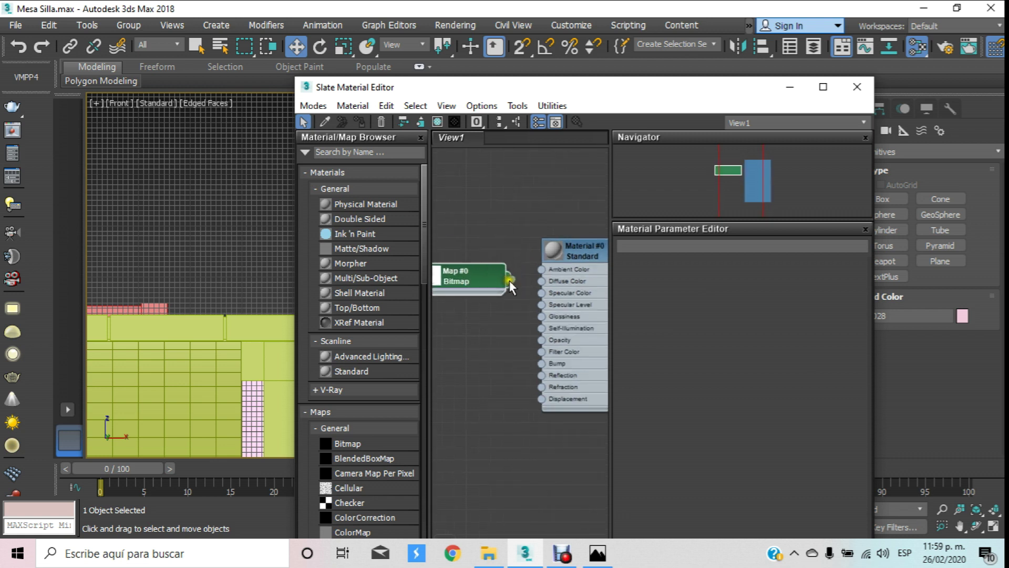
pyautogui.moveTo(543, 285); pyautogui.dragTo(535, 285)
pyautogui.scroll(-1, 522, 228)
pyautogui.doubleClick(538, 241)
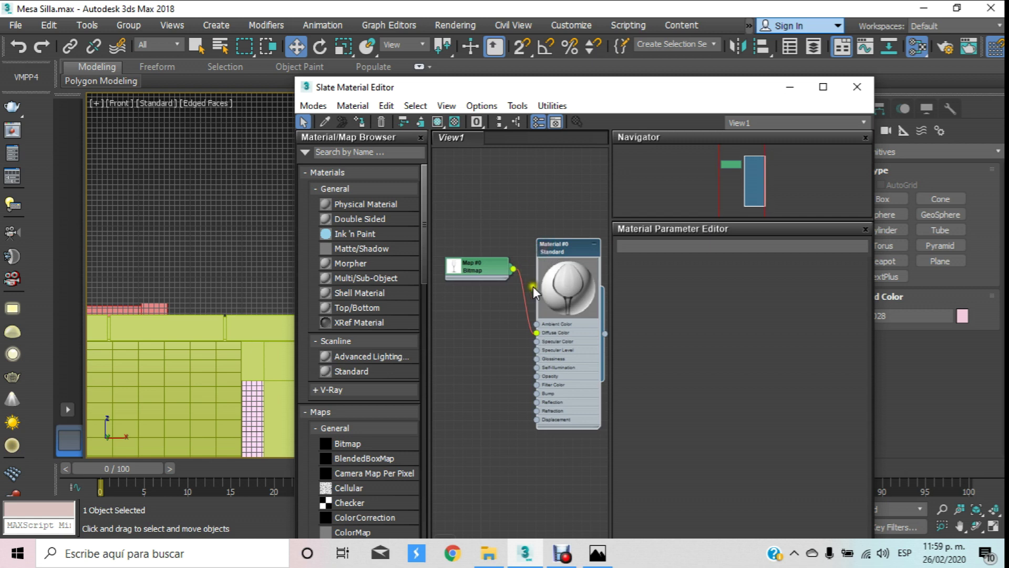
# Step: Assign the material to the box, show it shaded in the viewport, and close the editor
pyautogui.click(688, 98)
pyautogui.moveTo(688, 99); pyautogui.dragTo(912, 105)
pyautogui.click(584, 129)
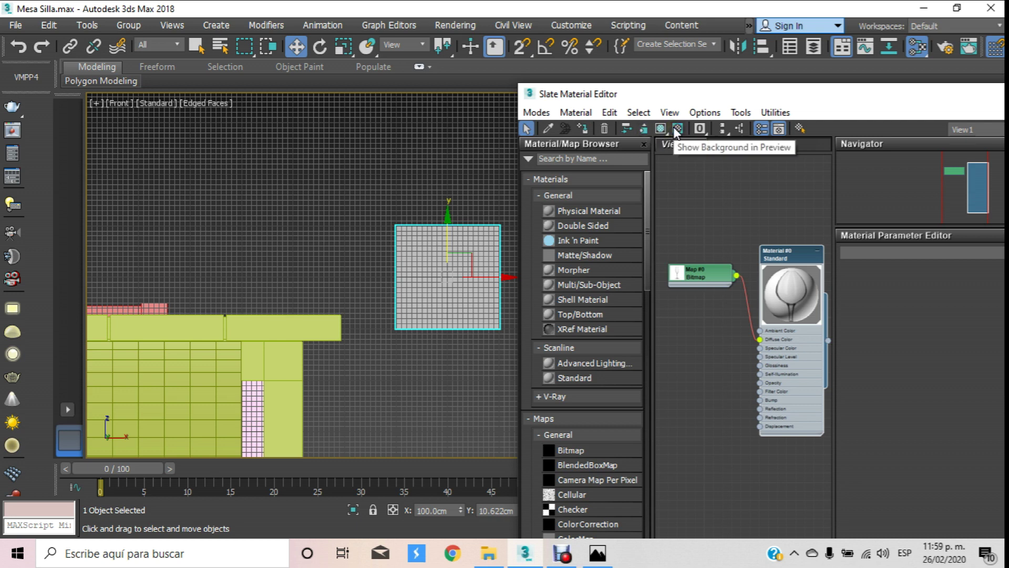
pyautogui.click(660, 127)
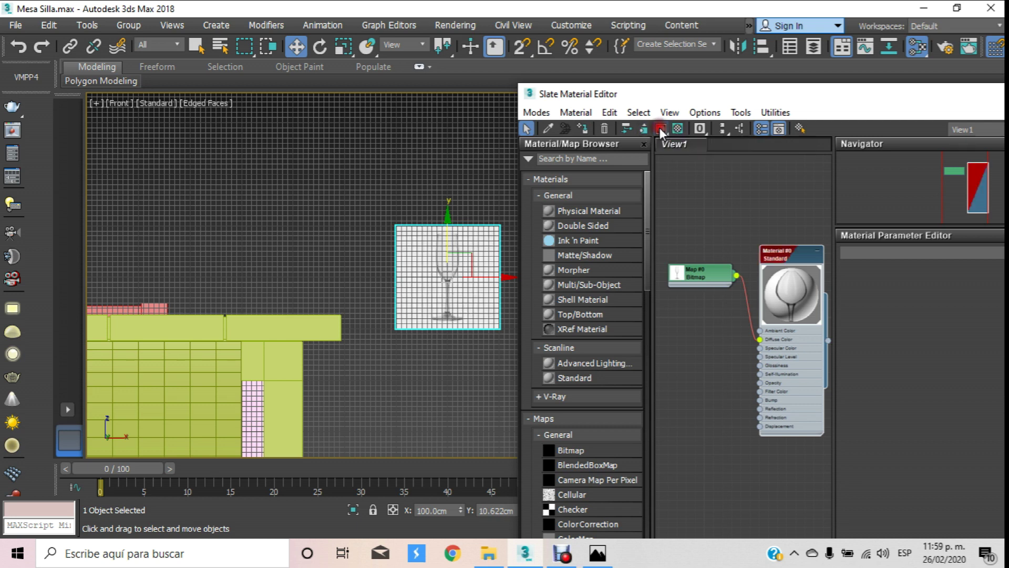
pyautogui.scroll(2, 408, 237)
pyautogui.scroll(2, 409, 237)
pyautogui.scroll(3, 408, 237)
pyautogui.scroll(-3, 408, 237)
pyautogui.moveTo(945, 109); pyautogui.dragTo(574, 211)
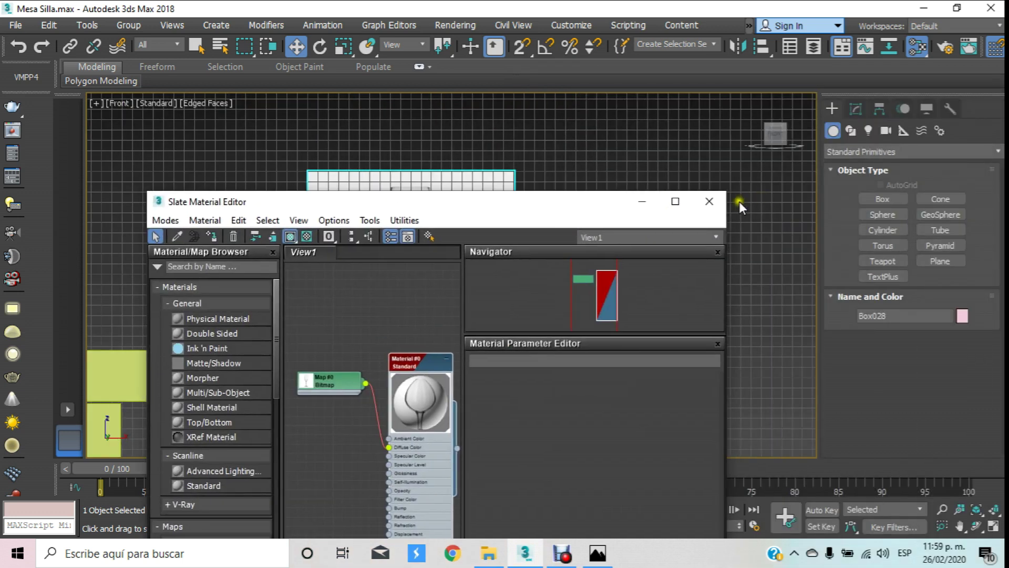
pyautogui.click(704, 201)
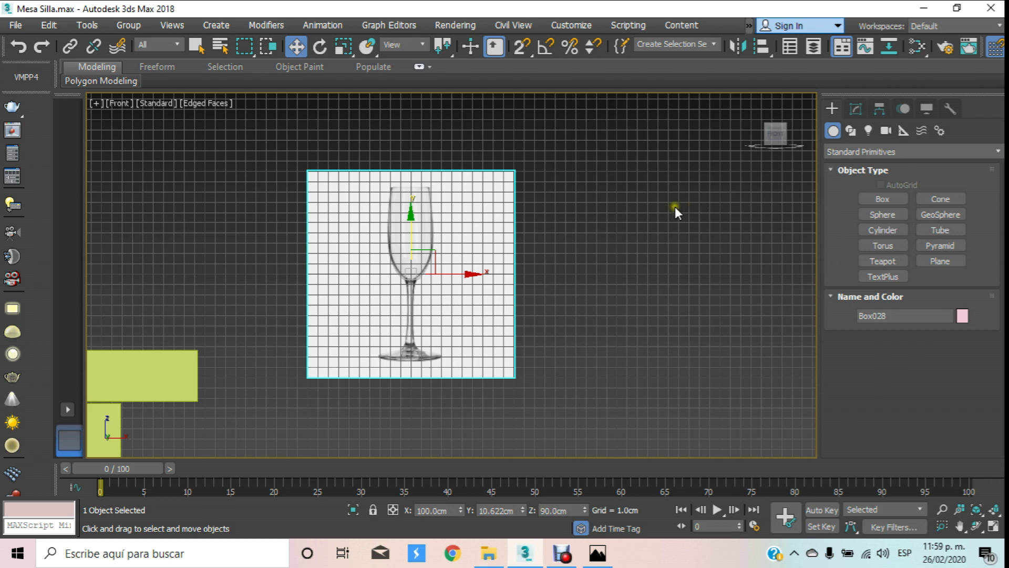
# Step: Create a cylinder about 10.8 cm tall below the glass picture
pyautogui.press('p')
pyautogui.scroll(3, 610, 310)
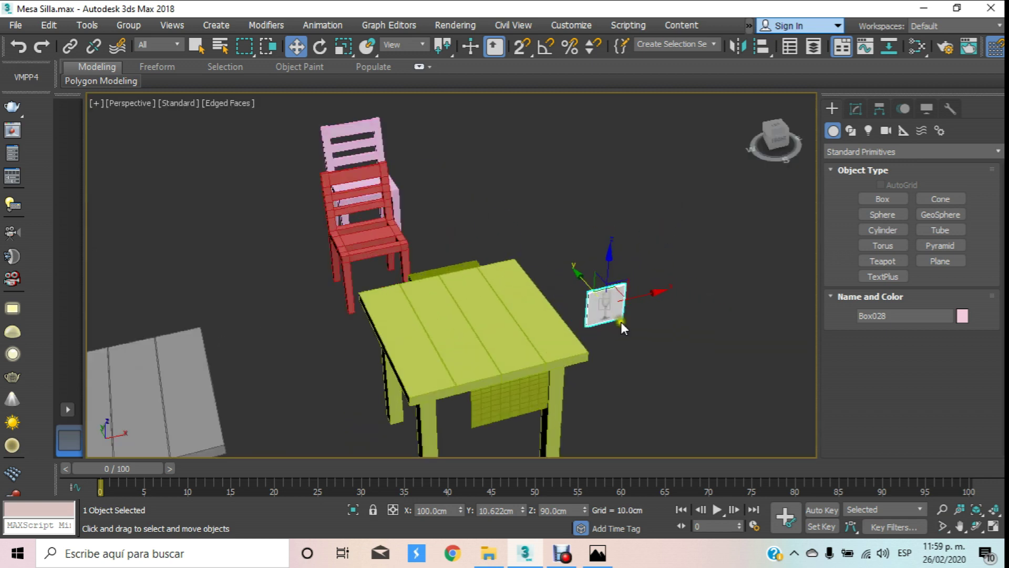
pyautogui.scroll(4, 620, 318)
pyautogui.click(884, 213)
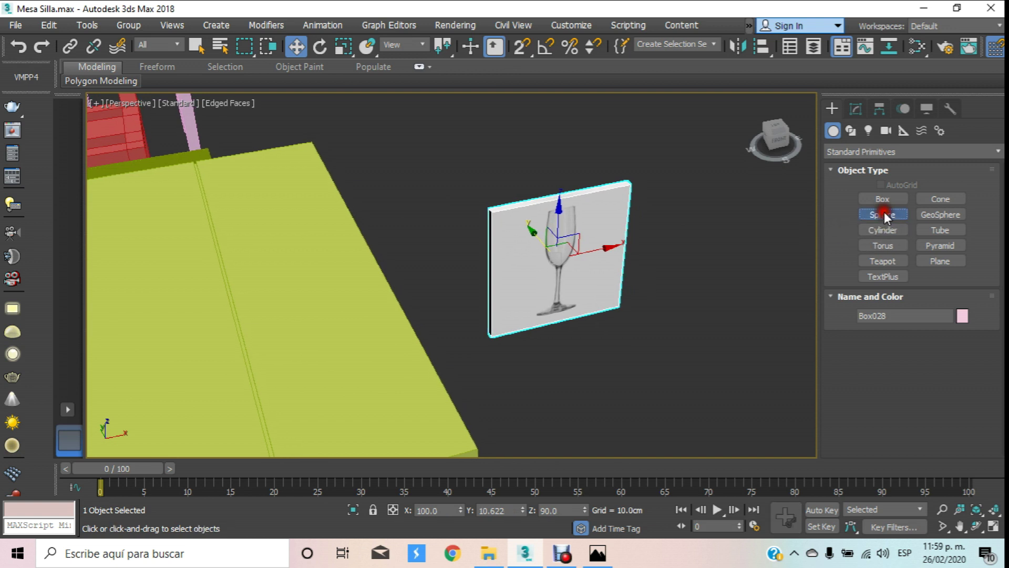
pyautogui.click(888, 232)
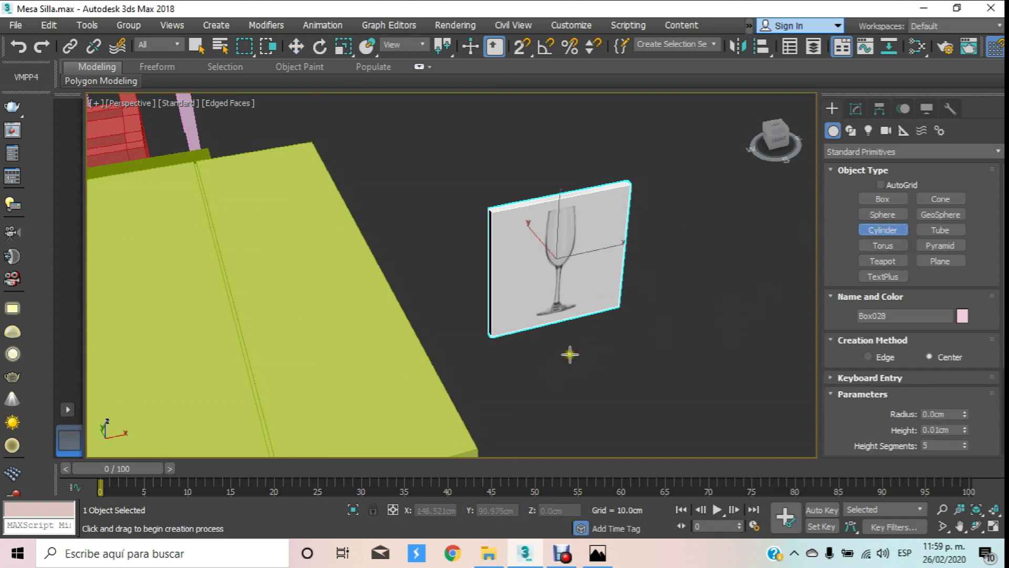
pyautogui.moveTo(573, 354); pyautogui.dragTo(589, 358)
pyautogui.click(594, 321)
# Step: Move the cylinder up to the glass picture in Front view and align its depth in Top view
pyautogui.click(302, 45)
pyautogui.press('f')
pyautogui.moveTo(520, 404)
pyautogui.mouseDown()
pyautogui.moveTo(541, 229)
pyautogui.moveTo(416, 229)
pyautogui.mouseUp()
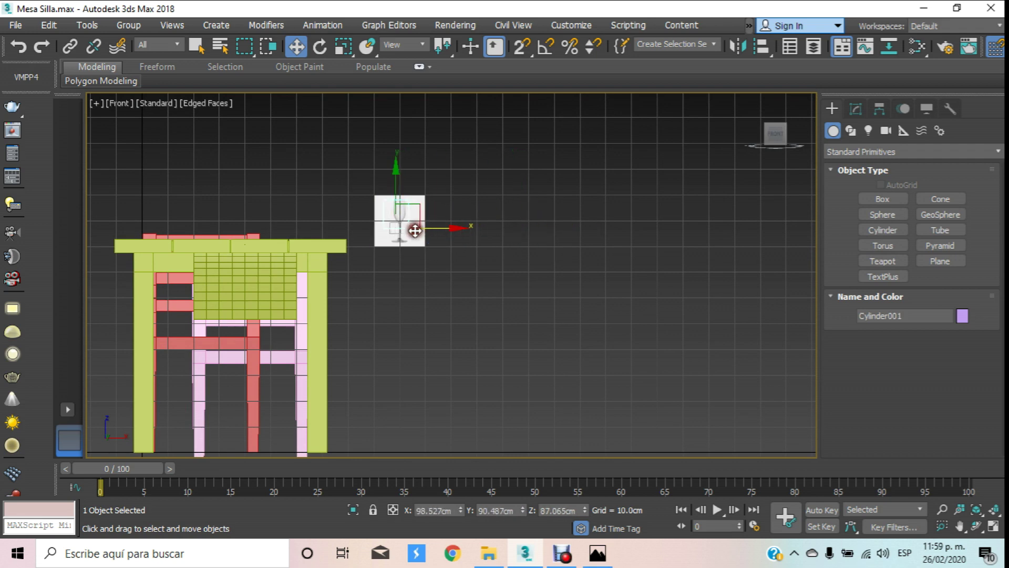
pyautogui.scroll(4, 399, 210)
pyautogui.press('t')
pyautogui.scroll(-3, 420, 208)
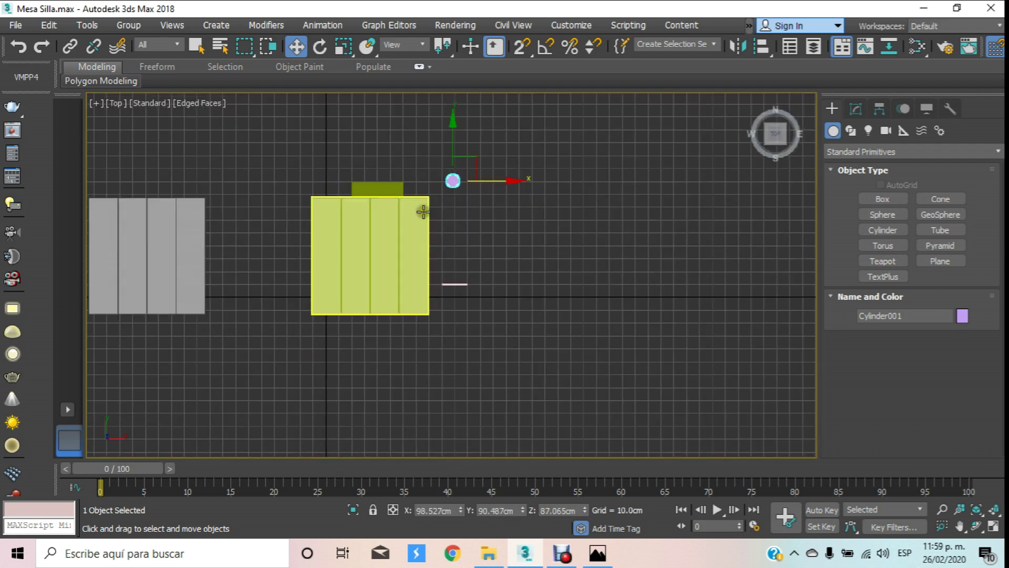
pyautogui.moveTo(450, 156); pyautogui.dragTo(456, 281)
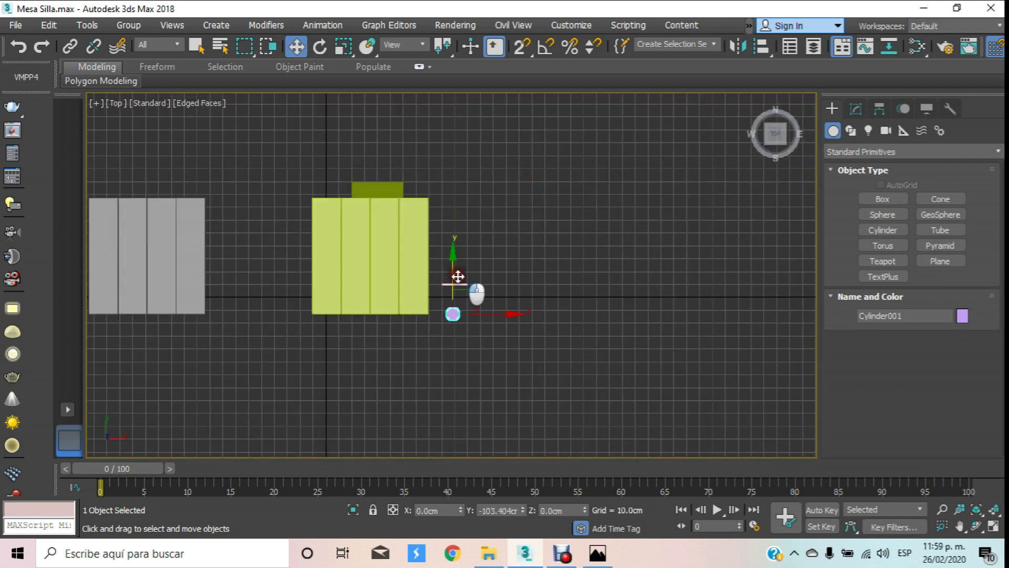
# Step: Fine-tune the cylinder over the glass bowl in Front view and show its parameters
pyautogui.press('f')
pyautogui.scroll(3, 389, 234)
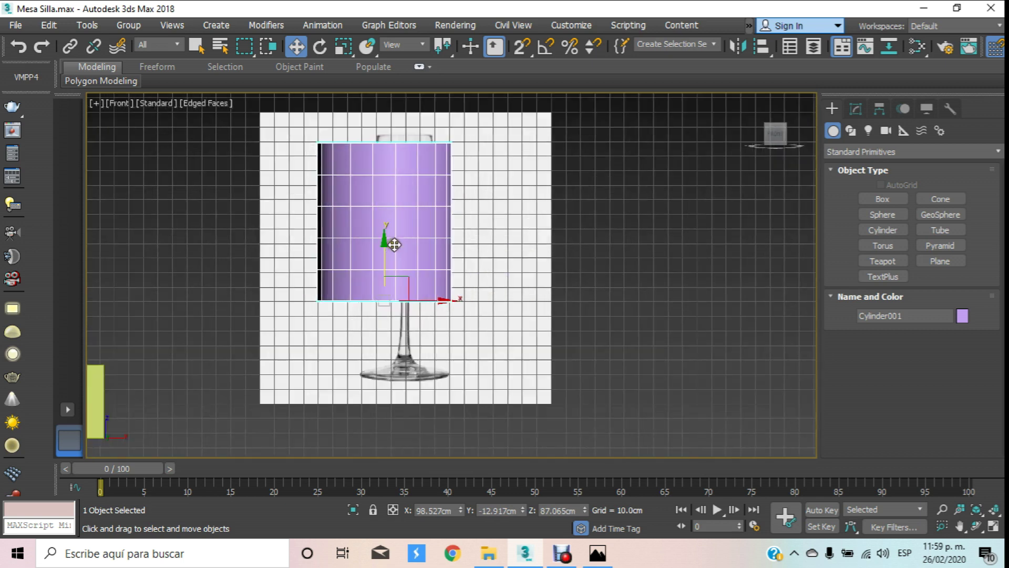
pyautogui.scroll(1, 389, 295)
pyautogui.moveTo(378, 323); pyautogui.dragTo(387, 289)
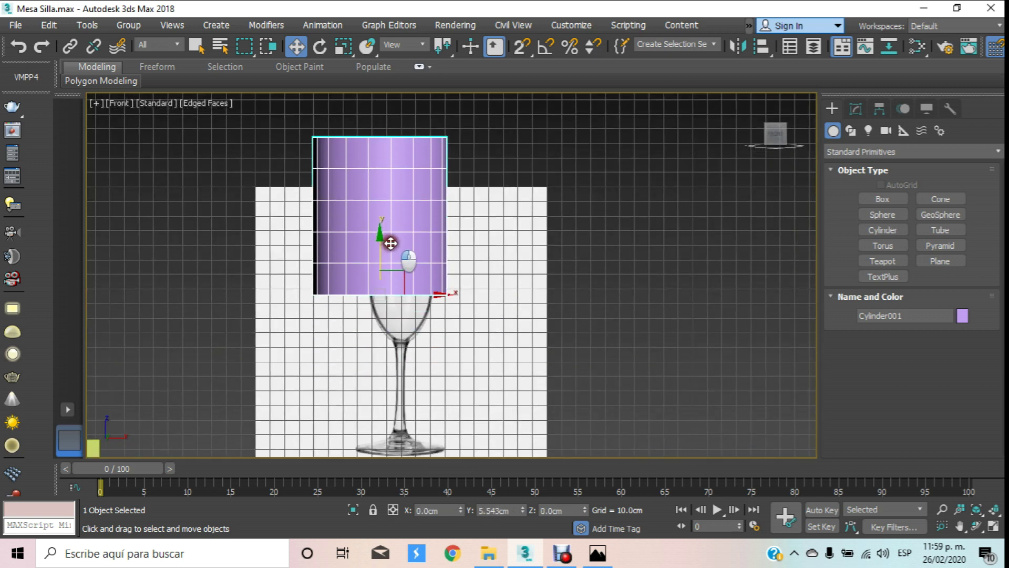
pyautogui.moveTo(424, 346); pyautogui.dragTo(445, 344)
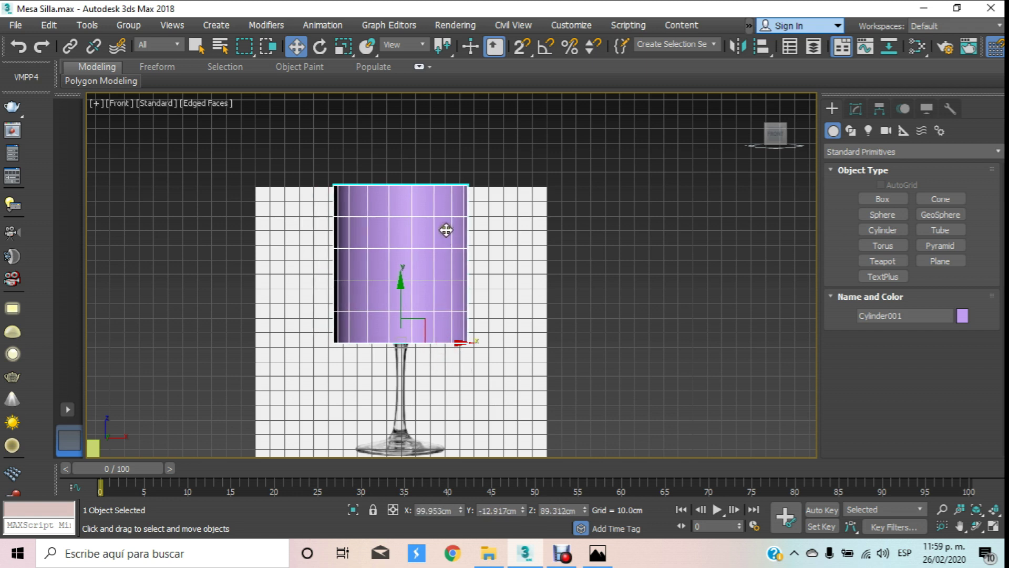
pyautogui.click(856, 108)
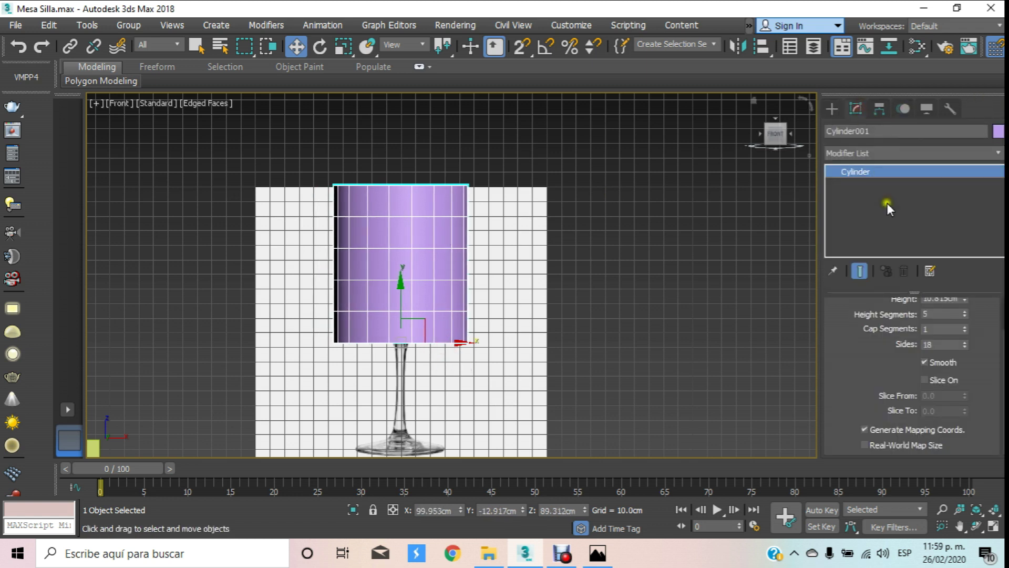
# Step: Make the cylinder see-through with Alt+X and frame it over the glass
pyautogui.moveTo(857, 330); pyautogui.dragTo(856, 396)
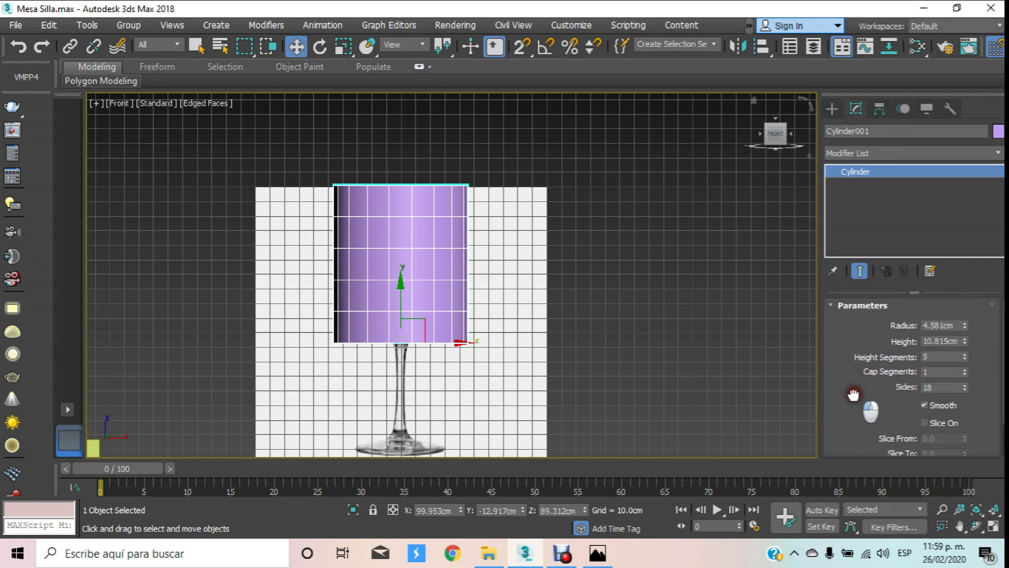
pyautogui.hotkey('alt', 'x')
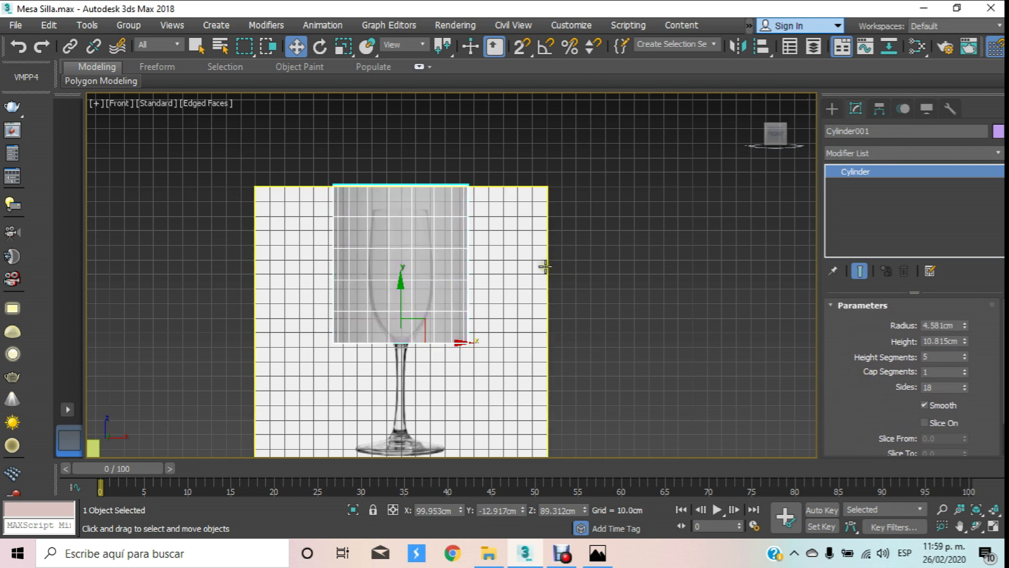
pyautogui.scroll(1, 433, 295)
pyautogui.scroll(2, 430, 295)
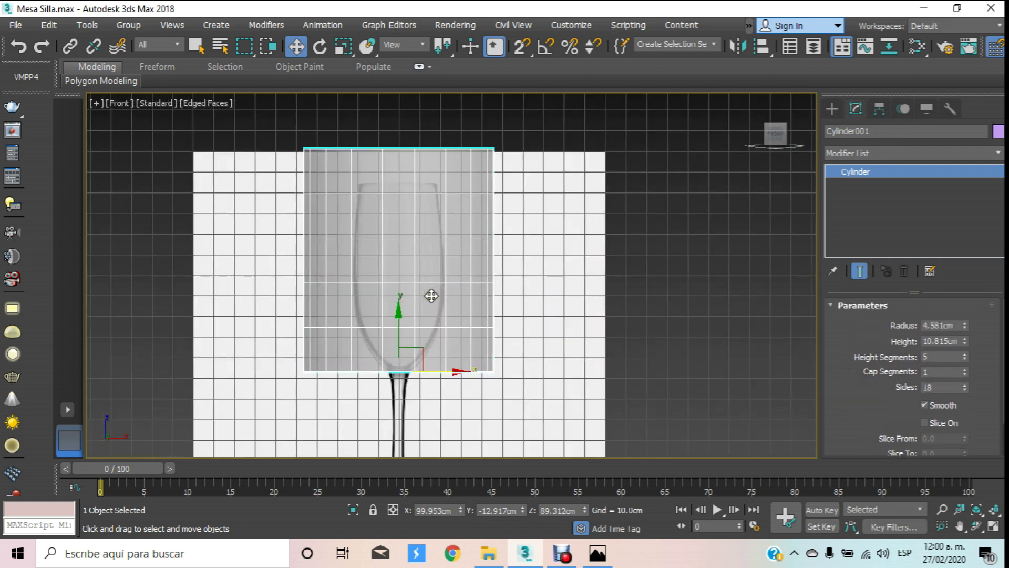
pyautogui.moveTo(431, 295); pyautogui.dragTo(434, 274, button='middle')
pyautogui.hotkey('alt', 'x')
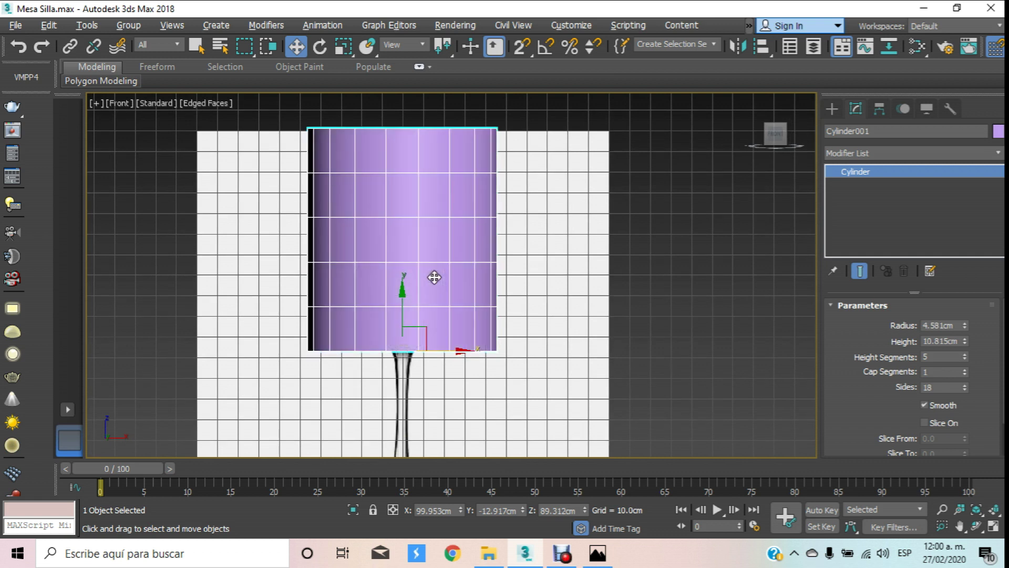
pyautogui.hotkey('alt', 'x')
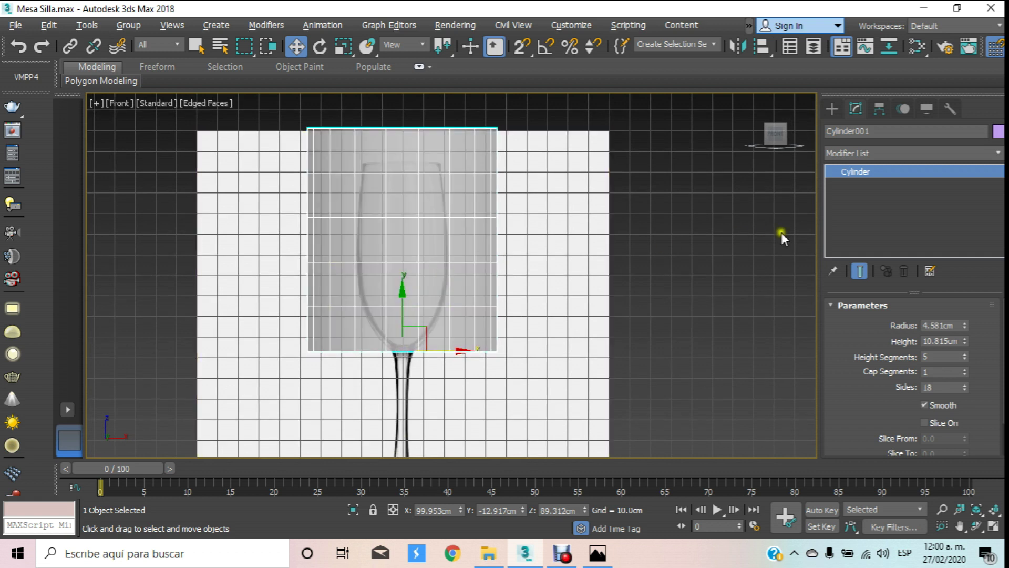
# Step: Narrow the cylinder radius from 3 to 2.5 to 2.2cm, recentring the glass
pyautogui.doubleClick(954, 329)
pyautogui.press('Return')
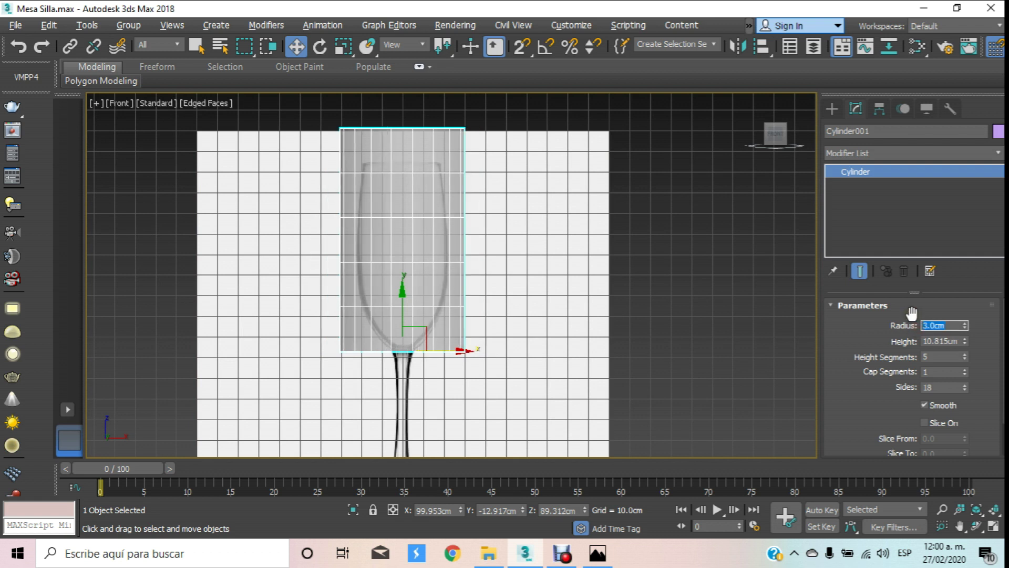
pyautogui.press('Return')
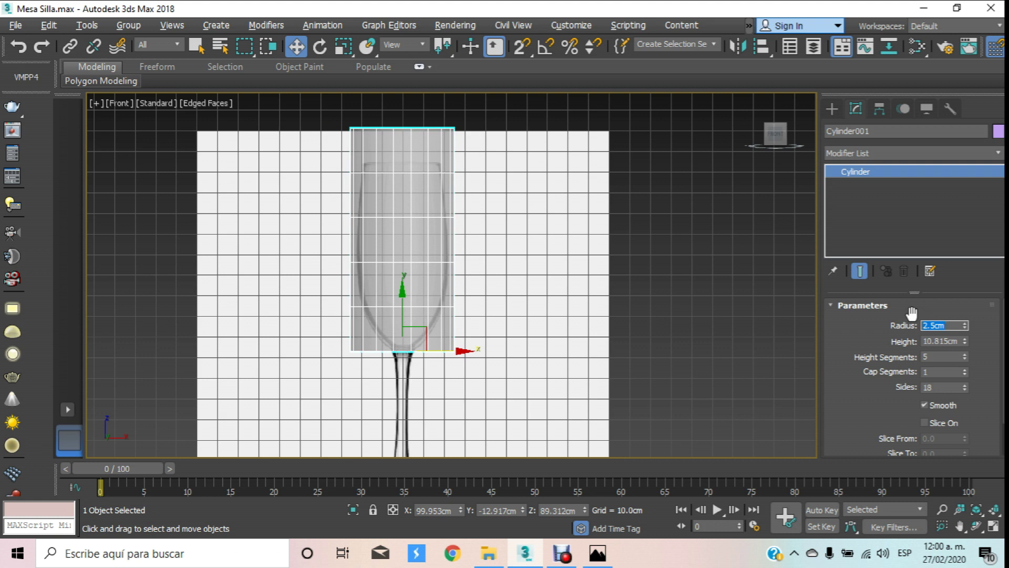
pyautogui.write('2')
pyautogui.press('Return')
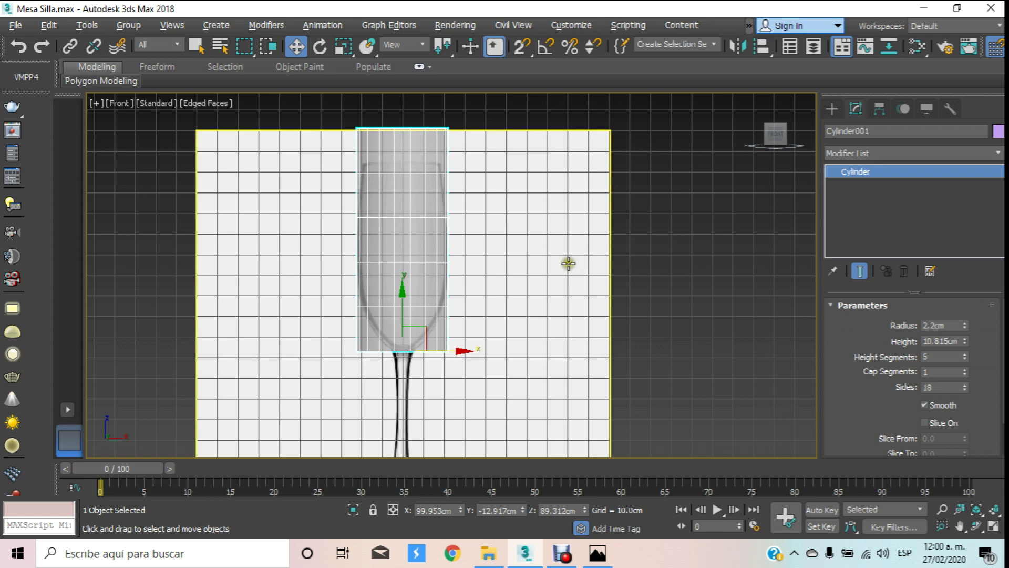
pyautogui.scroll(1, 573, 247)
pyautogui.scroll(2, 576, 239)
pyautogui.moveTo(496, 262)
pyautogui.mouseDown(button='middle')
pyautogui.moveTo(490, 323)
pyautogui.moveTo(491, 241)
pyautogui.mouseUp(button='middle')
pyautogui.scroll(-3, 491, 241)
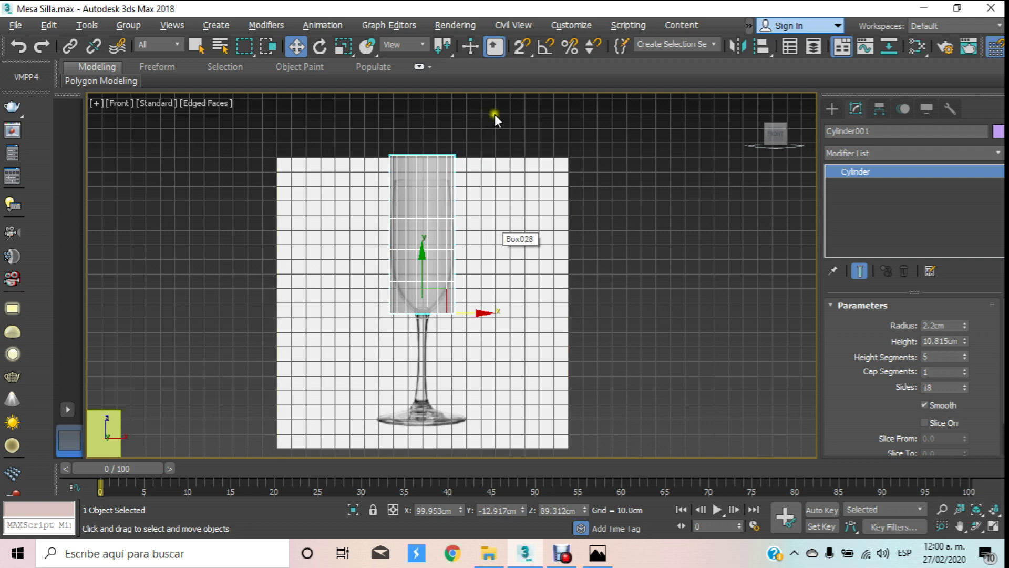
pyautogui.moveTo(624, 180); pyautogui.dragTo(628, 153, button='middle')
# Step: Drop the cylinder's height segments to 1 while viewing the glass
pyautogui.scroll(2, 479, 220)
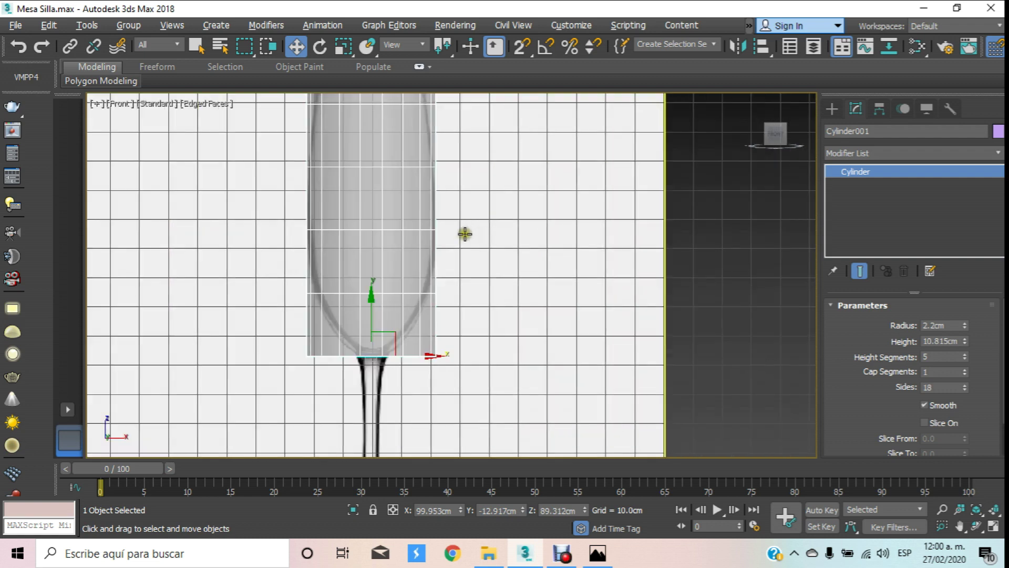
pyautogui.scroll(1, 465, 232)
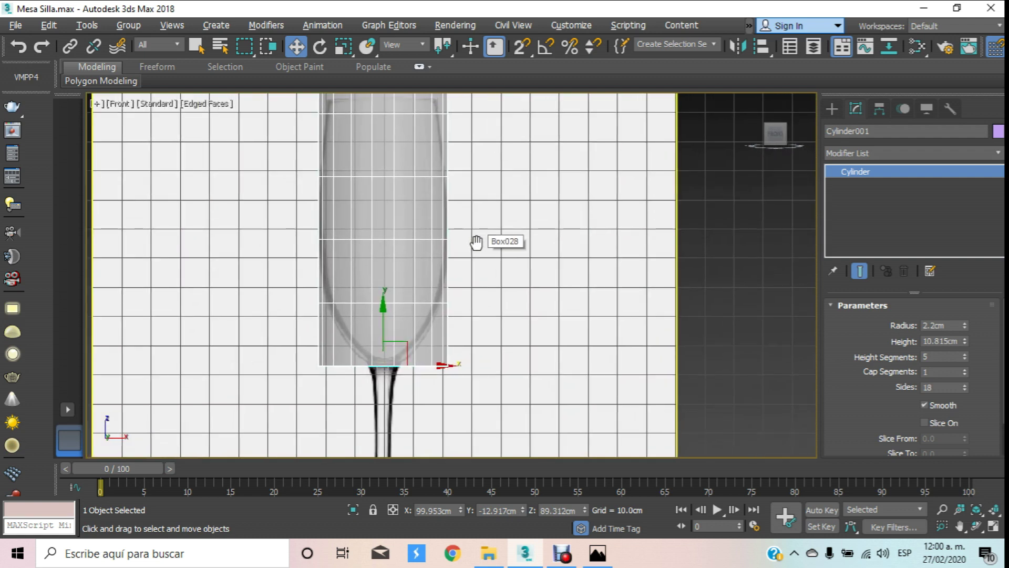
pyautogui.scroll(-2, 477, 241)
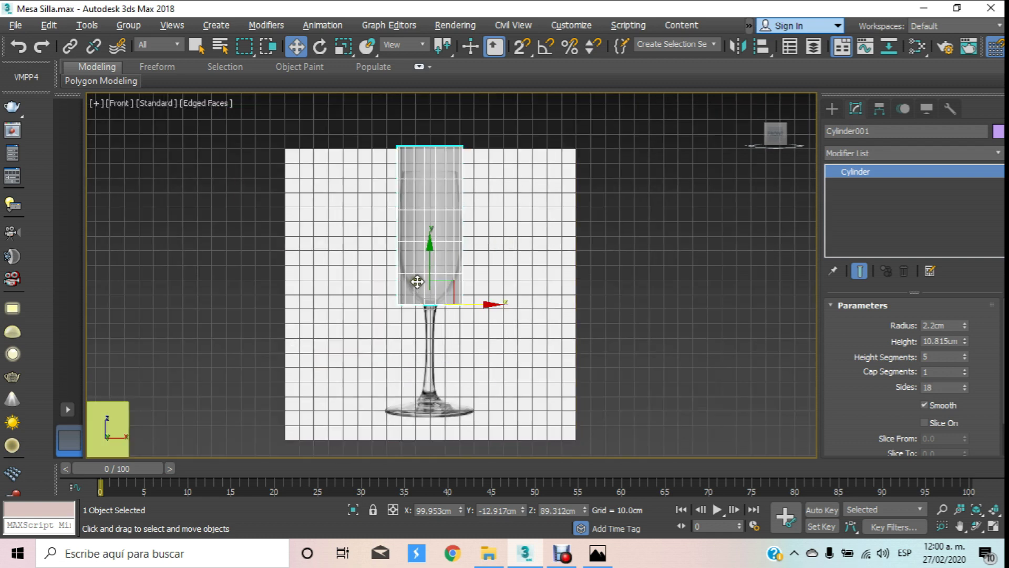
pyautogui.scroll(2, 417, 282)
pyautogui.moveTo(417, 283); pyautogui.dragTo(417, 269, button='middle')
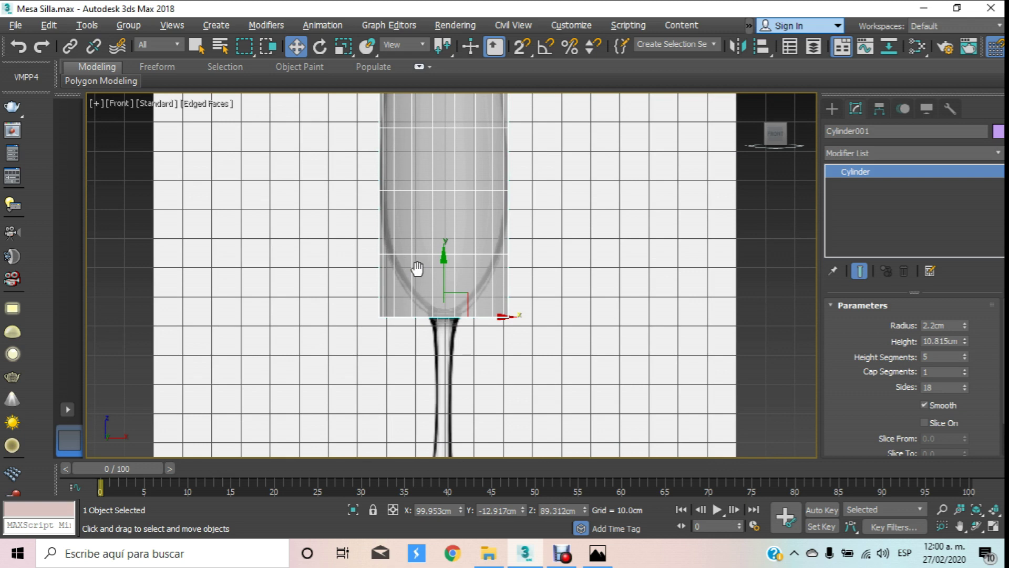
pyautogui.moveTo(417, 269); pyautogui.dragTo(418, 290, button='middle')
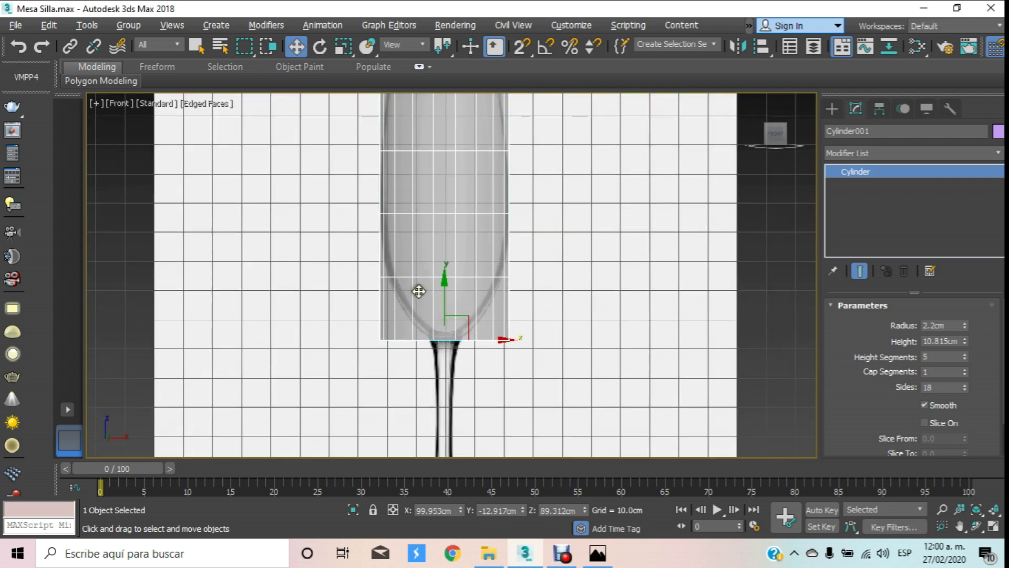
pyautogui.moveTo(944, 360); pyautogui.dragTo(850, 367)
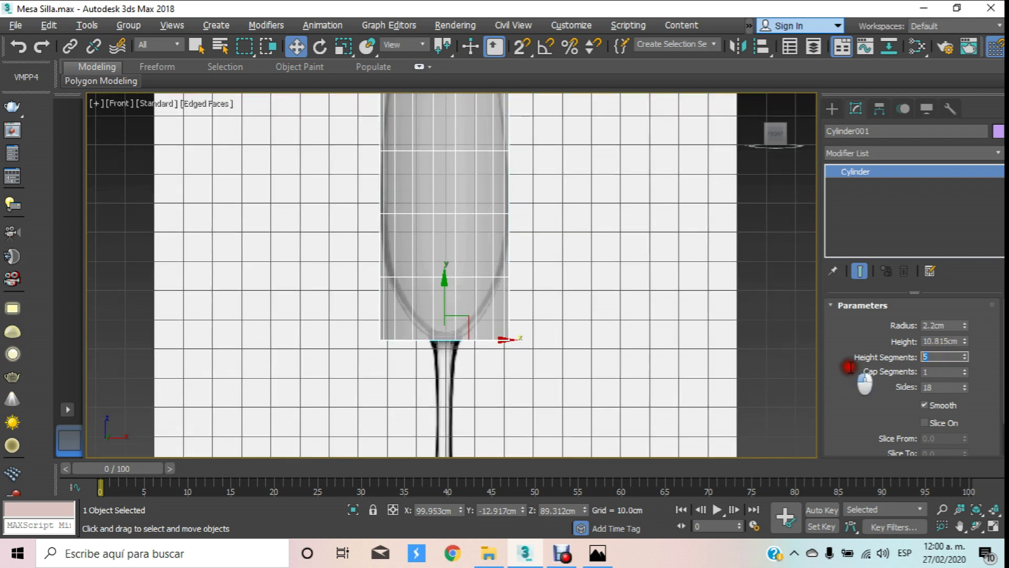
pyautogui.write('1')
pyautogui.press('Return')
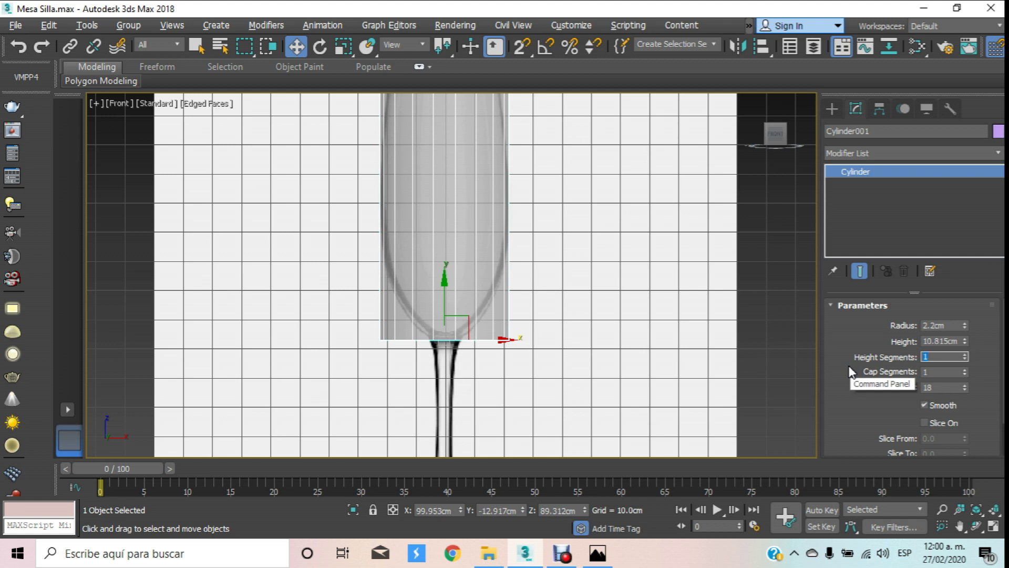
# Step: Set height segments to 3 and reselect the cylinder over the glass bowl
pyautogui.moveTo(389, 156)
pyautogui.mouseDown(button='middle')
pyautogui.moveTo(424, 295)
pyautogui.moveTo(424, 261)
pyautogui.mouseUp(button='middle')
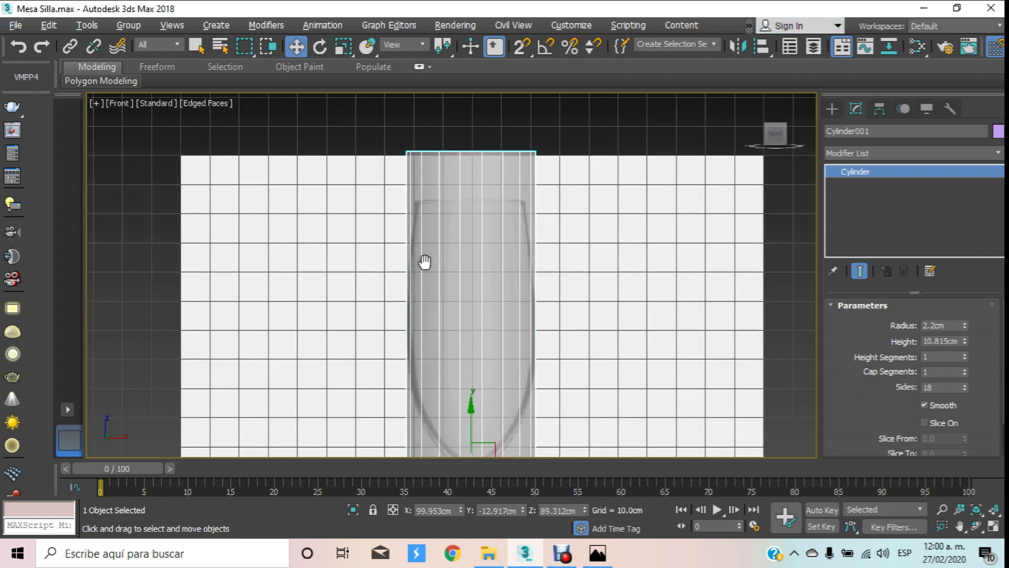
pyautogui.doubleClick(943, 358)
pyautogui.write('2')
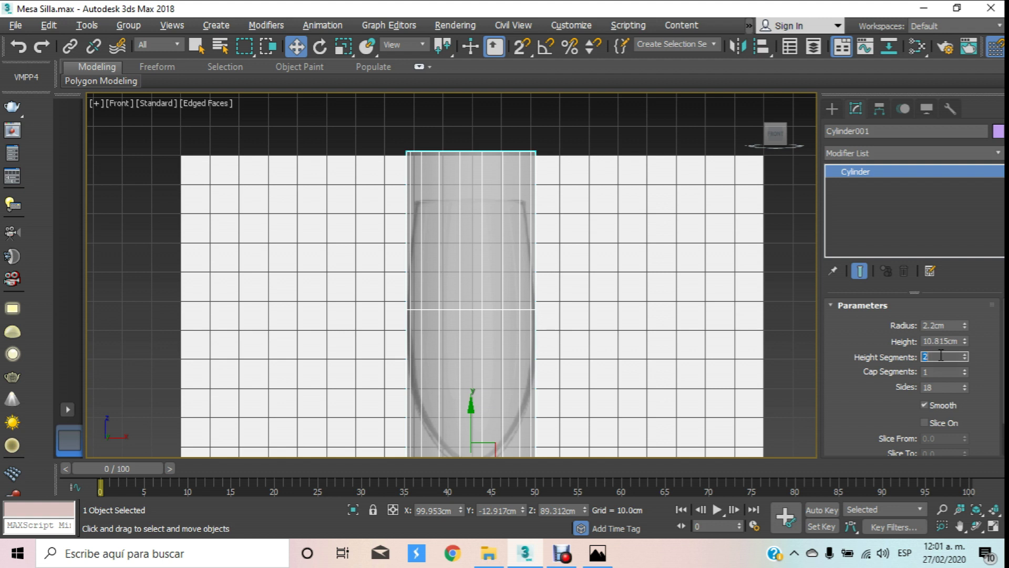
pyautogui.moveTo(545, 338); pyautogui.dragTo(542, 277, button='middle')
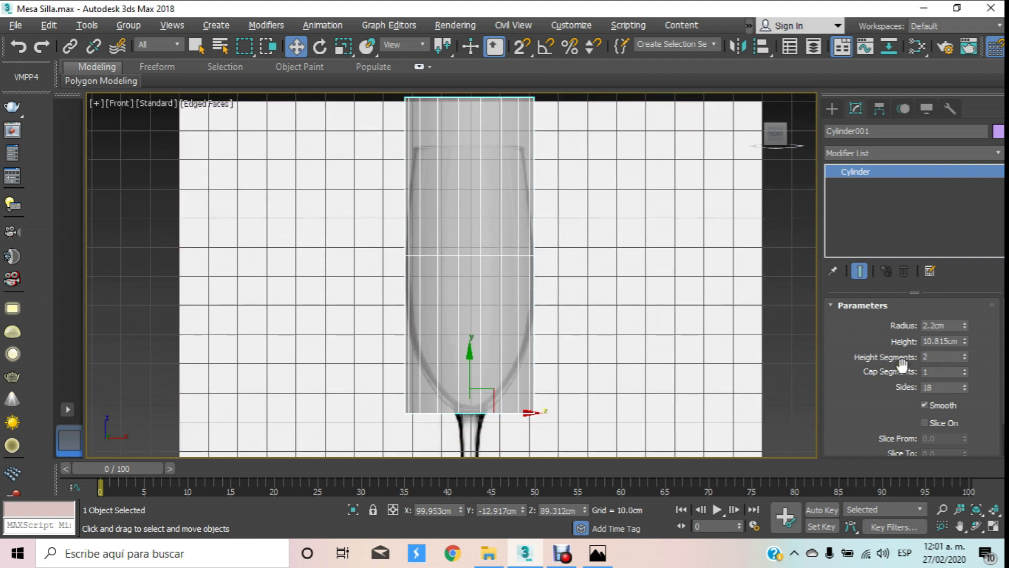
pyautogui.doubleClick(938, 356)
pyautogui.write('3')
pyautogui.press('Return')
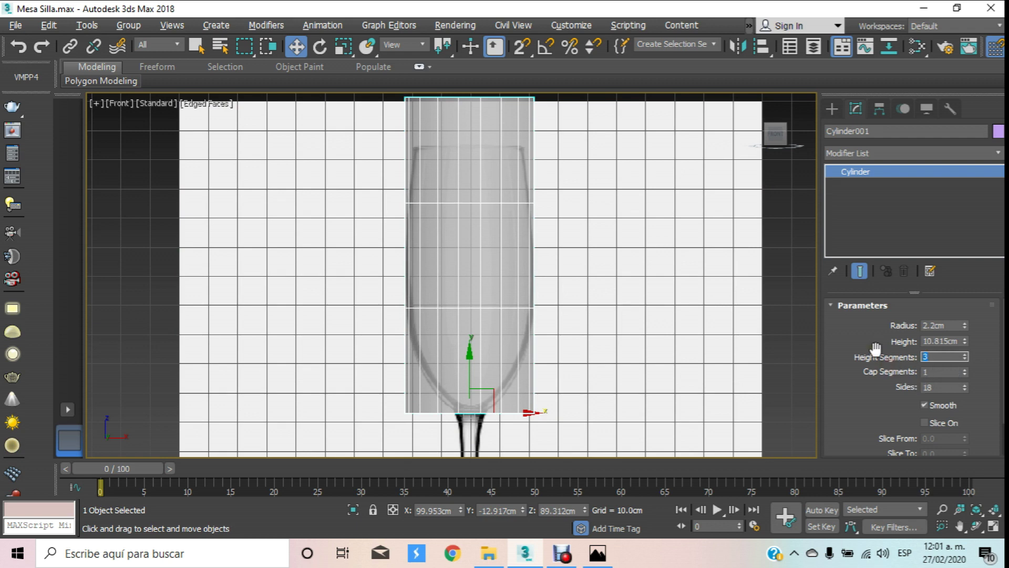
pyautogui.moveTo(566, 289); pyautogui.dragTo(569, 337, button='middle')
pyautogui.click(460, 139)
pyautogui.click(449, 175)
# Step: Convert the cylinder to an Editable Poly at Vertex sub-object level
pyautogui.scroll(-3, 448, 175)
pyautogui.rightClick(448, 175)
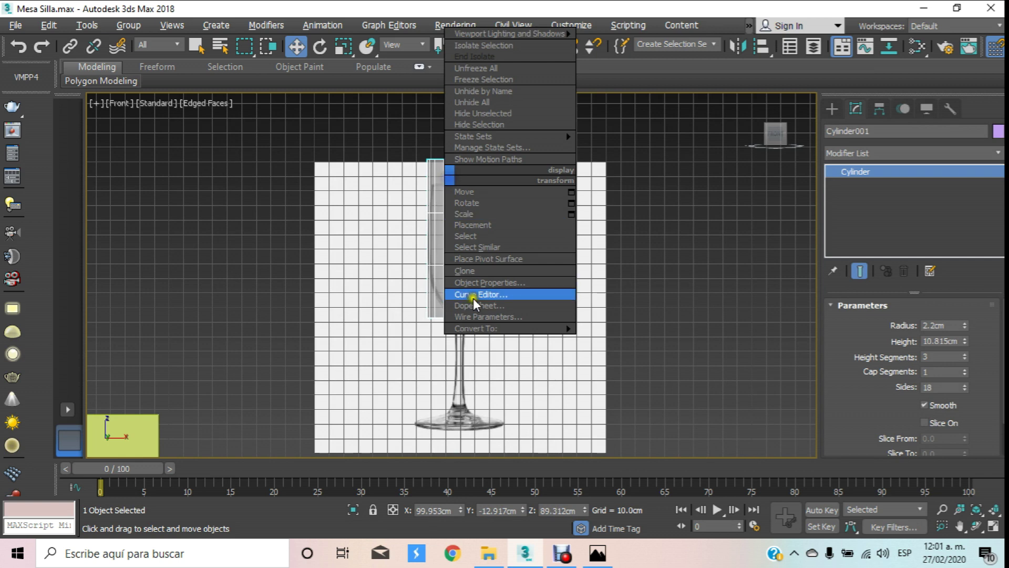
pyautogui.click(644, 338)
pyautogui.click(833, 171)
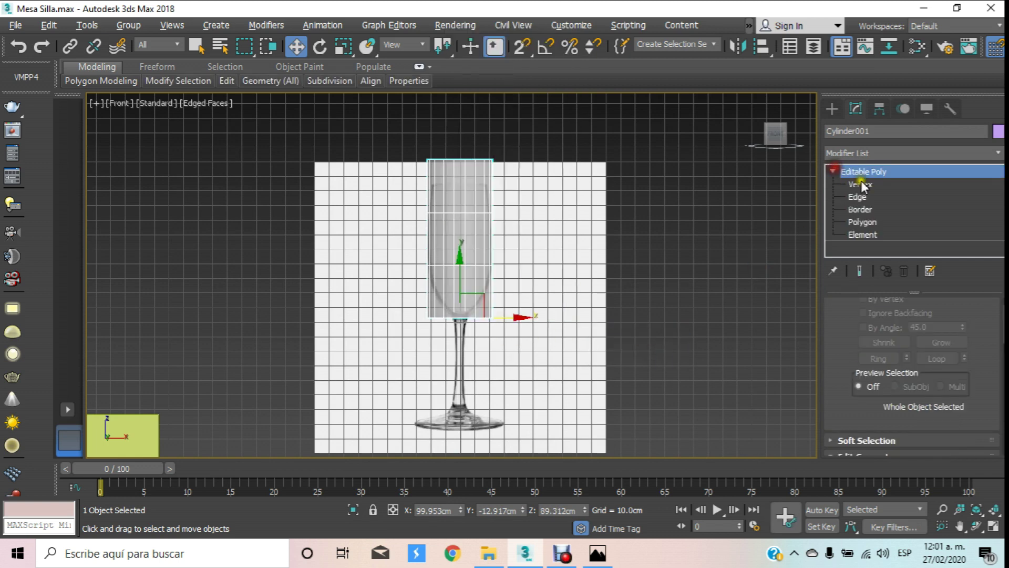
pyautogui.click(861, 185)
# Step: Select the cylinder's top 18 vertices and lower them toward the glass rim
pyautogui.scroll(3, 421, 134)
pyautogui.moveTo(389, 146); pyautogui.dragTo(770, 218)
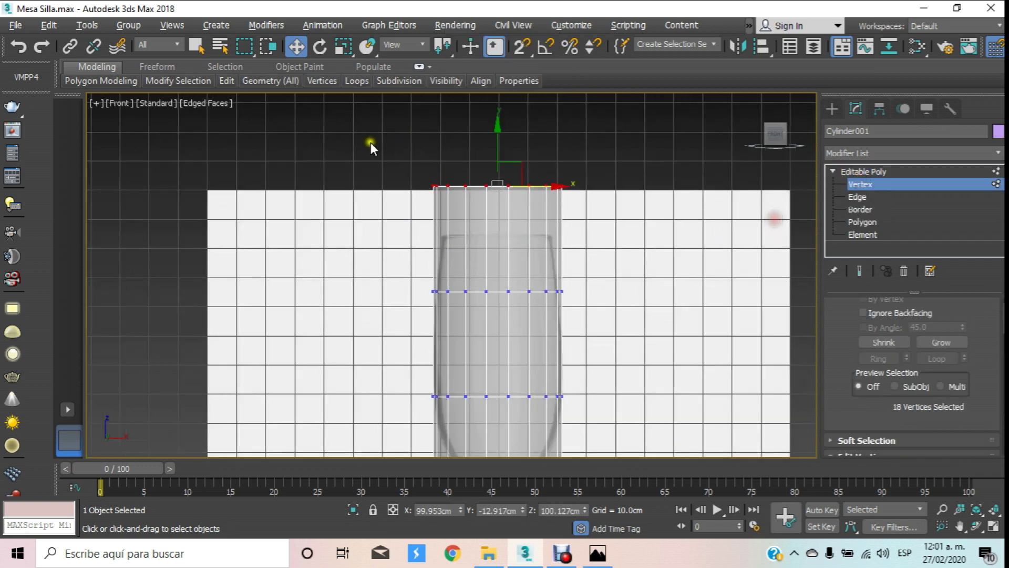
pyautogui.moveTo(499, 155); pyautogui.dragTo(515, 202)
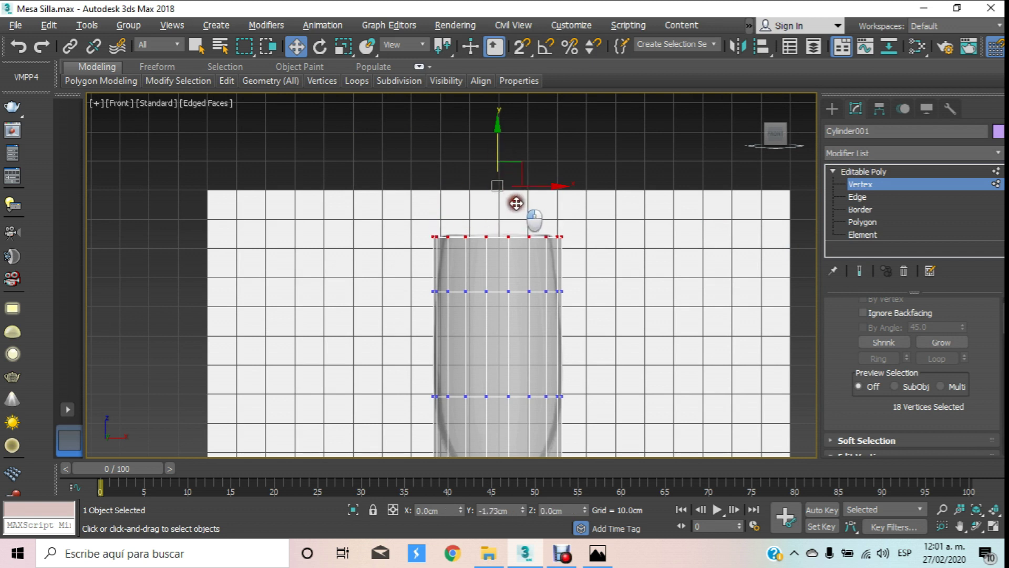
# Step: Scale the top vertex row slightly inward and the upper middle row to 93%
pyautogui.click(345, 47)
pyautogui.scroll(2, 506, 232)
pyautogui.moveTo(507, 236); pyautogui.dragTo(523, 254)
pyautogui.moveTo(491, 268); pyautogui.dragTo(491, 115, button='middle')
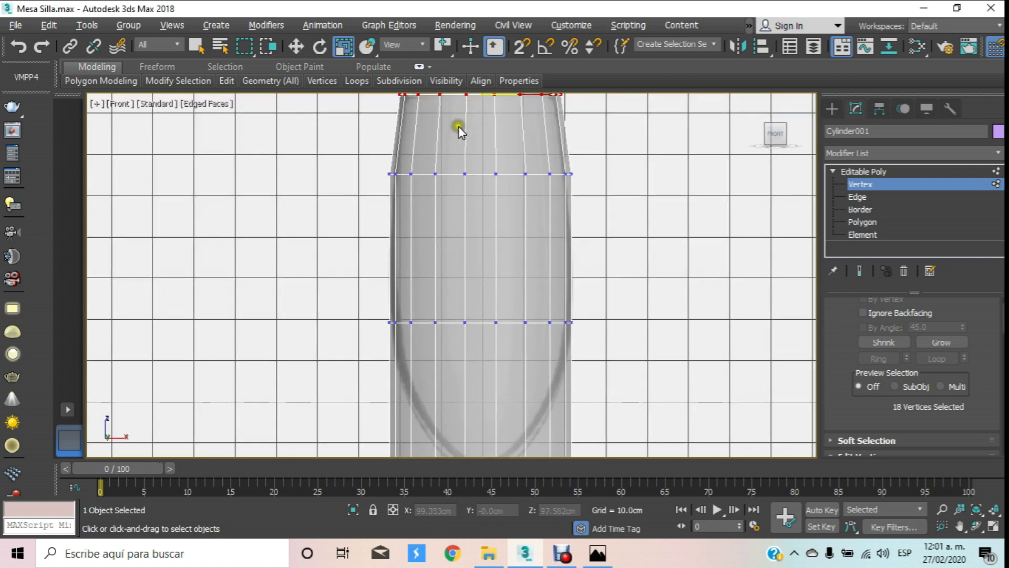
pyautogui.moveTo(428, 217); pyautogui.dragTo(427, 234, button='middle')
pyautogui.moveTo(346, 177); pyautogui.dragTo(745, 266)
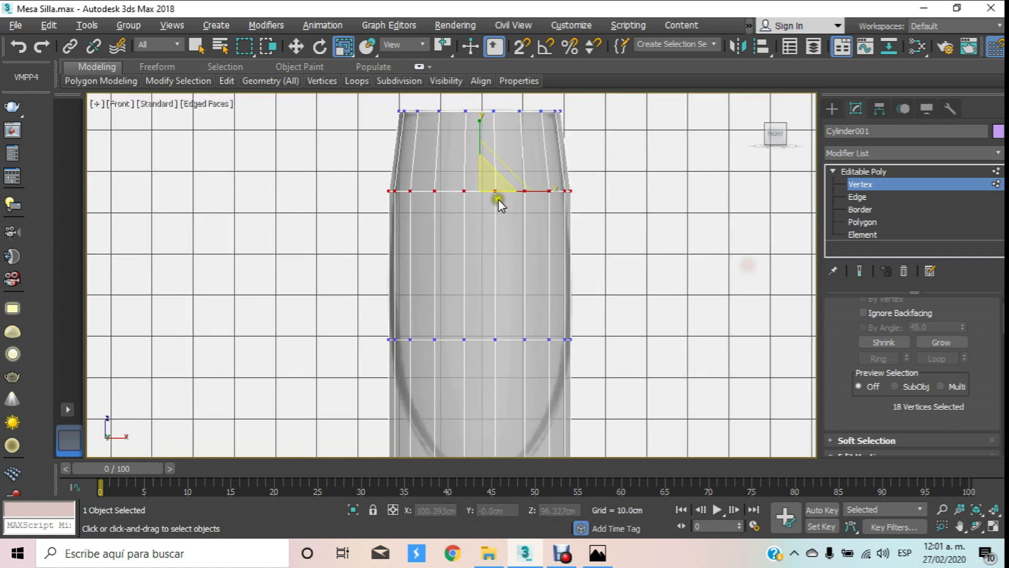
pyautogui.moveTo(493, 185); pyautogui.dragTo(498, 190)
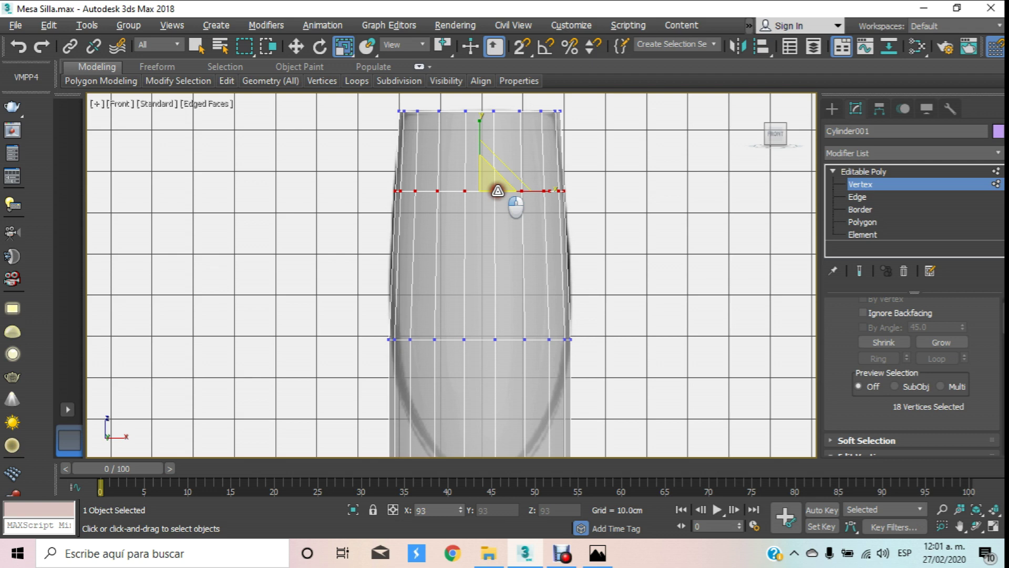
# Step: Raise the cylinder's bottom vertex row up along the bowl curve
pyautogui.moveTo(482, 209); pyautogui.dragTo(463, 156, button='middle')
pyautogui.moveTo(335, 282); pyautogui.dragTo(736, 388)
pyautogui.moveTo(512, 347); pyautogui.dragTo(487, 440)
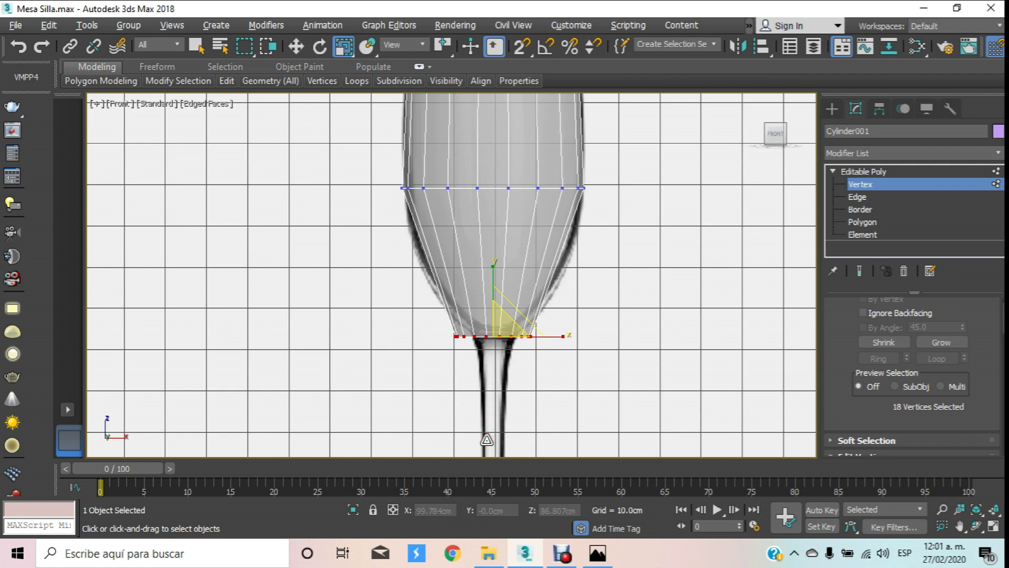
pyautogui.hotkey('ctrl', 'z')
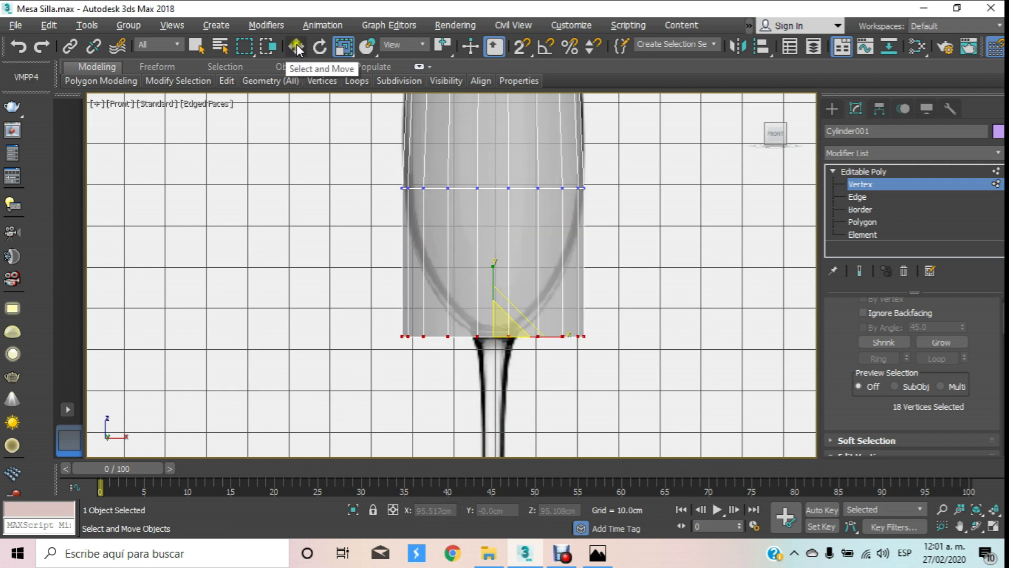
pyautogui.click(296, 46)
pyautogui.scroll(-3, 602, 281)
pyautogui.scroll(3, 602, 281)
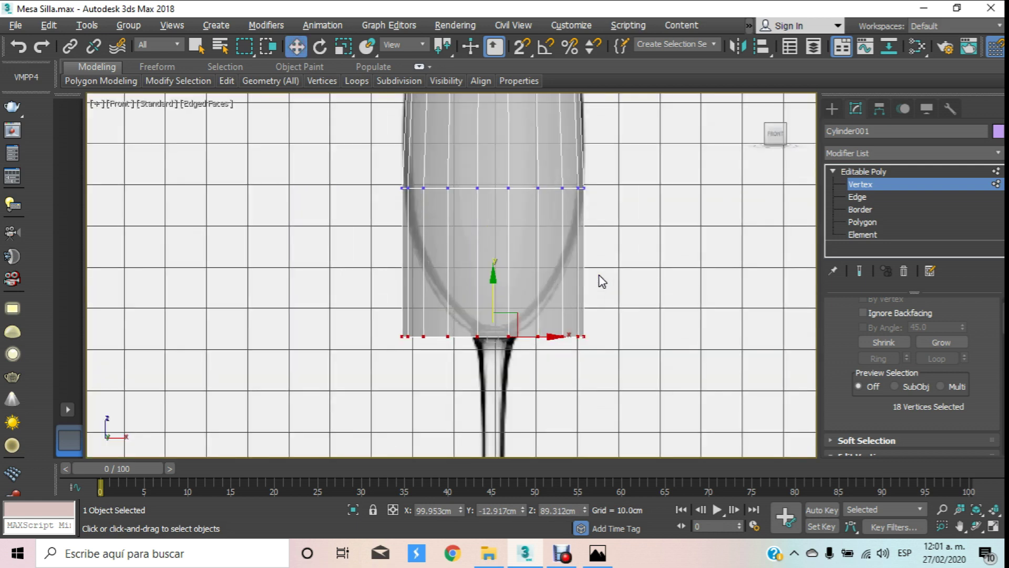
pyautogui.moveTo(496, 295); pyautogui.dragTo(519, 217)
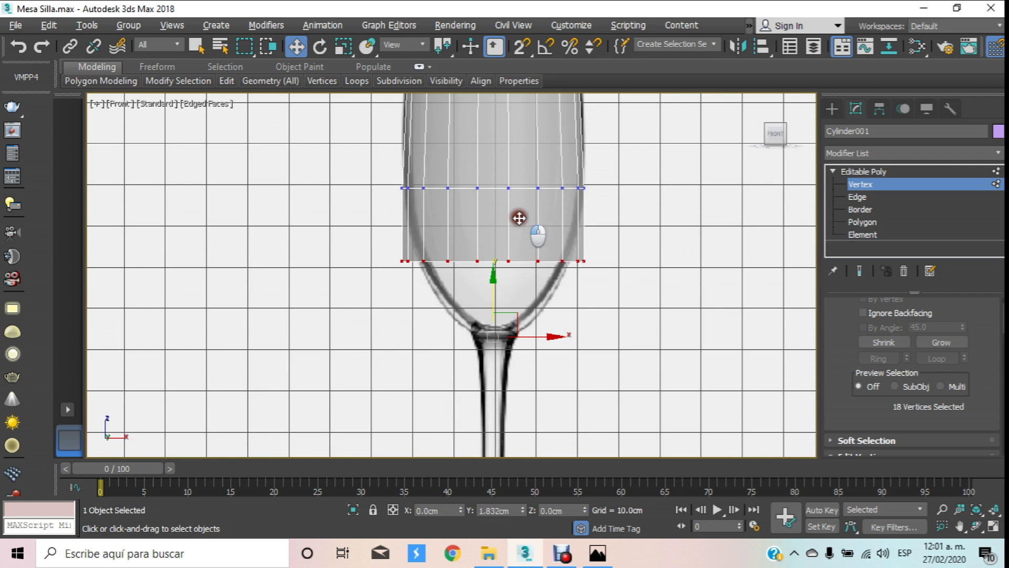
pyautogui.moveTo(519, 217); pyautogui.dragTo(515, 225)
# Step: Shrink the raised bottom vertex row inward to fit the bowl
pyautogui.click(344, 47)
pyautogui.moveTo(493, 257); pyautogui.dragTo(494, 271)
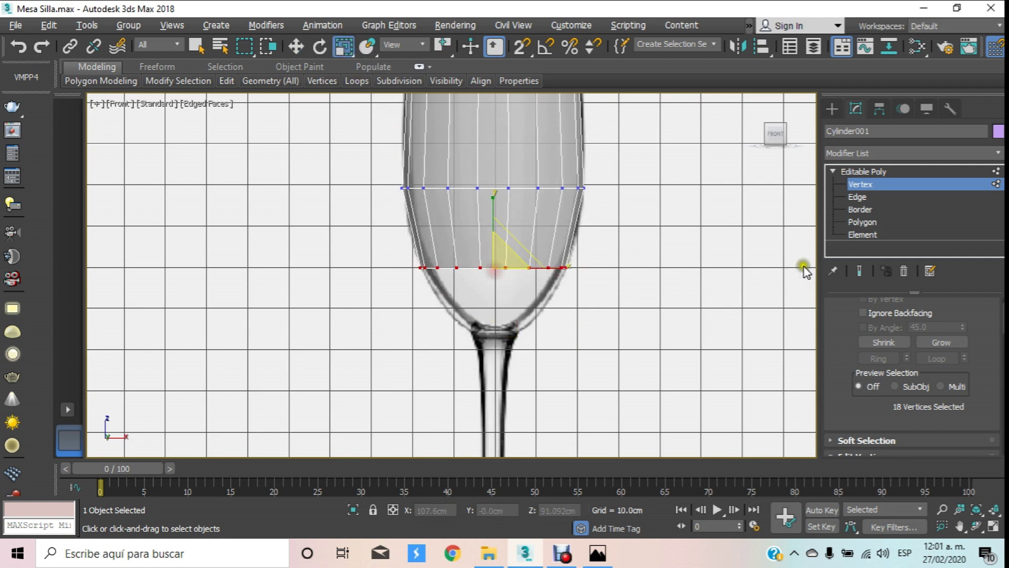
pyautogui.scroll(-2, 658, 248)
pyautogui.scroll(-1, 639, 297)
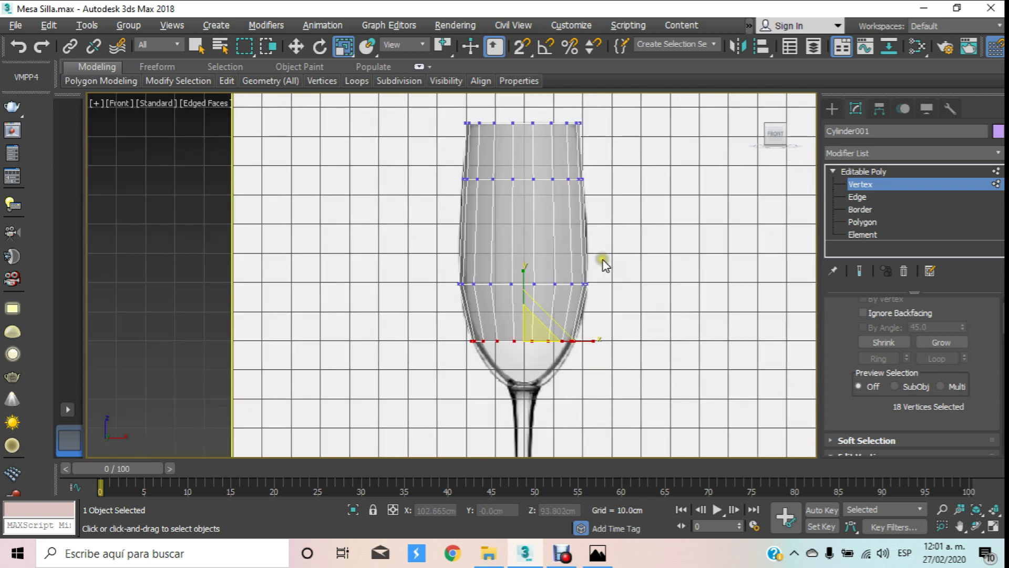
pyautogui.scroll(2, 605, 263)
pyautogui.moveTo(604, 259); pyautogui.dragTo(607, 230, button='middle')
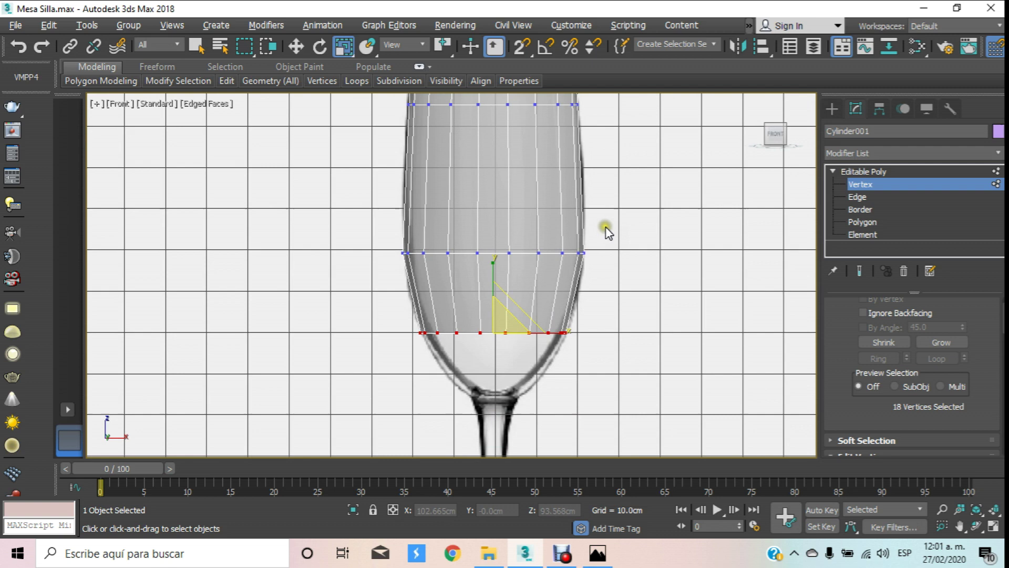
# Step: From a low perspective view, select the cylinder's bottom cap polygon
pyautogui.press('p')
pyautogui.click(976, 526)
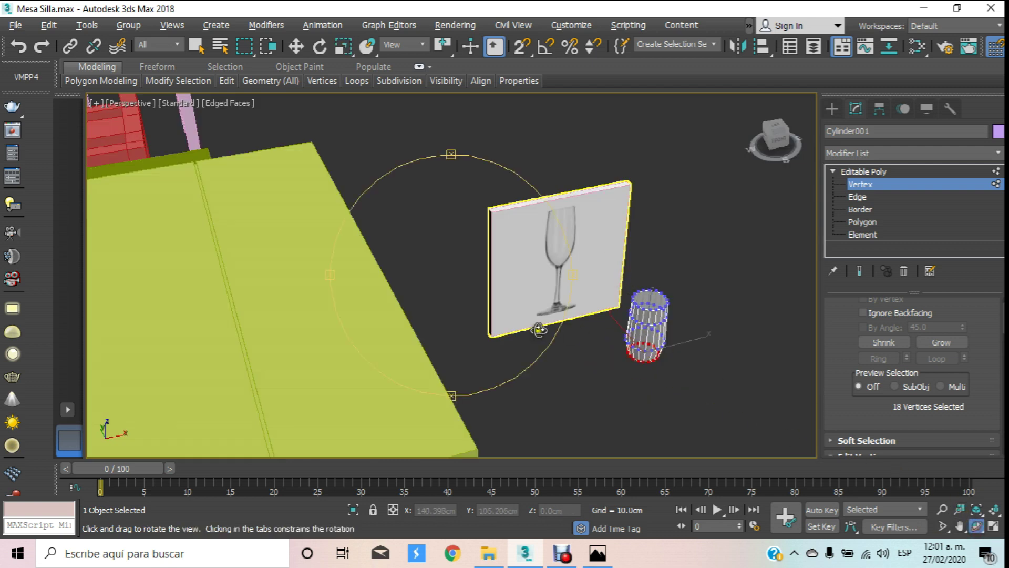
pyautogui.moveTo(453, 274); pyautogui.dragTo(348, 55)
pyautogui.press('w')
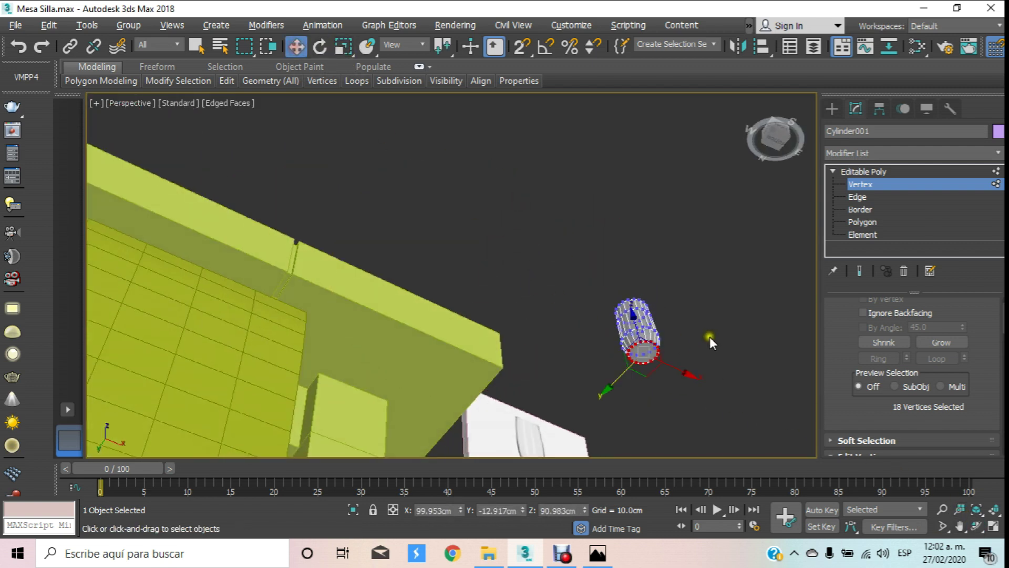
pyautogui.click(710, 336)
pyautogui.scroll(3, 683, 347)
pyautogui.scroll(2, 642, 353)
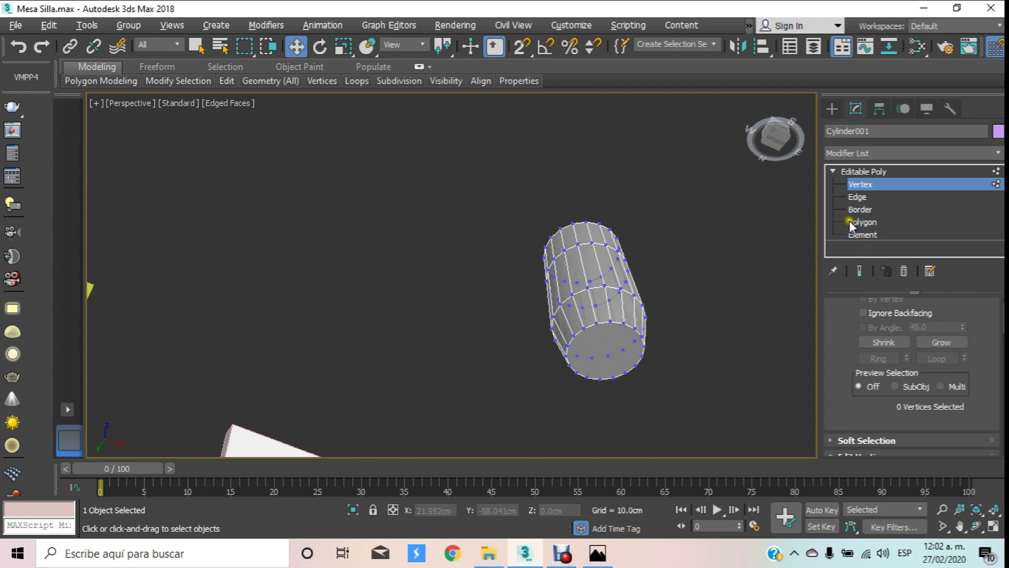
pyautogui.click(862, 222)
pyautogui.click(599, 351)
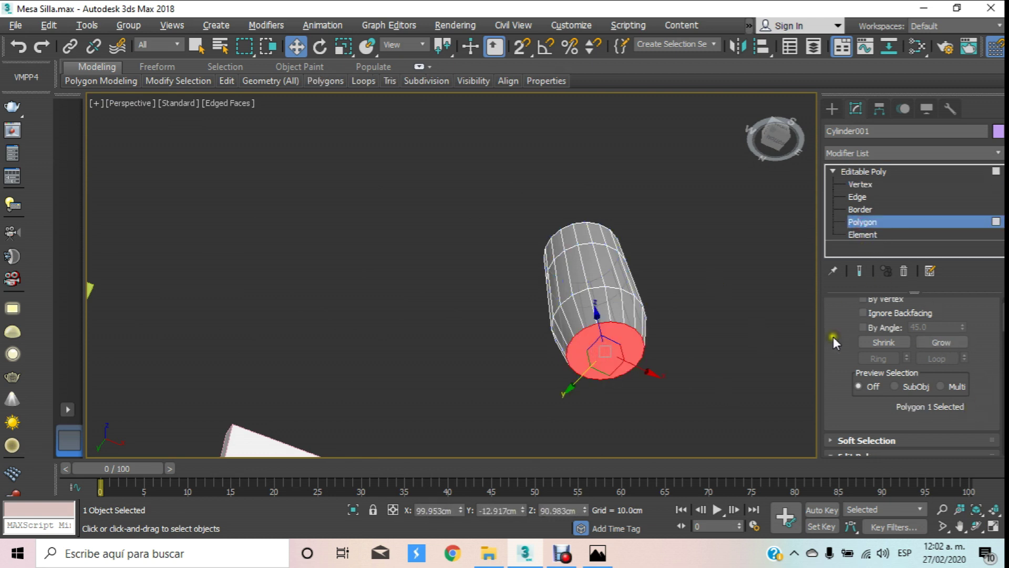
# Step: Extrude the bottom cap downward twice with a 2.0cm height
pyautogui.scroll(1, 833, 394)
pyautogui.scroll(-3, 844, 342)
pyautogui.scroll(-2, 844, 341)
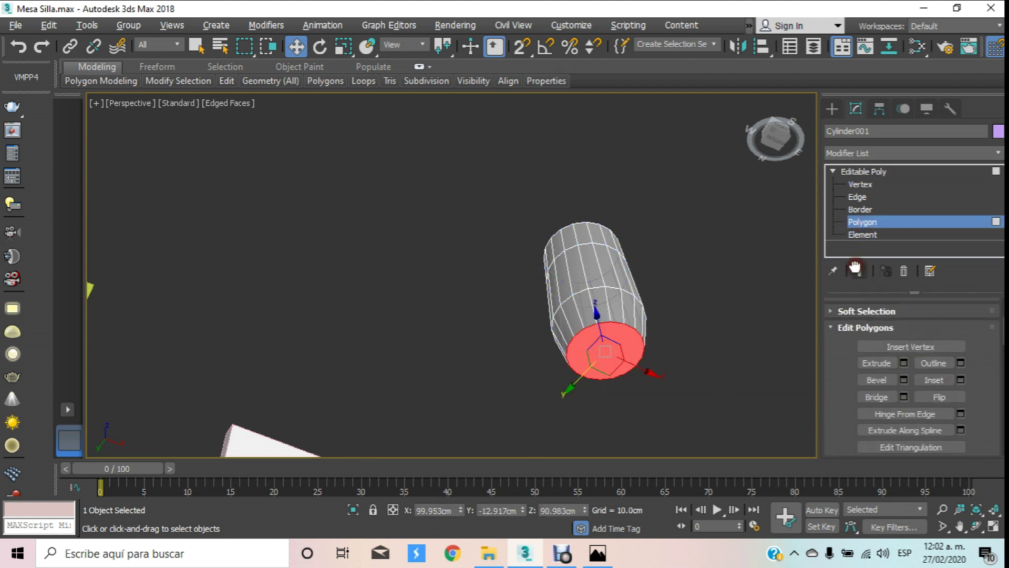
pyautogui.click(904, 363)
pyautogui.doubleClick(648, 293)
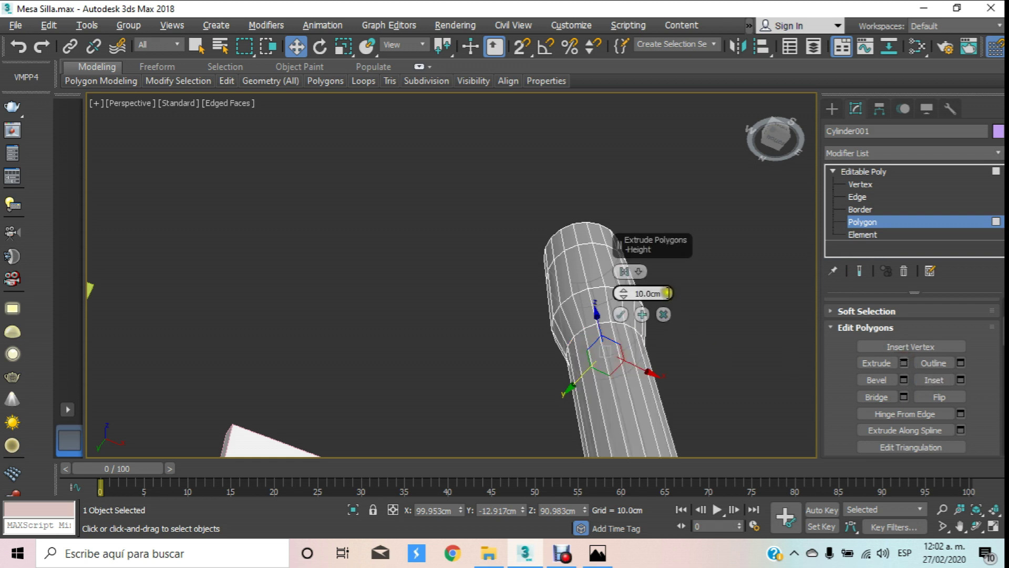
pyautogui.write('2')
pyautogui.press('Return')
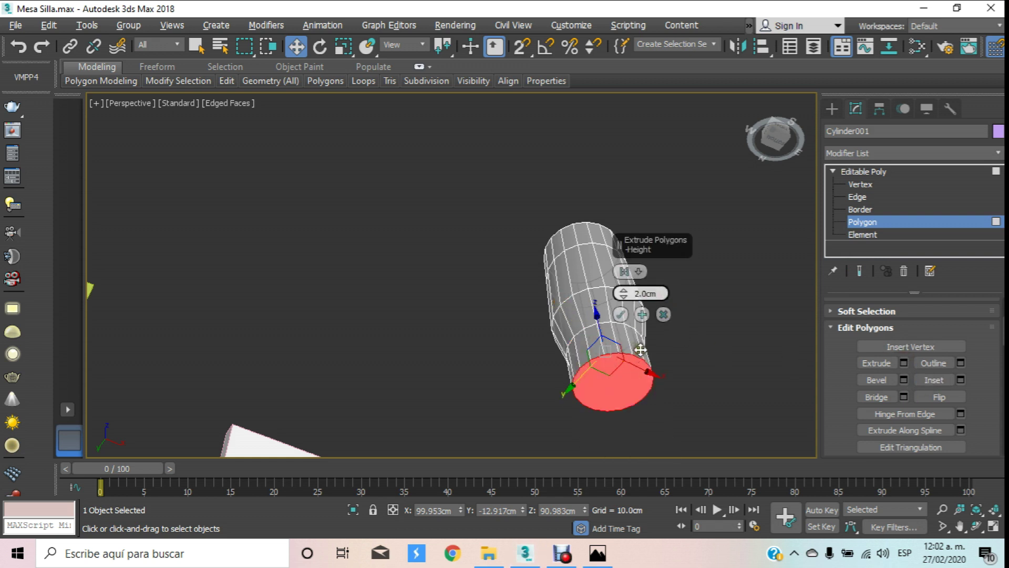
pyautogui.click(620, 314)
pyautogui.click(900, 363)
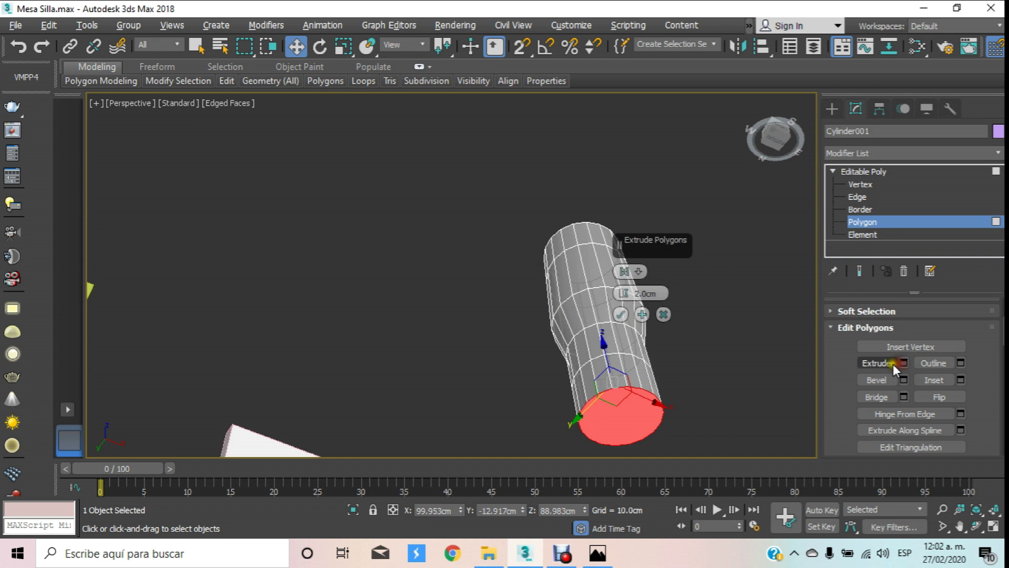
pyautogui.click(621, 315)
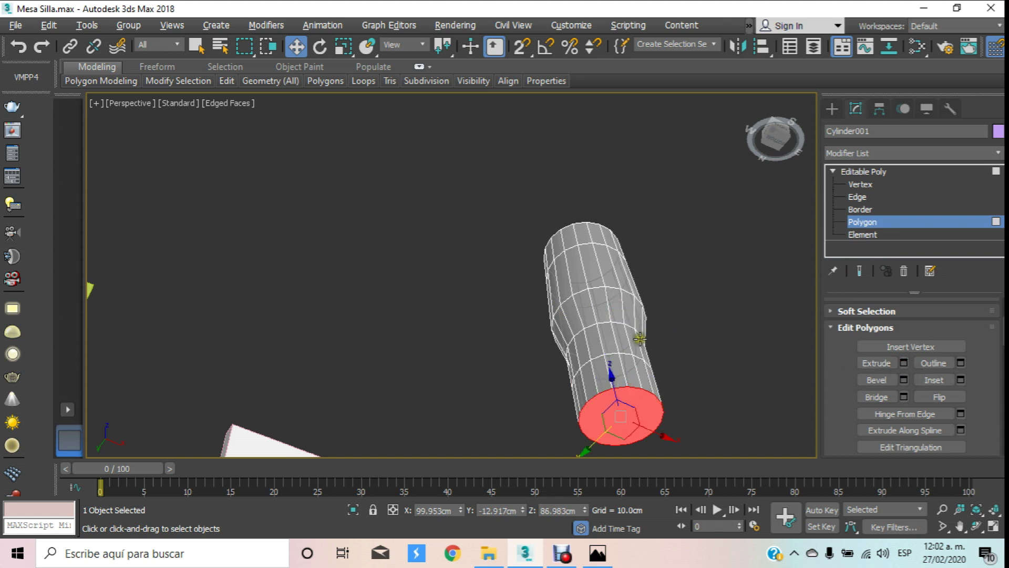
pyautogui.press('f')
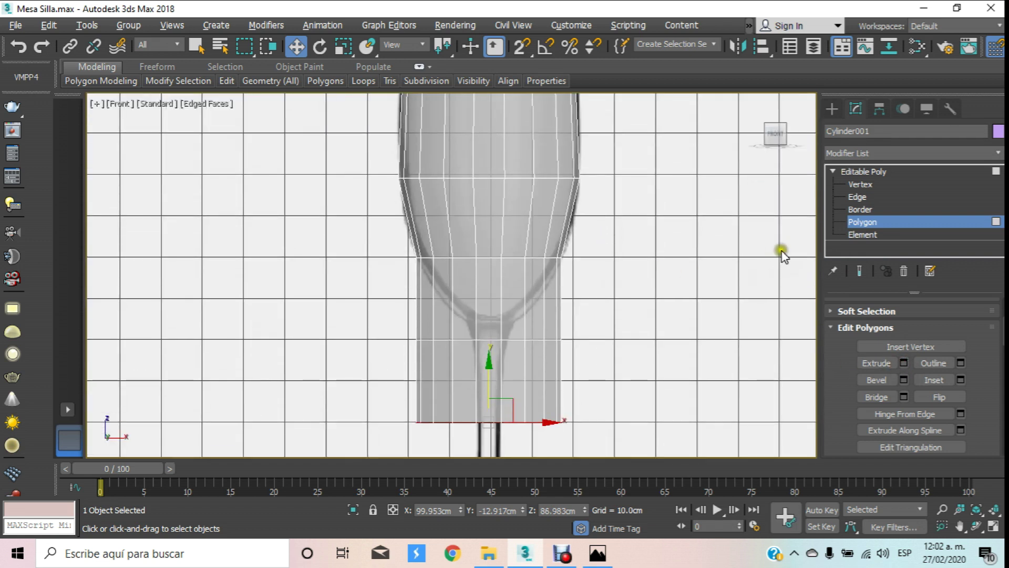
pyautogui.click(860, 185)
# Step: Adjust the middle vertex row's scale and raise it slightly to match the glass
pyautogui.moveTo(387, 311); pyautogui.dragTo(591, 343)
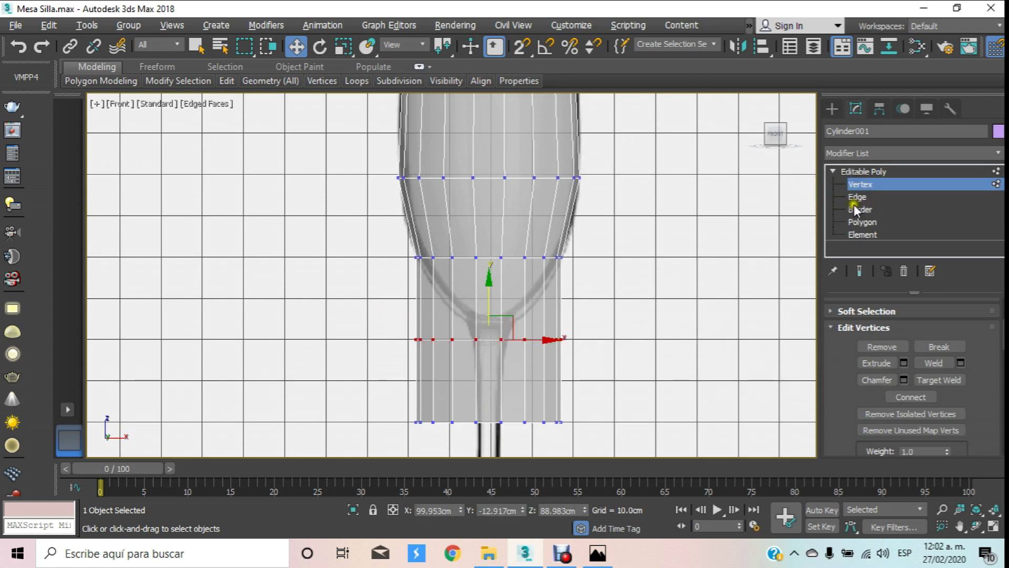
pyautogui.click(343, 46)
pyautogui.moveTo(489, 320)
pyautogui.mouseDown()
pyautogui.moveTo(492, 363)
pyautogui.moveTo(448, 488)
pyautogui.mouseUp()
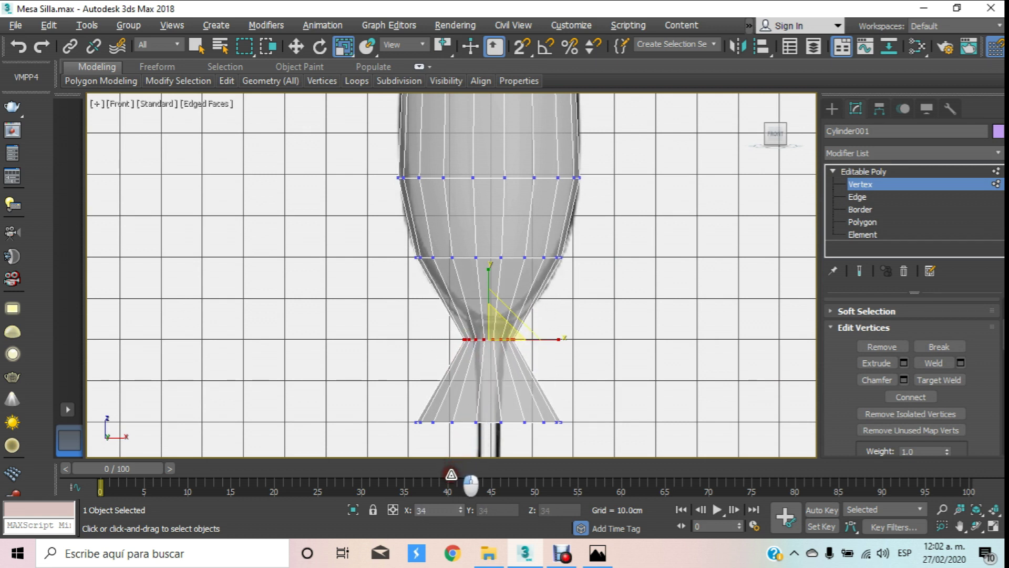
pyautogui.click(296, 46)
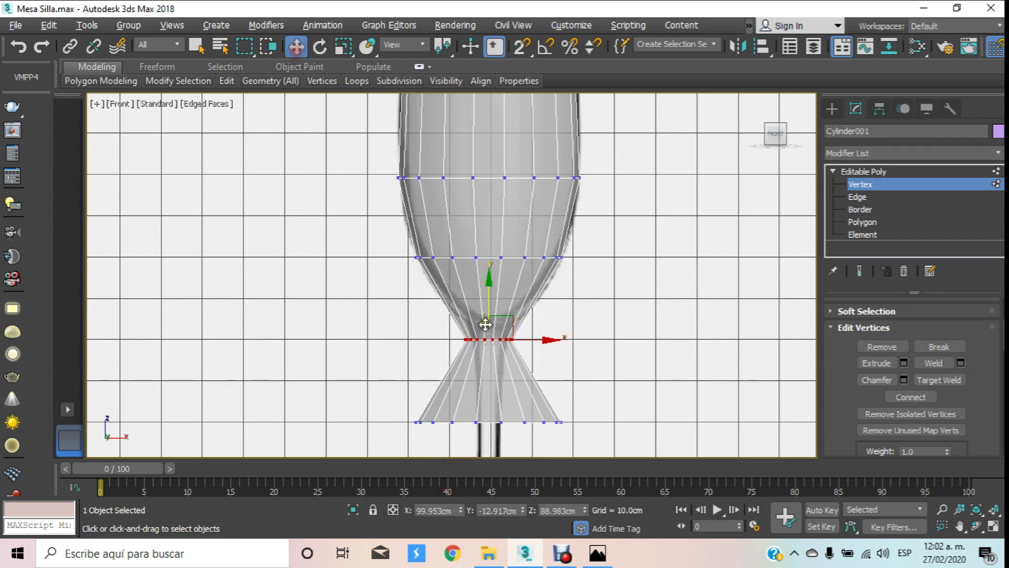
pyautogui.moveTo(491, 306); pyautogui.dragTo(491, 288)
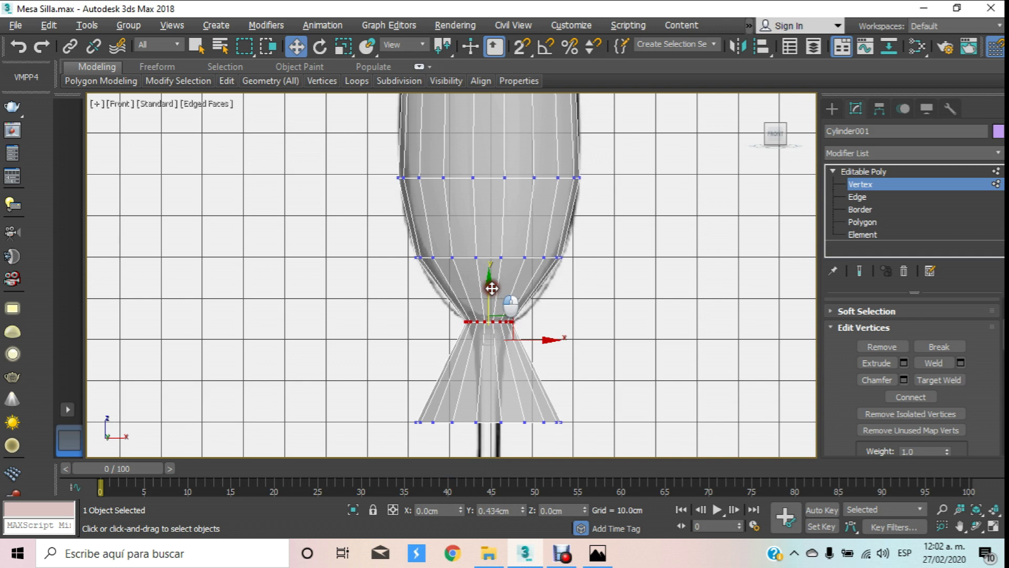
pyautogui.click(344, 46)
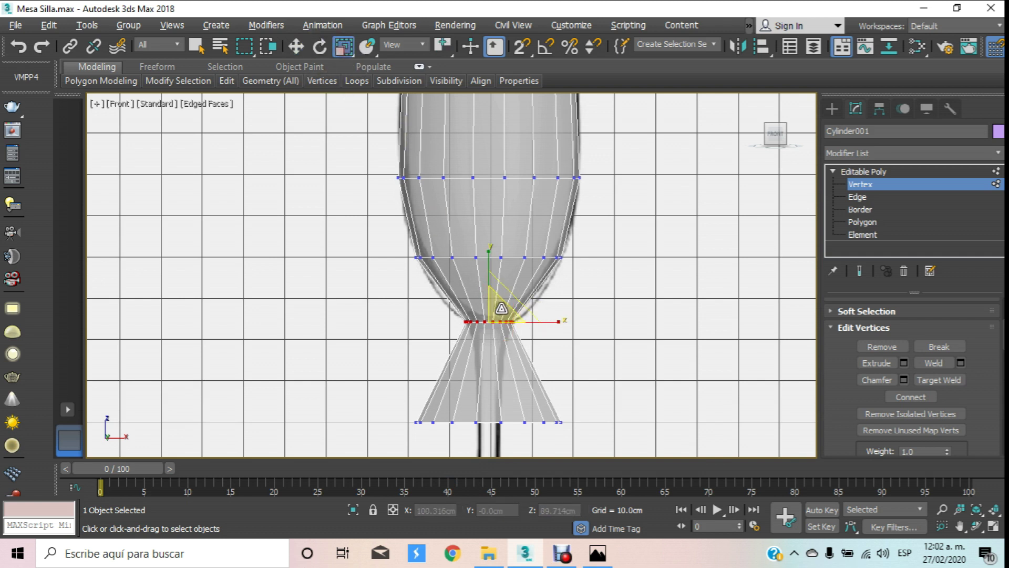
pyautogui.moveTo(506, 301); pyautogui.dragTo(508, 284)
# Step: Narrow the bottom vertex ring to fit the stem
pyautogui.moveTo(427, 390); pyautogui.dragTo(434, 232, button='middle')
pyautogui.moveTo(383, 248); pyautogui.dragTo(751, 307)
pyautogui.moveTo(510, 257); pyautogui.dragTo(483, 432)
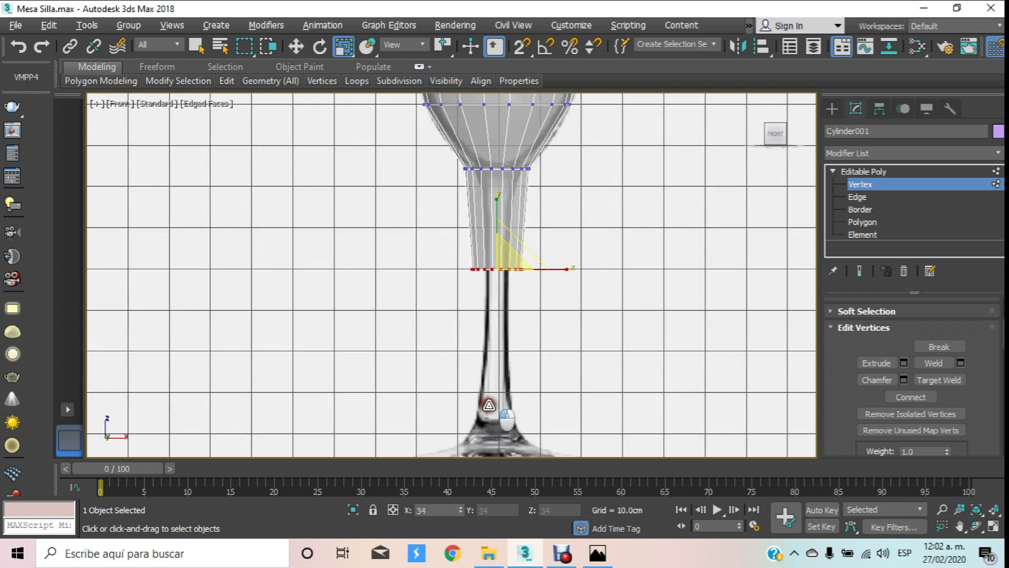
pyautogui.moveTo(483, 432); pyautogui.dragTo(481, 457)
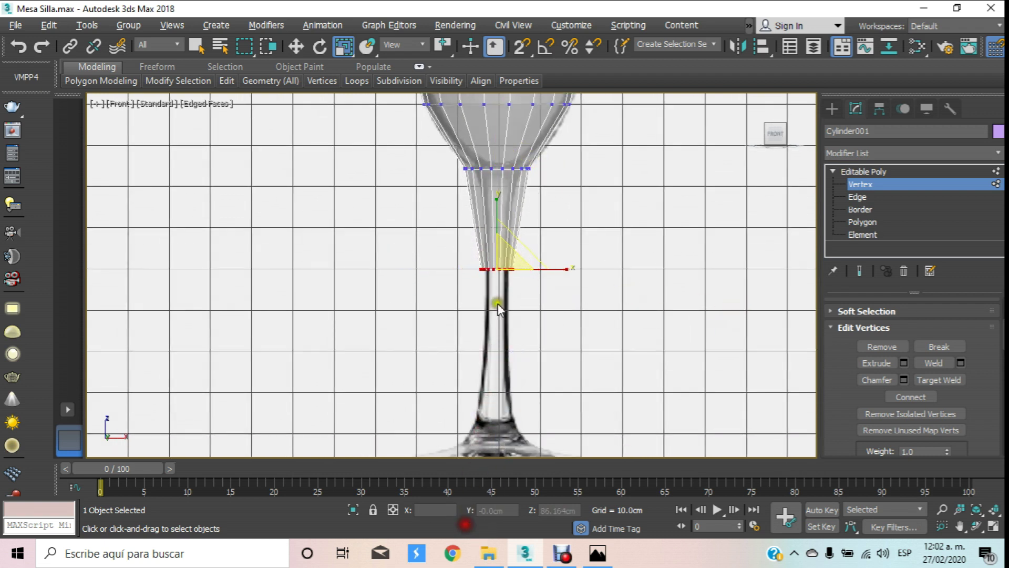
# Step: Shrink the upper vertex ring to 81% and lower it slightly
pyautogui.moveTo(427, 134); pyautogui.dragTo(699, 232)
pyautogui.scroll(2, 500, 163)
pyautogui.moveTo(502, 169); pyautogui.dragTo(503, 174)
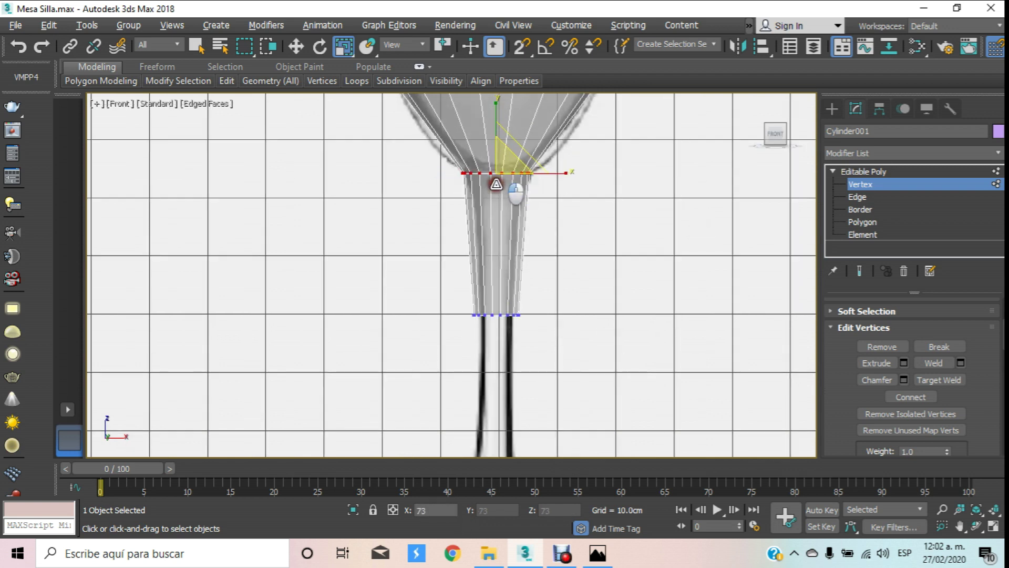
pyautogui.scroll(-3, 521, 179)
pyautogui.scroll(3, 505, 173)
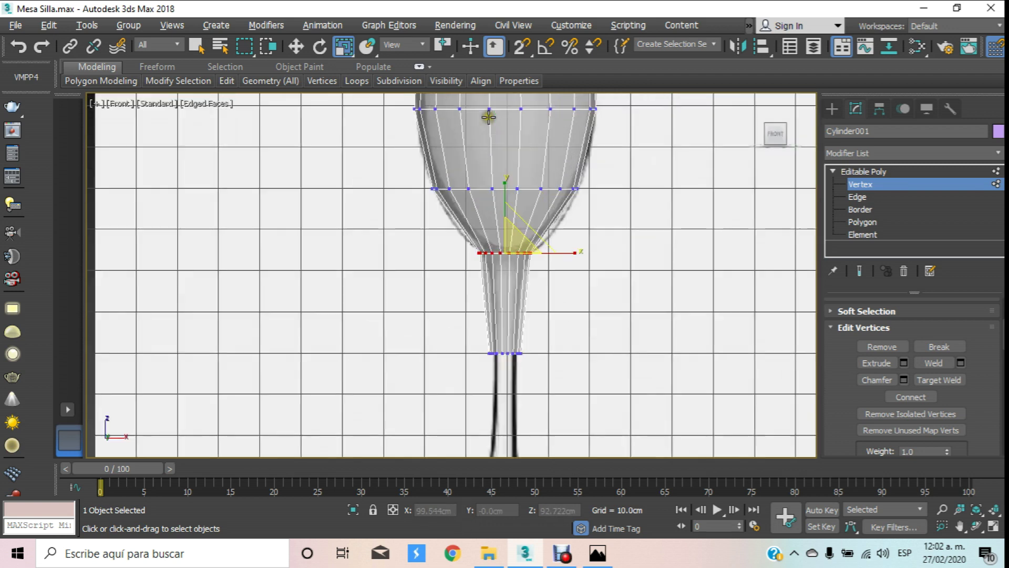
pyautogui.click(296, 47)
pyautogui.moveTo(368, 168); pyautogui.dragTo(721, 223)
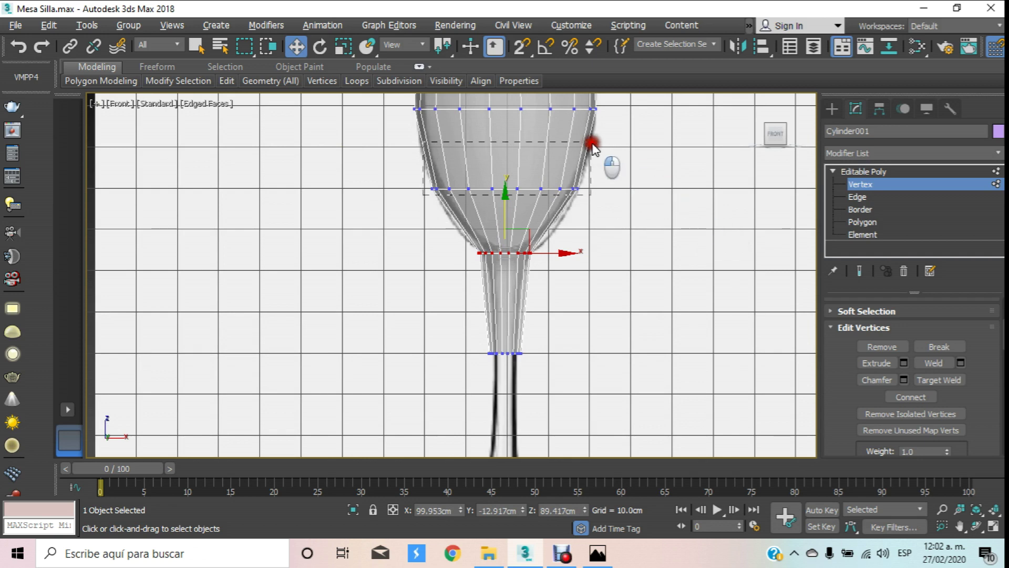
pyautogui.moveTo(514, 143); pyautogui.dragTo(521, 158)
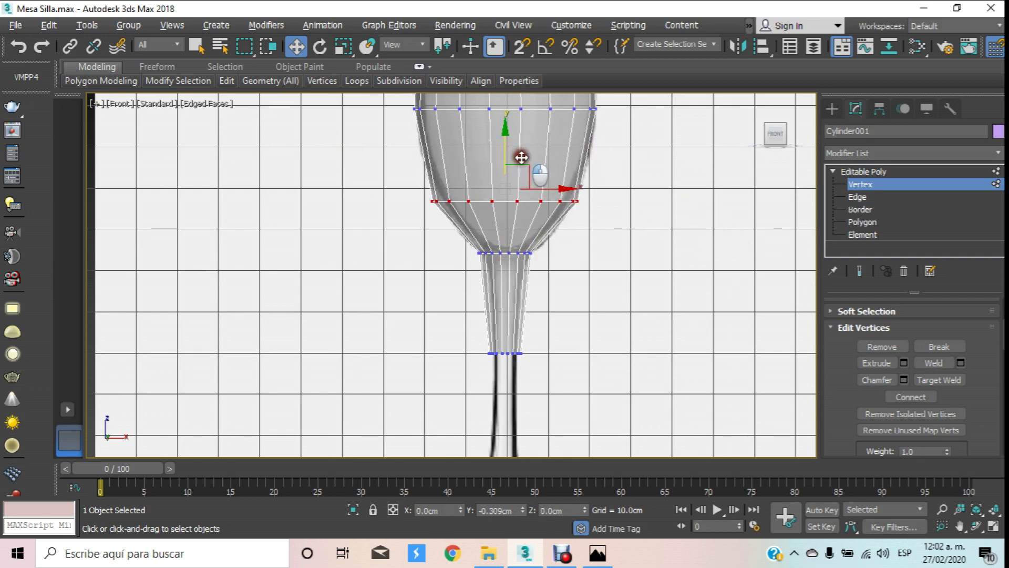
# Step: Pull the bowl vertex row above inward to narrow the bowl
pyautogui.scroll(-2, 522, 155)
pyautogui.moveTo(506, 268); pyautogui.dragTo(510, 248, button='middle')
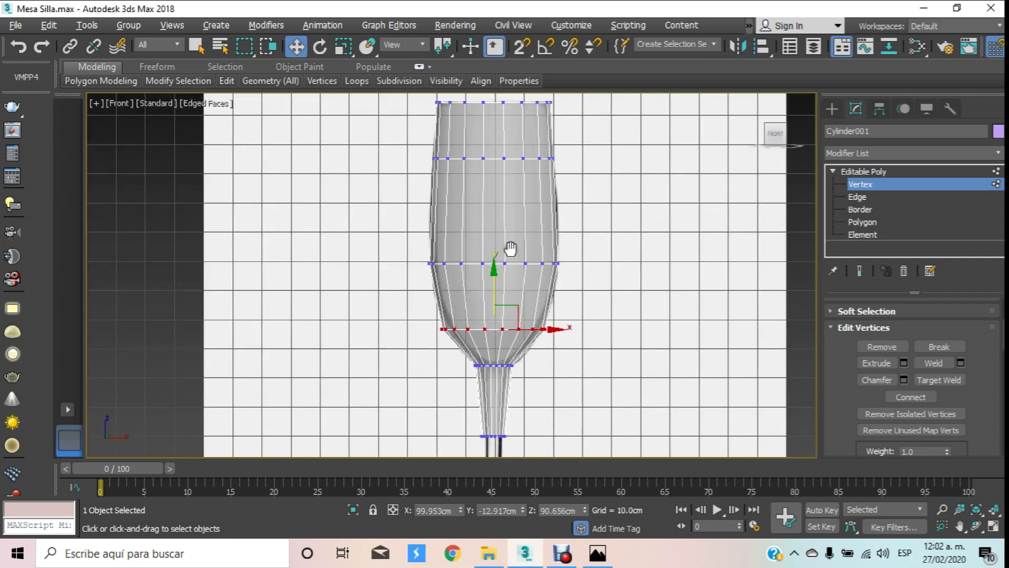
pyautogui.moveTo(392, 237); pyautogui.dragTo(672, 288)
pyautogui.scroll(2, 578, 242)
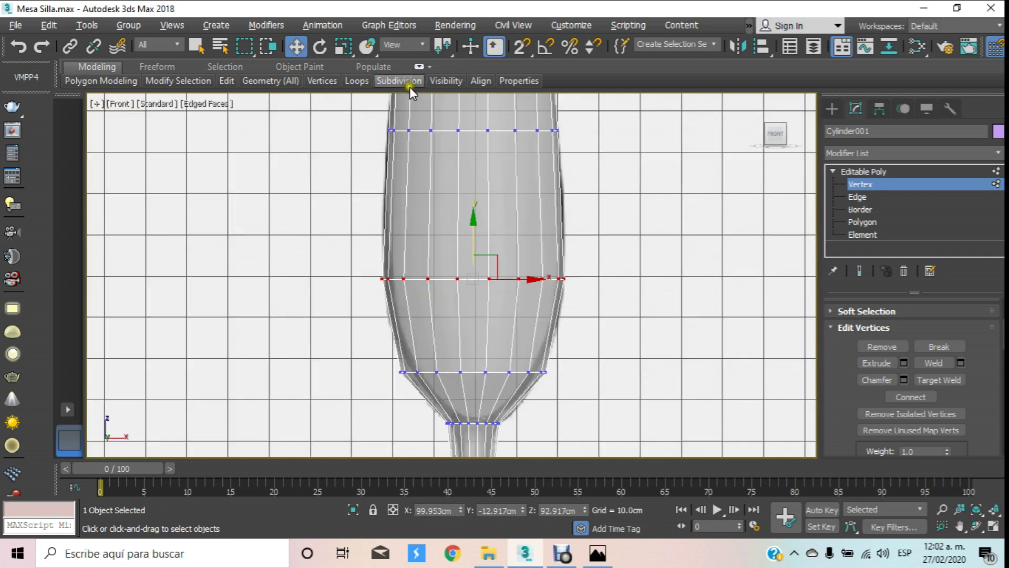
pyautogui.click(340, 47)
pyautogui.moveTo(493, 267); pyautogui.dragTo(475, 268)
# Step: Review the reshaped glass in the perspective view
pyautogui.scroll(-2, 476, 267)
pyautogui.scroll(-2, 475, 268)
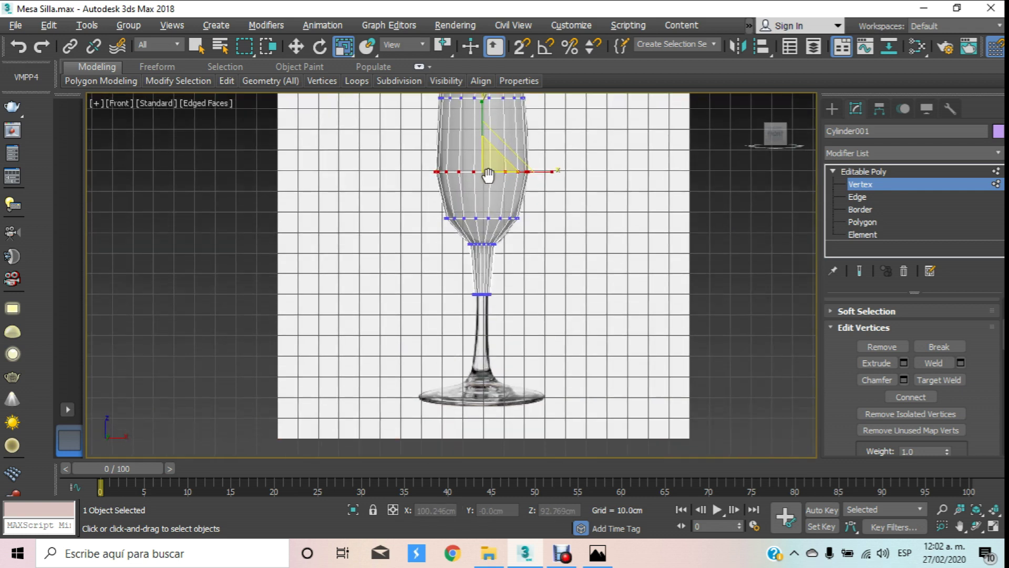
pyautogui.scroll(3, 463, 210)
pyautogui.moveTo(453, 238); pyautogui.dragTo(449, 196, button='middle')
pyautogui.click(296, 46)
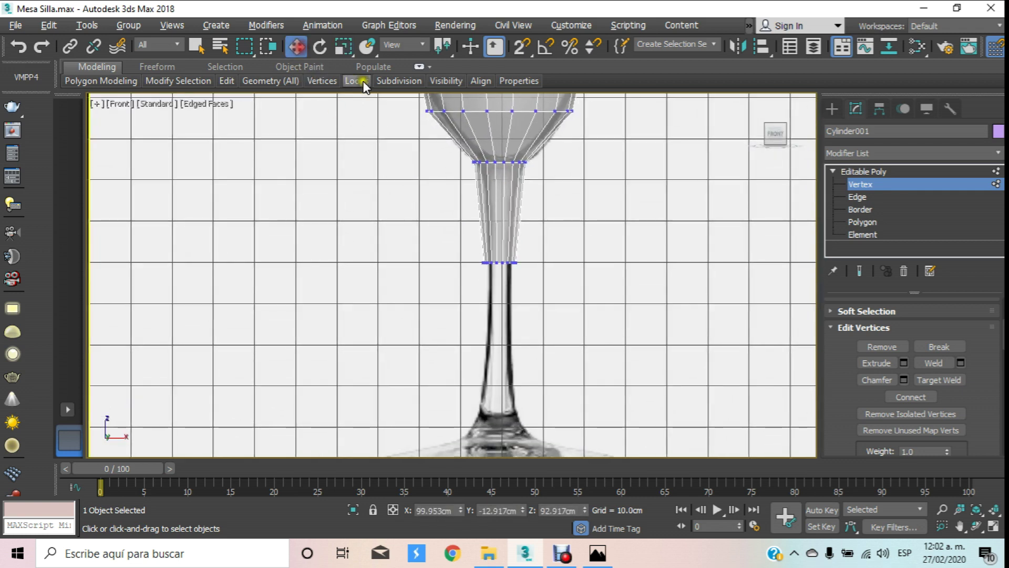
pyautogui.press('p')
pyautogui.moveTo(559, 273); pyautogui.dragTo(511, 148, button='middle')
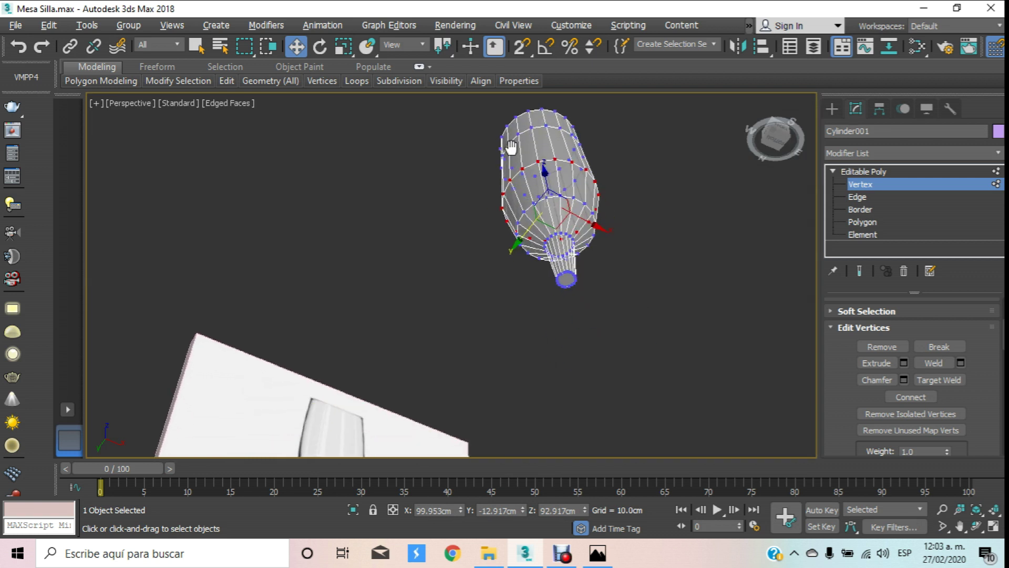
# Step: Lengthen the stem with three 2cm extrusions of its bottom face
pyautogui.click(863, 222)
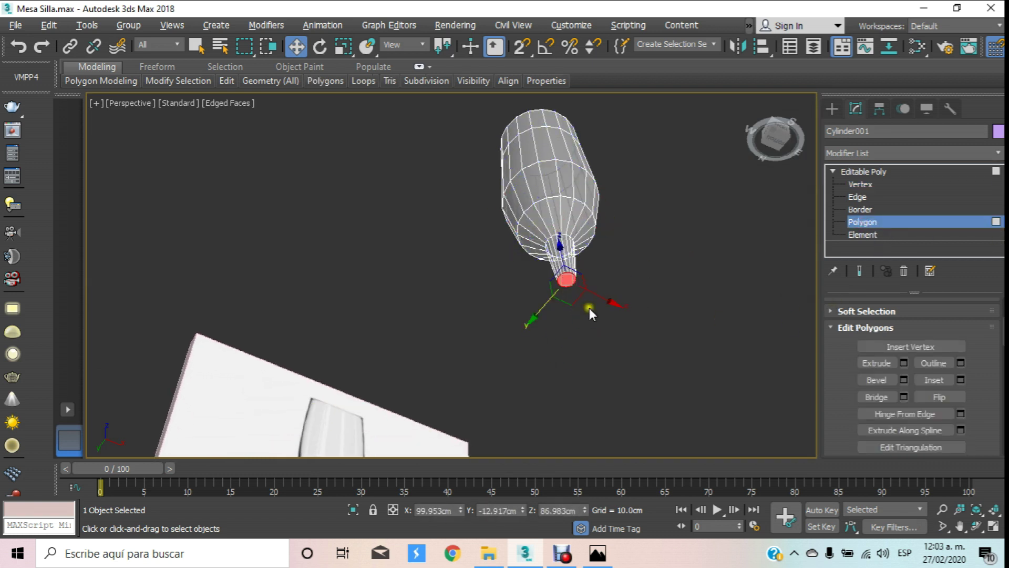
pyautogui.click(903, 363)
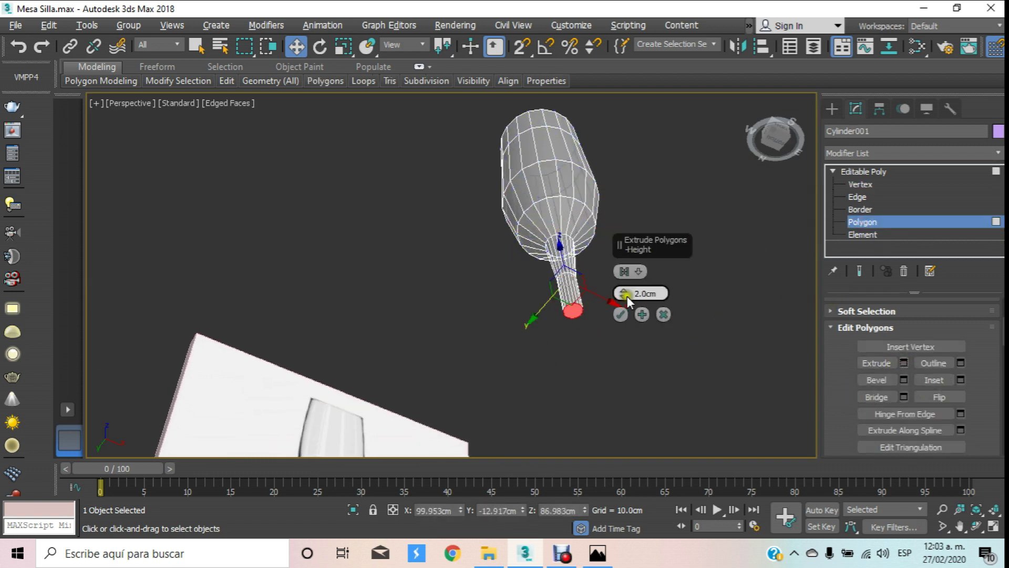
pyautogui.click(621, 314)
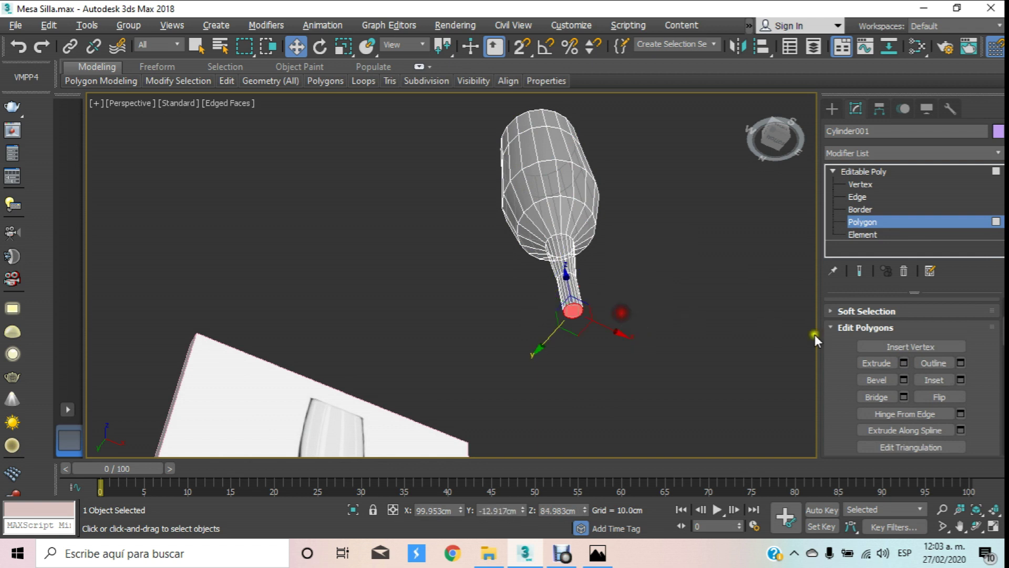
pyautogui.click(904, 362)
pyautogui.click(621, 314)
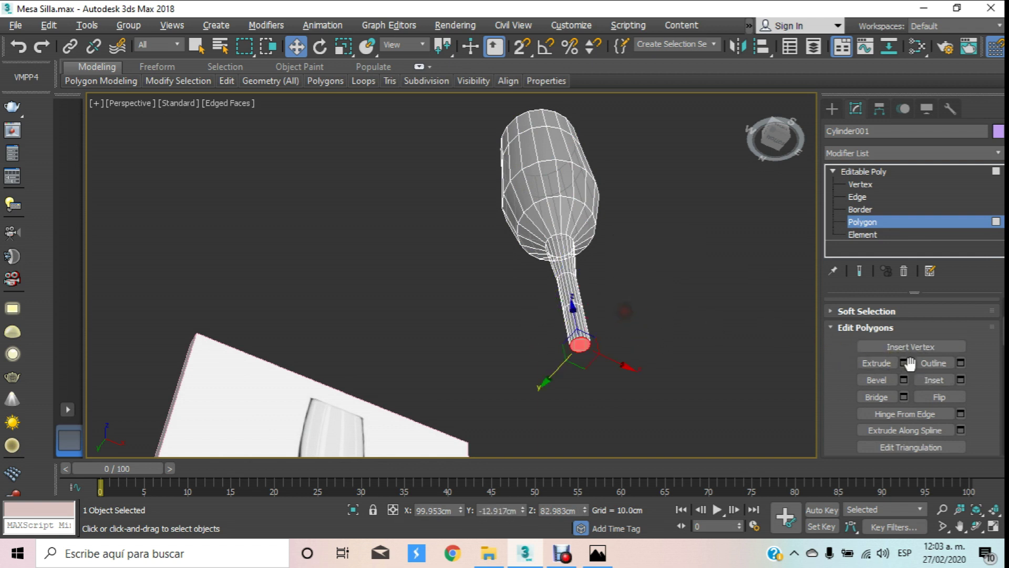
pyautogui.click(904, 363)
pyautogui.click(621, 314)
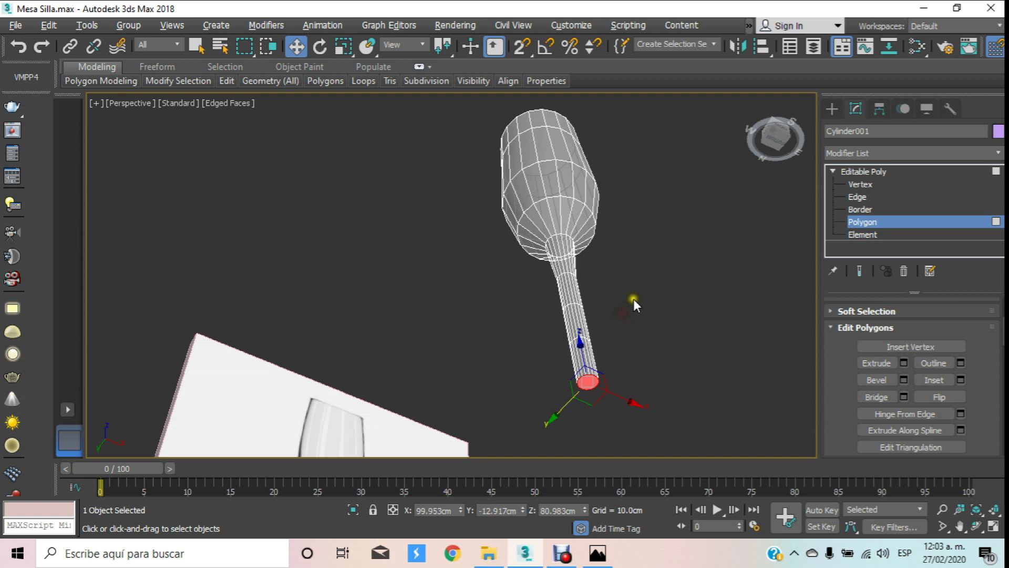
# Step: Widen a vertex row near the stem bottom to 133%
pyautogui.press('t')
pyautogui.scroll(4, 491, 311)
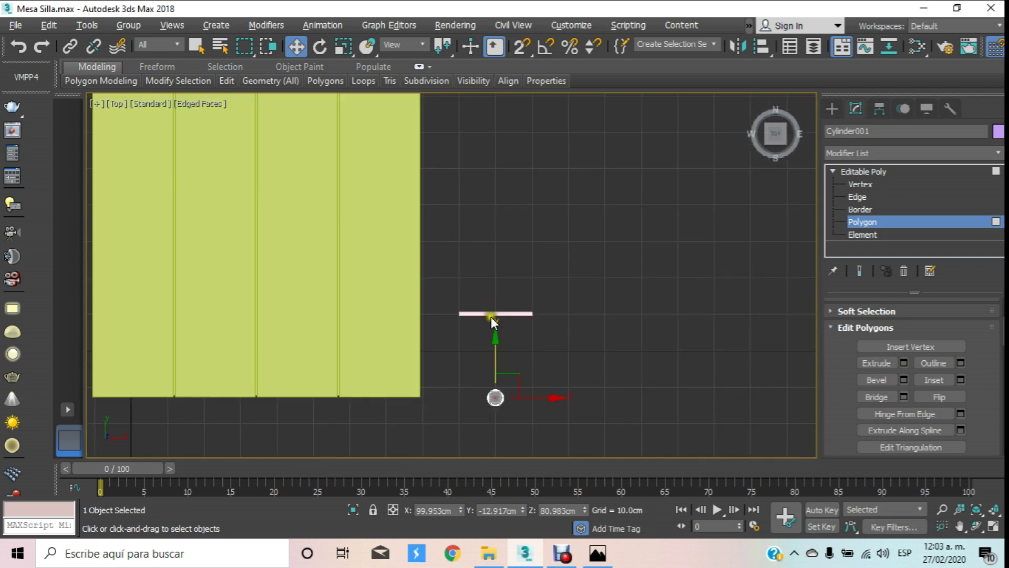
pyautogui.press('f')
pyautogui.moveTo(550, 367)
pyautogui.mouseDown(button='middle')
pyautogui.moveTo(535, 187)
pyautogui.moveTo(519, 339)
pyautogui.moveTo(525, 259)
pyautogui.mouseUp(button='middle')
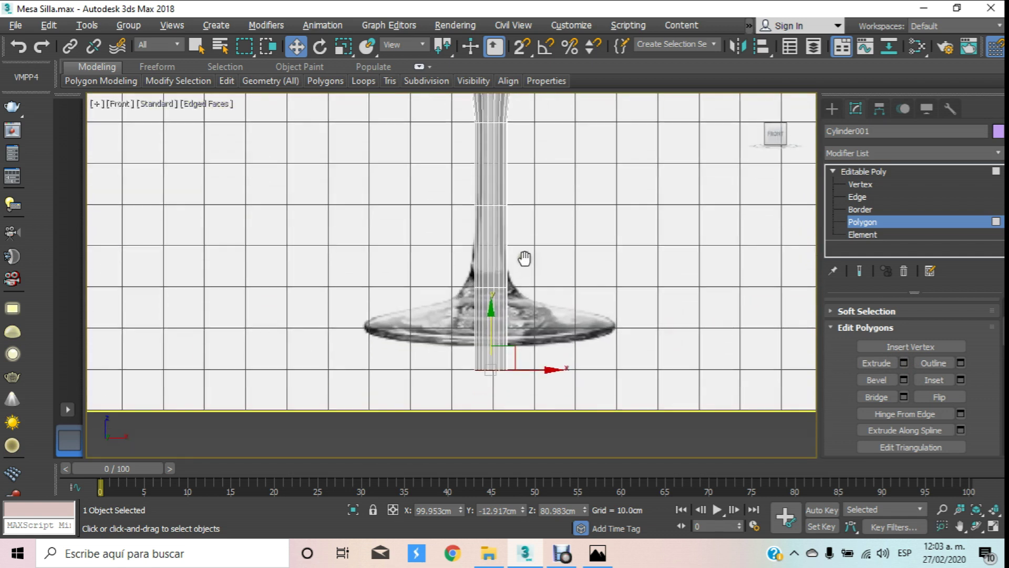
pyautogui.click(860, 184)
pyautogui.moveTo(577, 253); pyautogui.dragTo(468, 316)
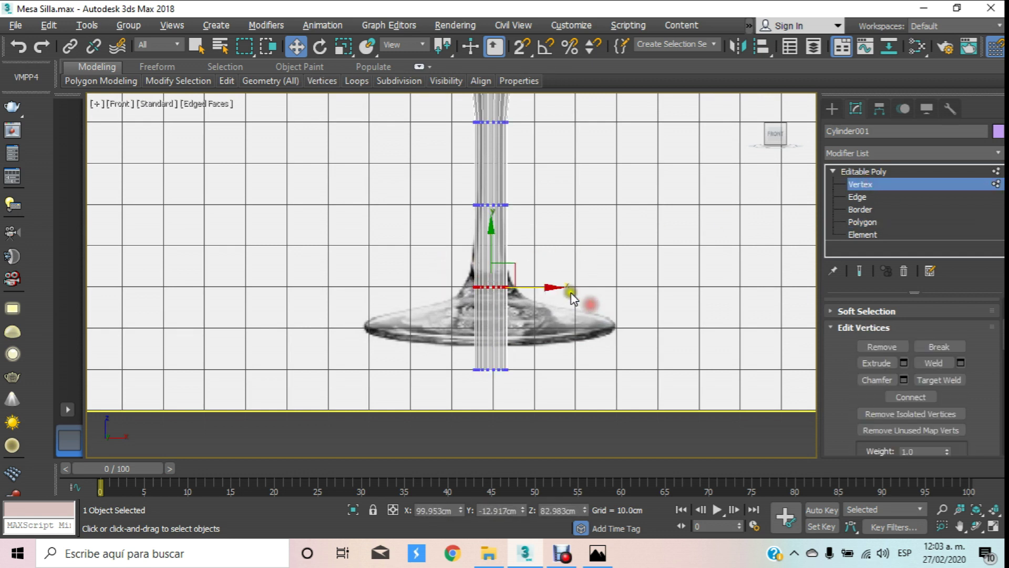
pyautogui.click(344, 46)
pyautogui.moveTo(501, 277); pyautogui.dragTo(515, 247)
# Step: Spread the stem's bottom vertex row out to foot width and raise it
pyautogui.moveTo(423, 356); pyautogui.dragTo(658, 405)
pyautogui.moveTo(520, 363)
pyautogui.mouseDown()
pyautogui.moveTo(520, 280)
pyautogui.moveTo(326, 227)
pyautogui.mouseUp()
pyautogui.click(295, 46)
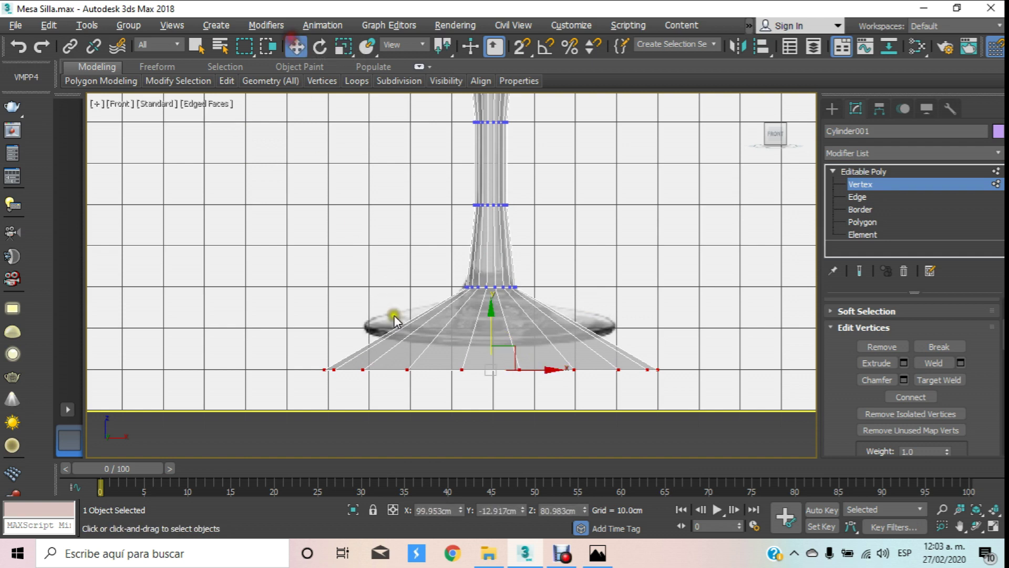
pyautogui.moveTo(492, 342); pyautogui.dragTo(493, 301)
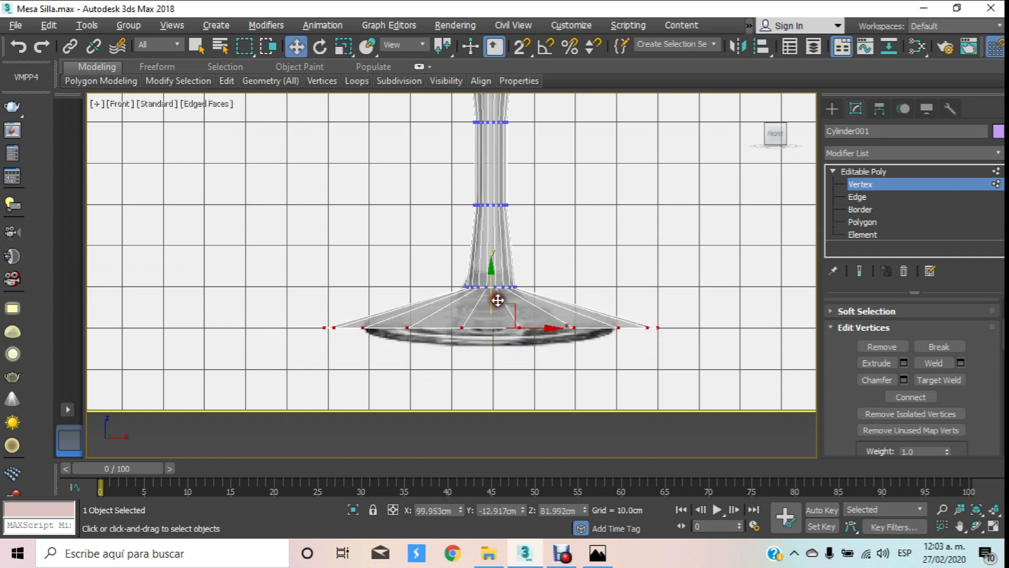
pyautogui.scroll(-5, 494, 299)
# Step: Extrude the base face 0.5cm to give the foot thickness
pyautogui.press('p')
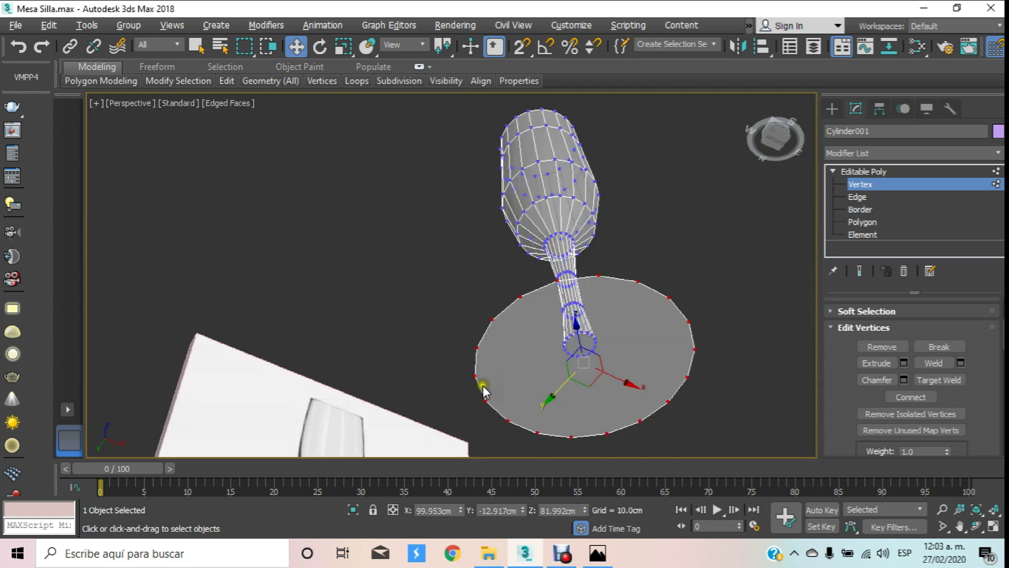
pyautogui.click(865, 222)
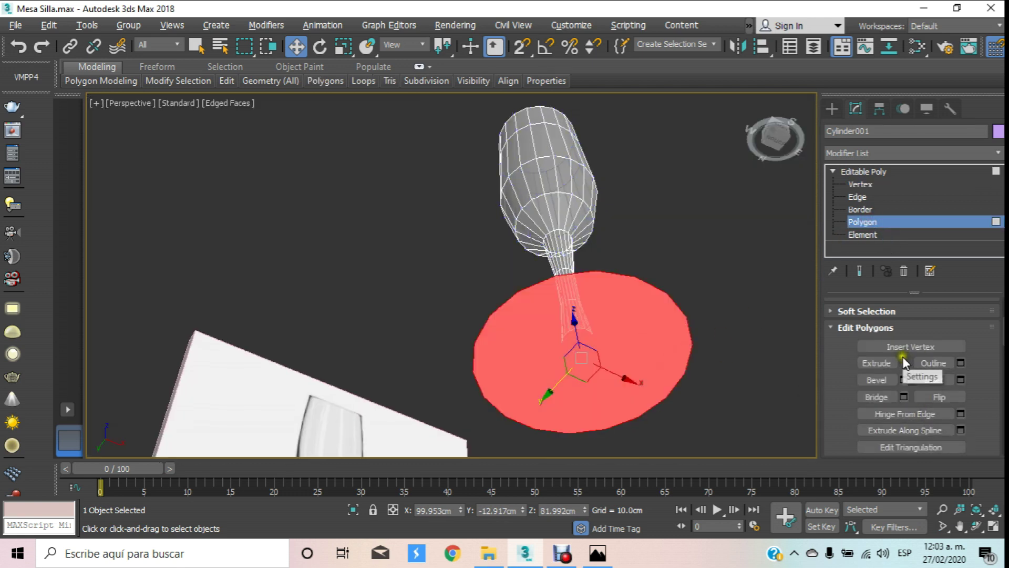
pyautogui.click(904, 357)
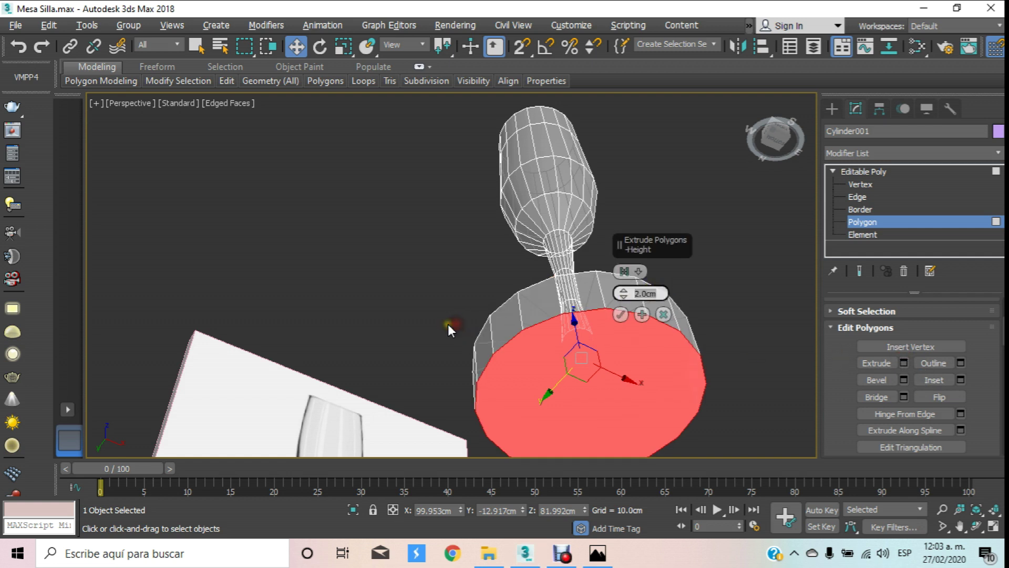
pyautogui.write('5')
pyautogui.press('Return')
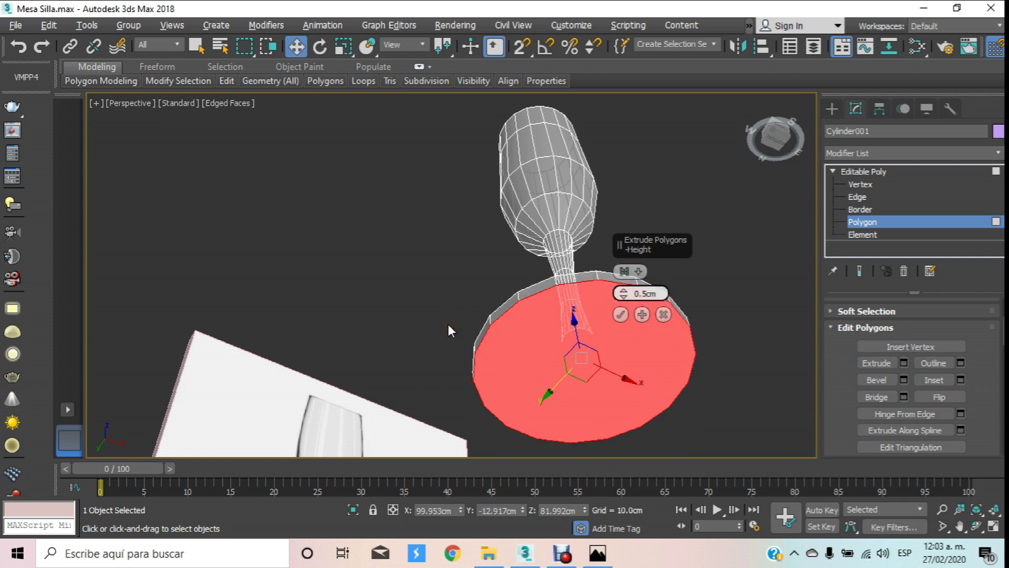
pyautogui.click(622, 314)
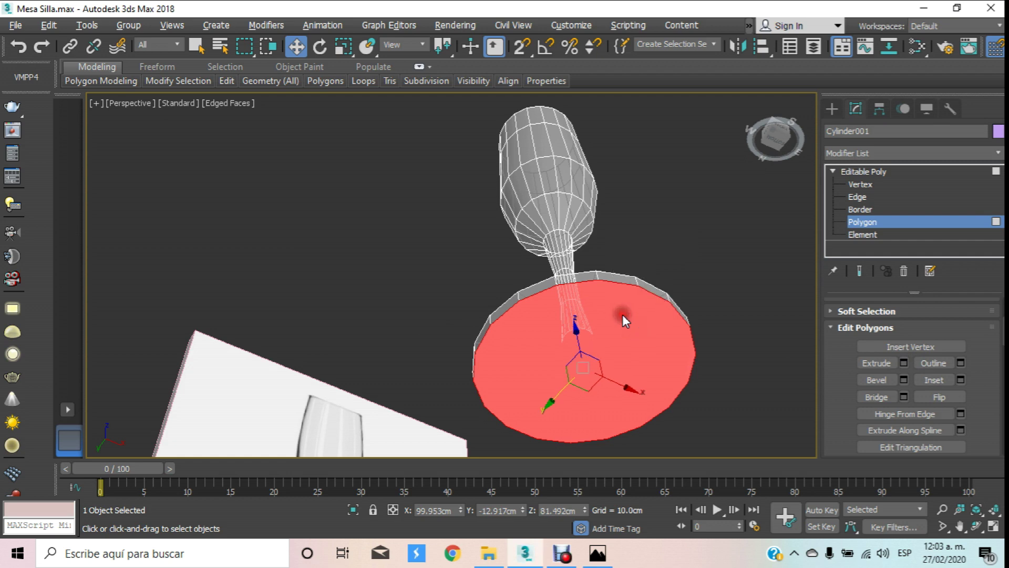
# Step: Shrink the foot rim vertices to 84% and raise them slightly
pyautogui.press('f')
pyautogui.scroll(4, 487, 356)
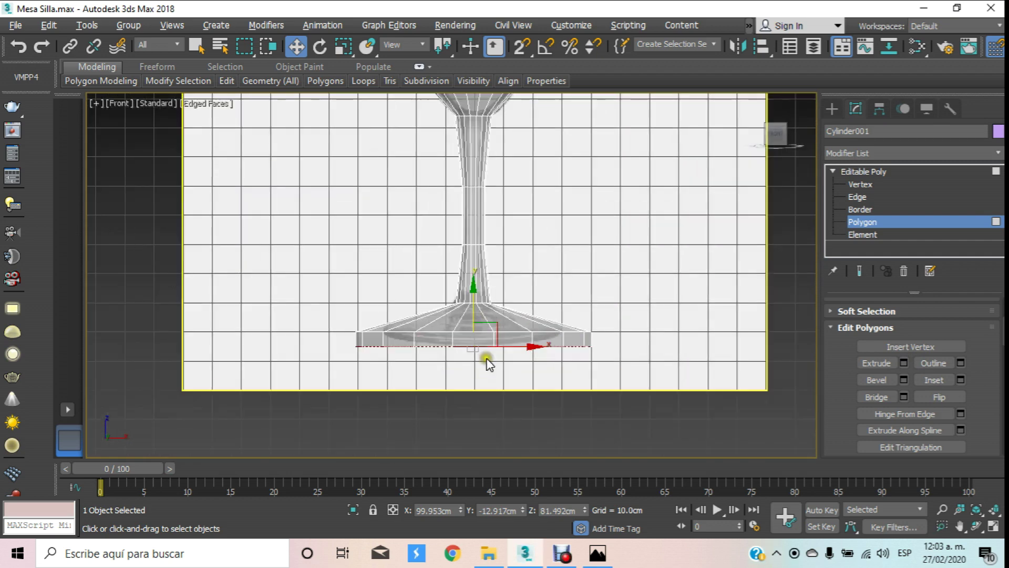
pyautogui.click(860, 187)
pyautogui.moveTo(329, 293); pyautogui.dragTo(784, 370)
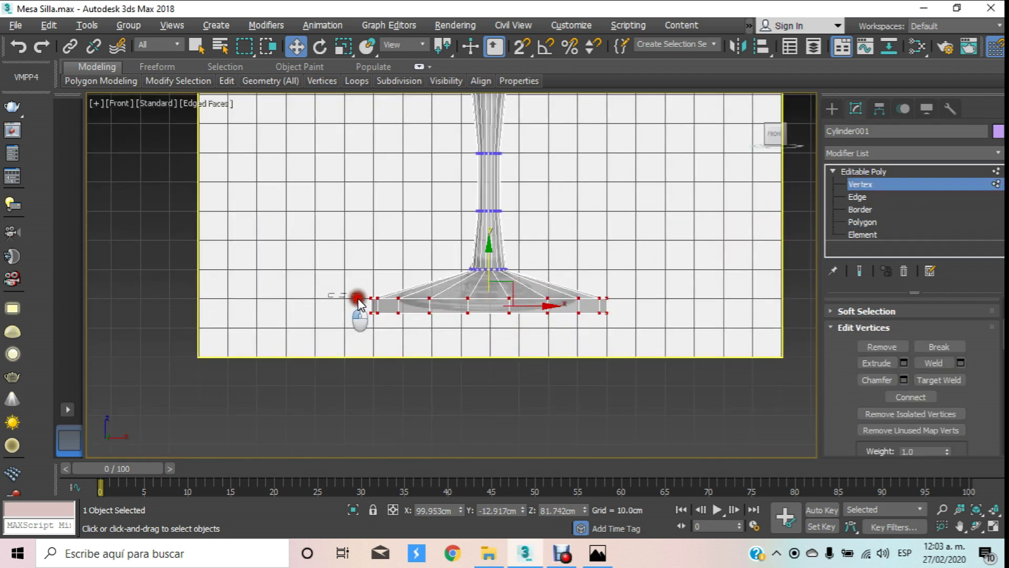
pyautogui.click(344, 46)
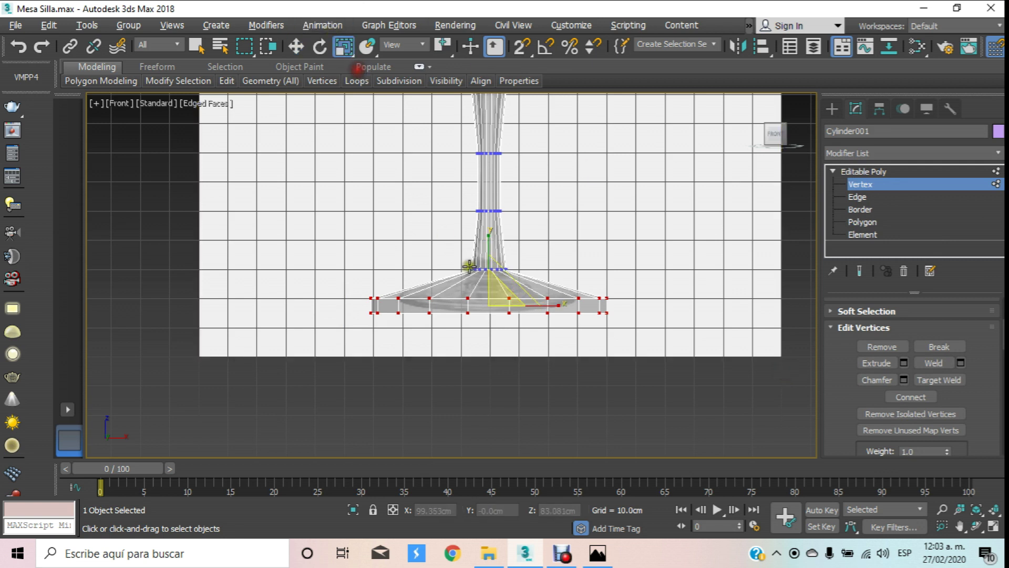
pyautogui.moveTo(489, 297); pyautogui.dragTo(479, 317)
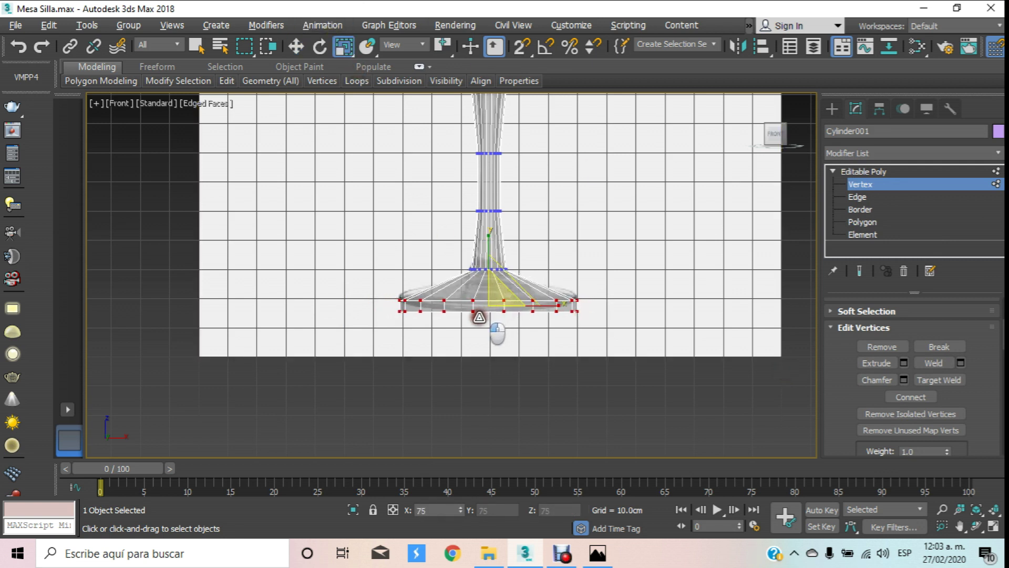
pyautogui.click(296, 46)
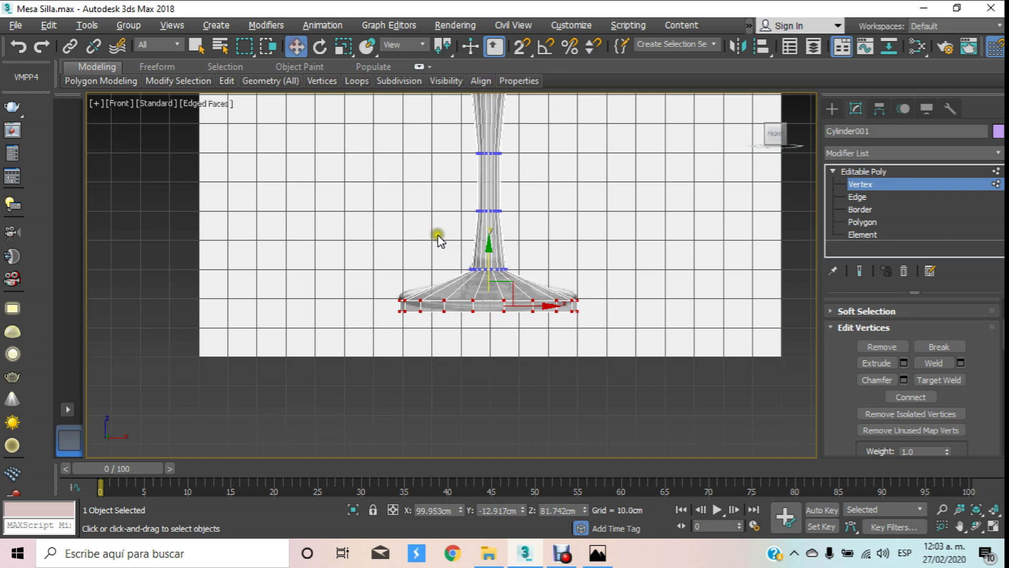
pyautogui.moveTo(488, 267); pyautogui.dragTo(488, 261)
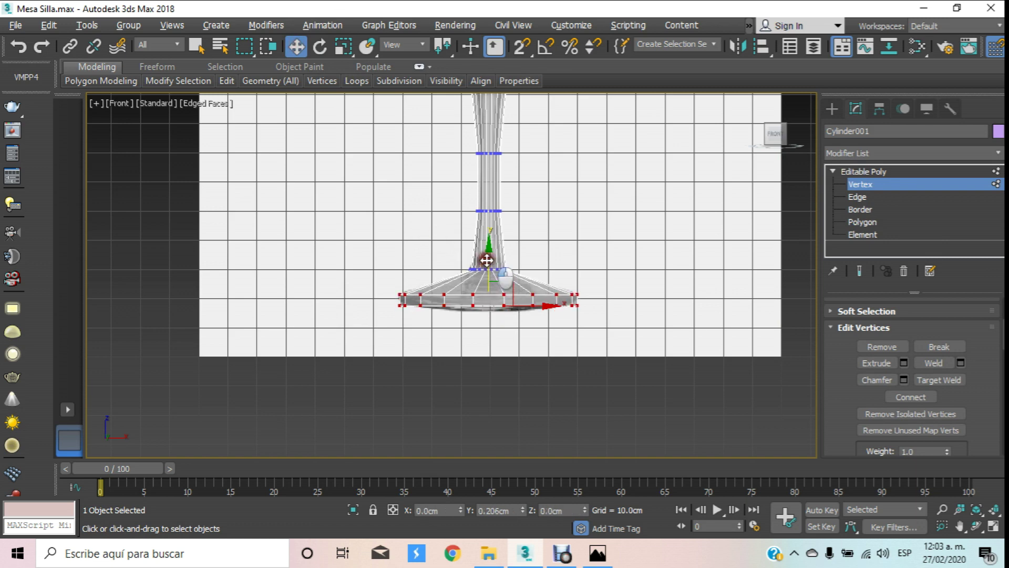
pyautogui.click(893, 185)
pyautogui.press('p')
pyautogui.moveTo(756, 379); pyautogui.dragTo(754, 367, button='middle')
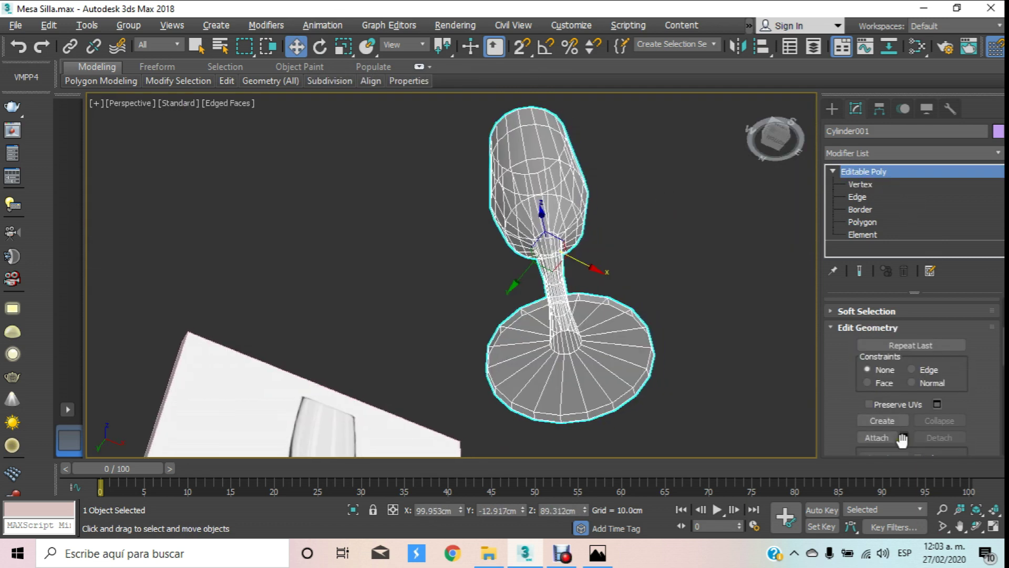
# Step: Reselect the glass and show it as a solid shaded model with Alt+X
pyautogui.click(976, 526)
pyautogui.moveTo(392, 252)
pyautogui.mouseDown()
pyautogui.moveTo(509, 324)
pyautogui.moveTo(491, 351)
pyautogui.moveTo(454, 277)
pyautogui.moveTo(462, 284)
pyautogui.moveTo(372, 254)
pyautogui.moveTo(430, 238)
pyautogui.moveTo(429, 226)
pyautogui.mouseUp()
pyautogui.scroll(5, 491, 351)
pyautogui.click(299, 46)
pyautogui.click(491, 169)
pyautogui.click(493, 266)
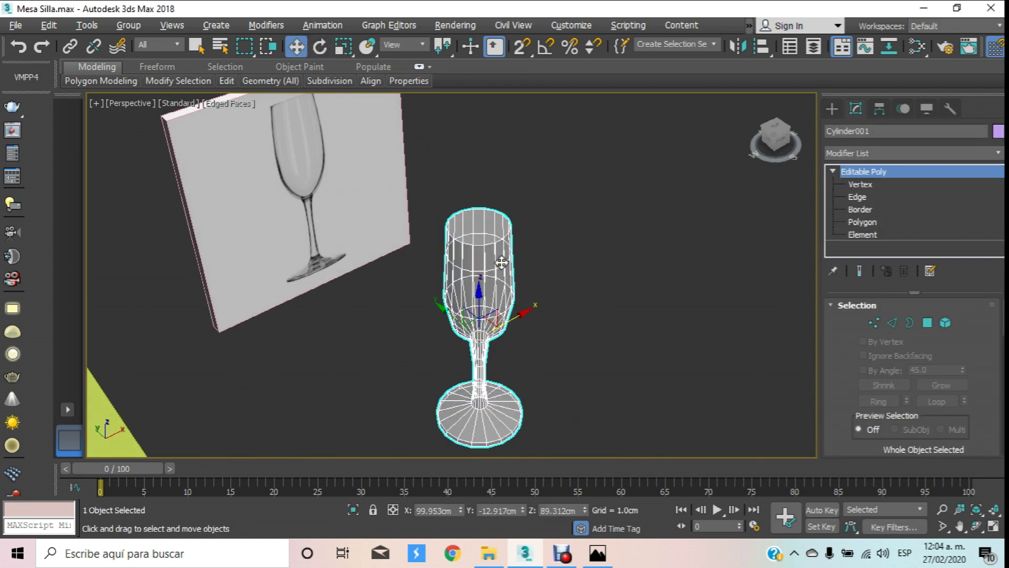
pyautogui.hotkey('alt', 'x')
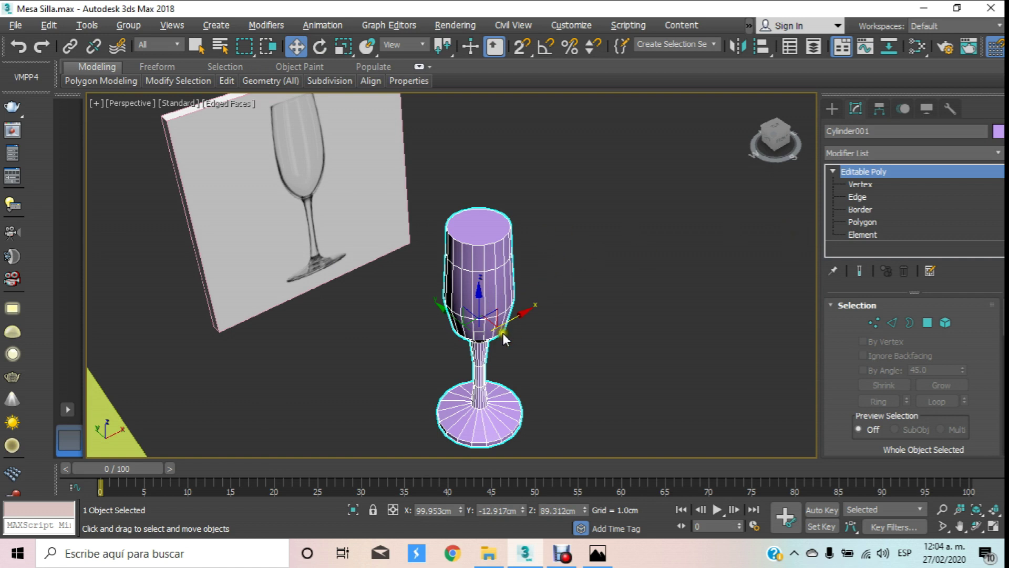
# Step: Clone the glass to its right and convert the copy to Editable Poly
pyautogui.keyDown('shift'); pyautogui.moveTo(503, 332); pyautogui.dragTo(606, 301); pyautogui.keyUp('shift')
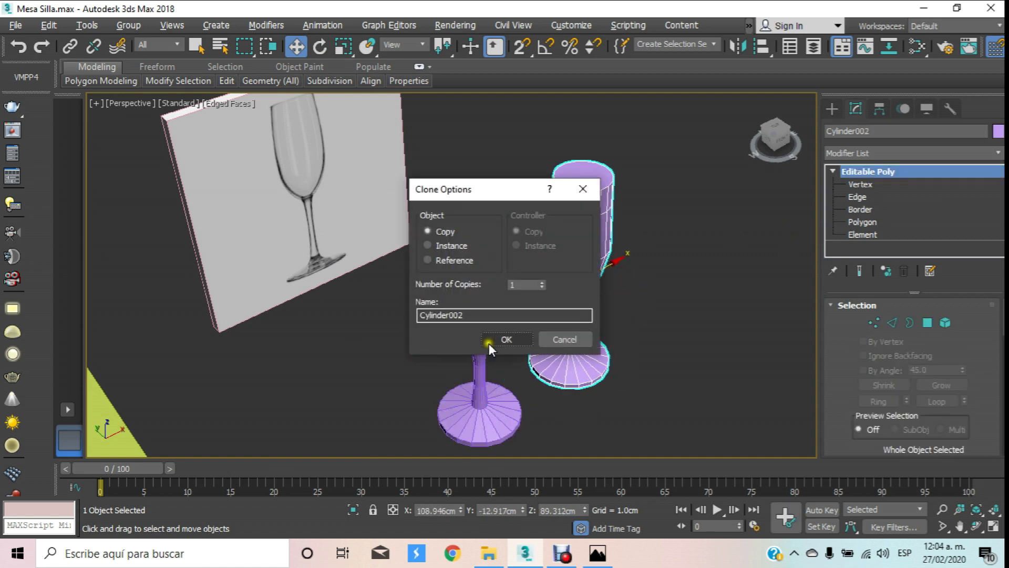
pyautogui.click(489, 343)
pyautogui.rightClick(593, 203)
pyautogui.click(691, 387)
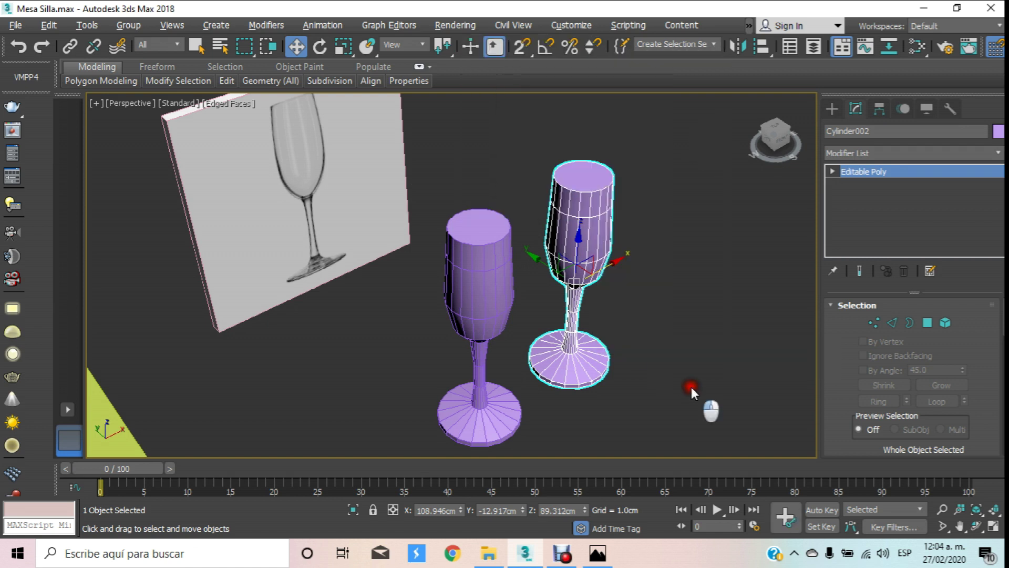
# Step: Delete the copy's top cap polygon to open the bowl
pyautogui.click(928, 323)
pyautogui.click(584, 180)
pyautogui.press('Delete')
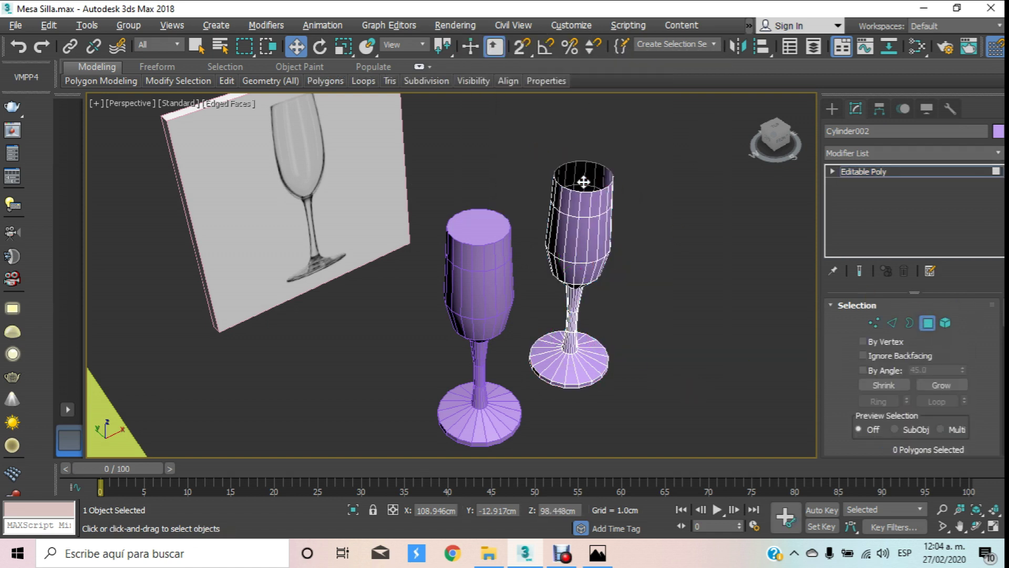
# Step: Orbit inside the copied glass, then select and clear its open rim border
pyautogui.click(976, 526)
pyautogui.moveTo(545, 231)
pyautogui.mouseDown()
pyautogui.moveTo(514, 309)
pyautogui.moveTo(569, 286)
pyautogui.moveTo(465, 285)
pyautogui.moveTo(536, 295)
pyautogui.moveTo(486, 293)
pyautogui.moveTo(509, 311)
pyautogui.mouseUp()
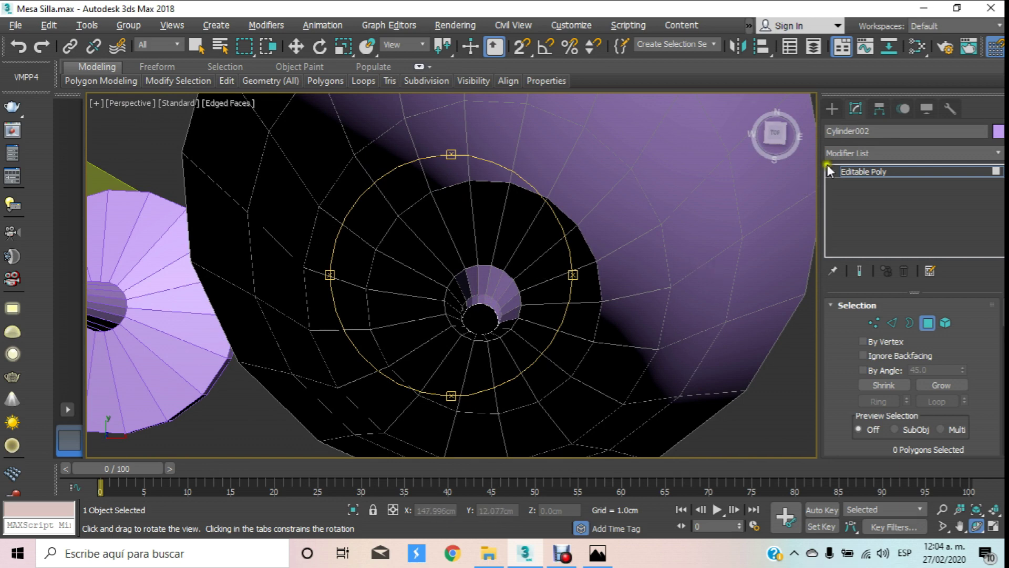
pyautogui.click(831, 173)
pyautogui.click(860, 210)
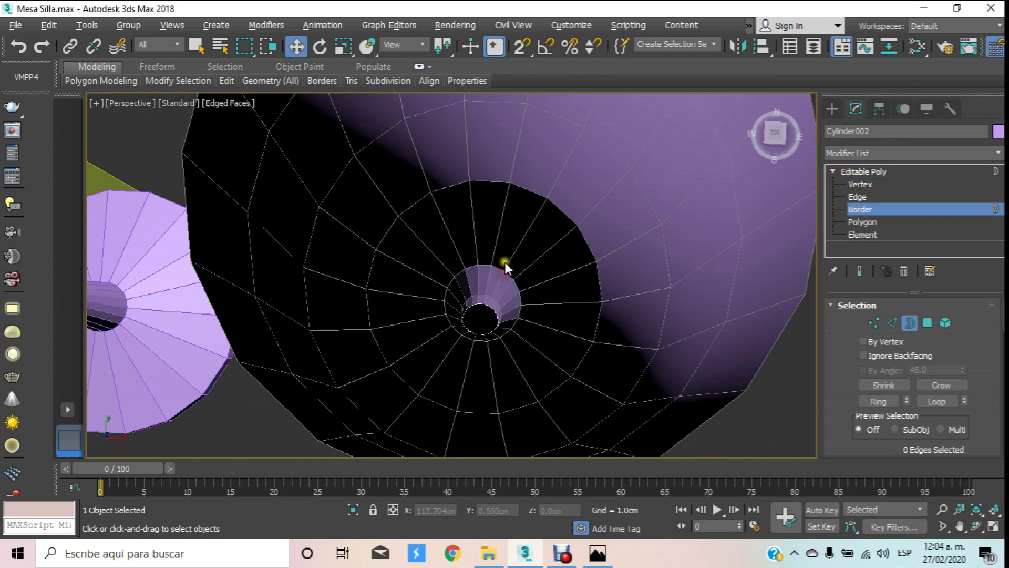
pyautogui.scroll(-5, 497, 268)
pyautogui.click(614, 200)
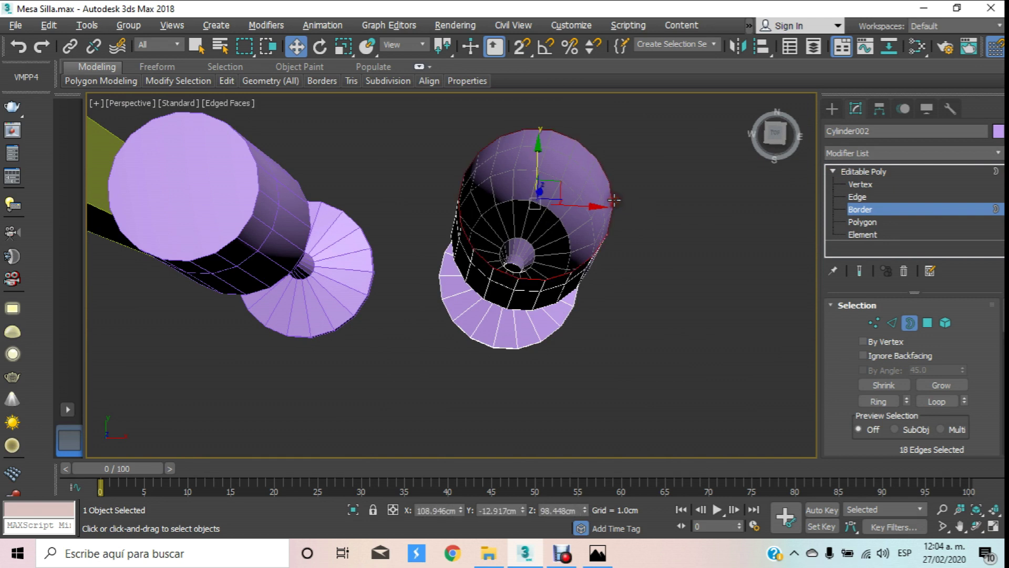
pyautogui.scroll(4, 614, 199)
pyautogui.click(614, 204)
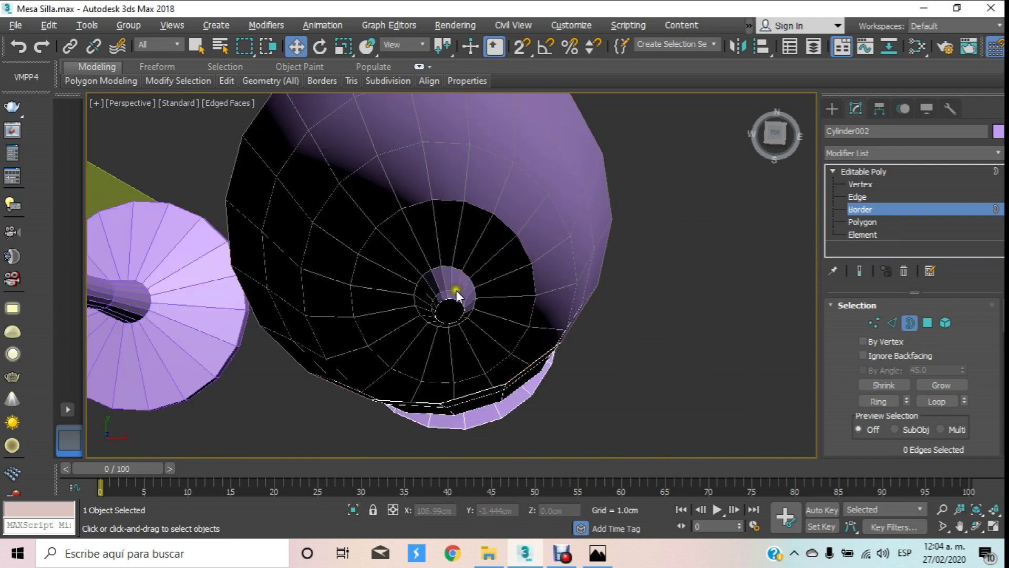
pyautogui.scroll(3, 455, 307)
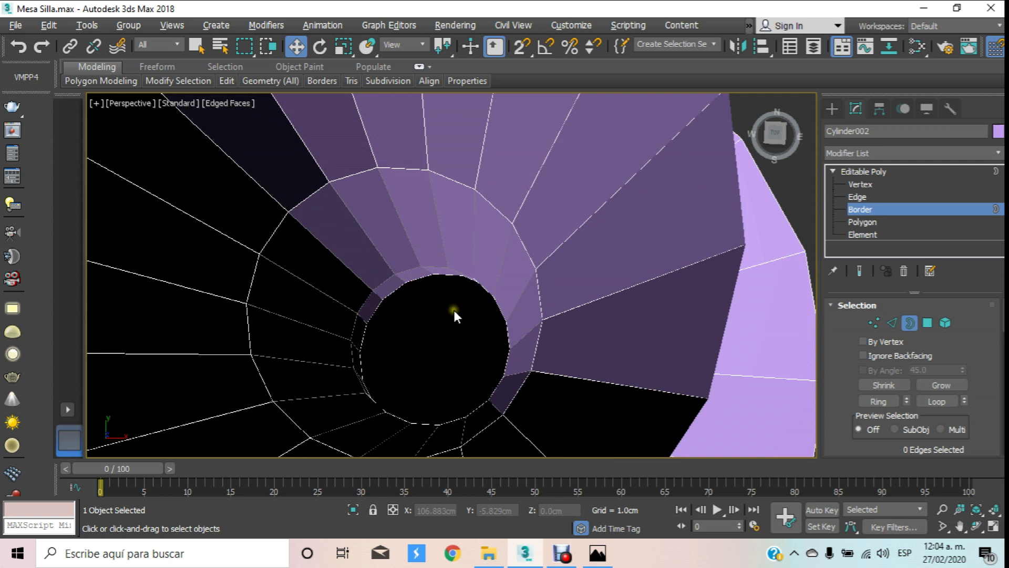
pyautogui.scroll(-3, 454, 309)
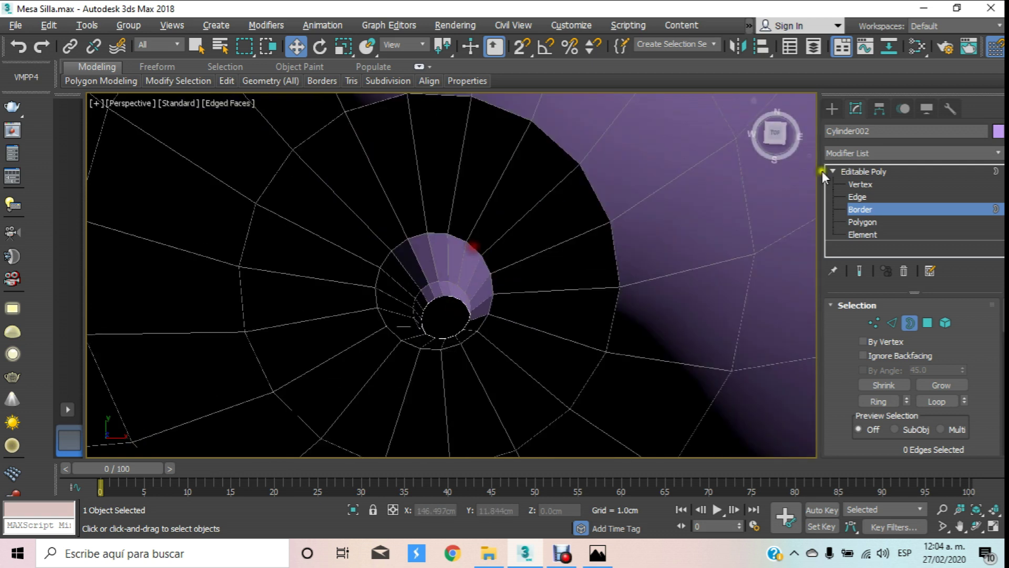
# Step: Select and clear an inner-ring edge, view the glass from the side, and browse modifiers
pyautogui.click(858, 197)
pyautogui.click(476, 246)
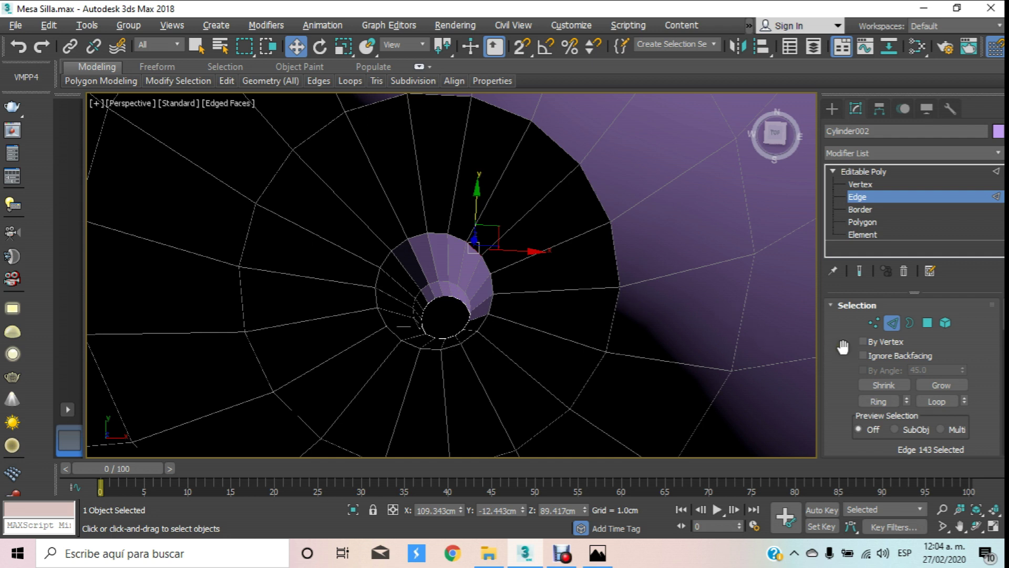
pyautogui.moveTo(828, 346); pyautogui.dragTo(854, 213)
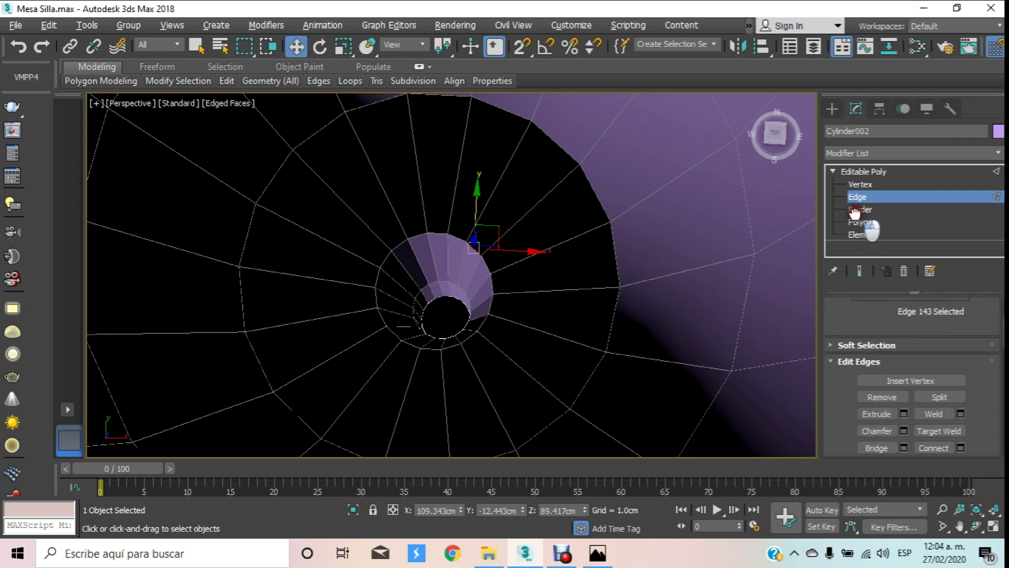
pyautogui.scroll(-5, 557, 237)
pyautogui.keyDown('alt'); pyautogui.moveTo(556, 234); pyautogui.dragTo(532, 236, button='middle'); pyautogui.keyUp('alt')
pyautogui.scroll(5, 536, 230)
pyautogui.click(771, 330)
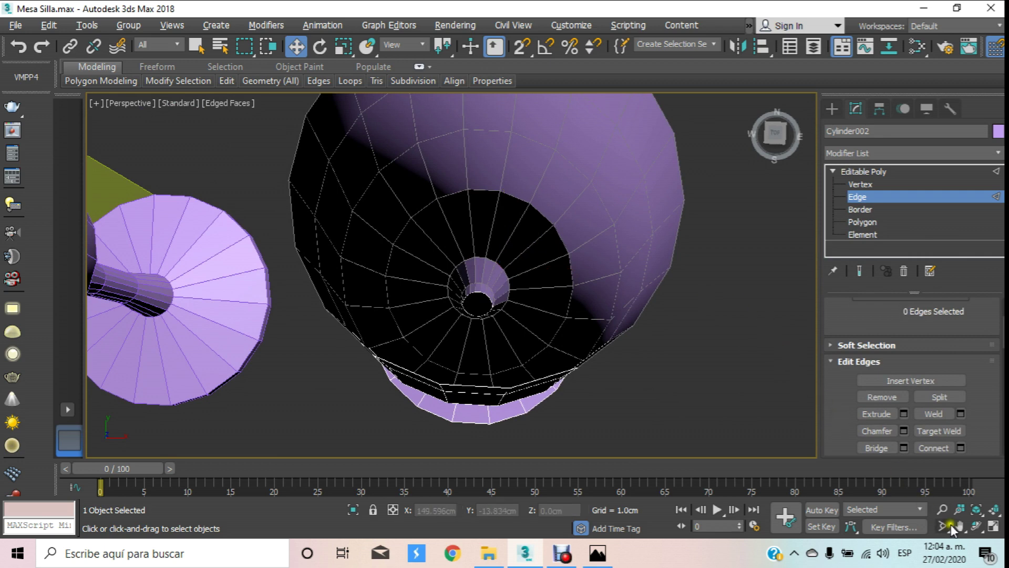
pyautogui.click(973, 526)
pyautogui.moveTo(484, 277)
pyautogui.mouseDown()
pyautogui.moveTo(462, 226)
pyautogui.moveTo(475, 289)
pyautogui.moveTo(504, 288)
pyautogui.mouseUp()
pyautogui.click(969, 153)
pyautogui.moveTo(995, 203)
pyautogui.mouseDown()
pyautogui.moveTo(1002, 465)
pyautogui.moveTo(1001, 430)
pyautogui.mouseUp()
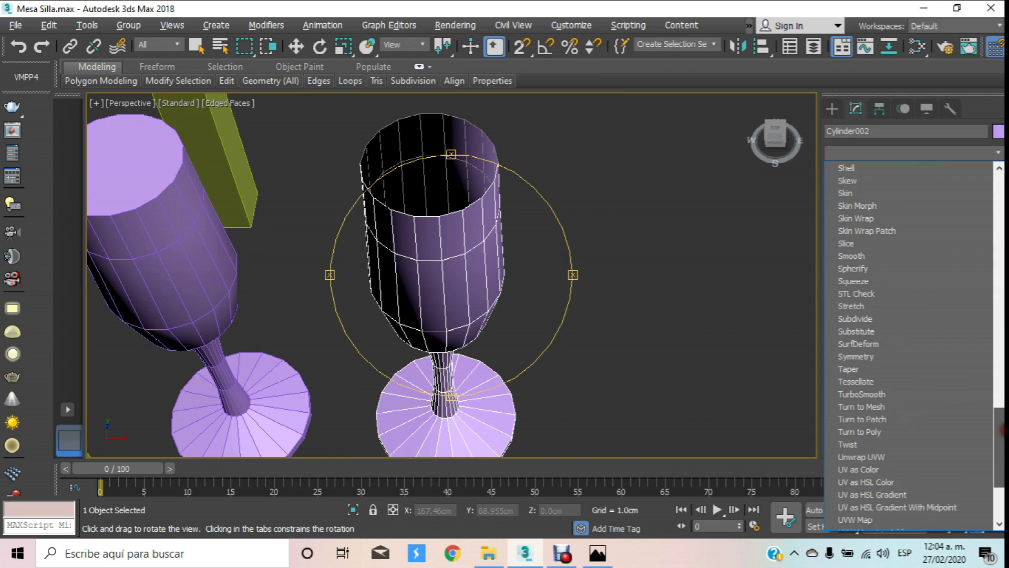
# Step: Add a Shell modifier with Outer Amount 0 and Inner Amount 0.1cm
pyautogui.scroll(1, 881, 250)
pyautogui.click(870, 205)
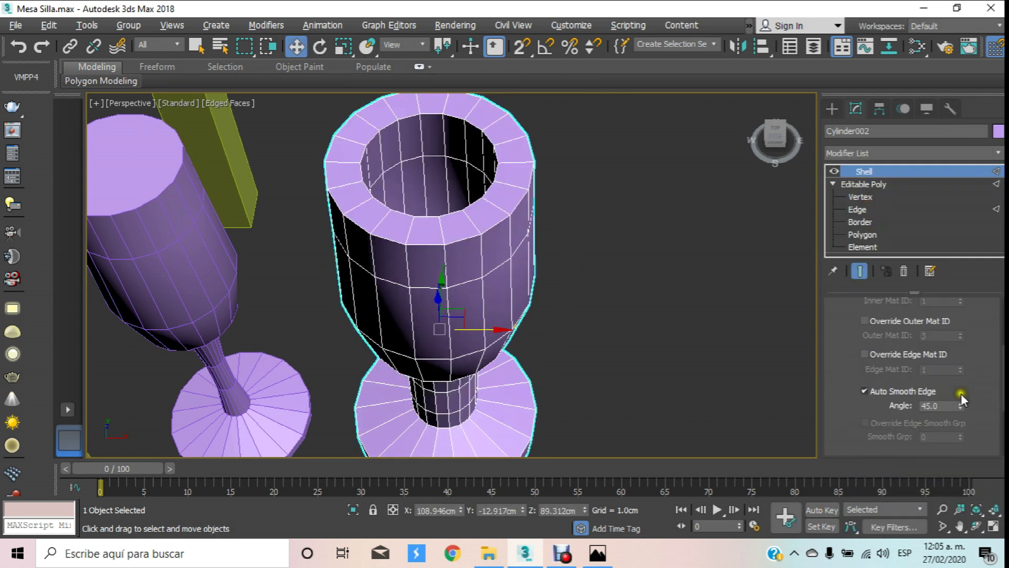
pyautogui.scroll(3, 949, 321)
pyautogui.scroll(2, 954, 323)
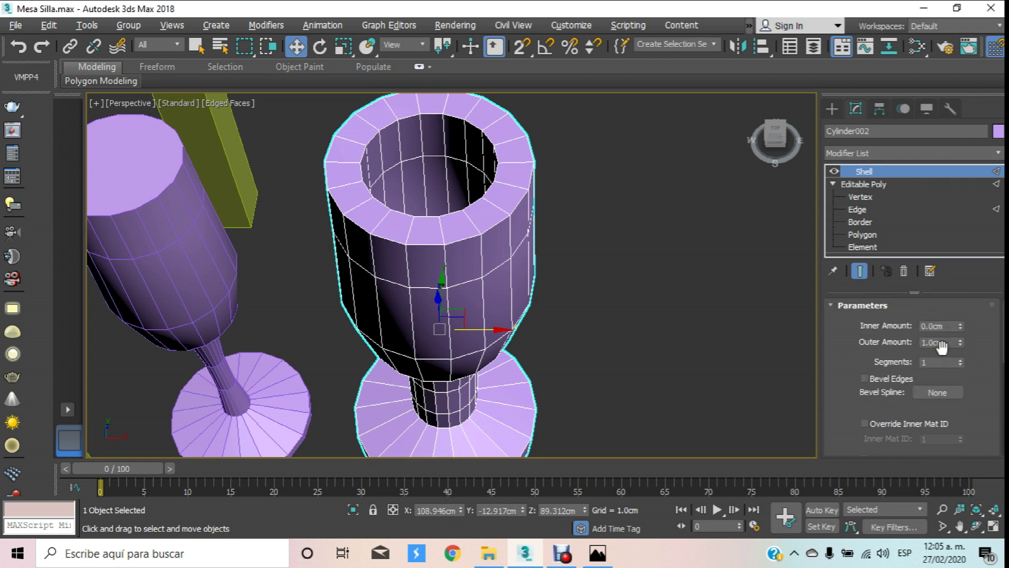
pyautogui.doubleClick(947, 345)
pyautogui.hotkey('shift', 'Tab')
pyautogui.write('0.2')
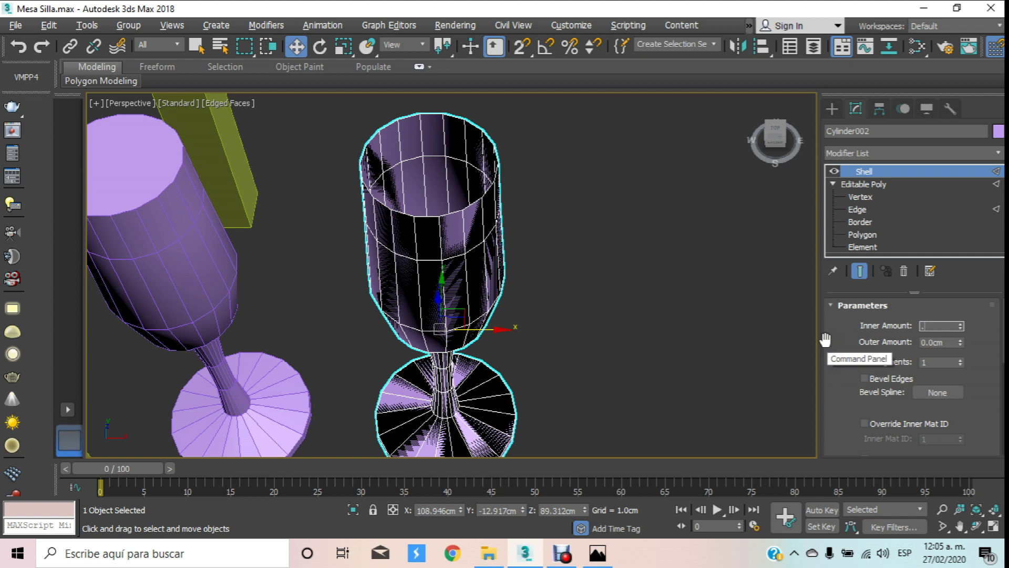
pyautogui.press('Return')
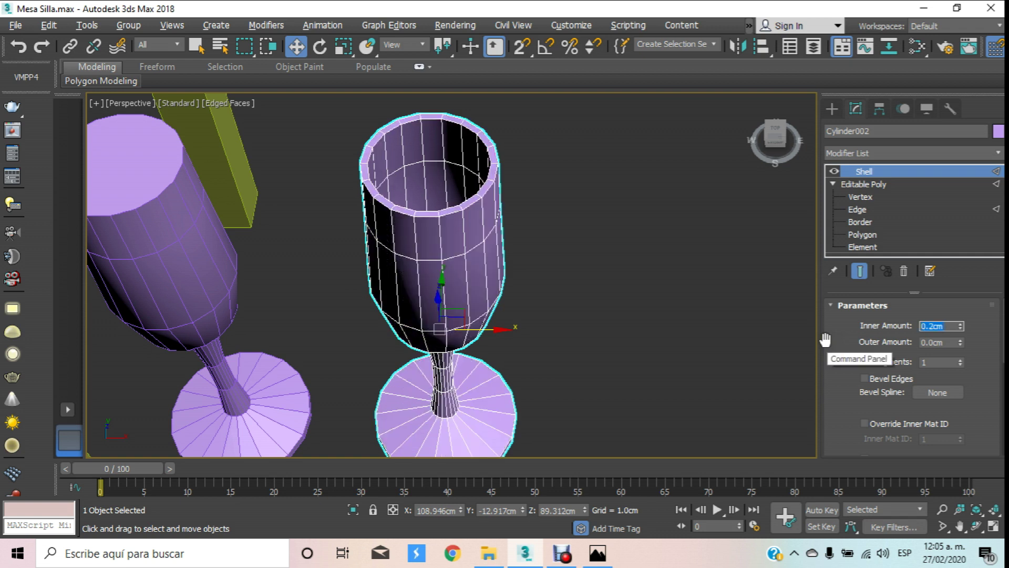
pyautogui.write('5')
pyautogui.press('Return')
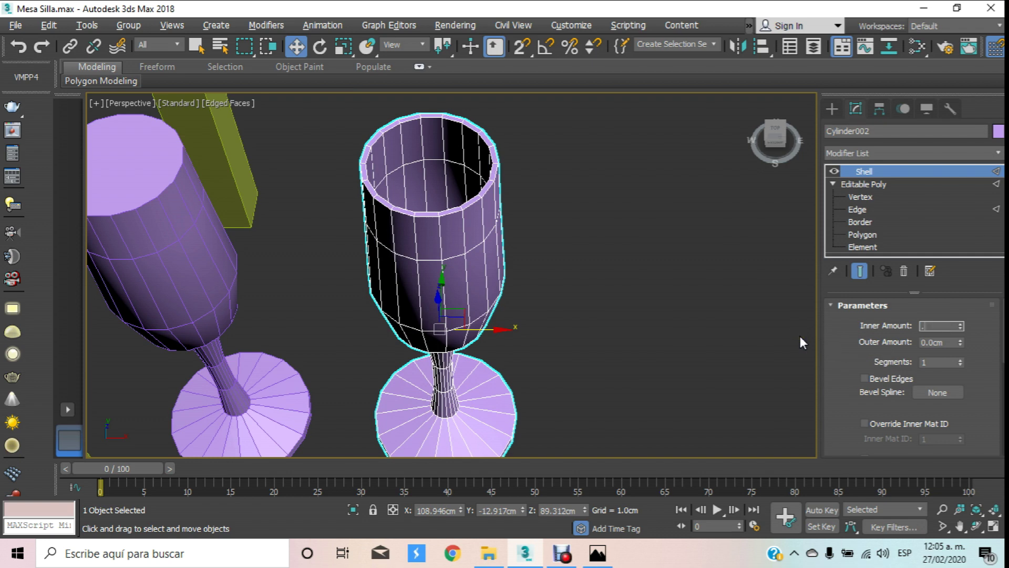
pyautogui.write('0.1')
pyautogui.press('Return')
# Step: Deselect and reselect the copied glass to check the shelled result
pyautogui.scroll(1, 668, 270)
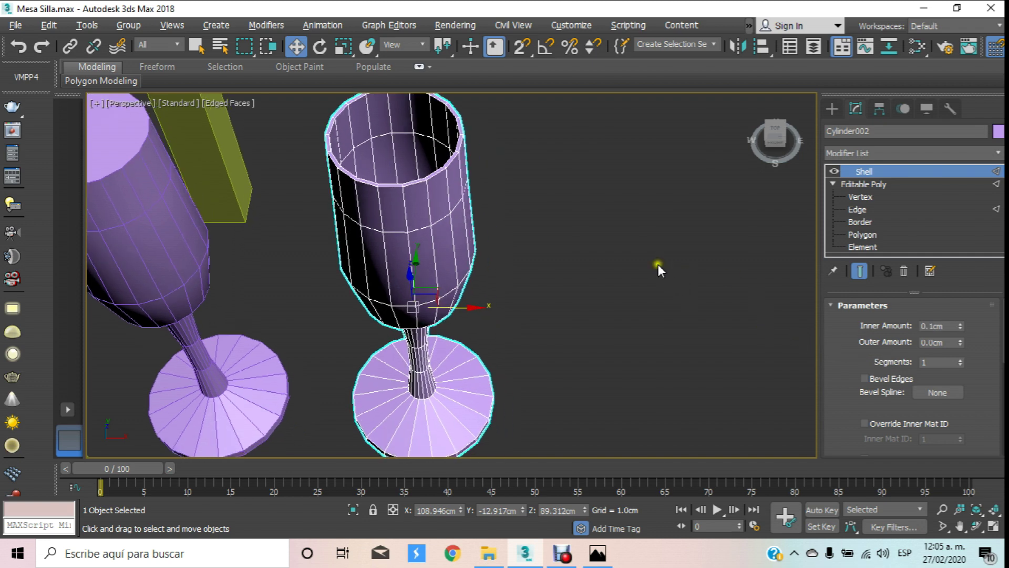
pyautogui.click(658, 264)
pyautogui.scroll(-4, 654, 260)
pyautogui.scroll(5, 636, 252)
pyautogui.click(586, 250)
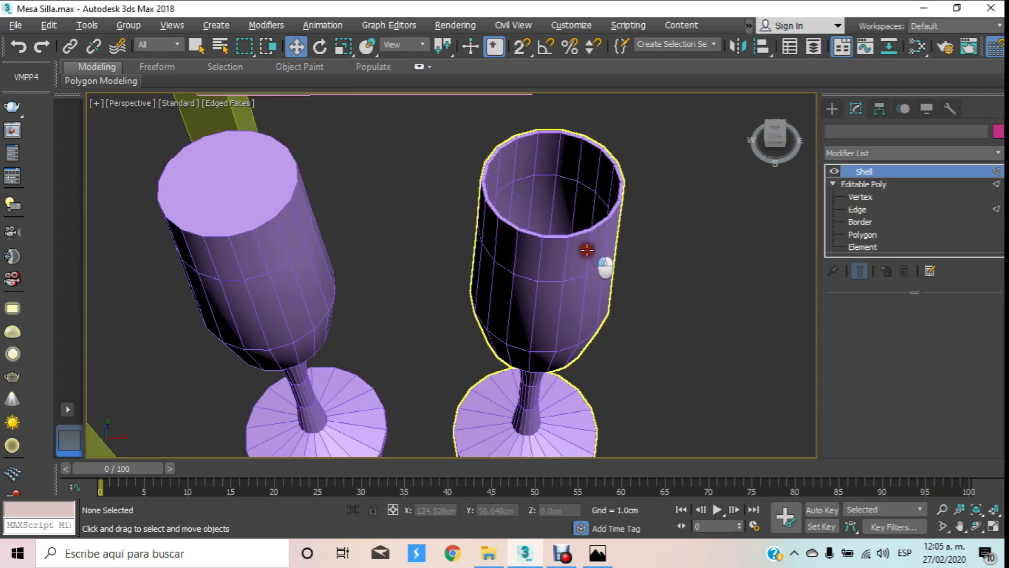
pyautogui.click(976, 153)
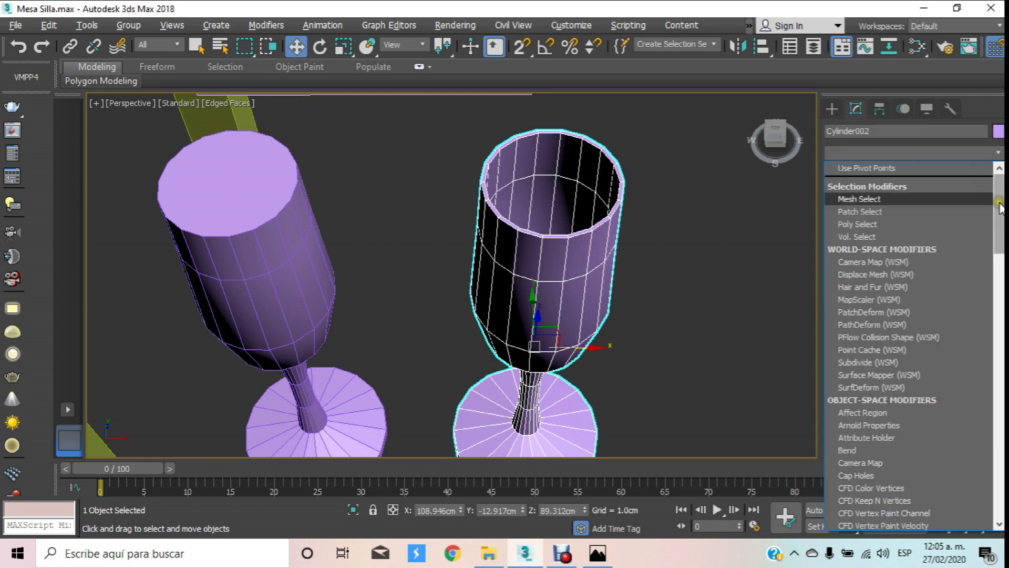
# Step: Add TurboSmooth to the shelled glass and orbit around it
pyautogui.scroll(-15, 915, 368)
pyautogui.scroll(-5, 988, 505)
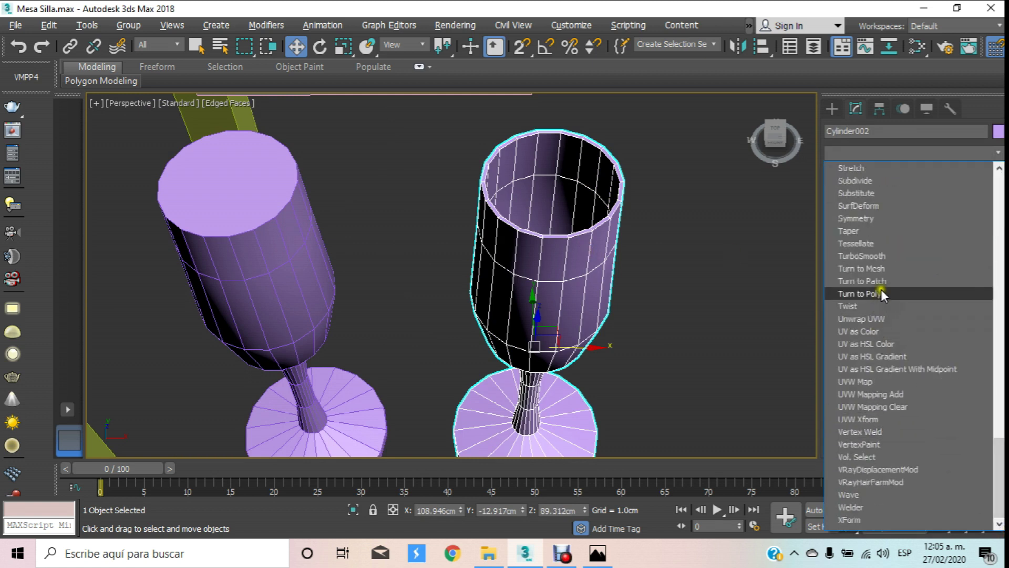
pyautogui.click(882, 256)
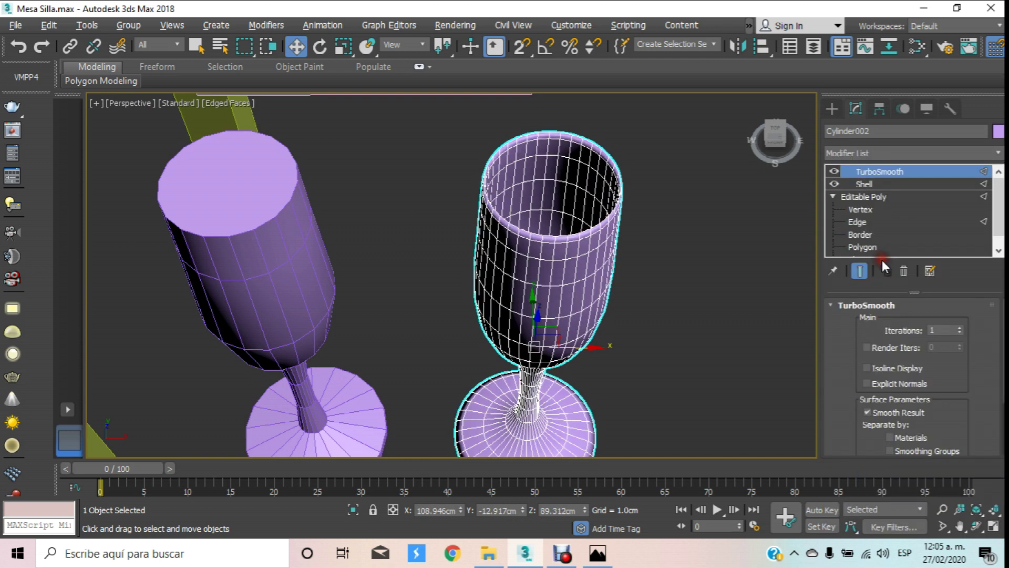
pyautogui.click(977, 525)
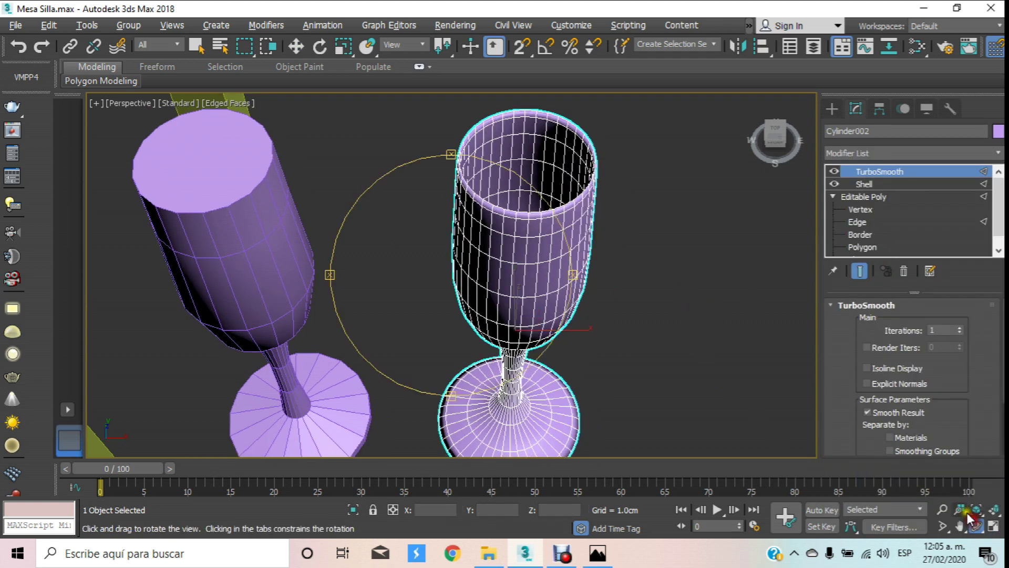
pyautogui.moveTo(510, 315); pyautogui.dragTo(498, 307)
pyautogui.scroll(-5, 473, 281)
pyautogui.moveTo(457, 266); pyautogui.dragTo(509, 259)
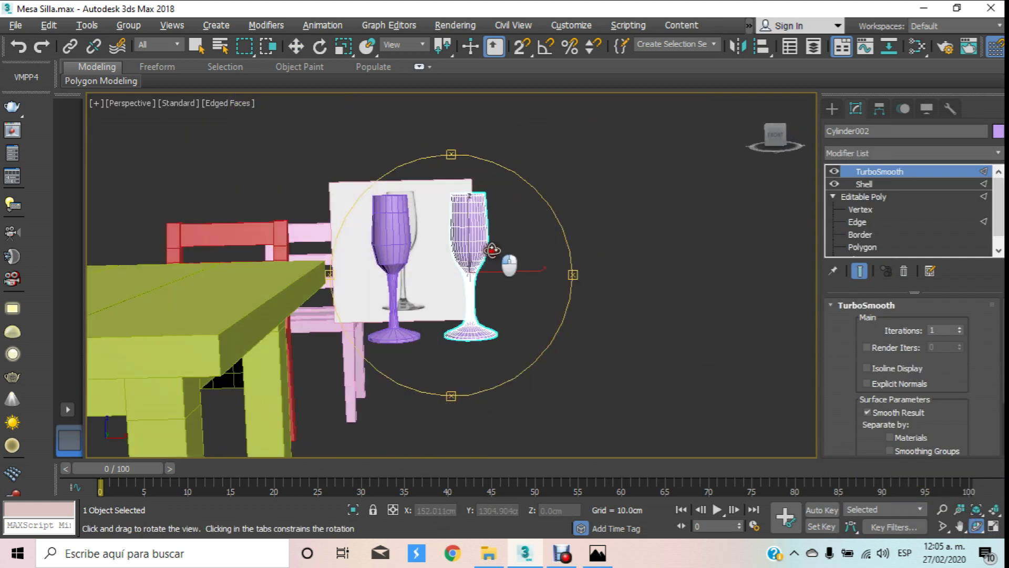
# Step: Set TurboSmooth Iterations to 2 and return to the Editable Poly vertex level
pyautogui.scroll(2, 471, 224)
pyautogui.scroll(2, 471, 224)
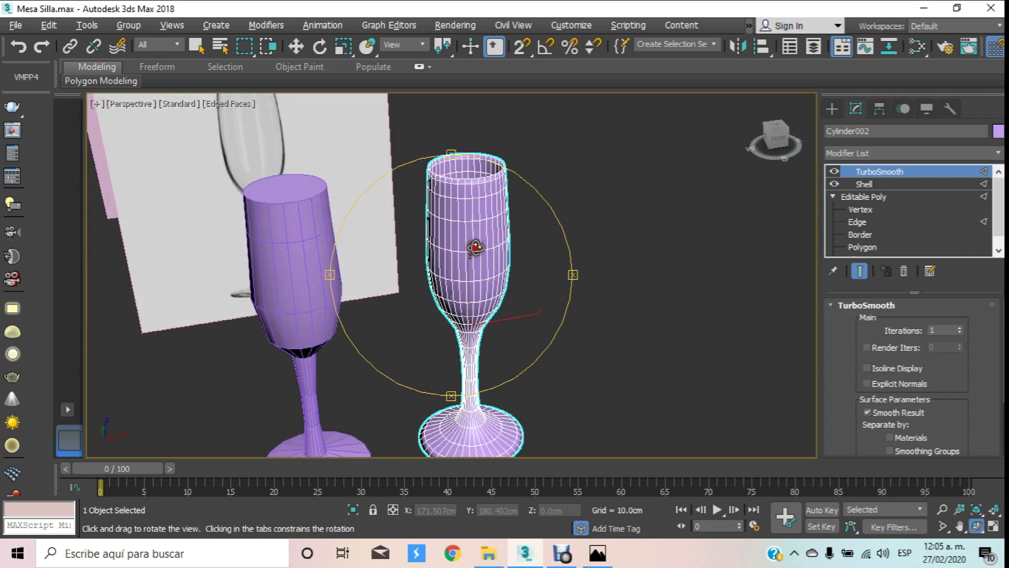
pyautogui.click(961, 326)
pyautogui.moveTo(586, 311); pyautogui.dragTo(525, 284)
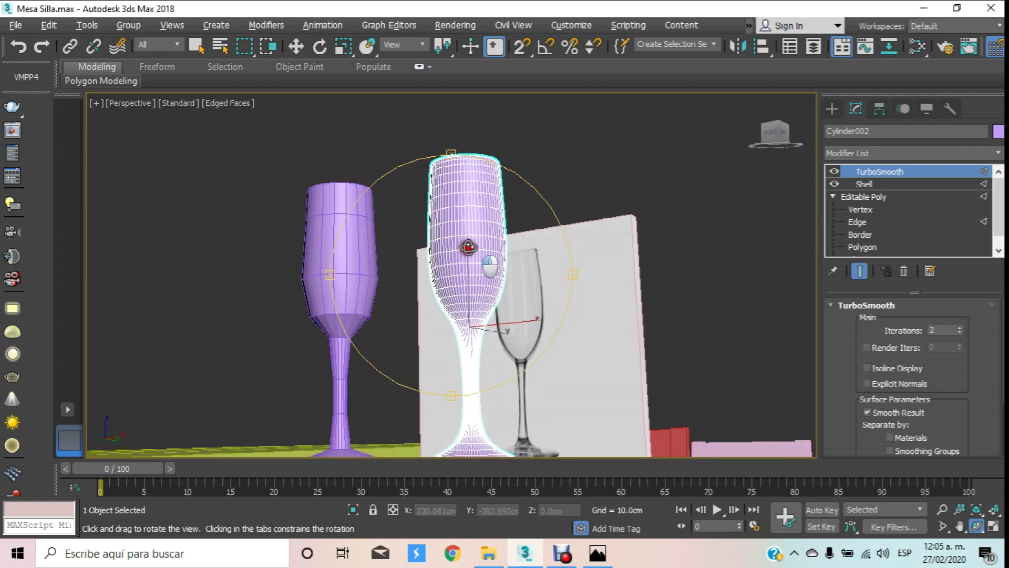
pyautogui.click(862, 198)
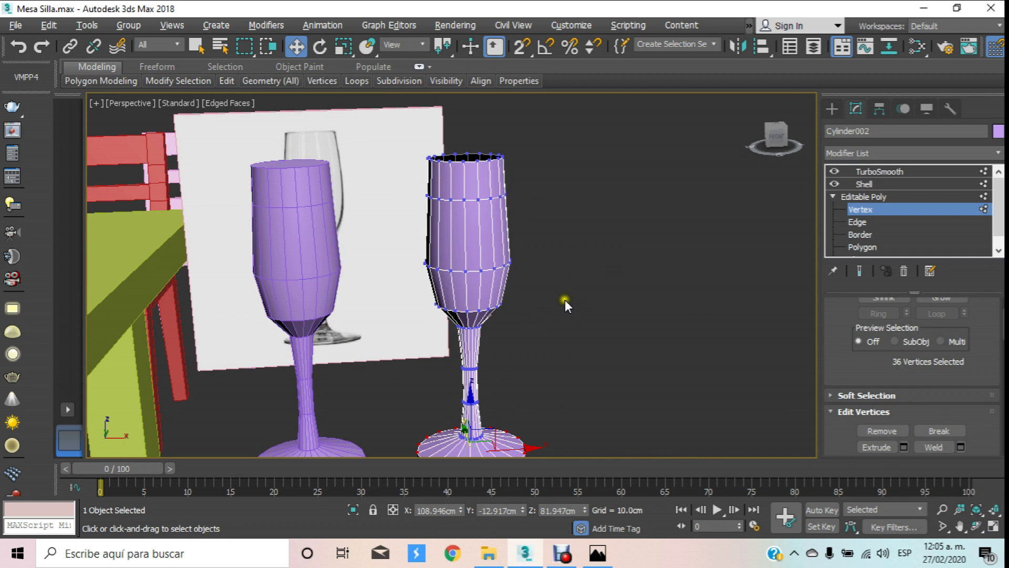
# Step: In Front view, lower the vertex ring where bowl meets stem slightly
pyautogui.press('f')
pyautogui.scroll(3, 552, 296)
pyautogui.scroll(2, 505, 315)
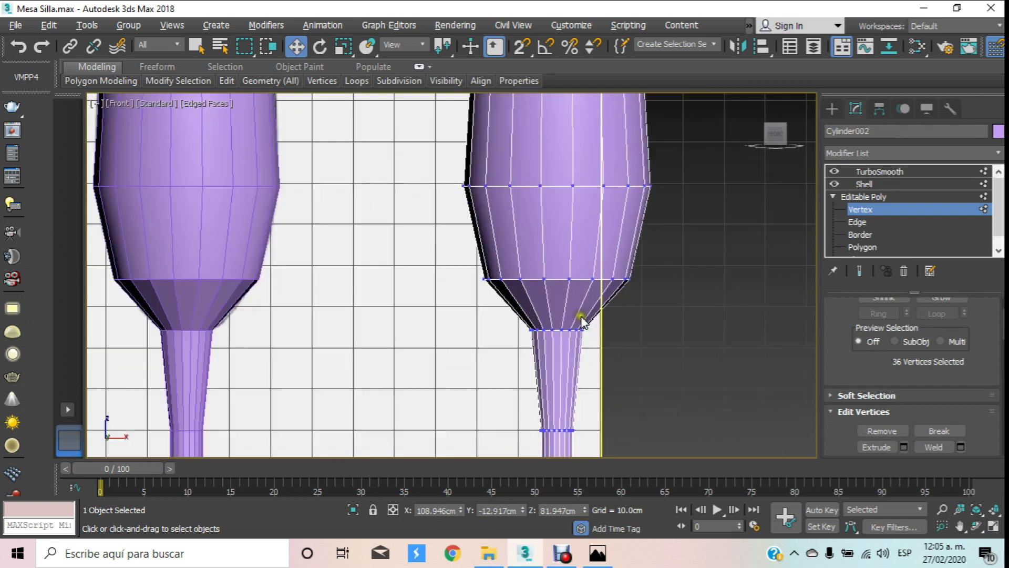
pyautogui.scroll(2, 471, 327)
pyautogui.moveTo(471, 326); pyautogui.dragTo(756, 386)
pyautogui.moveTo(548, 298); pyautogui.dragTo(548, 306)
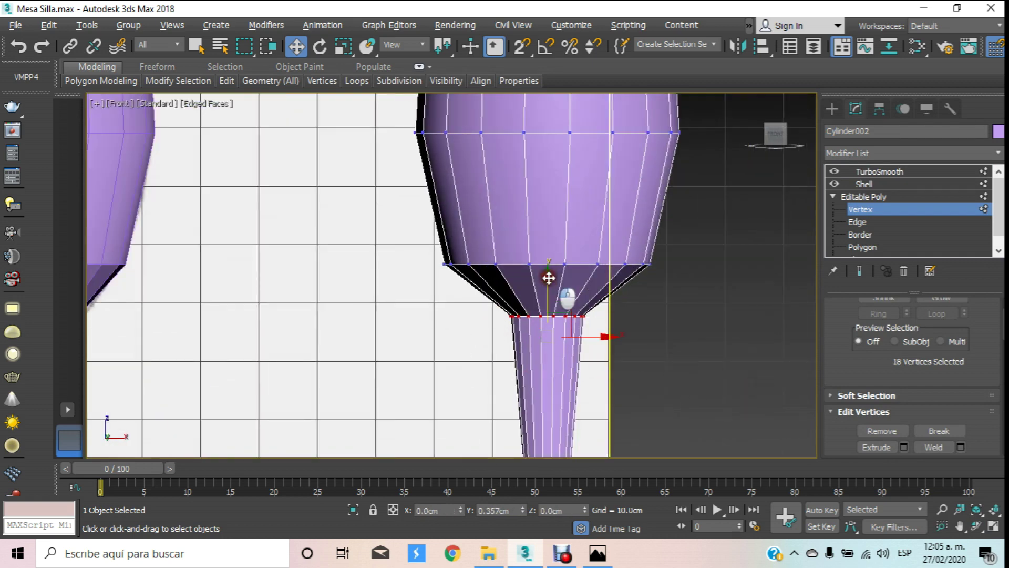
pyautogui.click(910, 171)
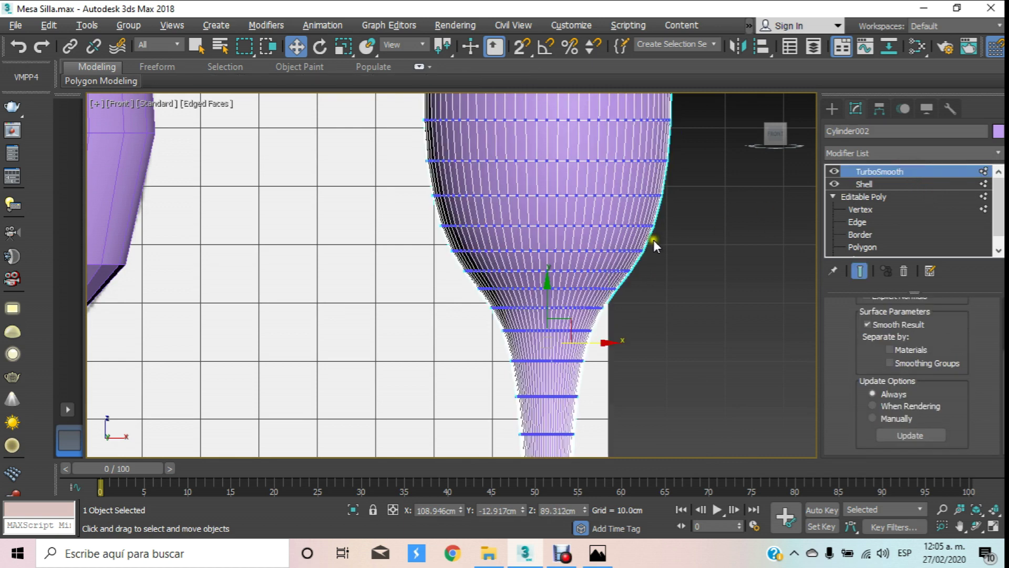
pyautogui.scroll(-4, 654, 240)
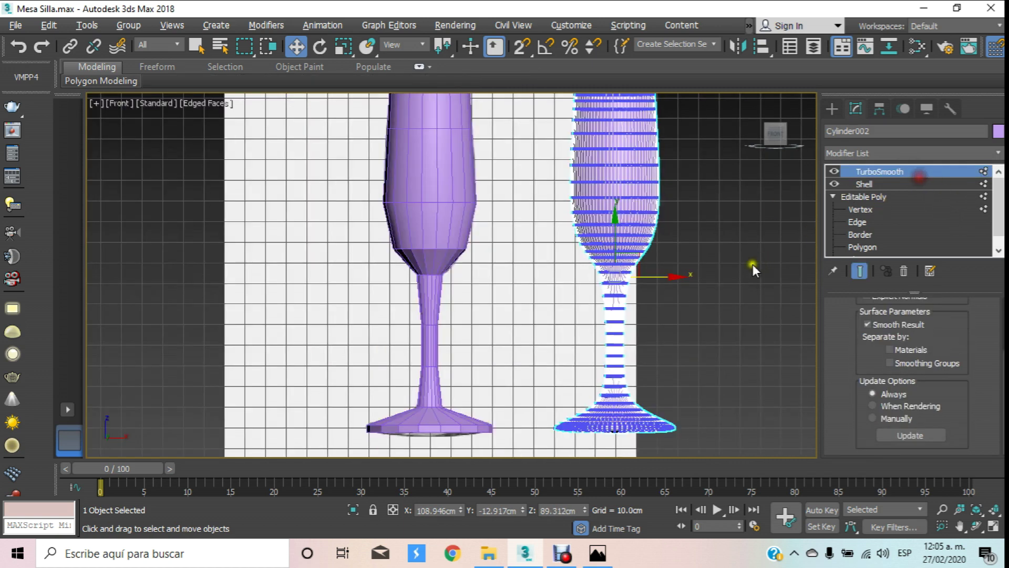
pyautogui.click(752, 264)
# Step: Move Cylinder001 off to the left and align Cylinder002 over the reference glass
pyautogui.click(456, 220)
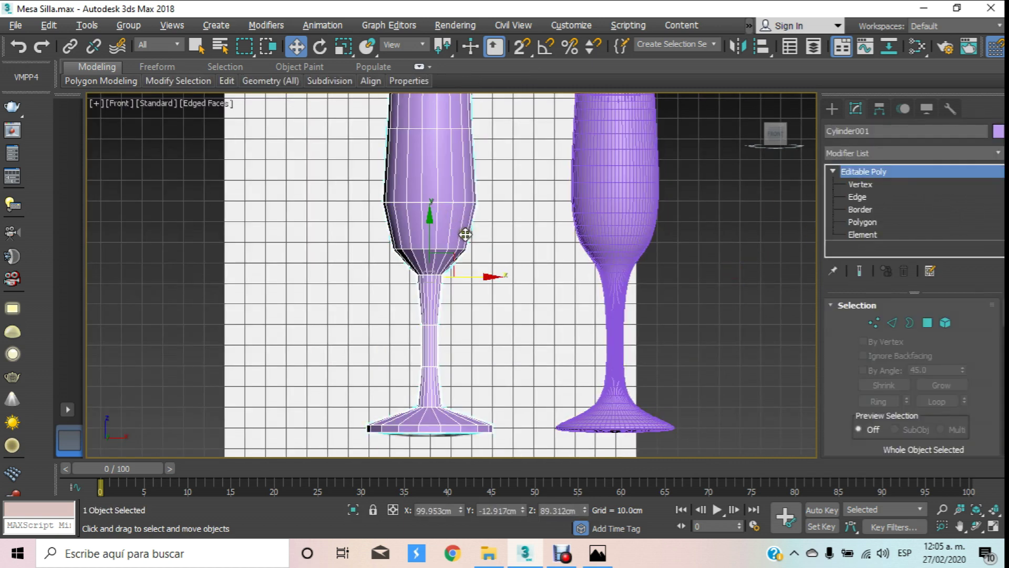
pyautogui.moveTo(473, 276); pyautogui.dragTo(219, 280)
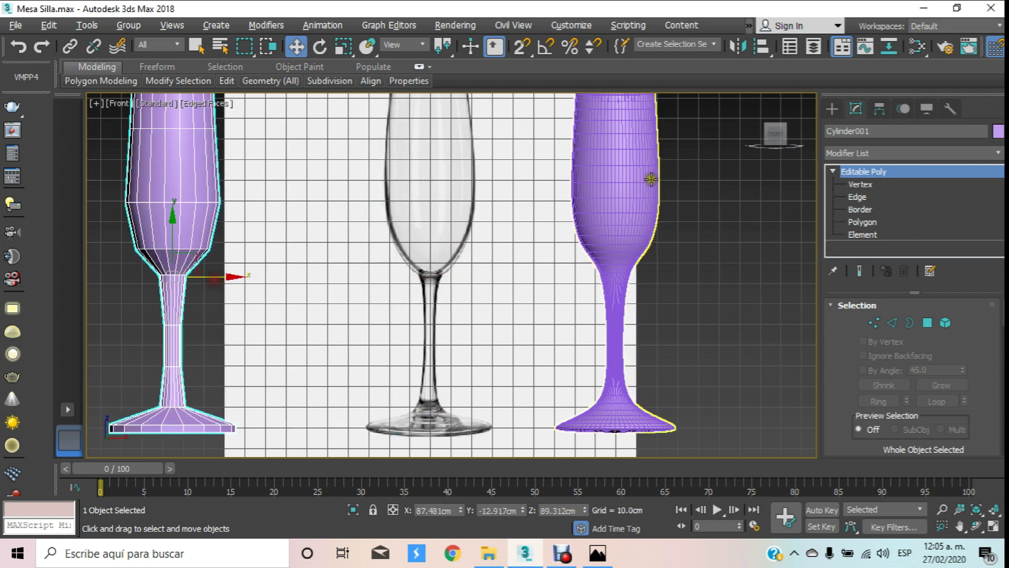
pyautogui.click(631, 181)
pyautogui.moveTo(668, 277); pyautogui.dragTo(480, 281)
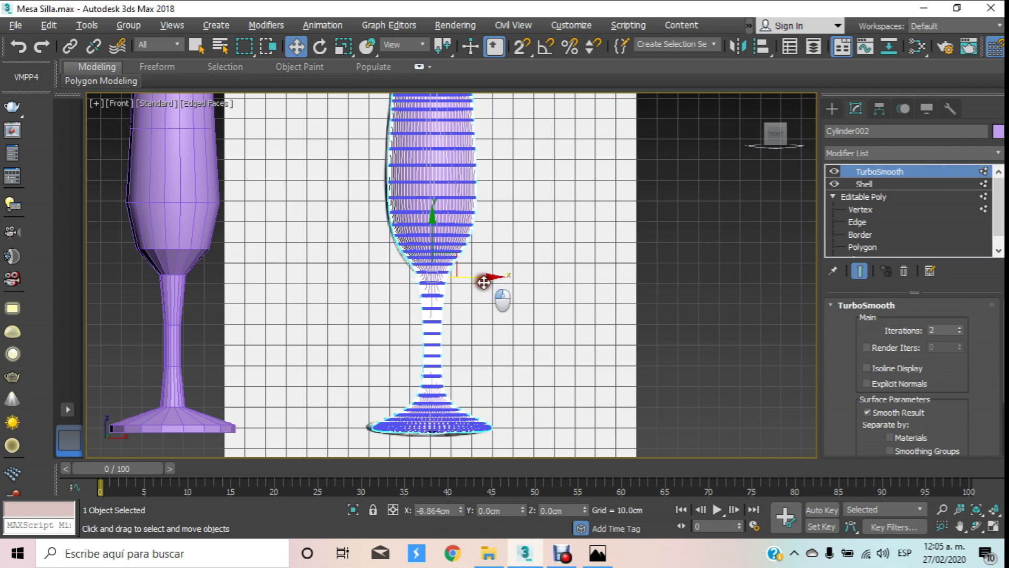
pyautogui.moveTo(480, 281); pyautogui.dragTo(483, 281)
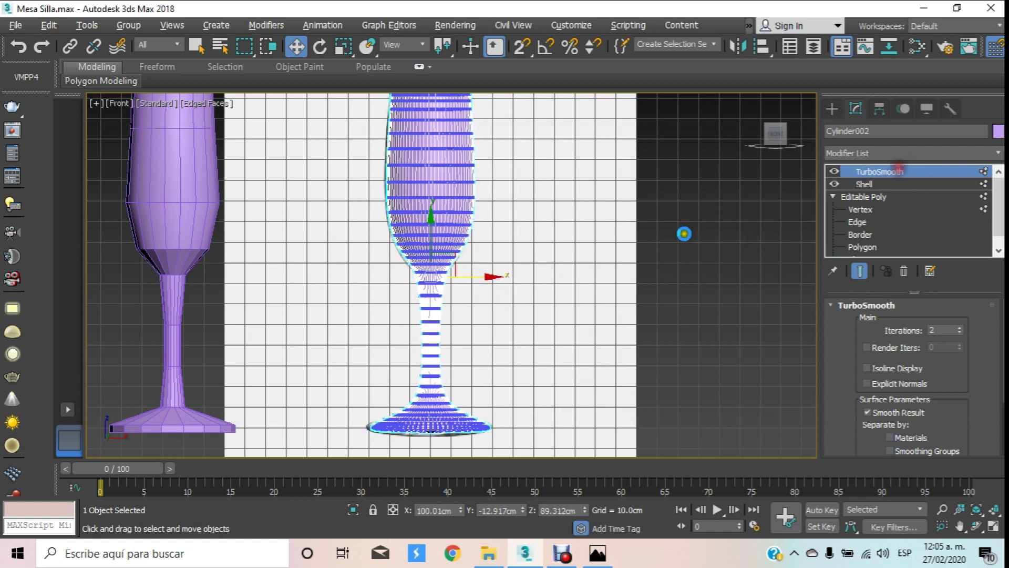
pyautogui.moveTo(684, 233); pyautogui.dragTo(669, 256, button='middle')
# Step: Inspect the smoothed goblet in Perspective view, then return to Front view
pyautogui.click(866, 208)
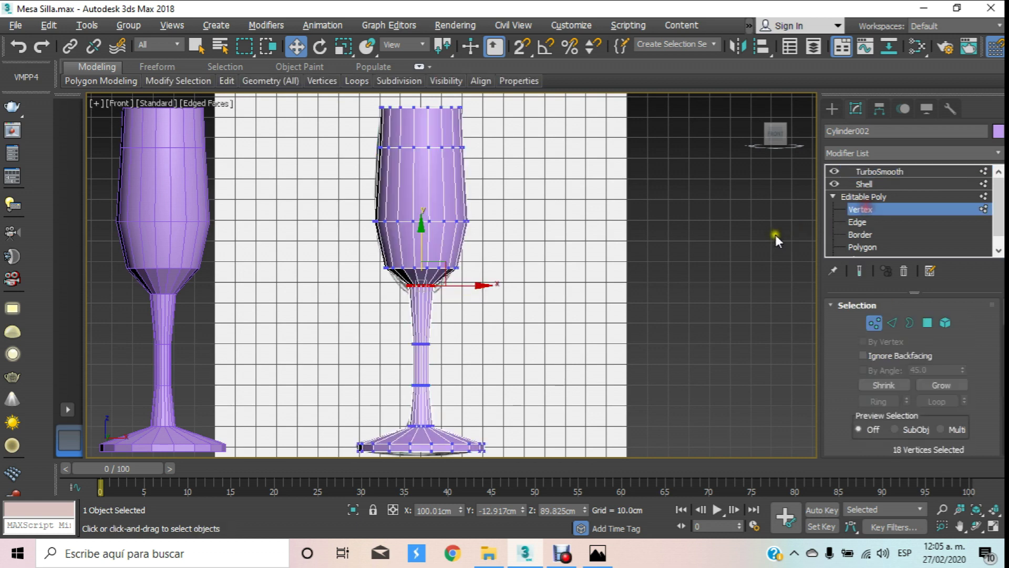
pyautogui.click(890, 211)
pyautogui.click(893, 173)
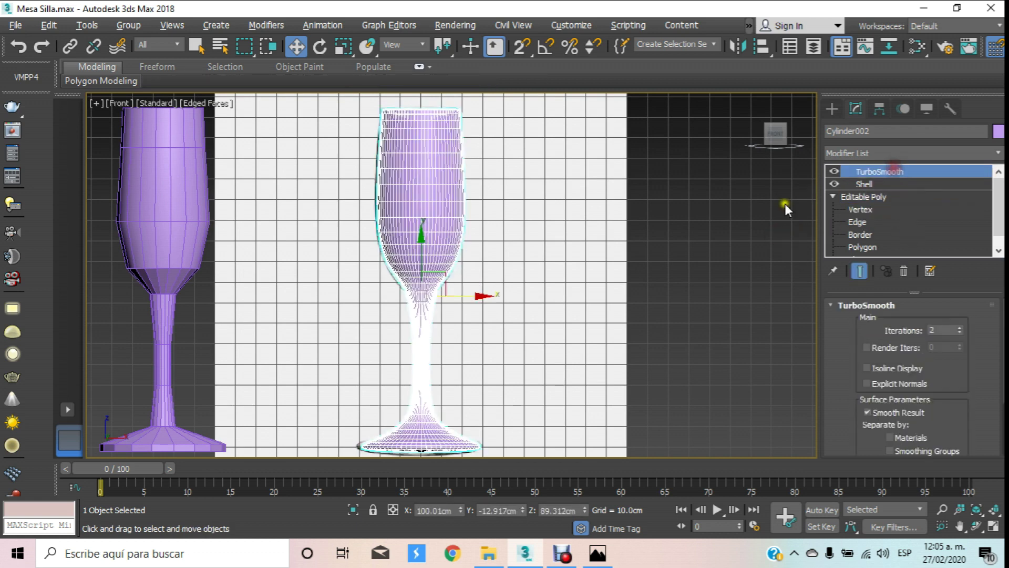
pyautogui.press('p')
pyautogui.keyDown('alt'); pyautogui.moveTo(590, 286); pyautogui.dragTo(689, 251, button='middle'); pyautogui.keyUp('alt')
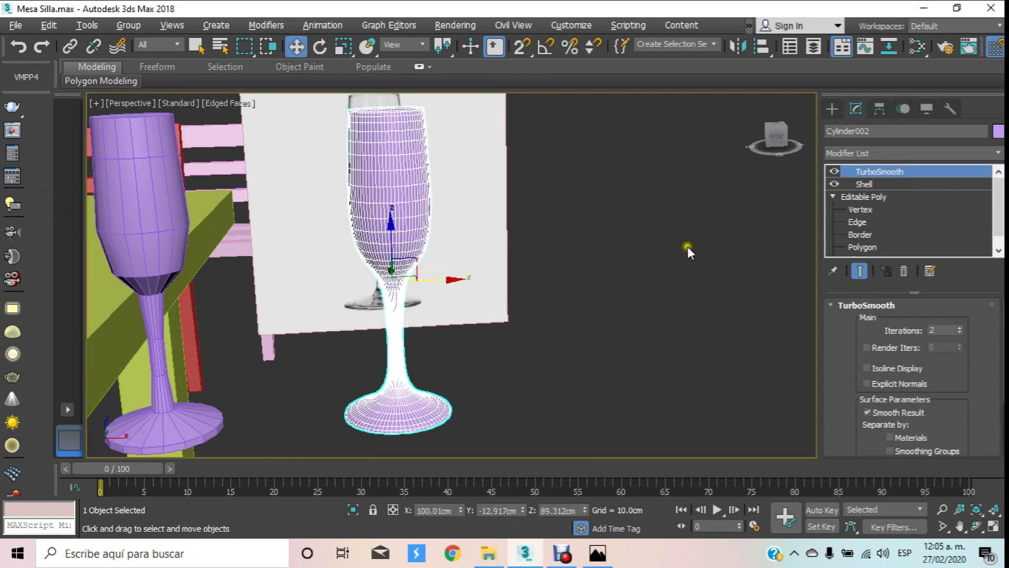
pyautogui.click(976, 526)
pyautogui.moveTo(489, 274); pyautogui.dragTo(532, 315)
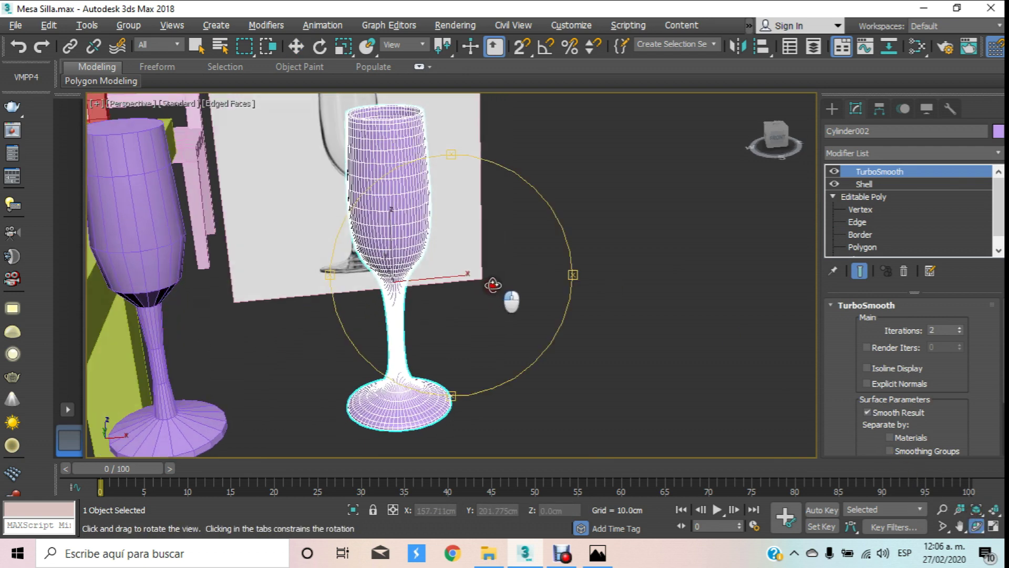
pyautogui.press('f')
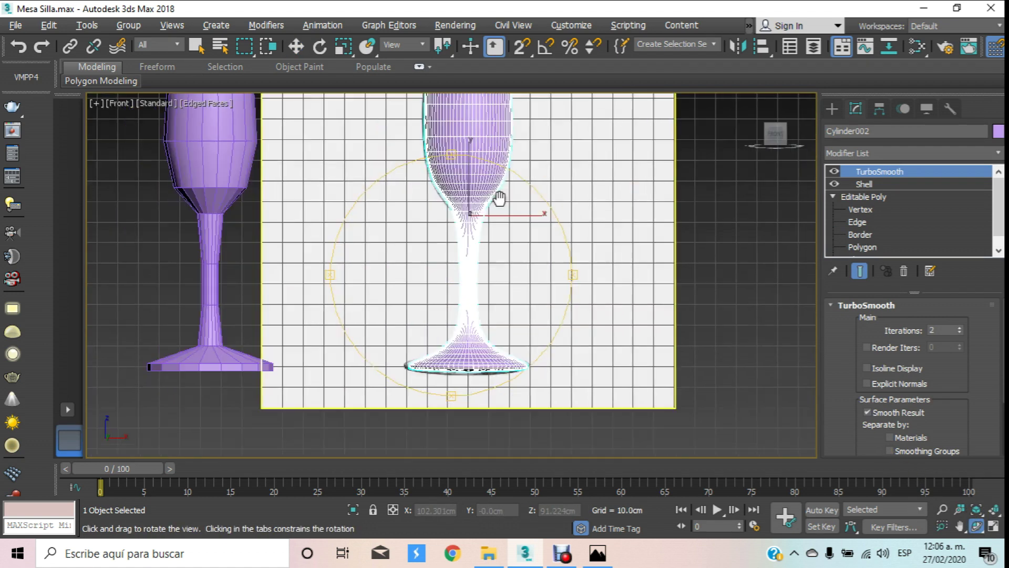
# Step: Select the stem's vertex rings with Select and Scale active
pyautogui.click(867, 210)
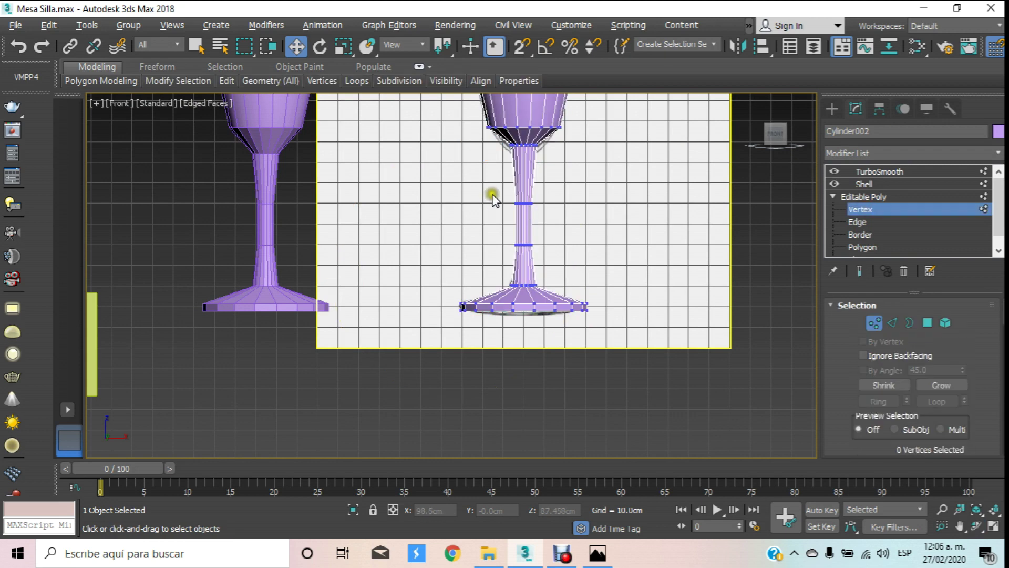
pyautogui.scroll(3, 492, 194)
pyautogui.moveTo(495, 184); pyautogui.dragTo(592, 314)
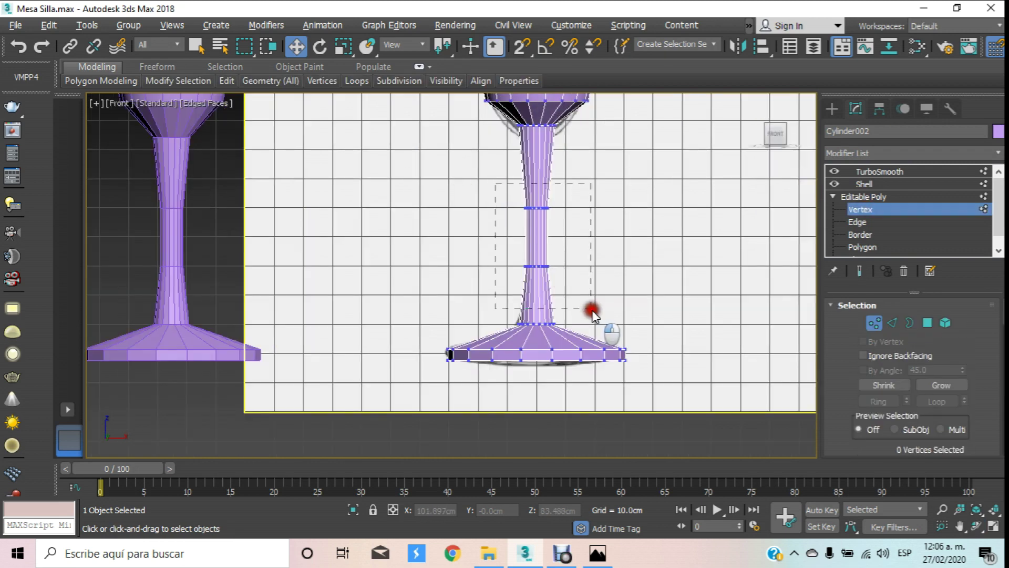
pyautogui.click(343, 47)
pyautogui.scroll(4, 528, 224)
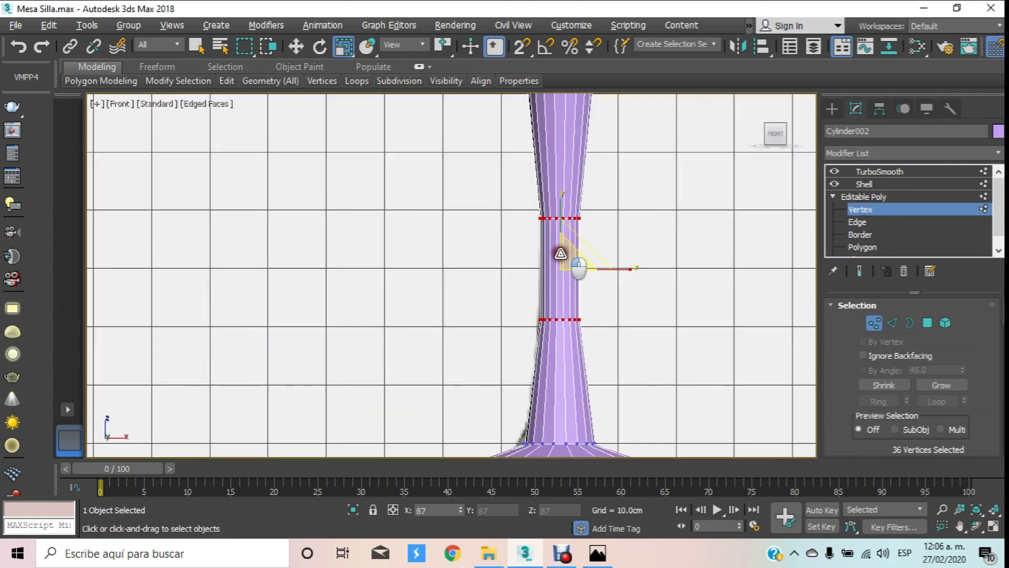
pyautogui.scroll(-2, 563, 264)
pyautogui.moveTo(563, 264); pyautogui.dragTo(506, 279, button='middle')
# Step: Scale the stem-top vertex ring narrower and show the TurboSmooth result
pyautogui.scroll(2, 506, 279)
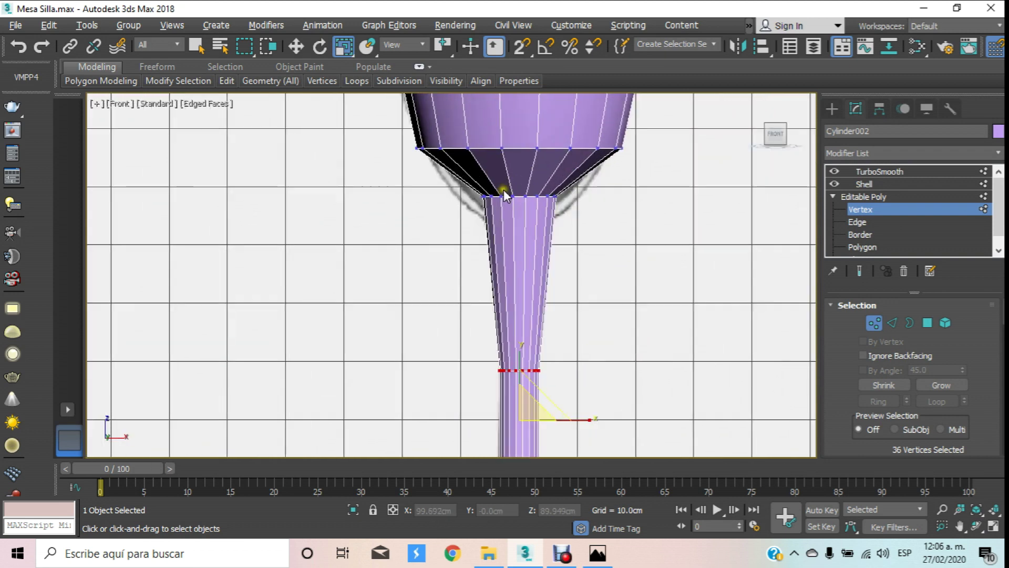
pyautogui.moveTo(452, 189)
pyautogui.mouseDown()
pyautogui.moveTo(541, 225)
pyautogui.moveTo(617, 237)
pyautogui.mouseUp()
pyautogui.moveTo(540, 200); pyautogui.dragTo(529, 215)
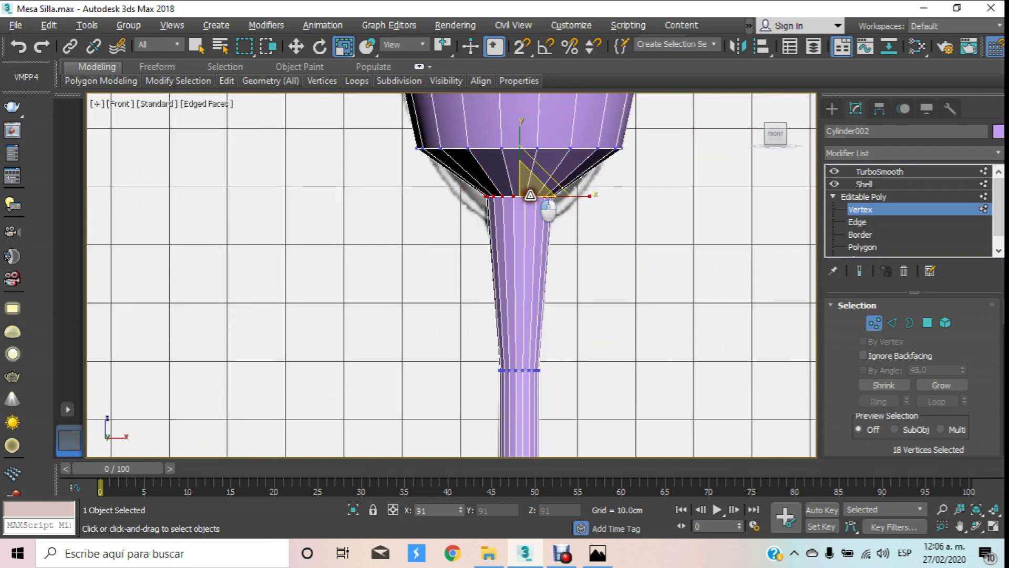
pyautogui.click(865, 210)
pyautogui.click(882, 172)
pyautogui.moveTo(699, 169); pyautogui.dragTo(629, 214, button='middle')
pyautogui.scroll(-5, 629, 215)
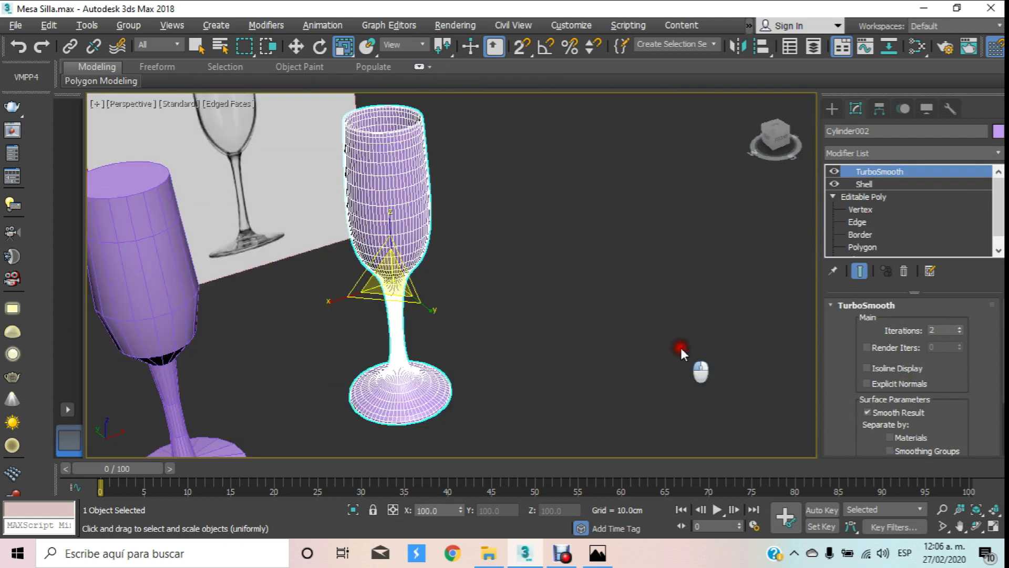
# Step: Orbit the Perspective view and move Cylinder001 off to the right
pyautogui.click(681, 348)
pyautogui.click(976, 527)
pyautogui.moveTo(481, 319)
pyautogui.mouseDown()
pyautogui.moveTo(486, 333)
pyautogui.moveTo(439, 279)
pyautogui.mouseUp()
pyautogui.scroll(-5, 430, 284)
pyautogui.scroll(5, 429, 284)
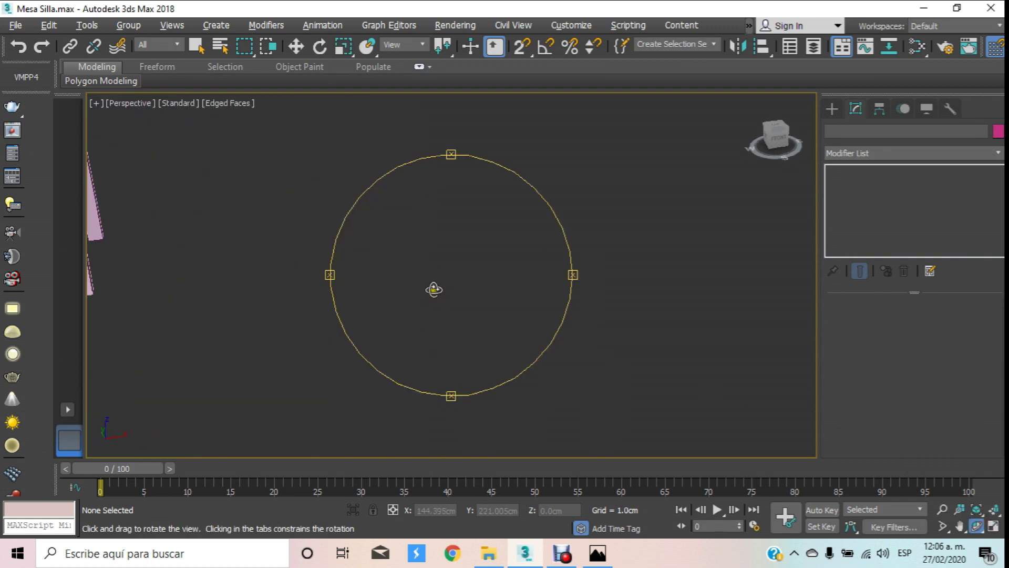
pyautogui.scroll(-3, 414, 275)
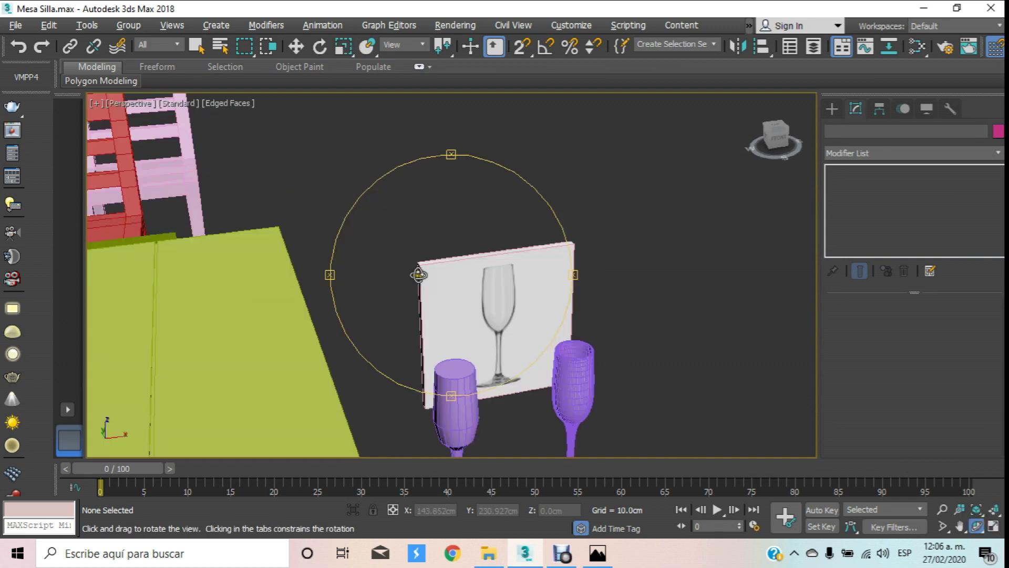
pyautogui.click(296, 46)
pyautogui.click(559, 352)
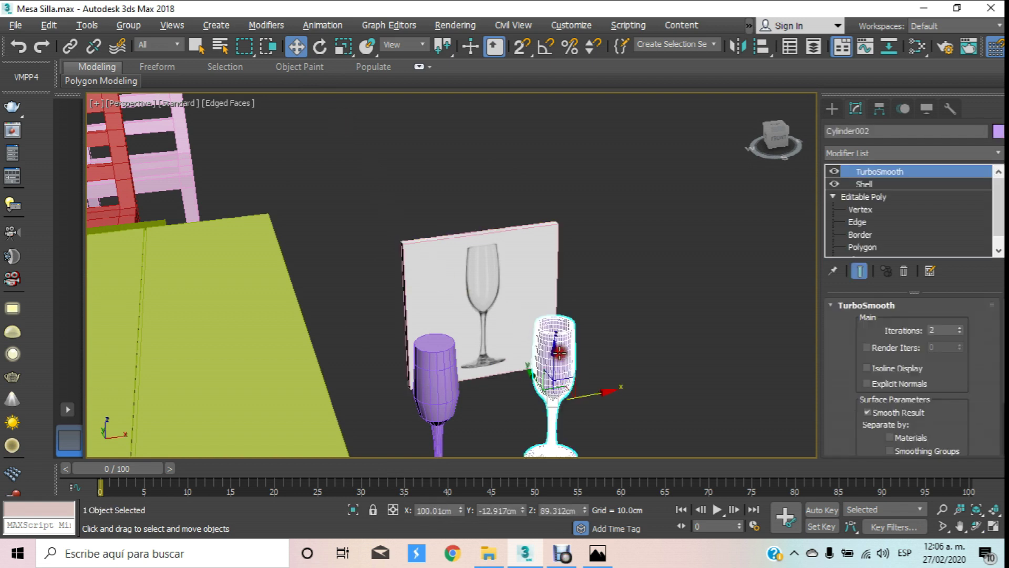
pyautogui.click(460, 395)
pyautogui.moveTo(471, 415); pyautogui.dragTo(693, 344)
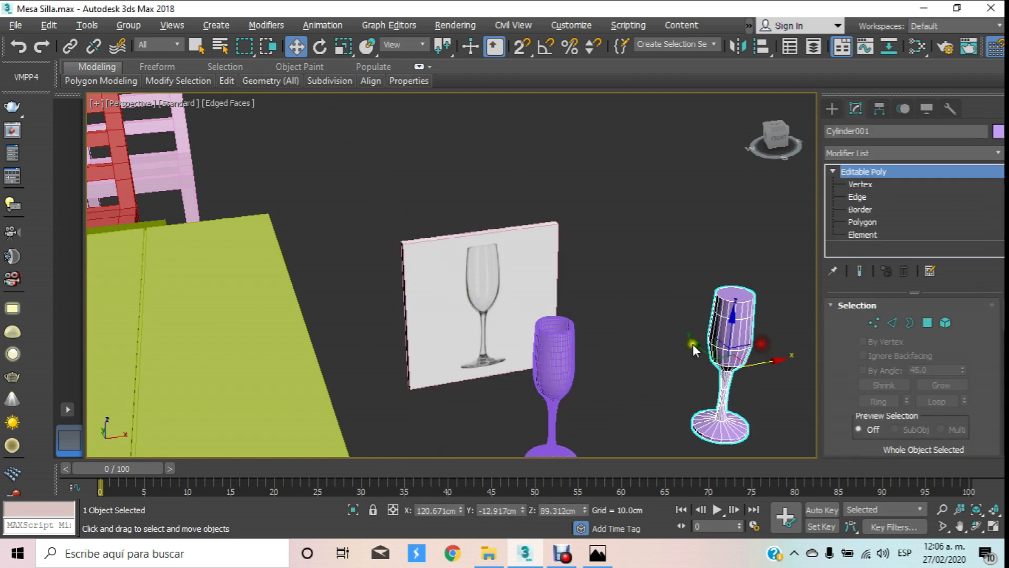
# Step: Move the smoothed goblet off the reference and frame the photo in Front view
pyautogui.moveTo(693, 344); pyautogui.dragTo(504, 288, button='middle')
pyautogui.click(421, 311)
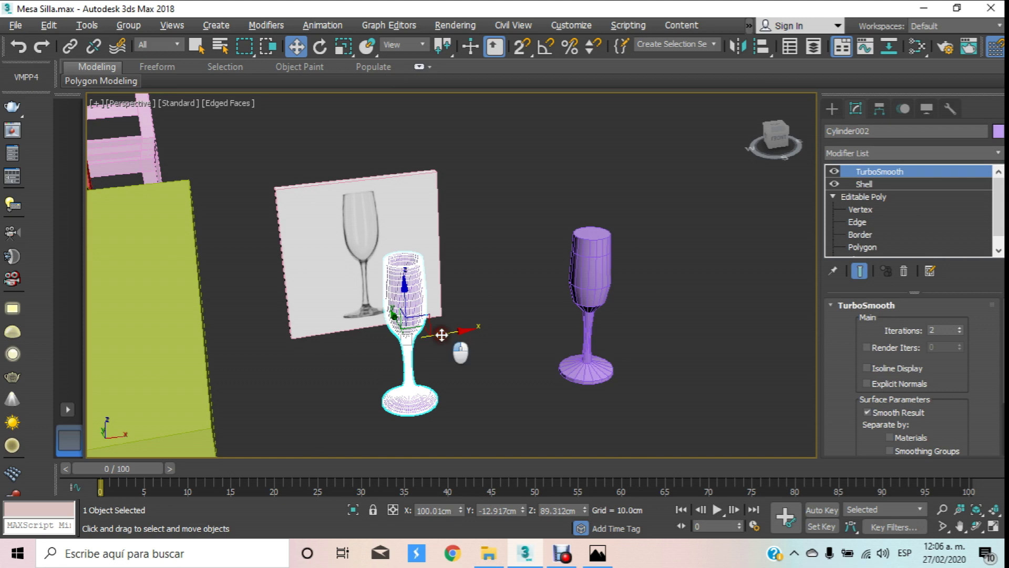
pyautogui.moveTo(441, 334); pyautogui.dragTo(724, 292)
pyautogui.click(484, 282)
pyautogui.press('f')
pyautogui.moveTo(484, 282)
pyautogui.mouseDown(button='middle')
pyautogui.moveTo(372, 315)
pyautogui.moveTo(430, 325)
pyautogui.mouseUp(button='middle')
pyautogui.click(832, 108)
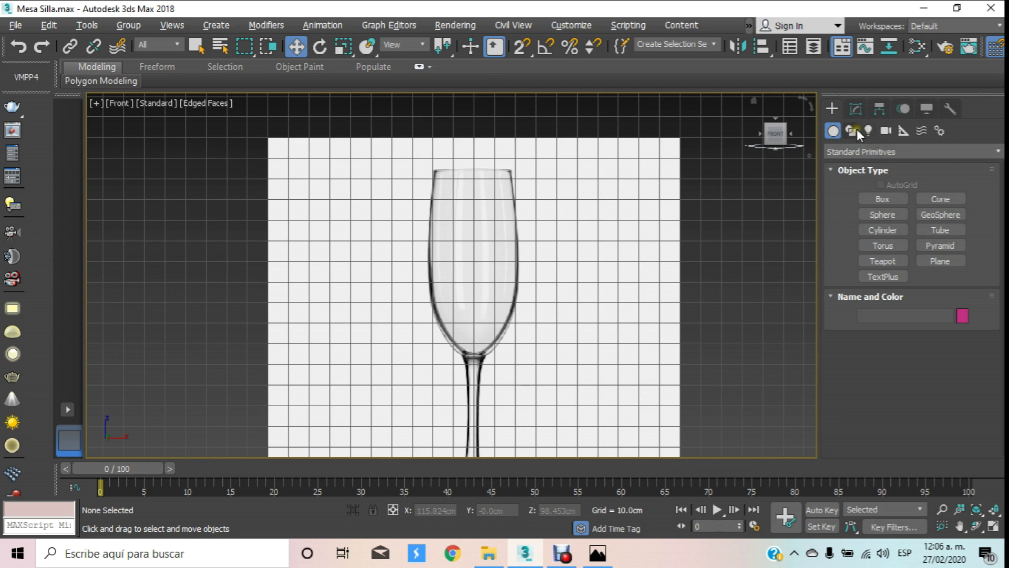
# Step: Choose the Line spline tool after trying and cancelling an arc
pyautogui.click(856, 130)
pyautogui.click(896, 212)
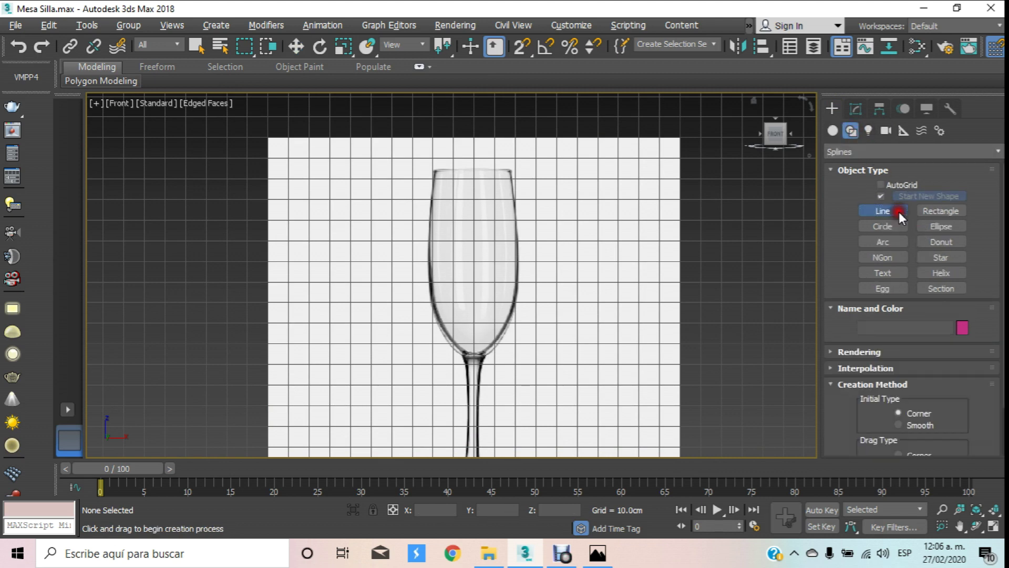
pyautogui.click(883, 242)
pyautogui.moveTo(434, 160); pyautogui.dragTo(464, 349)
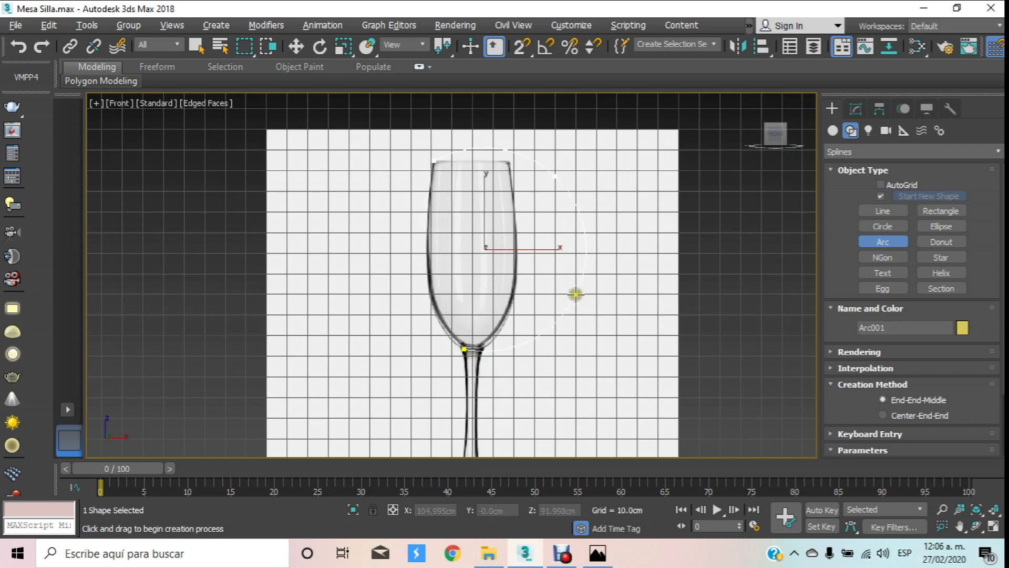
pyautogui.rightClick(689, 293)
pyautogui.click(879, 211)
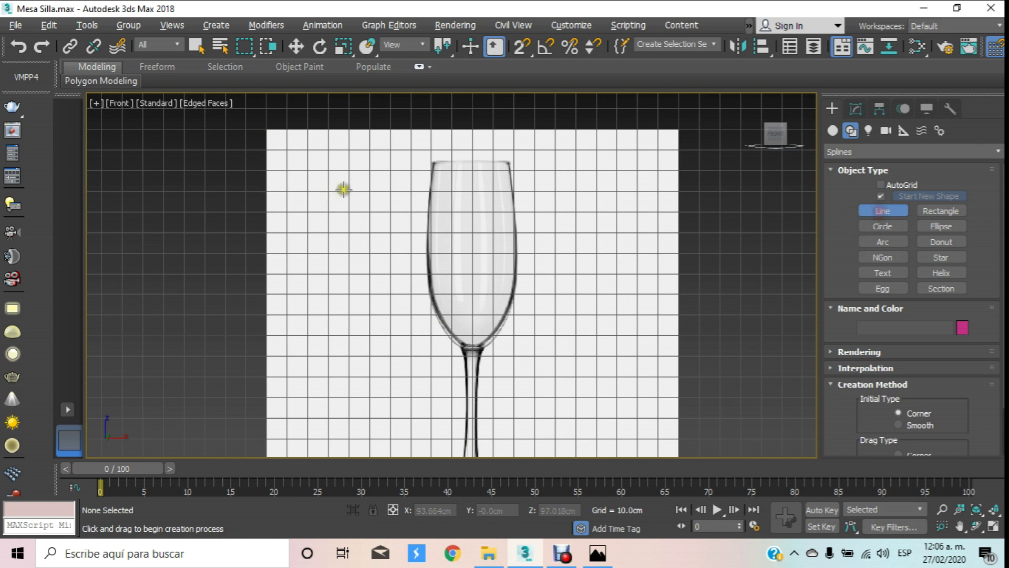
pyautogui.scroll(3, 442, 210)
# Step: Trace the profile from the rim's top-left down the bowl edge to its bottom
pyautogui.click(420, 140)
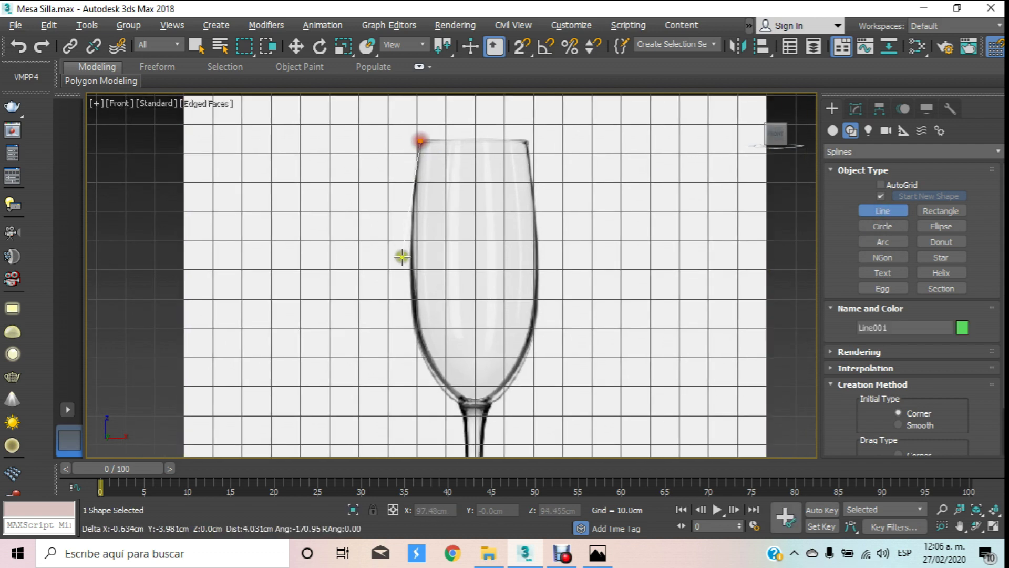
pyautogui.click(409, 277)
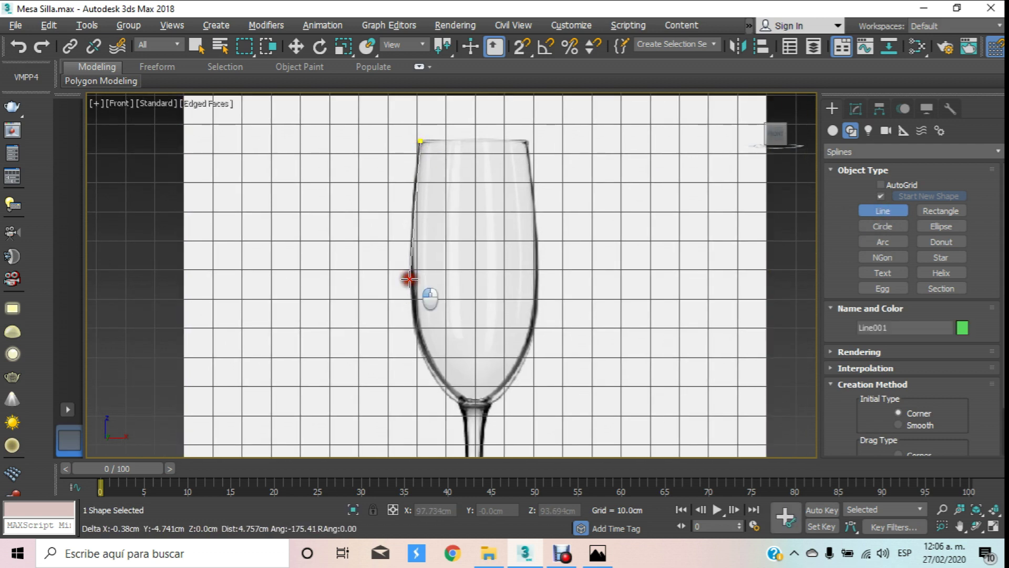
pyautogui.click(428, 370)
pyautogui.click(457, 402)
pyautogui.scroll(-3, 458, 404)
pyautogui.scroll(3, 481, 445)
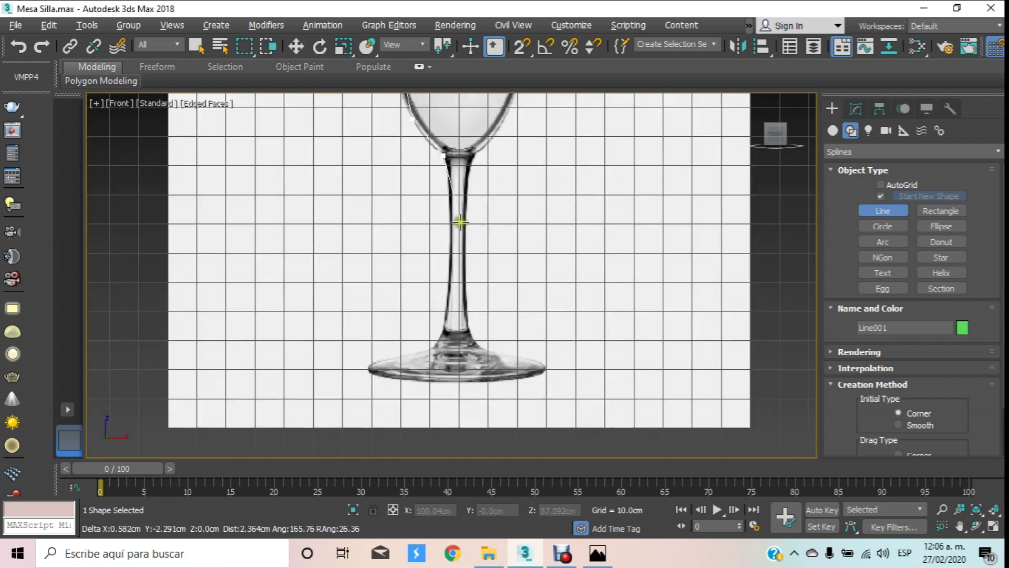
# Step: Continue the line down the stem and across the base to its centre, then finish it
pyautogui.click(451, 251)
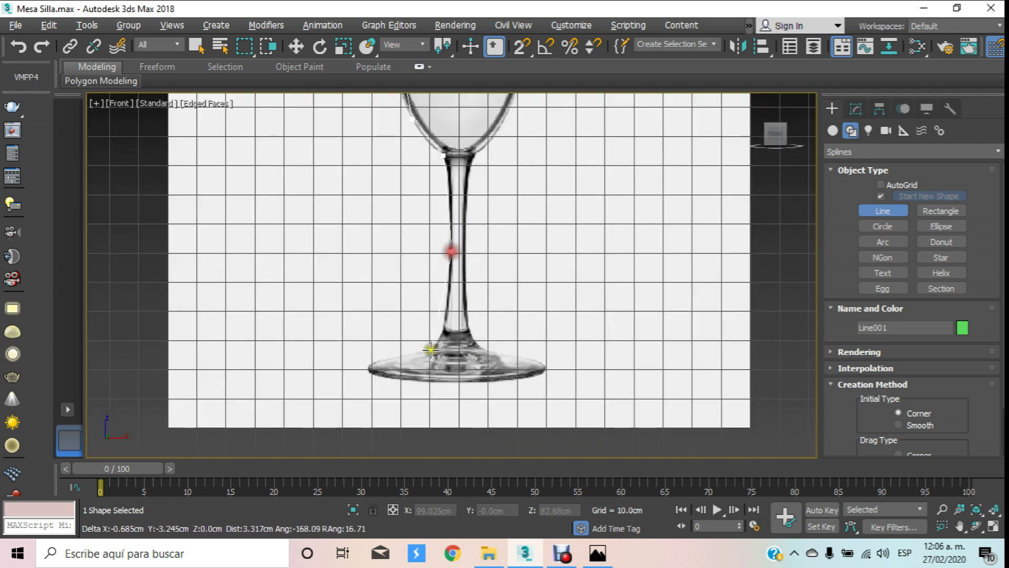
pyautogui.click(431, 354)
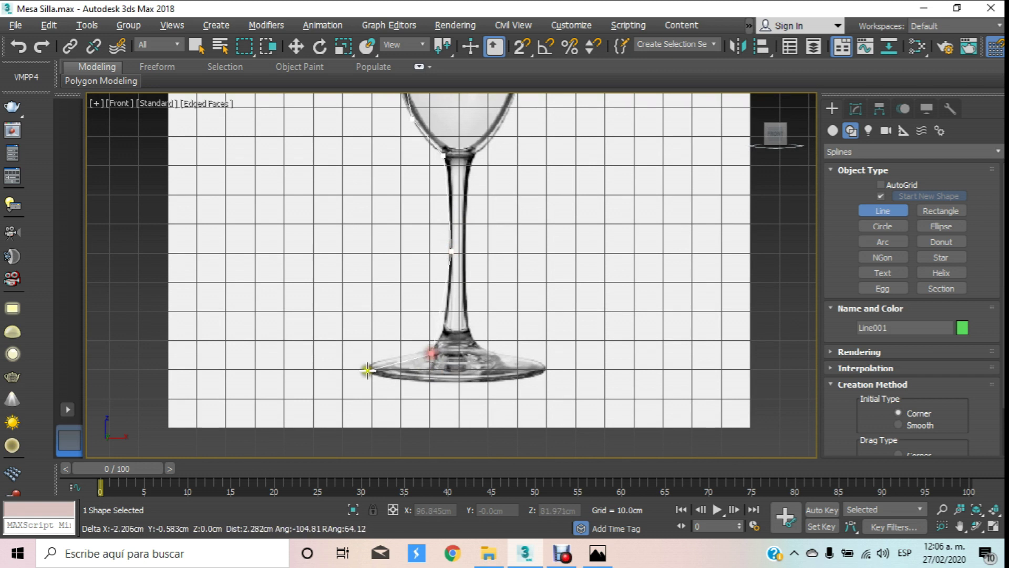
pyautogui.click(370, 370)
pyautogui.click(460, 370)
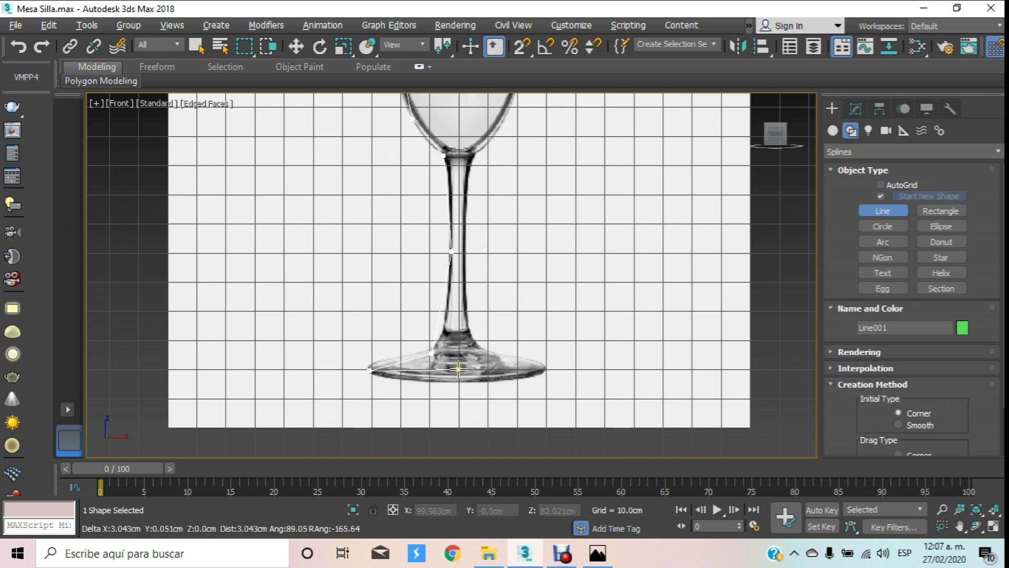
pyautogui.scroll(-5, 463, 315)
pyautogui.scroll(6, 496, 286)
pyautogui.scroll(-4, 498, 176)
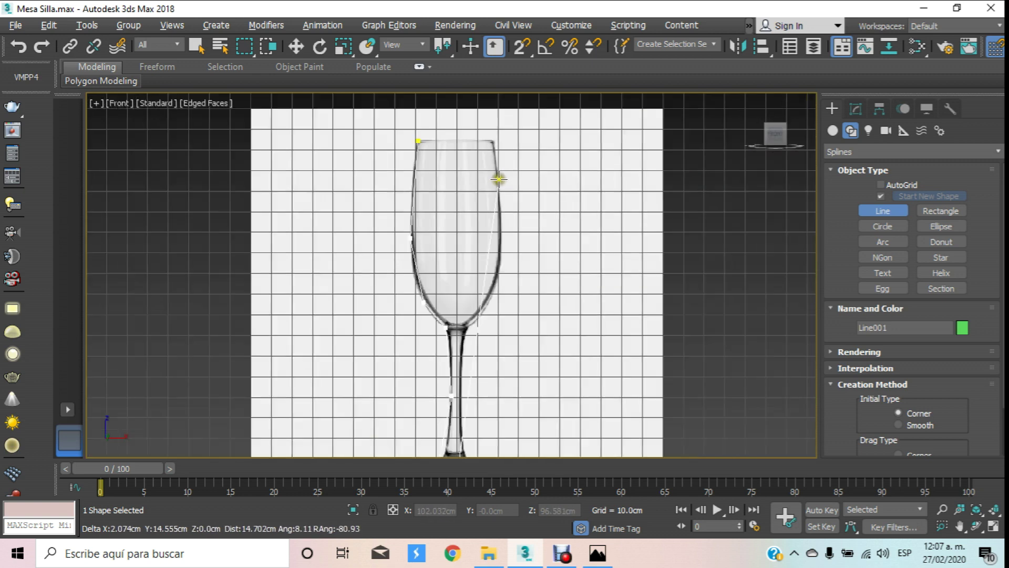
pyautogui.scroll(2, 465, 158)
pyautogui.rightClick(429, 130)
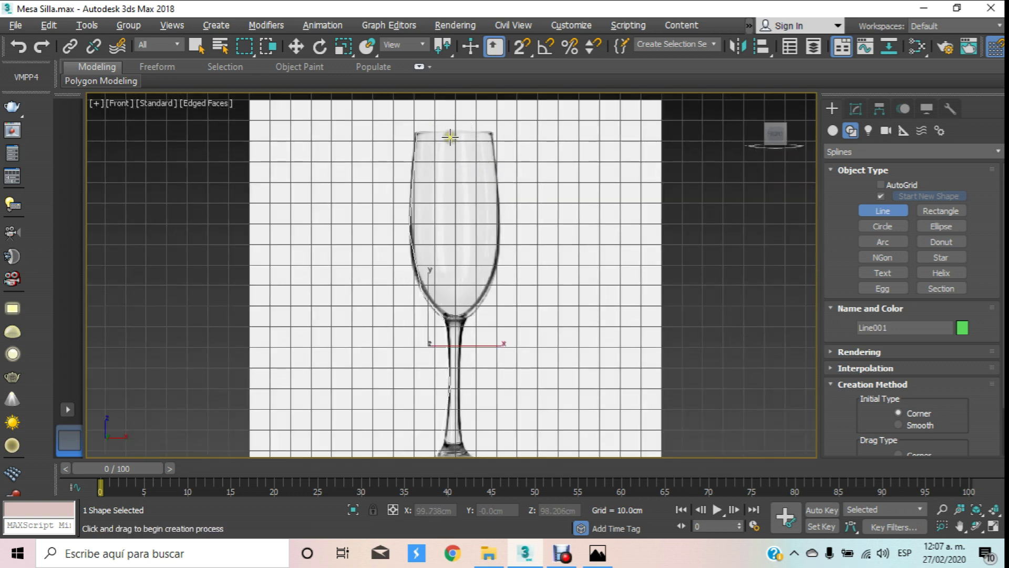
# Step: Select the reference photo plane Box028 and toggle its see-through display (Alt+X)
pyautogui.scroll(-3, 449, 150)
pyautogui.scroll(2, 444, 150)
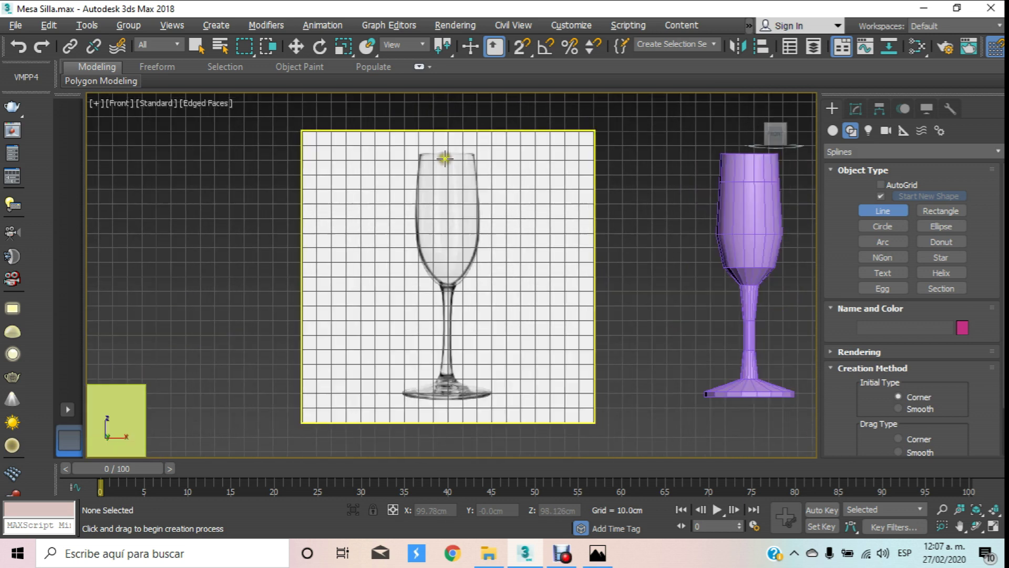
pyautogui.moveTo(448, 158); pyautogui.dragTo(442, 156, button='middle')
pyautogui.click(304, 45)
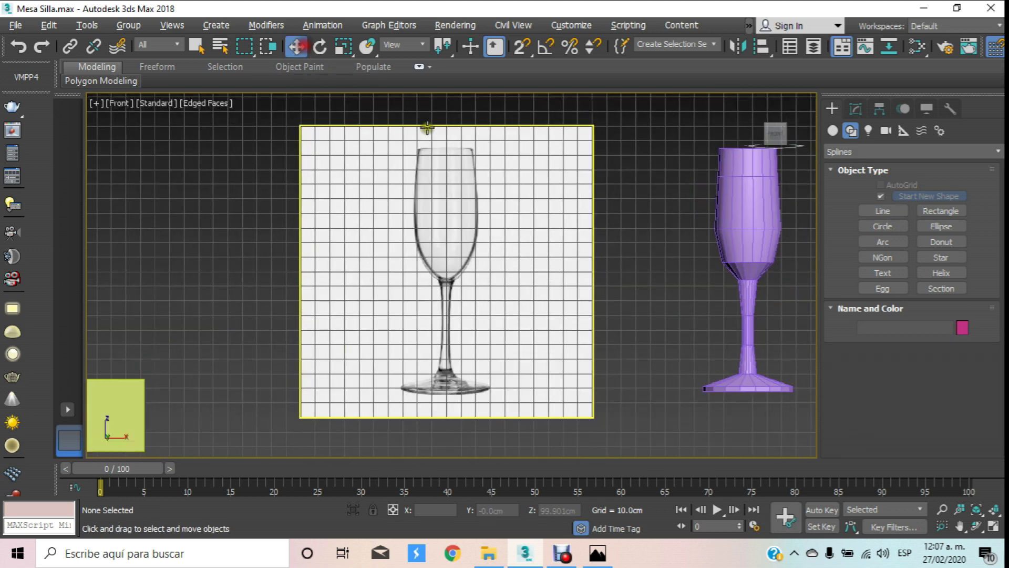
pyautogui.click(553, 165)
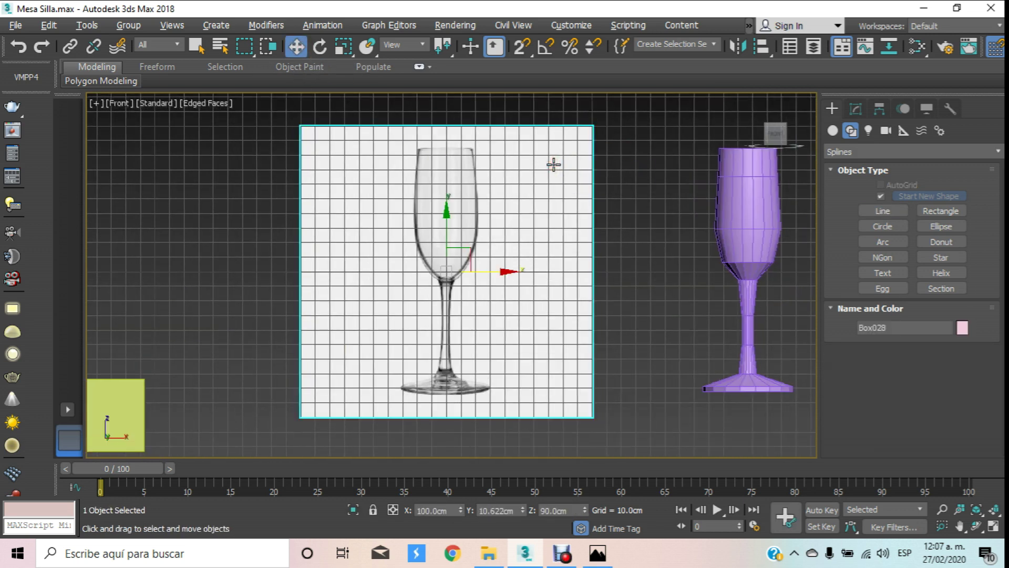
pyautogui.hotkey('alt', 'x')
# Step: Start a Line at the rim centre and trace down the bowl's left edge to its bottom
pyautogui.click(894, 217)
pyautogui.scroll(2, 459, 154)
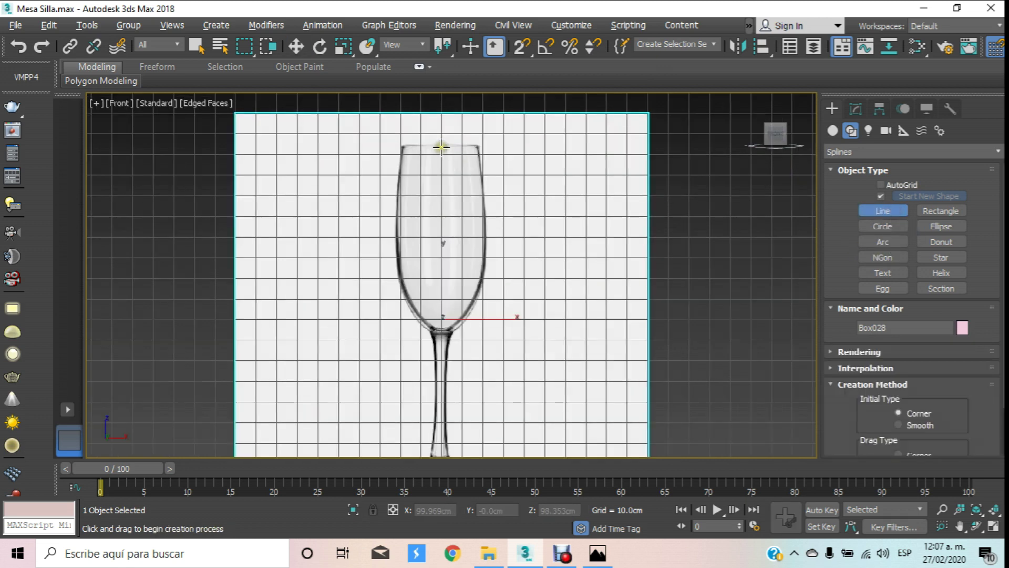
pyautogui.click(441, 143)
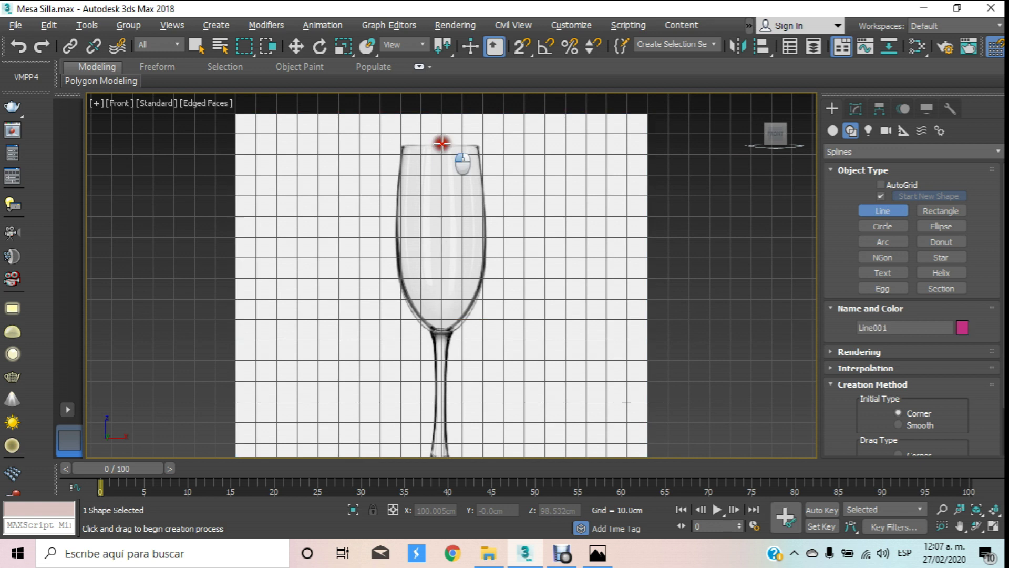
pyautogui.click(401, 143)
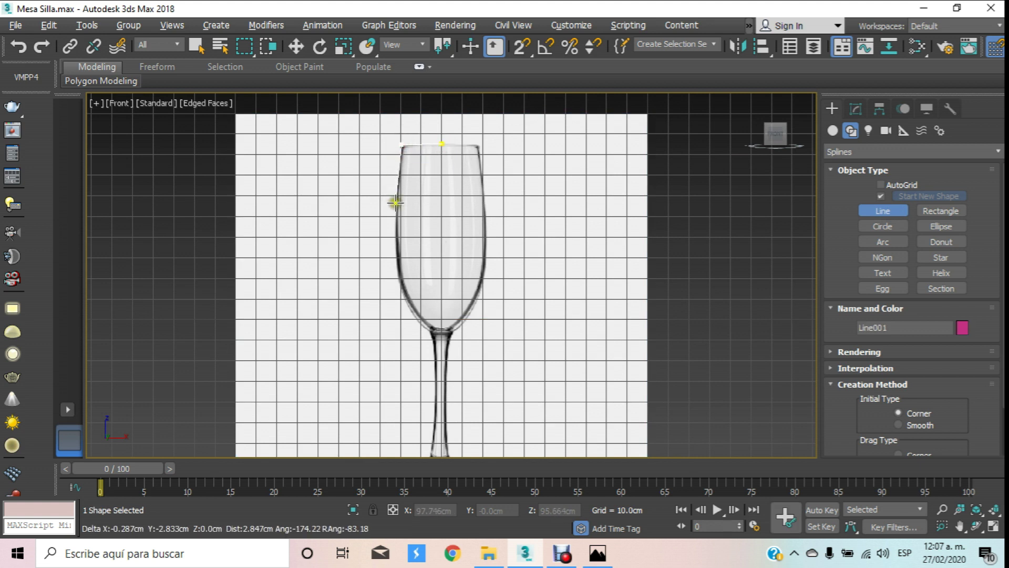
pyautogui.click(398, 200)
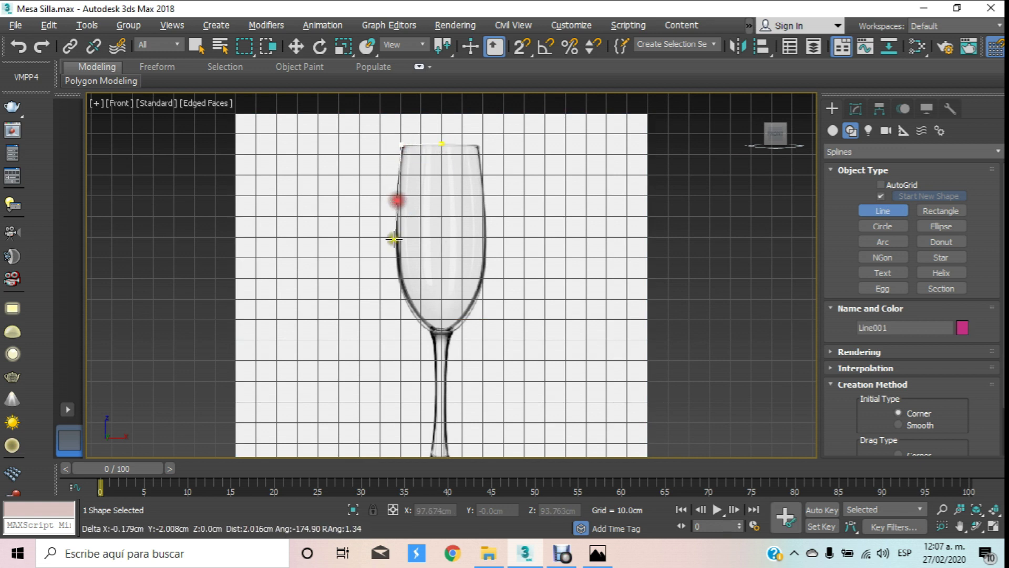
pyautogui.click(396, 265)
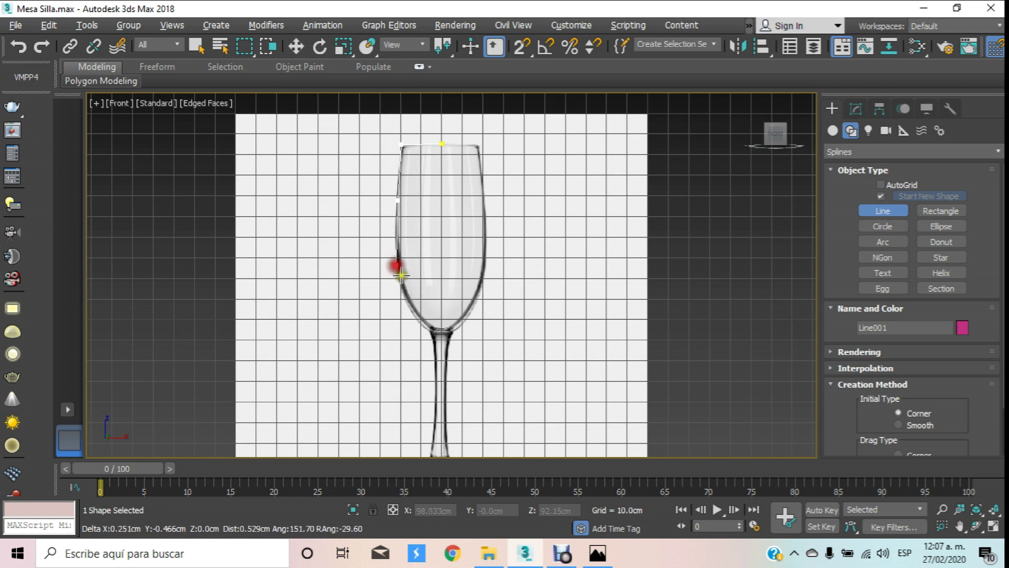
pyautogui.click(413, 311)
pyautogui.click(430, 334)
pyautogui.scroll(-3, 427, 339)
pyautogui.scroll(5, 445, 357)
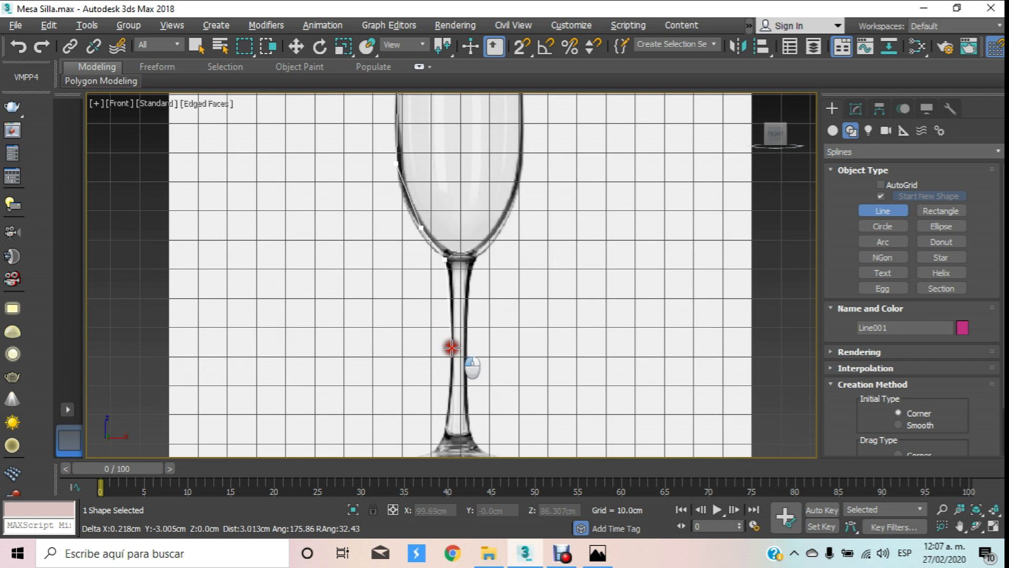
# Step: Continue the profile down the stem and across the foot, then close it at the start
pyautogui.click(451, 347)
pyautogui.scroll(-3, 451, 347)
pyautogui.scroll(3, 443, 404)
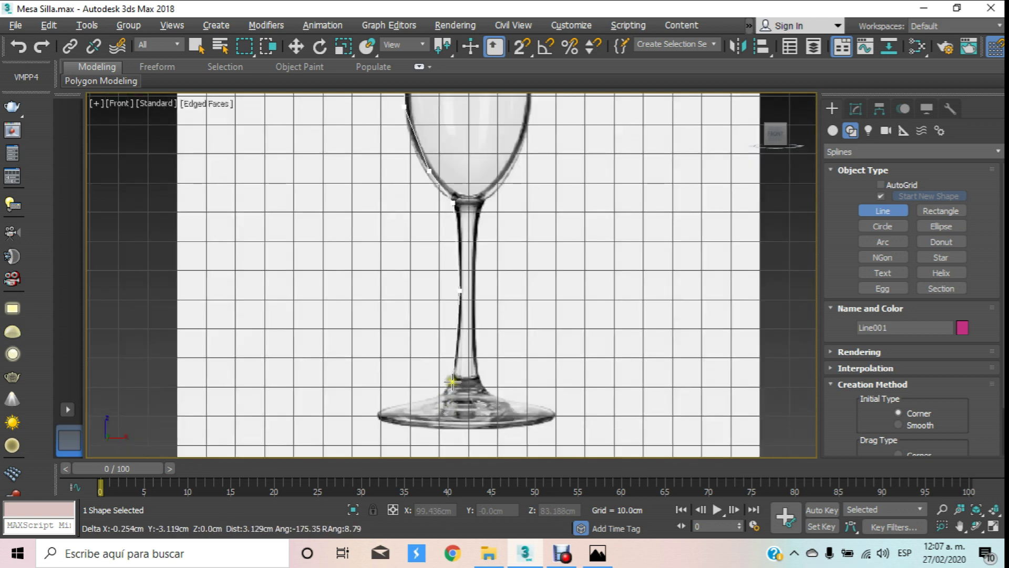
pyautogui.click(440, 397)
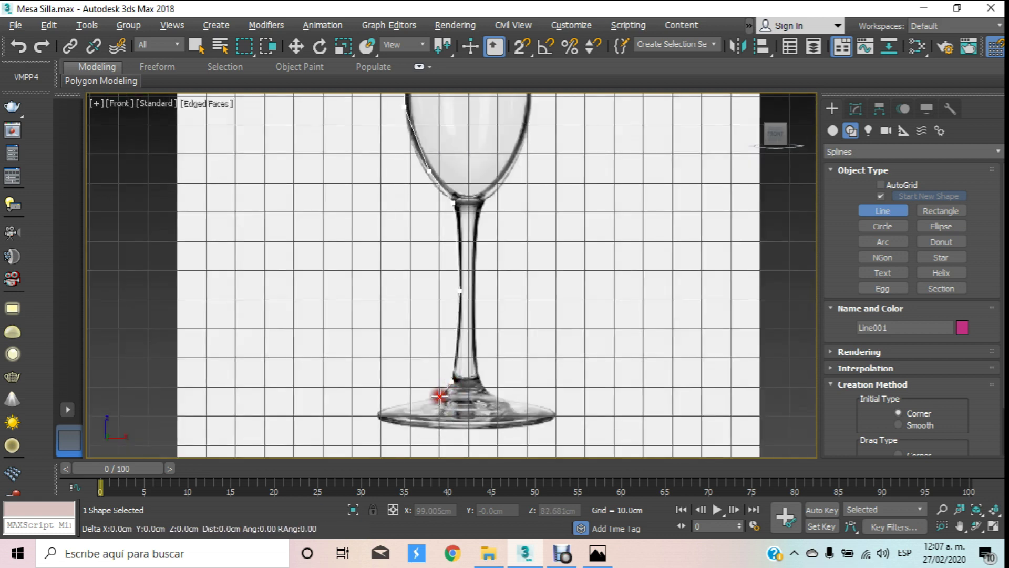
pyautogui.click(377, 414)
pyautogui.click(471, 415)
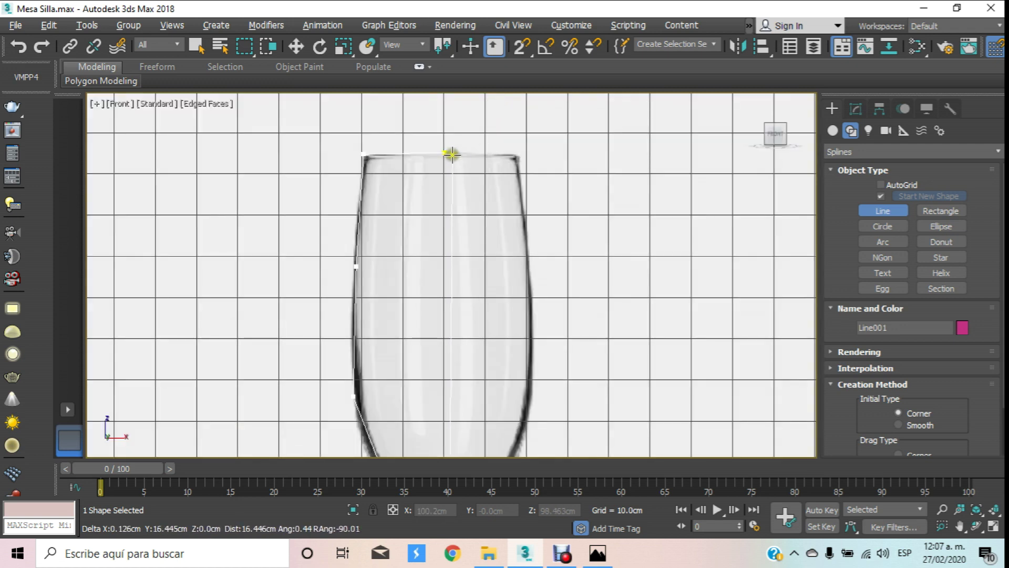
pyautogui.click(445, 152)
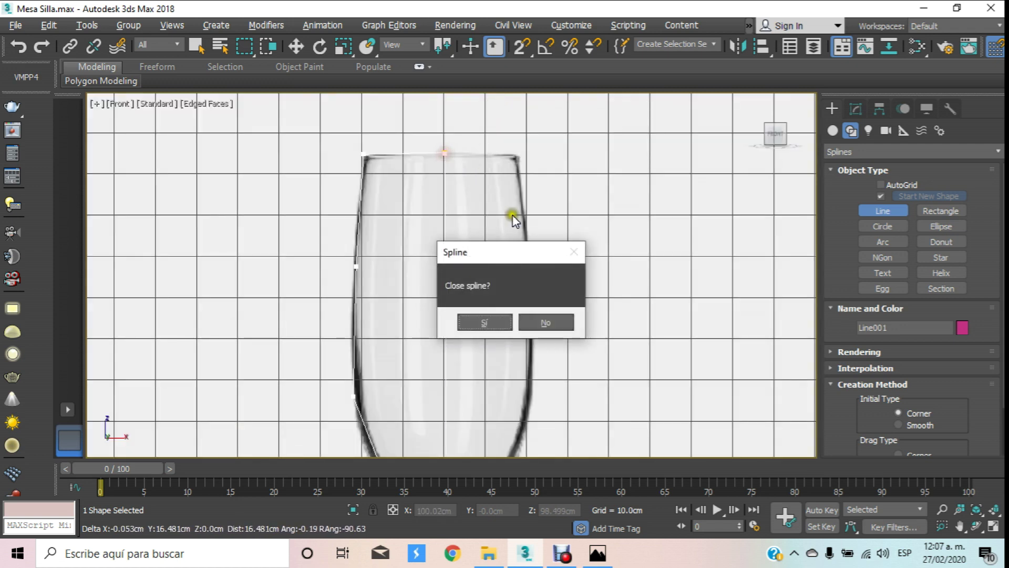
pyautogui.click(484, 321)
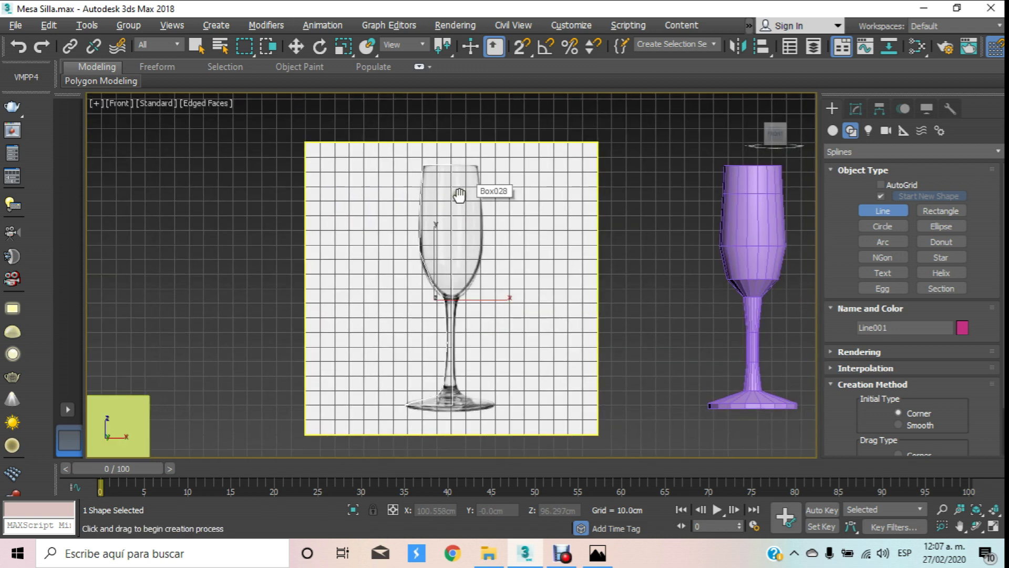
# Step: Select the traced profile Line001 in the Modify panel
pyautogui.click(296, 46)
pyautogui.click(203, 223)
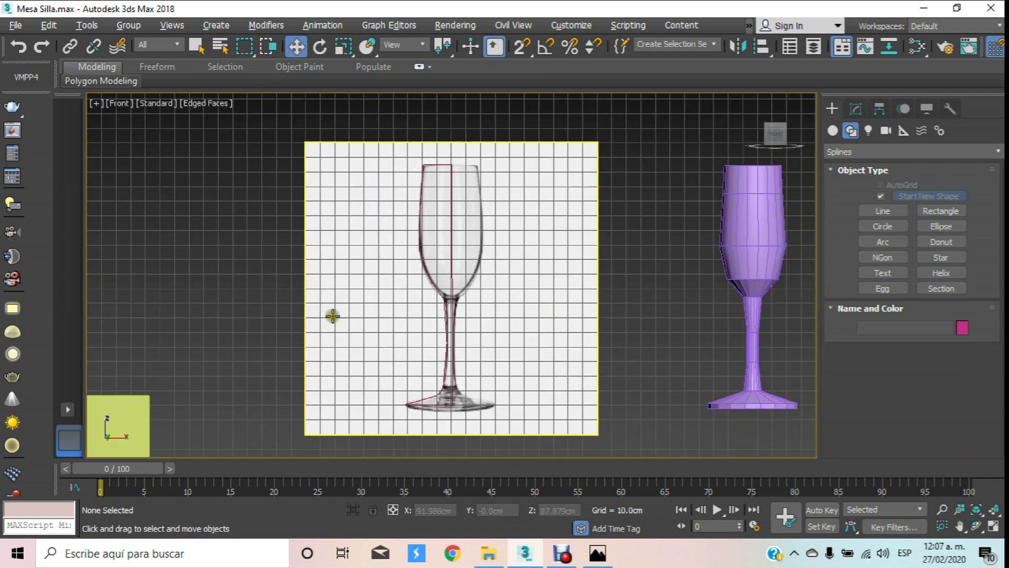
pyautogui.click(857, 107)
pyautogui.click(452, 203)
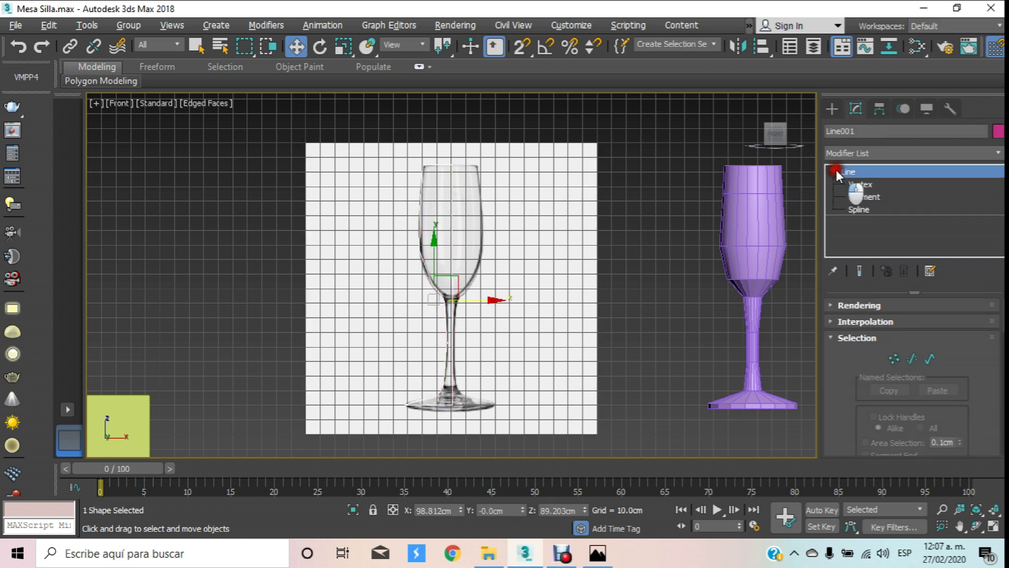
# Step: Convert all of the profile's segments to straight Line segments
pyautogui.click(864, 197)
pyautogui.moveTo(349, 141); pyautogui.dragTo(547, 471)
pyautogui.scroll(2, 438, 127)
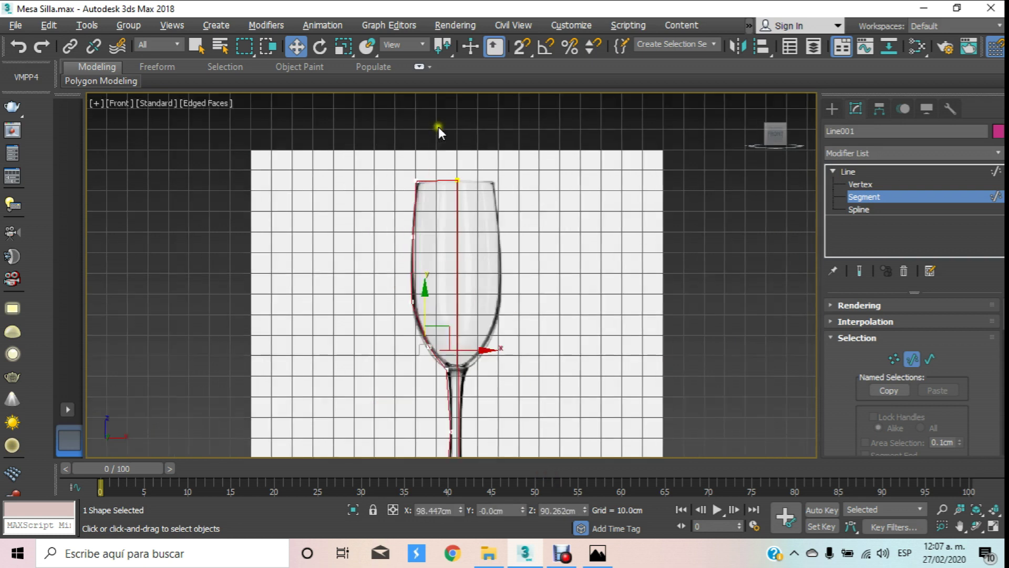
pyautogui.scroll(2, 439, 128)
pyautogui.scroll(-2, 504, 207)
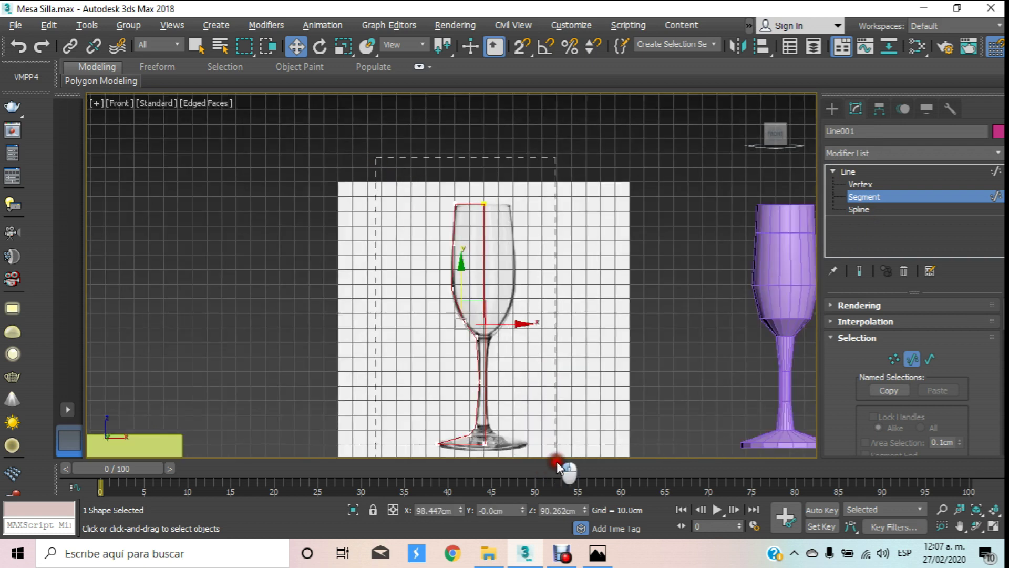
pyautogui.rightClick(479, 225)
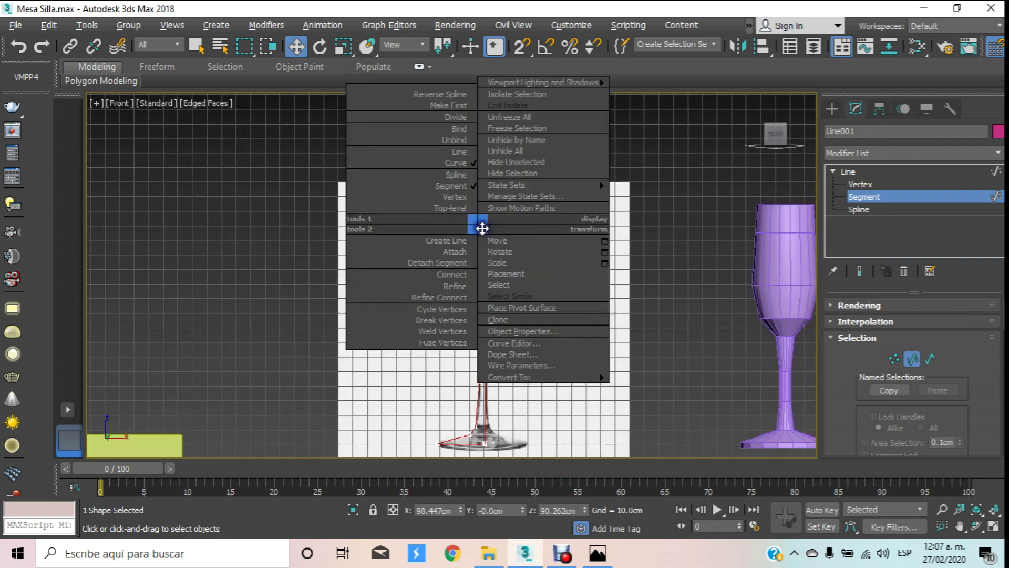
pyautogui.click(463, 156)
# Step: Select all of the profile's vertices to change their vertex type
pyautogui.click(861, 187)
pyautogui.moveTo(451, 210); pyautogui.dragTo(447, 183, button='middle')
pyautogui.moveTo(423, 149); pyautogui.dragTo(605, 442)
pyautogui.rightClick(476, 381)
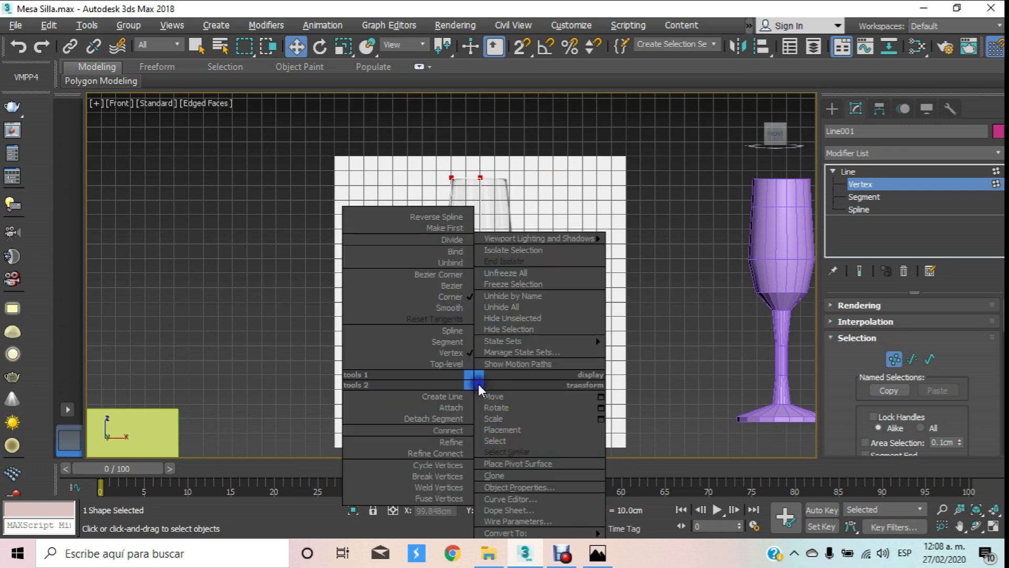
# Step: Set all vertices to Corner and zoom in on the rim-centre vertex
pyautogui.click(457, 297)
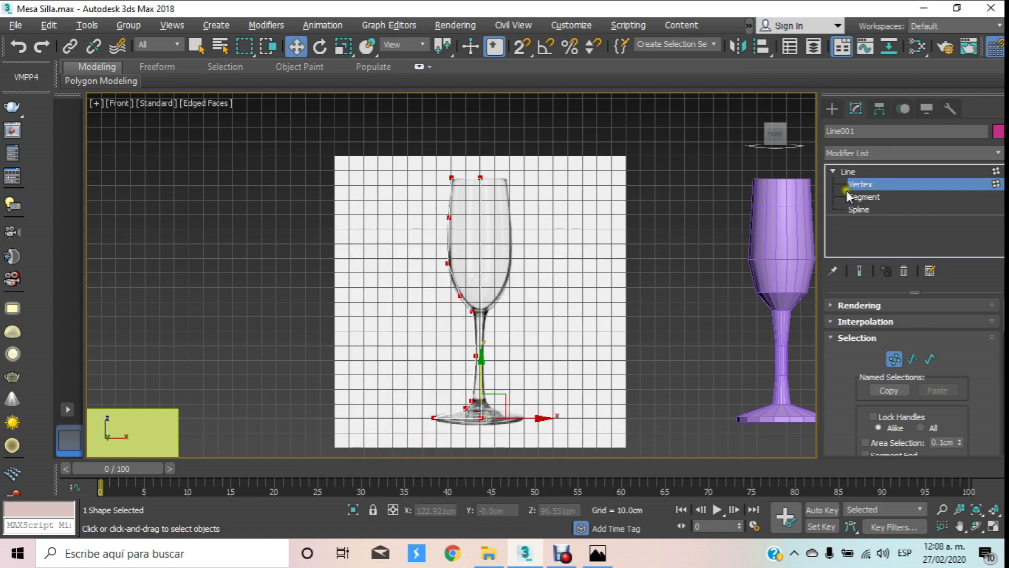
pyautogui.scroll(2, 495, 180)
pyautogui.click(495, 180)
pyautogui.scroll(8, 495, 180)
pyautogui.moveTo(479, 172); pyautogui.dragTo(536, 168, button='middle')
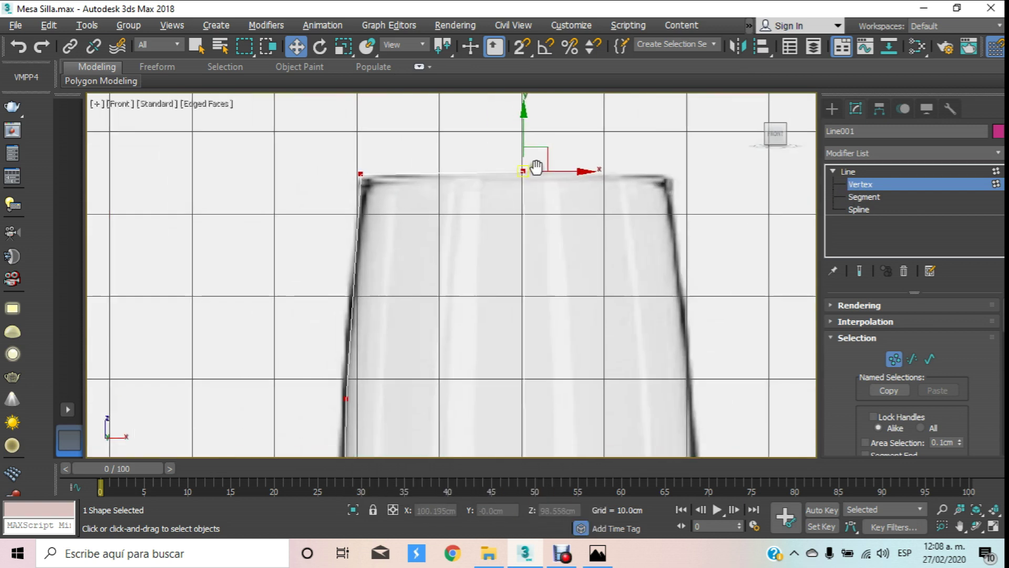
pyautogui.scroll(-5, 536, 167)
pyautogui.moveTo(460, 223); pyautogui.dragTo(456, 194, button='middle')
pyautogui.scroll(-2, 471, 195)
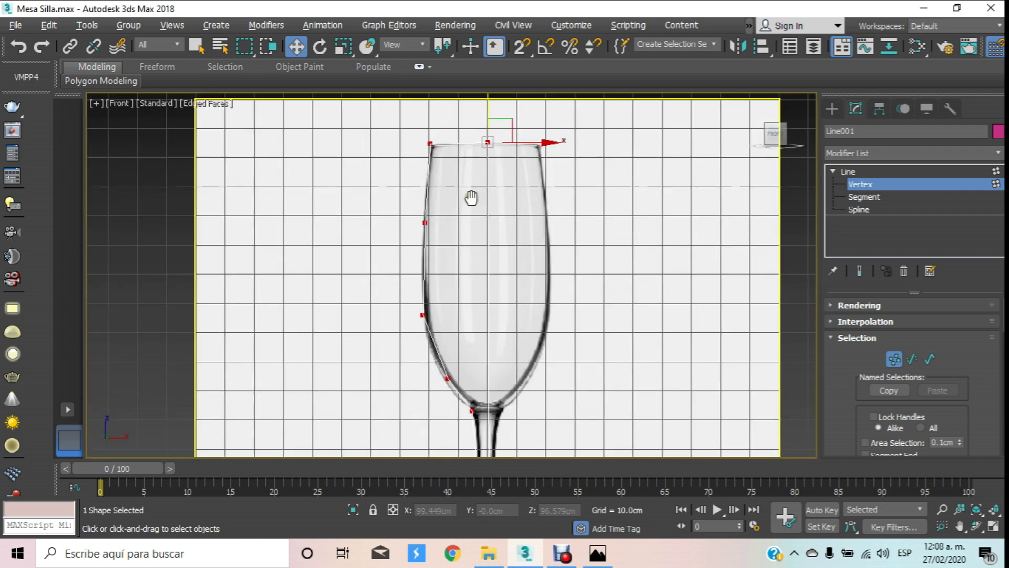
pyautogui.scroll(5, 488, 155)
pyautogui.scroll(1, 516, 156)
# Step: Nudge the rim-centre vertex slightly along X
pyautogui.moveTo(521, 157); pyautogui.dragTo(463, 195)
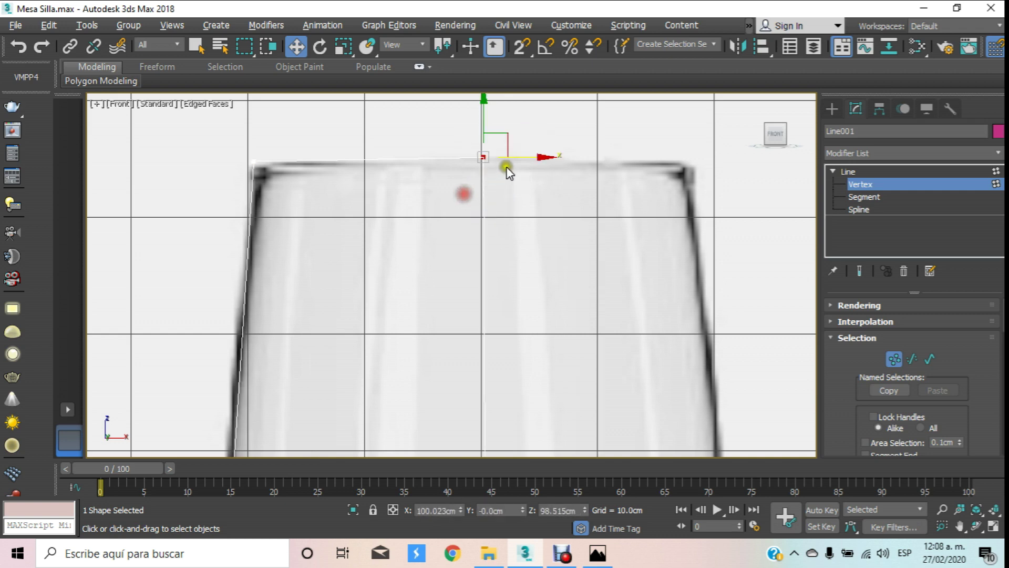
pyautogui.moveTo(535, 161); pyautogui.dragTo(531, 162)
pyautogui.scroll(-3, 523, 157)
pyautogui.scroll(-2, 515, 237)
pyautogui.scroll(6, 506, 382)
# Step: Move the base's inner end vertex to X 100 cm on the glass's centre axis
pyautogui.moveTo(506, 426); pyautogui.dragTo(498, 372, button='middle')
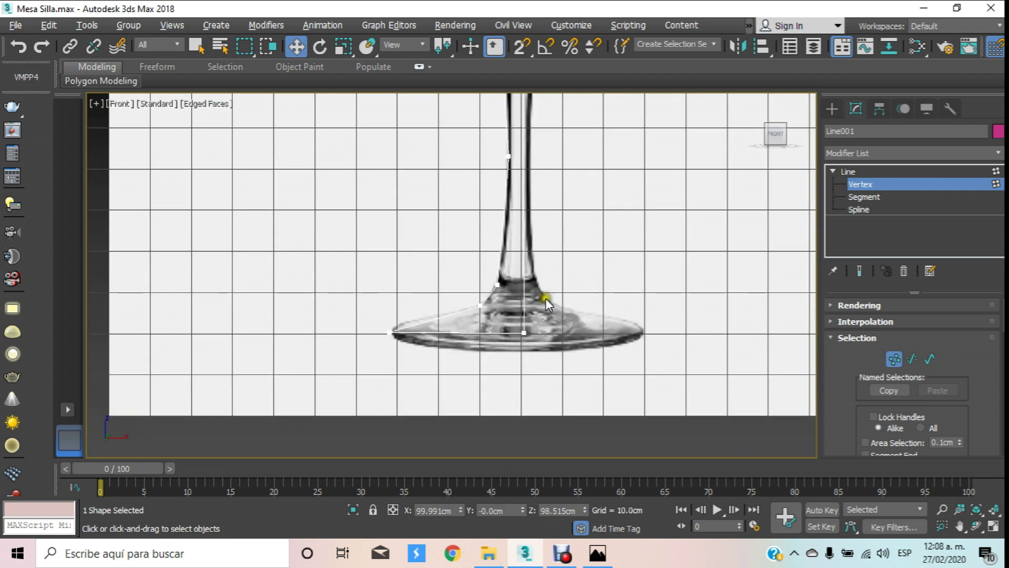
pyautogui.scroll(5, 541, 342)
pyautogui.moveTo(524, 401); pyautogui.dragTo(514, 407)
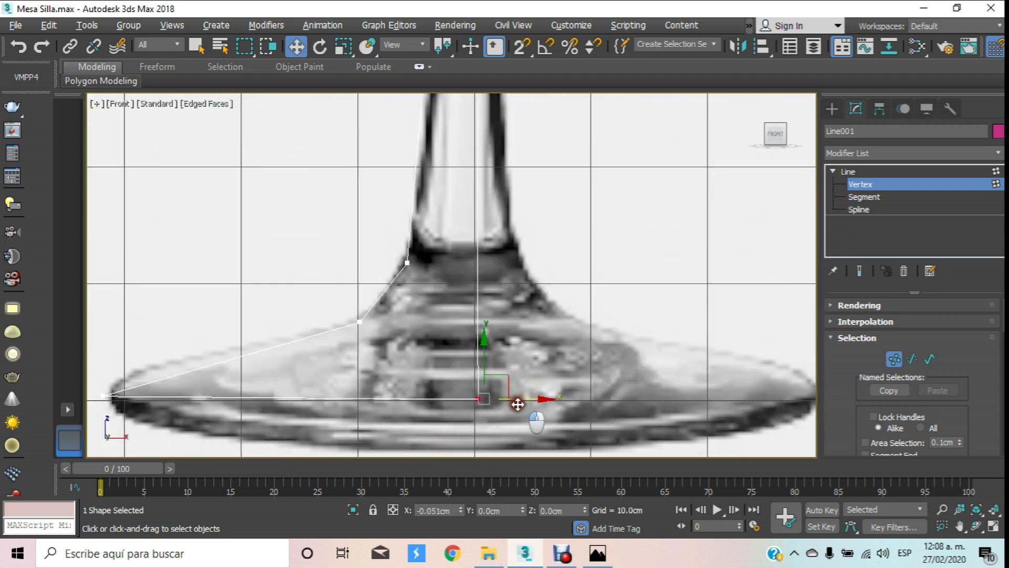
pyautogui.scroll(-2, 514, 398)
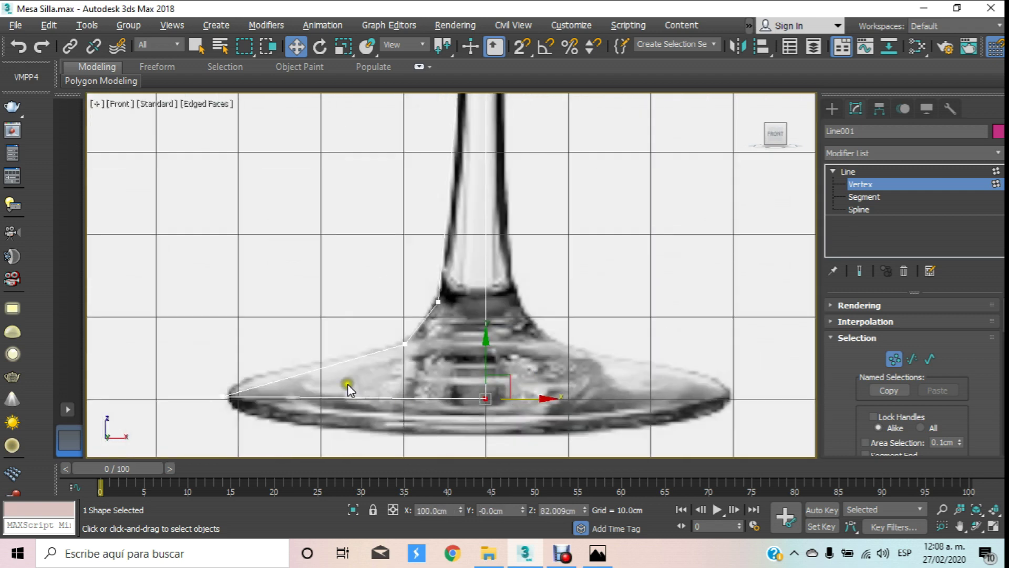
pyautogui.scroll(3, 361, 392)
pyautogui.scroll(3, 396, 292)
pyautogui.scroll(3, 395, 318)
pyautogui.scroll(3, 387, 309)
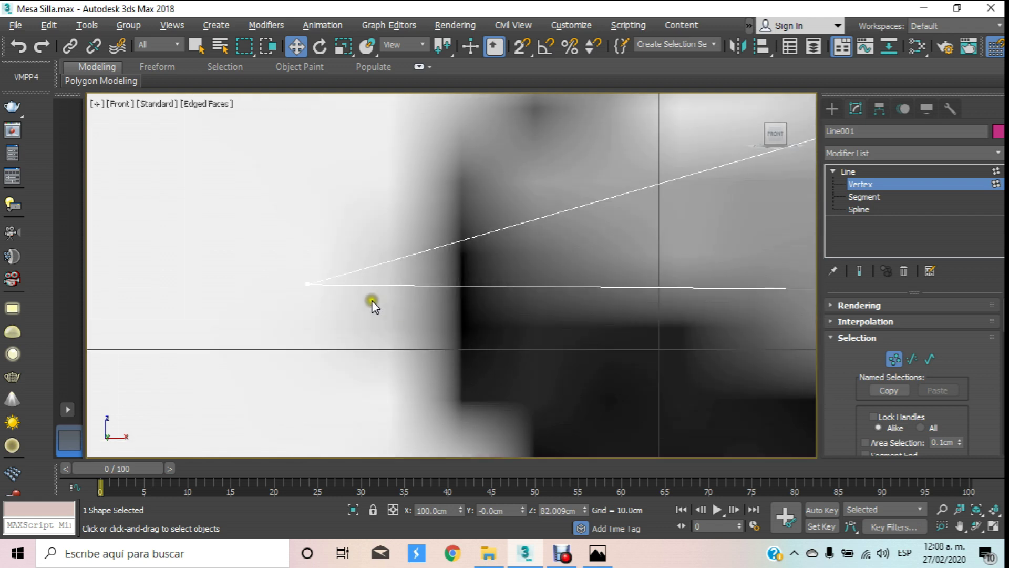
pyautogui.scroll(-2, 347, 289)
pyautogui.scroll(-2, 575, 222)
# Step: Frame the foot's outer tip and scroll the Modify panel down to the Geometry rollout
pyautogui.moveTo(575, 222); pyautogui.dragTo(320, 340, button='middle')
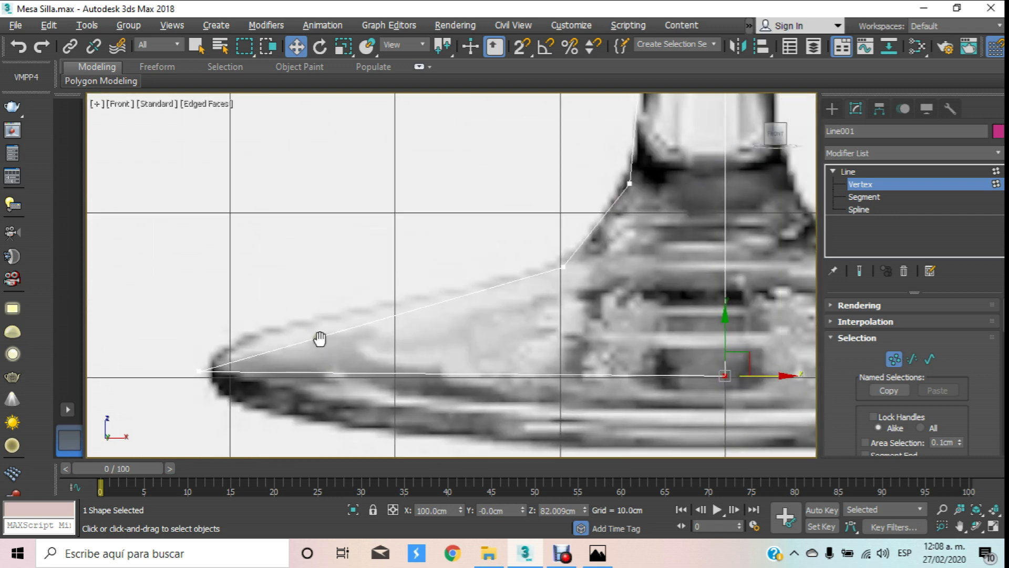
pyautogui.moveTo(390, 304); pyautogui.dragTo(410, 271, button='middle')
pyautogui.scroll(-4, 300, 319)
pyautogui.scroll(-1, 310, 310)
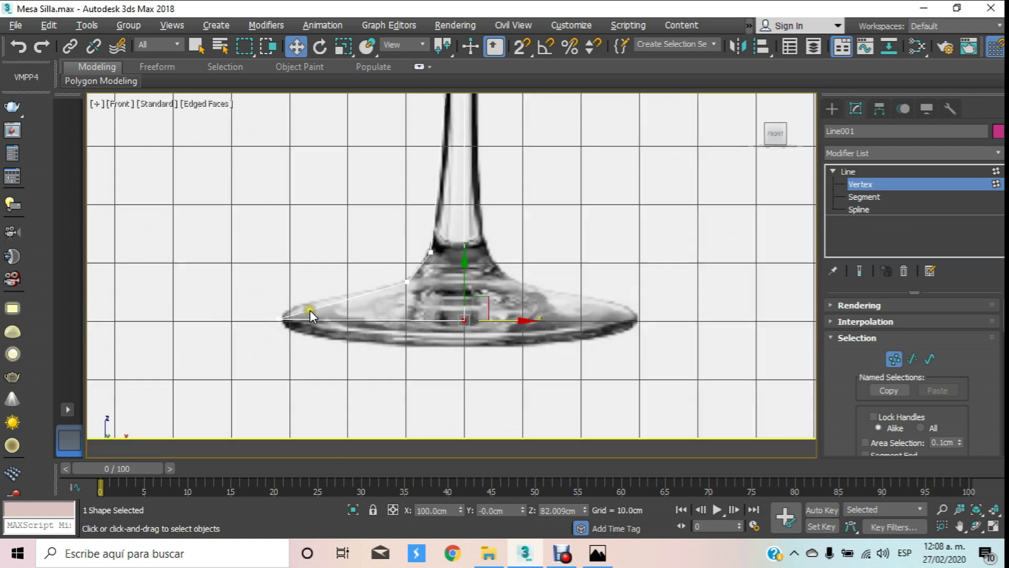
pyautogui.moveTo(827, 412)
pyautogui.mouseDown()
pyautogui.moveTo(881, 253)
pyautogui.moveTo(862, 286)
pyautogui.moveTo(858, 354)
pyautogui.moveTo(866, 290)
pyautogui.mouseUp()
pyautogui.scroll(-1, 867, 346)
pyautogui.scroll(-2, 867, 355)
pyautogui.scroll(-1, 868, 363)
pyautogui.scroll(-1, 867, 371)
pyautogui.scroll(-1, 867, 375)
pyautogui.scroll(-1, 865, 381)
pyautogui.scroll(-1, 863, 388)
pyautogui.scroll(-1, 863, 388)
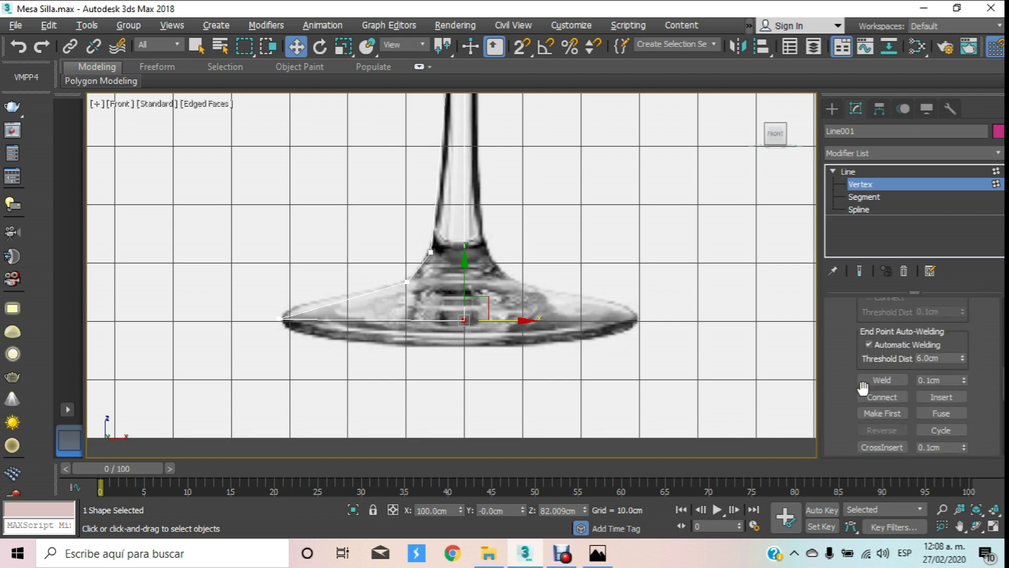
# Step: Use Insert to add a vertex on the foot's sloped top edge near the outer tip
pyautogui.scroll(-1, 859, 396)
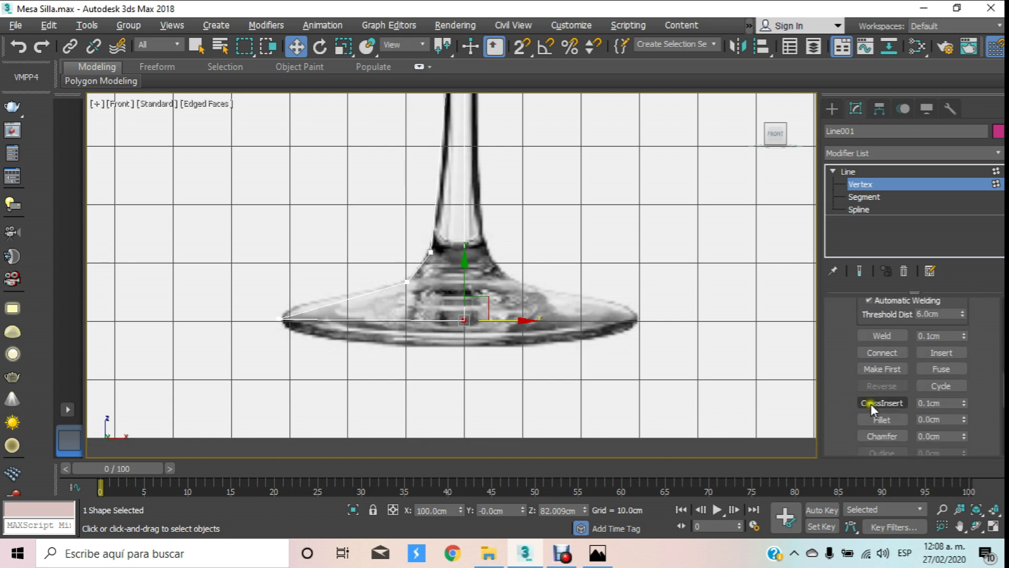
pyautogui.click(883, 402)
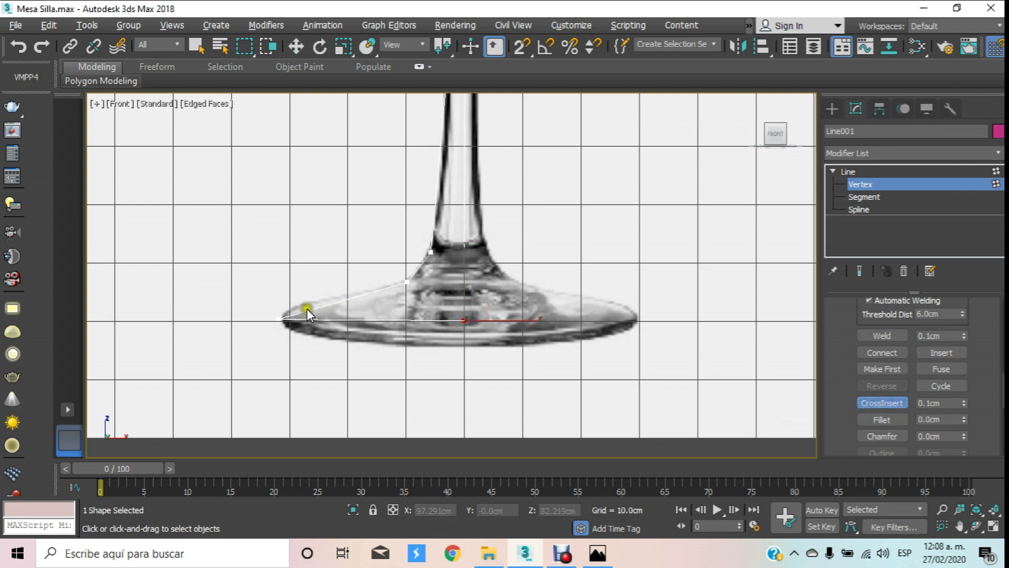
pyautogui.scroll(5, 315, 313)
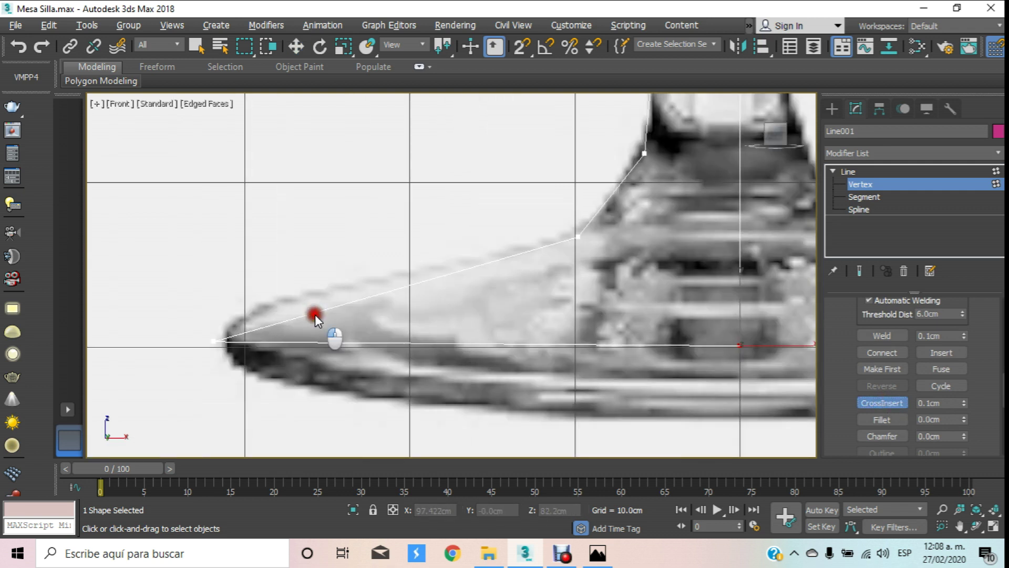
pyautogui.click(891, 402)
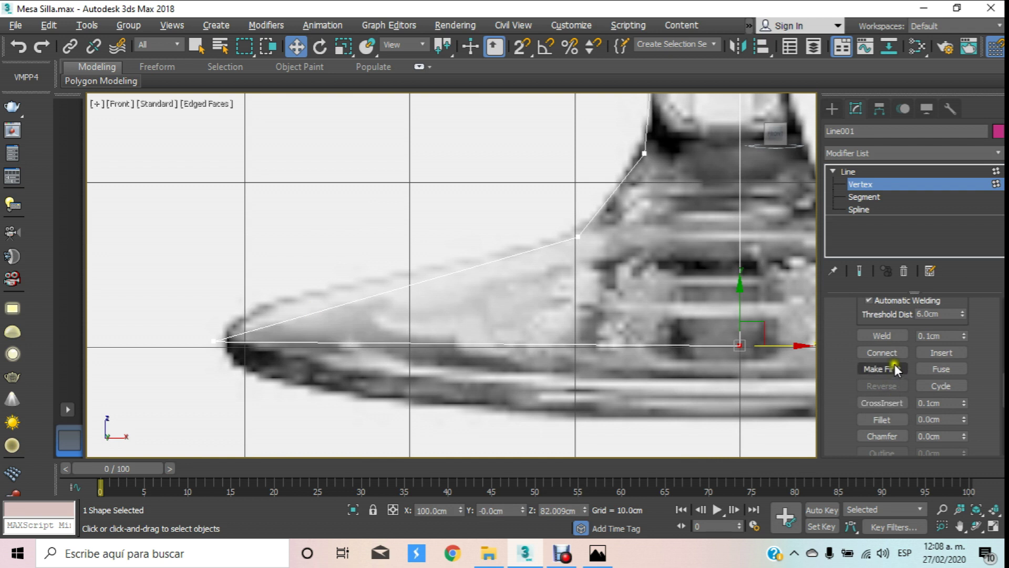
pyautogui.click(935, 352)
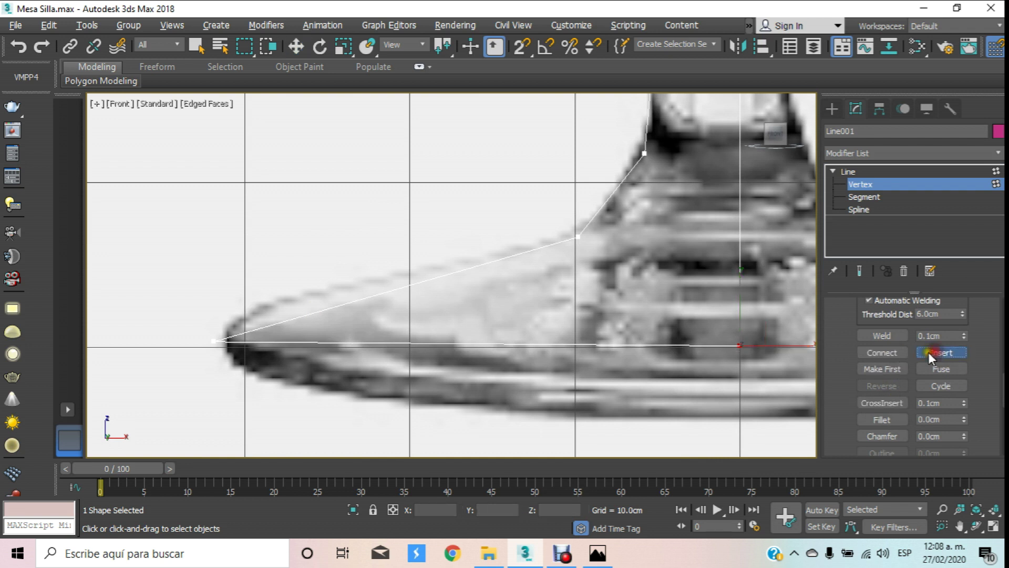
pyautogui.click(320, 312)
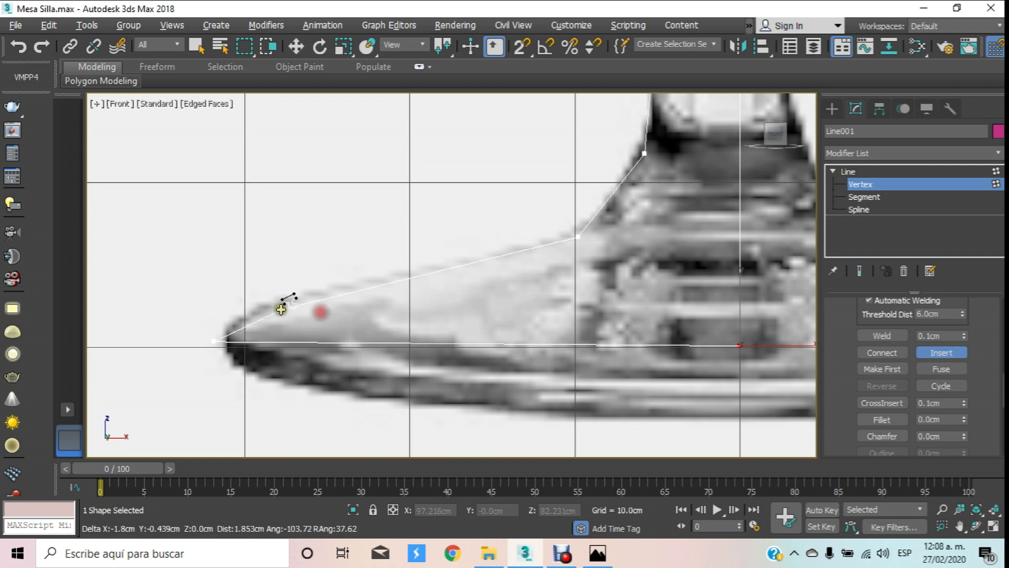
pyautogui.click(244, 308)
pyautogui.rightClick(399, 308)
pyautogui.scroll(-3, 400, 308)
pyautogui.scroll(3, 583, 313)
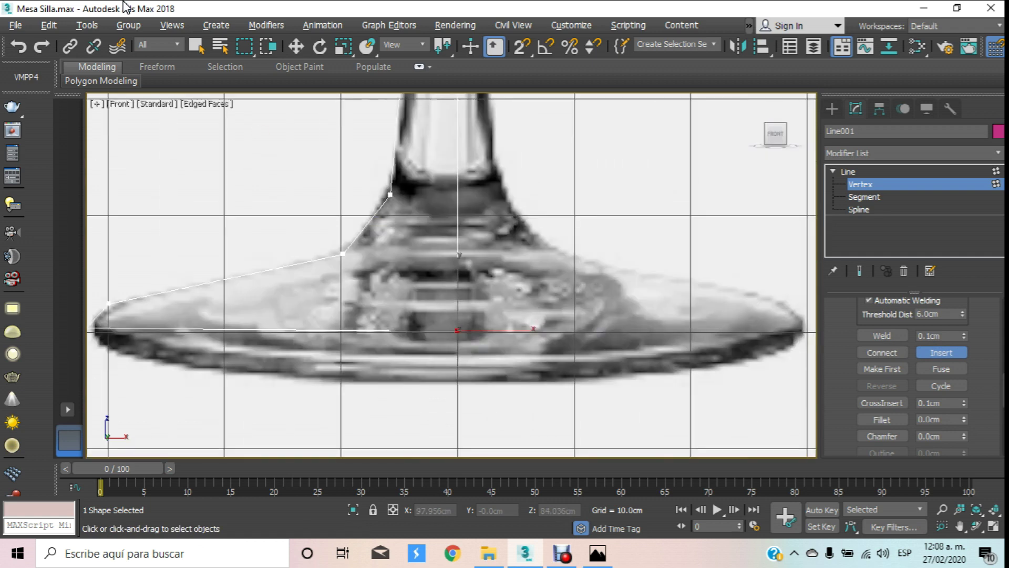
# Step: Return to Select and Move, frame the glass stem, and clear the vertex selection
pyautogui.click(295, 49)
pyautogui.scroll(-2, 500, 207)
pyautogui.scroll(-2, 500, 207)
pyautogui.moveTo(473, 211); pyautogui.dragTo(470, 305, button='middle')
pyautogui.scroll(-3, 467, 203)
pyautogui.scroll(3, 466, 254)
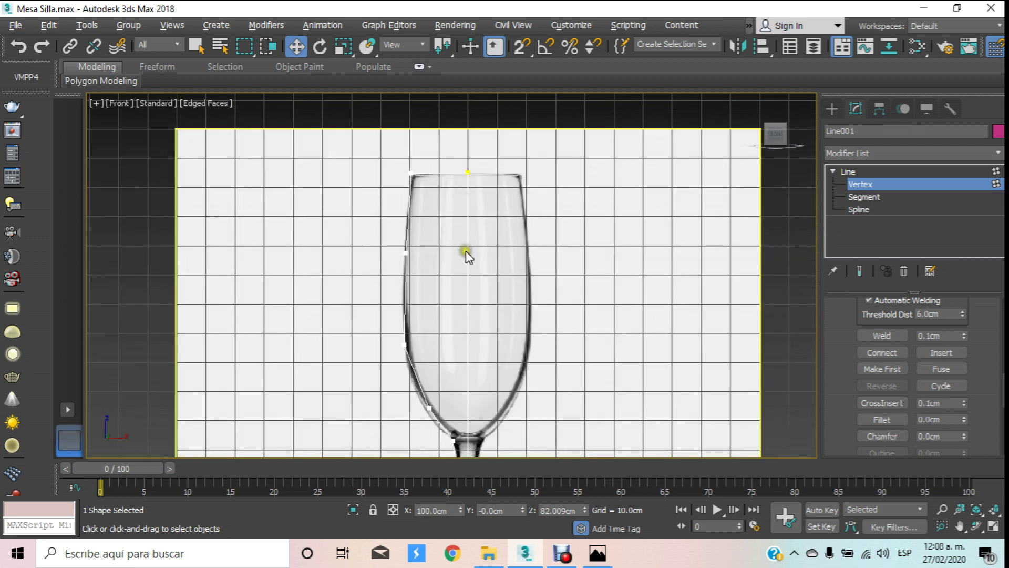
pyautogui.scroll(-2, 583, 210)
pyautogui.moveTo(588, 250); pyautogui.dragTo(543, 218, button='middle')
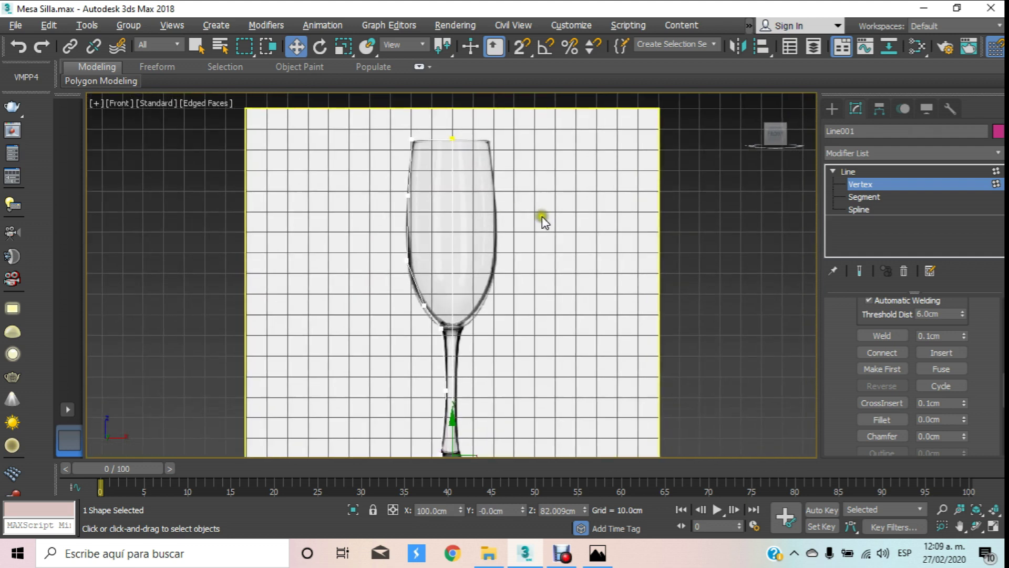
pyautogui.click(702, 235)
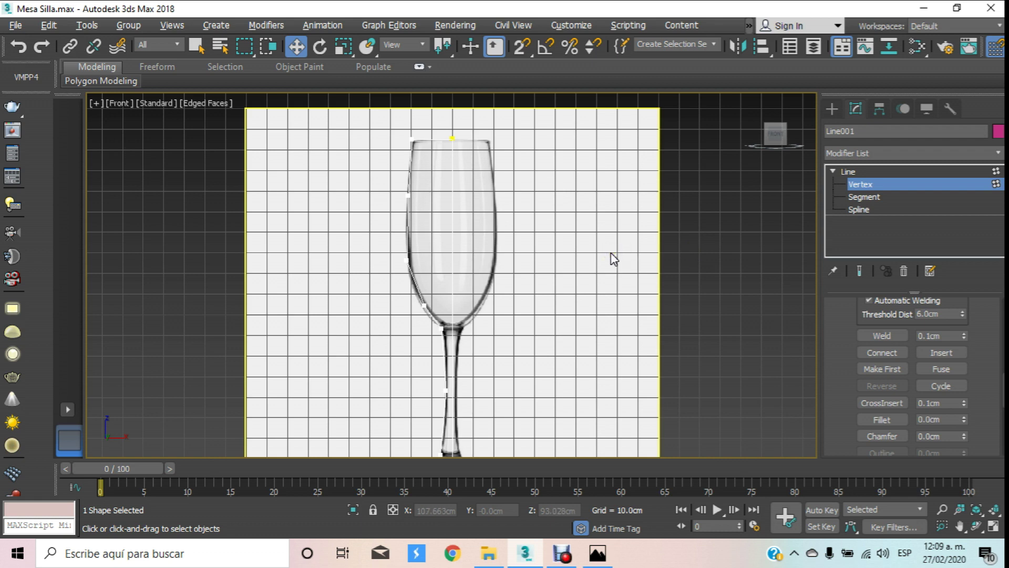
# Step: Select a vertex on the bowl's left wall and nudge it slightly left along X
pyautogui.scroll(-5, 612, 257)
pyautogui.scroll(3, 580, 262)
pyautogui.scroll(3, 483, 252)
pyautogui.moveTo(485, 253)
pyautogui.mouseDown(button='middle')
pyautogui.moveTo(484, 241)
pyautogui.moveTo(479, 250)
pyautogui.mouseUp(button='middle')
pyautogui.scroll(-3, 479, 249)
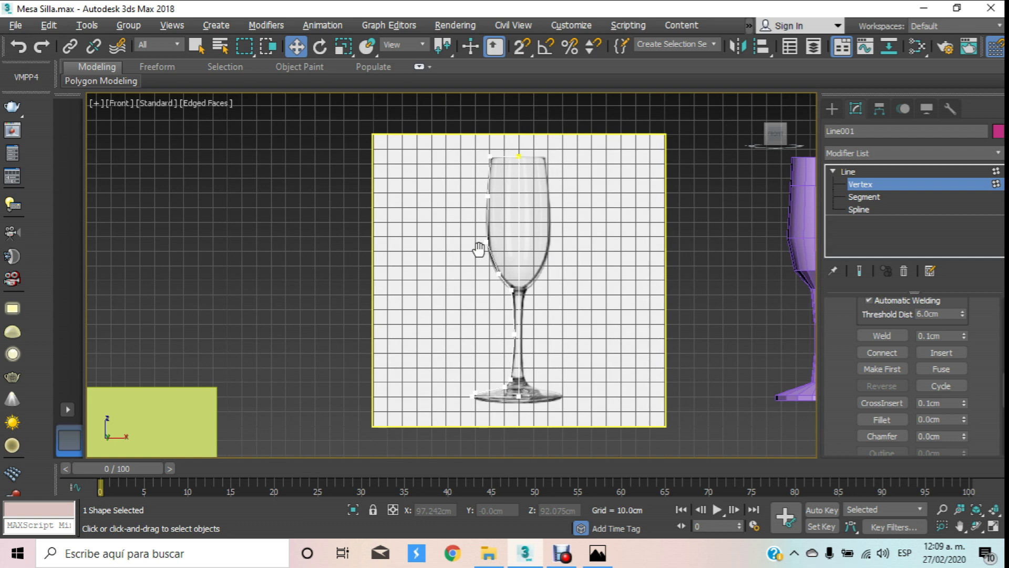
pyautogui.moveTo(480, 255); pyautogui.dragTo(480, 274, button='middle')
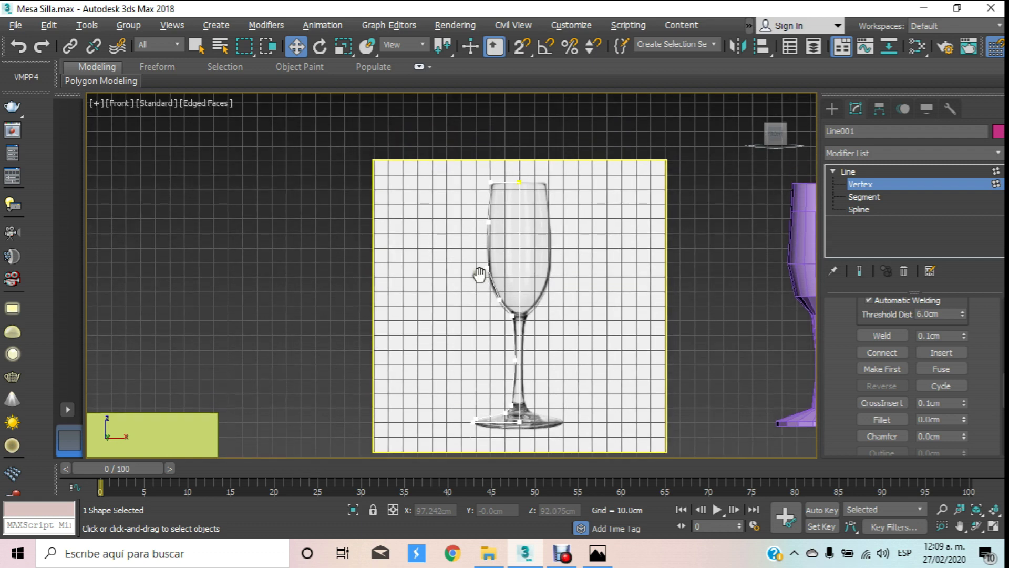
pyautogui.scroll(3, 509, 226)
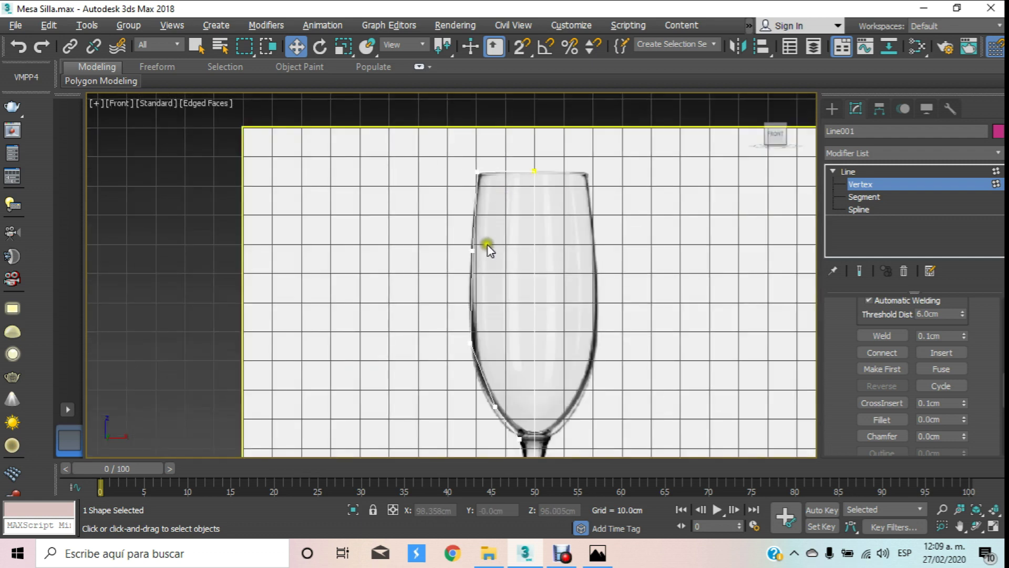
pyautogui.scroll(2, 443, 223)
pyautogui.scroll(2, 443, 223)
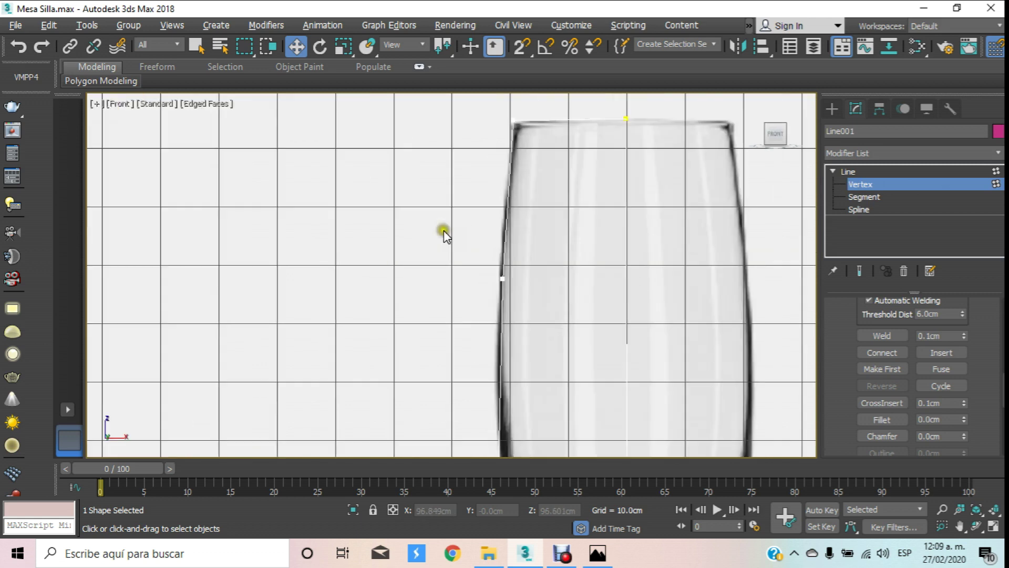
pyautogui.moveTo(462, 247); pyautogui.dragTo(534, 338)
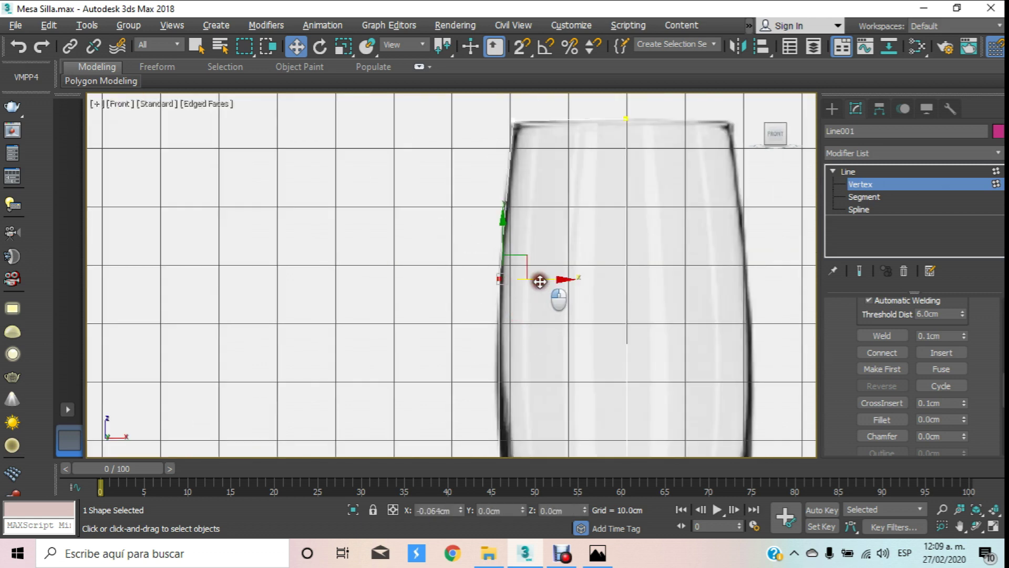
pyautogui.moveTo(542, 281)
pyautogui.mouseDown(button='middle')
pyautogui.moveTo(476, 181)
pyautogui.moveTo(447, 241)
pyautogui.mouseUp(button='middle')
pyautogui.click(881, 419)
# Step: Fillet the bowl-wall vertices and nudge one vertex left onto the wall
pyautogui.moveTo(435, 221); pyautogui.dragTo(460, 160)
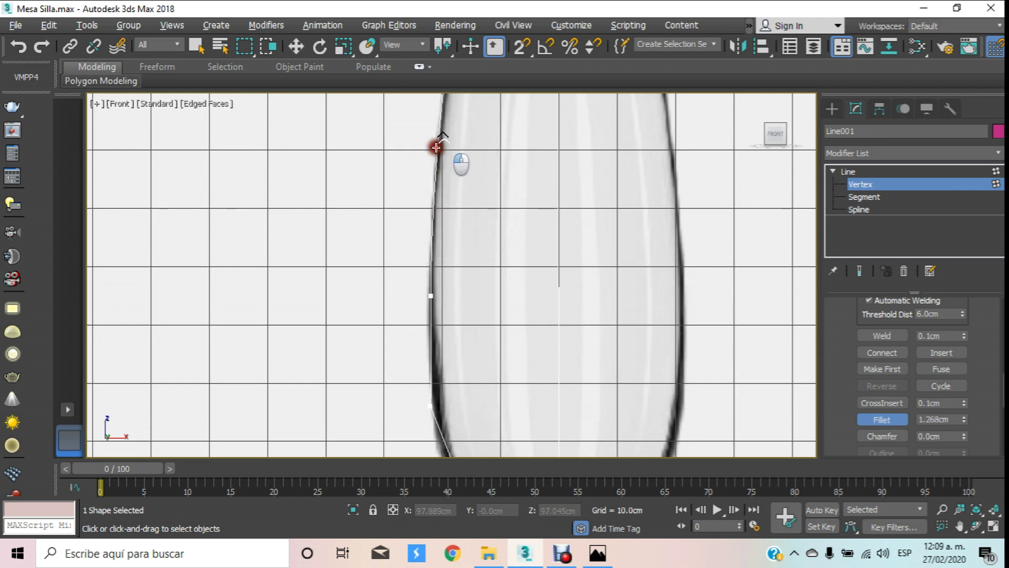
pyautogui.moveTo(437, 309); pyautogui.dragTo(433, 153, button='middle')
pyautogui.moveTo(427, 247); pyautogui.dragTo(460, 199)
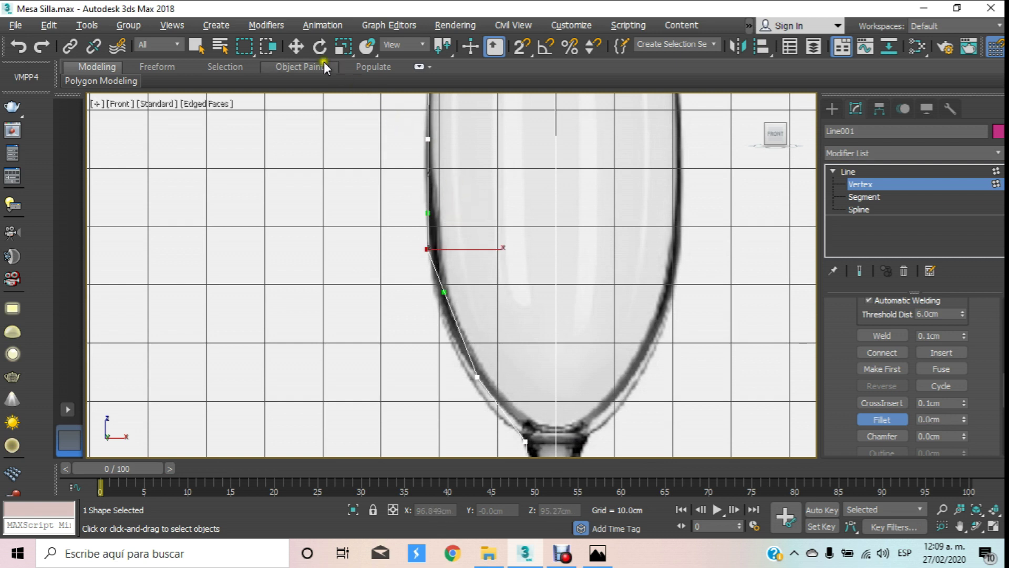
pyautogui.click(296, 46)
pyautogui.moveTo(475, 244); pyautogui.dragTo(466, 247)
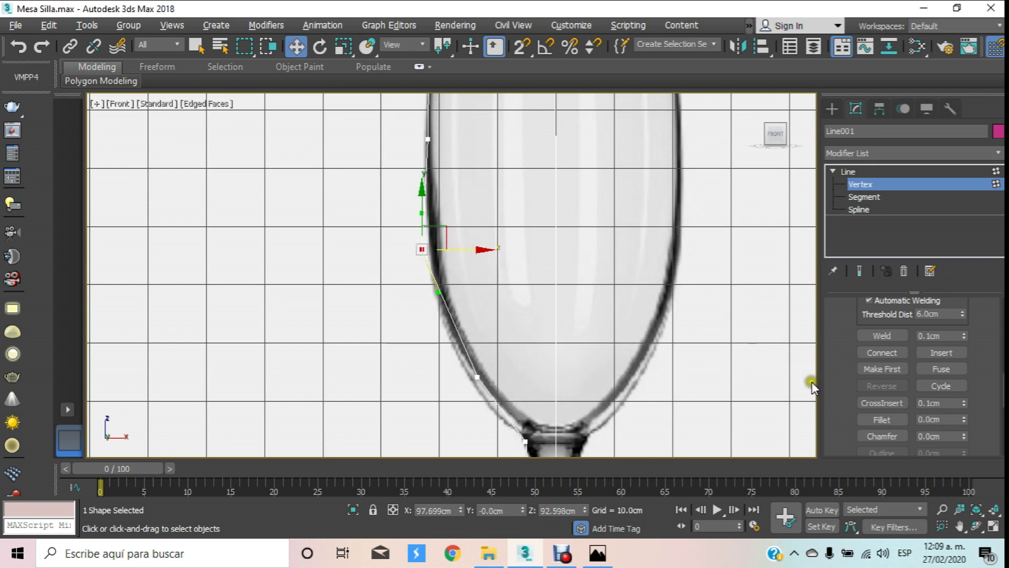
# Step: Undo a trial 0.748 cm fillet and raise the bowl-curve vertex to reshape the curve
pyautogui.click(892, 418)
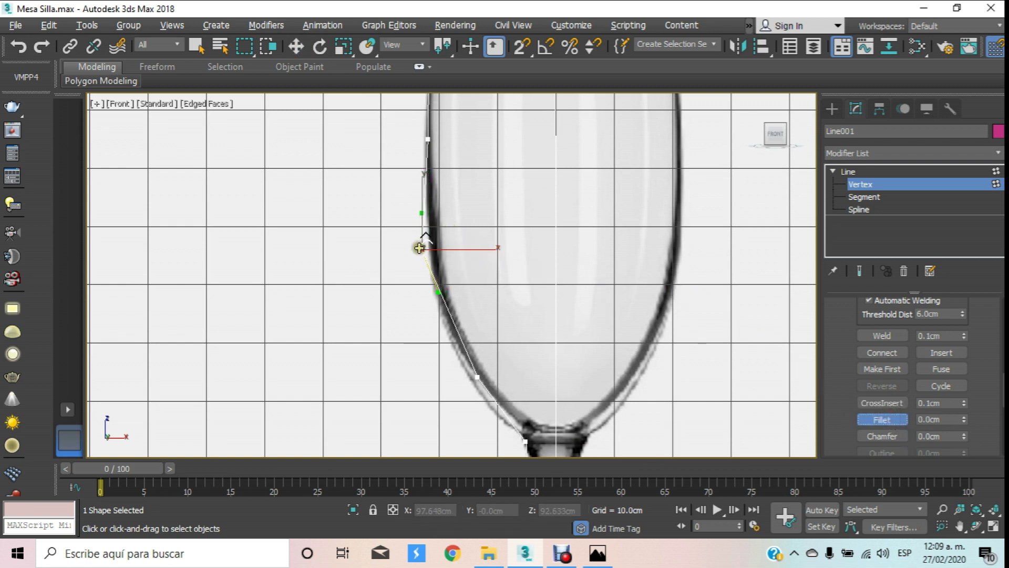
pyautogui.moveTo(424, 250); pyautogui.dragTo(444, 190)
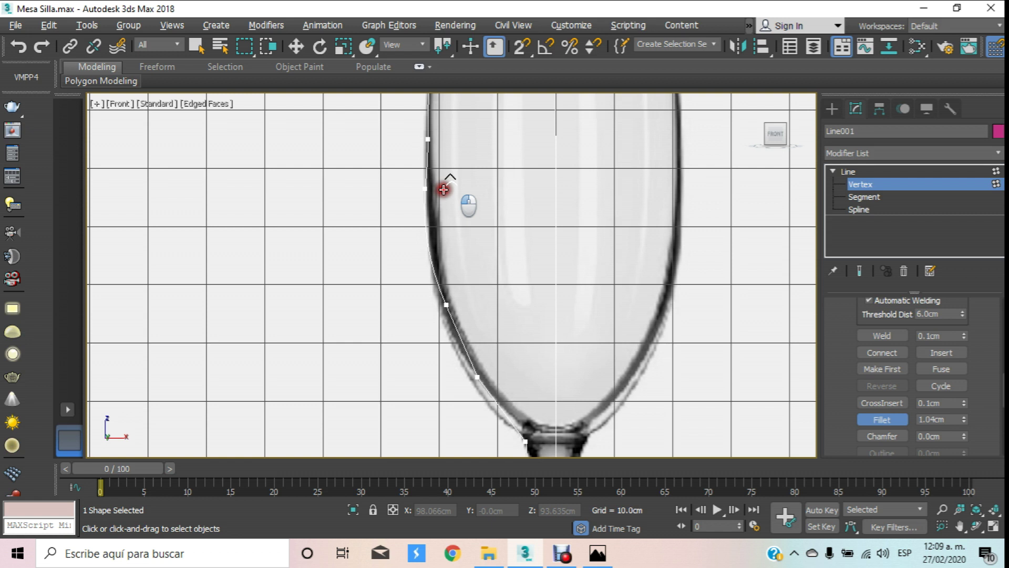
pyautogui.hotkey('ctrl', 'z')
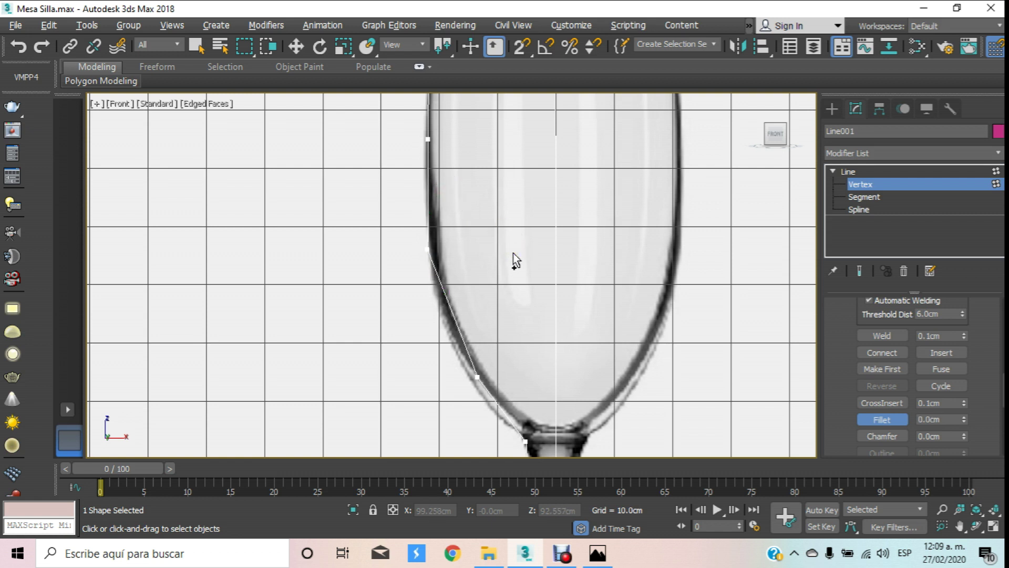
pyautogui.click(296, 46)
pyautogui.moveTo(461, 387); pyautogui.dragTo(503, 420)
pyautogui.moveTo(478, 354)
pyautogui.mouseDown()
pyautogui.moveTo(476, 332)
pyautogui.moveTo(473, 356)
pyautogui.mouseUp()
pyautogui.moveTo(509, 323); pyautogui.dragTo(428, 353, button='middle')
# Step: Fillet the top bowl vertex, a bowl vertex by about 0.849 cm, and the bowl bottom
pyautogui.moveTo(394, 216); pyautogui.dragTo(451, 174)
pyautogui.moveTo(401, 227); pyautogui.dragTo(404, 239, button='middle')
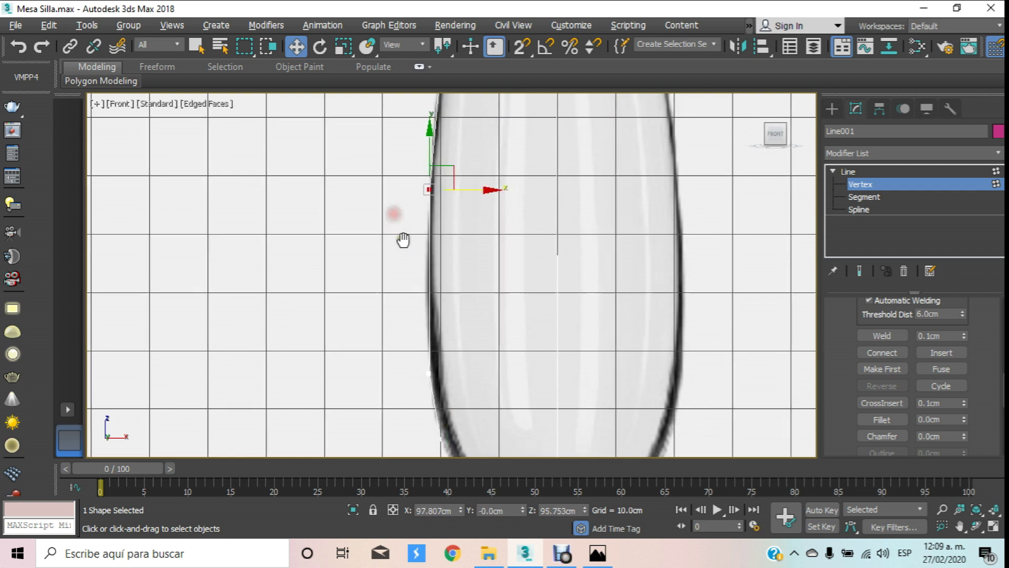
pyautogui.click(873, 415)
pyautogui.moveTo(434, 193); pyautogui.dragTo(439, 148)
pyautogui.scroll(-3, 453, 254)
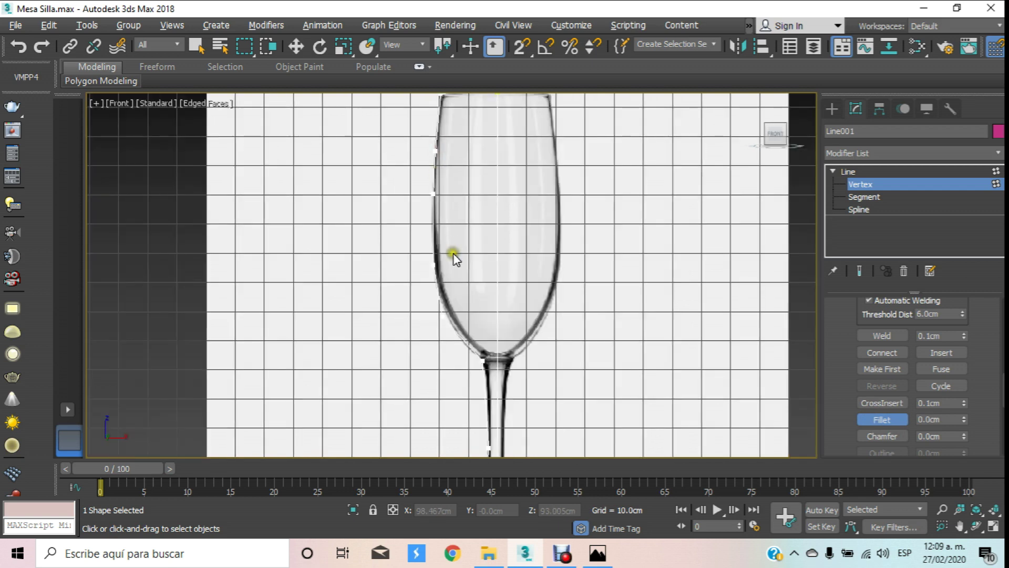
pyautogui.scroll(3, 446, 284)
pyautogui.moveTo(366, 404); pyautogui.dragTo(407, 261, button='middle')
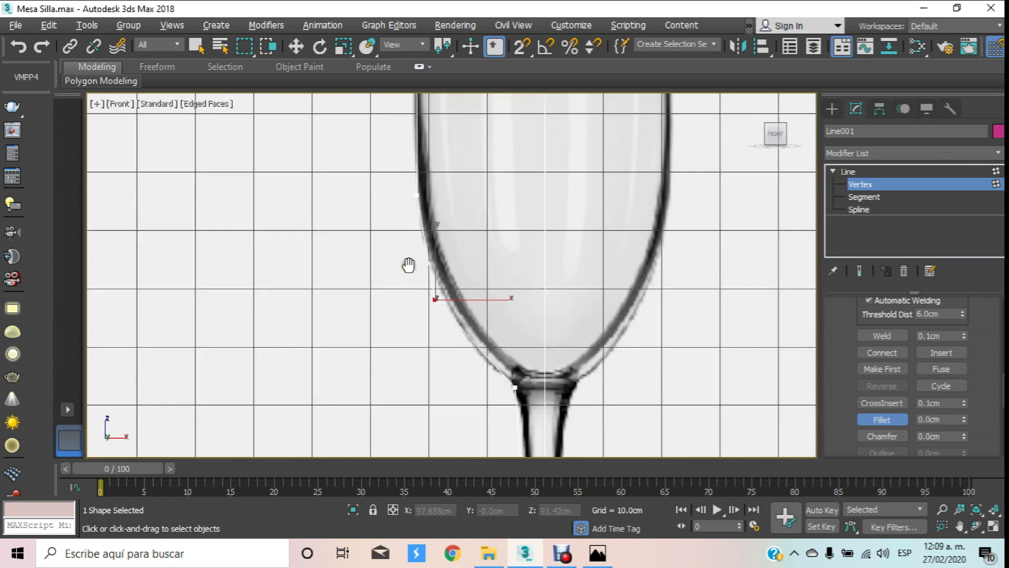
pyautogui.moveTo(442, 291); pyautogui.dragTo(456, 228)
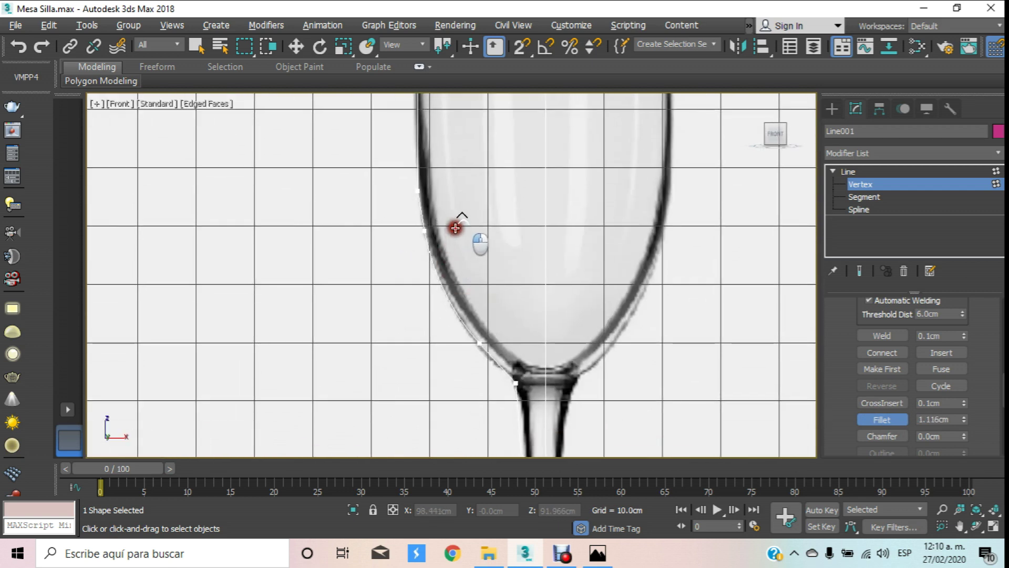
# Step: Round the corners on the stem, the stem-foot junction, the foot profile and foot tip
pyautogui.moveTo(480, 304); pyautogui.dragTo(512, 222, button='middle')
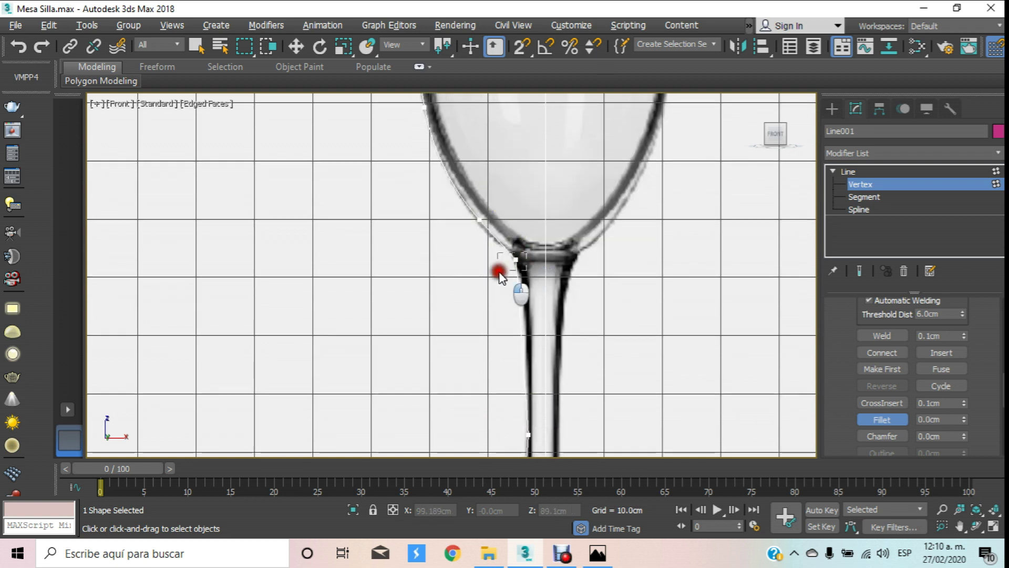
pyautogui.moveTo(500, 277); pyautogui.dragTo(515, 239)
pyautogui.moveTo(515, 293); pyautogui.dragTo(497, 221, button='middle')
pyautogui.moveTo(532, 279); pyautogui.dragTo(537, 218)
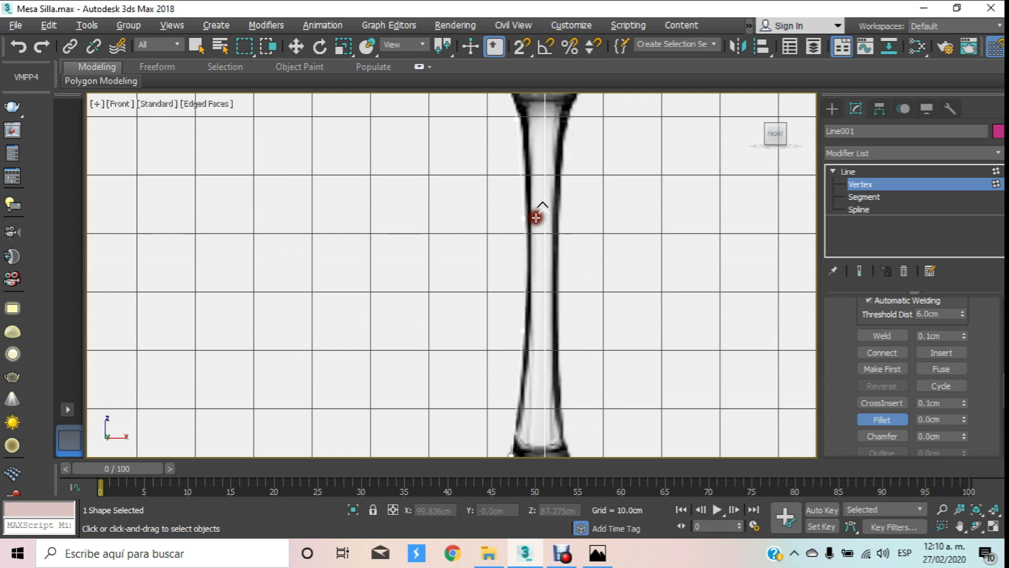
pyautogui.moveTo(499, 345); pyautogui.dragTo(531, 140, button='middle')
pyautogui.moveTo(551, 250); pyautogui.dragTo(544, 235)
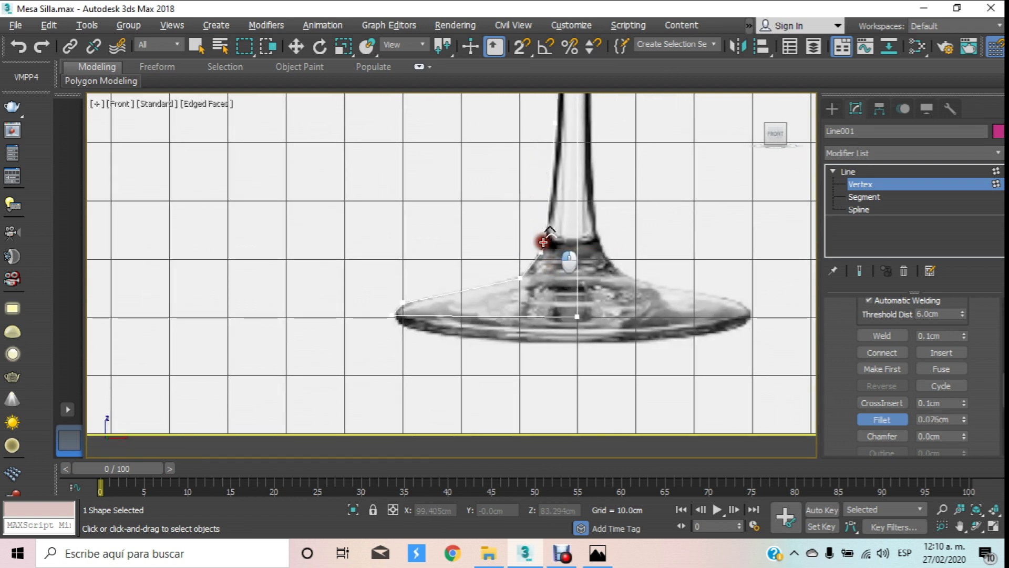
pyautogui.moveTo(517, 276); pyautogui.dragTo(524, 258)
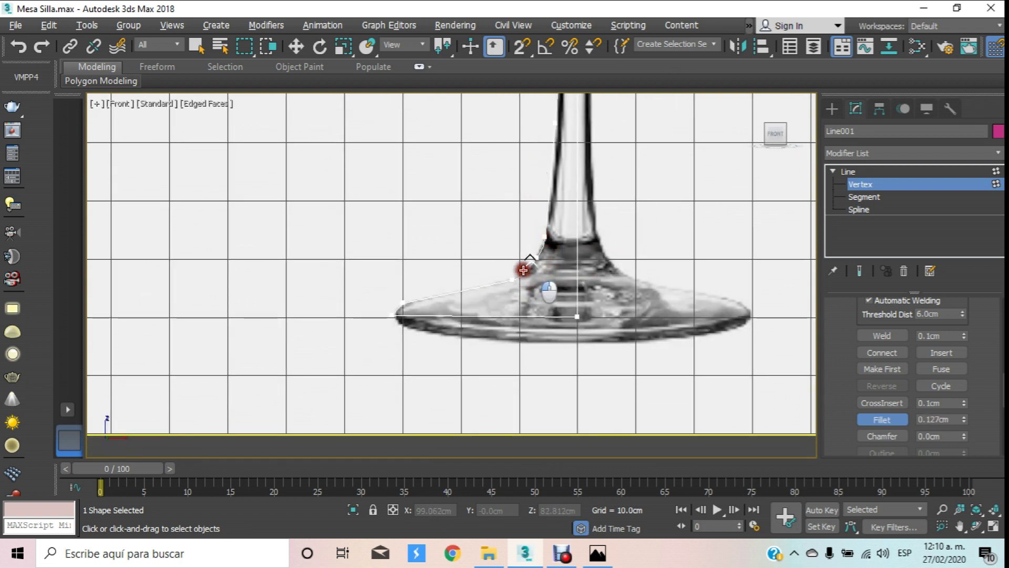
pyautogui.scroll(4, 403, 290)
pyautogui.moveTo(381, 276); pyautogui.dragTo(446, 349)
pyautogui.moveTo(423, 308); pyautogui.dragTo(421, 292)
# Step: Leave Vertex level and Shift+drag a copy of the profile spline to the right
pyautogui.scroll(-3, 421, 292)
pyautogui.scroll(-3, 529, 397)
pyautogui.scroll(-3, 529, 198)
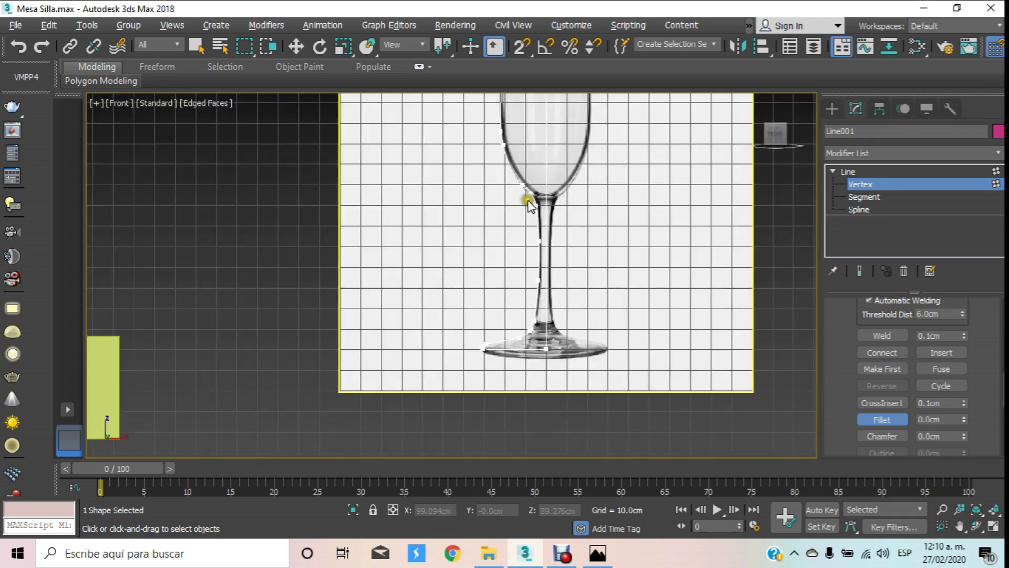
pyautogui.scroll(-1, 513, 329)
pyautogui.click(296, 46)
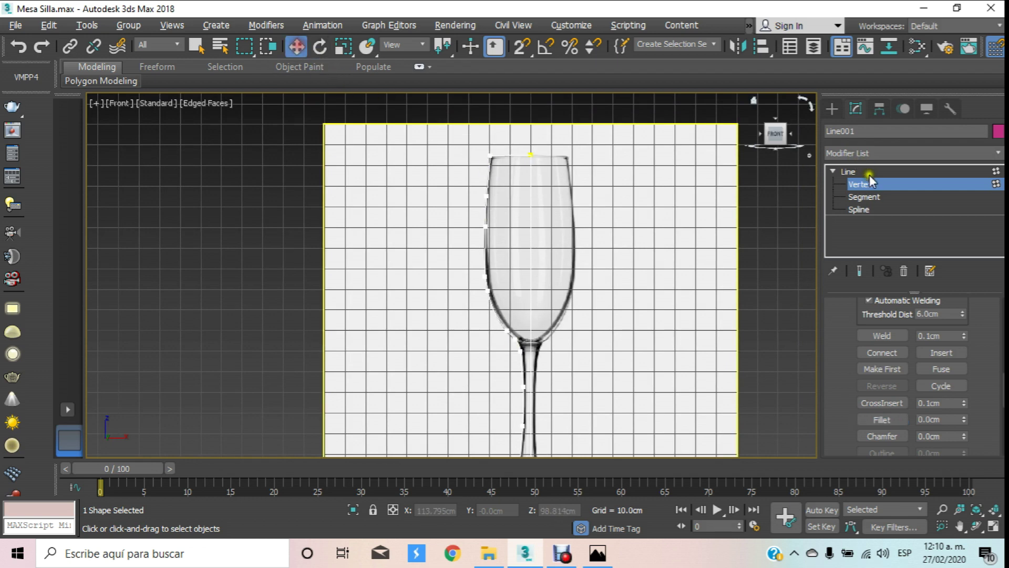
pyautogui.click(865, 171)
pyautogui.moveTo(643, 257)
pyautogui.mouseDown(button='middle')
pyautogui.moveTo(561, 238)
pyautogui.moveTo(448, 252)
pyautogui.mouseUp(button='middle')
pyautogui.scroll(-2, 448, 253)
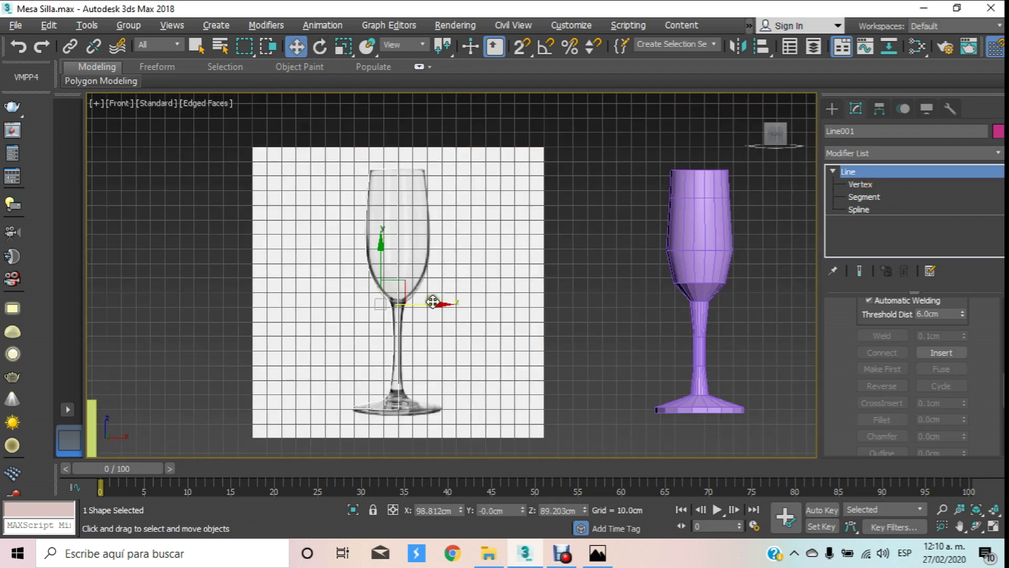
pyautogui.keyDown('shift'); pyautogui.moveTo(424, 304); pyautogui.dragTo(647, 301); pyautogui.keyUp('shift')
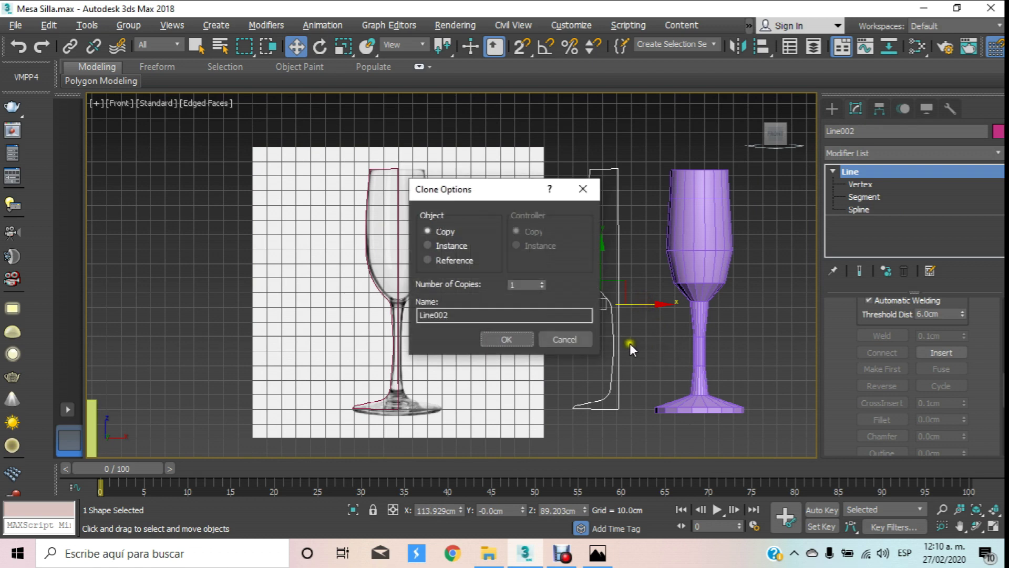
# Step: Confirm the Line002 copy and move the purple glass Cylinder001 to the right
pyautogui.click(516, 337)
pyautogui.moveTo(524, 341); pyautogui.dragTo(433, 363, button='middle')
pyautogui.scroll(-2, 489, 399)
pyautogui.click(552, 329)
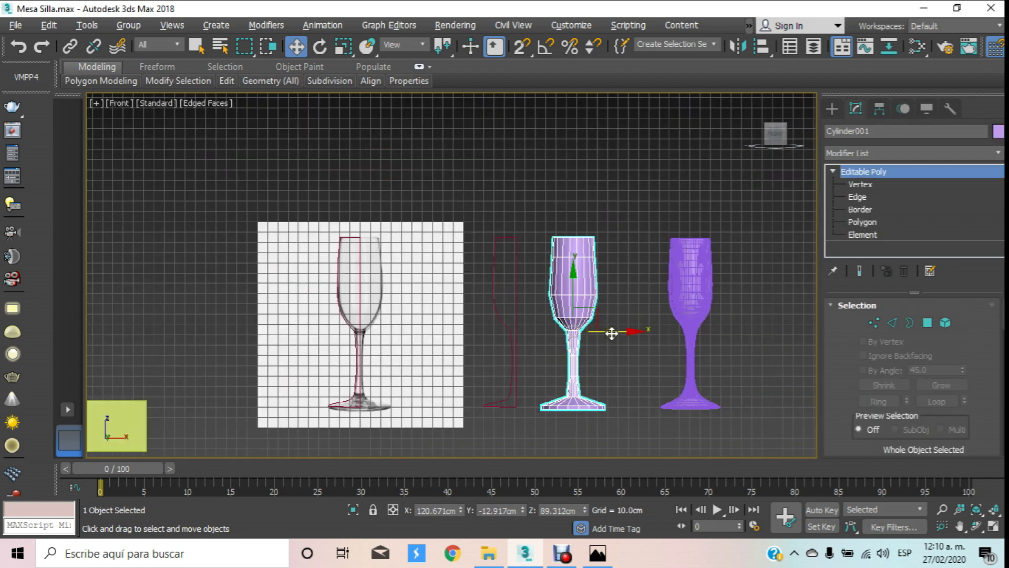
pyautogui.moveTo(611, 333); pyautogui.dragTo(796, 331)
pyautogui.click(512, 281)
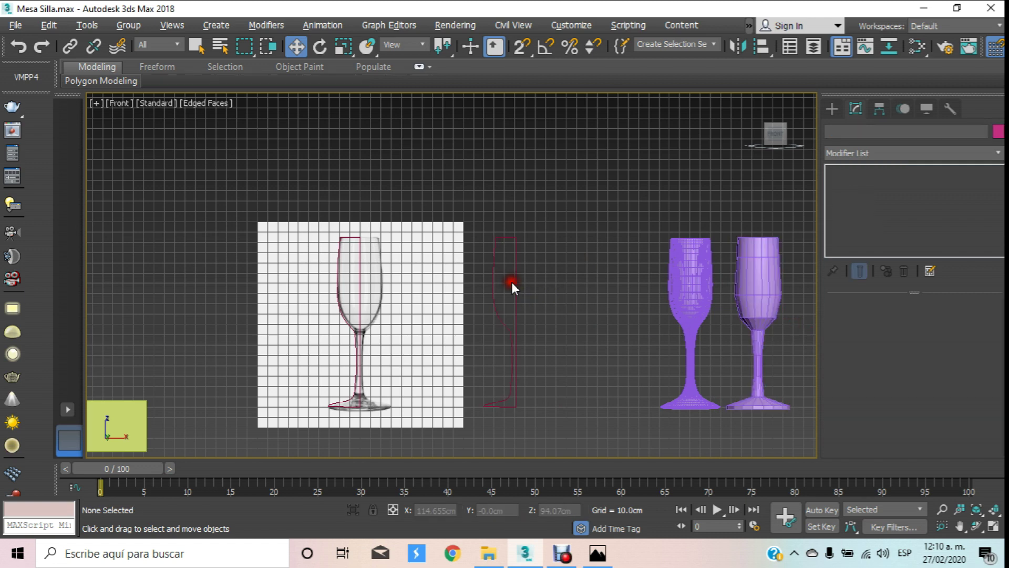
# Step: Shift+drag Line002 to create a further copy, Line003
pyautogui.click(516, 320)
pyautogui.scroll(4, 512, 320)
pyautogui.moveTo(507, 344); pyautogui.dragTo(493, 223, button='middle')
pyautogui.keyDown('shift'); pyautogui.moveTo(519, 287); pyautogui.dragTo(593, 283); pyautogui.keyUp('shift')
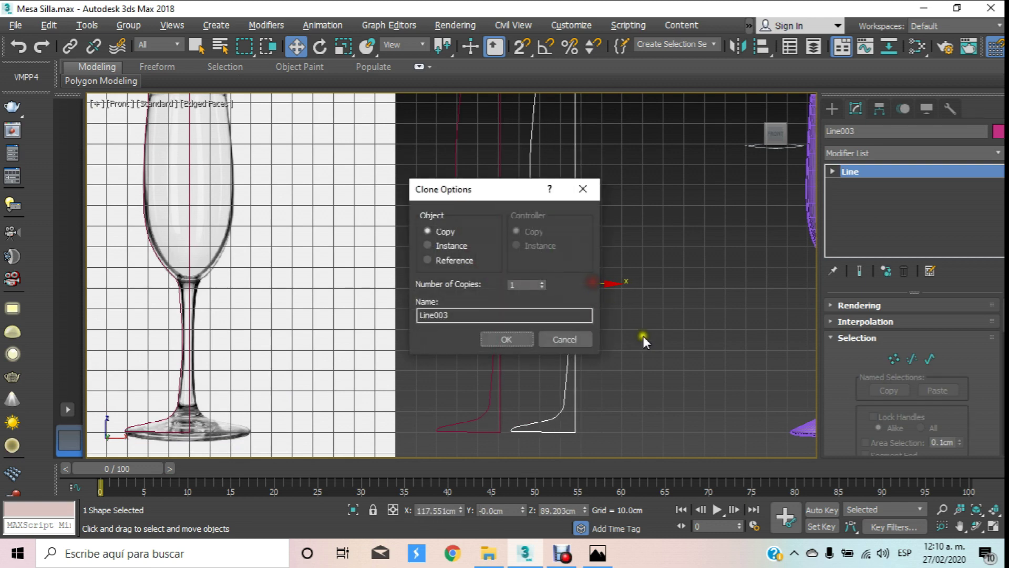
pyautogui.click(509, 338)
# Step: In Segment mode, delete Line003's right vertical and top horizontal segments
pyautogui.click(830, 171)
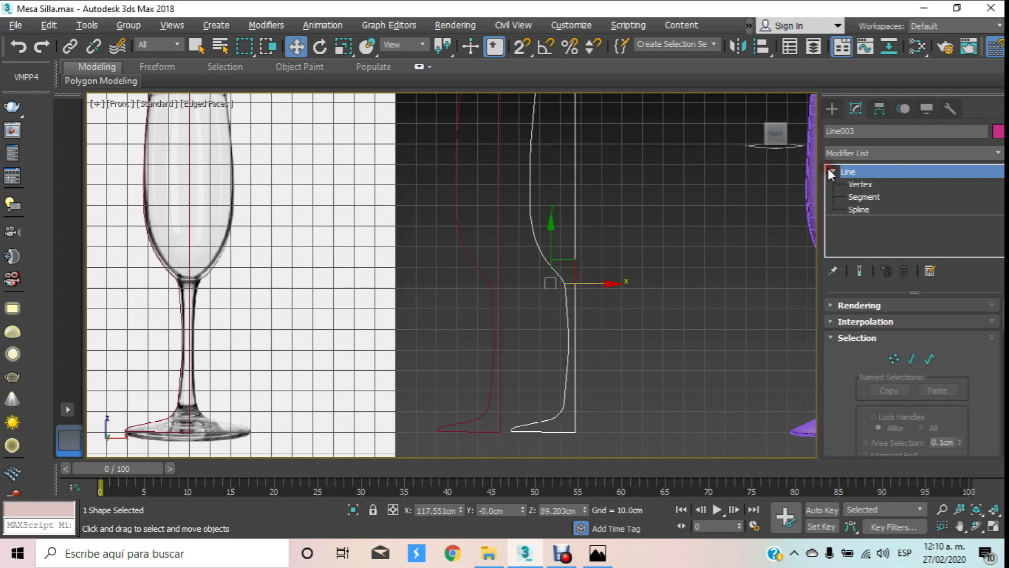
pyautogui.click(873, 197)
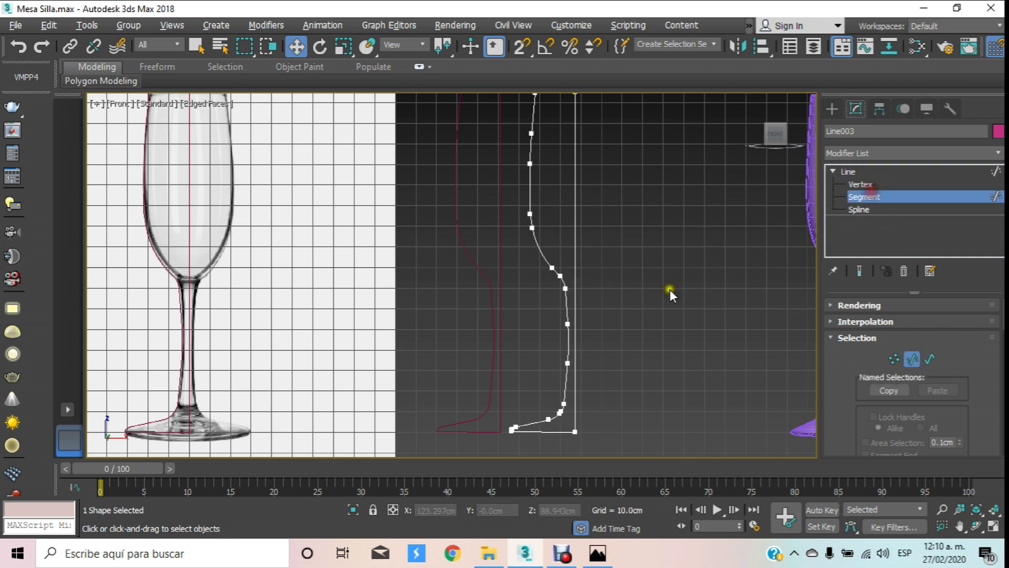
pyautogui.moveTo(607, 305); pyautogui.dragTo(509, 460)
pyautogui.click(528, 405)
pyautogui.moveTo(531, 326); pyautogui.dragTo(547, 440, button='middle')
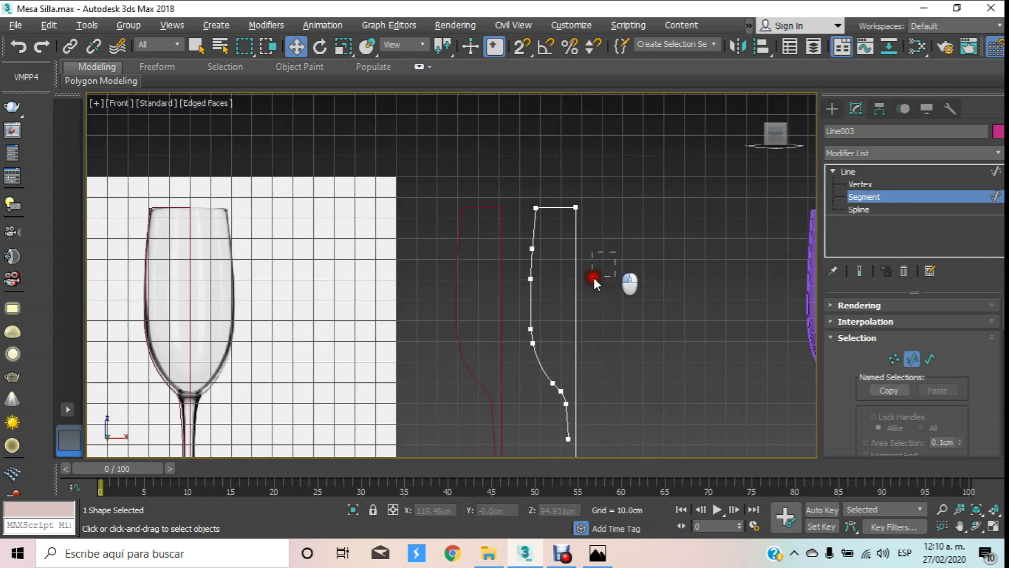
pyautogui.moveTo(570, 191); pyautogui.dragTo(561, 182)
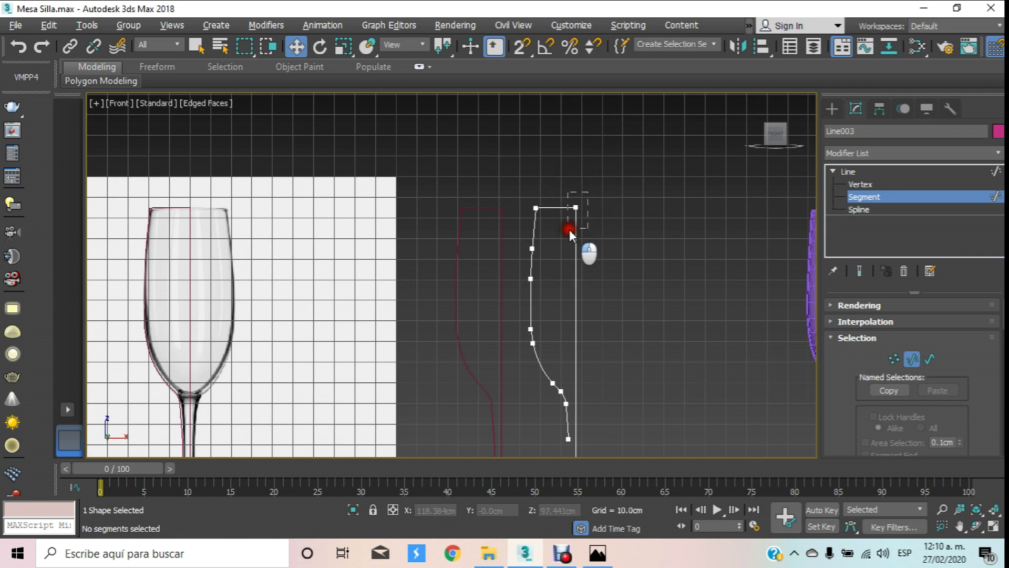
pyautogui.press('Delete')
pyautogui.moveTo(578, 231)
pyautogui.mouseDown()
pyautogui.moveTo(588, 203)
pyautogui.moveTo(570, 205)
pyautogui.mouseUp()
pyautogui.press('Delete')
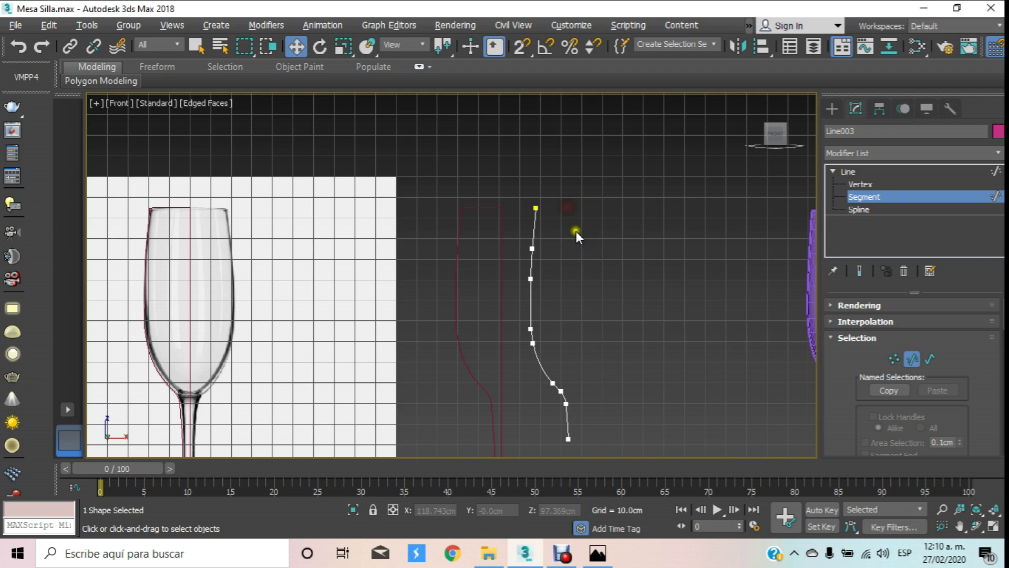
# Step: Reposition the trimmed Line003 curve beside the profile, then select Line002 for recolouring
pyautogui.click(893, 193)
pyautogui.moveTo(582, 159); pyautogui.dragTo(574, 241, button='middle')
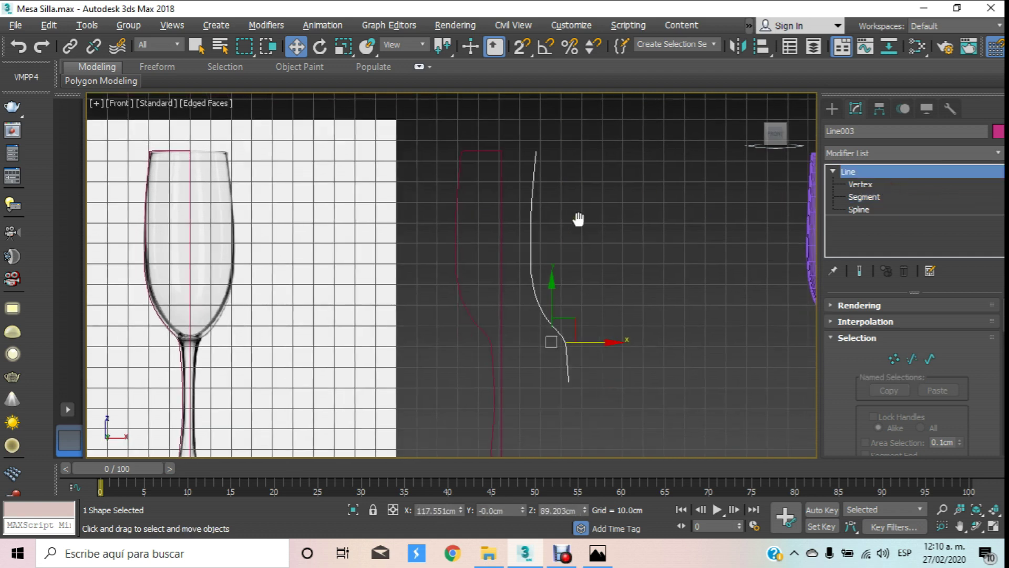
pyautogui.moveTo(597, 349); pyautogui.dragTo(527, 343)
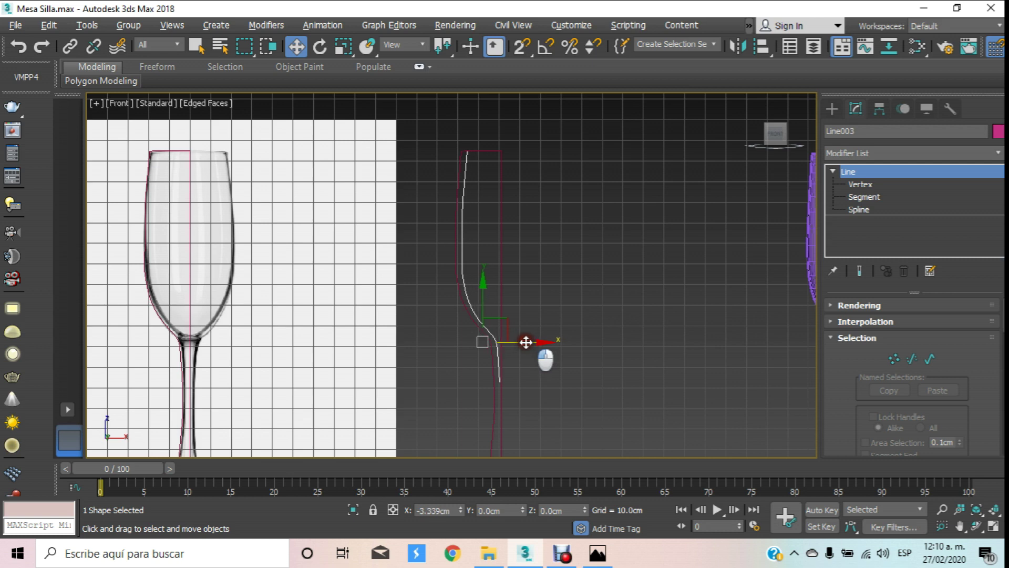
pyautogui.moveTo(526, 342); pyautogui.dragTo(627, 354)
pyautogui.scroll(-5, 525, 341)
pyautogui.scroll(5, 528, 342)
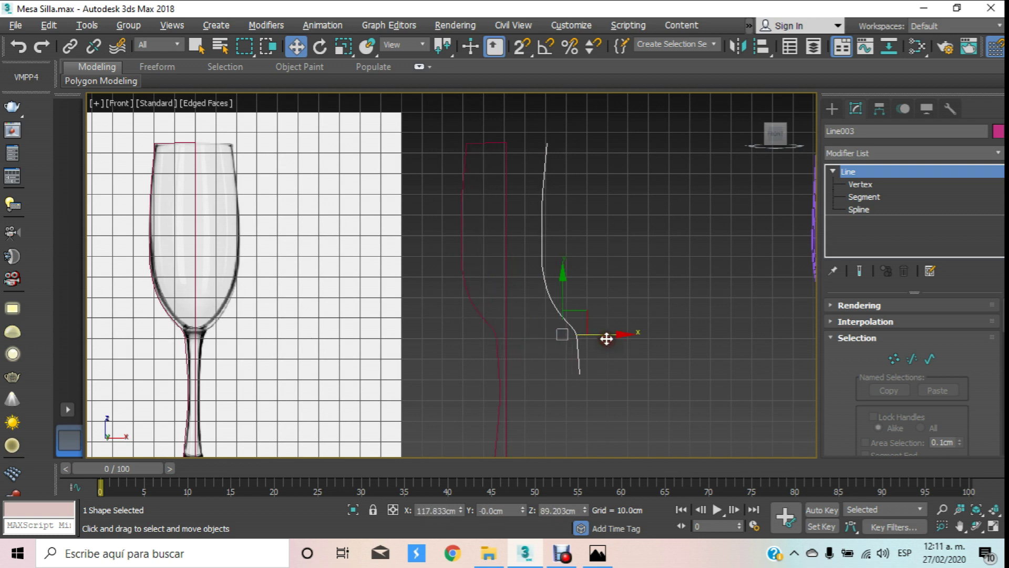
pyautogui.click(598, 325)
pyautogui.moveTo(598, 326); pyautogui.dragTo(643, 361, button='middle')
pyautogui.click(572, 242)
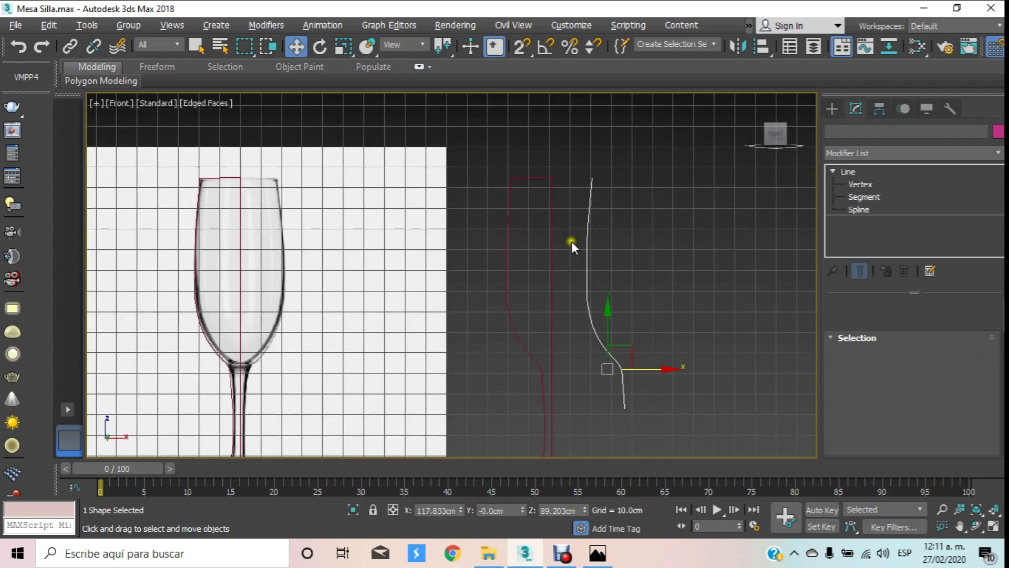
pyautogui.moveTo(649, 367); pyautogui.dragTo(690, 376)
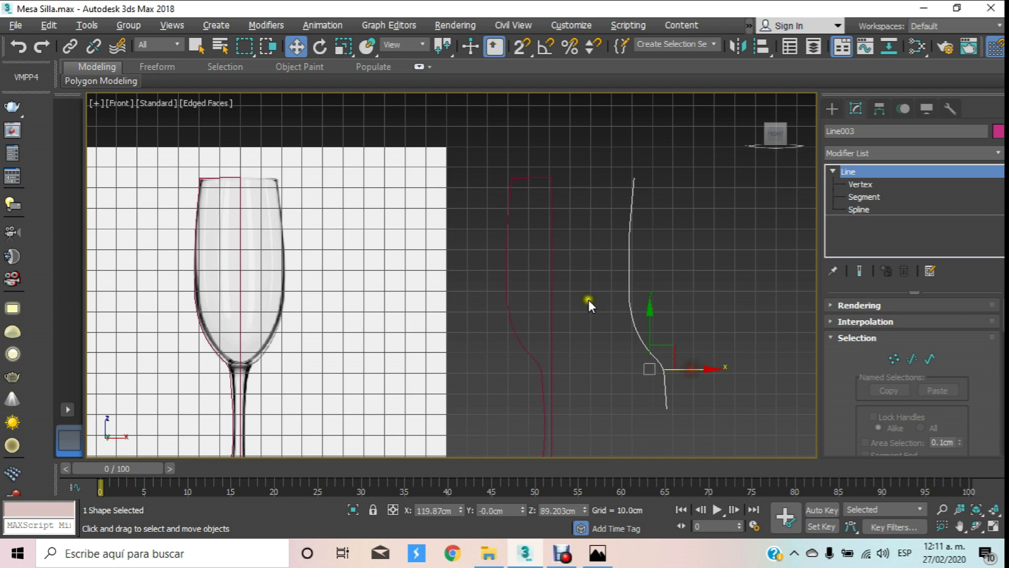
pyautogui.click(552, 209)
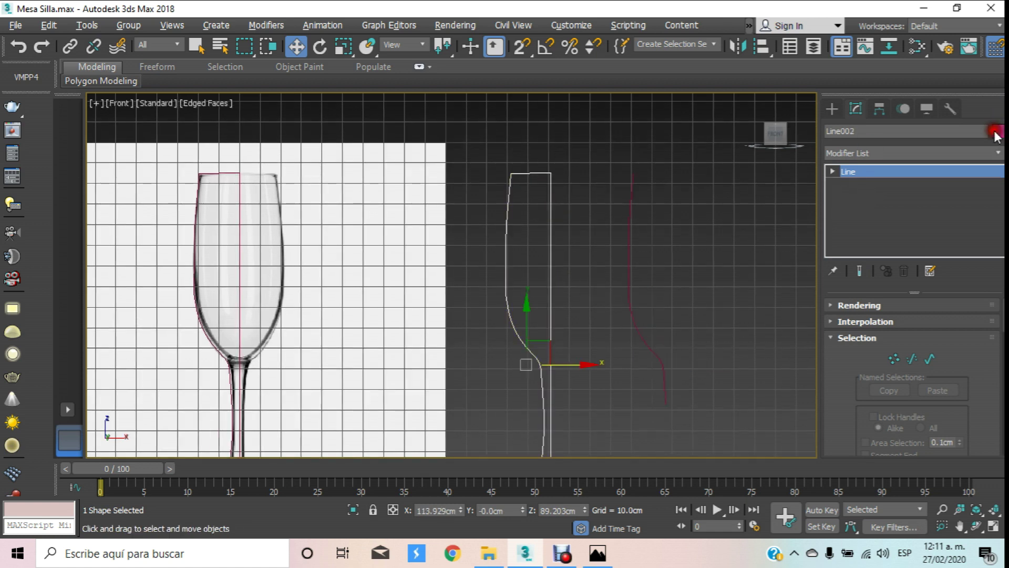
pyautogui.click(998, 131)
# Step: Give Line002 a light green object colour
pyautogui.click(468, 211)
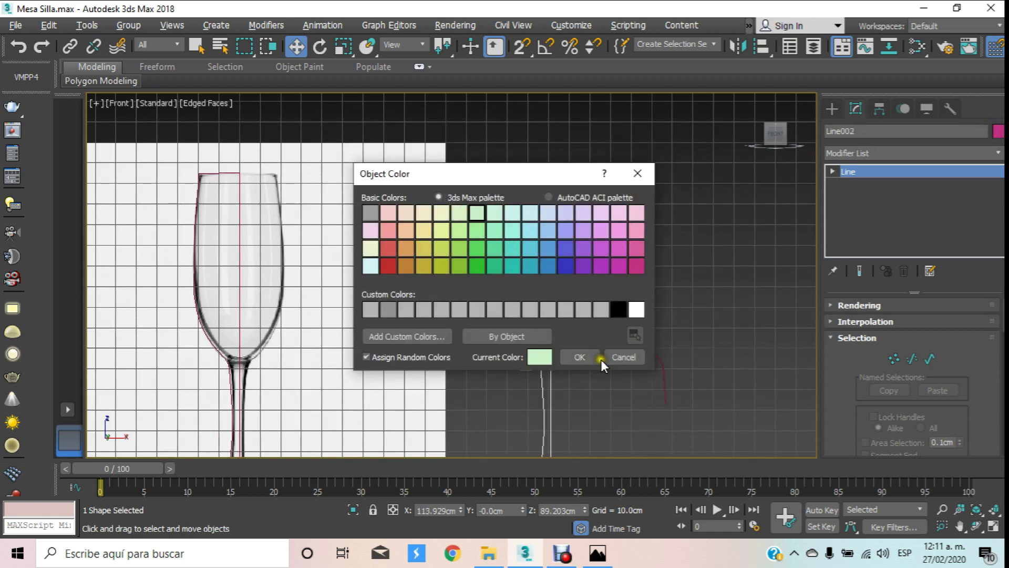
pyautogui.click(599, 357)
pyautogui.click(559, 207)
pyautogui.moveTo(550, 138)
pyautogui.mouseDown(button='middle')
pyautogui.moveTo(546, 130)
pyautogui.moveTo(547, 149)
pyautogui.mouseUp(button='middle')
# Step: At Spline level, apply Outline to give the Line002 profile wall thickness
pyautogui.click(833, 171)
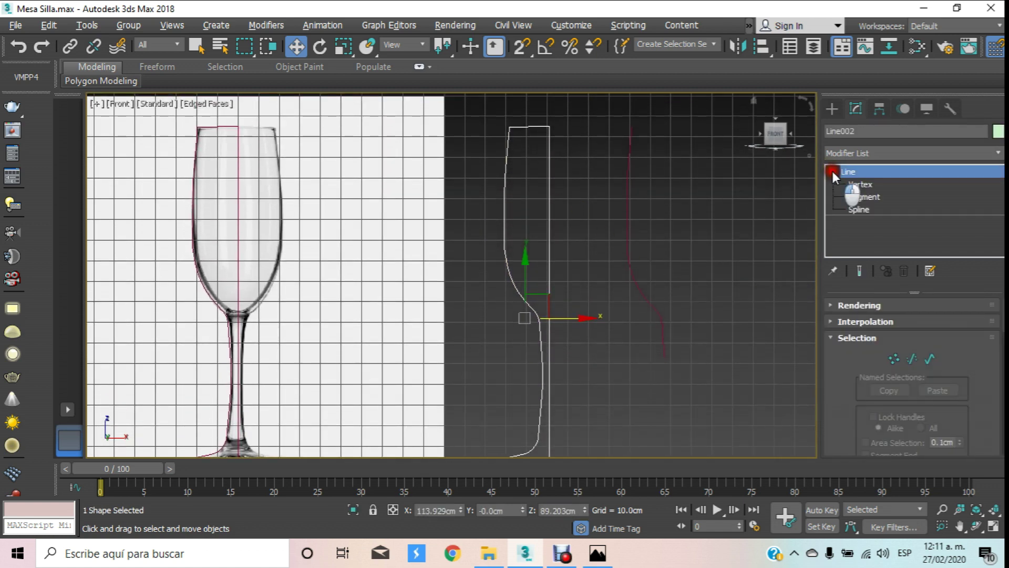
pyautogui.click(859, 210)
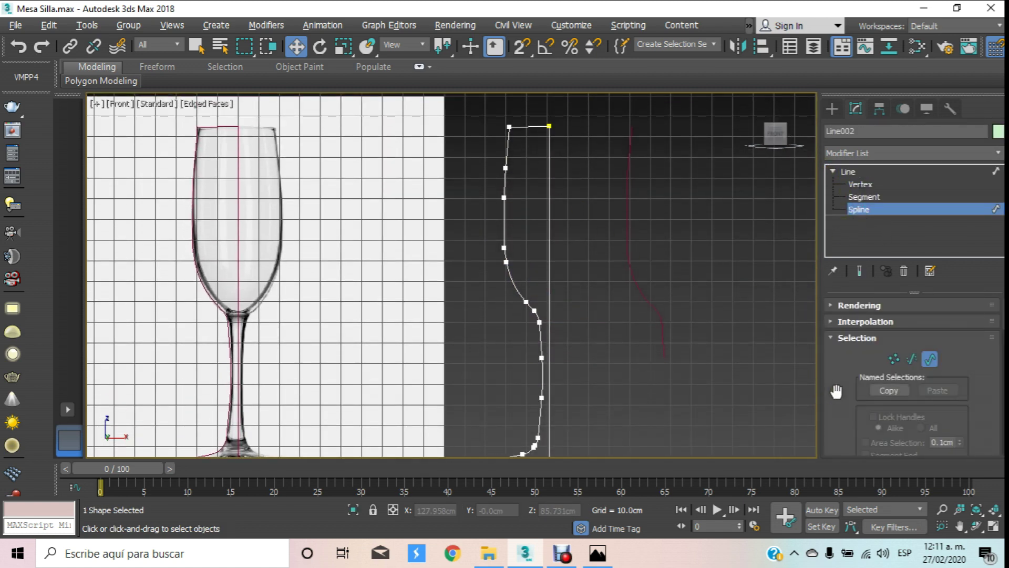
pyautogui.moveTo(837, 389); pyautogui.dragTo(841, 344)
pyautogui.scroll(-3, 844, 367)
pyautogui.scroll(-3, 856, 406)
pyautogui.scroll(-3, 855, 410)
pyautogui.scroll(-3, 854, 413)
pyautogui.scroll(-3, 855, 413)
pyautogui.scroll(-3, 855, 413)
pyautogui.scroll(-3, 873, 414)
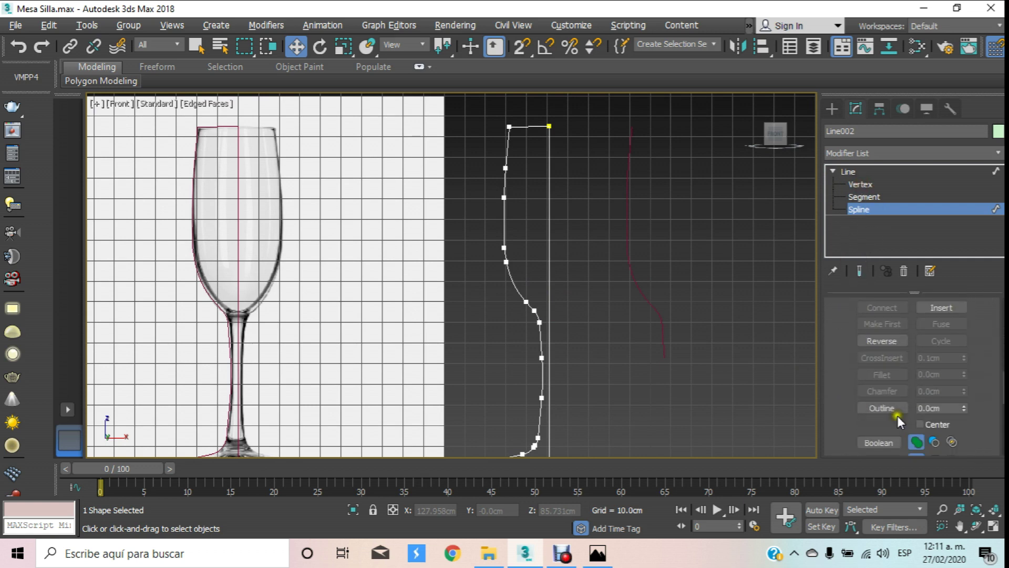
pyautogui.click(894, 408)
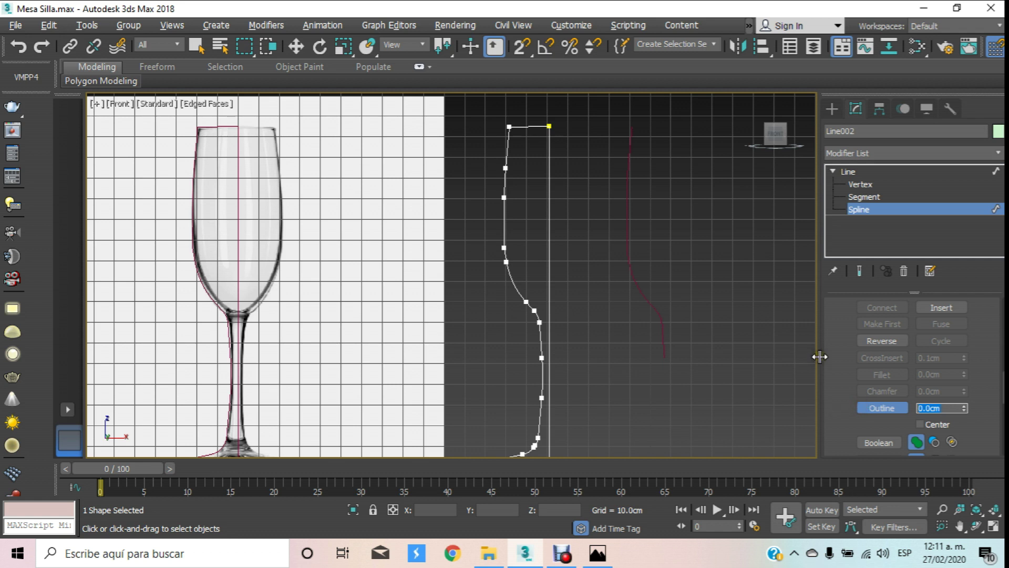
pyautogui.write('.1')
pyautogui.press('Return')
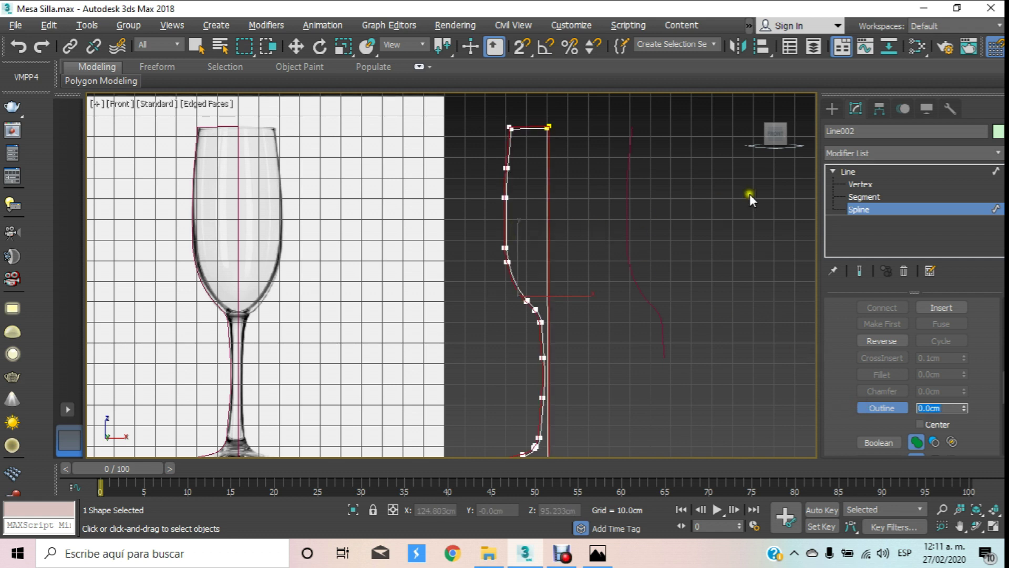
# Step: In Segment mode, delete the inner top and inner right segments of the outline
pyautogui.click(863, 198)
pyautogui.press('w')
pyautogui.scroll(2, 525, 168)
pyautogui.scroll(3, 520, 176)
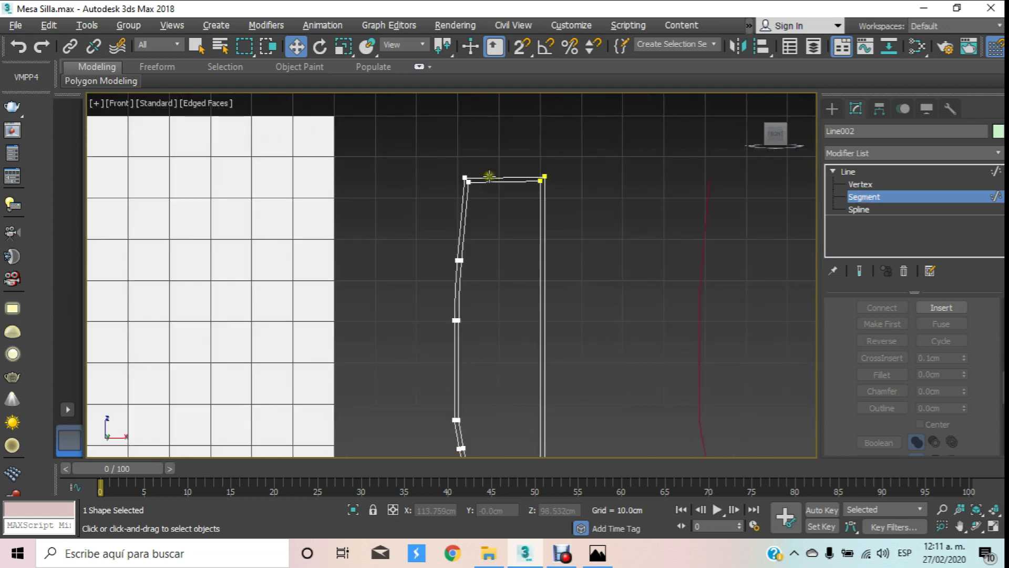
pyautogui.scroll(2, 505, 196)
pyautogui.click(505, 196)
pyautogui.press('Delete')
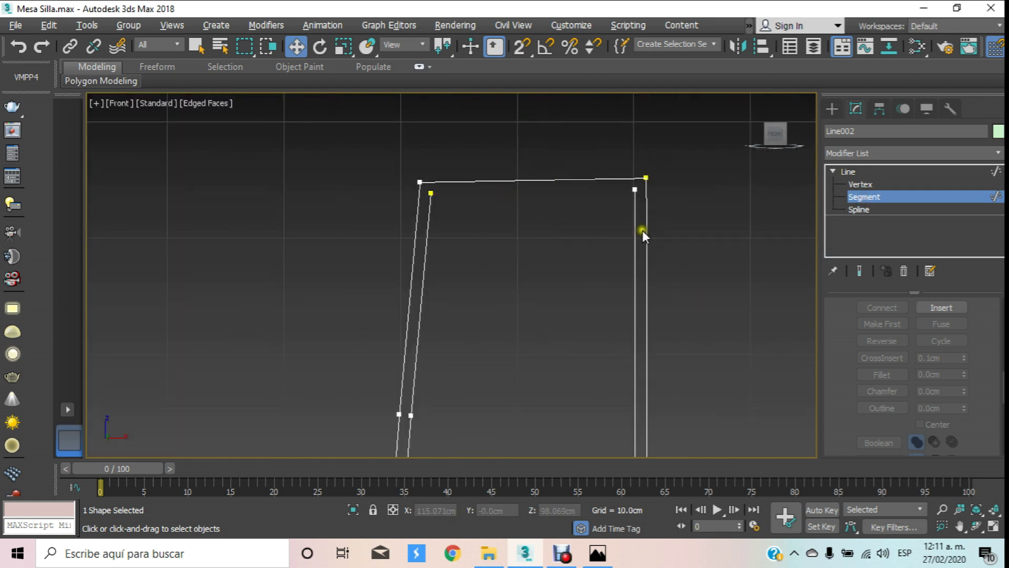
pyautogui.click(637, 222)
pyautogui.press('Delete')
# Step: Delete the inner lower segment, then undo that deletion and pick along the stem
pyautogui.scroll(-3, 618, 217)
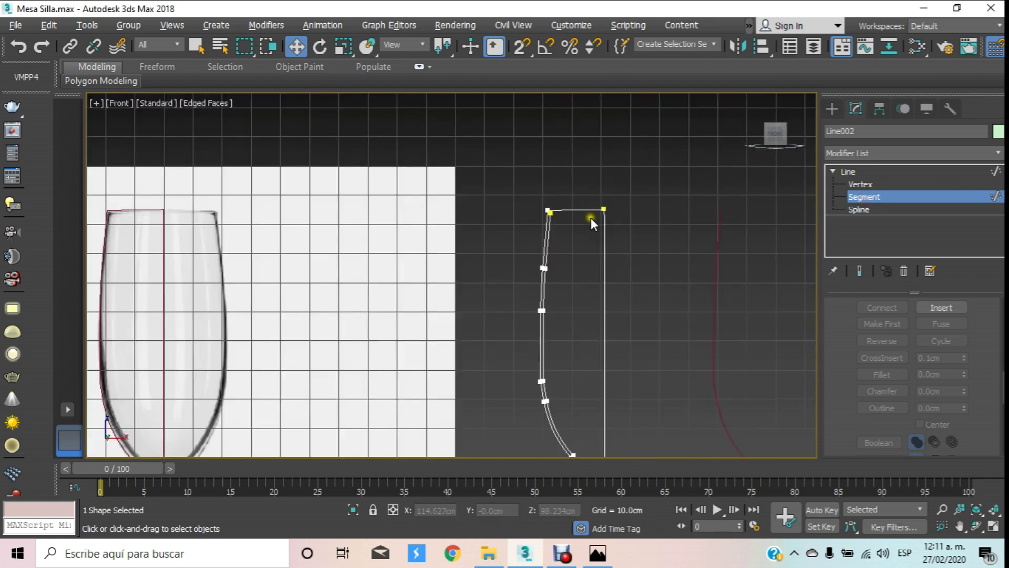
pyautogui.scroll(2, 578, 210)
pyautogui.moveTo(579, 211); pyautogui.dragTo(566, 117, button='middle')
pyautogui.scroll(2, 579, 304)
pyautogui.scroll(2, 583, 294)
pyautogui.click(594, 281)
pyautogui.press('Delete')
pyautogui.hotkey('ctrl', 'z')
pyautogui.moveTo(617, 452); pyautogui.dragTo(608, 355, button='middle')
pyautogui.click(599, 326)
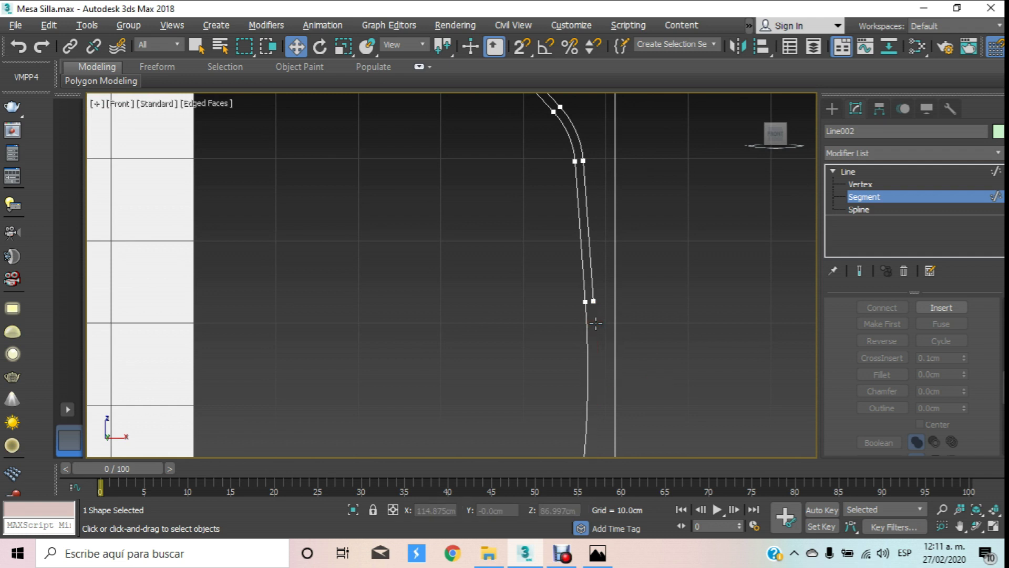
pyautogui.scroll(-3, 595, 337)
pyautogui.scroll(3, 595, 342)
# Step: Delete the lower curved segment plus the straight and upper horizontal base segments
pyautogui.click(601, 314)
pyautogui.scroll(-3, 604, 216)
pyautogui.click(566, 288)
pyautogui.press('Delete')
pyautogui.click(513, 305)
pyautogui.press('Delete')
pyautogui.scroll(3, 391, 333)
pyautogui.click(387, 318)
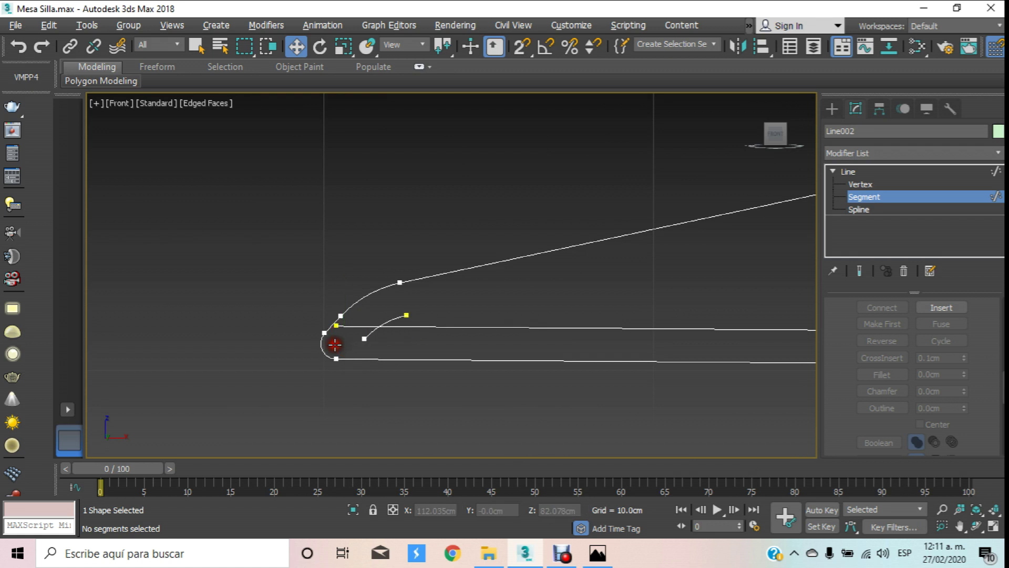
pyautogui.click(377, 329)
pyautogui.press('Delete')
# Step: In Vertex mode, raise a stem vertex of the Line002 profile
pyautogui.scroll(-3, 374, 330)
pyautogui.moveTo(484, 282); pyautogui.dragTo(462, 439, button='middle')
pyautogui.scroll(-2, 462, 439)
pyautogui.scroll(3, 549, 189)
pyautogui.moveTo(549, 188)
pyautogui.mouseDown(button='middle')
pyautogui.moveTo(505, 375)
pyautogui.moveTo(573, 380)
pyautogui.moveTo(561, 356)
pyautogui.moveTo(519, 334)
pyautogui.mouseUp(button='middle')
pyautogui.click(861, 184)
pyautogui.moveTo(503, 380); pyautogui.dragTo(568, 263)
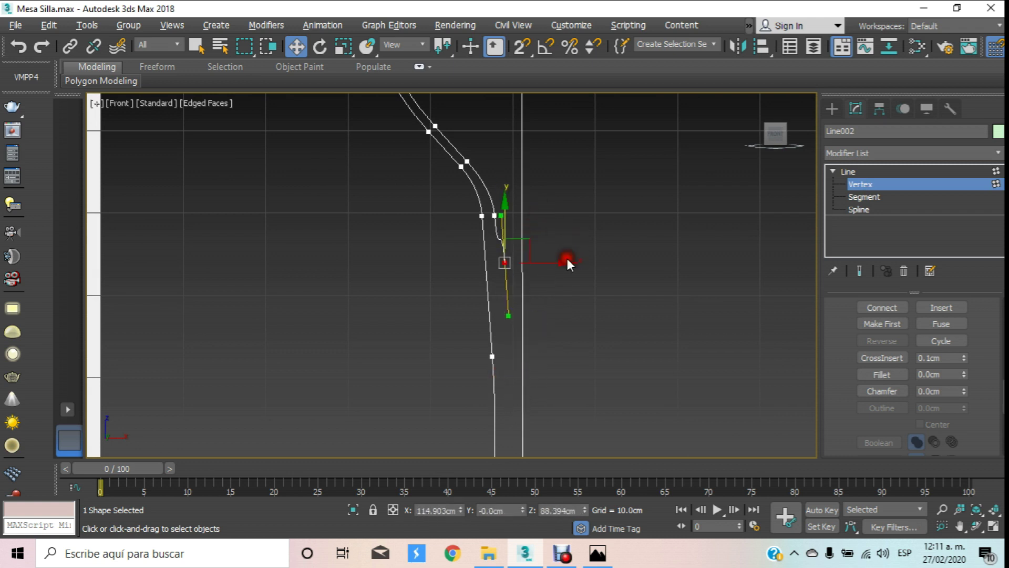
pyautogui.click(864, 196)
# Step: Move the profile's open end vertex right to the glass wall and level its segment horizontally
pyautogui.scroll(3, 505, 242)
pyautogui.rightClick(504, 242)
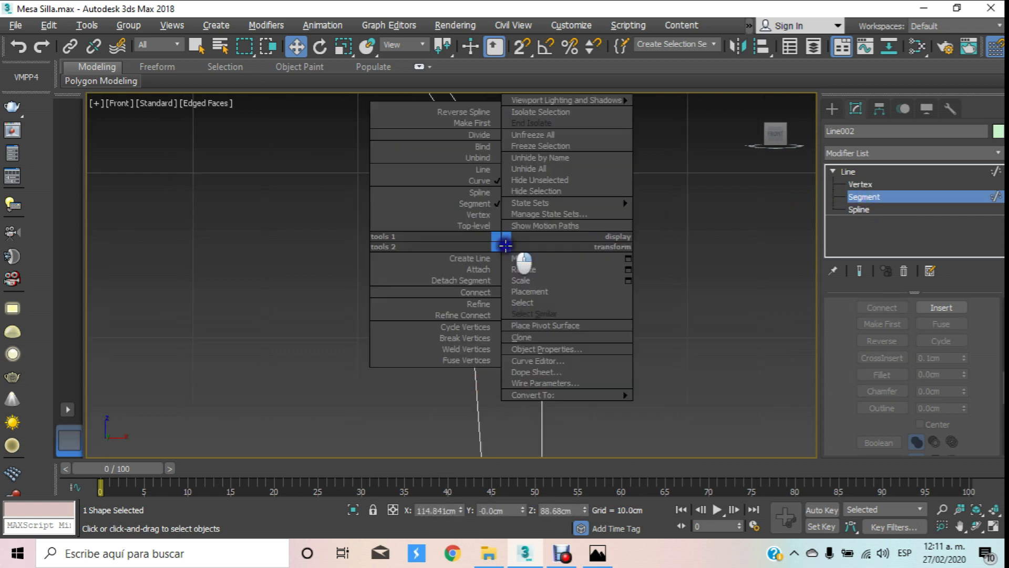
pyautogui.click(480, 178)
pyautogui.rightClick(488, 199)
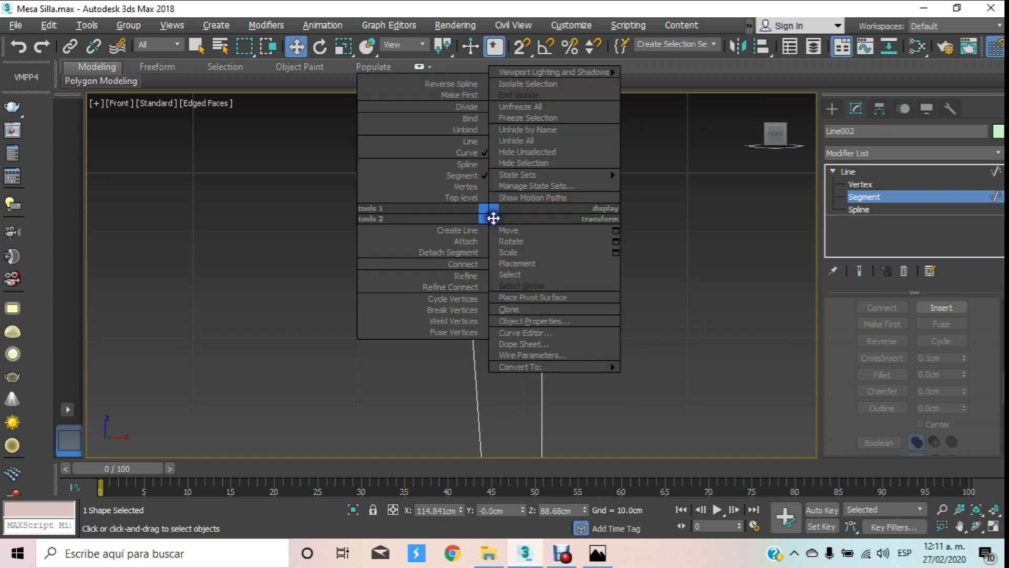
pyautogui.click(474, 148)
pyautogui.click(898, 184)
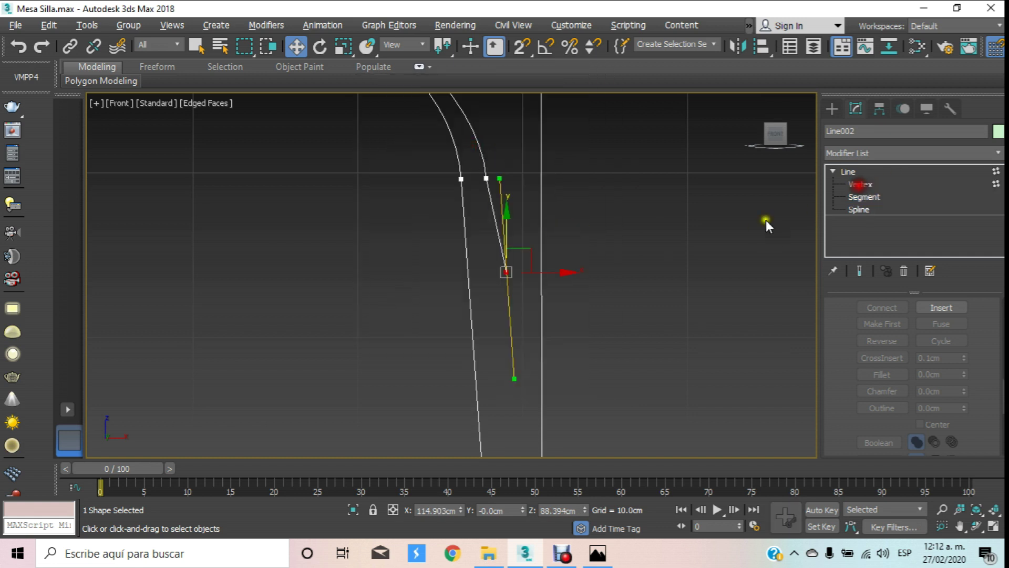
pyautogui.moveTo(531, 273); pyautogui.dragTo(631, 272)
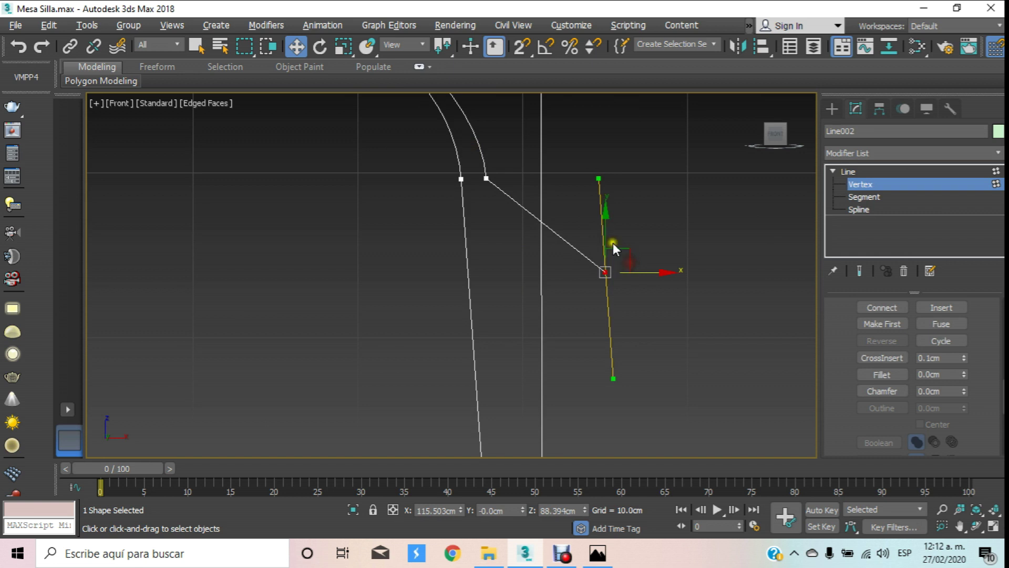
pyautogui.moveTo(608, 240); pyautogui.dragTo(637, 144)
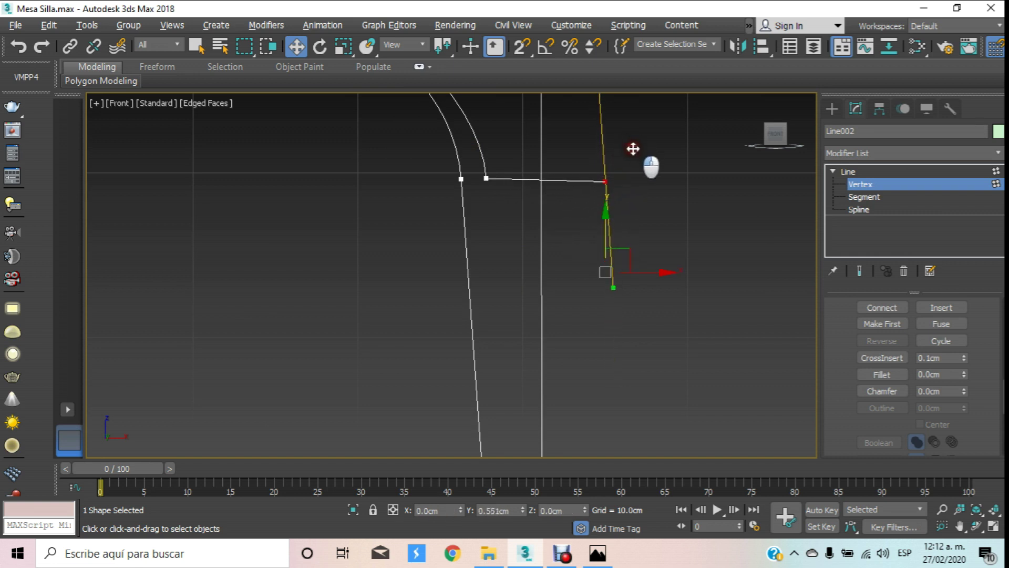
pyautogui.moveTo(637, 145); pyautogui.dragTo(586, 288, button='middle')
# Step: Raise the top rim vertex slightly to close the gap at the rim
pyautogui.scroll(-3, 581, 295)
pyautogui.scroll(-2, 573, 333)
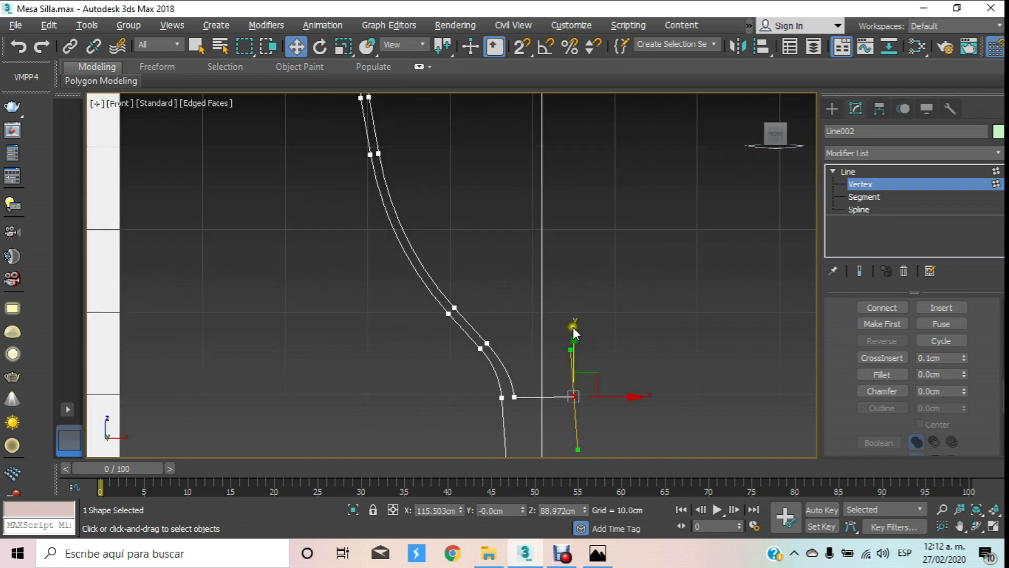
pyautogui.scroll(-2, 570, 328)
pyautogui.scroll(-2, 585, 247)
pyautogui.scroll(3, 506, 138)
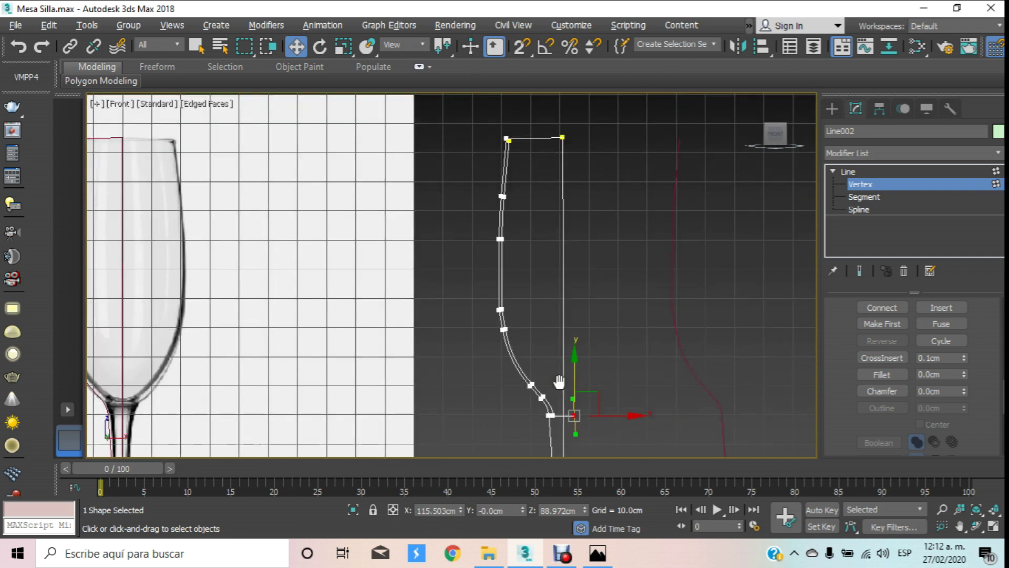
pyautogui.scroll(2, 505, 138)
pyautogui.scroll(4, 505, 134)
pyautogui.click(520, 209)
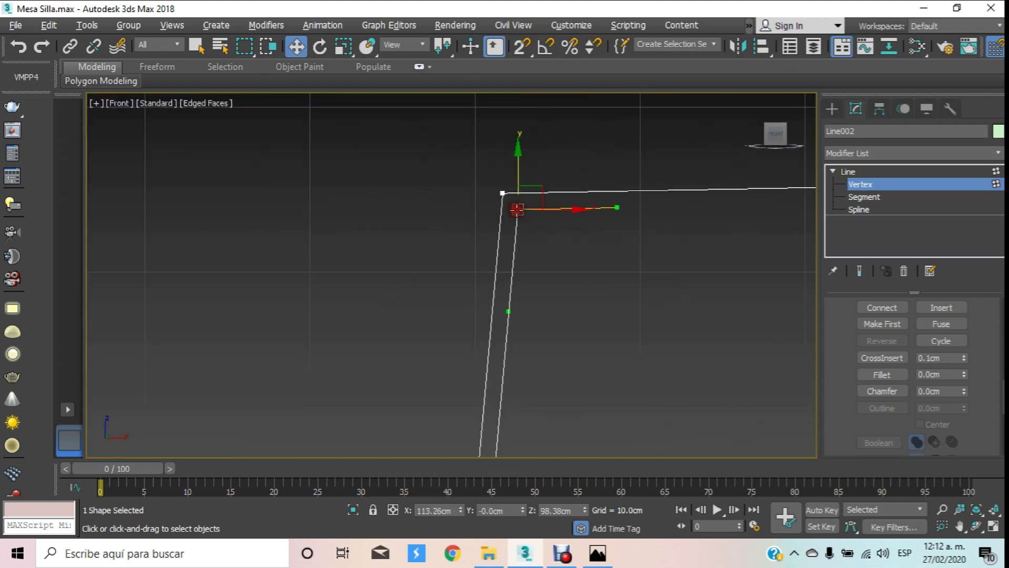
pyautogui.moveTo(518, 178); pyautogui.dragTo(535, 148)
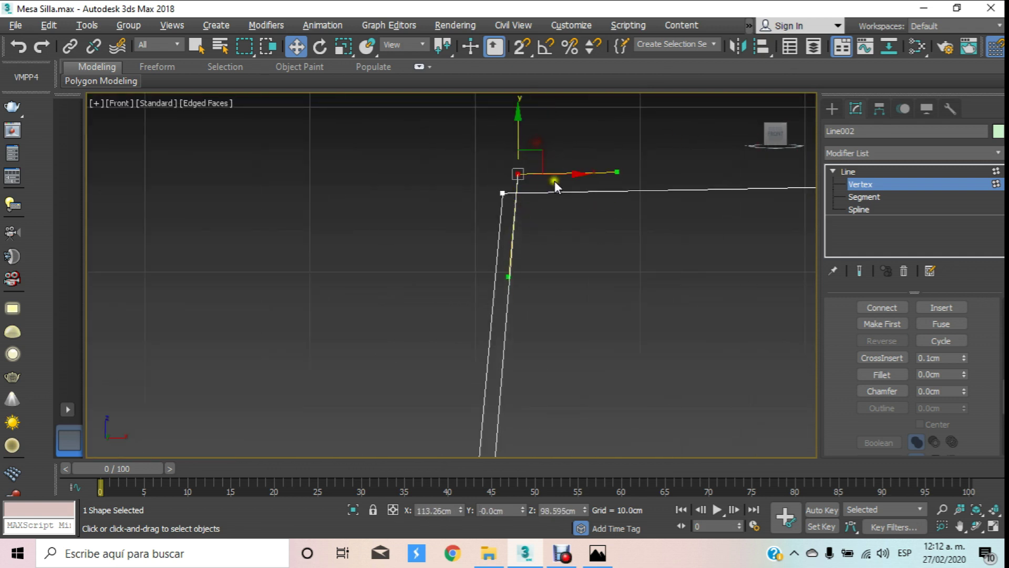
pyautogui.scroll(-4, 547, 174)
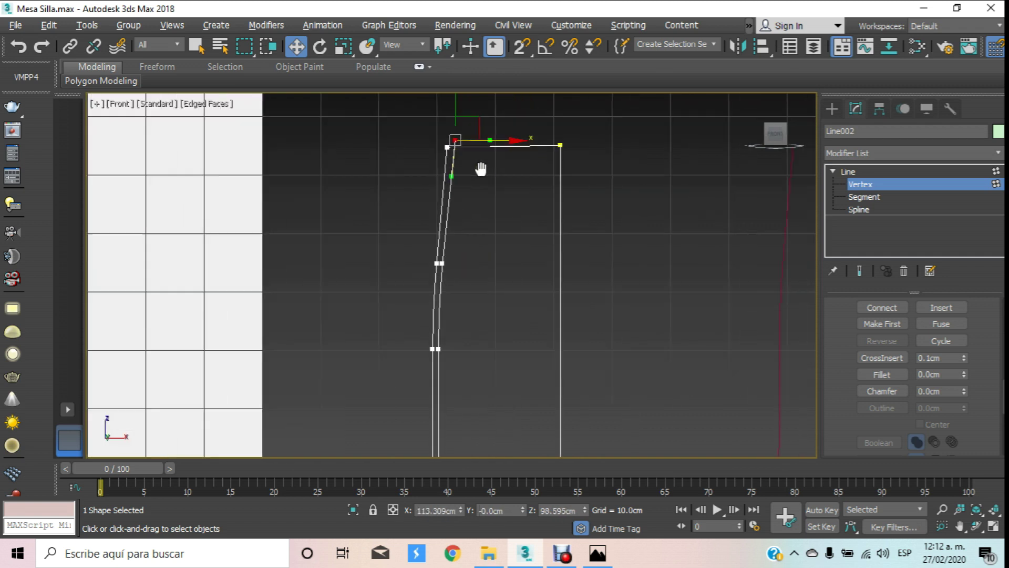
# Step: At Spline level, use Trim to cut off the excess end of the horizontal line
pyautogui.moveTo(834, 322)
pyautogui.mouseDown()
pyautogui.moveTo(833, 413)
pyautogui.moveTo(836, 367)
pyautogui.mouseUp()
pyautogui.click(859, 209)
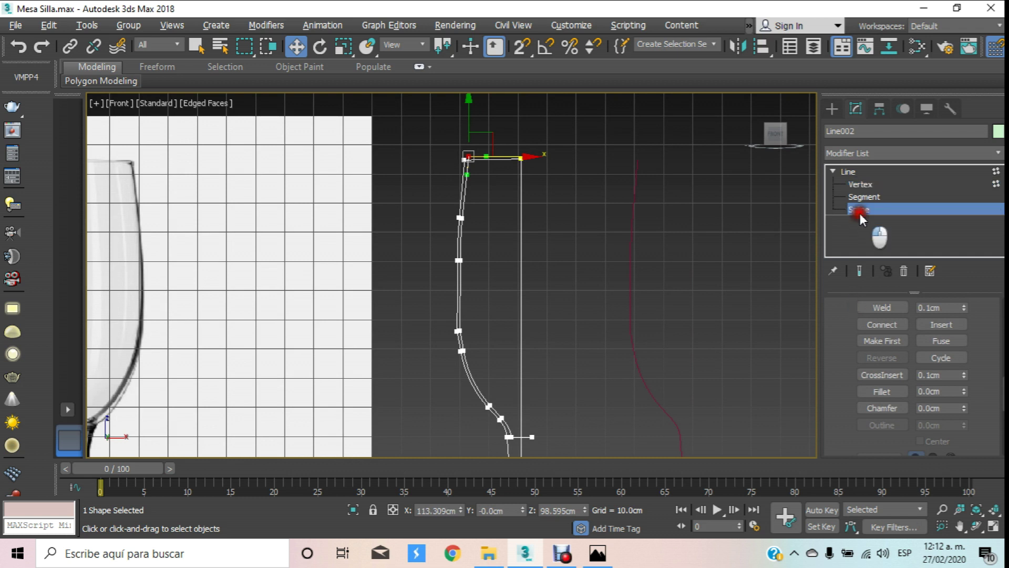
pyautogui.scroll(-3, 838, 378)
pyautogui.scroll(-3, 834, 343)
pyautogui.scroll(-3, 834, 342)
pyautogui.scroll(-3, 837, 355)
pyautogui.scroll(2, 838, 359)
pyautogui.scroll(1, 838, 359)
pyautogui.scroll(2, 838, 359)
pyautogui.scroll(2, 838, 359)
pyautogui.scroll(-1, 838, 358)
pyautogui.click(882, 386)
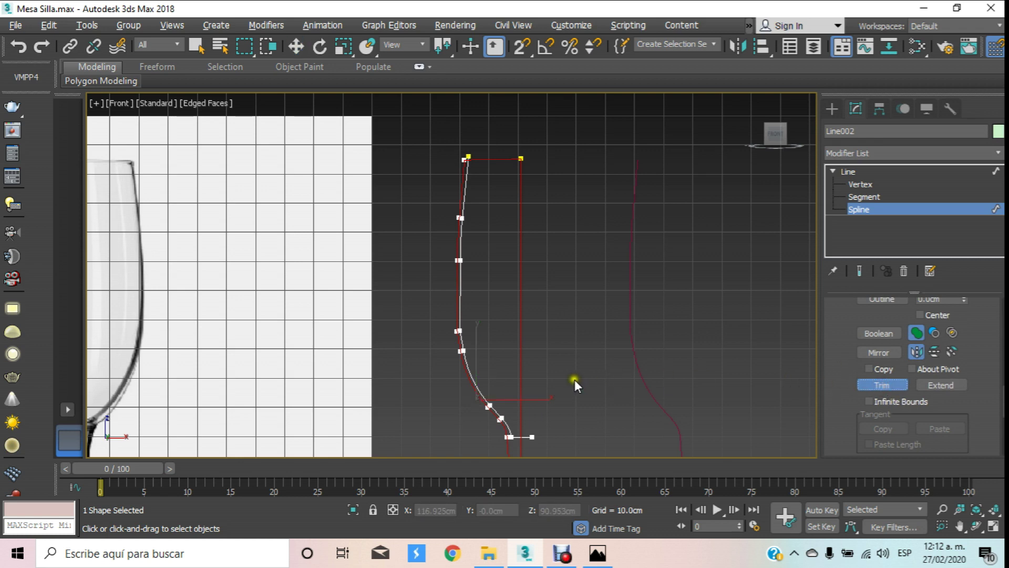
pyautogui.moveTo(577, 383); pyautogui.dragTo(516, 326, button='middle')
pyautogui.scroll(5, 515, 326)
pyautogui.click(554, 324)
# Step: Exit Trim and review the spline's Geometry settings for End Point Auto-Welding
pyautogui.scroll(-5, 553, 323)
pyautogui.scroll(3, 520, 452)
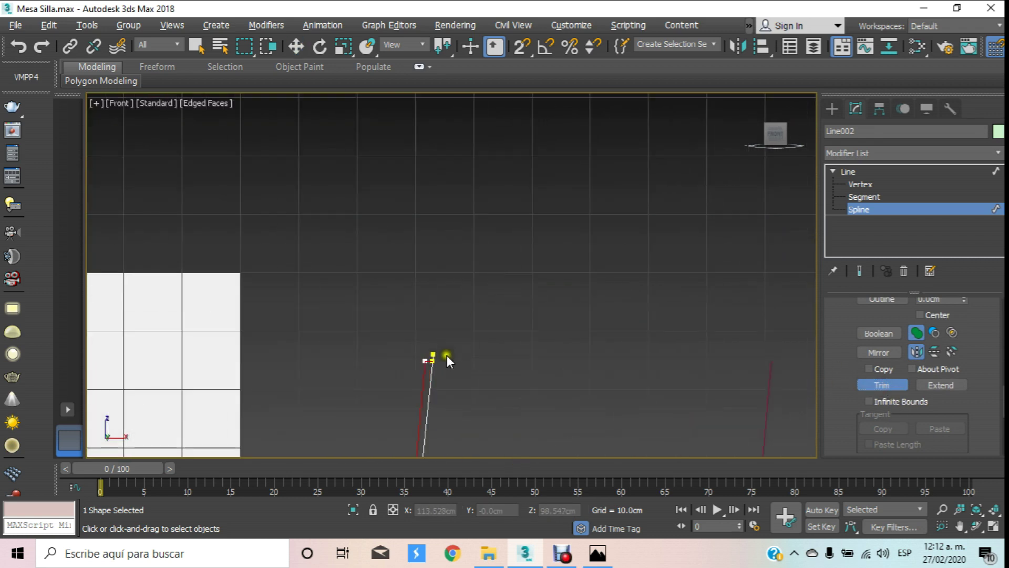
pyautogui.scroll(3, 447, 346)
pyautogui.scroll(3, 437, 347)
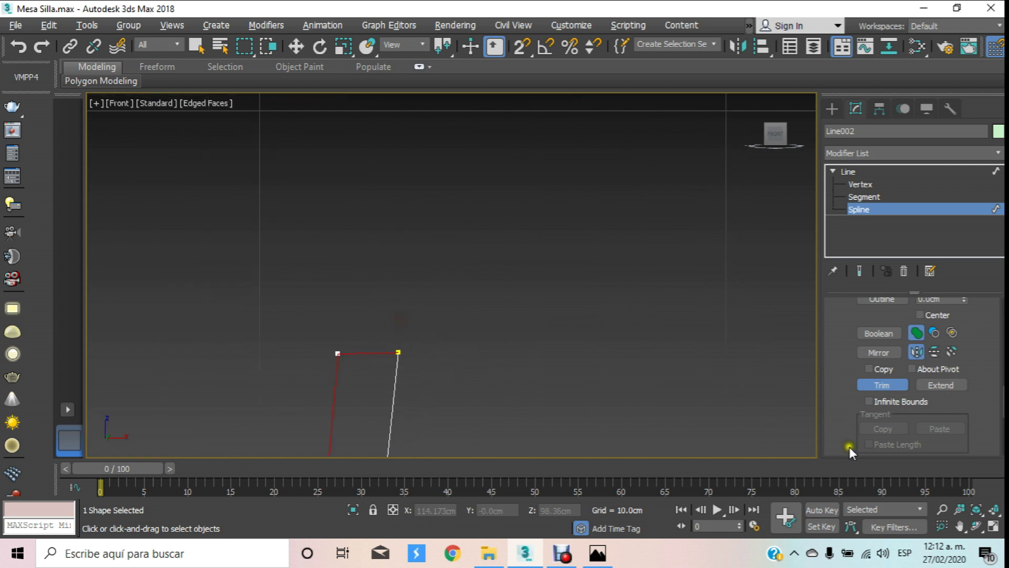
pyautogui.moveTo(847, 400); pyautogui.dragTo(846, 370)
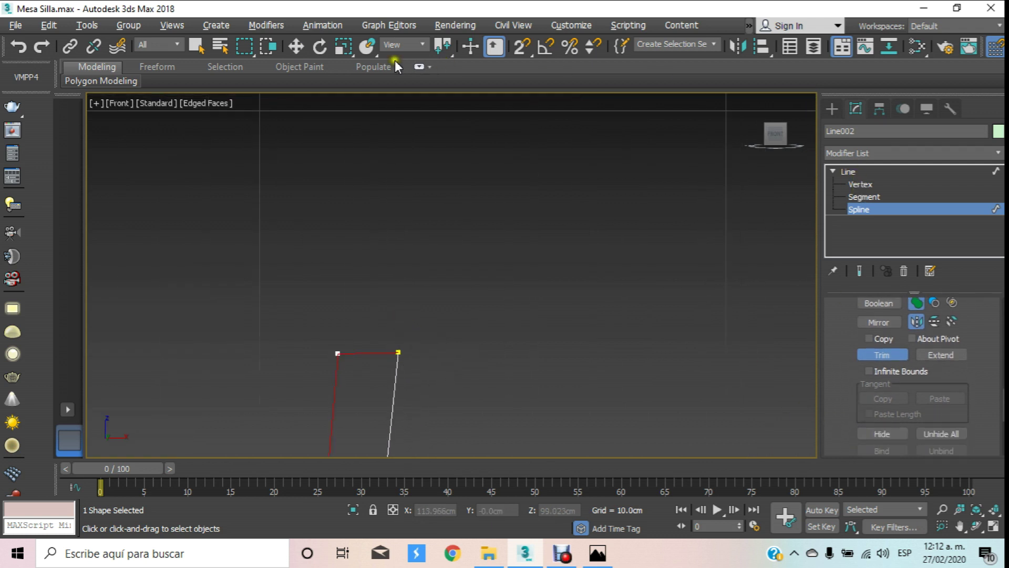
pyautogui.click(294, 48)
pyautogui.scroll(-4, 526, 221)
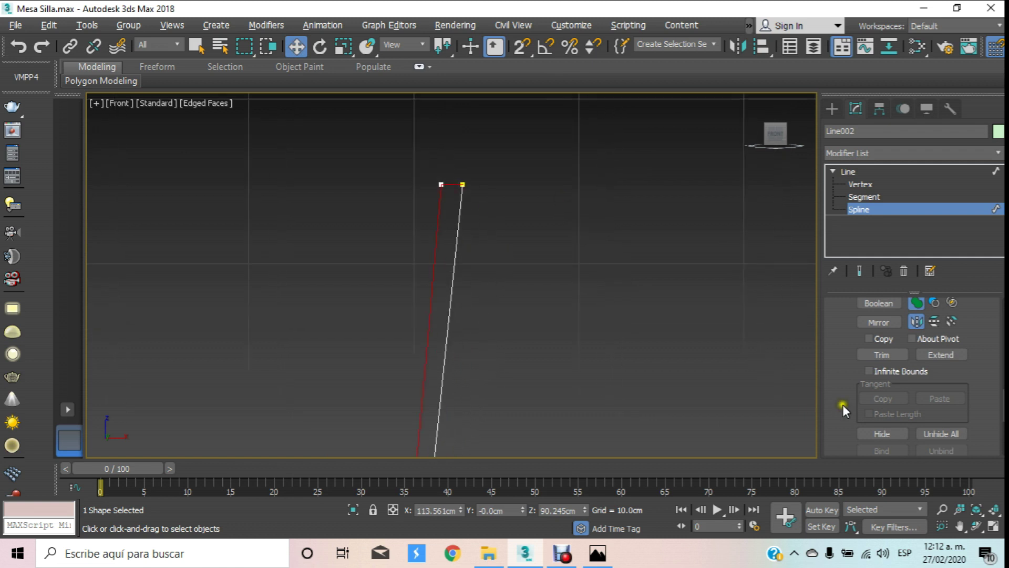
pyautogui.moveTo(838, 374); pyautogui.dragTo(821, 497)
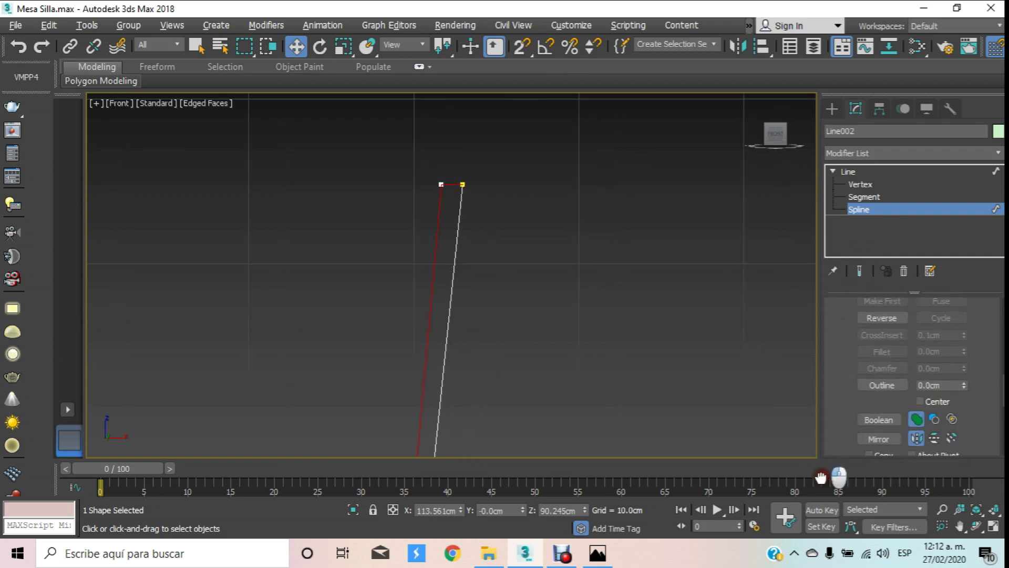
pyautogui.scroll(3, 833, 358)
pyautogui.scroll(2, 836, 359)
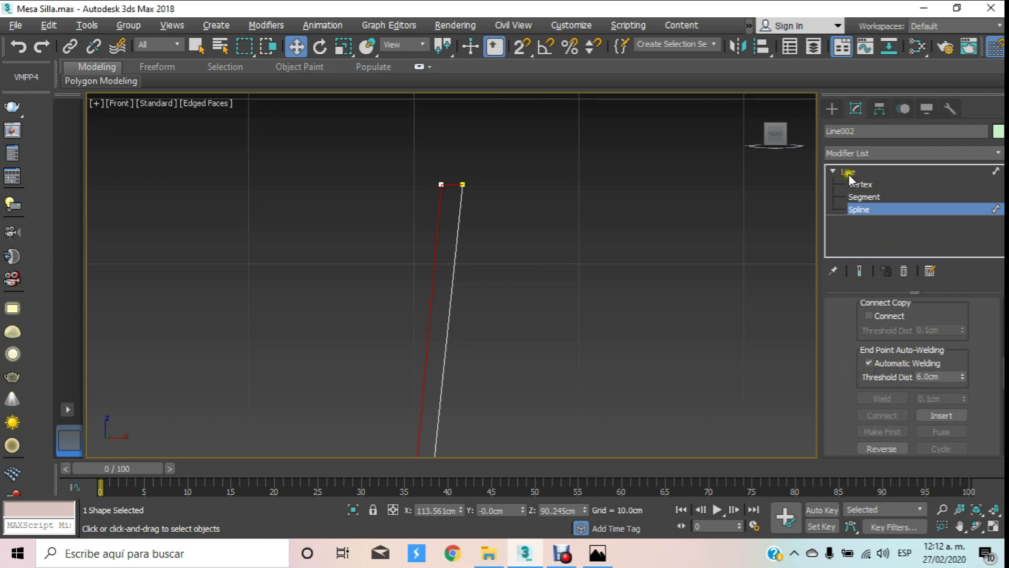
# Step: Nudge the glass profile spline slightly along X onto the red reference line
pyautogui.scroll(3, 451, 184)
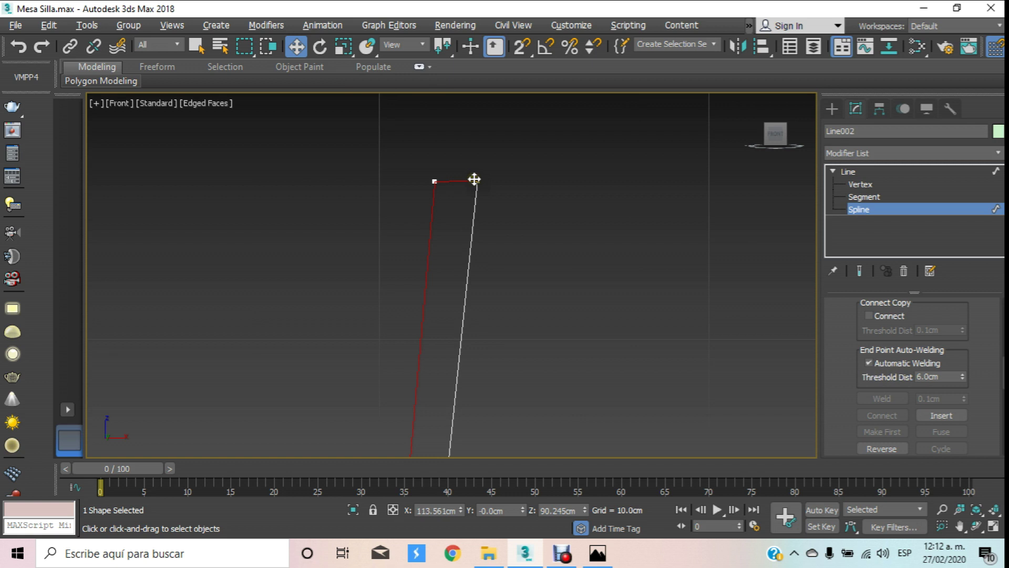
pyautogui.scroll(-3, 473, 196)
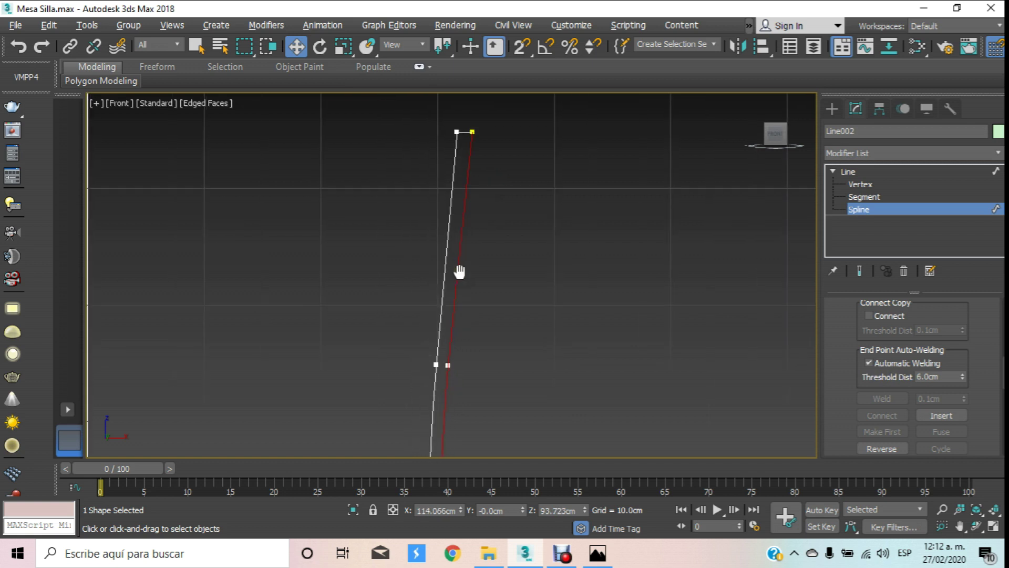
pyautogui.moveTo(462, 292); pyautogui.dragTo(489, 117, button='middle')
pyautogui.scroll(-2, 546, 149)
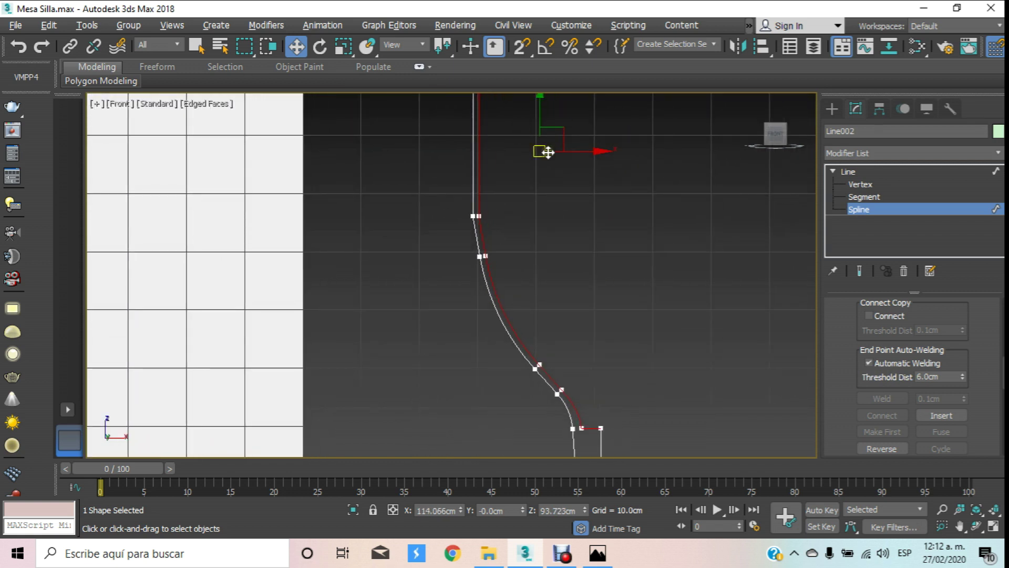
pyautogui.moveTo(572, 152); pyautogui.dragTo(574, 151)
pyautogui.moveTo(574, 151); pyautogui.dragTo(504, 232, button='middle')
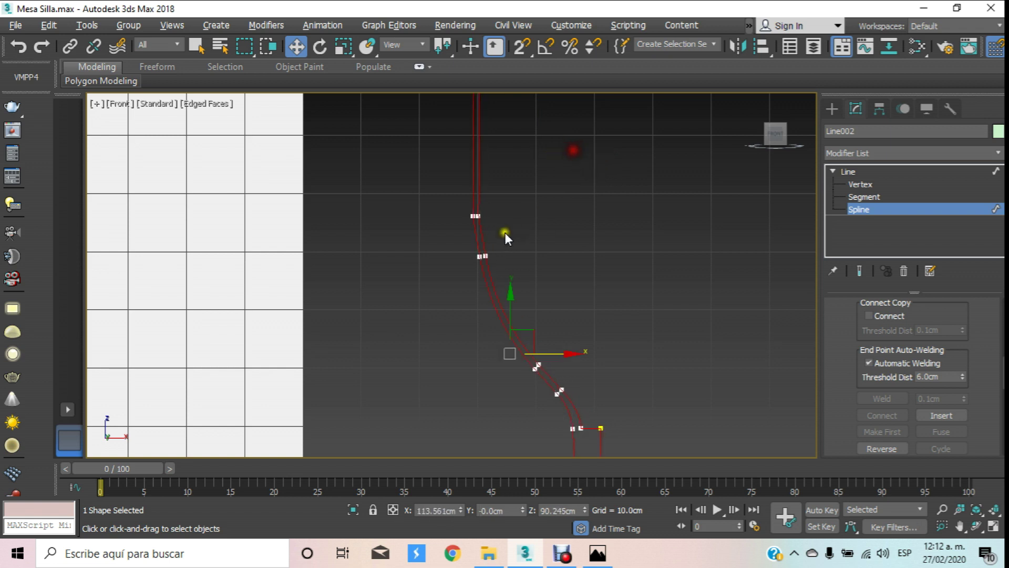
pyautogui.scroll(-3, 518, 225)
pyautogui.moveTo(550, 193); pyautogui.dragTo(562, 205, button='middle')
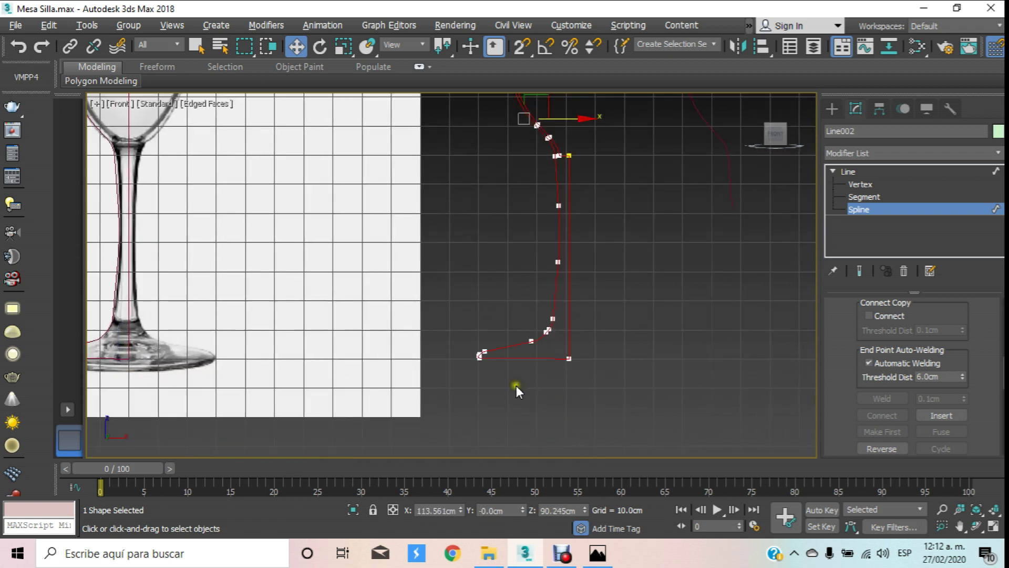
pyautogui.scroll(5, 519, 385)
pyautogui.scroll(2, 549, 323)
pyautogui.scroll(-1, 647, 361)
pyautogui.scroll(-2, 639, 348)
pyautogui.scroll(-3, 633, 210)
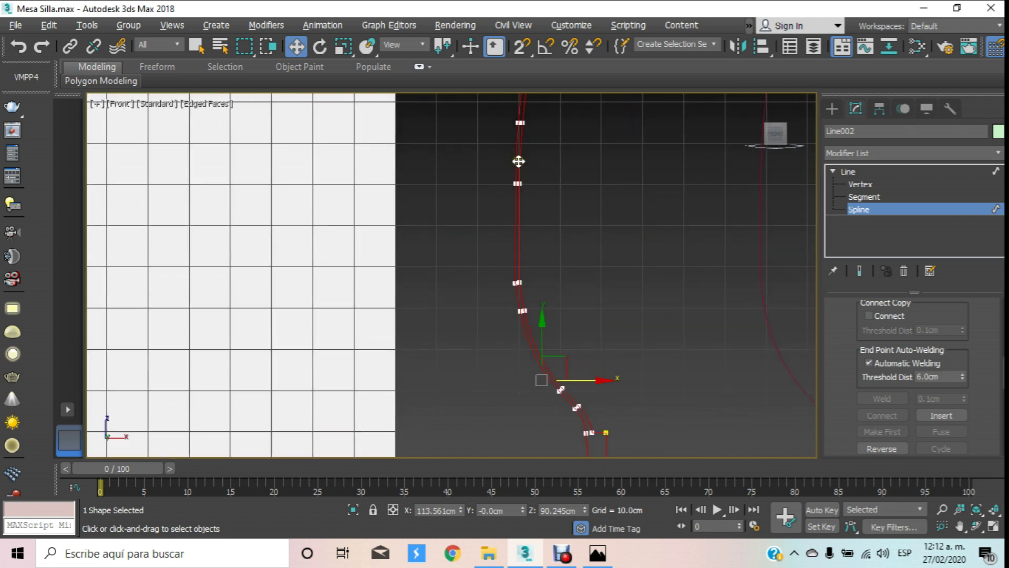
pyautogui.scroll(2, 513, 363)
pyautogui.scroll(2, 513, 368)
pyautogui.scroll(1, 512, 368)
pyautogui.scroll(-2, 485, 397)
pyautogui.scroll(-1, 513, 203)
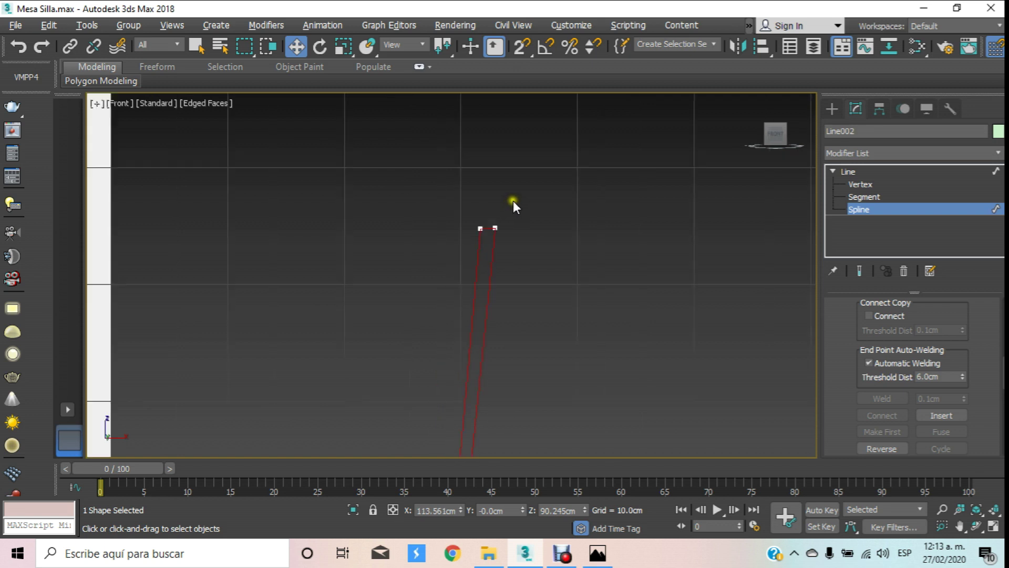
# Step: Exit Spline sub-object level back to the Line object
pyautogui.click(867, 209)
pyautogui.scroll(-1, 652, 247)
pyautogui.scroll(-1, 574, 176)
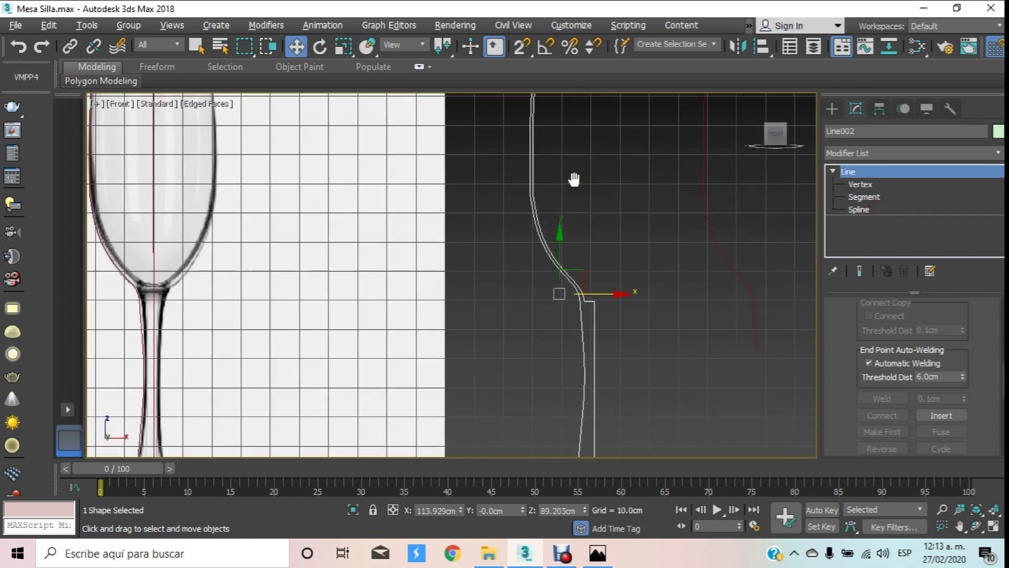
pyautogui.scroll(2, 593, 318)
pyautogui.scroll(1, 579, 325)
pyautogui.scroll(2, 579, 329)
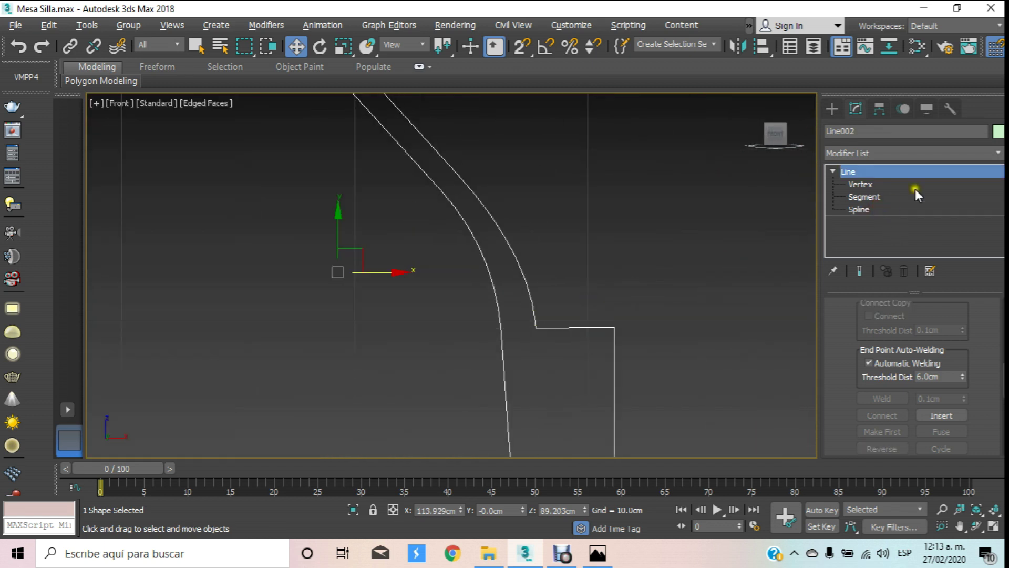
# Step: At Vertex level, raise the bottom corner vertices and straighten the corner segment
pyautogui.click(849, 184)
pyautogui.moveTo(524, 318); pyautogui.dragTo(662, 368)
pyautogui.moveTo(611, 300); pyautogui.dragTo(620, 230)
pyautogui.moveTo(531, 208); pyautogui.dragTo(488, 263)
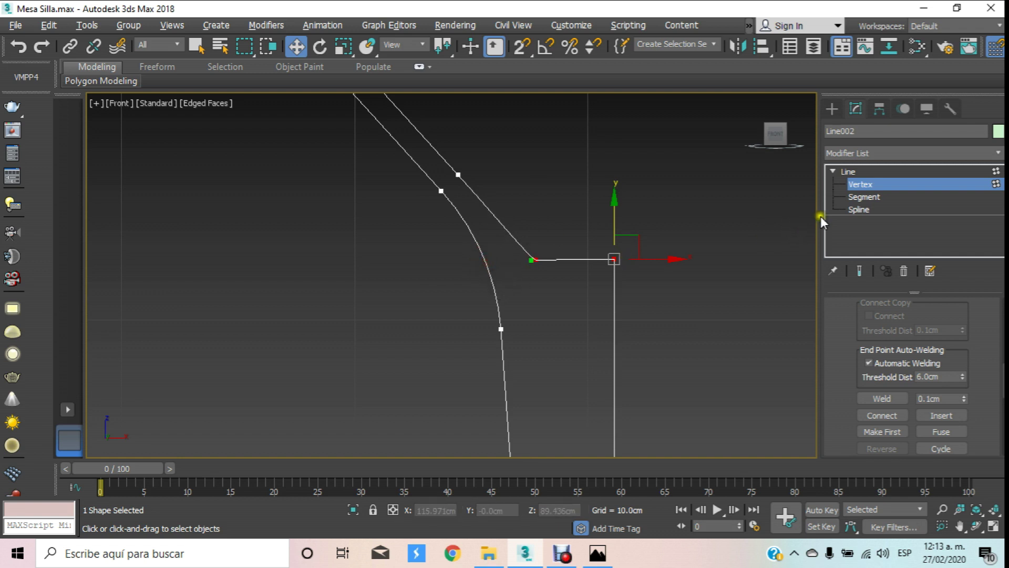
# Step: Select the horizontal step and diagonal segments and check their segment options
pyautogui.click(864, 197)
pyautogui.click(494, 217)
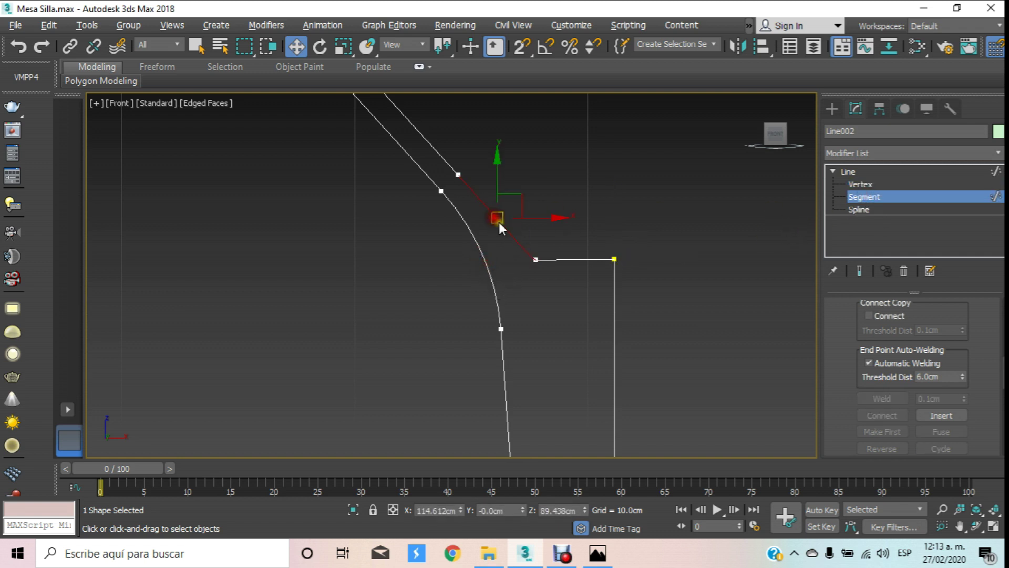
pyautogui.moveTo(613, 242); pyautogui.dragTo(497, 276)
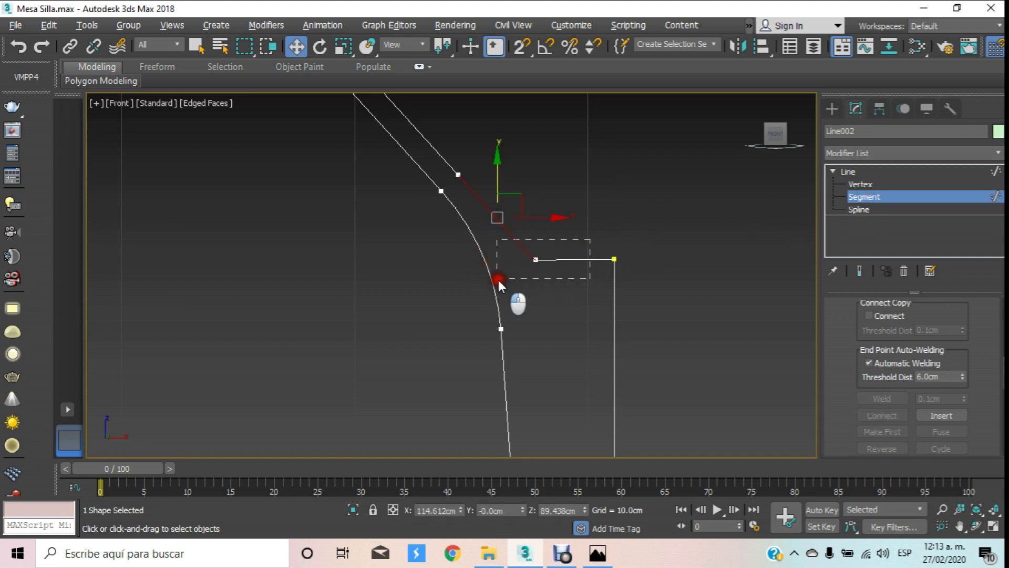
pyautogui.click(545, 259)
pyautogui.keyDown('ctrl'); pyautogui.click(514, 241); pyautogui.keyUp('ctrl')
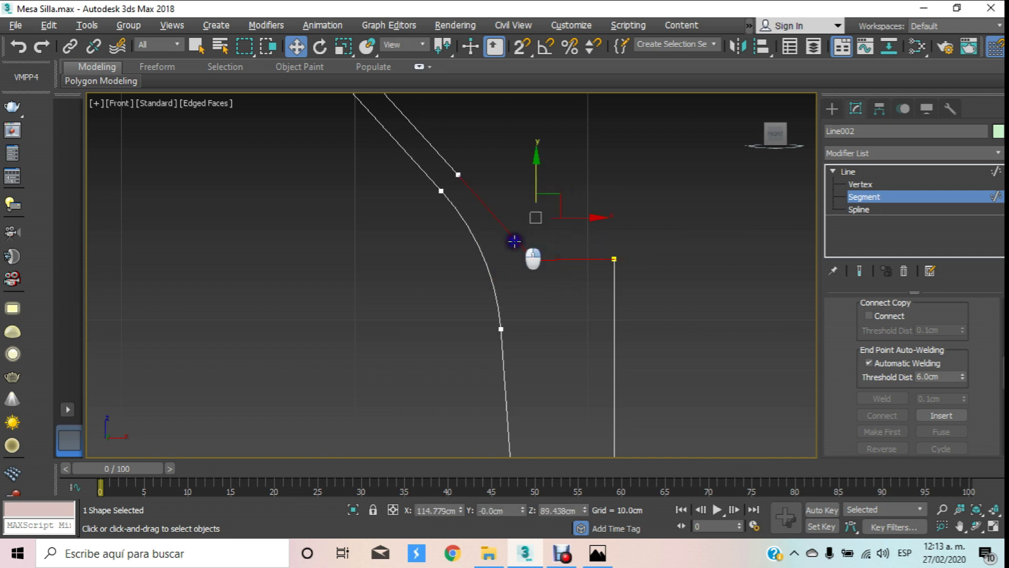
pyautogui.rightClick(514, 242)
pyautogui.click(488, 166)
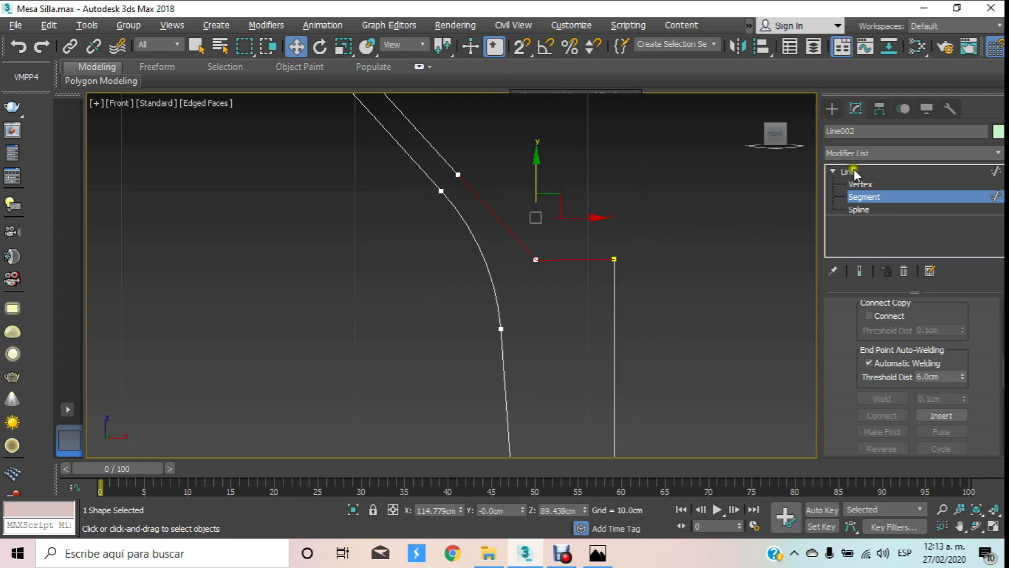
# Step: Set the inner corner vertex to Corner type
pyautogui.click(860, 184)
pyautogui.moveTo(577, 225); pyautogui.dragTo(522, 295)
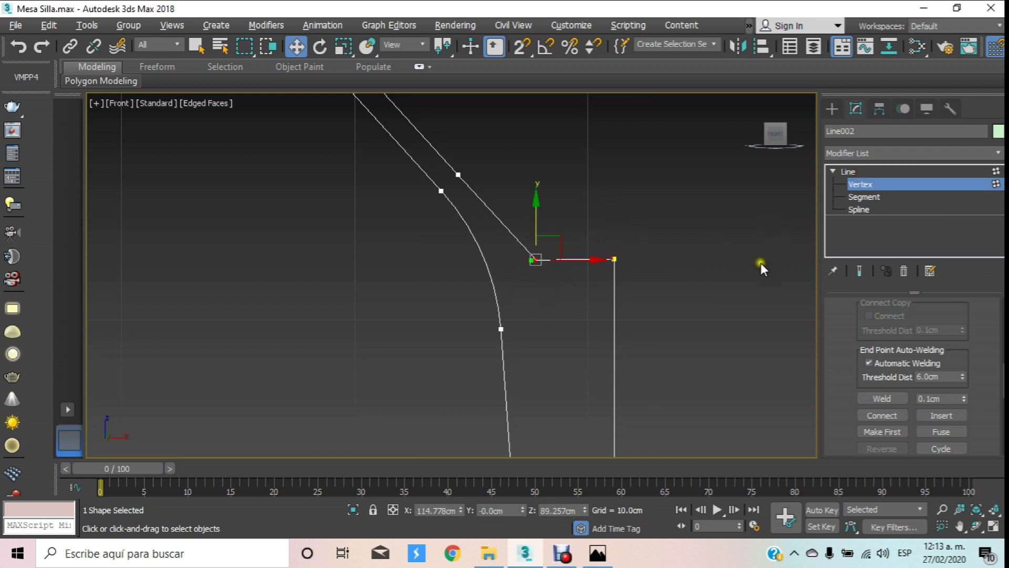
pyautogui.rightClick(532, 253)
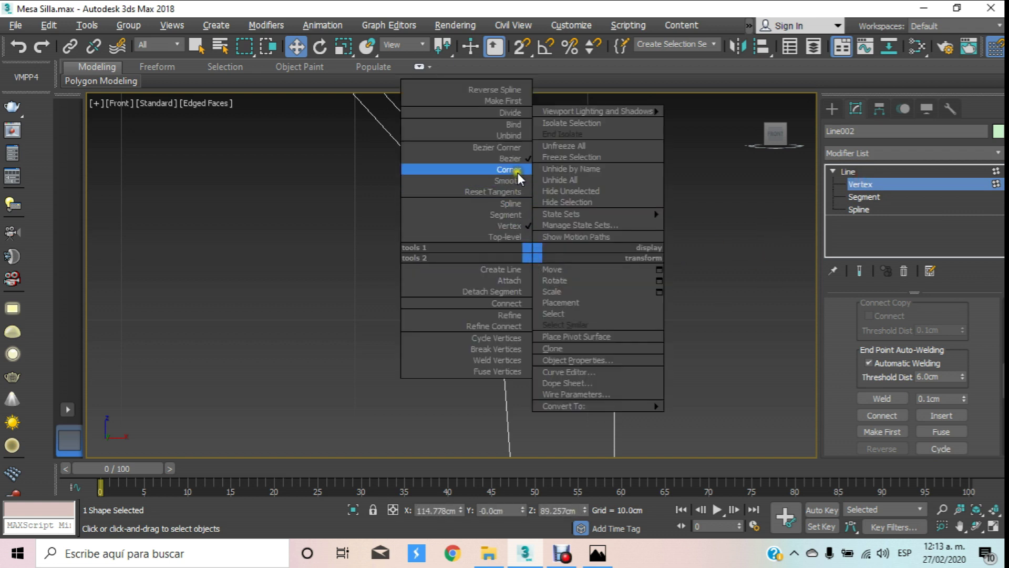
pyautogui.click(517, 172)
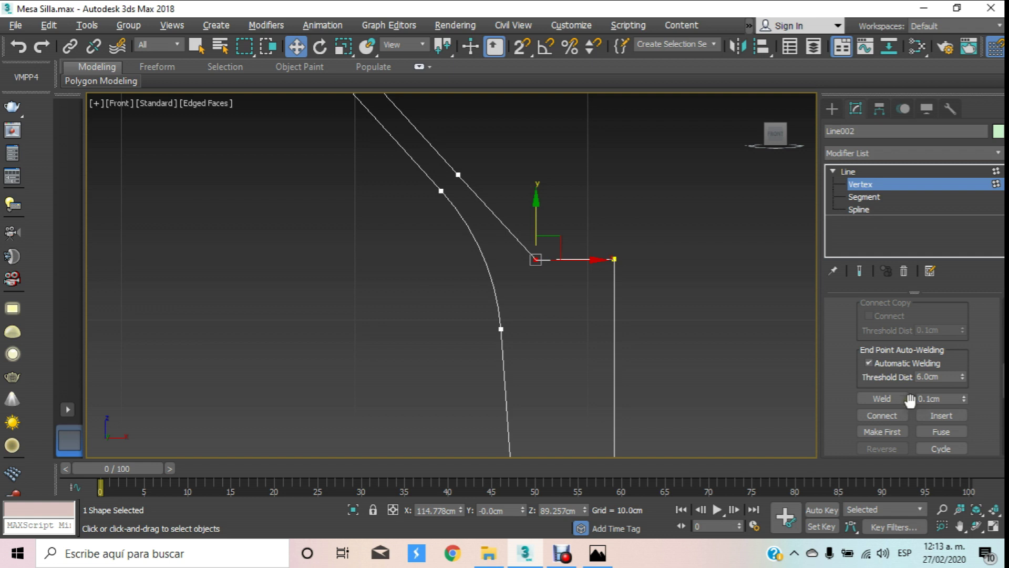
# Step: Fillet the inner corner vertex with a small radius and exit vertex editing
pyautogui.scroll(2, 834, 403)
pyautogui.scroll(2, 829, 402)
pyautogui.scroll(2, 829, 389)
pyautogui.scroll(-2, 830, 375)
pyautogui.scroll(-2, 830, 374)
pyautogui.scroll(-2, 830, 375)
pyautogui.click(860, 419)
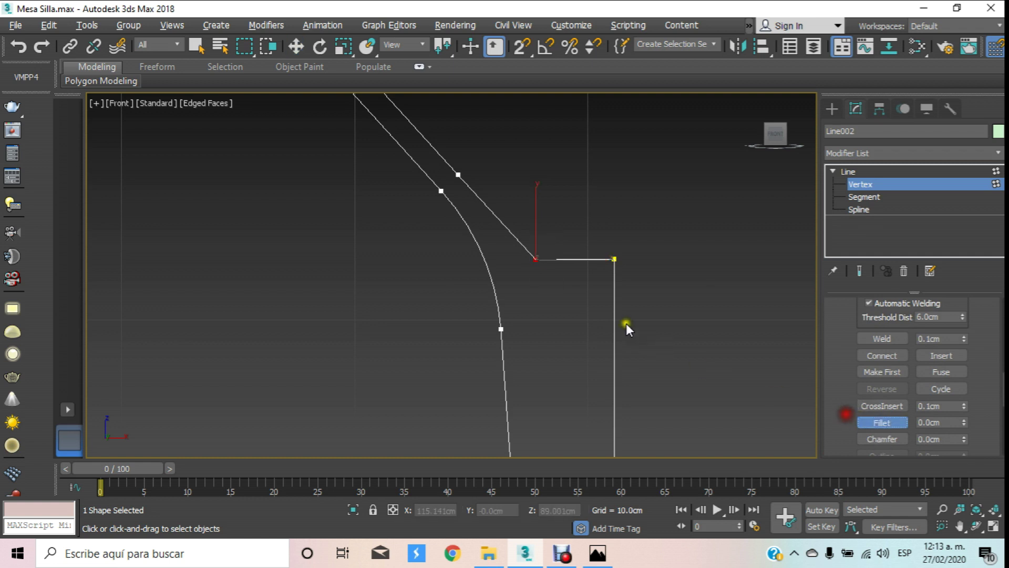
pyautogui.moveTo(535, 259); pyautogui.dragTo(555, 209)
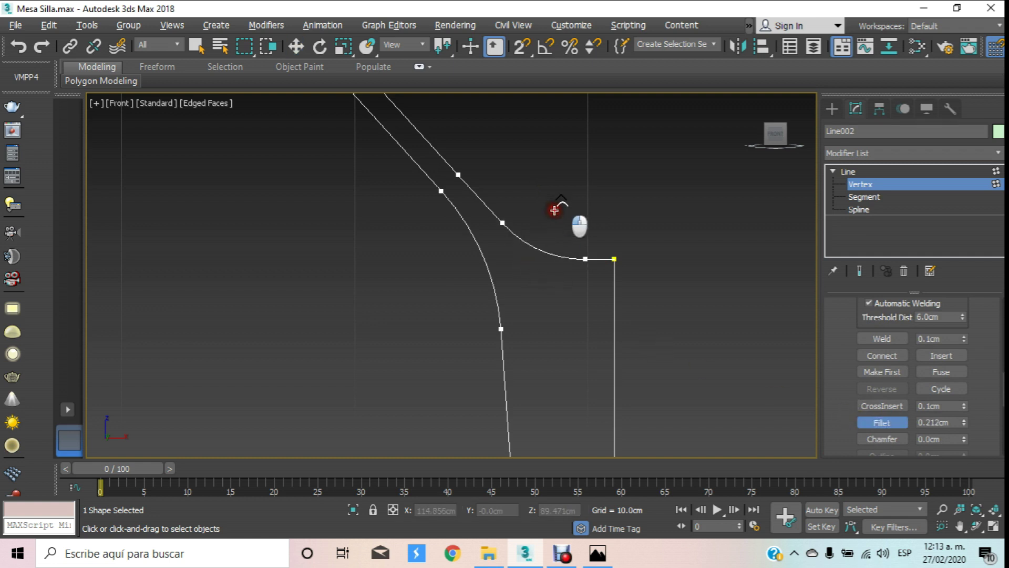
pyautogui.scroll(-2, 552, 211)
pyautogui.scroll(-2, 539, 284)
pyautogui.scroll(-2, 565, 252)
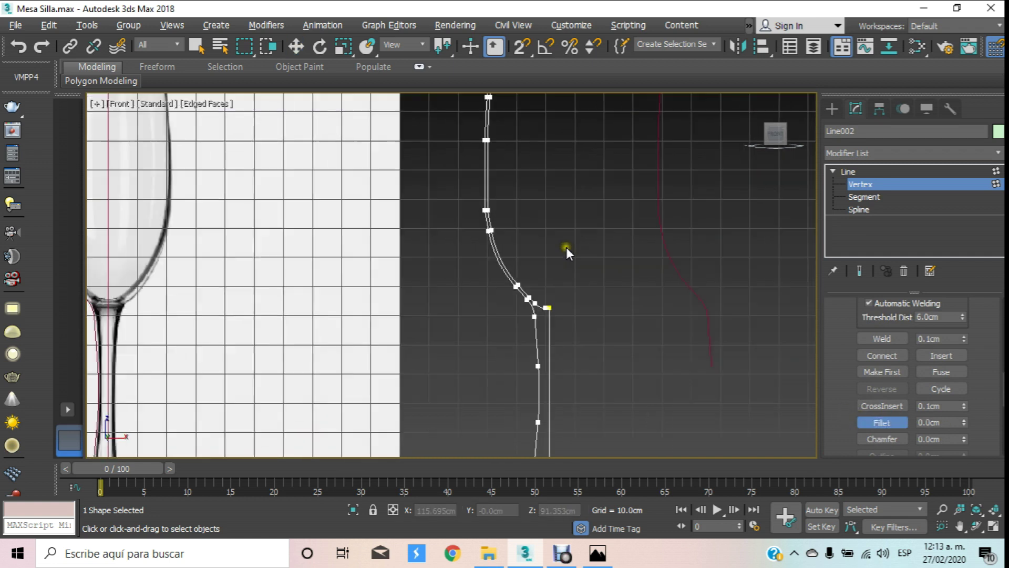
pyautogui.click(890, 185)
pyautogui.scroll(-2, 578, 196)
pyautogui.scroll(-1, 576, 197)
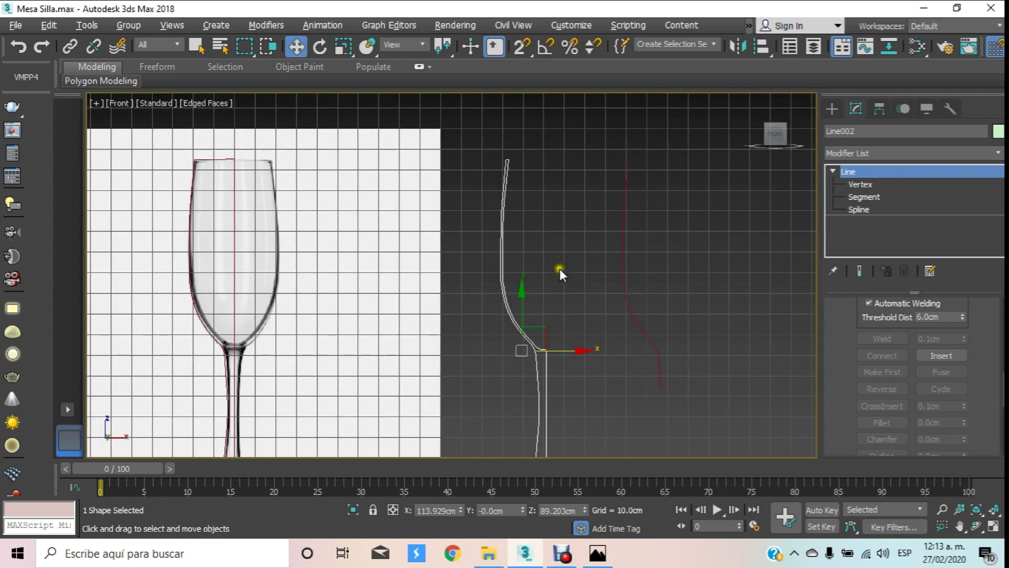
pyautogui.scroll(2, 510, 162)
pyautogui.scroll(2, 510, 162)
pyautogui.click(870, 184)
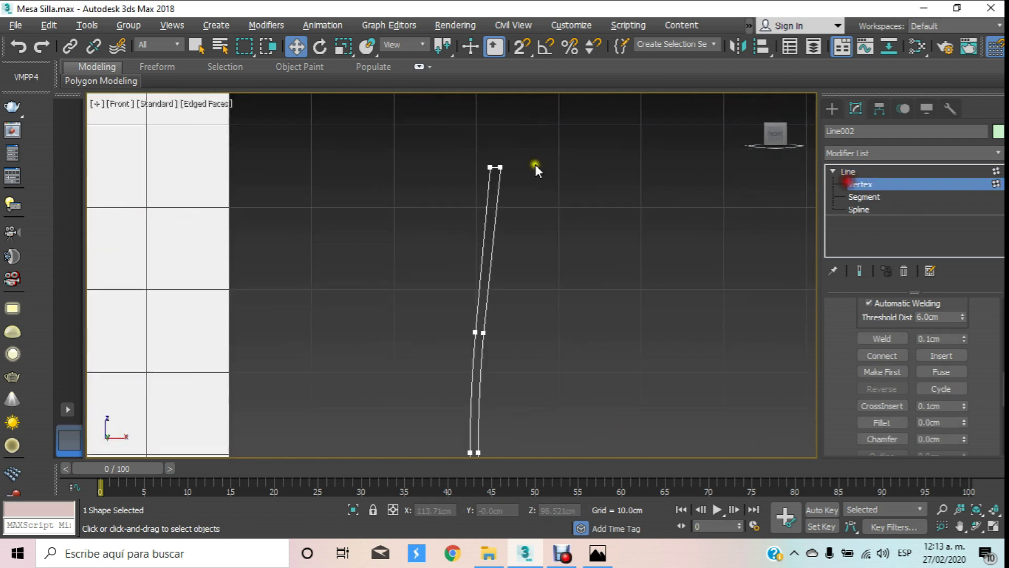
pyautogui.scroll(3, 535, 165)
pyautogui.moveTo(423, 162); pyautogui.dragTo(501, 182)
pyautogui.moveTo(465, 189); pyautogui.dragTo(467, 172, button='middle')
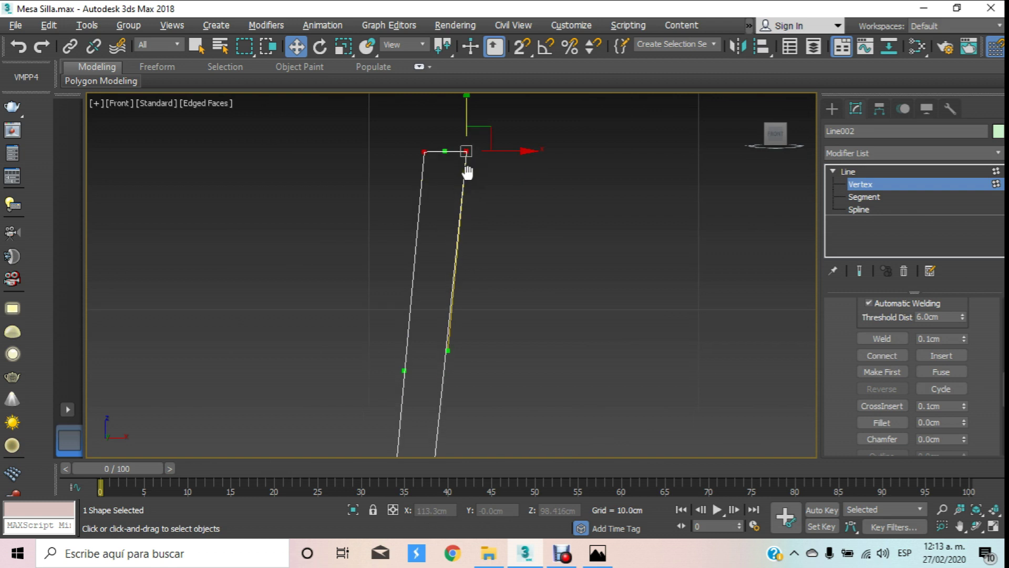
pyautogui.scroll(-1, 526, 201)
pyautogui.scroll(-2, 526, 201)
pyautogui.scroll(-2, 526, 201)
pyautogui.scroll(1, 525, 201)
pyautogui.scroll(3, 526, 203)
pyautogui.scroll(2, 497, 159)
pyautogui.moveTo(497, 159); pyautogui.dragTo(485, 280, button='middle')
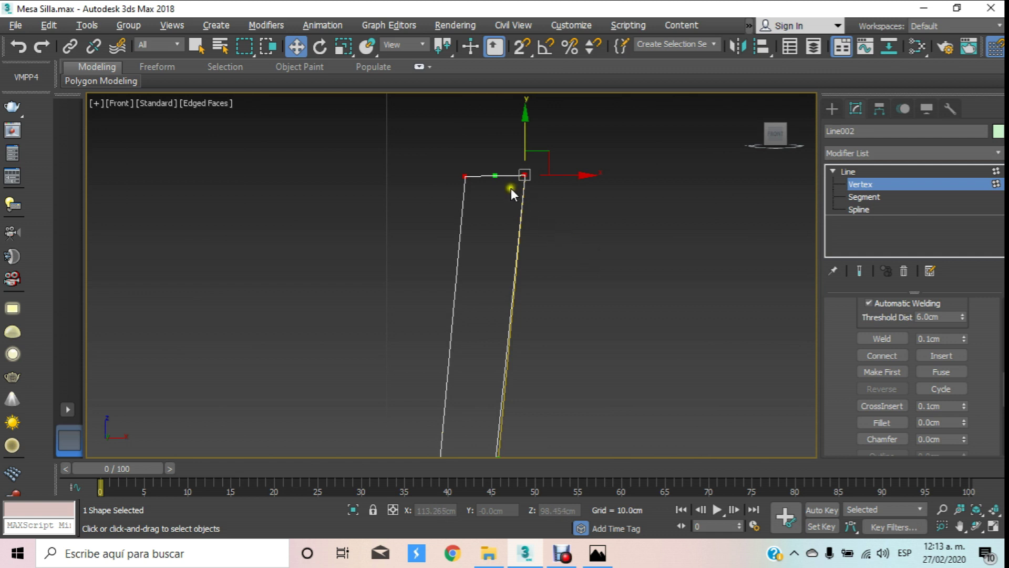
pyautogui.click(651, 277)
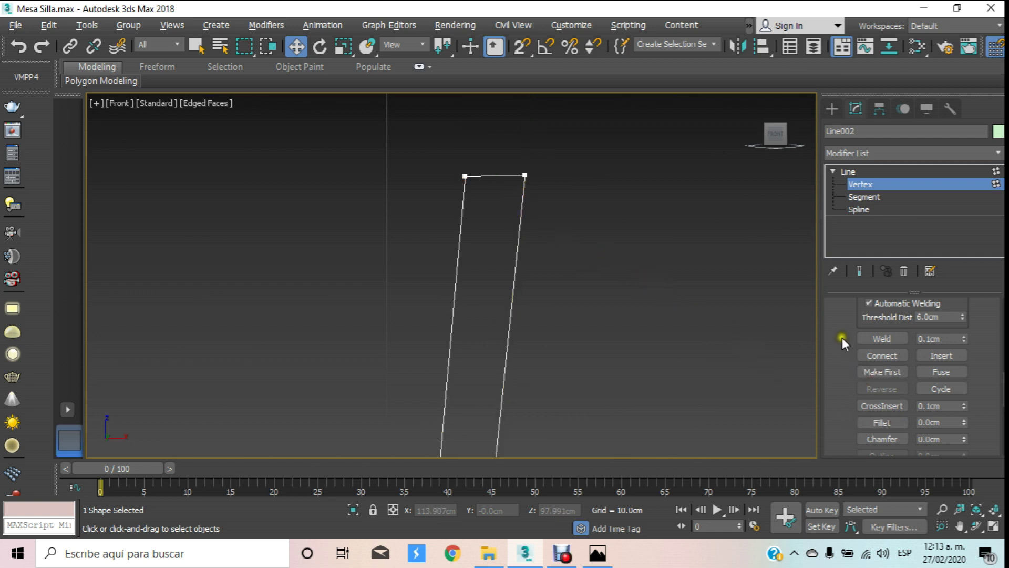
pyautogui.click(941, 355)
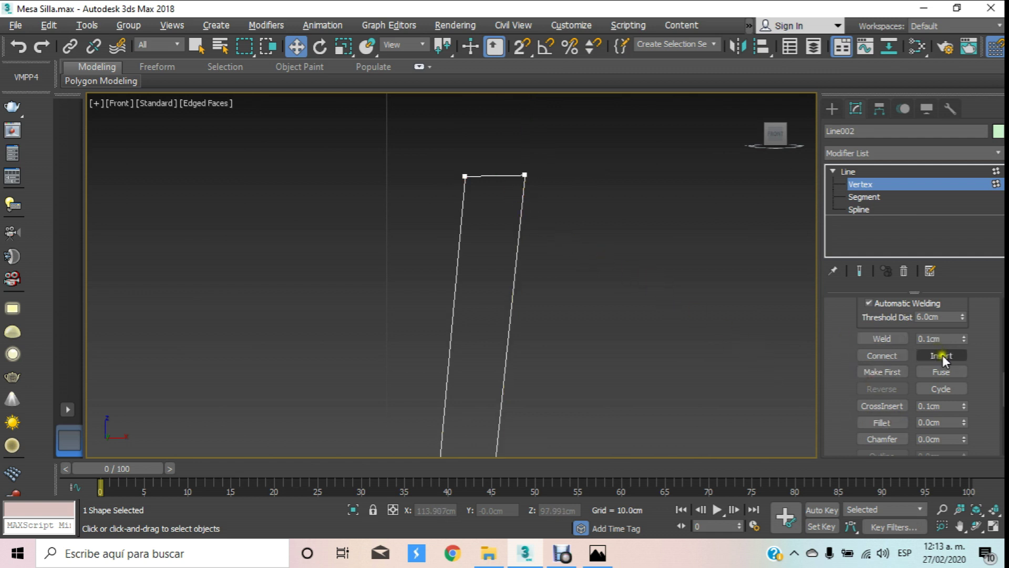
pyautogui.click(517, 231)
pyautogui.click(499, 360)
pyautogui.rightClick(488, 267)
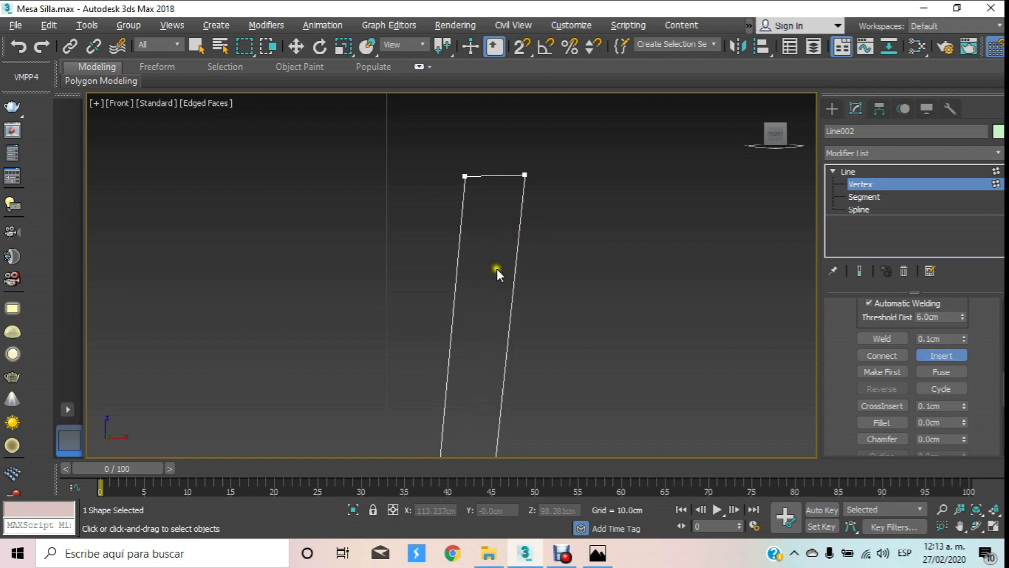
pyautogui.click(458, 258)
pyautogui.click(436, 376)
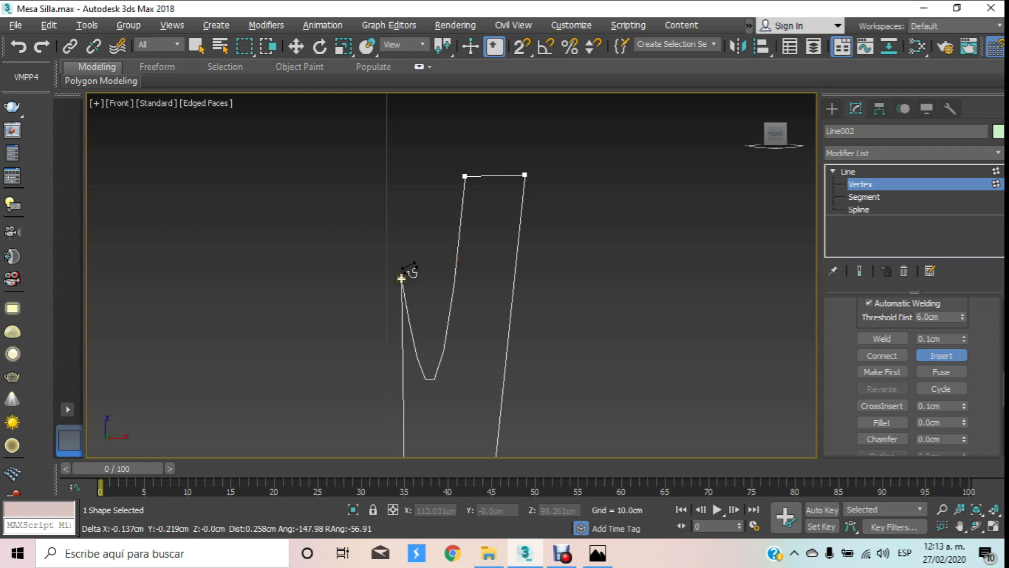
pyautogui.rightClick(447, 252)
pyautogui.scroll(-5, 460, 241)
pyautogui.scroll(1, 455, 206)
pyautogui.scroll(3, 457, 222)
pyautogui.click(297, 51)
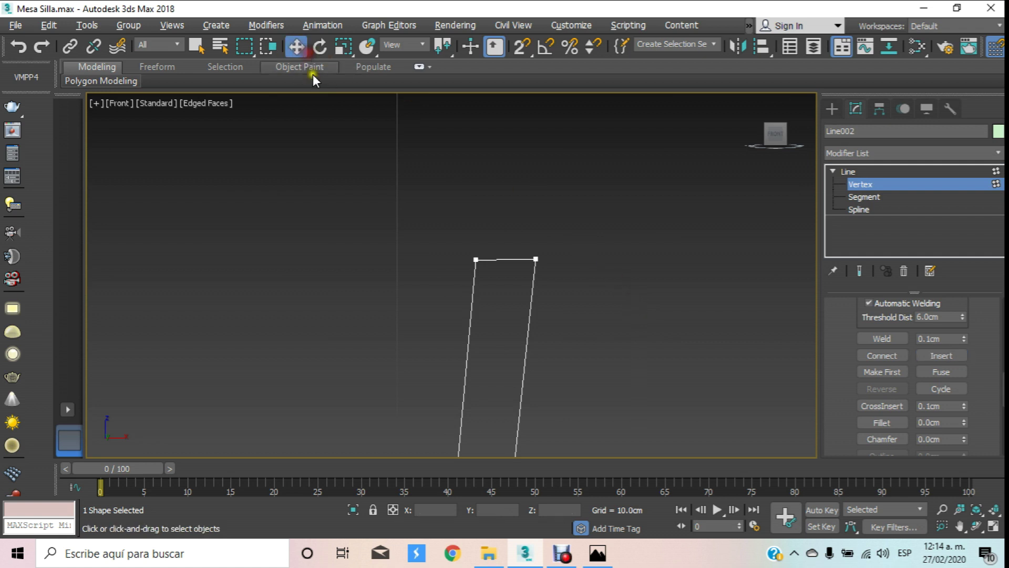
# Step: Cancel a trial rim fillet and convert the selected vertex to Bezier
pyautogui.moveTo(449, 232); pyautogui.dragTo(621, 298)
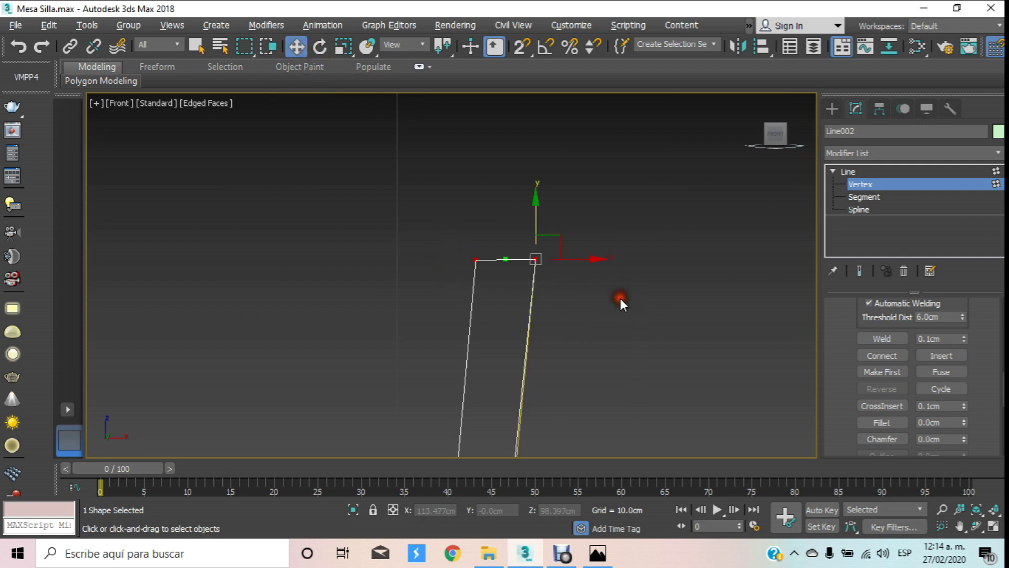
pyautogui.click(889, 423)
pyautogui.moveTo(536, 259); pyautogui.dragTo(545, 233)
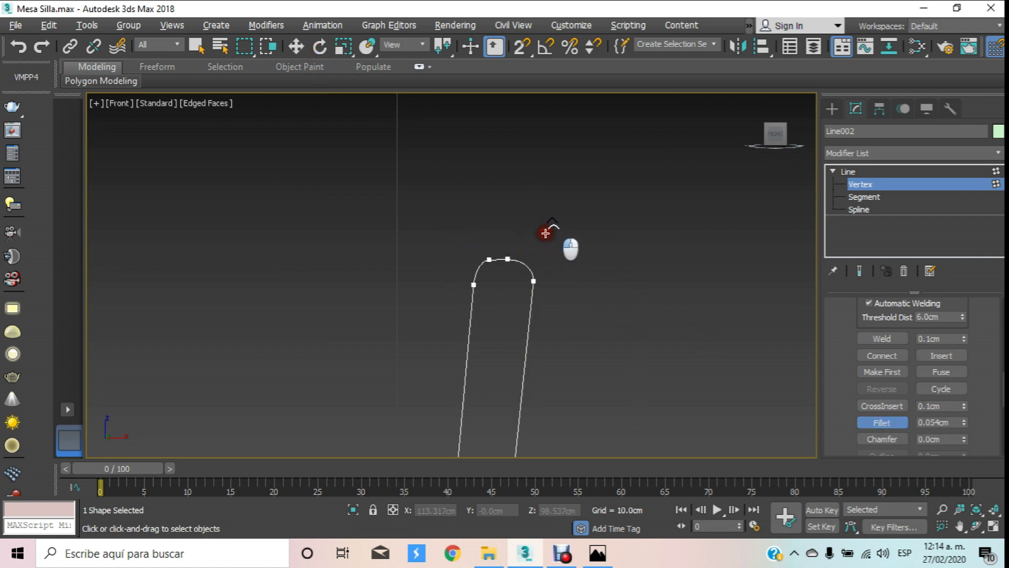
pyautogui.rightClick(547, 237)
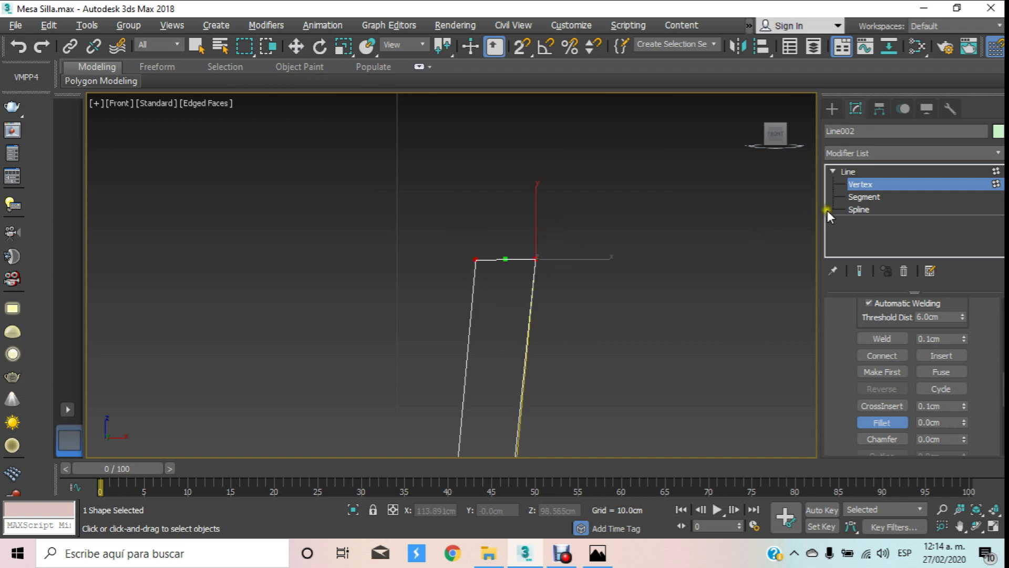
pyautogui.click(295, 46)
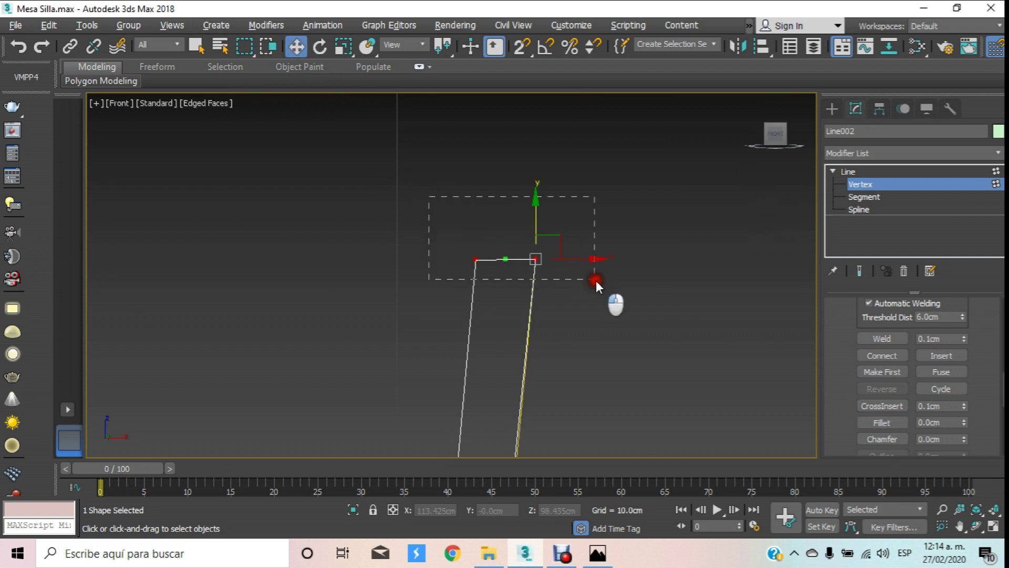
pyautogui.rightClick(534, 252)
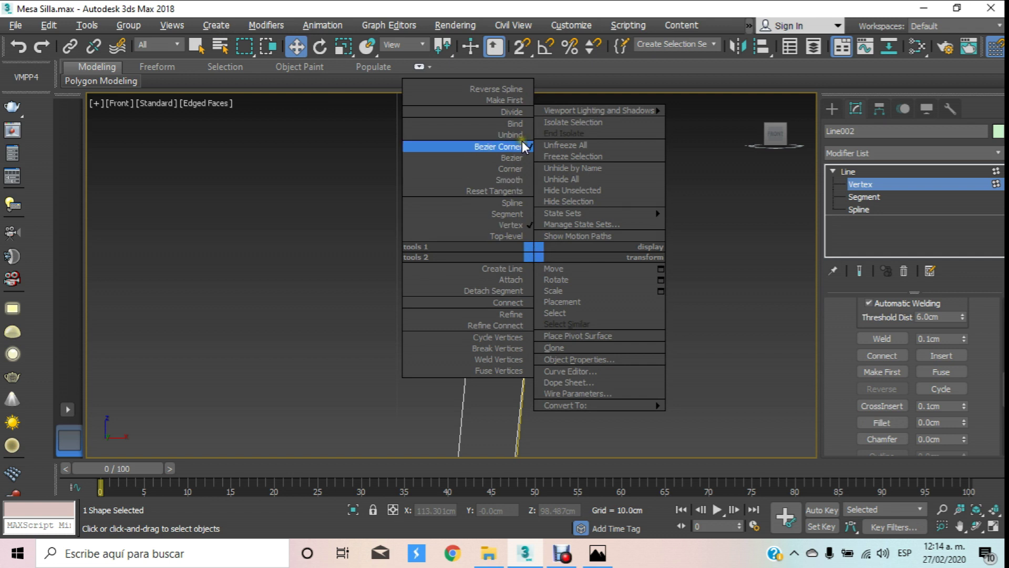
pyautogui.click(517, 158)
pyautogui.scroll(-3, 547, 185)
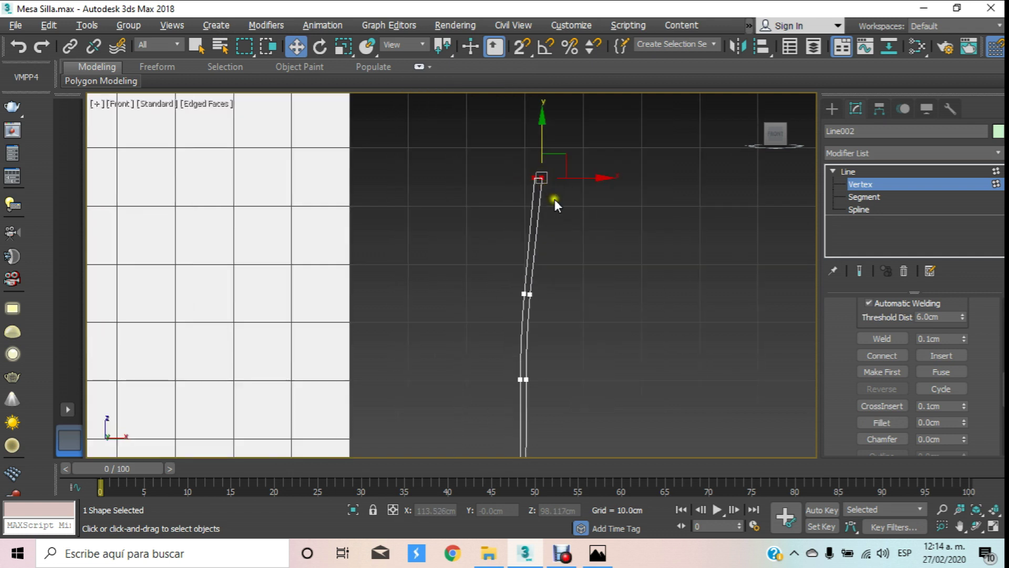
pyautogui.moveTo(560, 203); pyautogui.dragTo(570, 262, button='middle')
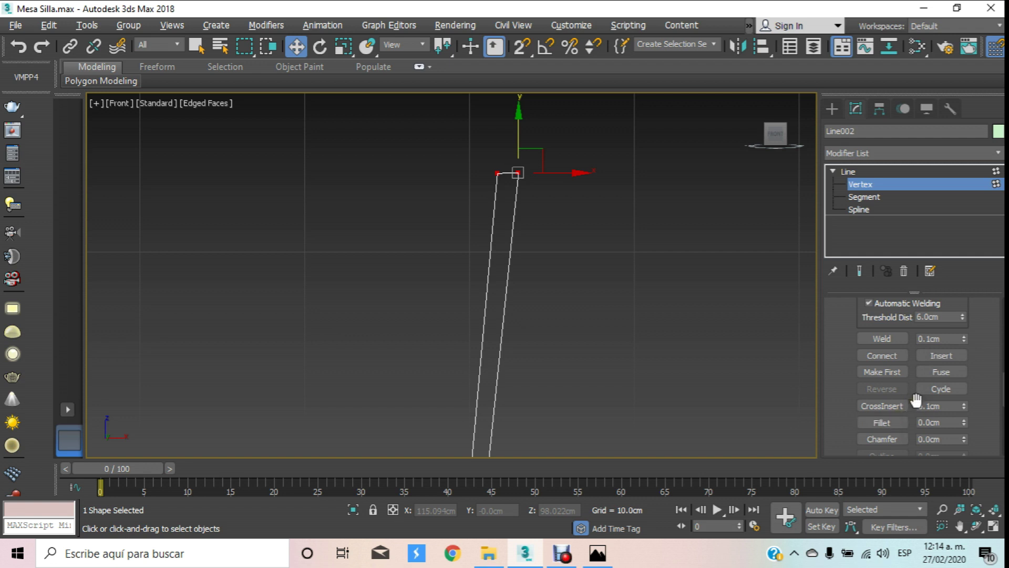
# Step: Insert new vertices on the right and left edges of the profile
pyautogui.click(929, 358)
pyautogui.click(514, 208)
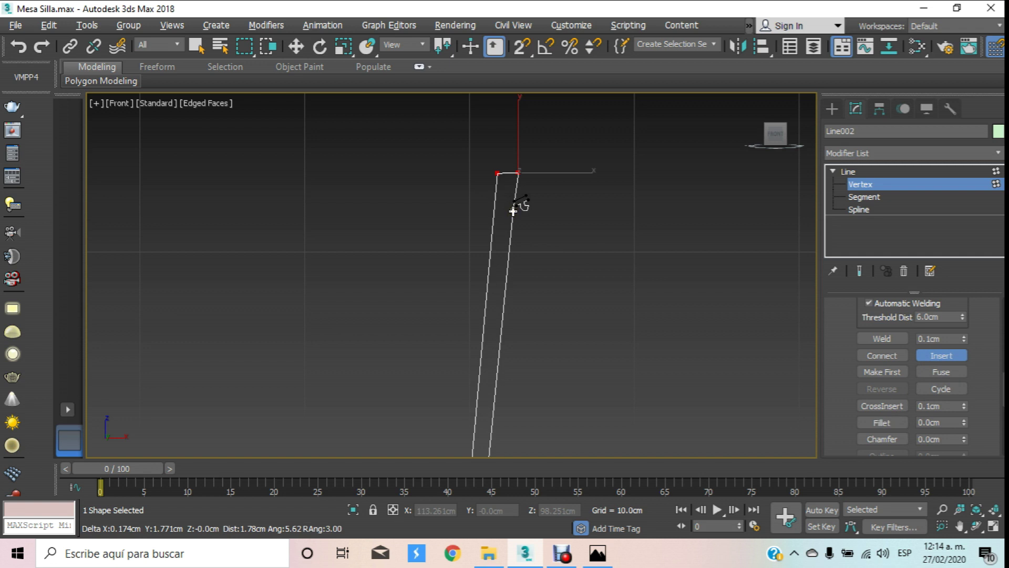
pyautogui.click(514, 211)
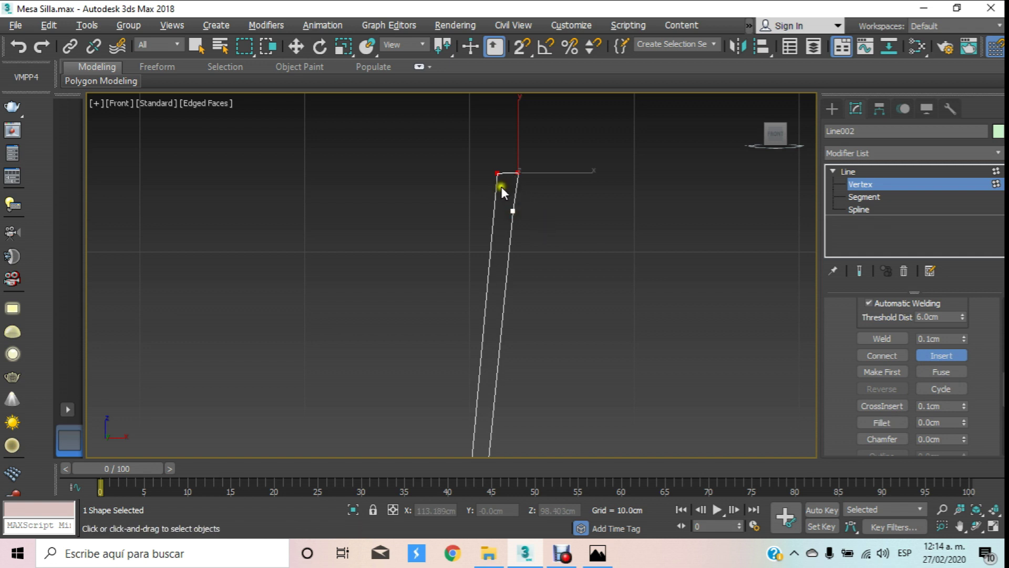
pyautogui.rightClick(502, 189)
pyautogui.scroll(3, 501, 189)
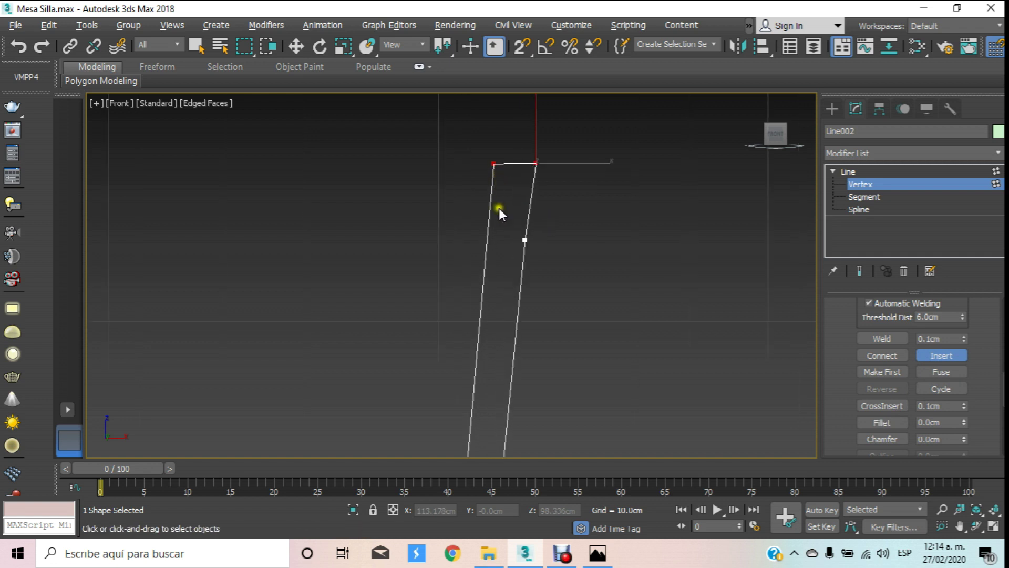
pyautogui.click(487, 233)
pyautogui.rightClick(563, 242)
pyautogui.click(488, 233)
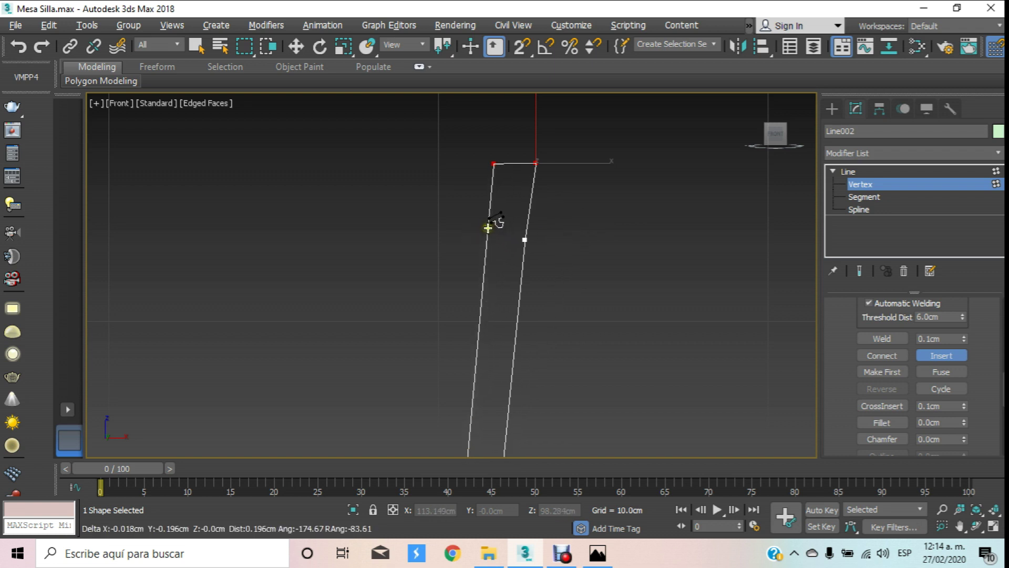
pyautogui.click(487, 233)
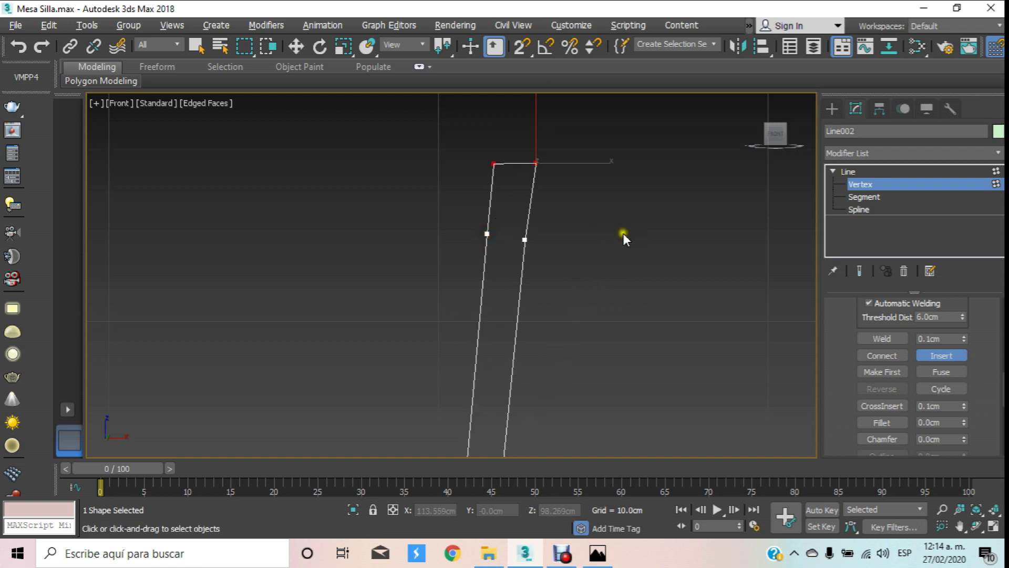
pyautogui.click(847, 182)
# Step: Lower the top-right vertex, nudge the top-left up, and undo a trial top fillet
pyautogui.click(296, 47)
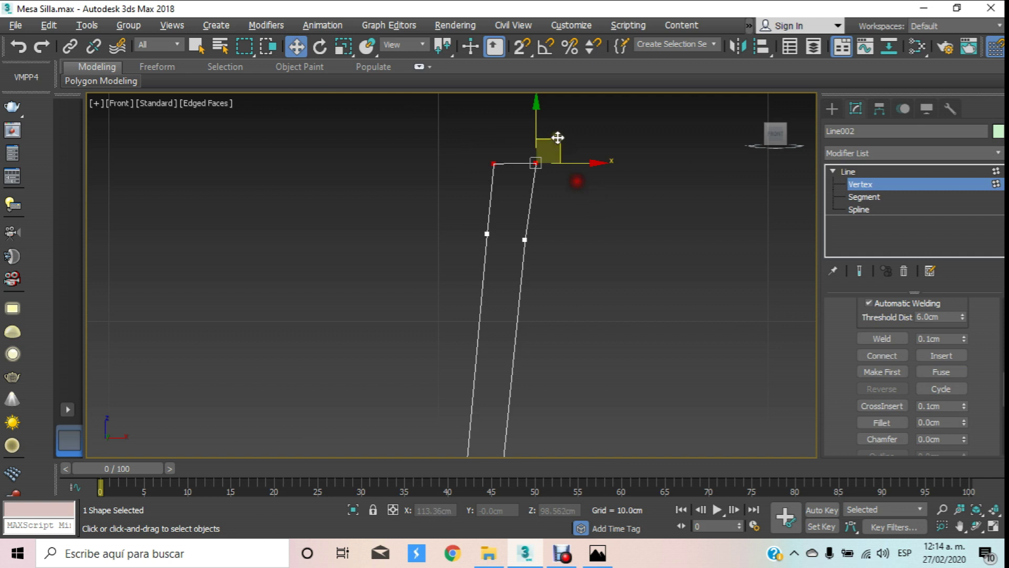
pyautogui.moveTo(539, 125); pyautogui.dragTo(542, 151)
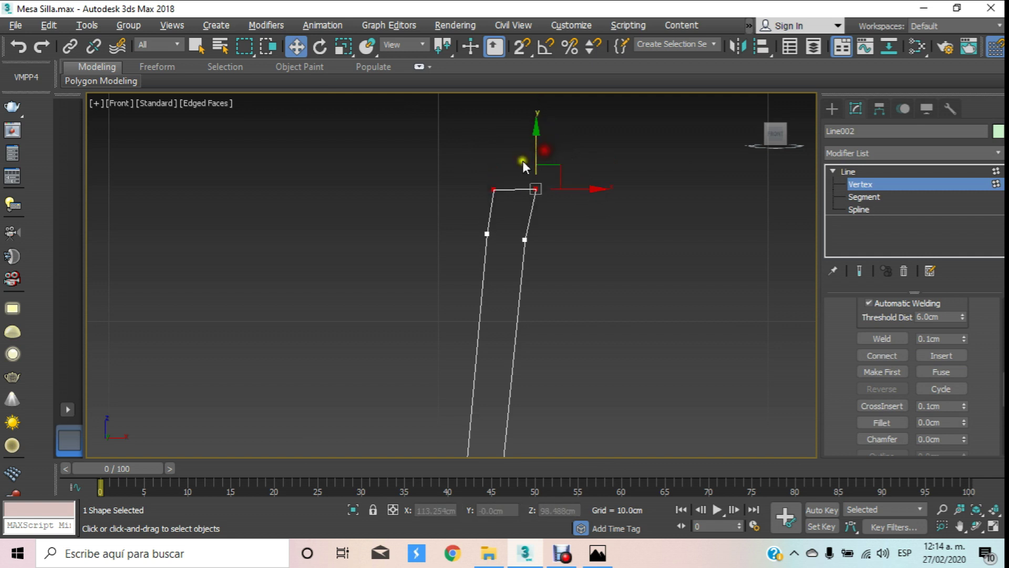
pyautogui.click(489, 191)
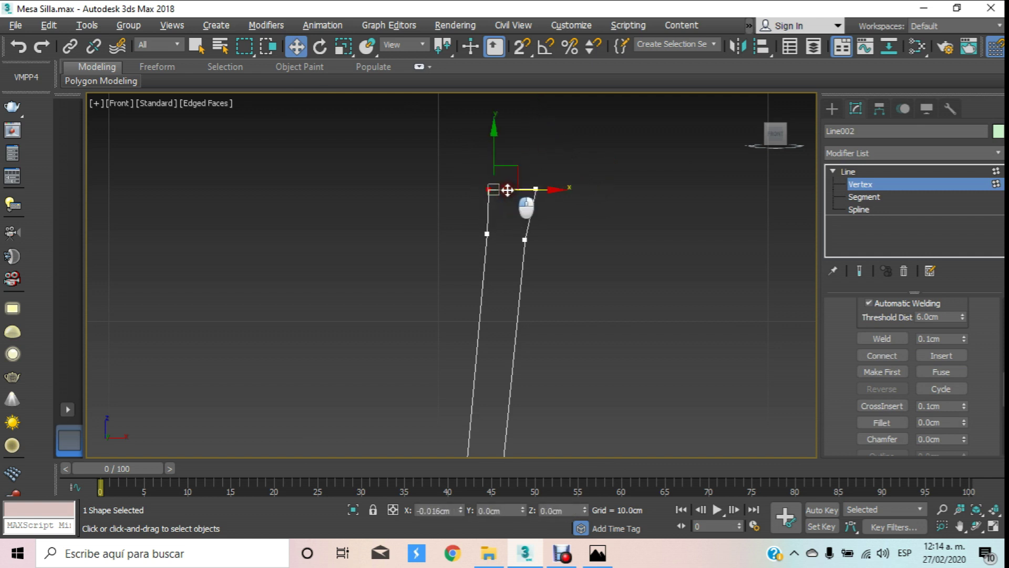
pyautogui.scroll(2, 499, 178)
pyautogui.moveTo(496, 173); pyautogui.dragTo(496, 172)
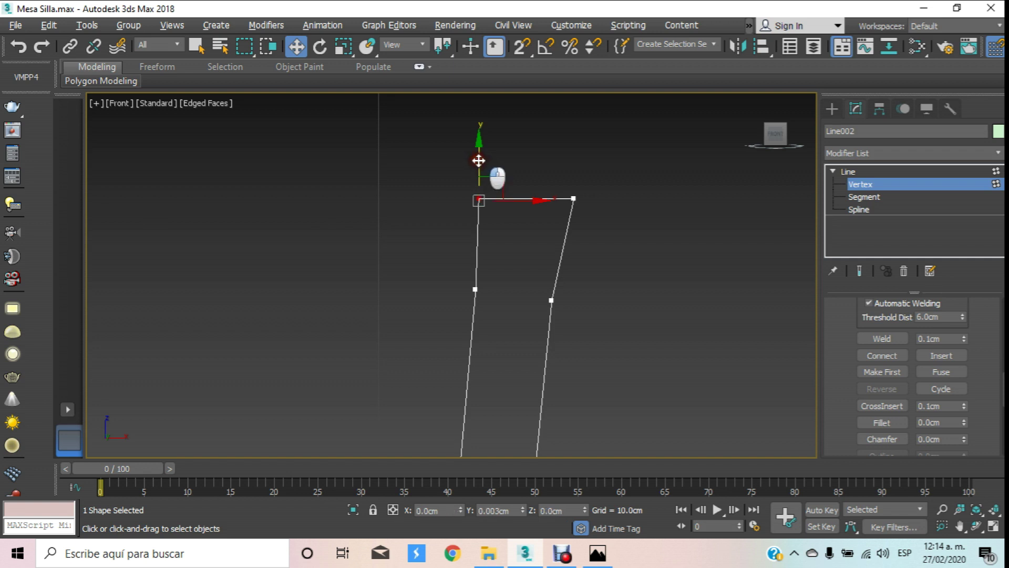
pyautogui.click(904, 425)
pyautogui.moveTo(650, 232); pyautogui.dragTo(651, 233)
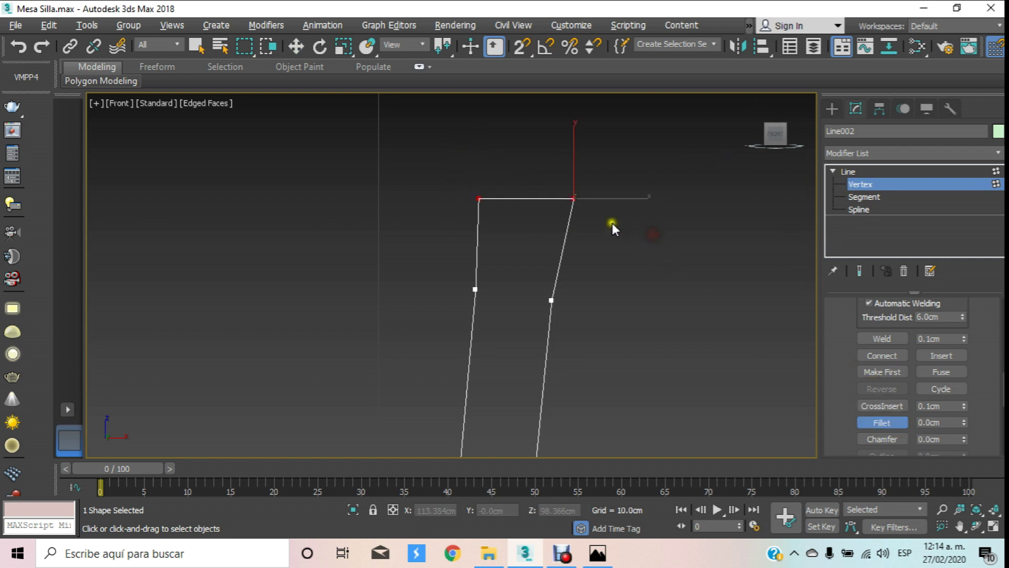
pyautogui.moveTo(568, 200); pyautogui.dragTo(585, 159)
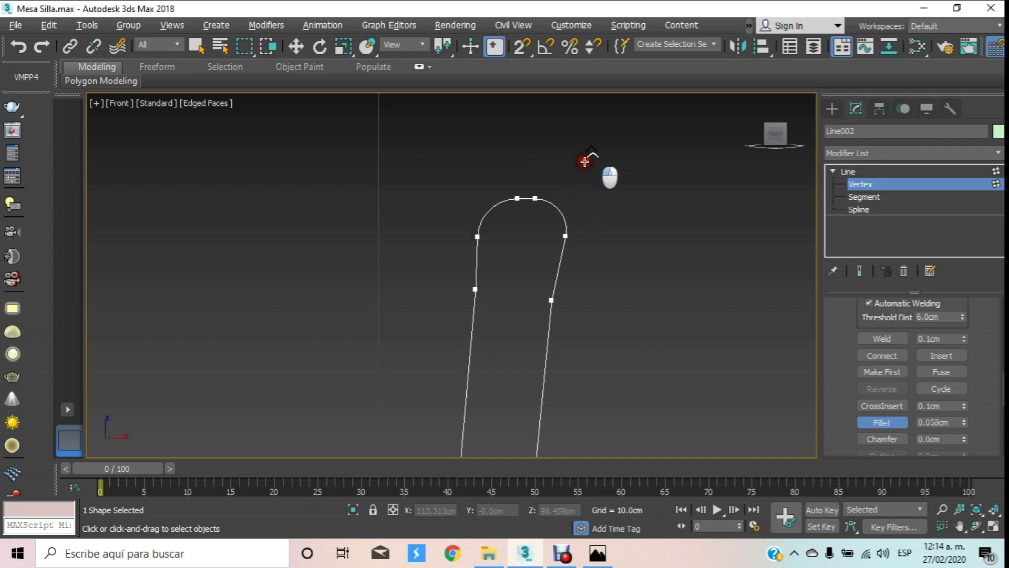
pyautogui.hotkey('ctrl', 'z')
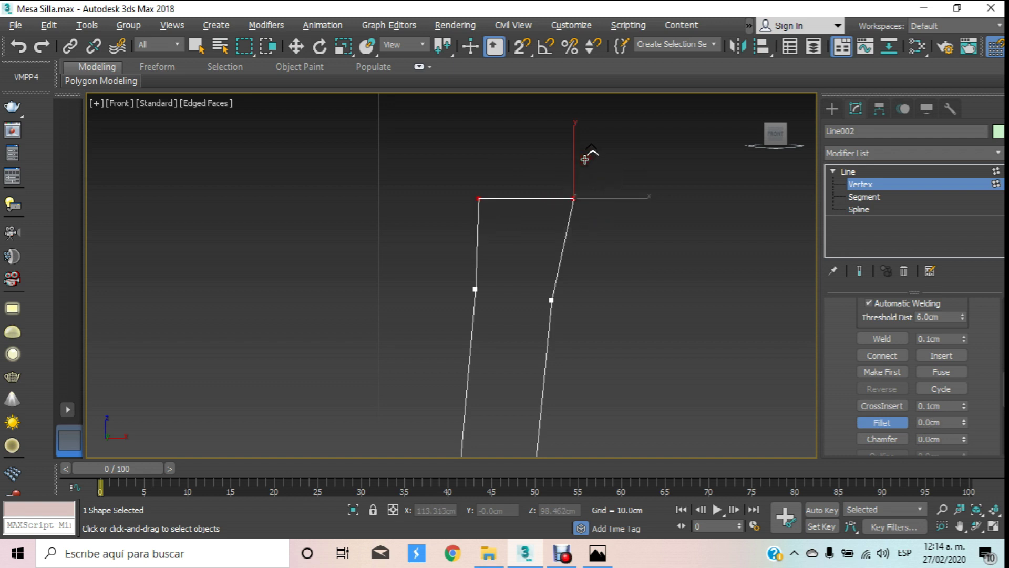
# Step: Shift the top-left and middle-left vertices, then fillet both top corners into an arch
pyautogui.click(296, 47)
pyautogui.moveTo(471, 202); pyautogui.dragTo(486, 195)
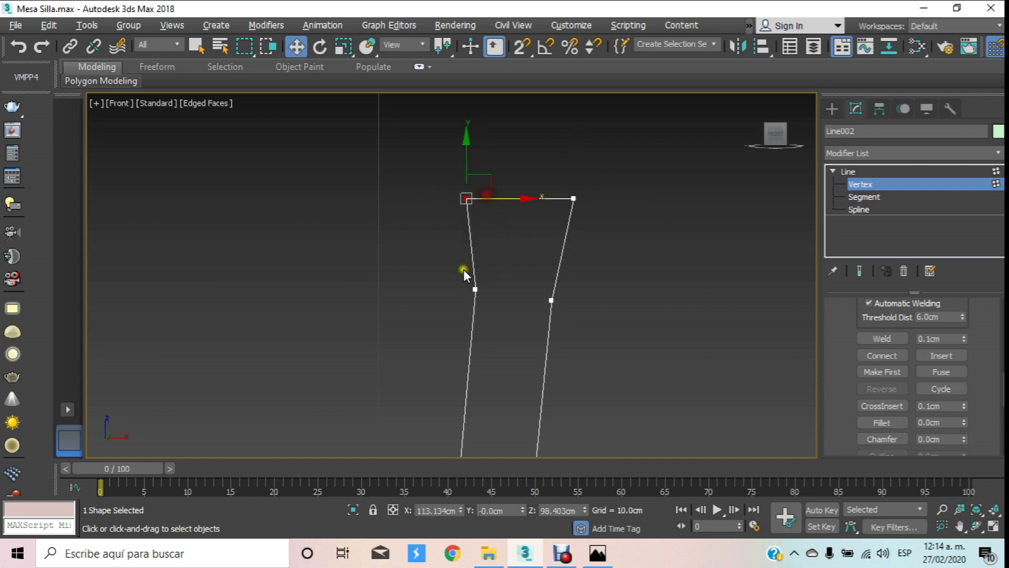
pyautogui.click(476, 289)
pyautogui.moveTo(477, 267); pyautogui.dragTo(478, 279)
pyautogui.click(892, 422)
pyautogui.moveTo(452, 163); pyautogui.dragTo(623, 226)
pyautogui.moveTo(574, 199); pyautogui.dragTo(601, 152)
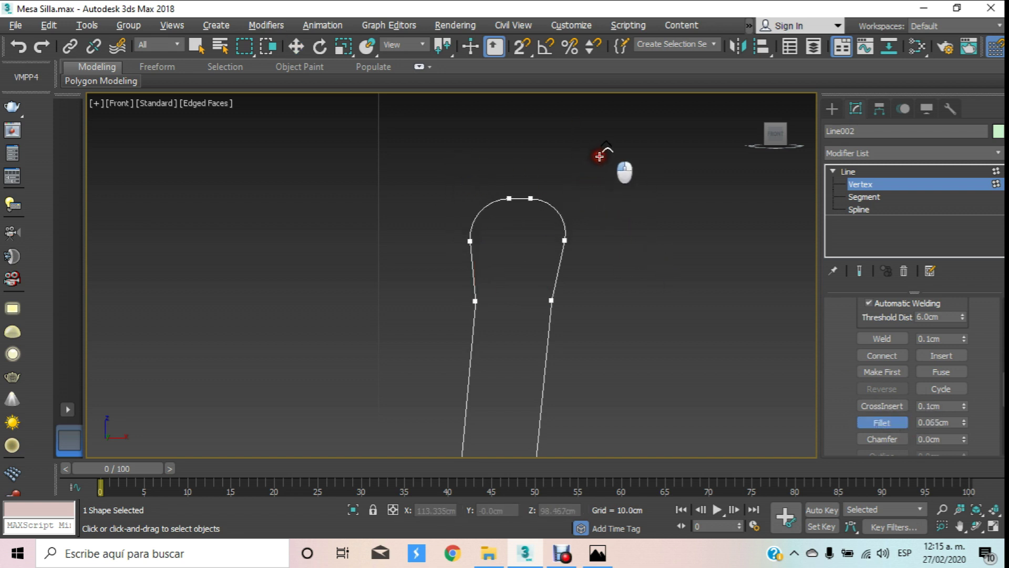
pyautogui.scroll(-3, 605, 181)
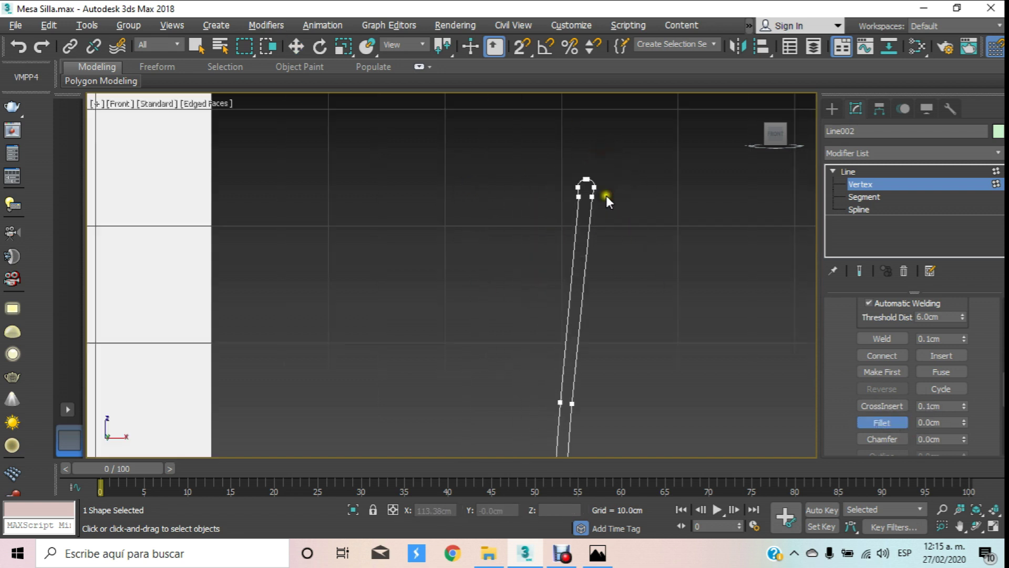
# Step: Exit vertex level, switch to Perspective view and select the glass profile line
pyautogui.click(892, 187)
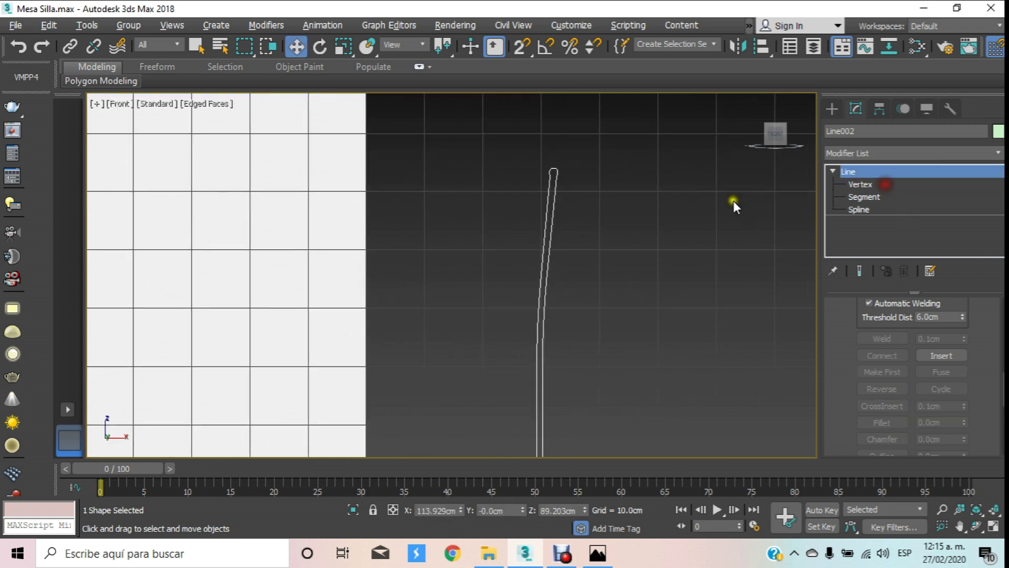
pyautogui.press('p')
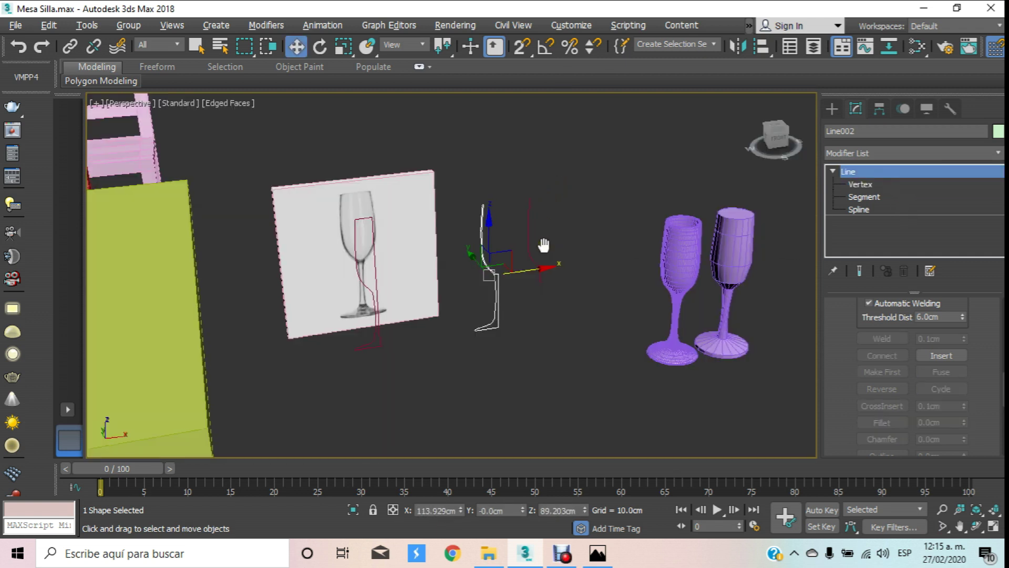
pyautogui.scroll(3, 524, 256)
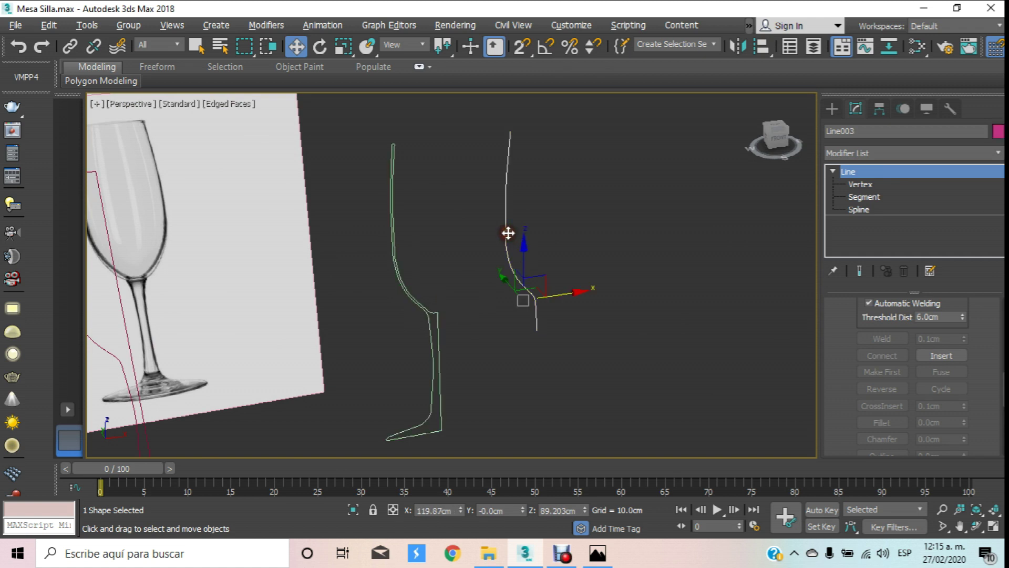
pyautogui.click(509, 237)
pyautogui.click(440, 331)
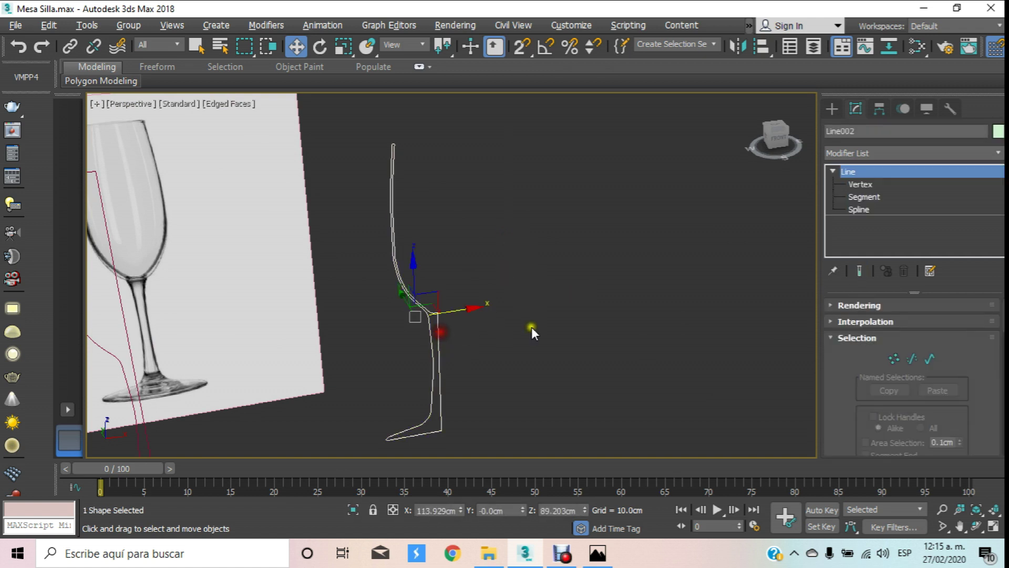
# Step: Apply a Lathe modifier to the profile from the Modifier List
pyautogui.click(958, 153)
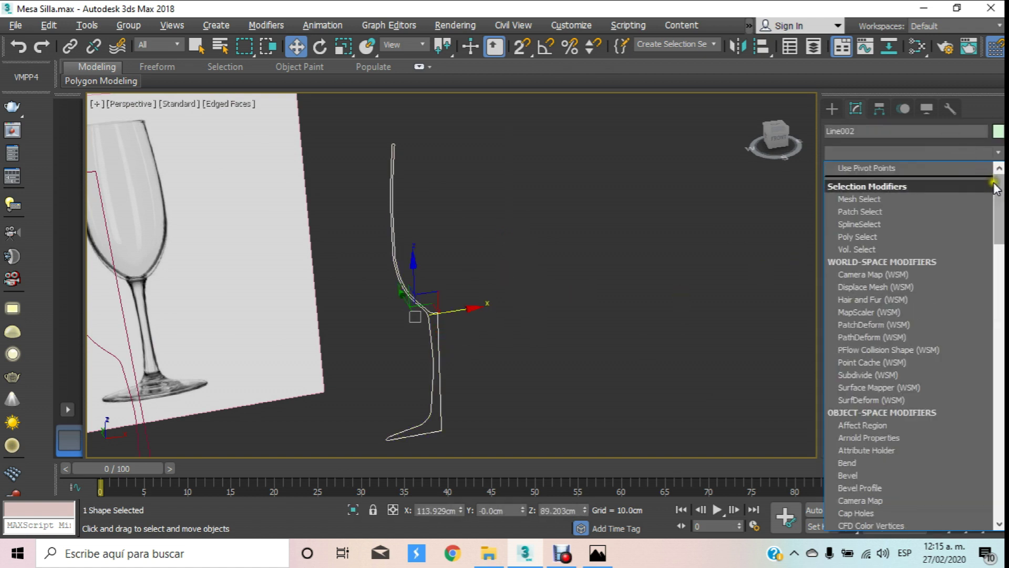
pyautogui.click(1002, 175)
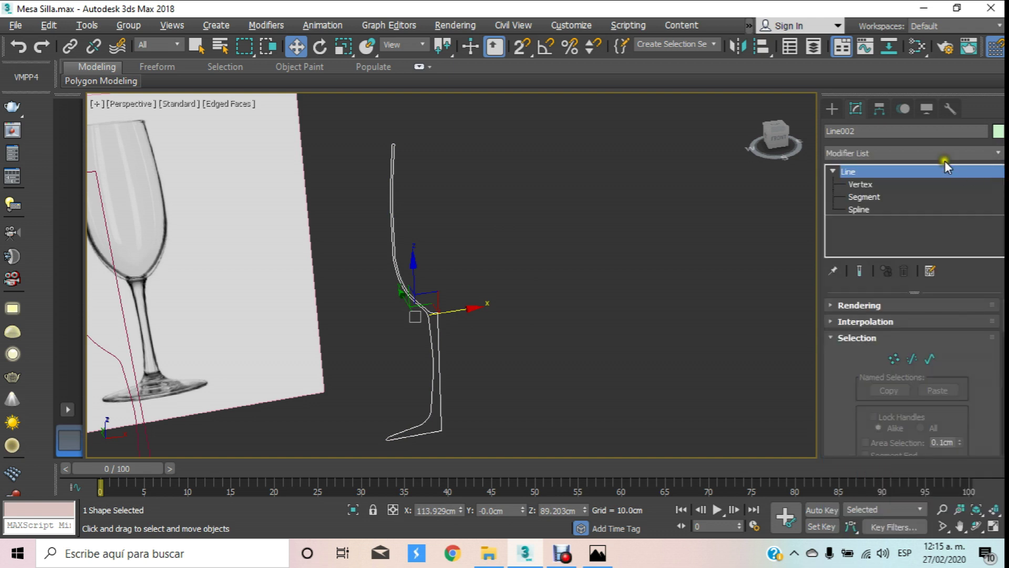
pyautogui.click(945, 158)
pyautogui.scroll(-10, 915, 342)
pyautogui.scroll(-1, 915, 342)
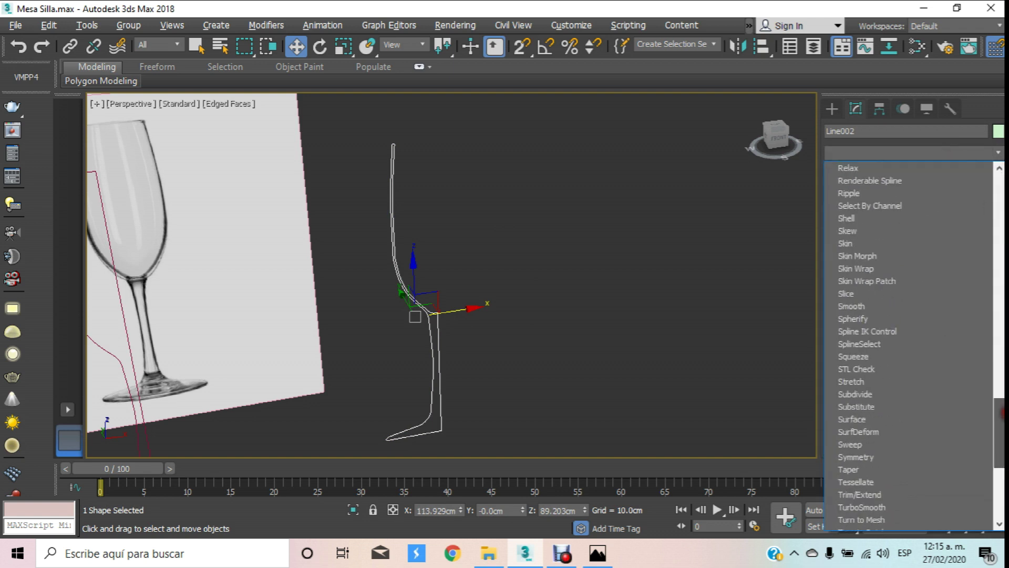
pyautogui.moveTo(1002, 413); pyautogui.dragTo(1002, 314)
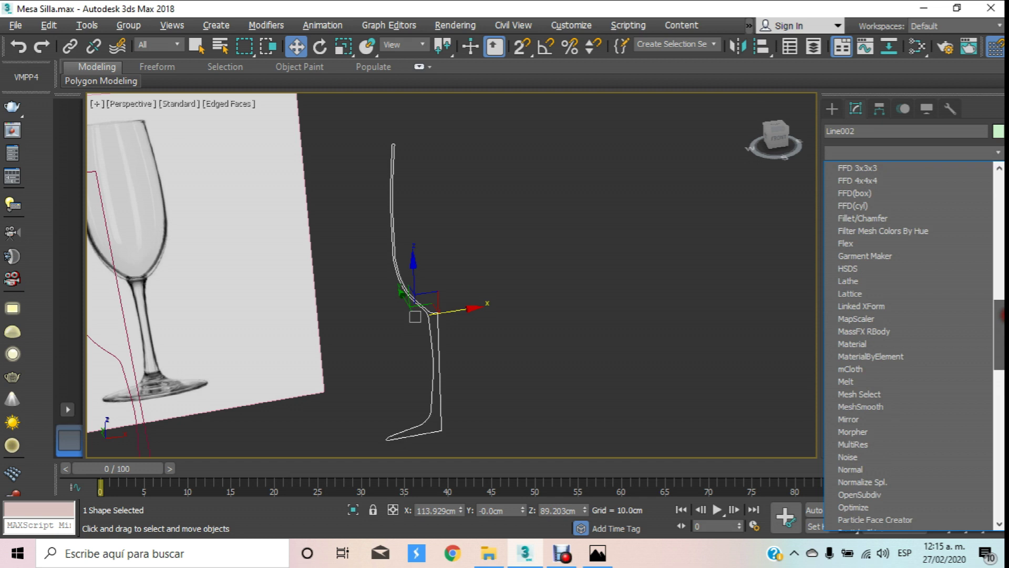
pyautogui.click(890, 284)
pyautogui.moveTo(663, 284); pyautogui.dragTo(662, 281, button='middle')
pyautogui.scroll(-4, 843, 336)
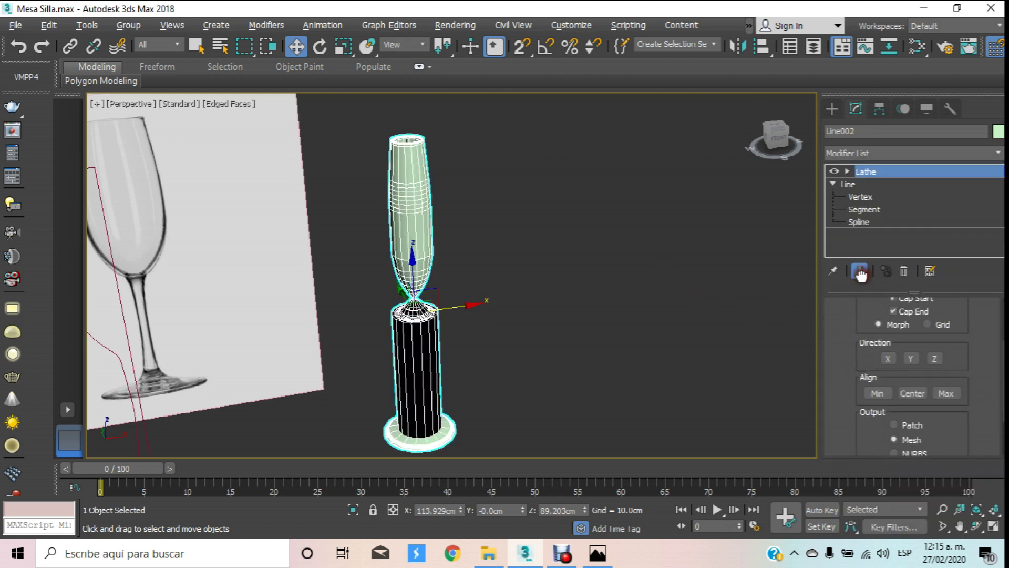
# Step: Set the Lathe direction to Y and align Max, then orbit to view the glass
pyautogui.click(873, 394)
pyautogui.click(911, 395)
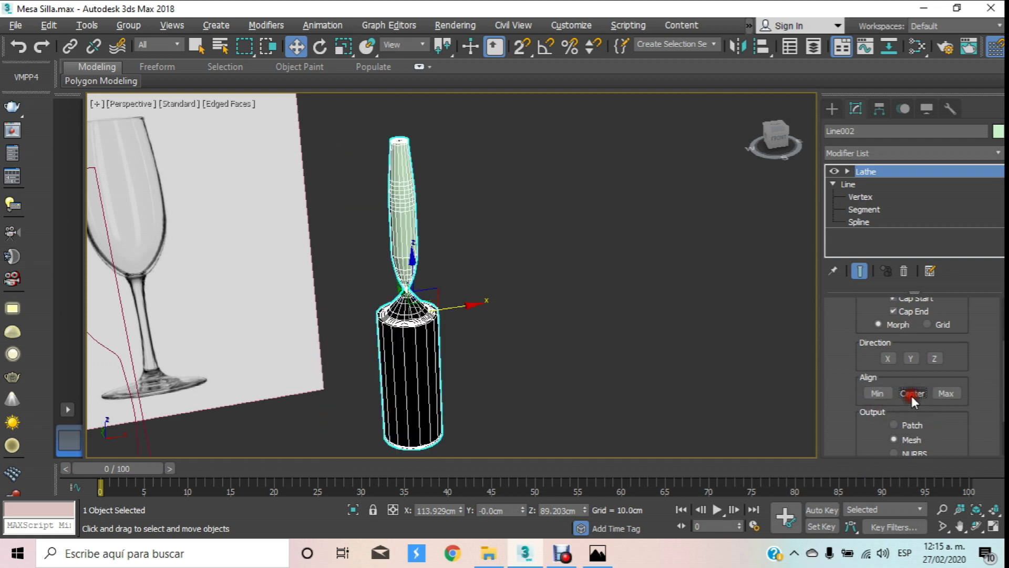
pyautogui.click(938, 394)
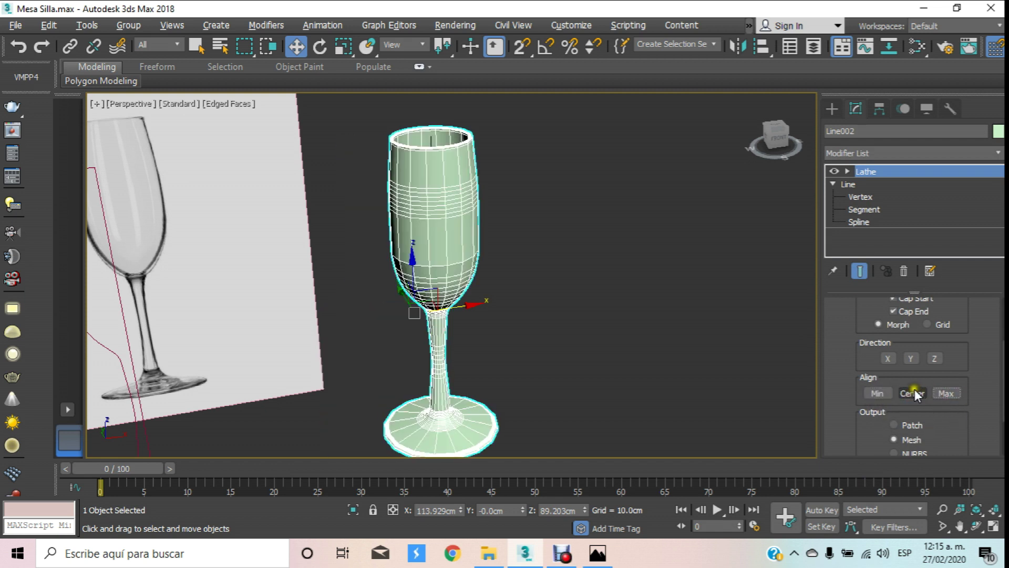
pyautogui.click(888, 358)
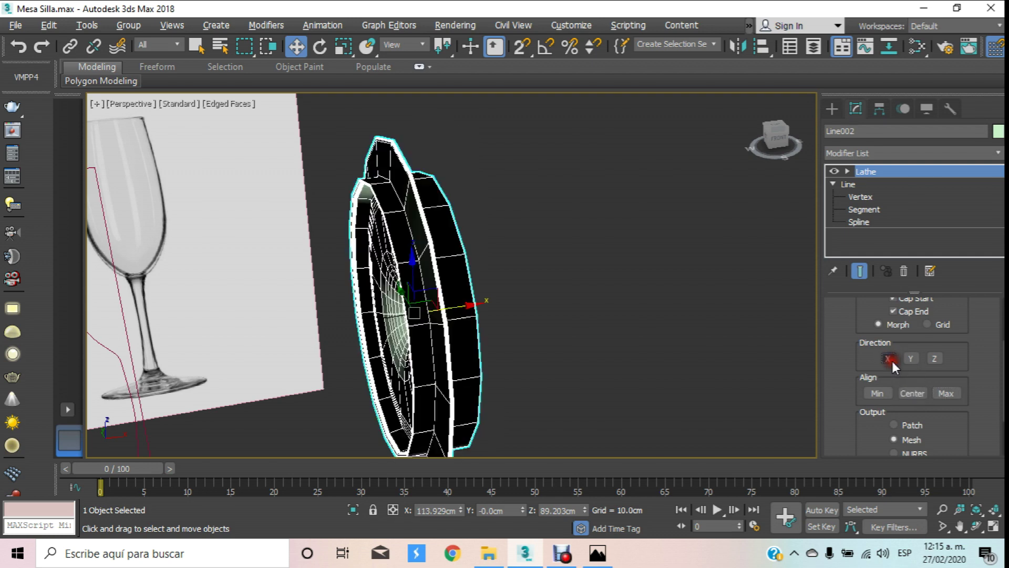
pyautogui.click(911, 358)
pyautogui.click(911, 359)
pyautogui.click(946, 393)
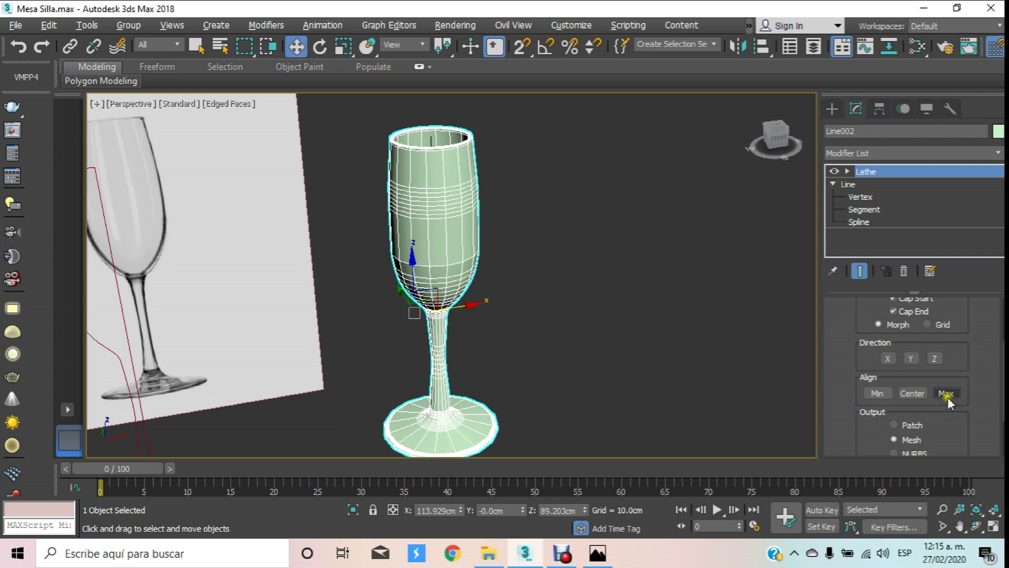
pyautogui.click(976, 526)
pyautogui.moveTo(523, 306)
pyautogui.mouseDown()
pyautogui.moveTo(531, 338)
pyautogui.moveTo(523, 387)
pyautogui.moveTo(504, 272)
pyautogui.mouseUp()
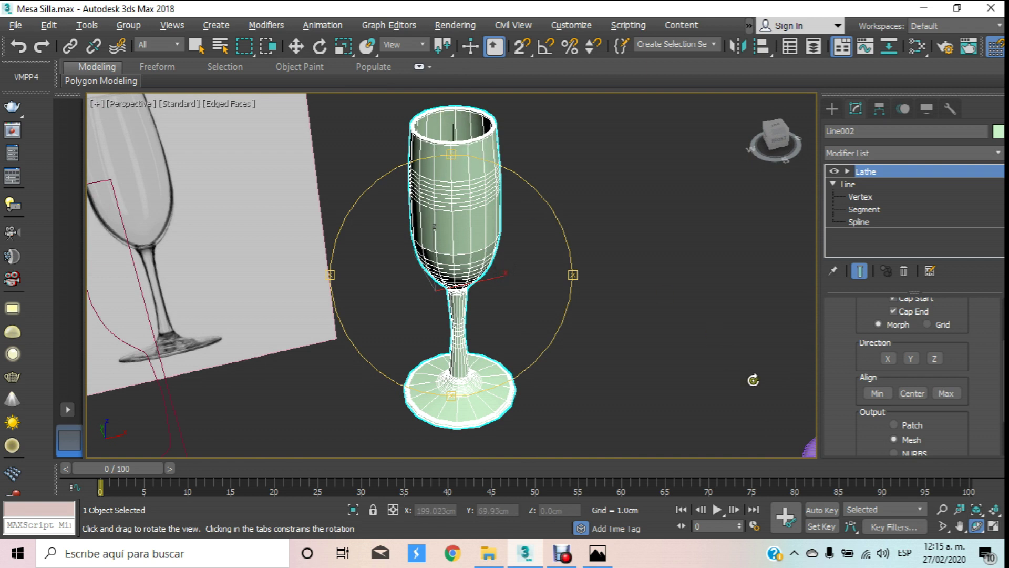
# Step: Set Lathe Segments to 32, then 64, and orbit to view the smoother glass
pyautogui.moveTo(843, 400); pyautogui.dragTo(887, 349)
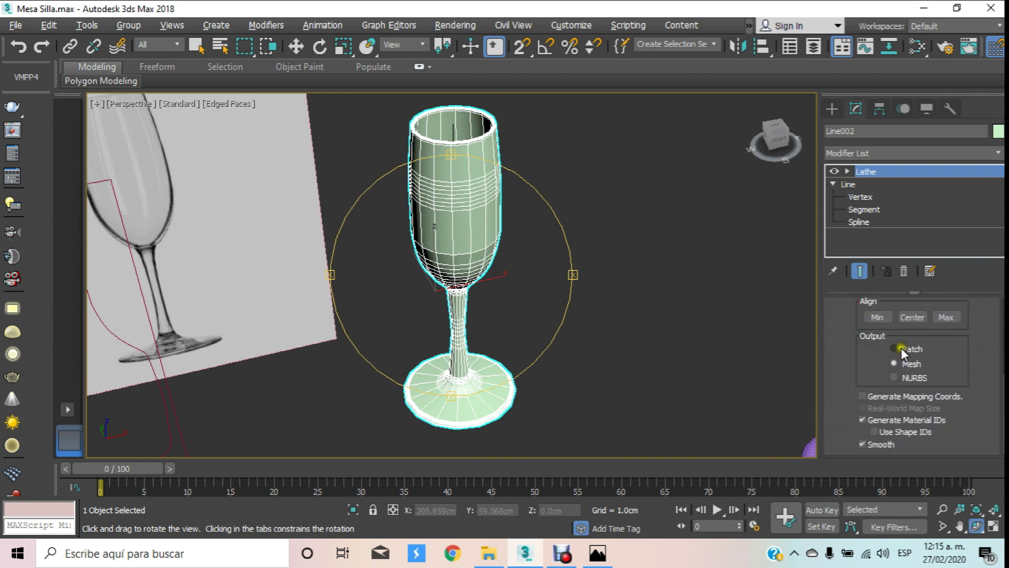
pyautogui.scroll(5, 952, 369)
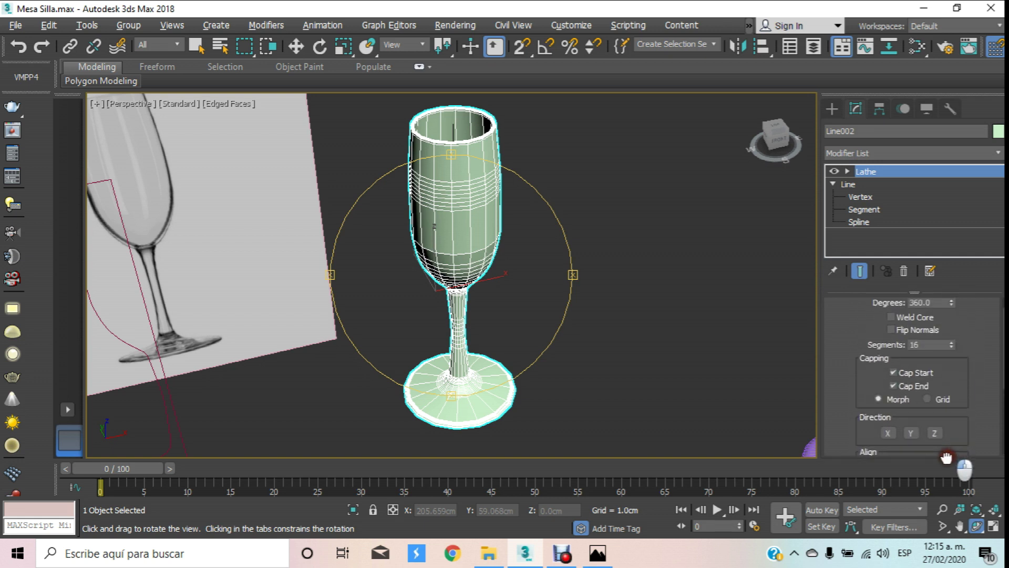
pyautogui.doubleClick(914, 367)
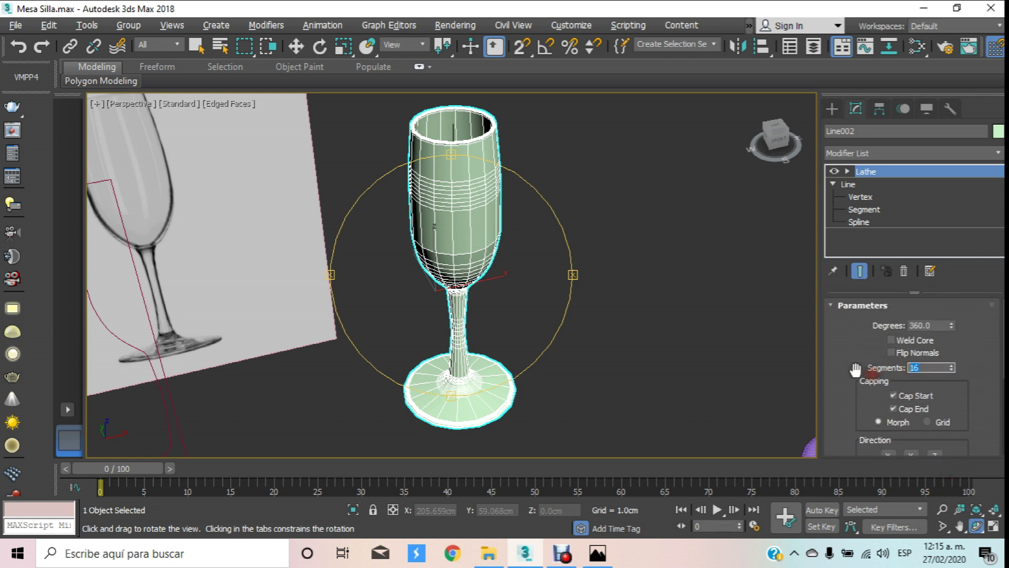
pyautogui.write('32')
pyautogui.press('Return')
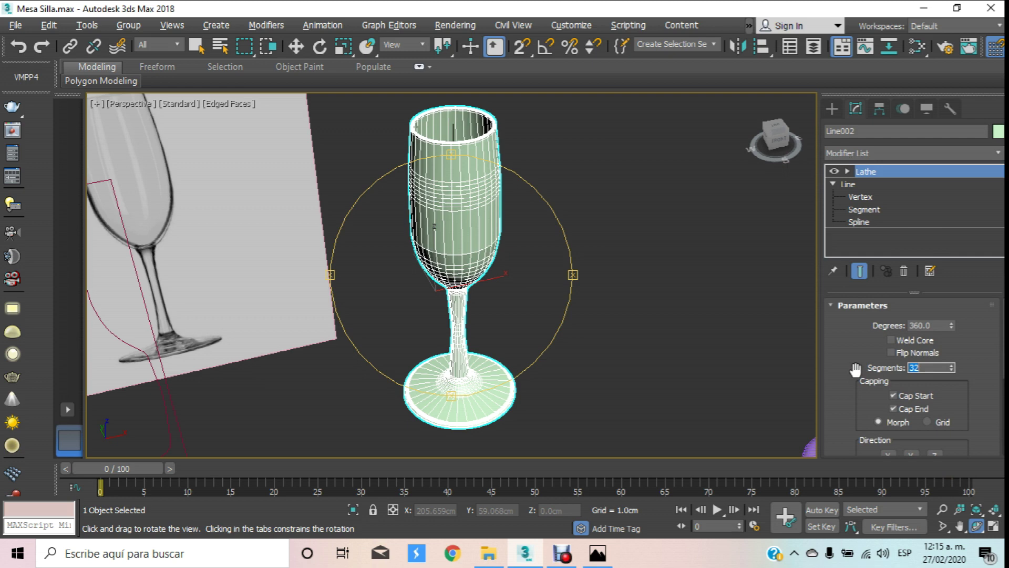
pyautogui.write('4')
pyautogui.press('Return')
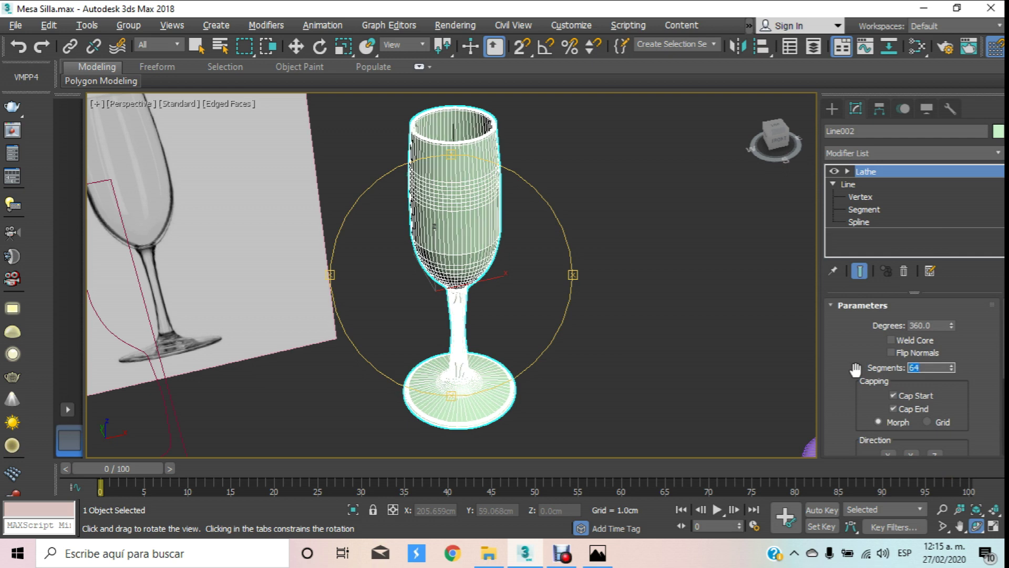
pyautogui.moveTo(453, 211); pyautogui.dragTo(439, 263)
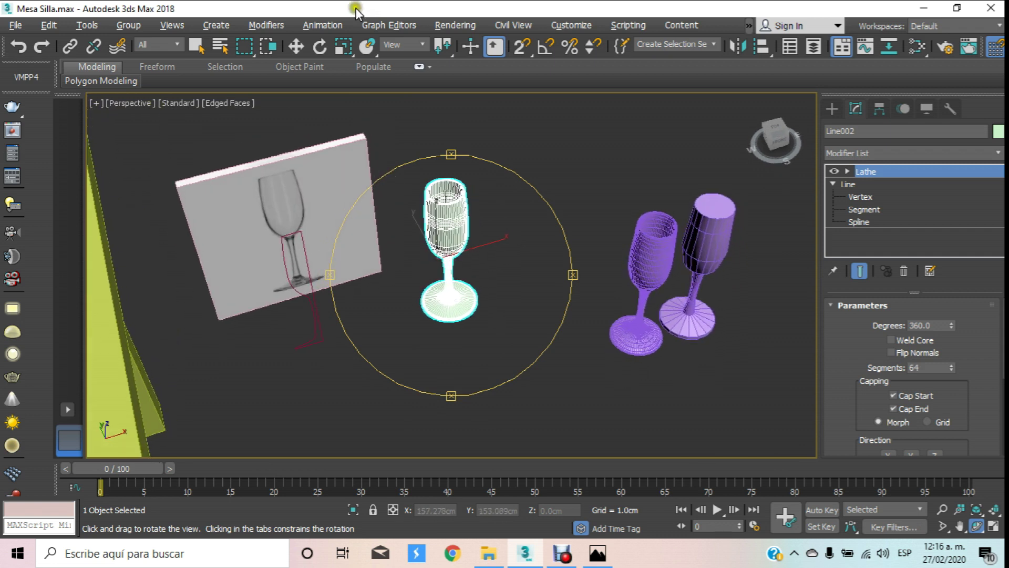
# Step: Move the wireframe purple glass beside the green lathed glass
pyautogui.click(296, 46)
pyautogui.click(585, 241)
pyautogui.click(641, 258)
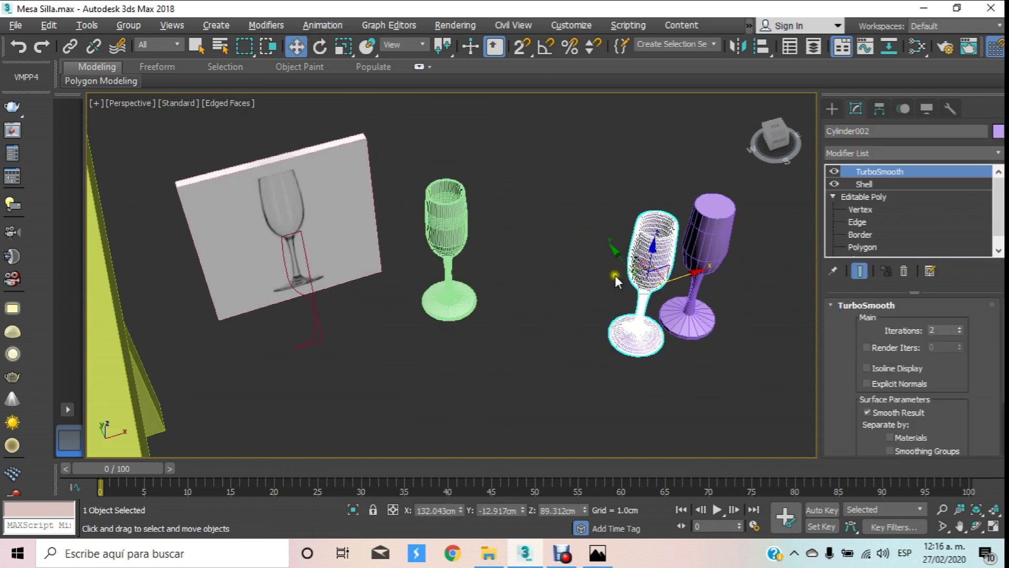
pyautogui.moveTo(620, 255)
pyautogui.mouseDown()
pyautogui.moveTo(524, 162)
pyautogui.moveTo(537, 198)
pyautogui.mouseUp()
pyautogui.moveTo(626, 201); pyautogui.dragTo(552, 225)
# Step: Move the solid purple goblet up and left next to the other glasses
pyautogui.click(720, 252)
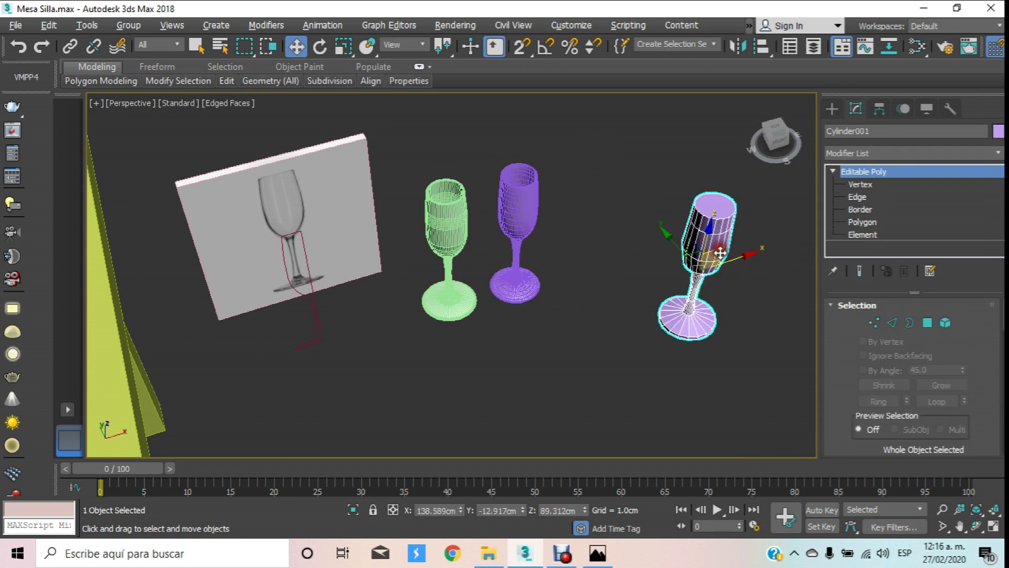
pyautogui.moveTo(680, 242); pyautogui.dragTo(610, 193)
pyautogui.click(686, 241)
pyautogui.moveTo(675, 240); pyautogui.dragTo(535, 240)
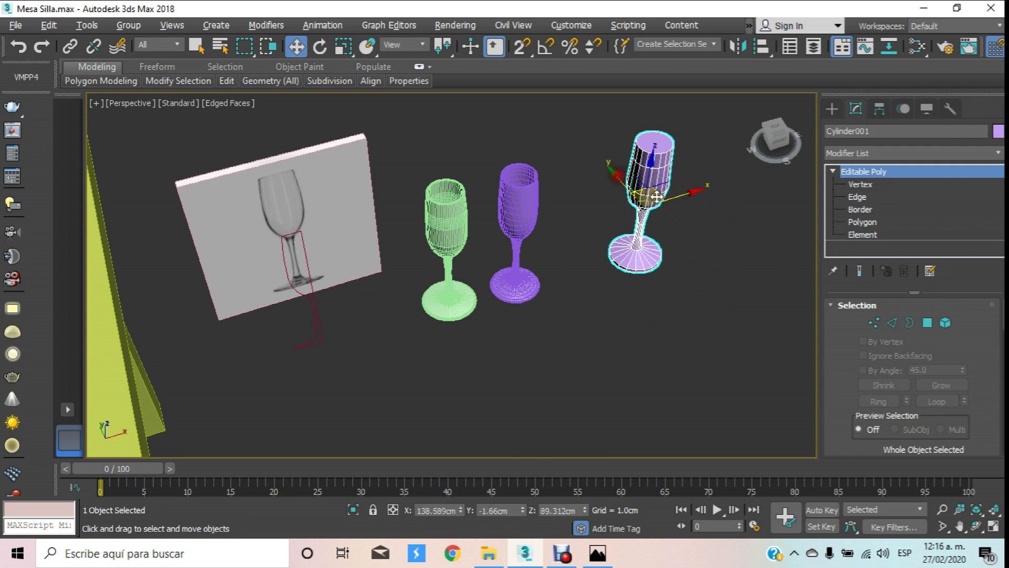
# Step: Select the green lathed glass and the wireframe purple glass, zooming to compare them
pyautogui.click(444, 239)
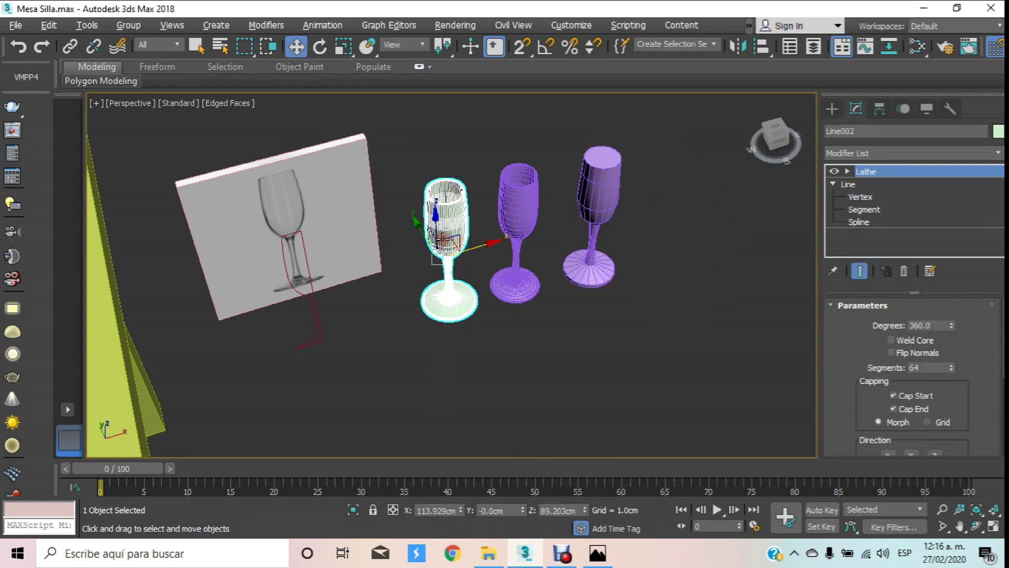
pyautogui.scroll(5, 473, 274)
pyautogui.scroll(3, 465, 321)
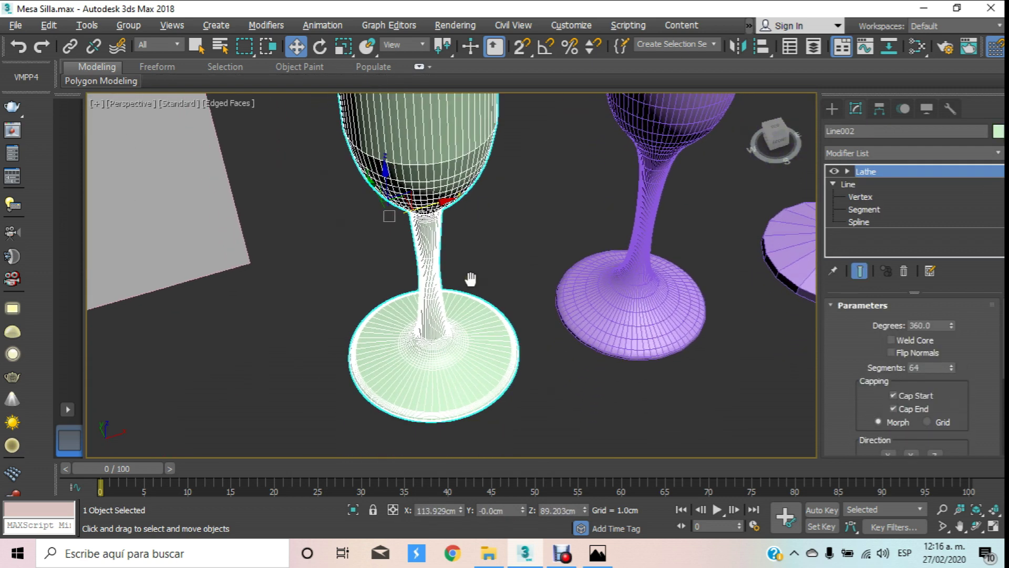
pyautogui.scroll(4, 525, 328)
pyautogui.click(572, 239)
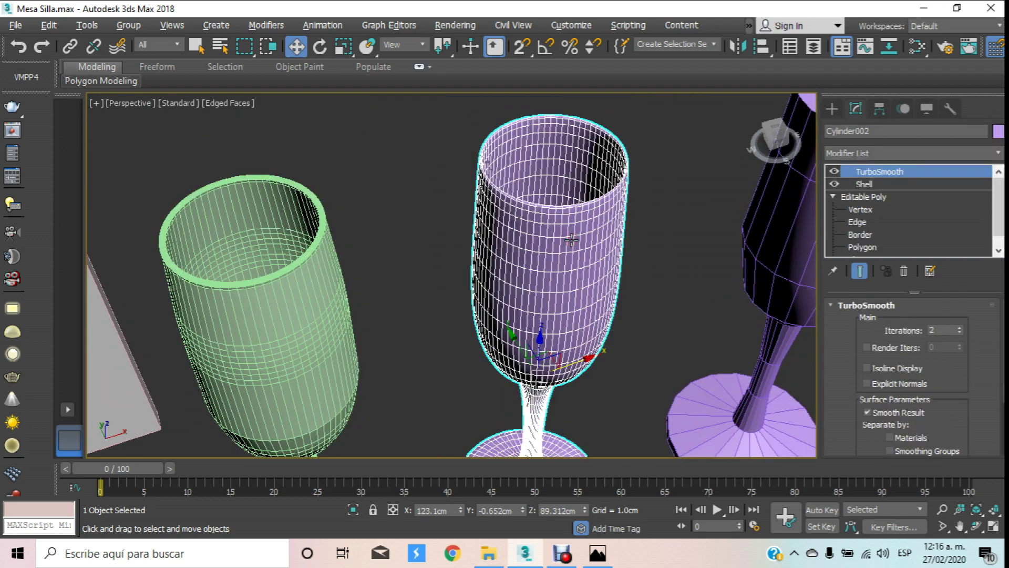
pyautogui.scroll(-5, 571, 239)
pyautogui.scroll(-2, 573, 232)
pyautogui.scroll(-2, 574, 223)
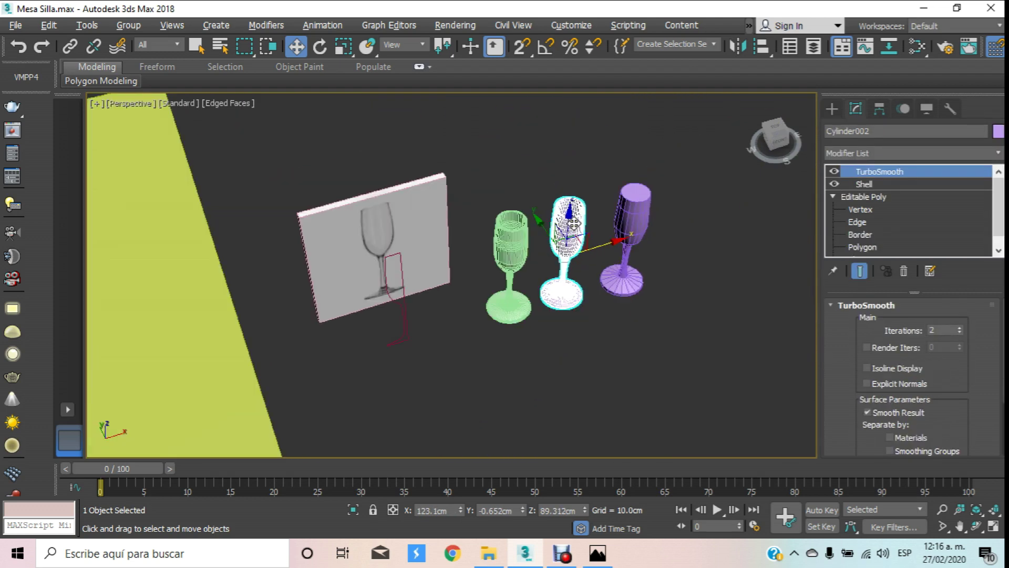
pyautogui.scroll(1, 573, 224)
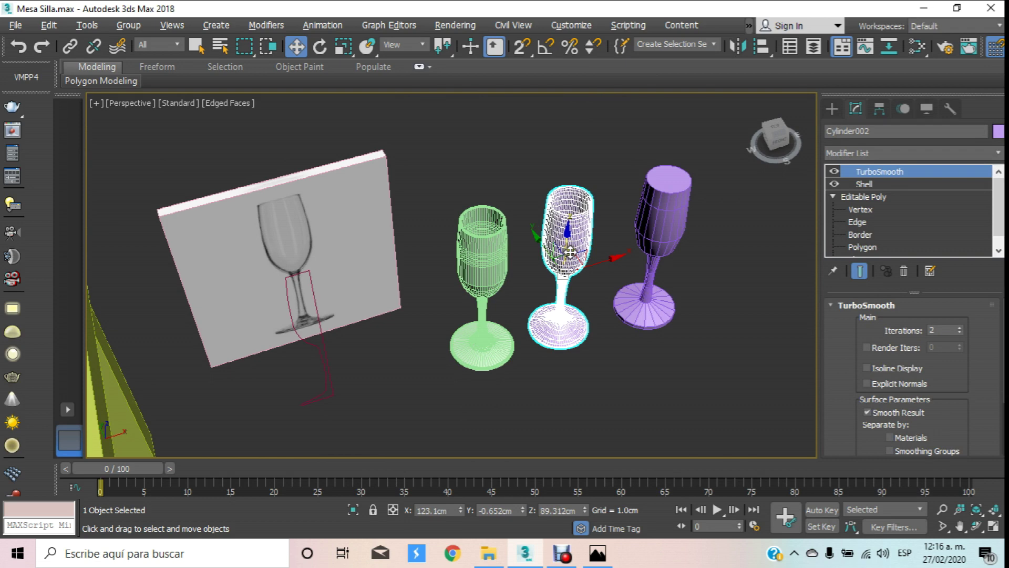
# Step: Switch to the Front view and frame the three glasses side by side
pyautogui.press('f')
pyautogui.scroll(-3, 573, 258)
pyautogui.scroll(1, 581, 236)
pyautogui.scroll(2, 579, 226)
pyautogui.moveTo(534, 248); pyautogui.dragTo(584, 264, button='middle')
pyautogui.click(415, 254)
pyautogui.scroll(2, 463, 247)
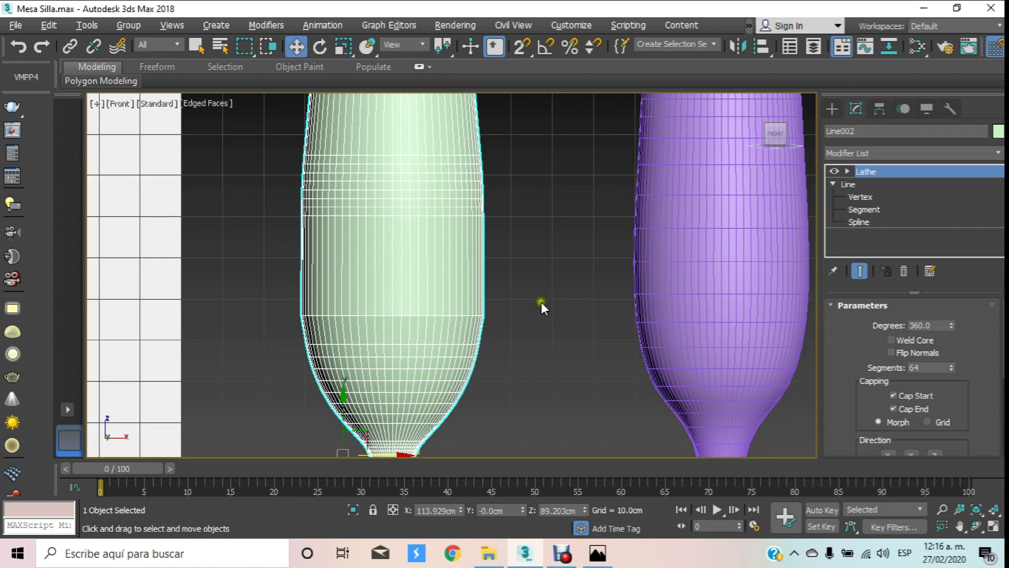
pyautogui.scroll(-4, 573, 253)
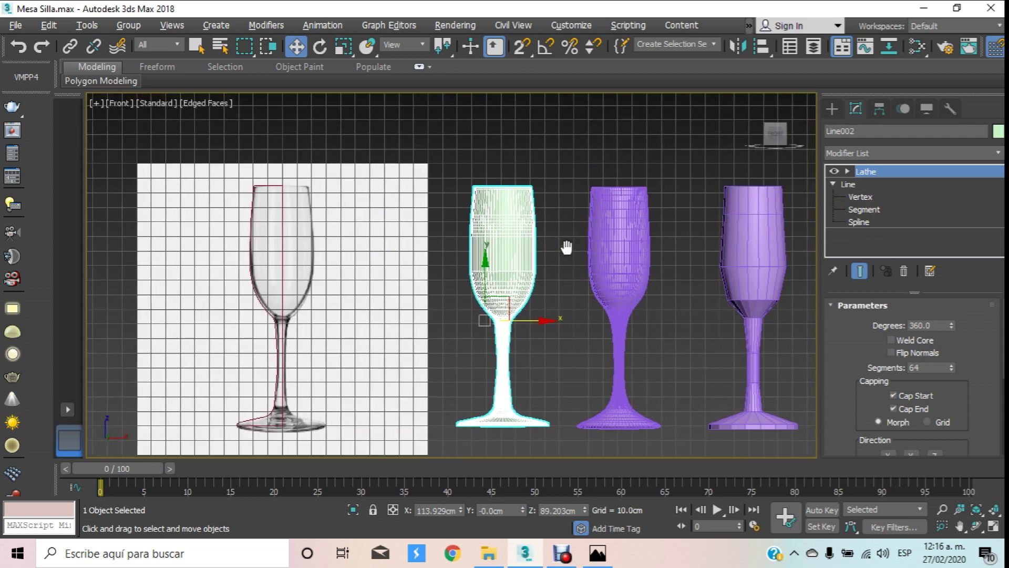
# Step: Convert the lathed glass Line002 to an Editable Poly
pyautogui.scroll(3, 584, 226)
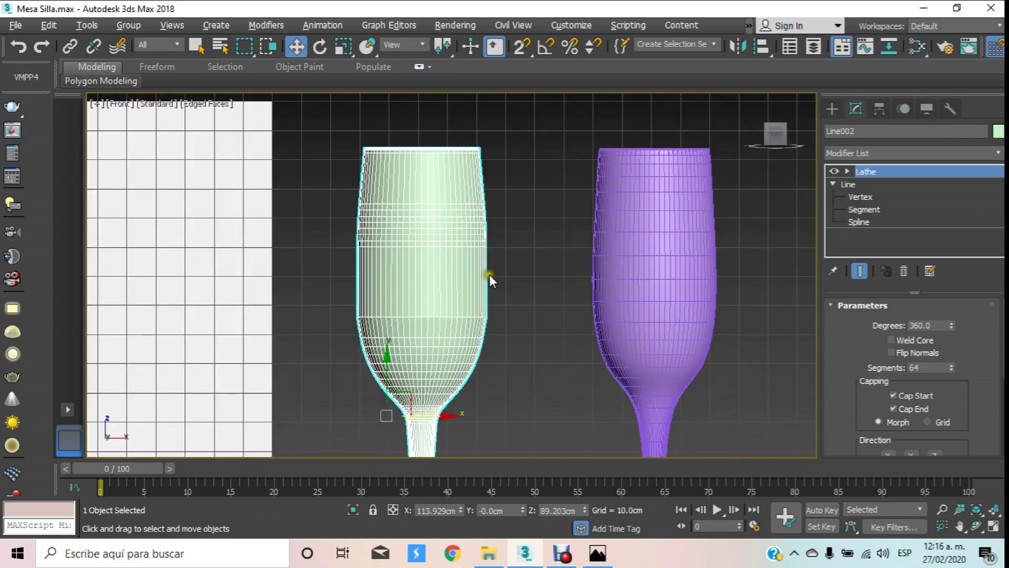
pyautogui.scroll(-2, 458, 265)
pyautogui.rightClick(455, 260)
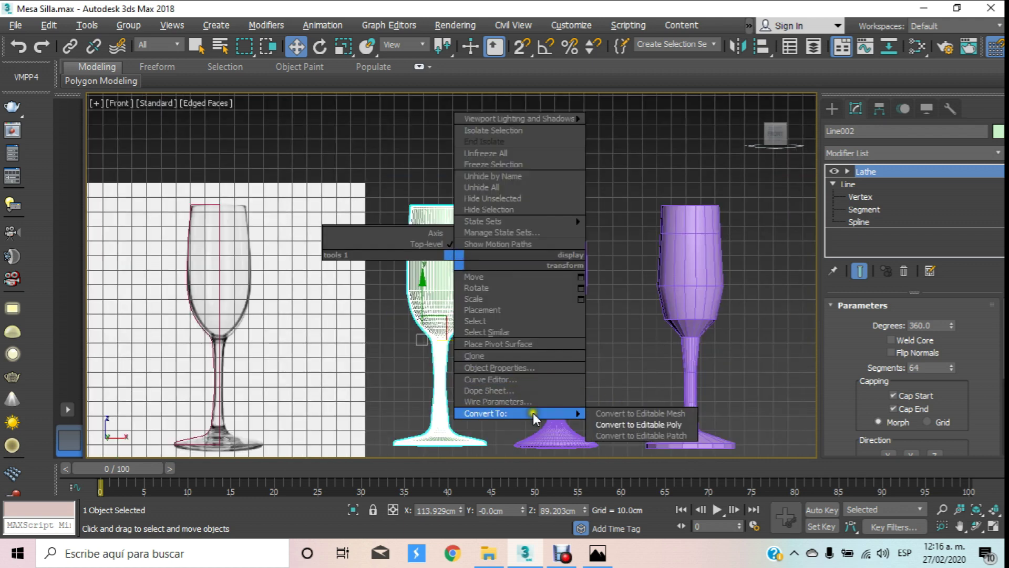
pyautogui.click(661, 420)
# Step: Add a TurboSmooth modifier to the glass
pyautogui.click(961, 153)
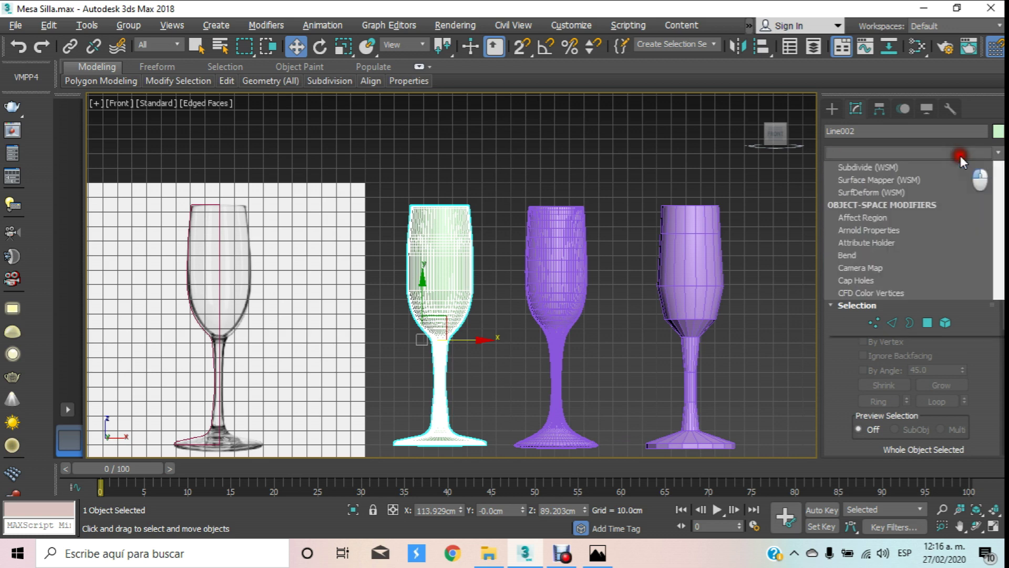
pyautogui.moveTo(999, 213); pyautogui.dragTo(1002, 433)
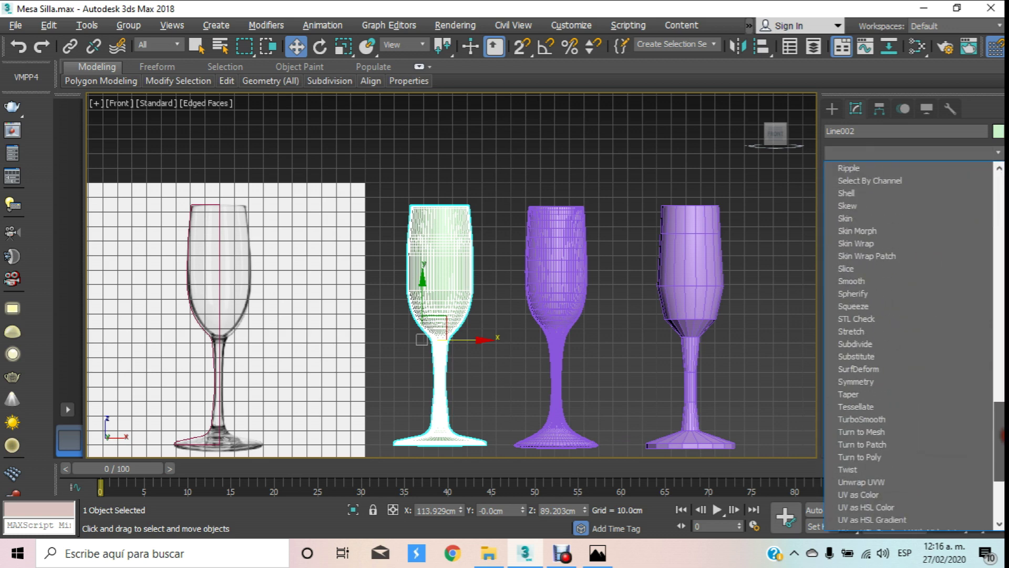
pyautogui.click(904, 417)
pyautogui.scroll(2, 482, 260)
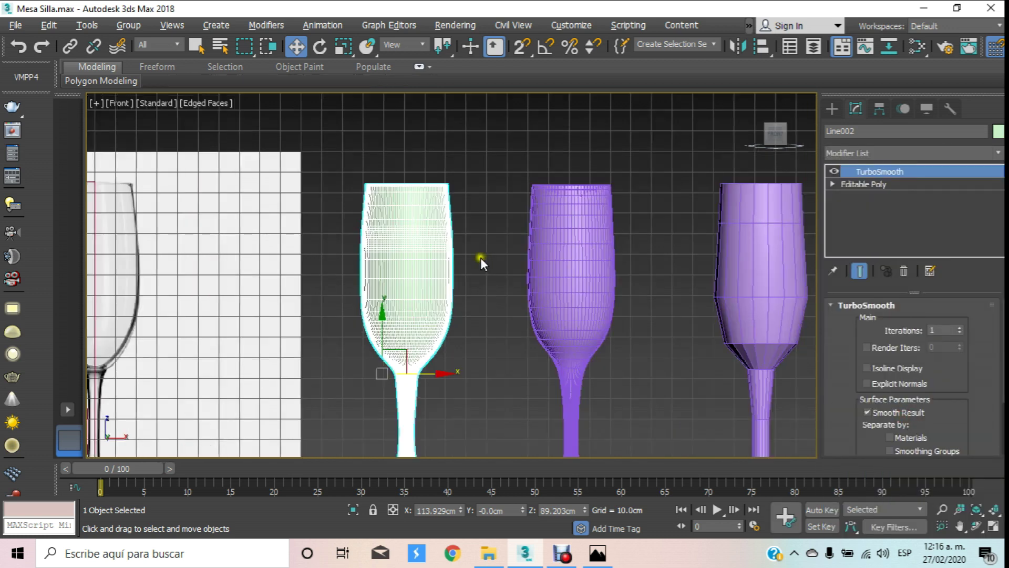
pyautogui.scroll(4, 451, 259)
pyautogui.scroll(-3, 455, 243)
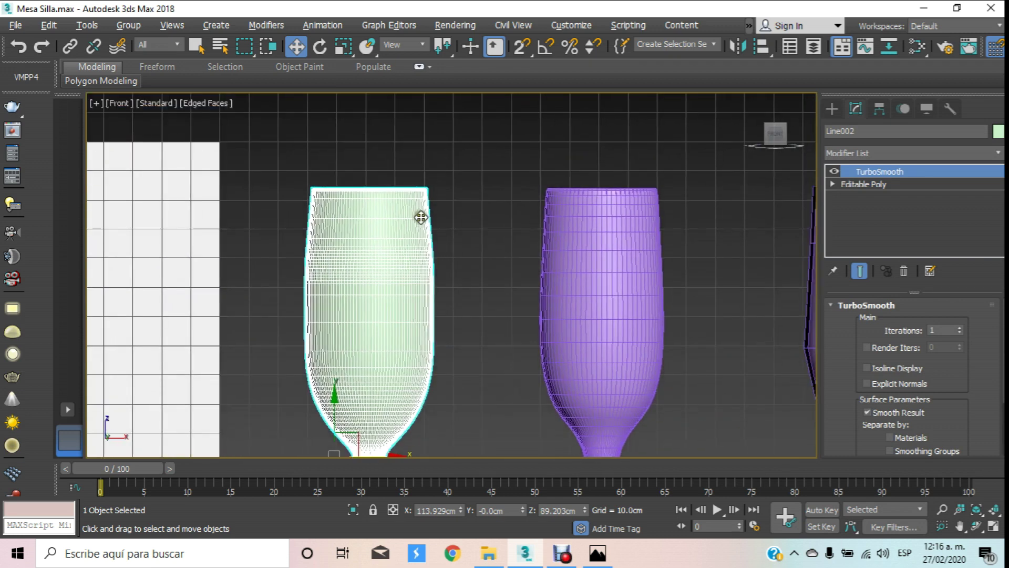
pyautogui.scroll(2, 421, 217)
# Step: Return to the Perspective view, reframe the scene and open the Slate Material Editor
pyautogui.press('p')
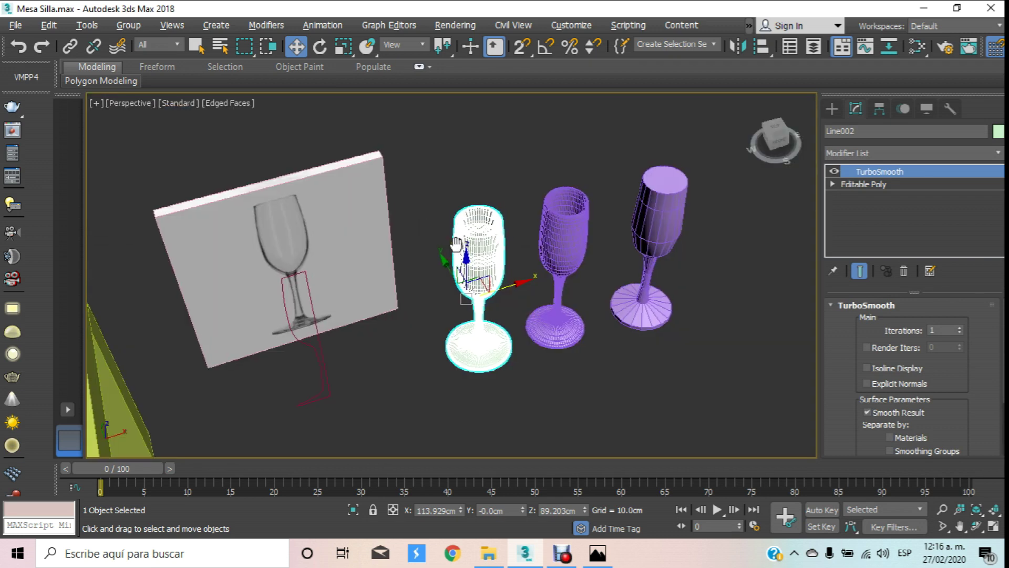
pyautogui.click(482, 180)
pyautogui.keyDown('alt'); pyautogui.moveTo(483, 180); pyautogui.dragTo(513, 237, button='middle'); pyautogui.keyUp('alt')
pyautogui.scroll(-1, 513, 238)
pyautogui.scroll(-2, 510, 229)
pyautogui.scroll(-2, 505, 216)
pyautogui.scroll(-2, 499, 200)
pyautogui.press('m')
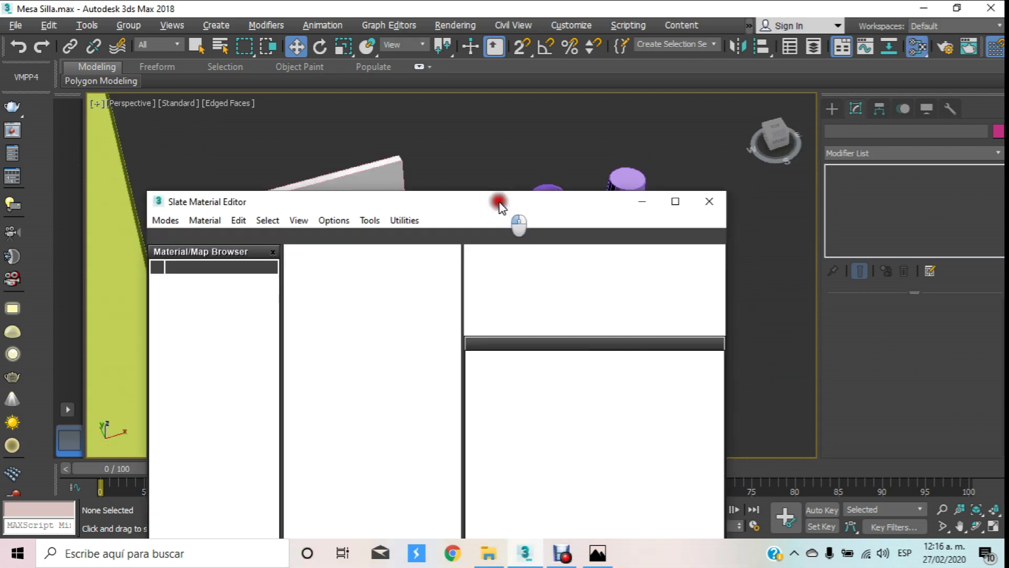
# Step: Maximize the Slate Material Editor and add a new VRayMtl node, showing its parameters
pyautogui.moveTo(498, 204); pyautogui.dragTo(610, 61)
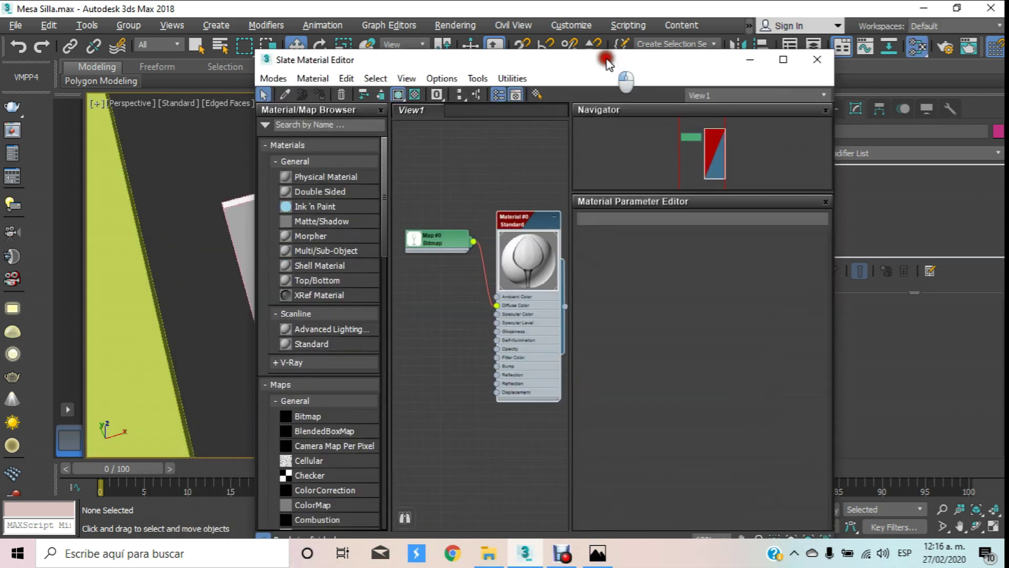
pyautogui.click(786, 58)
pyautogui.rightClick(370, 181)
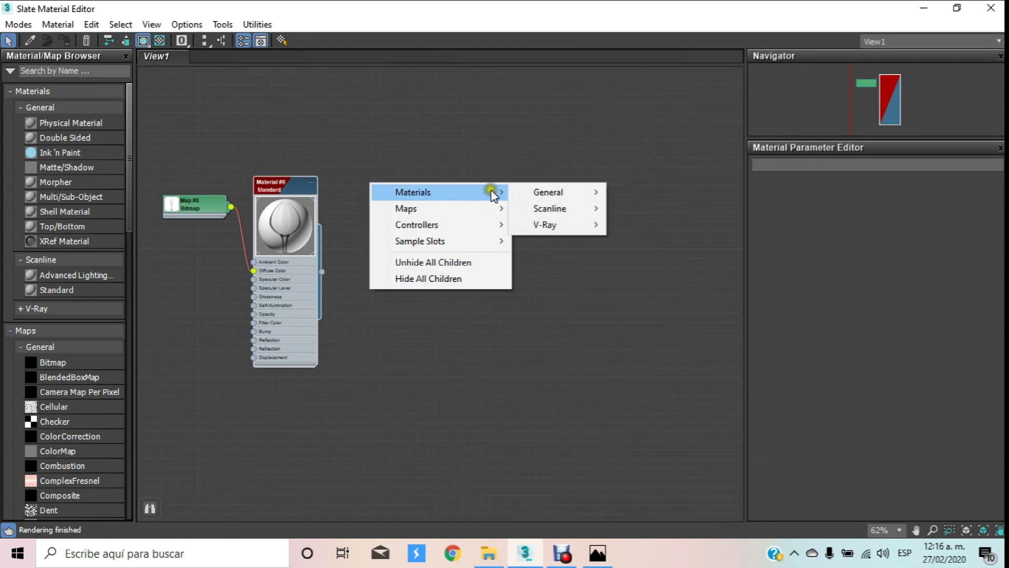
pyautogui.moveTo(552, 225)
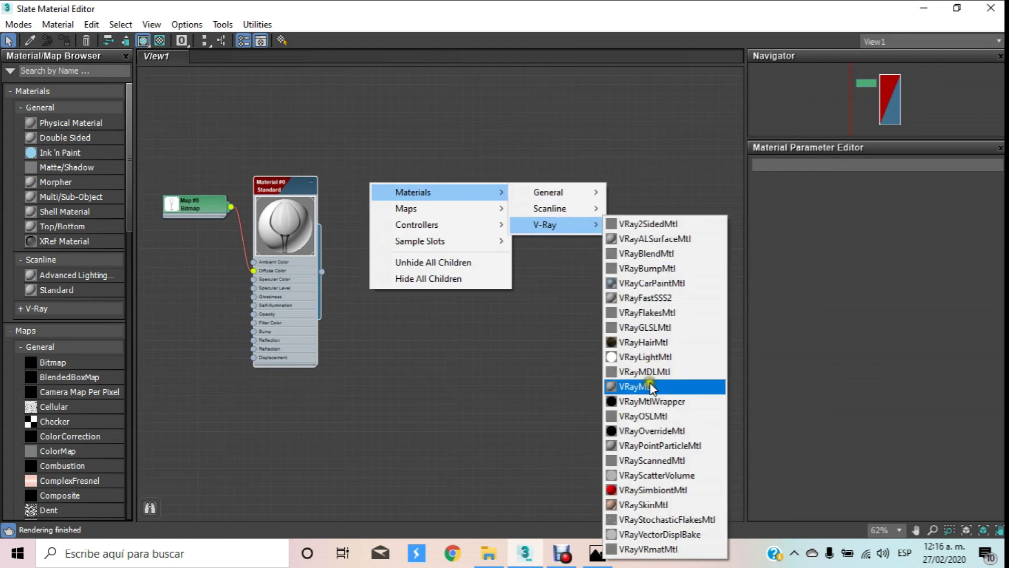
pyautogui.click(650, 386)
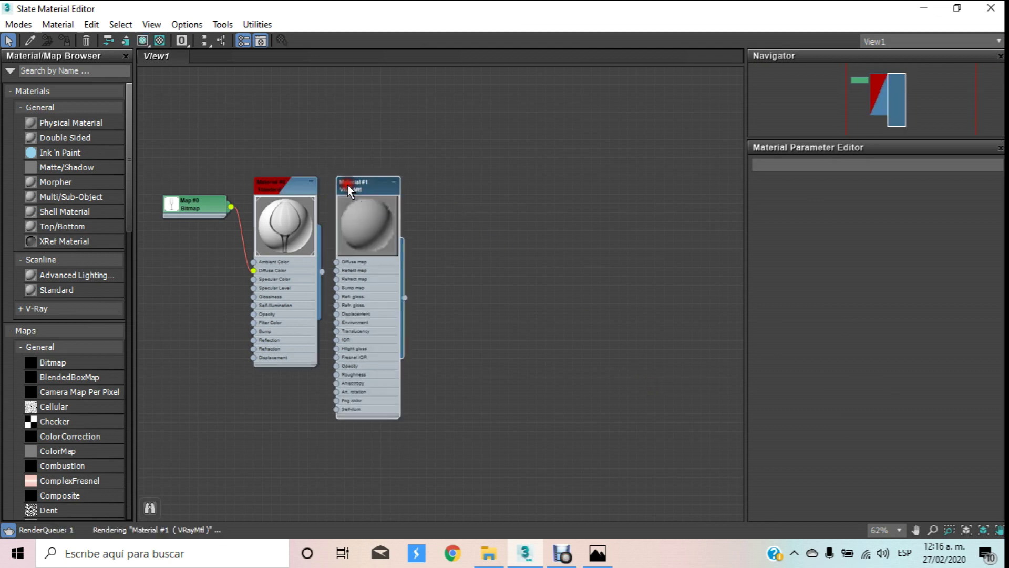
pyautogui.doubleClick(361, 187)
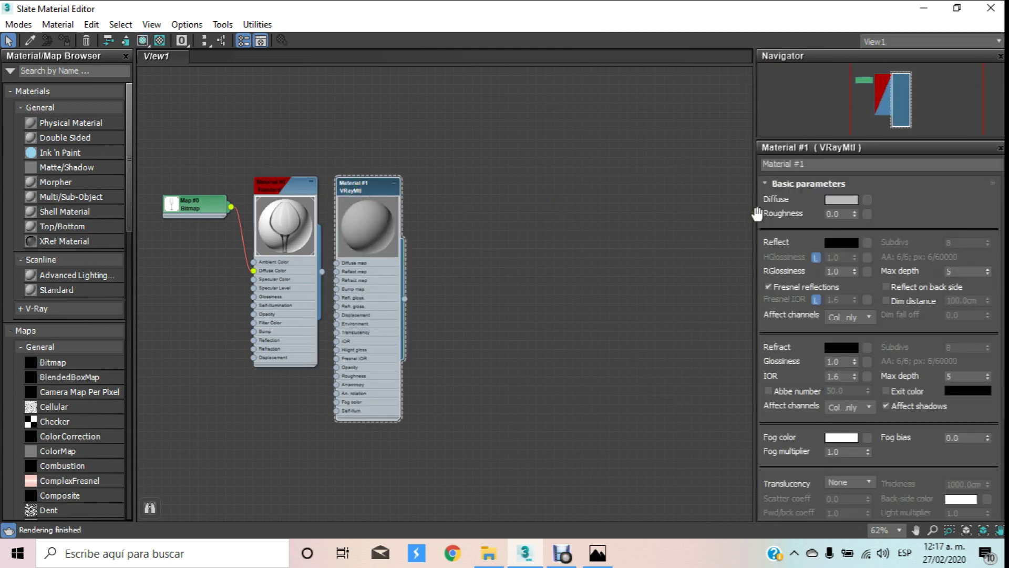
# Step: Set the VRayMtl diffuse colour to black and turn on the checkered preview background
pyautogui.click(852, 200)
pyautogui.moveTo(424, 147); pyautogui.dragTo(425, 99)
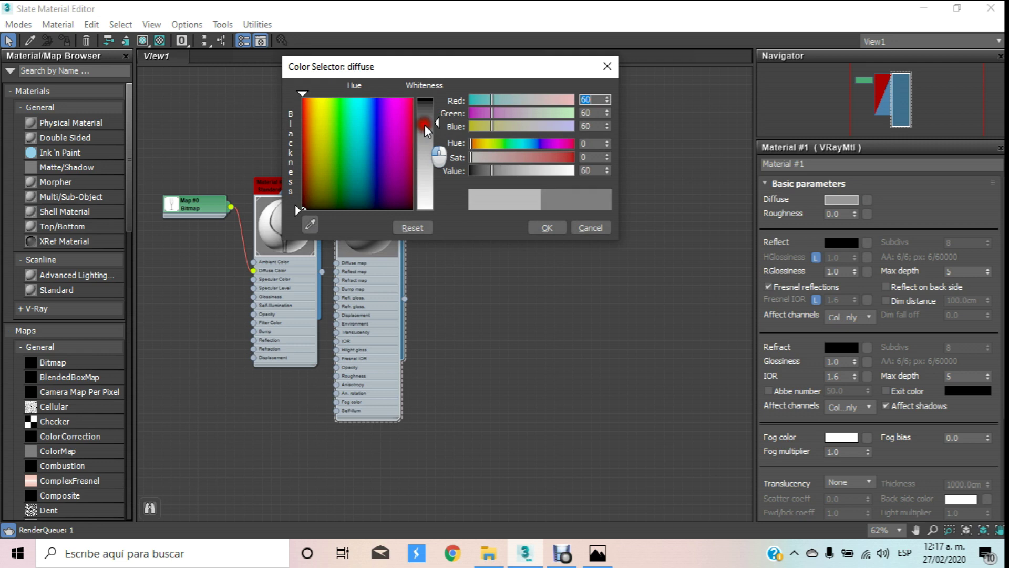
pyautogui.click(547, 228)
pyautogui.moveTo(379, 187); pyautogui.dragTo(452, 187)
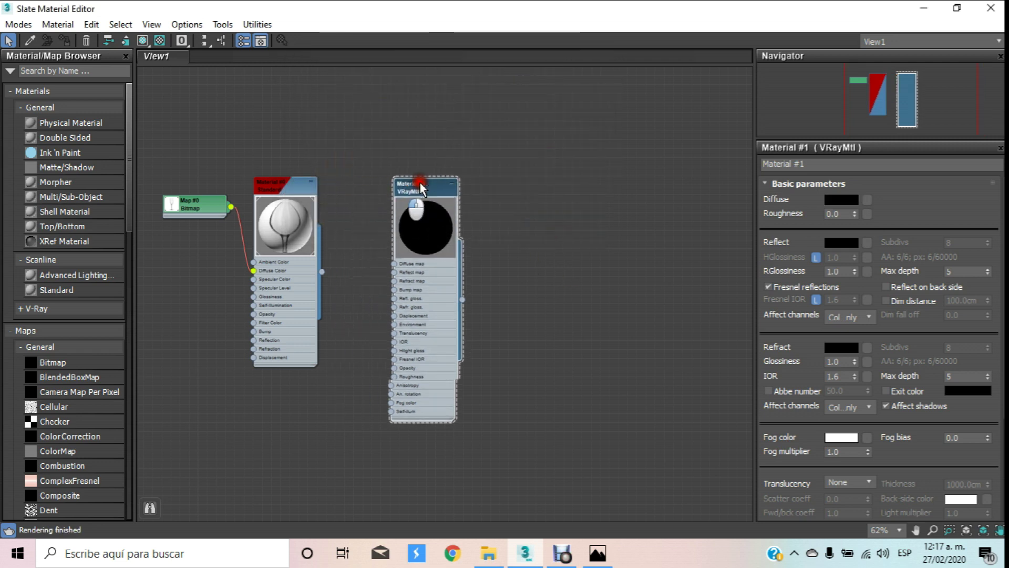
pyautogui.click(160, 40)
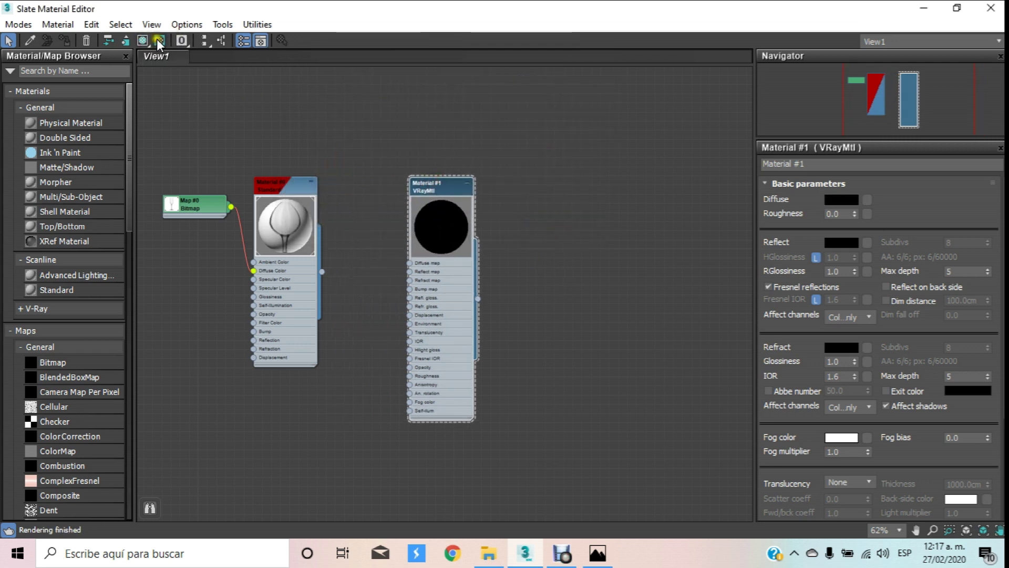
pyautogui.scroll(3, 462, 216)
pyautogui.scroll(3, 462, 216)
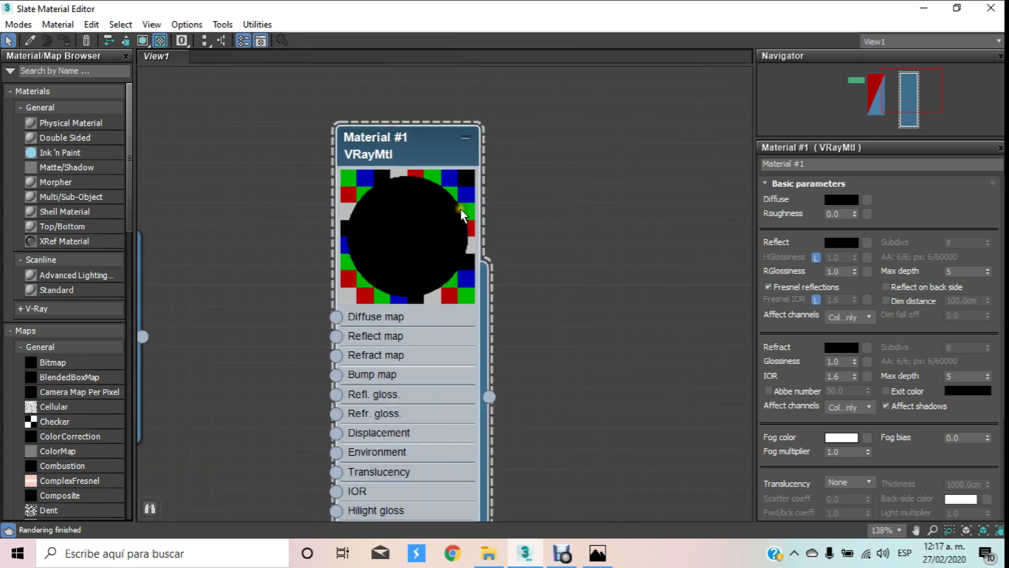
pyautogui.scroll(2, 462, 216)
pyautogui.scroll(1, 462, 216)
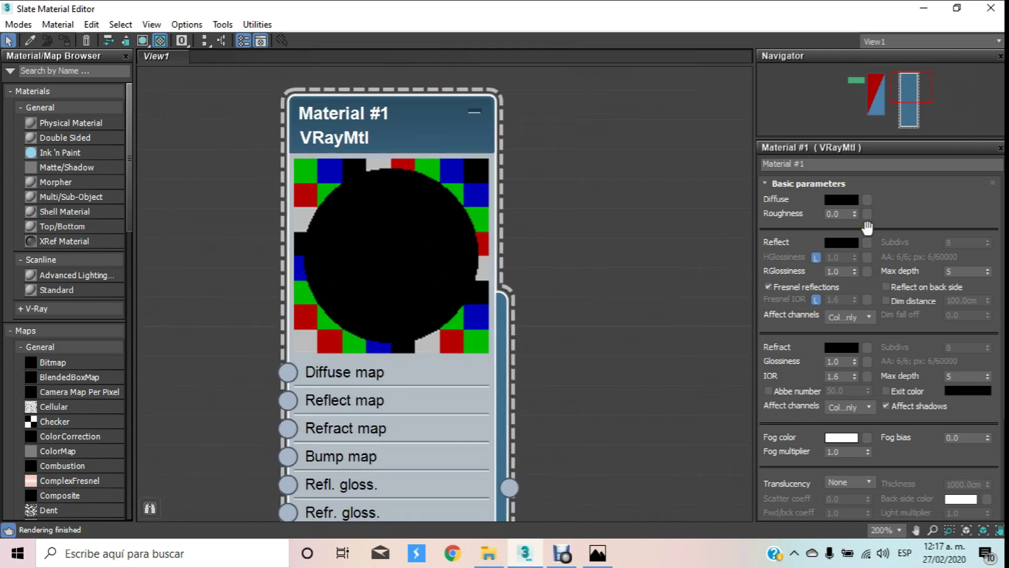
# Step: Set both the Reflect and Refract colours to pure white (255)
pyautogui.click(846, 242)
pyautogui.moveTo(425, 100); pyautogui.dragTo(426, 212)
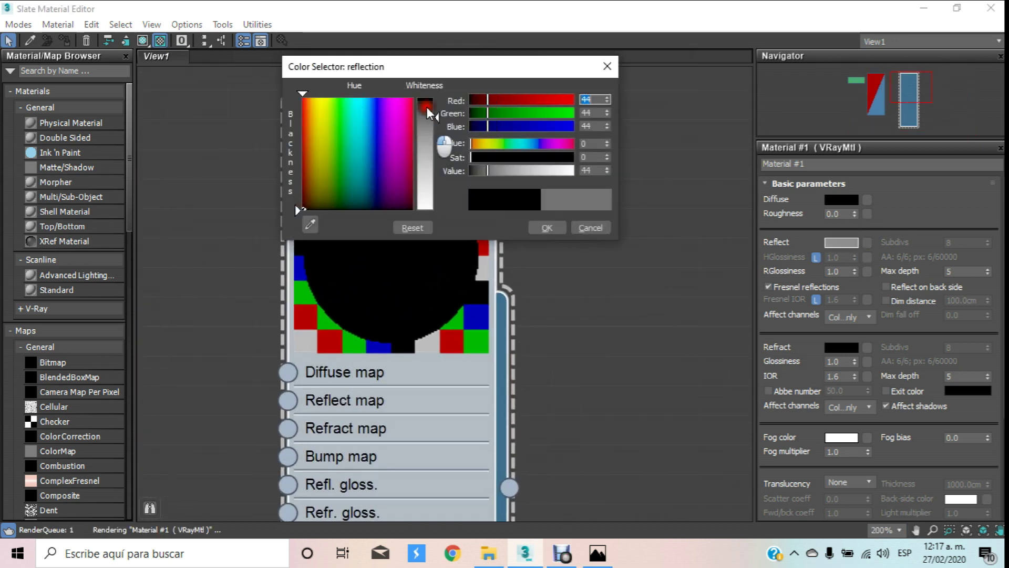
pyautogui.click(547, 227)
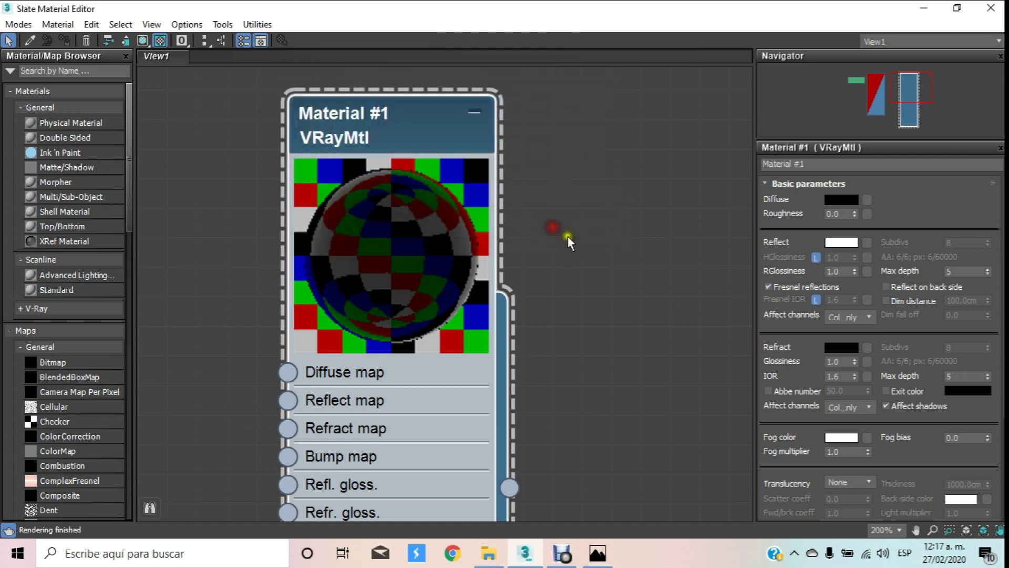
pyautogui.moveTo(773, 323); pyautogui.dragTo(780, 299)
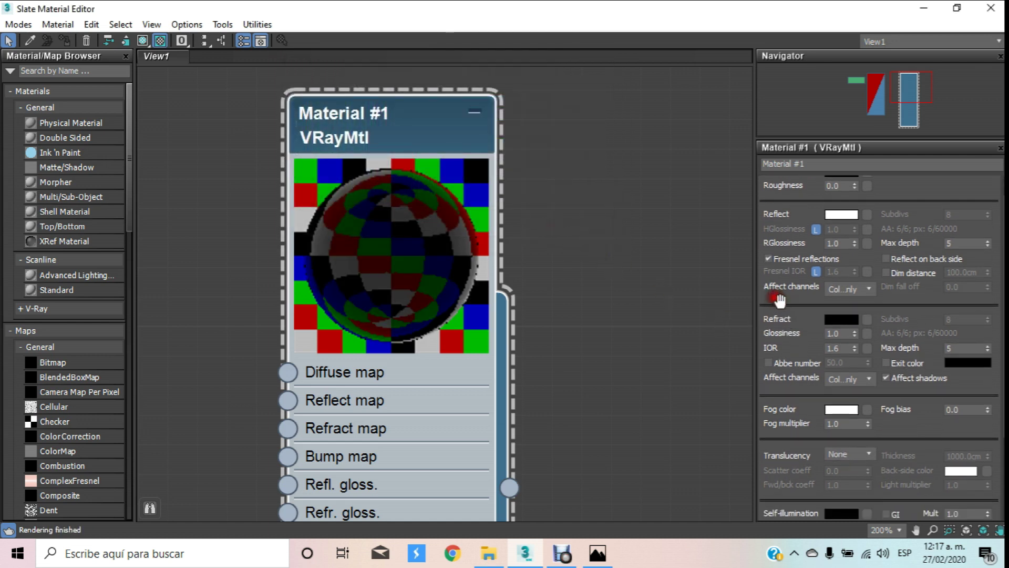
pyautogui.click(831, 320)
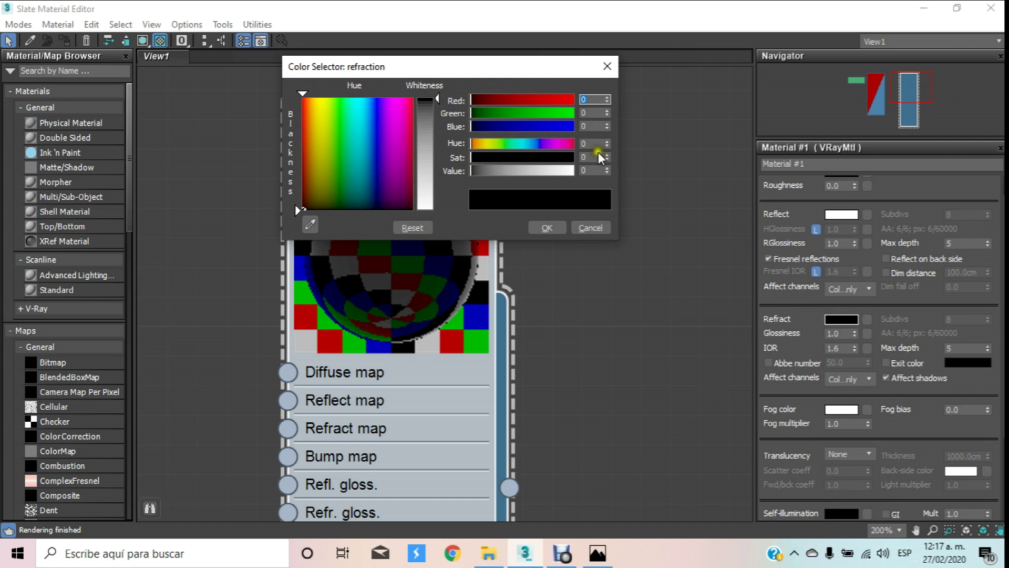
pyautogui.moveTo(425, 136); pyautogui.dragTo(427, 210)
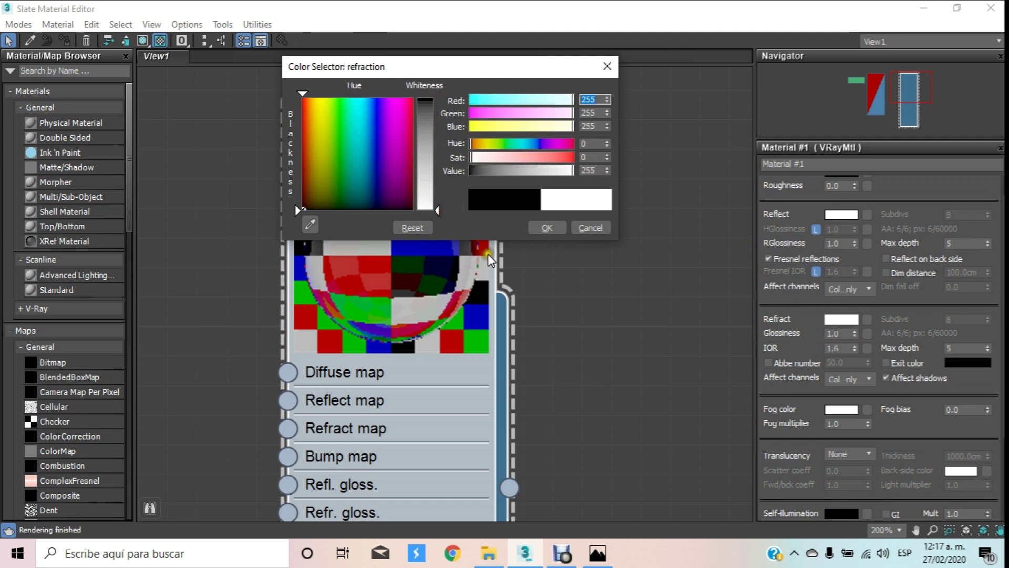
pyautogui.click(536, 229)
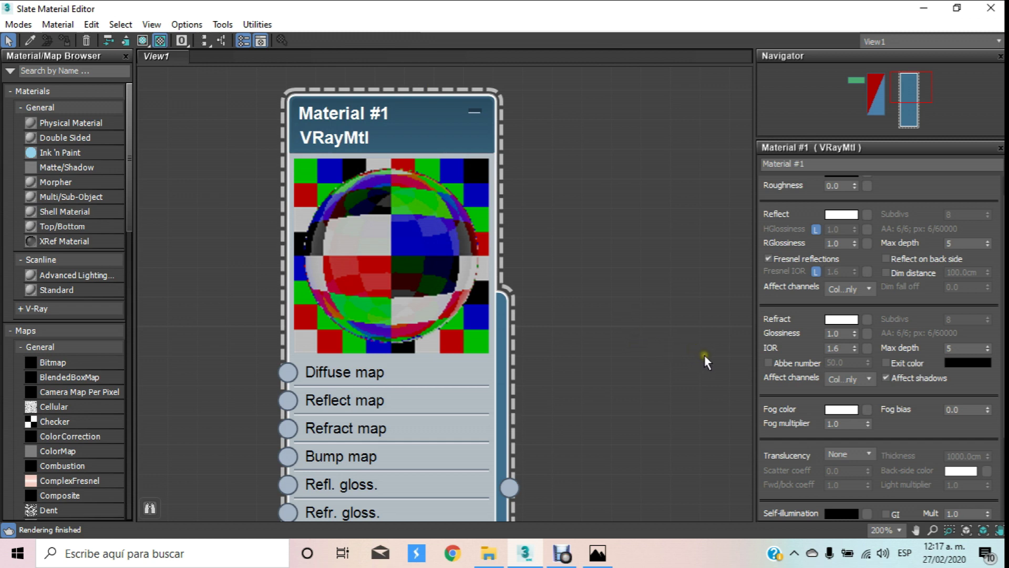
# Step: Set Material #1's Fog color to pale grey-green (145, 150, 138)
pyautogui.click(848, 409)
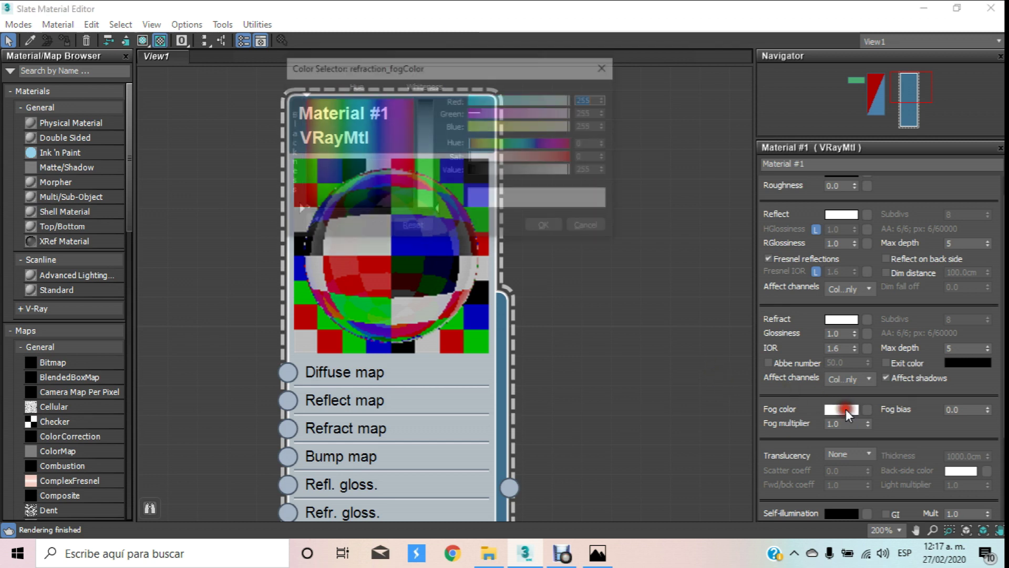
pyautogui.moveTo(349, 131); pyautogui.dragTo(302, 103)
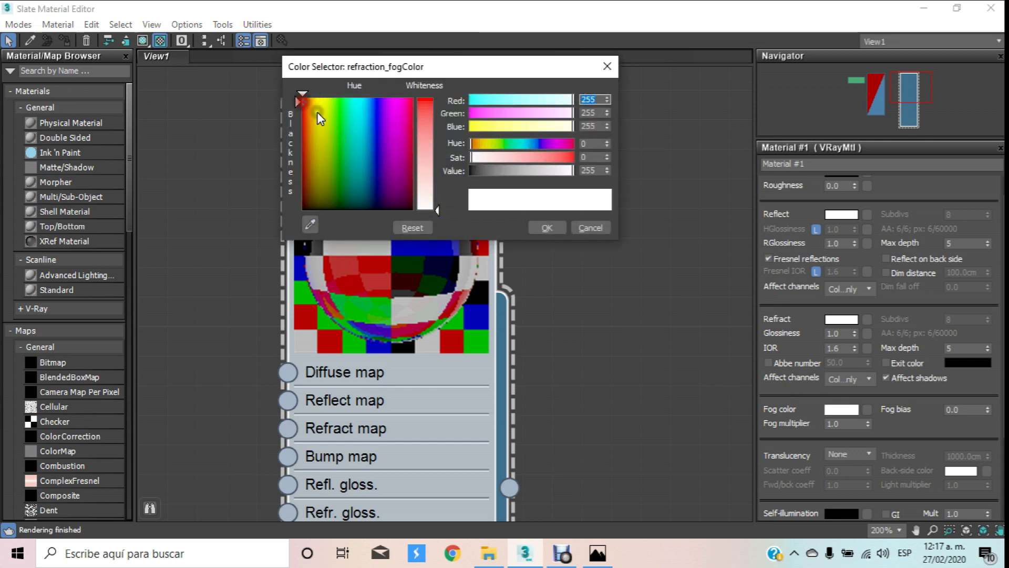
pyautogui.click(427, 106)
pyautogui.moveTo(437, 64); pyautogui.dragTo(735, 75)
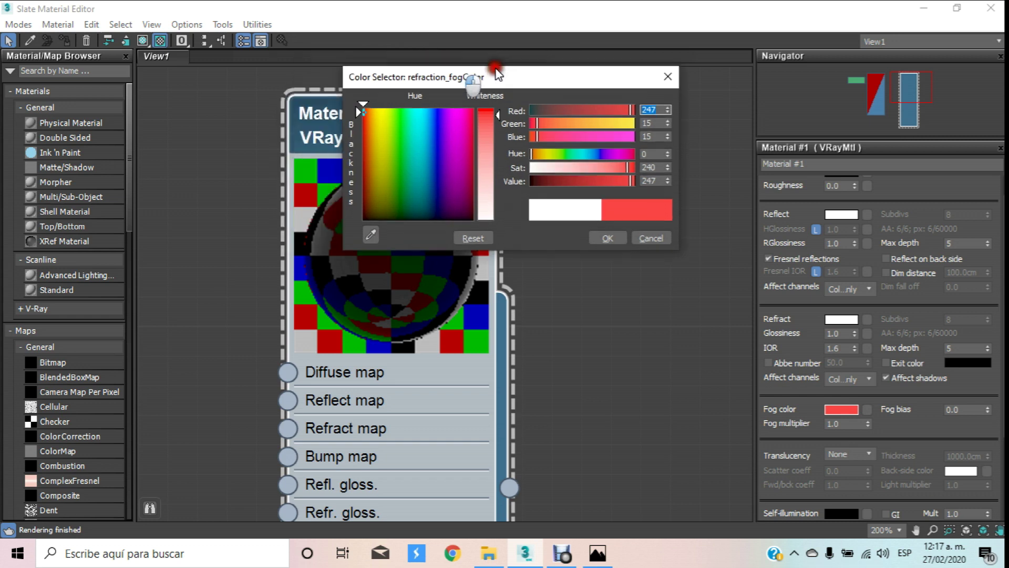
pyautogui.moveTo(719, 141); pyautogui.dragTo(728, 174)
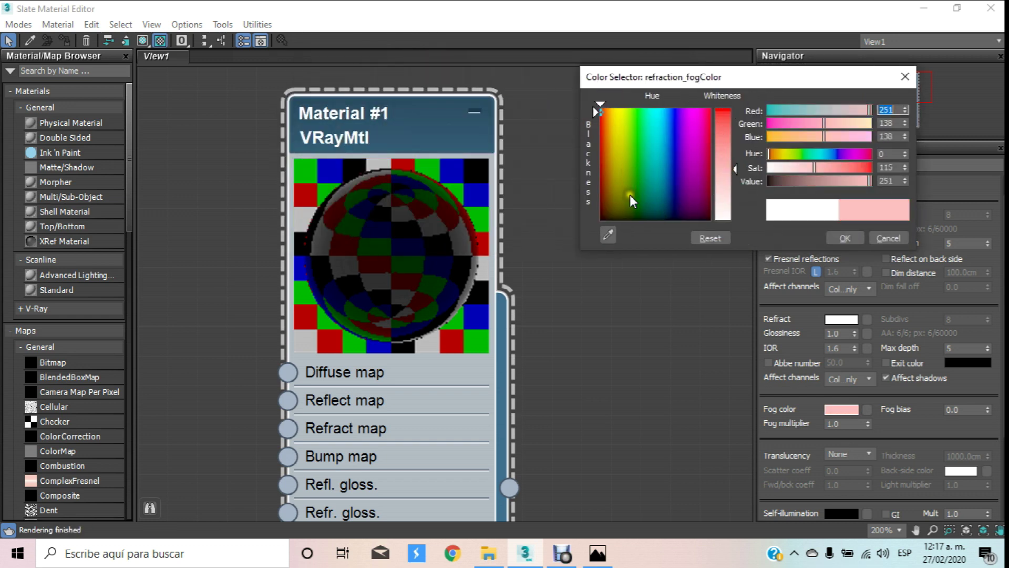
pyautogui.click(626, 210)
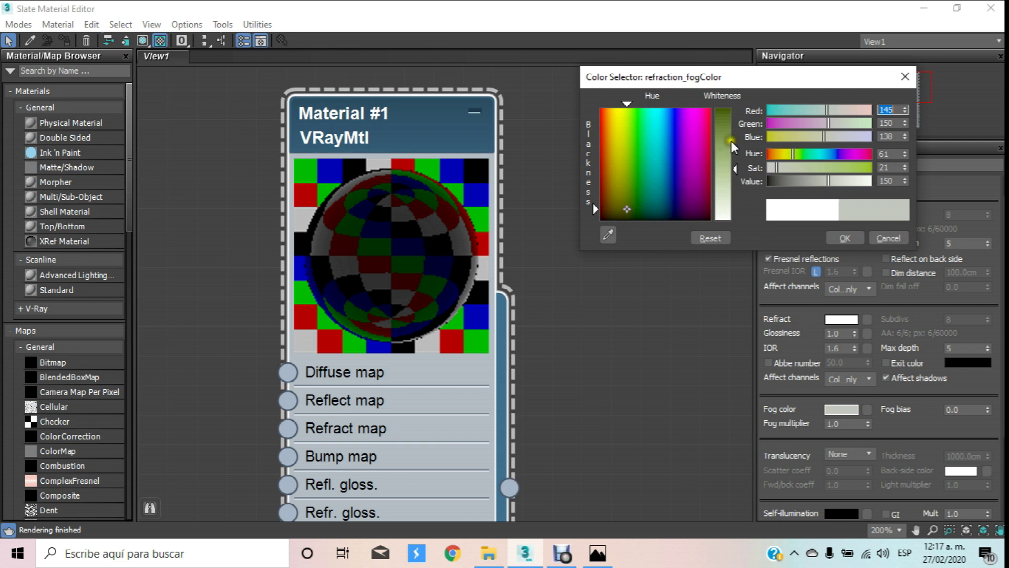
pyautogui.click(843, 238)
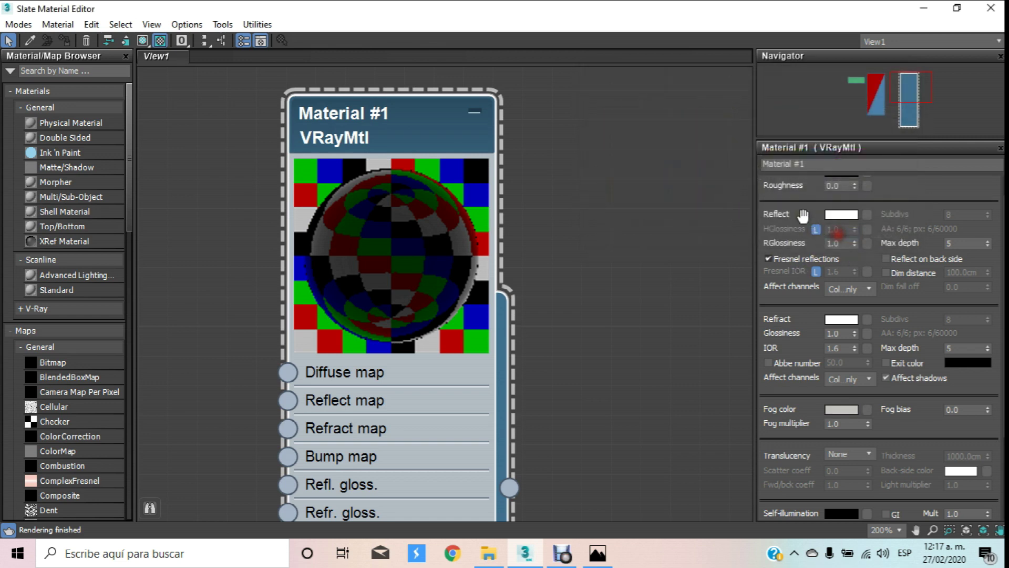
pyautogui.scroll(-1, 255, 203)
pyautogui.scroll(-1, 255, 207)
pyautogui.scroll(-1, 260, 203)
pyautogui.scroll(-1, 273, 219)
# Step: Reopen the material editor as a smaller window beside the viewport with Material #1 visible
pyautogui.press('m')
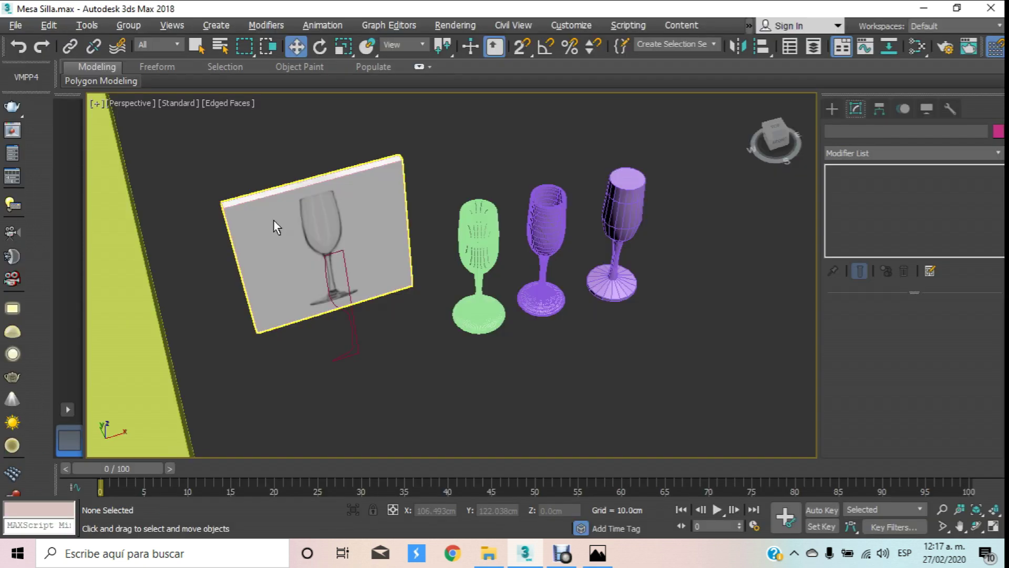
pyautogui.keyDown('alt'); pyautogui.moveTo(315, 225); pyautogui.dragTo(491, 226, button='middle'); pyautogui.keyUp('alt')
pyautogui.click(491, 226)
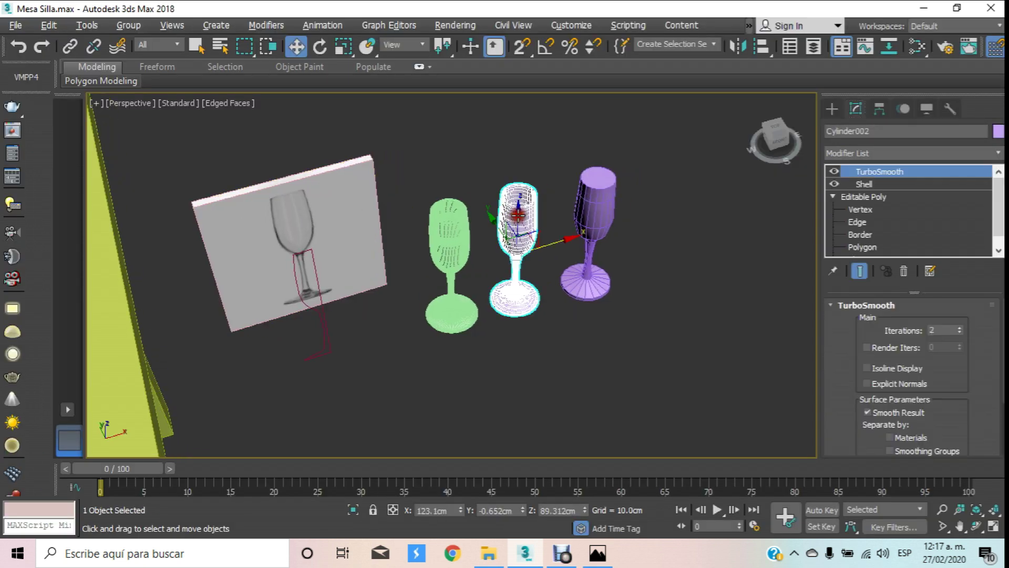
pyautogui.scroll(3, 567, 184)
pyautogui.press('m')
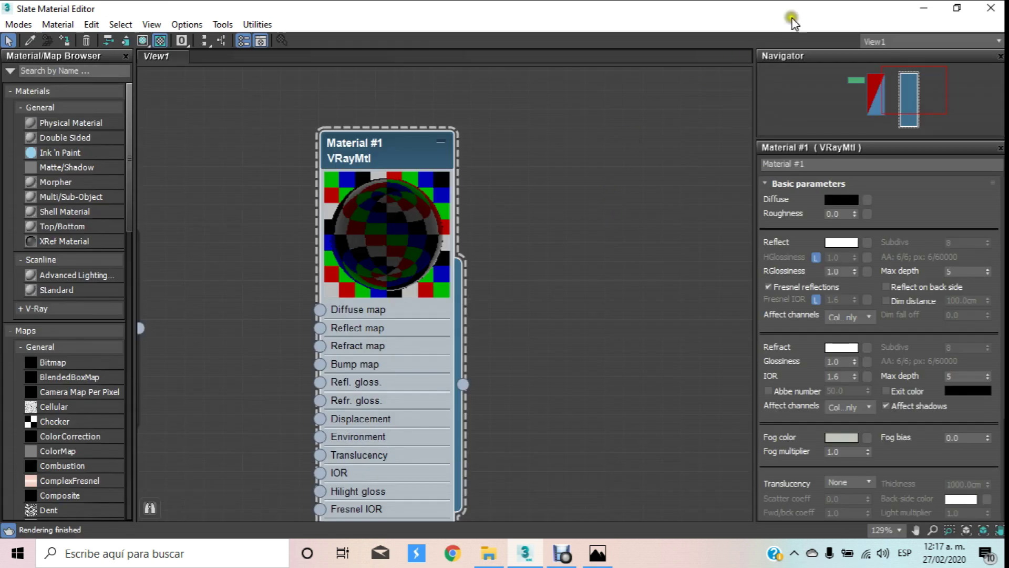
pyautogui.click(956, 8)
pyautogui.moveTo(517, 67); pyautogui.dragTo(709, 73)
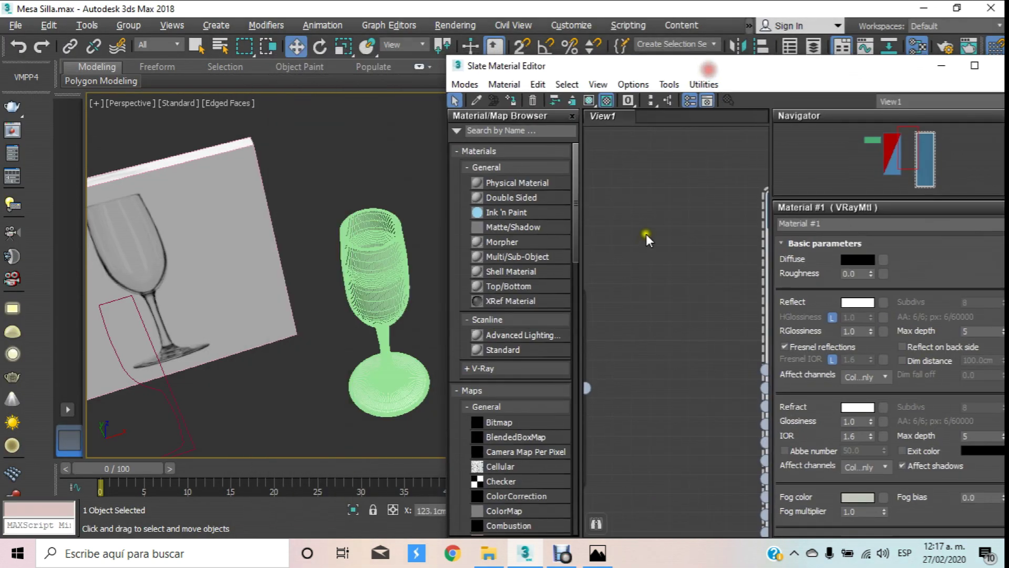
pyautogui.moveTo(646, 234); pyautogui.dragTo(473, 231, button='middle')
# Step: Assign Material #1 to the leftmost wine glass and close the editor
pyautogui.click(366, 283)
pyautogui.scroll(-5, 368, 284)
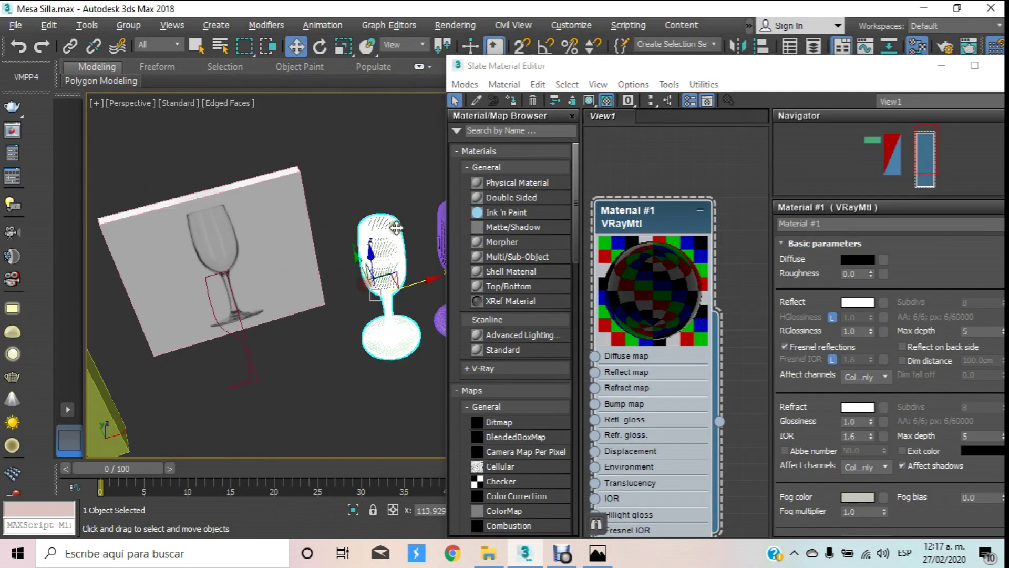
pyautogui.scroll(5, 379, 284)
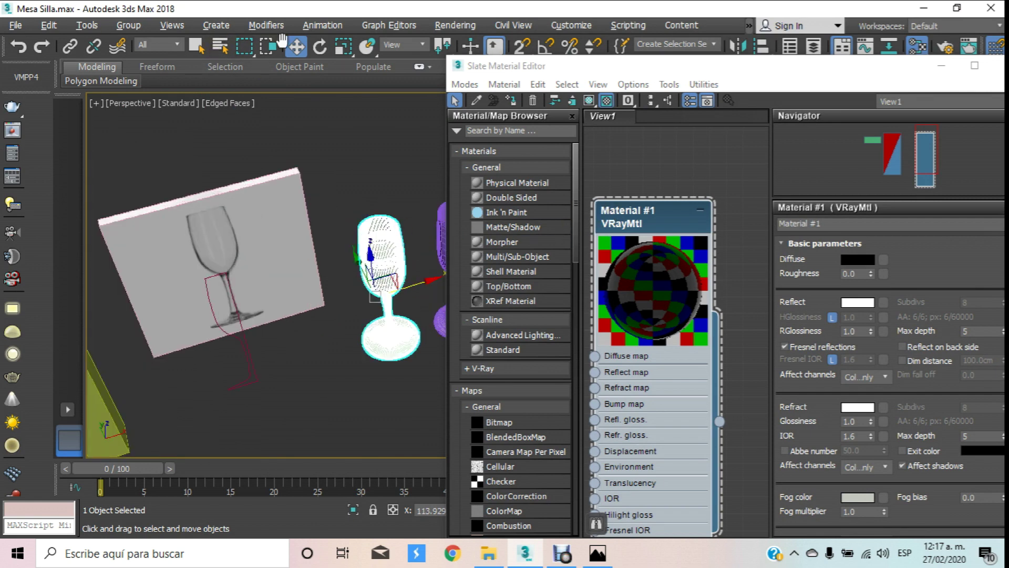
pyautogui.click(513, 98)
pyautogui.scroll(2, 318, 249)
pyautogui.scroll(3, 294, 237)
pyautogui.moveTo(273, 227); pyautogui.dragTo(257, 218, button='middle')
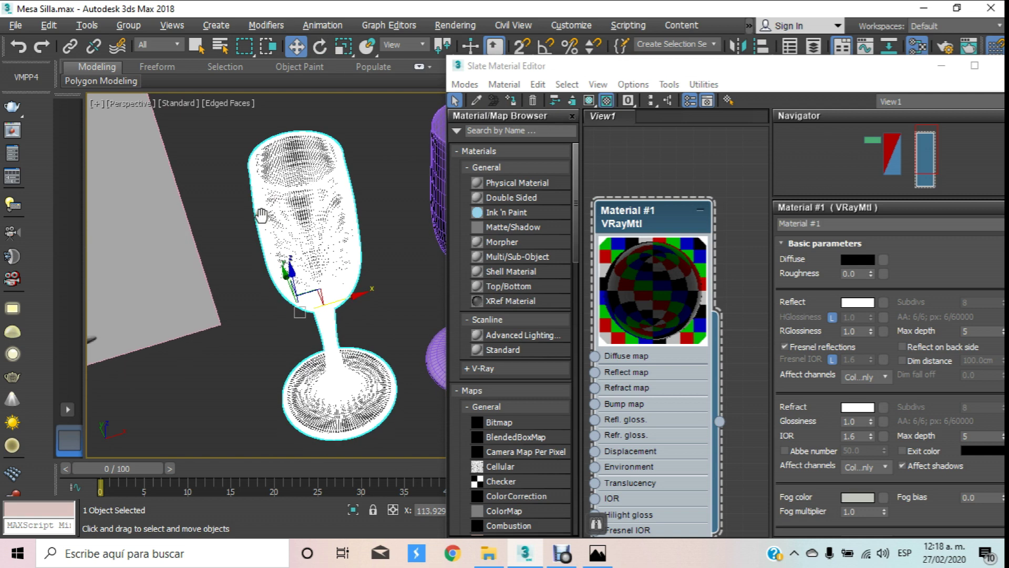
pyautogui.click(998, 66)
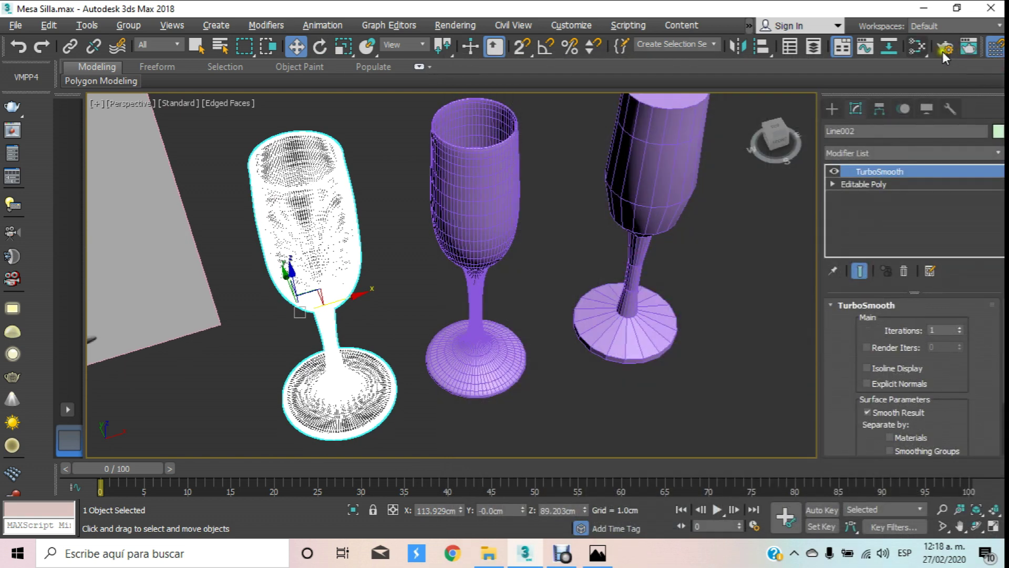
pyautogui.click(21, 172)
pyautogui.click(462, 141)
pyautogui.click(630, 439)
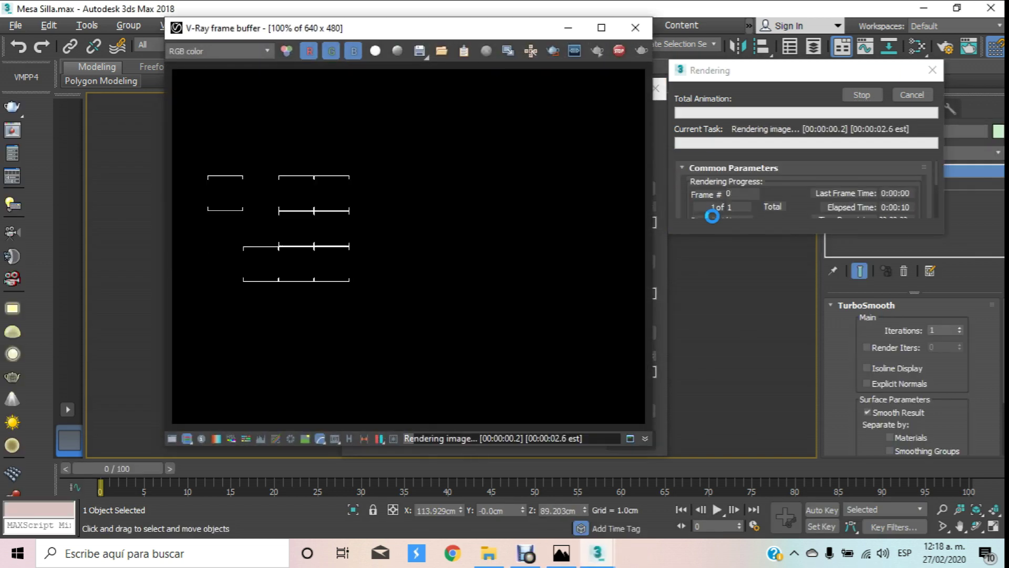
pyautogui.click(637, 26)
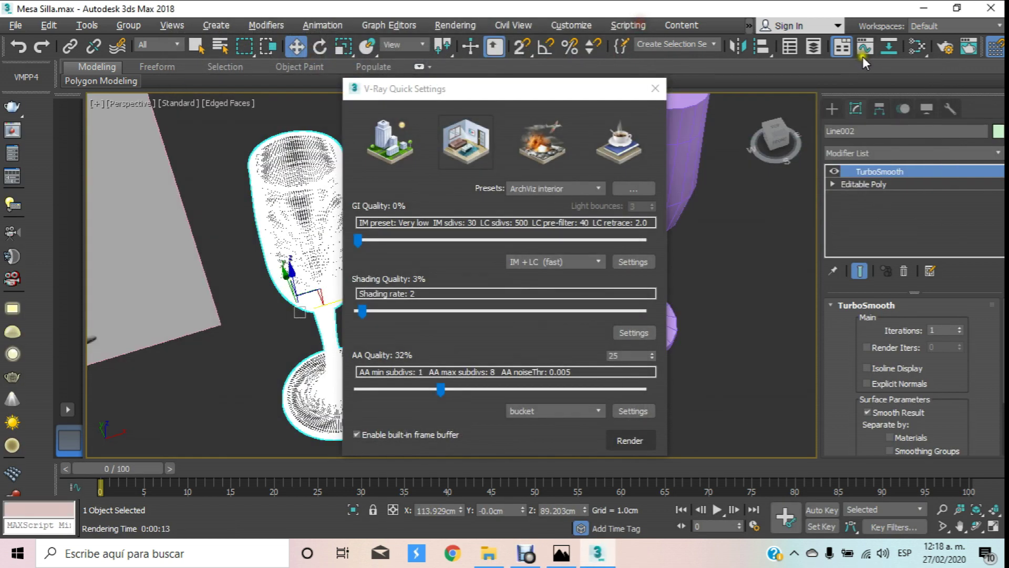
pyautogui.click(657, 84)
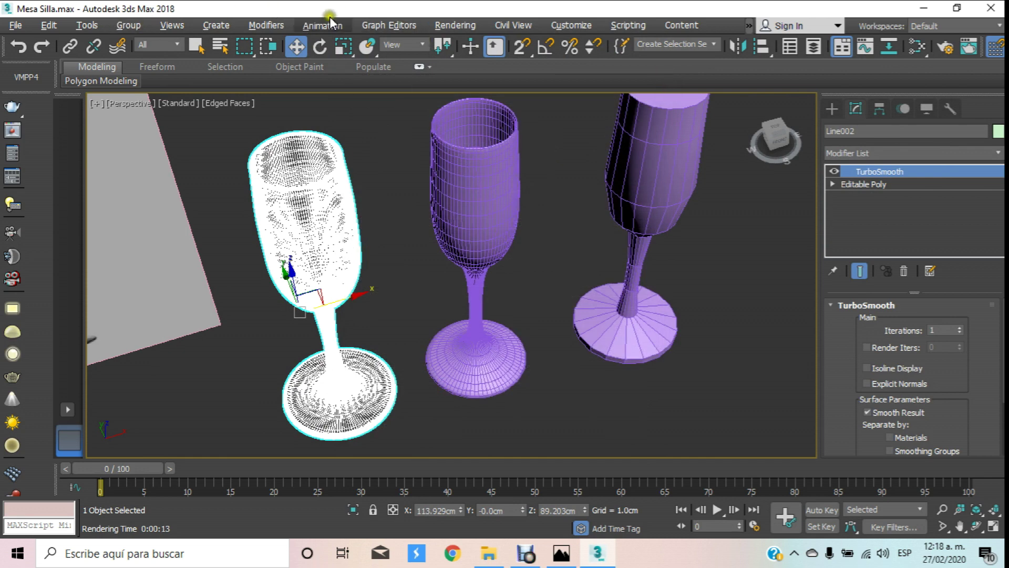
# Step: Set the Environment background colour to white
pyautogui.click(455, 25)
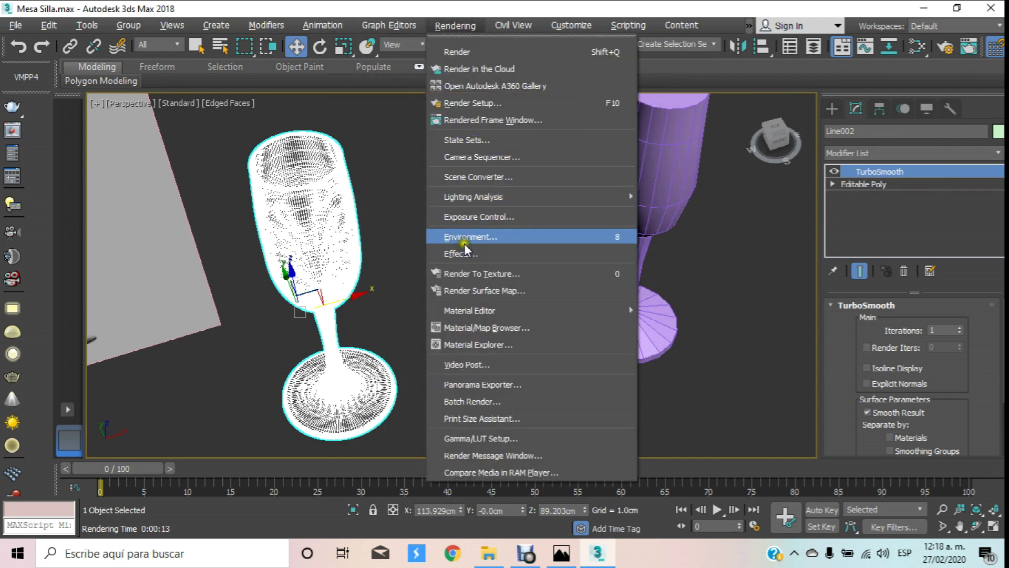
pyautogui.click(468, 232)
pyautogui.click(360, 187)
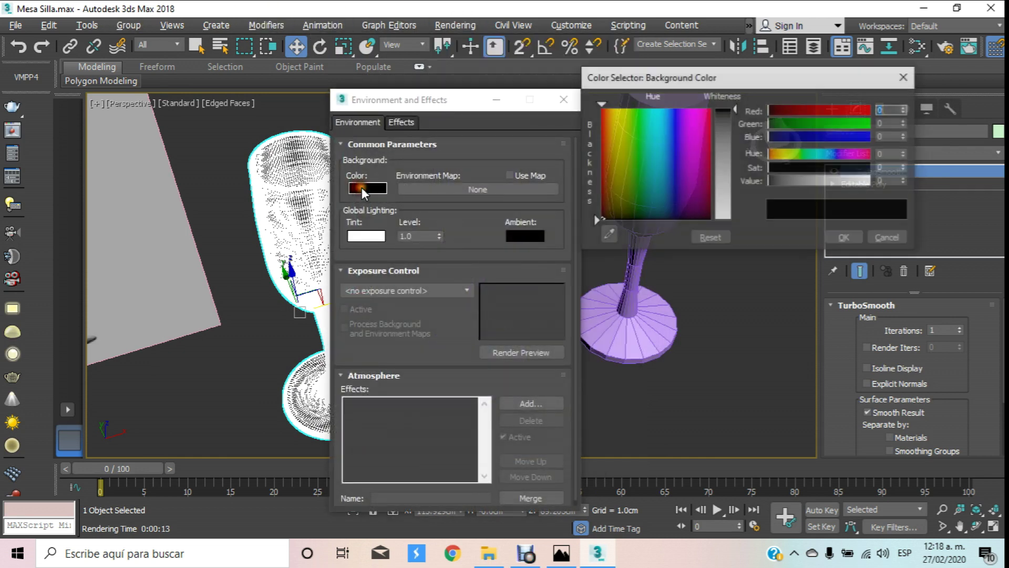
pyautogui.moveTo(725, 135); pyautogui.dragTo(725, 219)
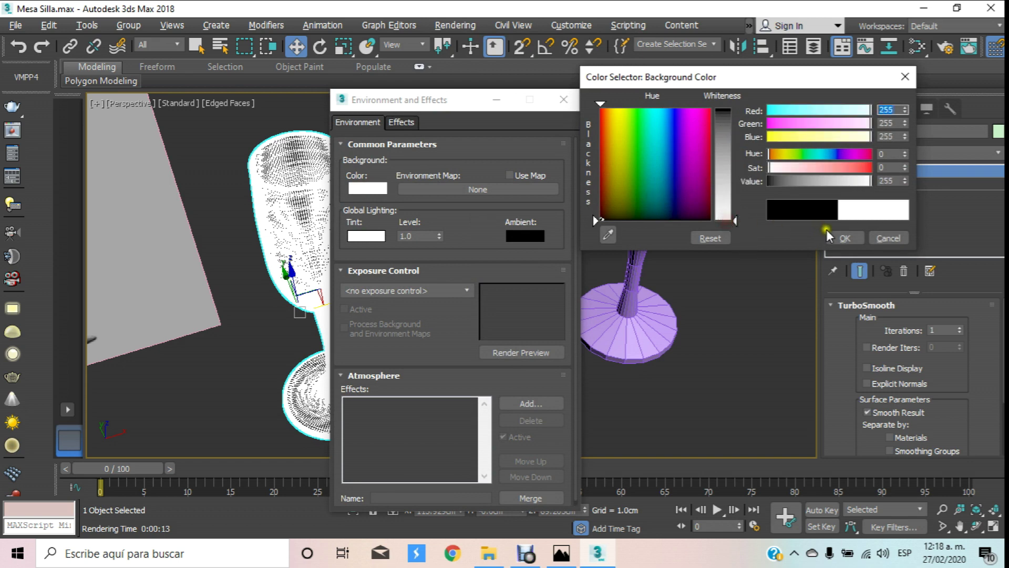
pyautogui.click(845, 238)
pyautogui.click(564, 99)
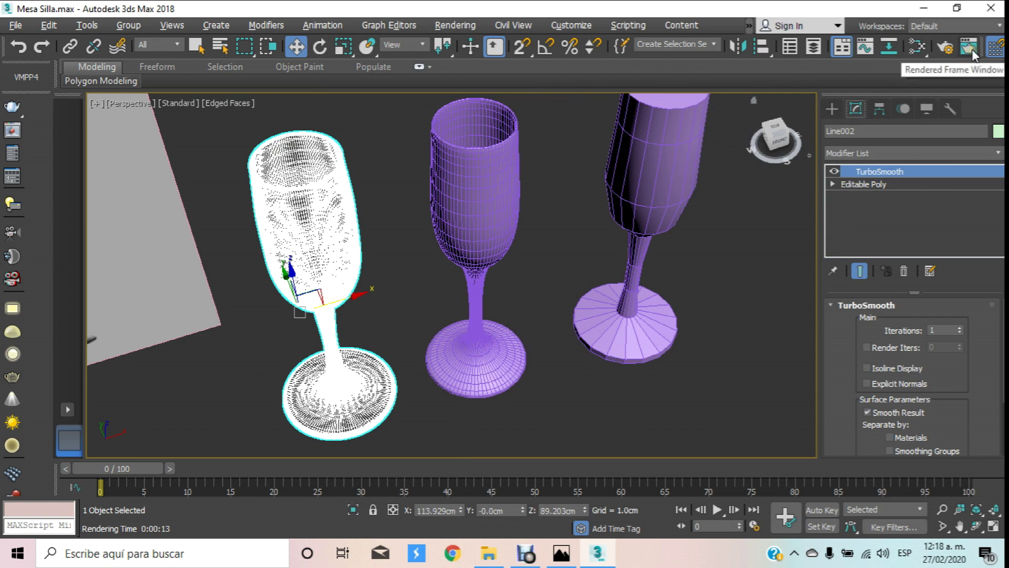
# Step: Render the glasses from V-Ray Quick Settings and close the frame buffer
pyautogui.click(24, 169)
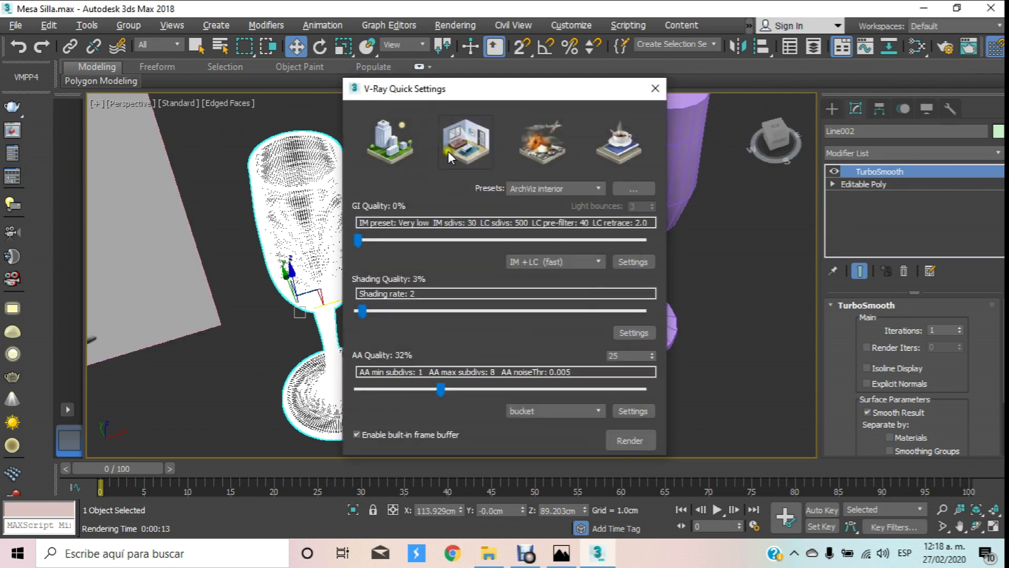
pyautogui.click(633, 440)
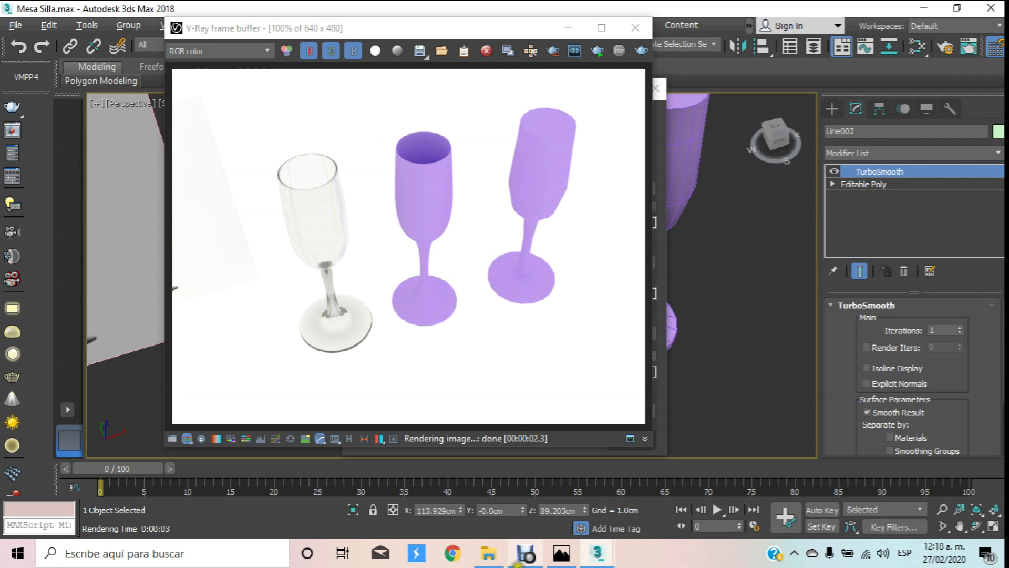
pyautogui.click(637, 28)
# Step: Duplicate the Material #1 node in the Slate editor as Material #2
pyautogui.press('m')
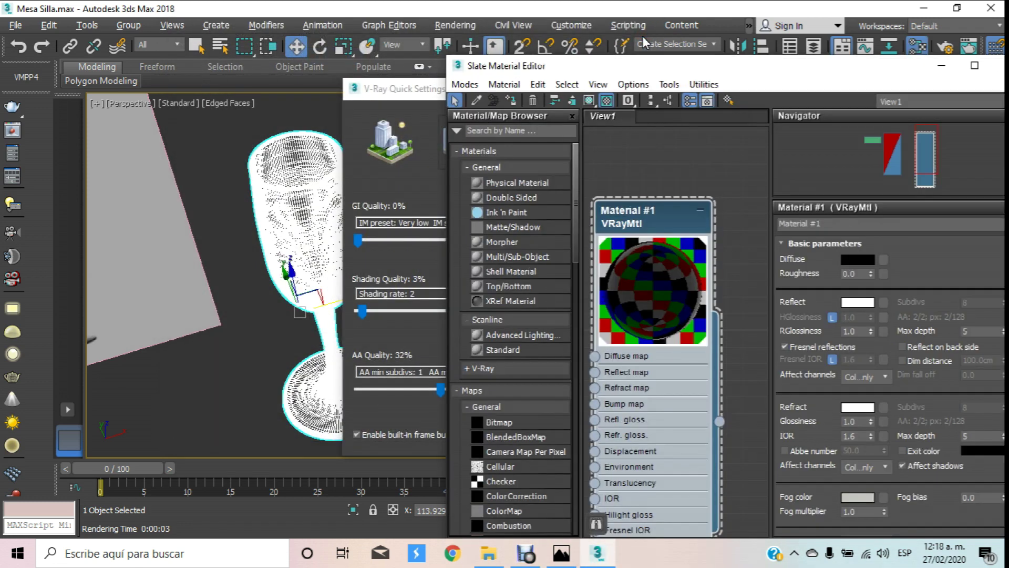
pyautogui.scroll(-2, 624, 210)
pyautogui.scroll(-2, 624, 210)
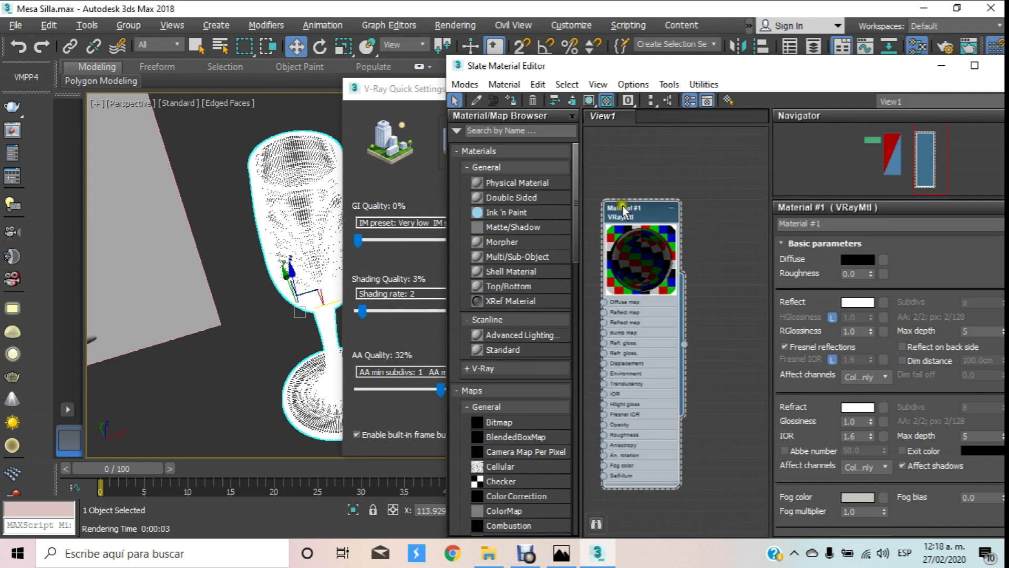
pyautogui.keyDown('shift'); pyautogui.moveTo(637, 221); pyautogui.dragTo(724, 225); pyautogui.keyUp('shift')
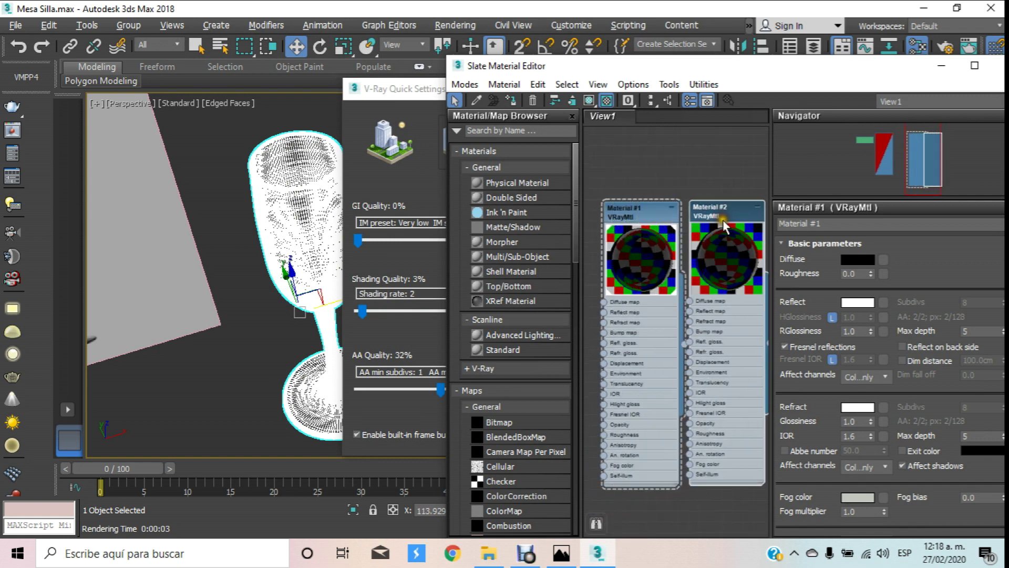
pyautogui.moveTo(697, 173); pyautogui.dragTo(650, 159, button='middle')
pyautogui.moveTo(681, 204); pyautogui.dragTo(702, 214)
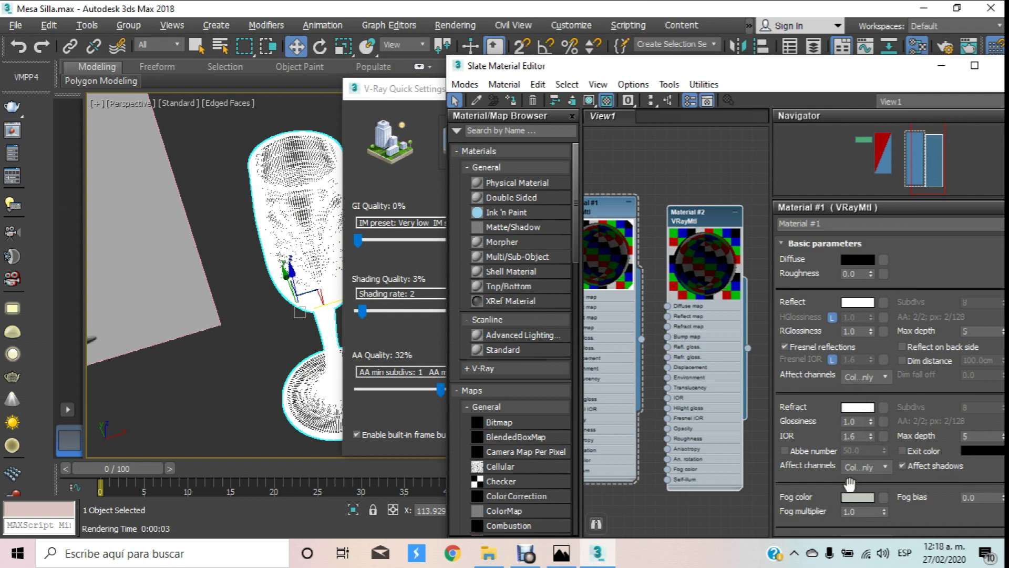
# Step: Set Material #2's Fog color to a dark olive
pyautogui.click(697, 212)
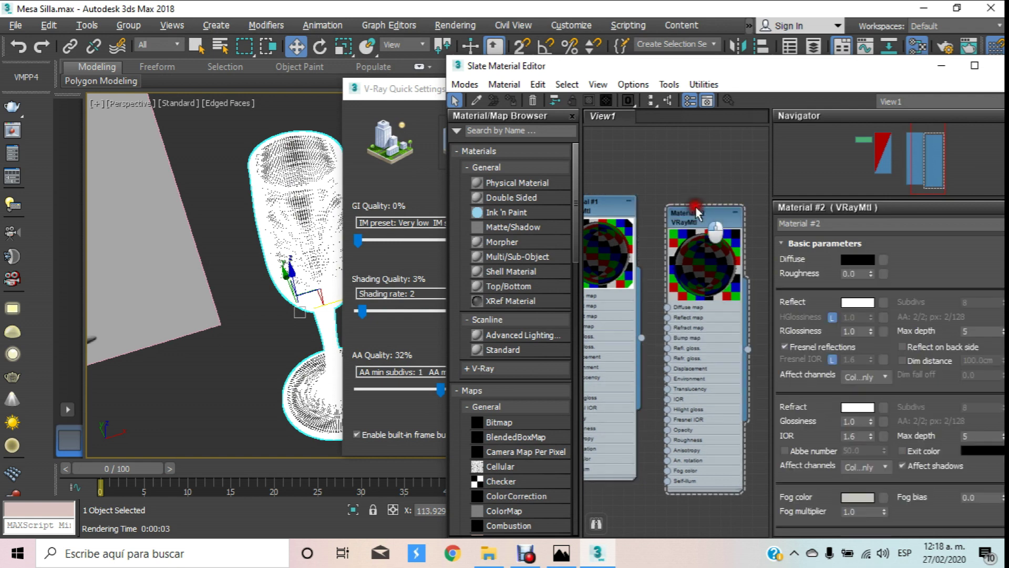
pyautogui.click(858, 497)
pyautogui.moveTo(724, 115); pyautogui.dragTo(731, 125)
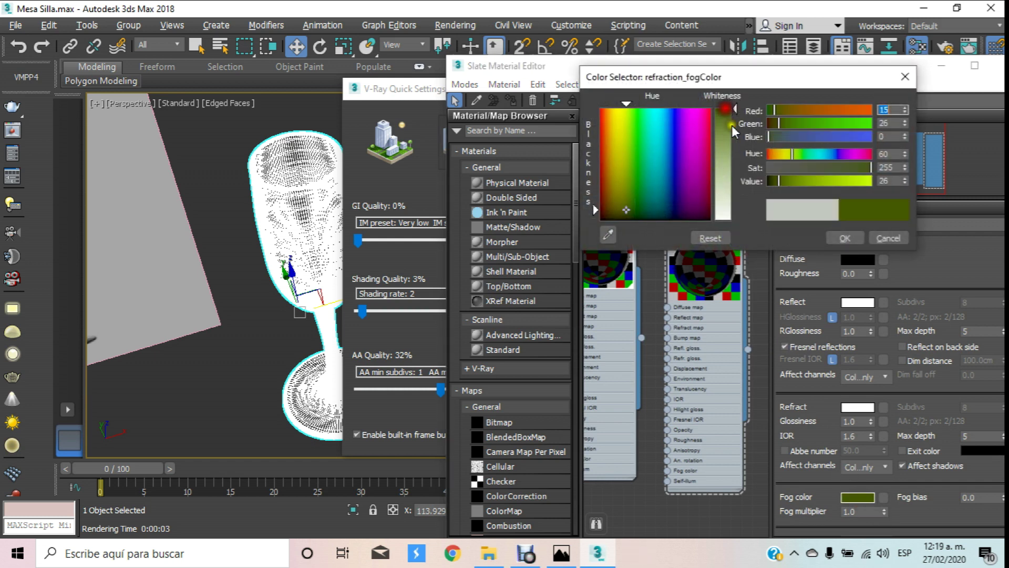
pyautogui.click(846, 240)
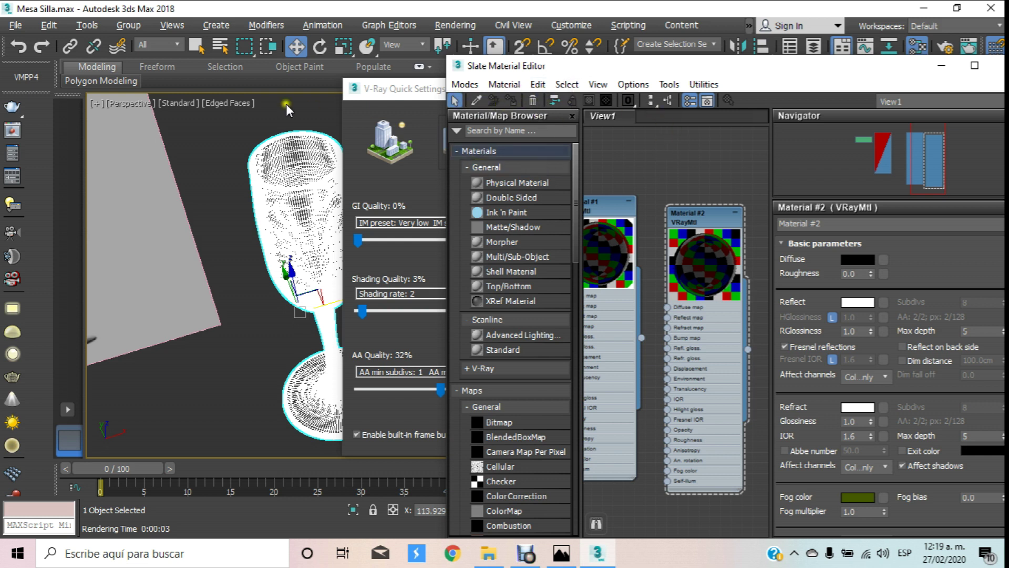
# Step: Assign Material #2 to the glass and render it with V-Ray Quick Settings
pyautogui.click(226, 137)
pyautogui.click(283, 180)
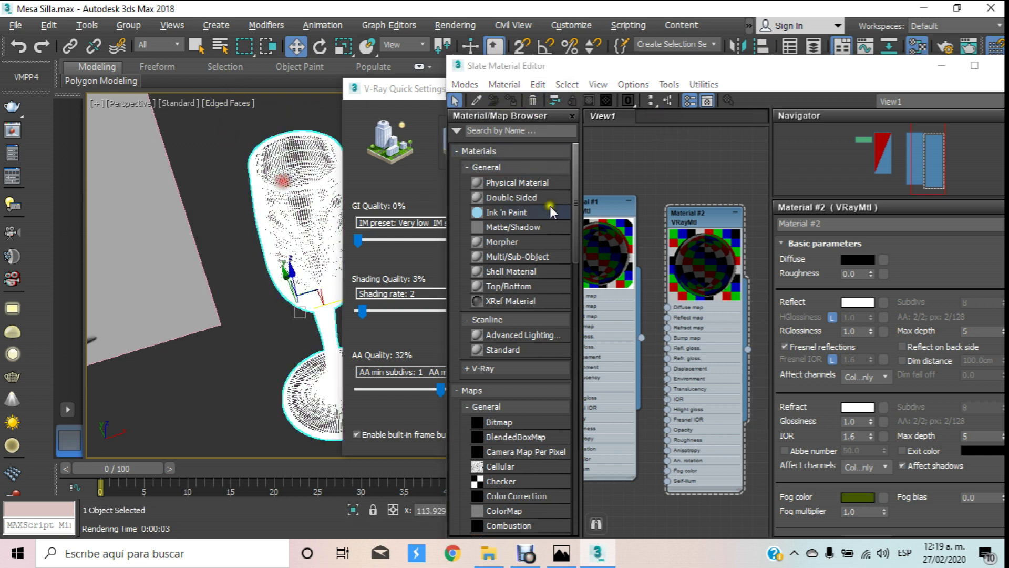
pyautogui.click(697, 216)
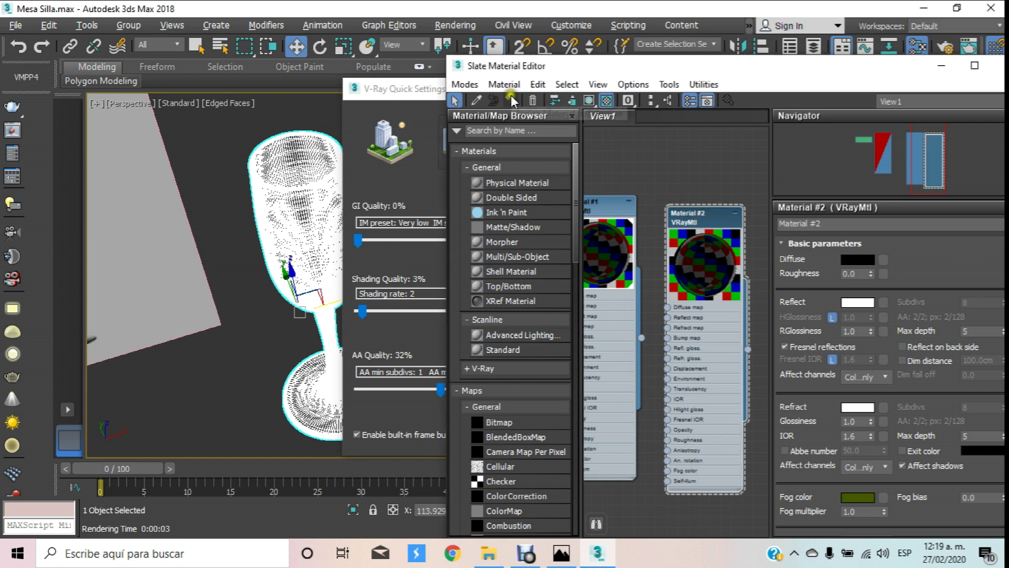
pyautogui.click(996, 66)
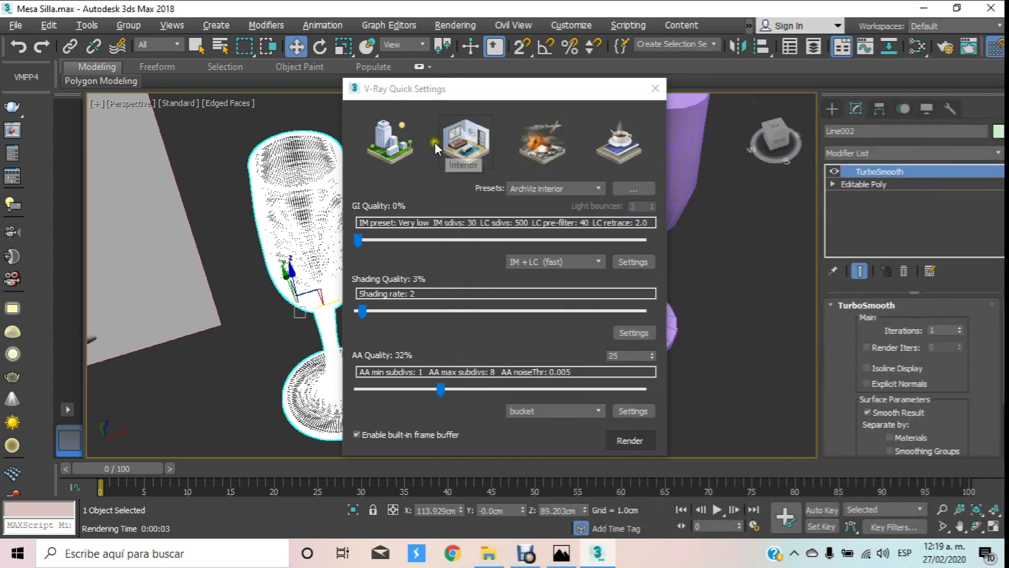
pyautogui.click(620, 436)
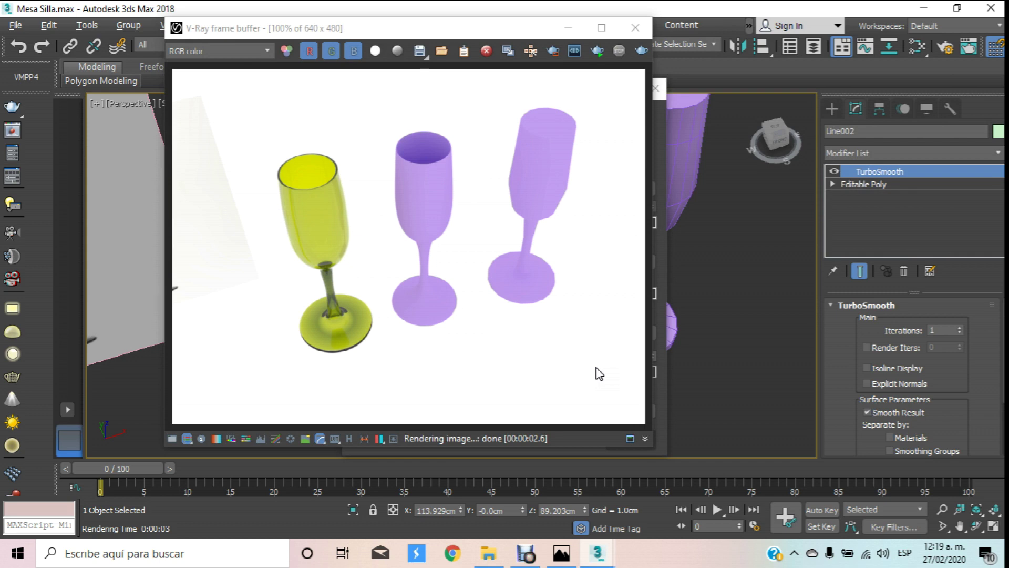
pyautogui.click(635, 27)
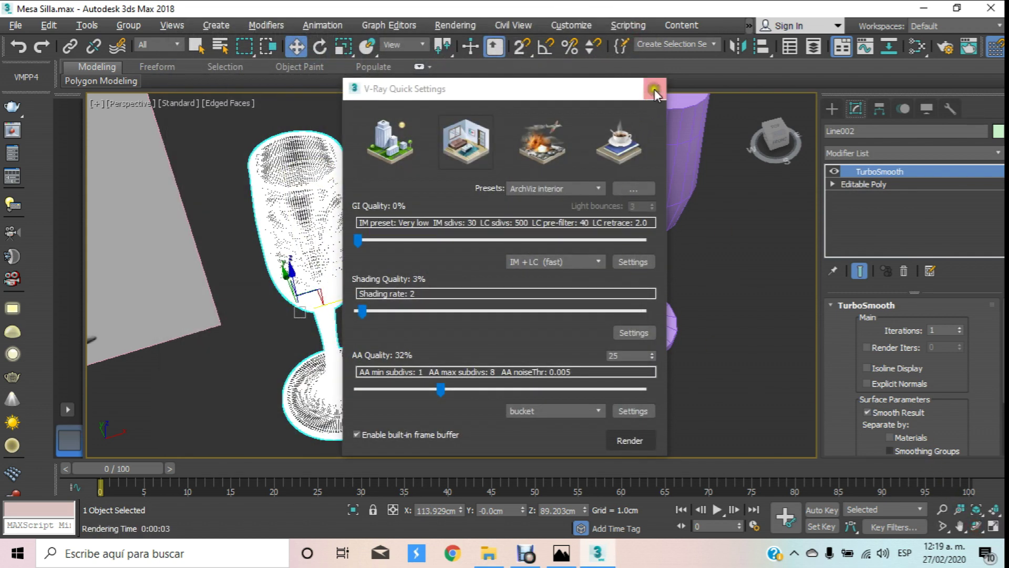
pyautogui.click(655, 88)
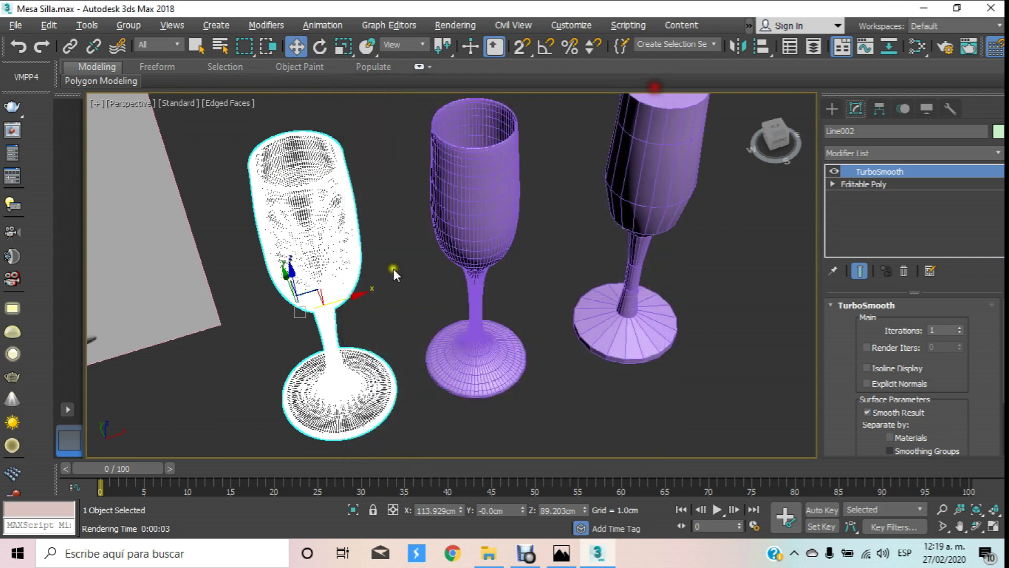
# Step: Orbit to a frontal view and change Material #2's Fog color to pale grey
pyautogui.click(976, 526)
pyautogui.moveTo(507, 341); pyautogui.dragTo(482, 281)
pyautogui.moveTo(426, 277); pyautogui.dragTo(492, 245, button='middle')
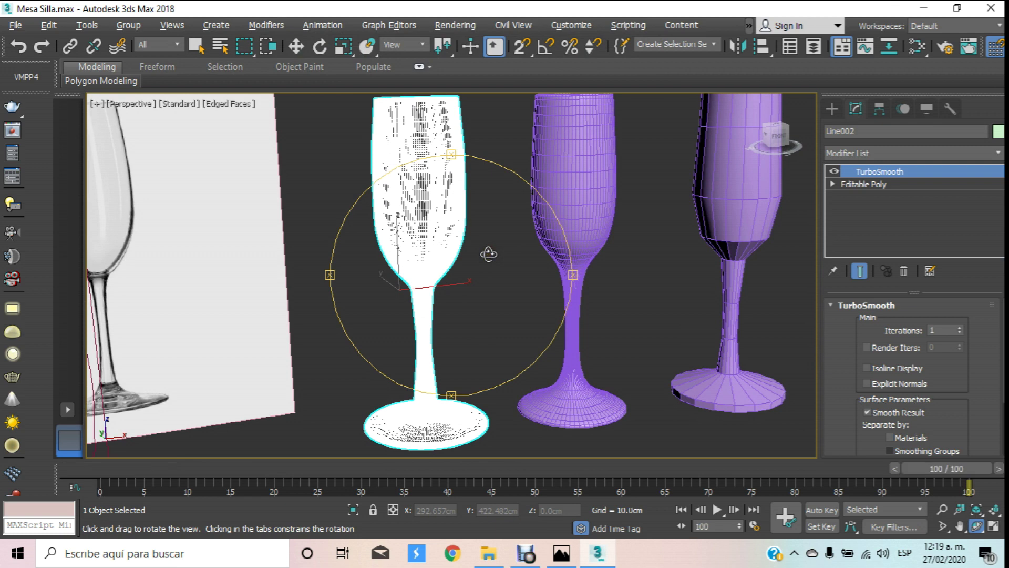
pyautogui.press('m')
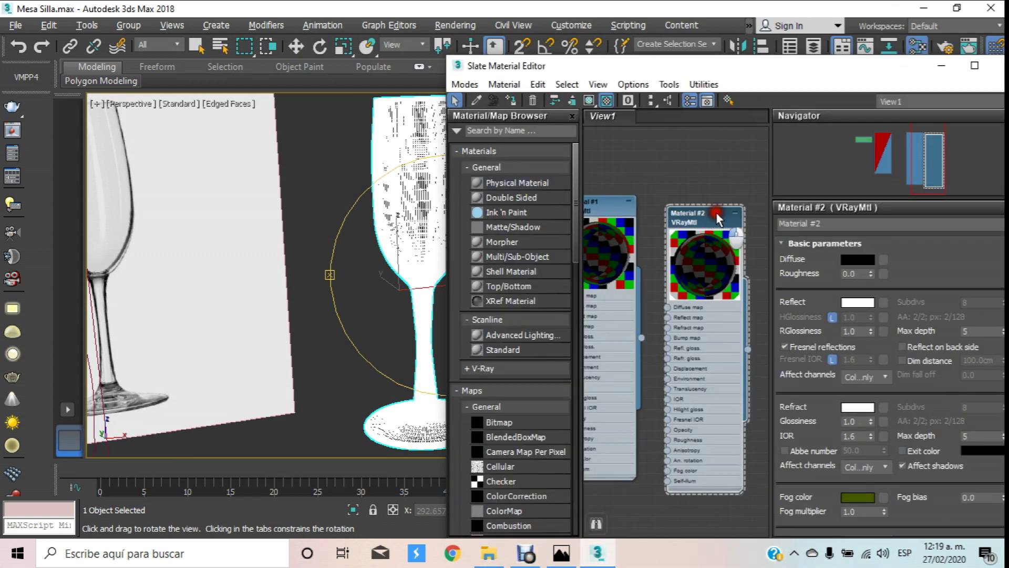
pyautogui.click(853, 497)
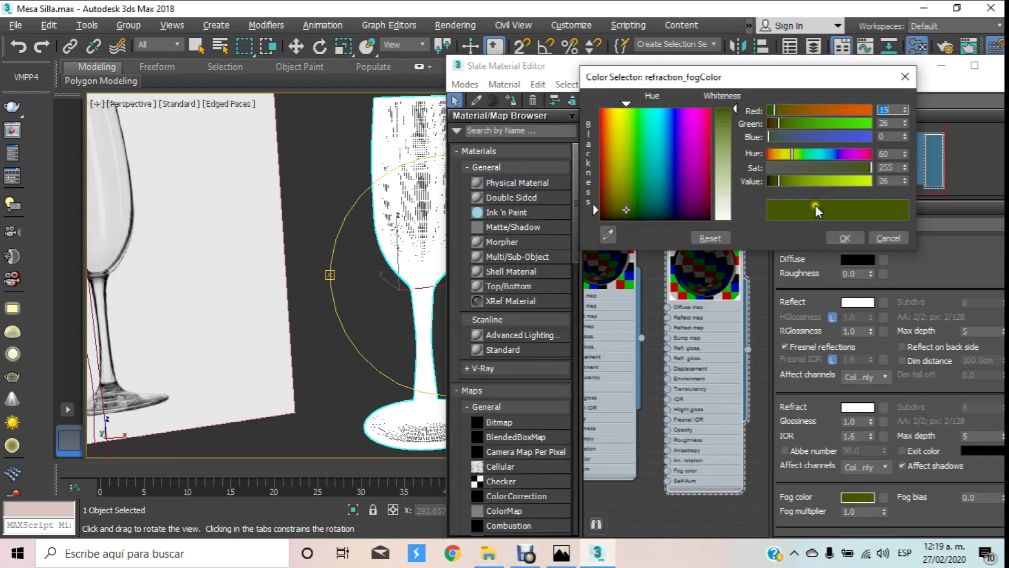
pyautogui.moveTo(633, 212); pyautogui.dragTo(636, 217)
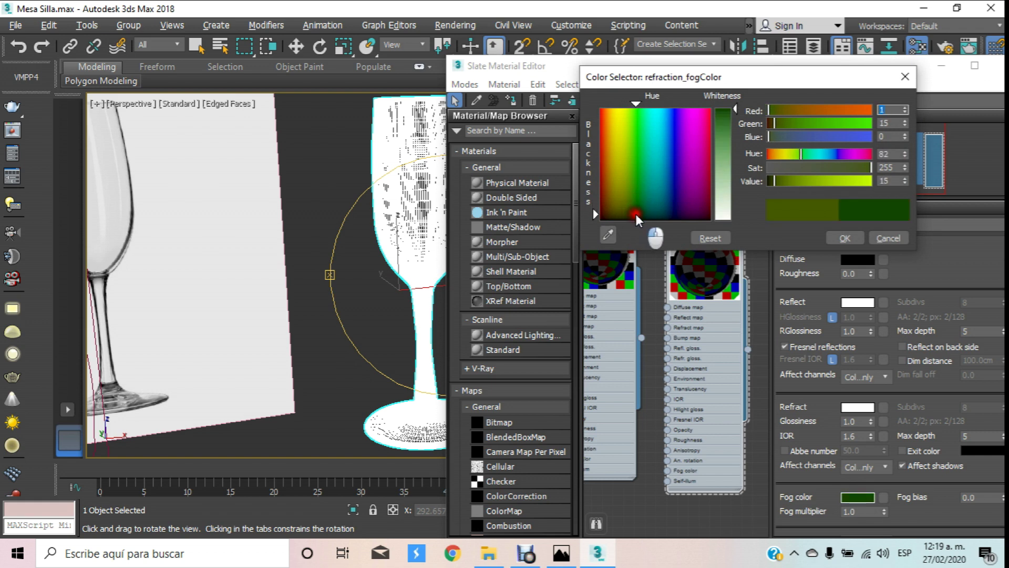
pyautogui.moveTo(729, 113); pyautogui.dragTo(732, 157)
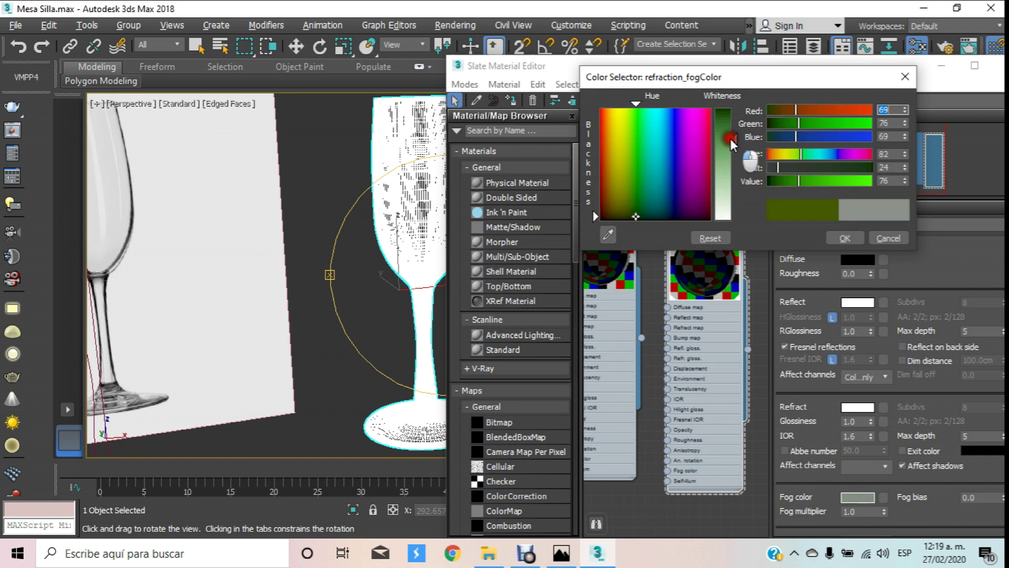
pyautogui.click(845, 238)
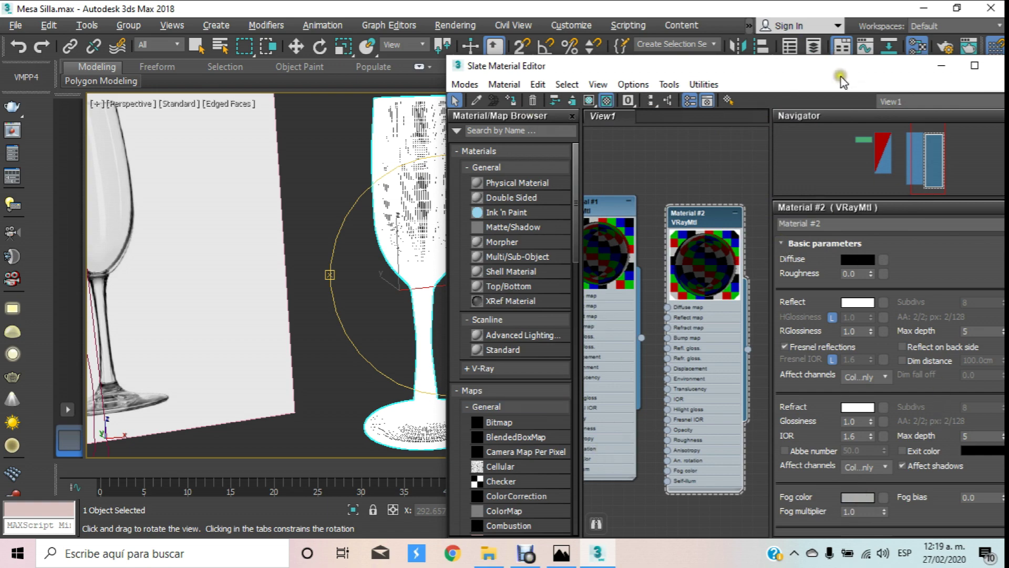
# Step: Re-render the scene with V-Ray Quick Settings and close the render windows
pyautogui.click(9, 186)
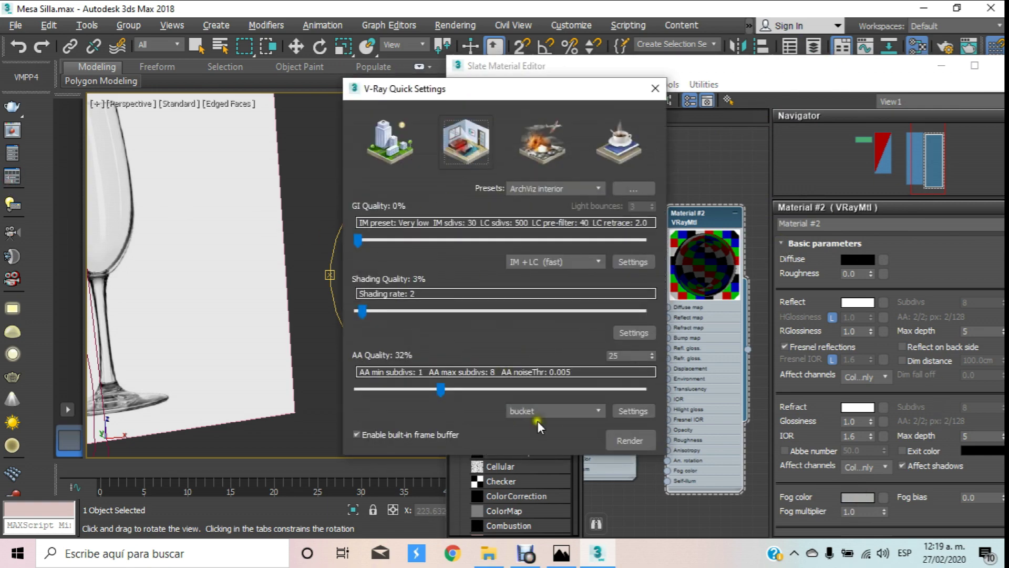
pyautogui.click(611, 440)
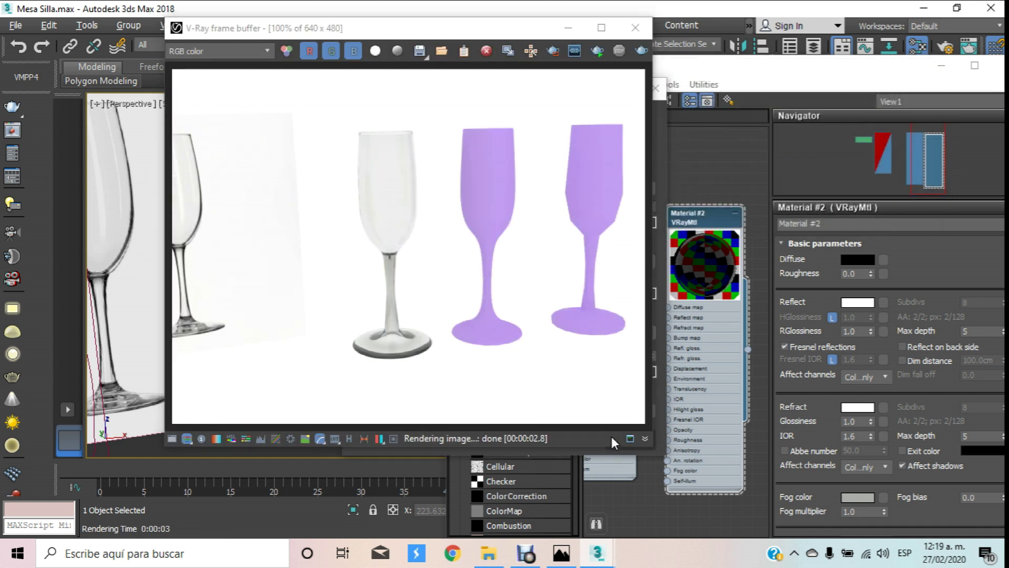
pyautogui.click(460, 230)
pyautogui.click(646, 26)
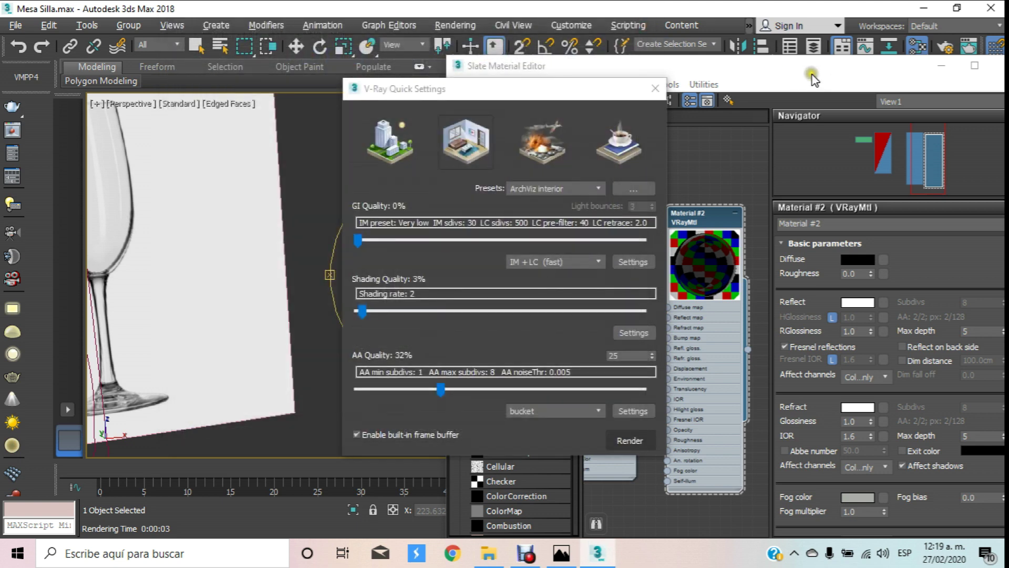
pyautogui.click(655, 90)
pyautogui.moveTo(771, 69); pyautogui.dragTo(381, 259)
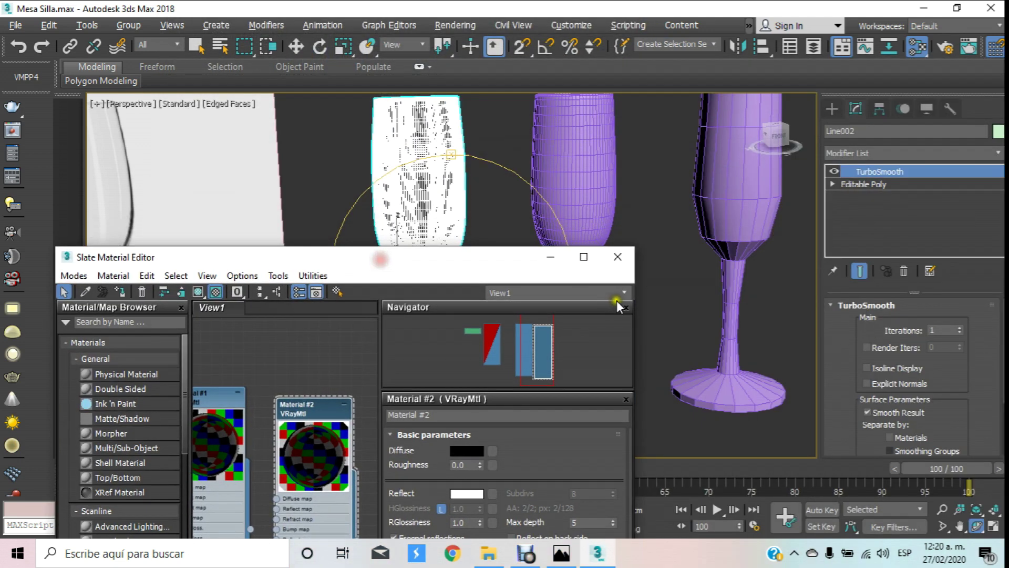
# Step: Close the Slate Material Editor, recentre the view on the glasses, and activate Select and Move
pyautogui.click(613, 261)
pyautogui.scroll(-5, 579, 263)
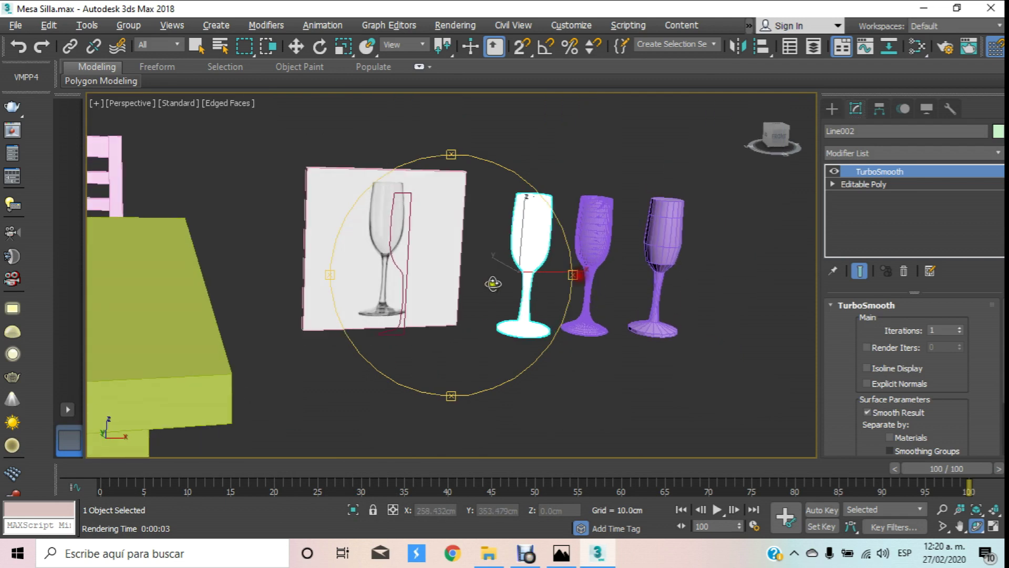
pyautogui.moveTo(442, 299); pyautogui.dragTo(243, 244)
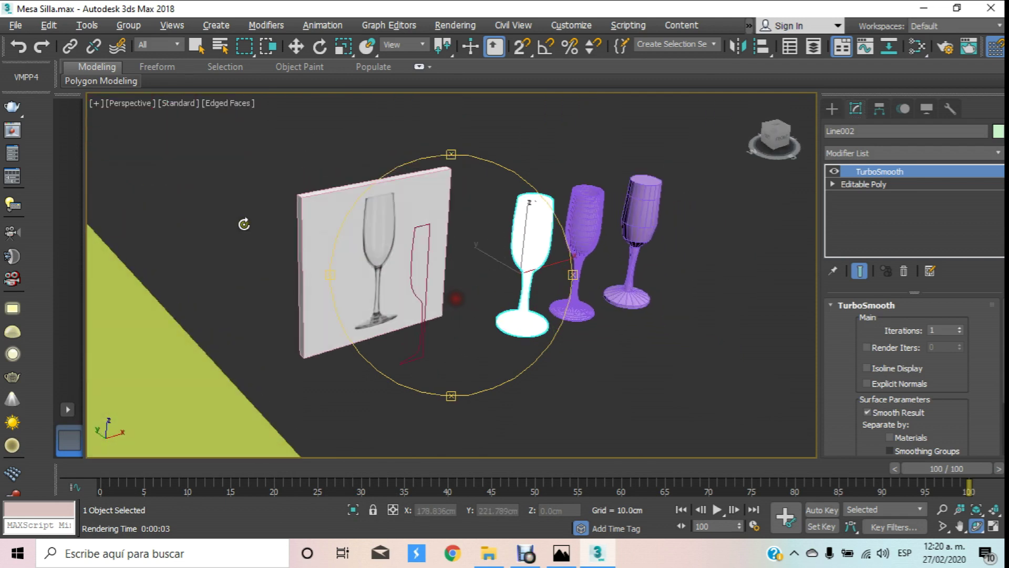
pyautogui.moveTo(402, 239); pyautogui.dragTo(384, 227, button='middle')
pyautogui.click(296, 47)
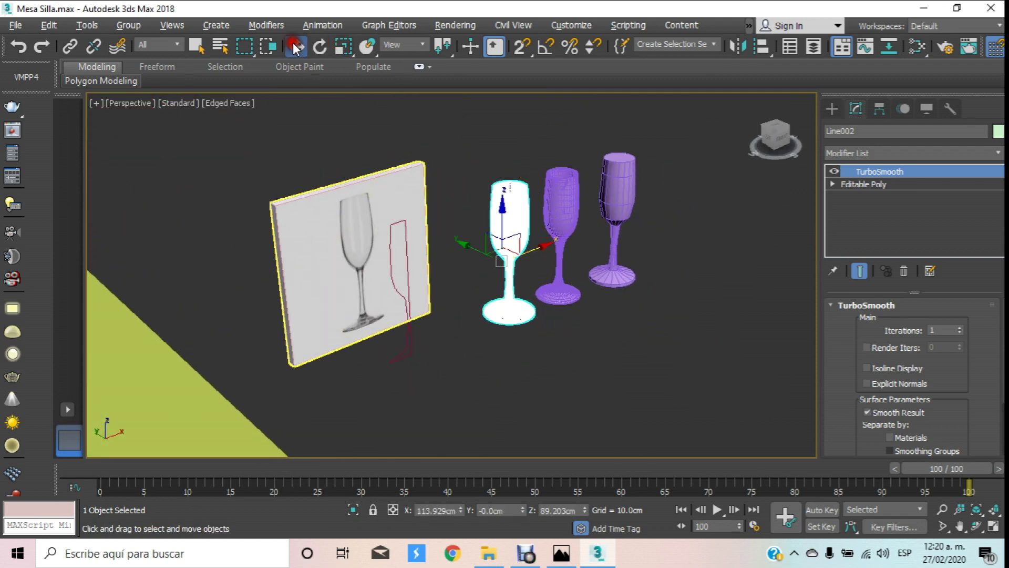
# Step: Bring up Create > Shapes > Splines and frame the three glasses beside the reference image
pyautogui.click(831, 108)
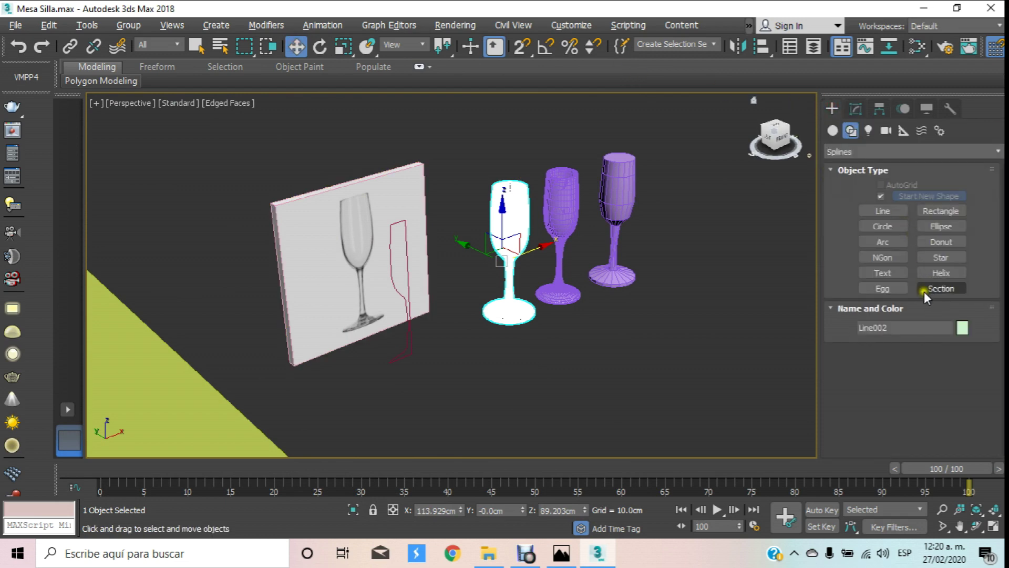
pyautogui.scroll(1, 478, 212)
pyautogui.scroll(3, 536, 225)
pyautogui.scroll(2, 538, 188)
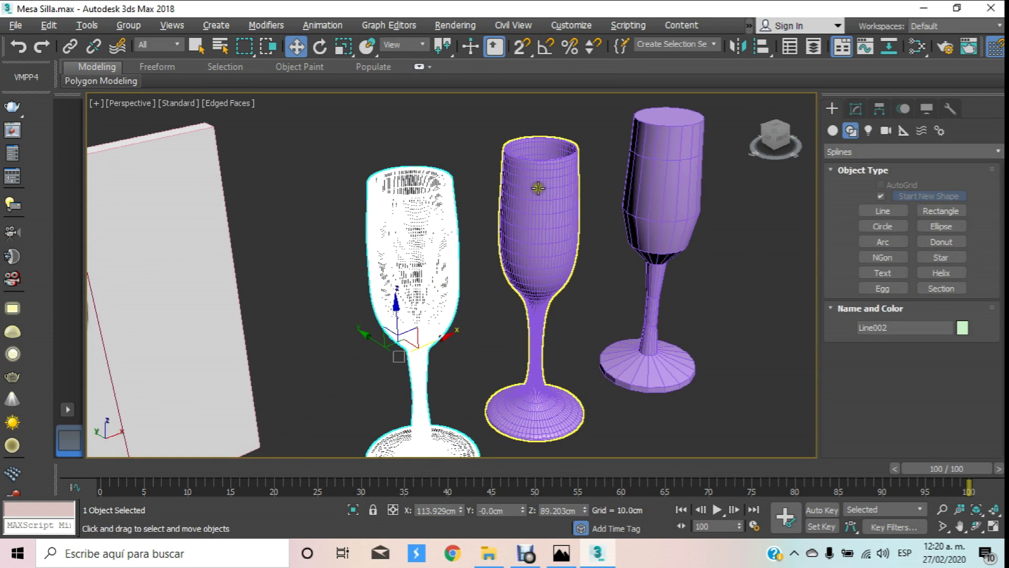
pyautogui.scroll(-3, 538, 188)
pyautogui.scroll(-2, 526, 237)
pyautogui.scroll(-1, 515, 316)
pyautogui.scroll(1, 510, 394)
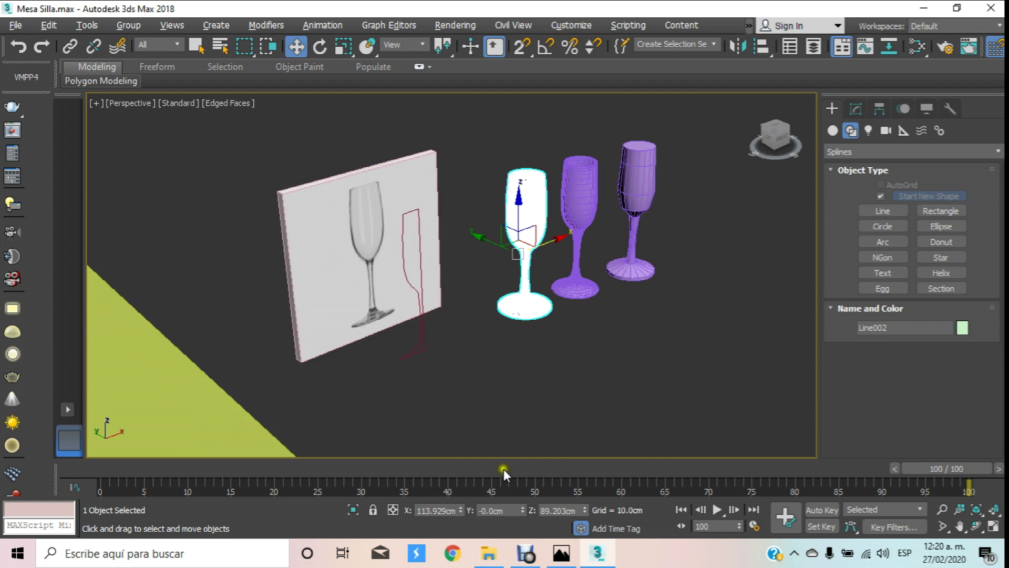
pyautogui.moveTo(462, 273); pyautogui.dragTo(449, 292, button='middle')
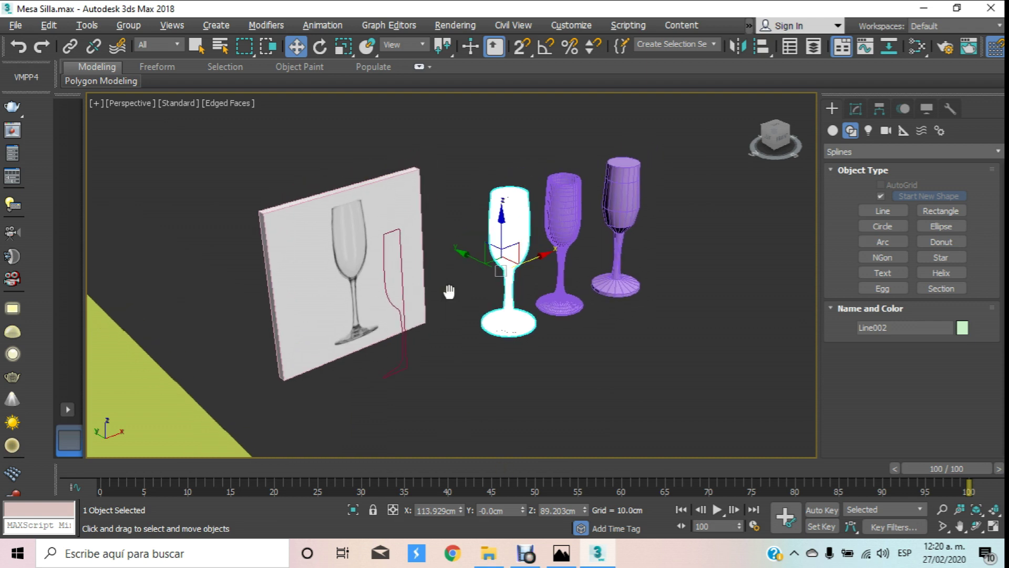